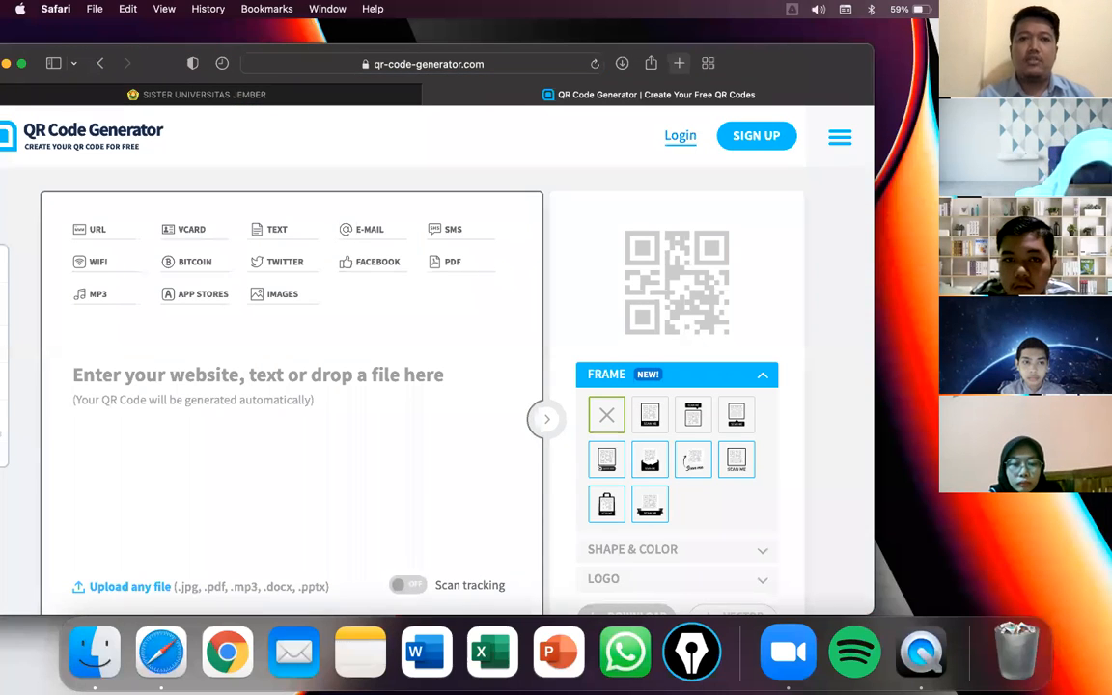
- Search Google for 'qr code generator'
left_click(432, 67)
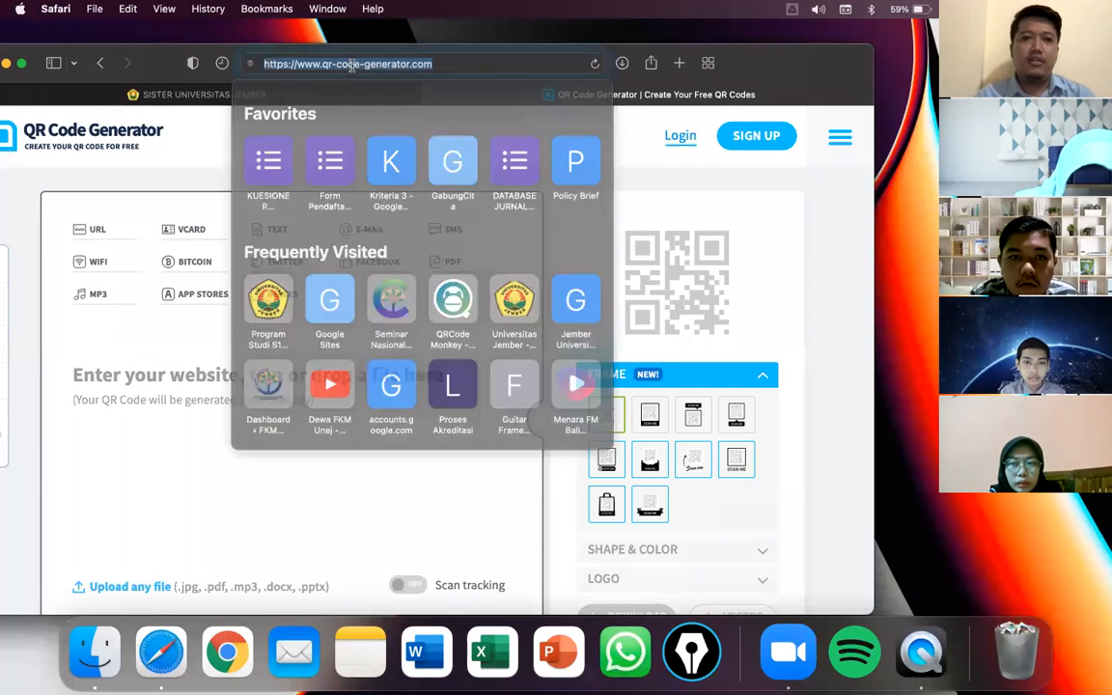
type("qr c")
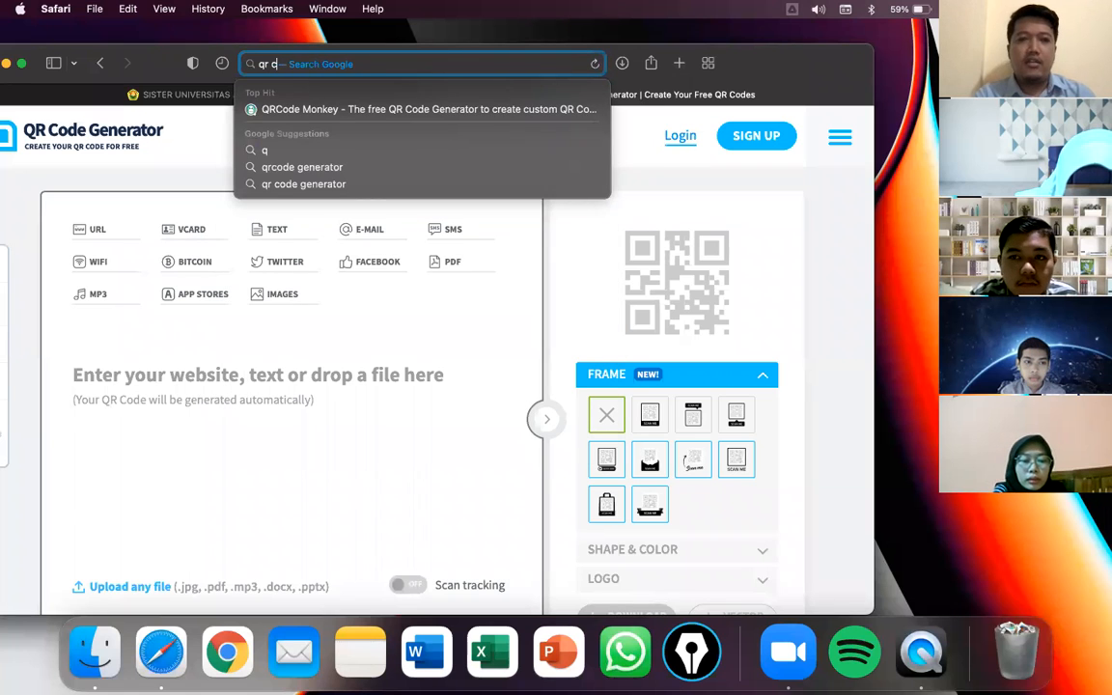
type("ode generator")
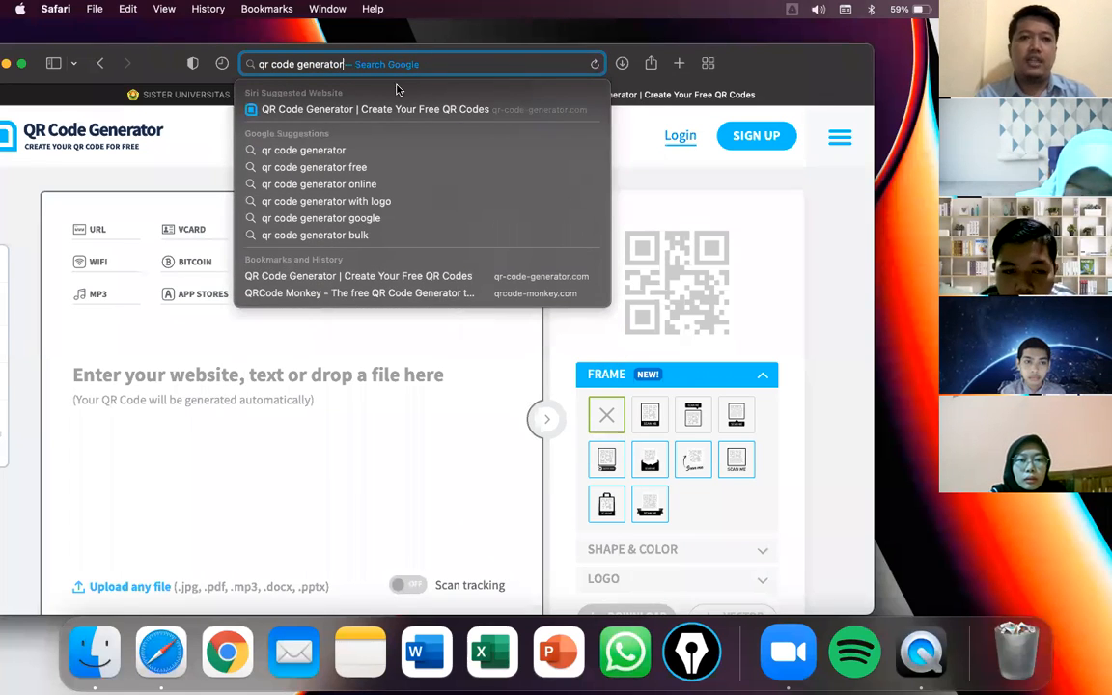
left_click(351, 152)
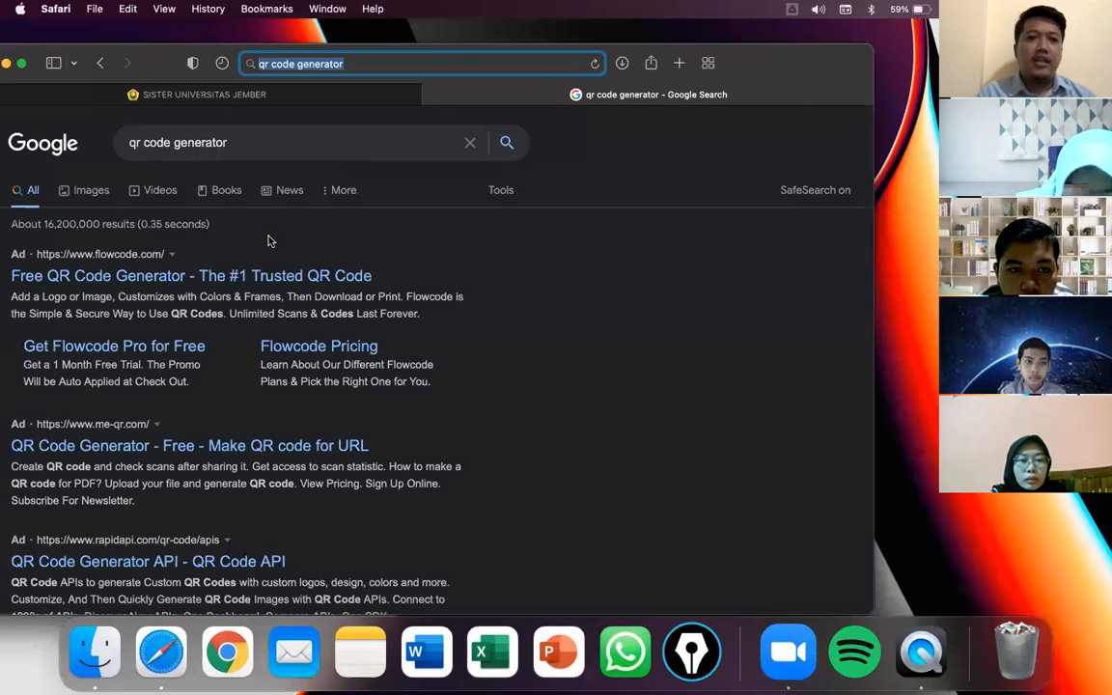
- Scroll down the results and open the QRCode Monkey listing
scroll(234, 194, "down", 2)
scroll(234, 194, "down", 2)
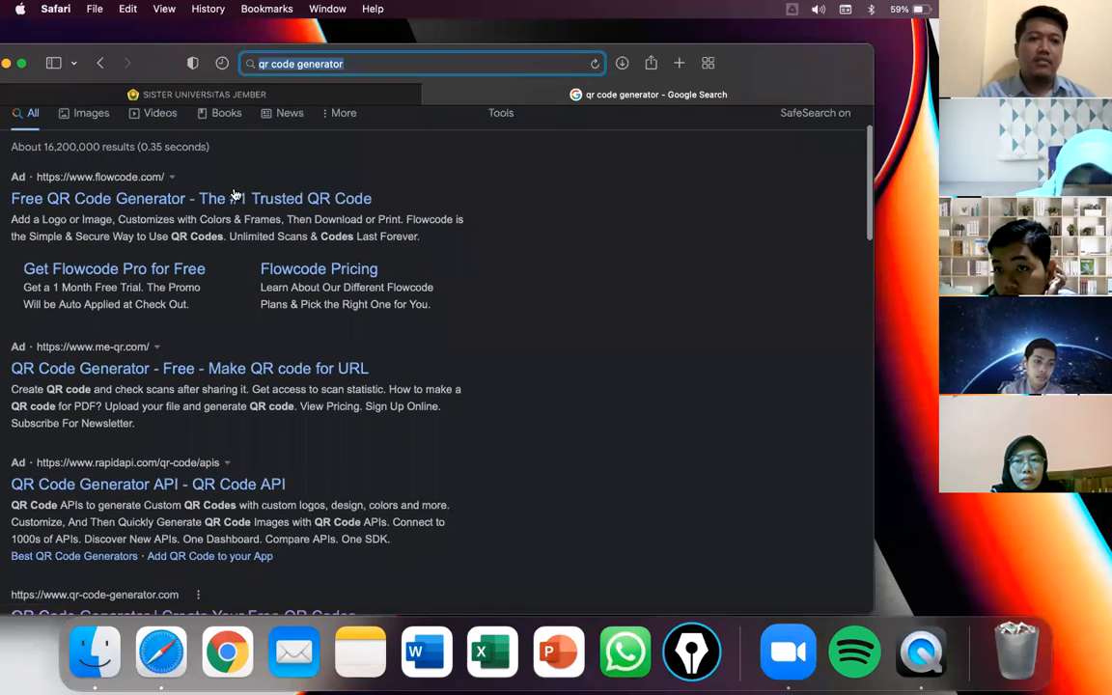
scroll(145, 289, "up", 3)
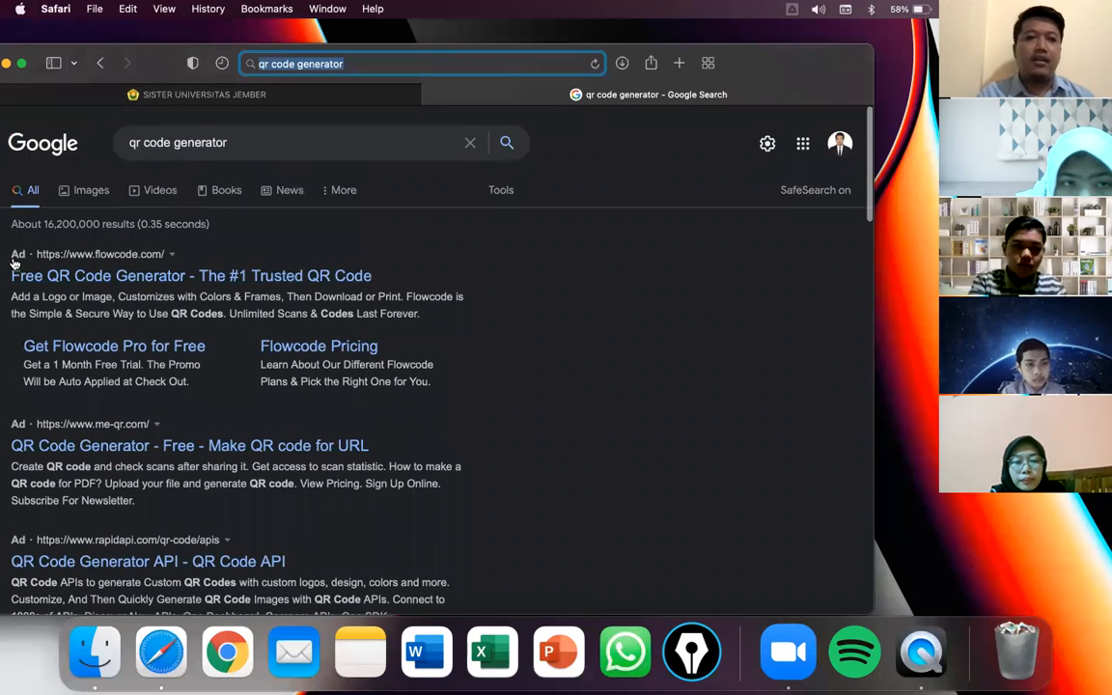
scroll(34, 300, "down", 4)
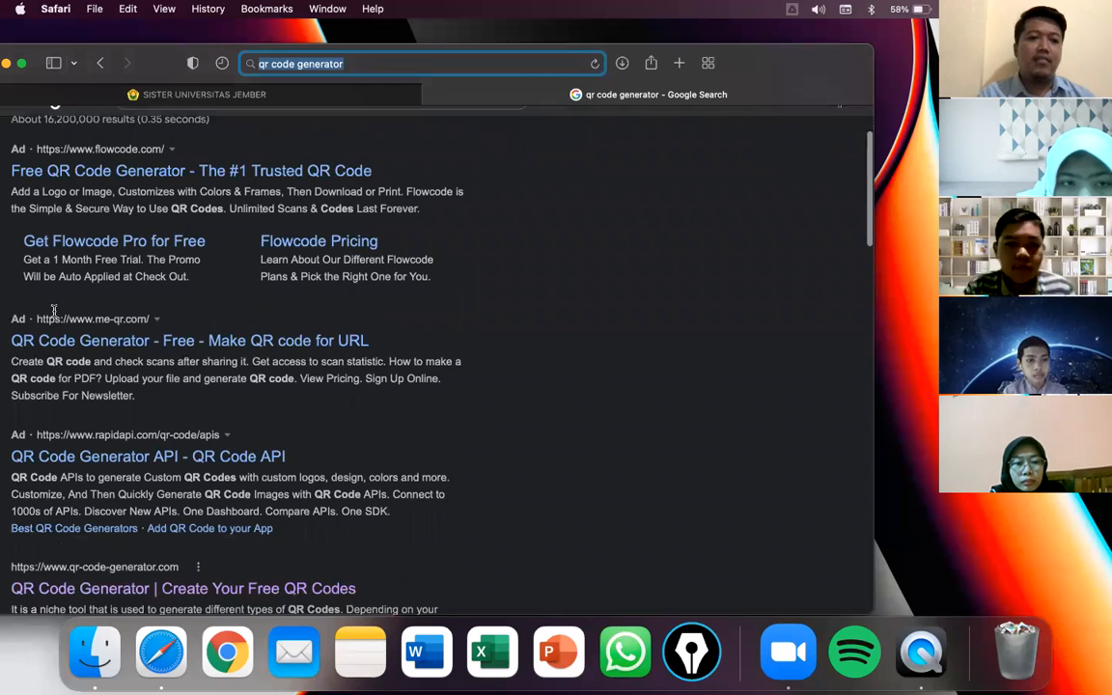
scroll(55, 317, "down", 6)
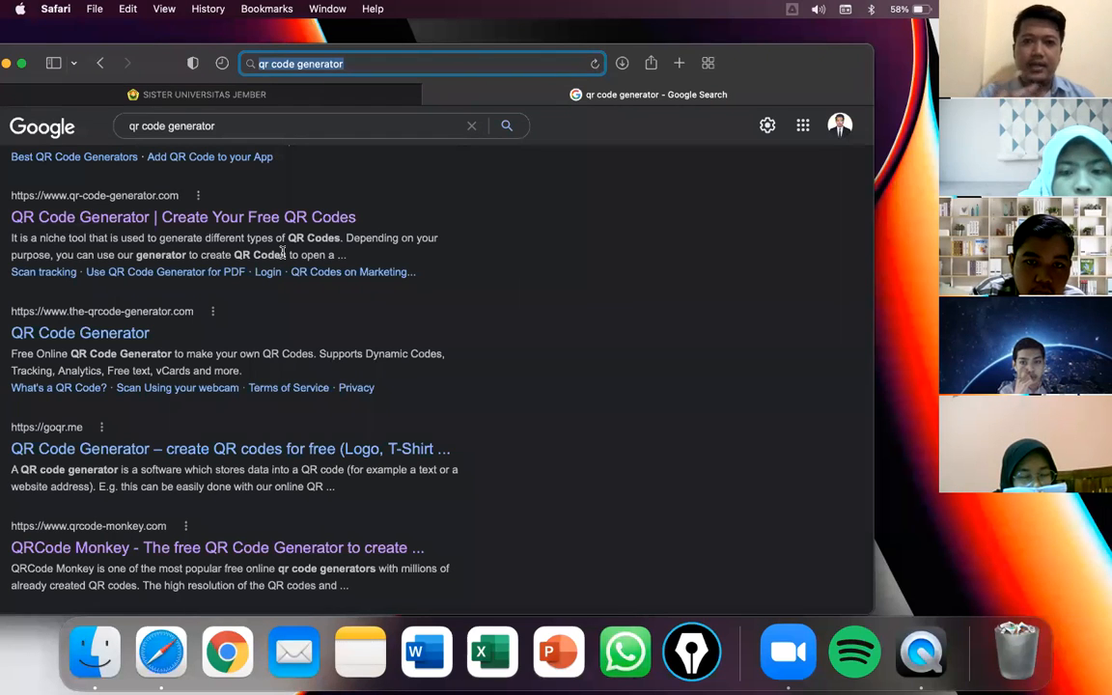
left_click(232, 548)
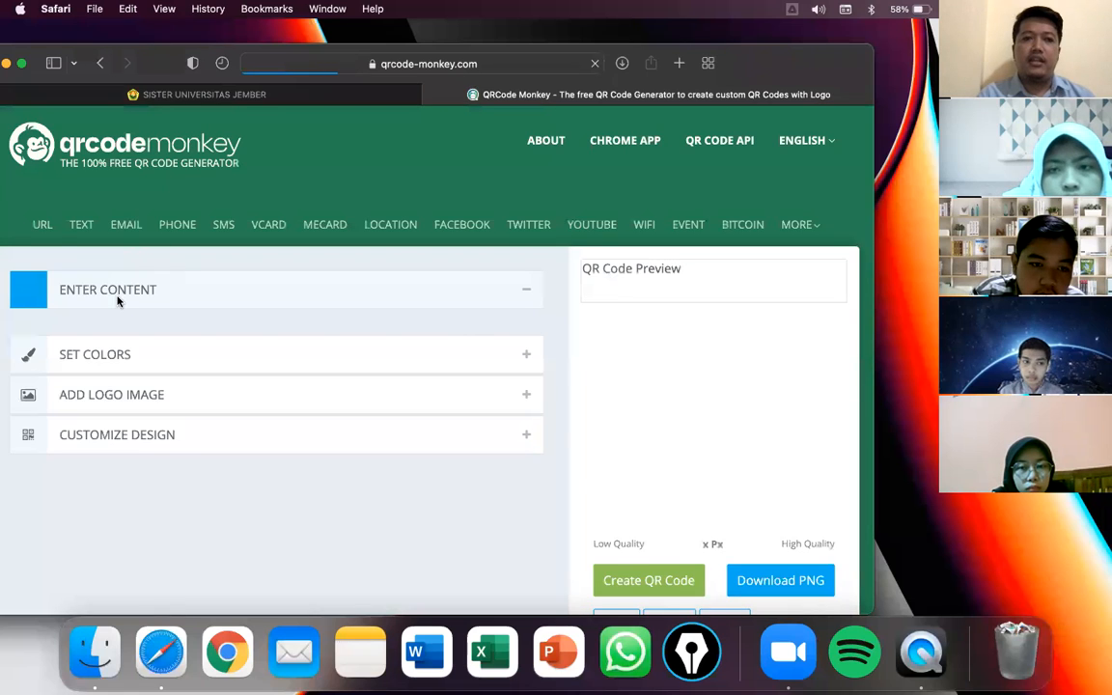
- Collapse and re-expand ENTER CONTENT to show the Your URL field with its default address
left_click(526, 294)
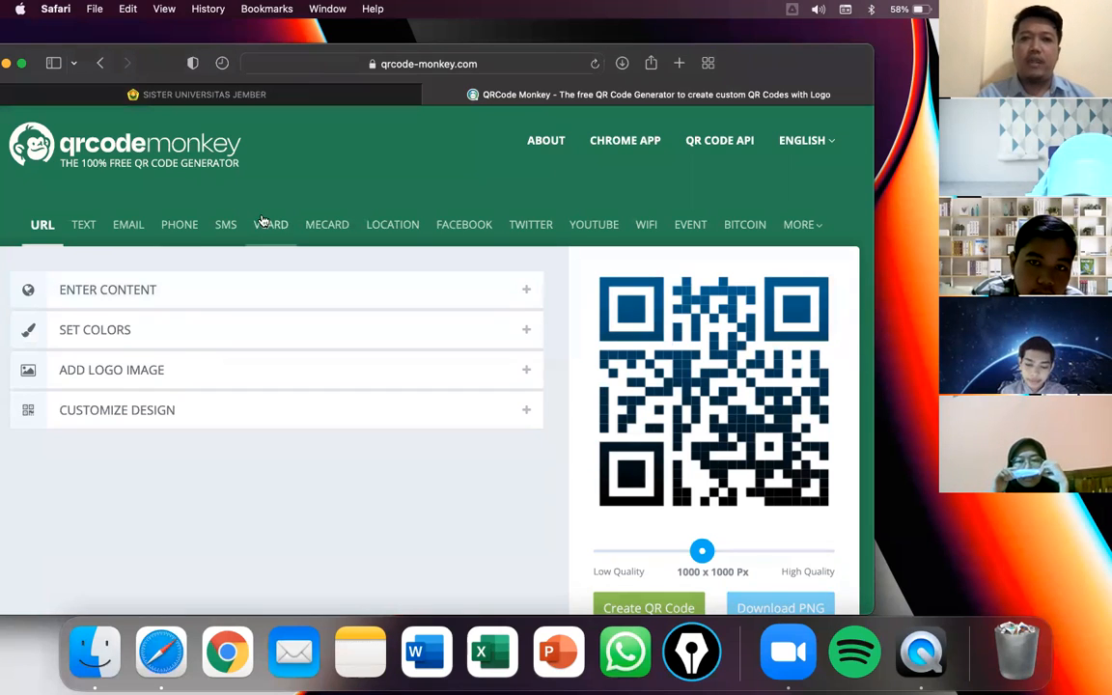
scroll(695, 425, "down", 3)
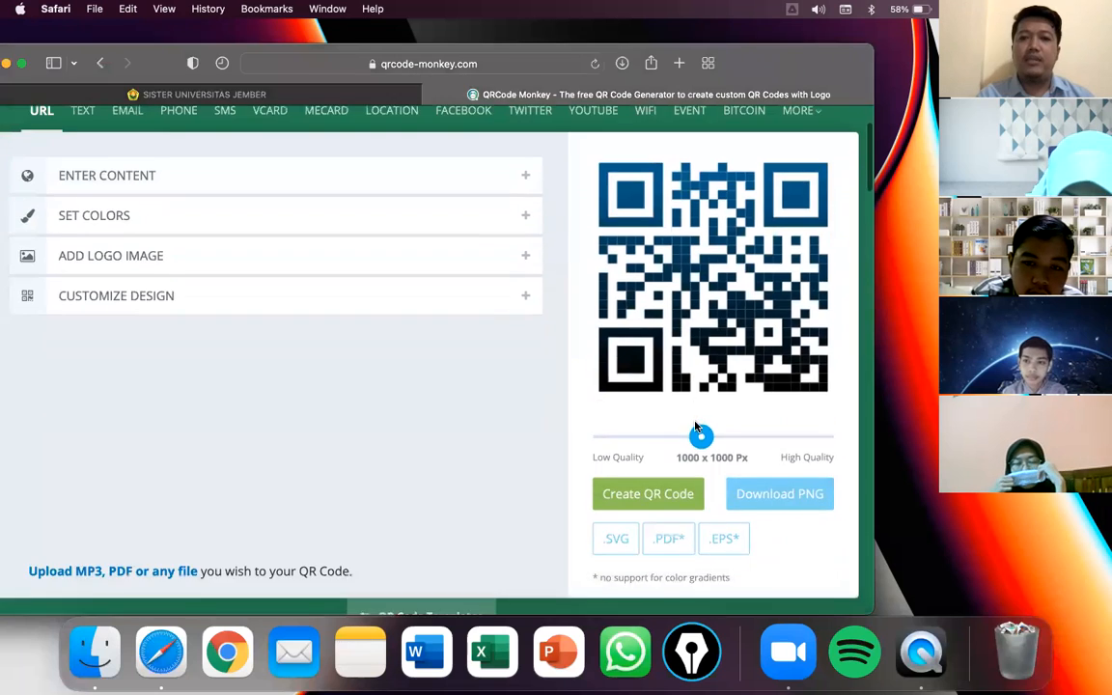
scroll(482, 386, "up", 2)
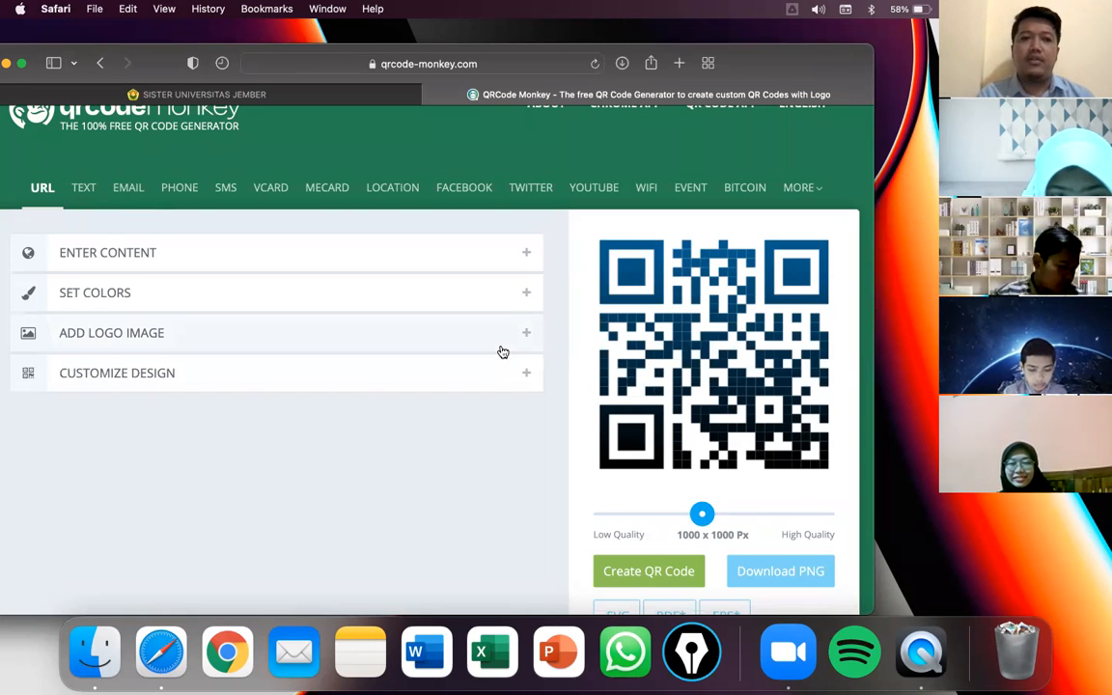
left_click(405, 251)
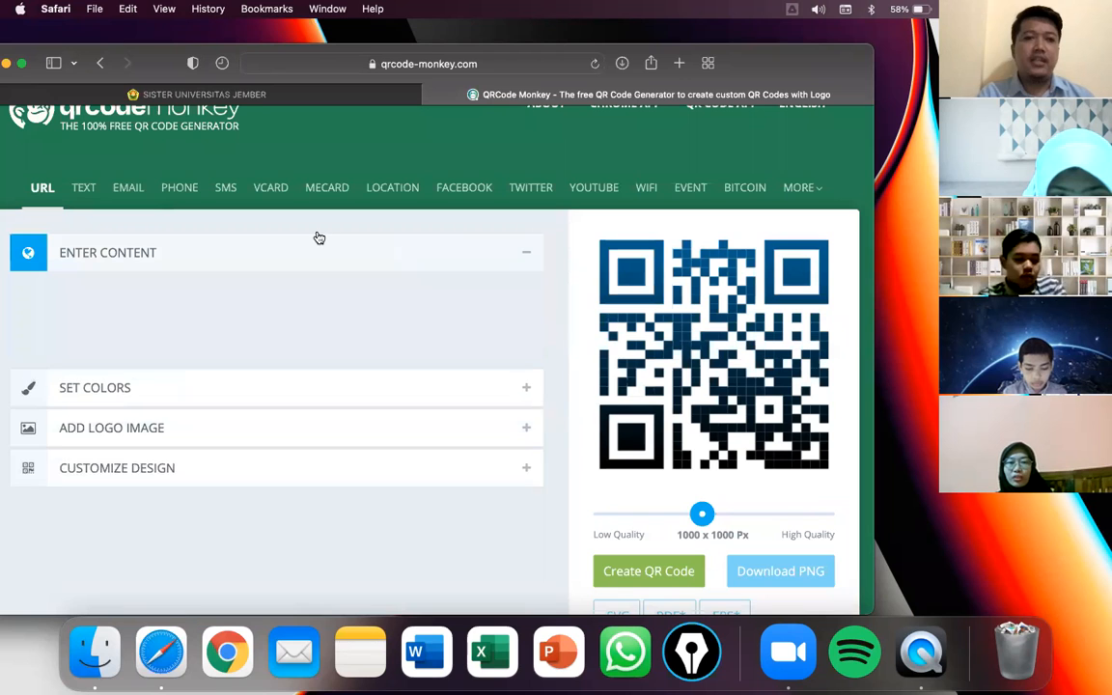
- In a new tab, search Google for 'youtube money lisa'
left_click(680, 63)
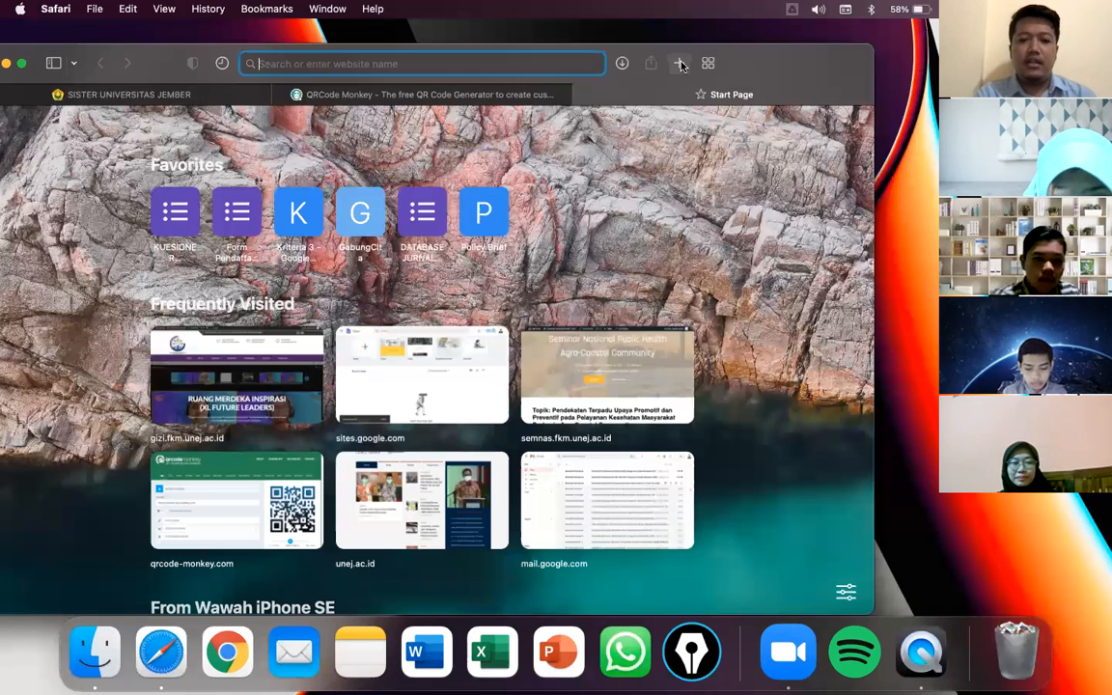
type("youtube")
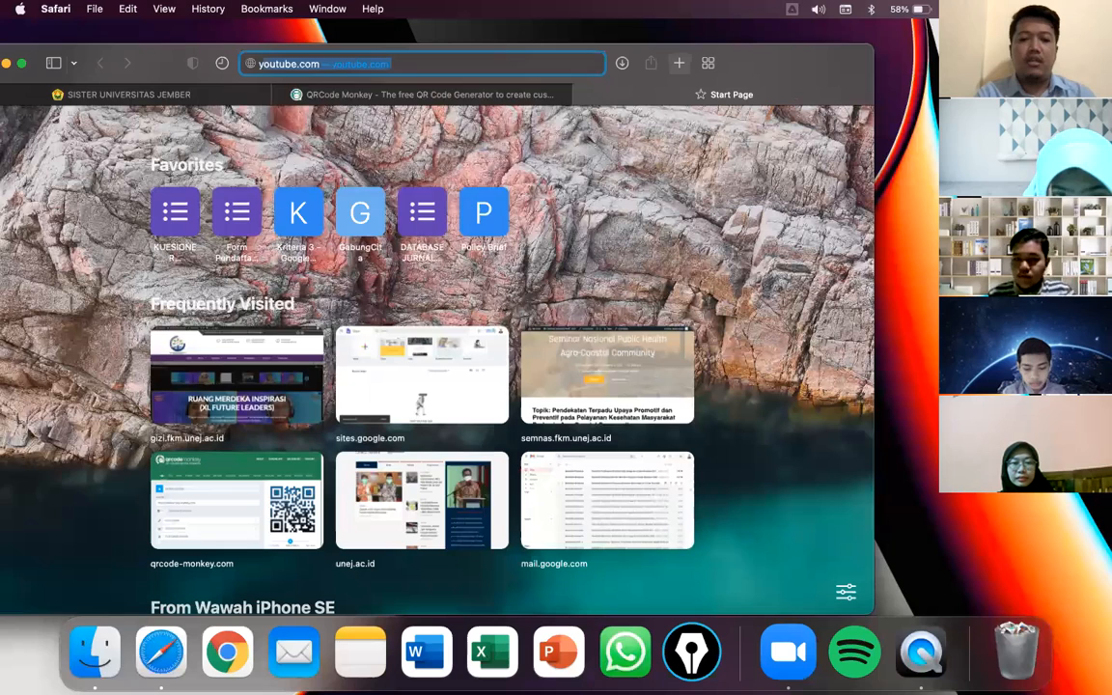
type(" money ")
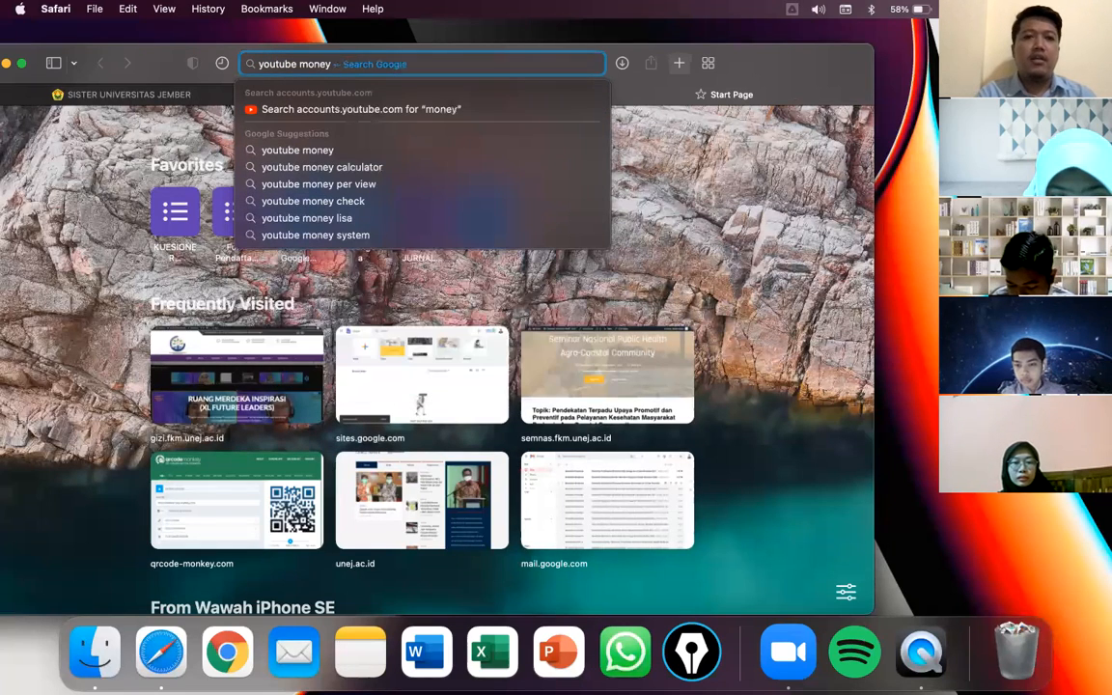
type("lisa")
key("Return")
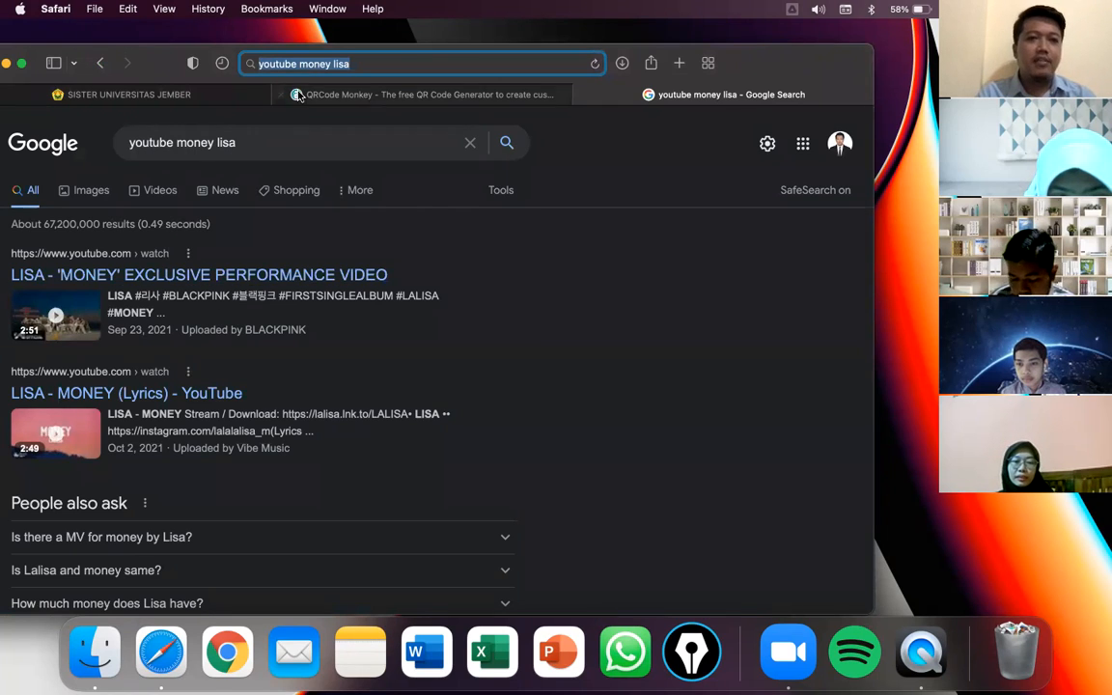
- Change the query to 'youtube lisa money' and open the LISA 'MONEY' performance video
double_click(196, 143)
key("BackSpace")
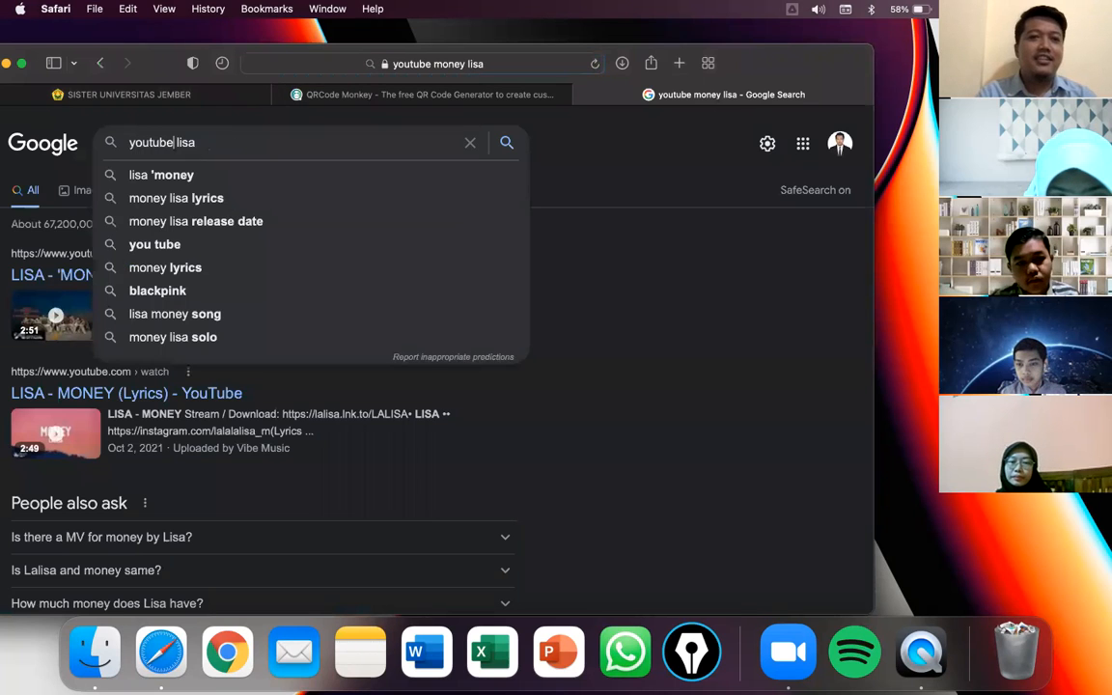
left_click(215, 174)
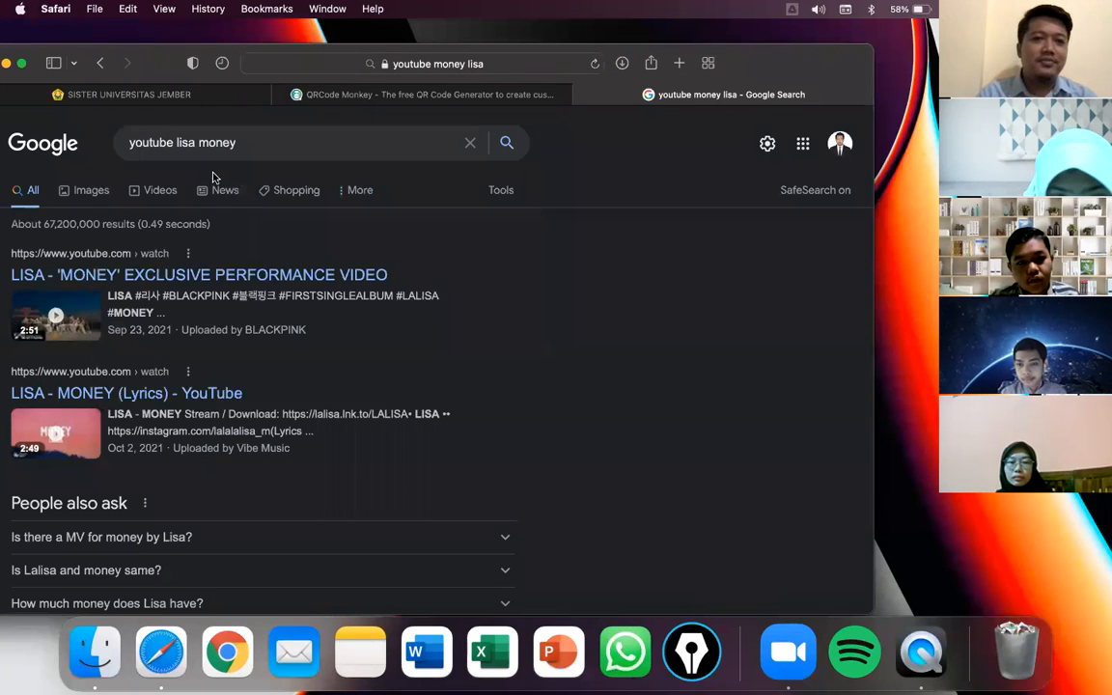
scroll(261, 357, "down", 1)
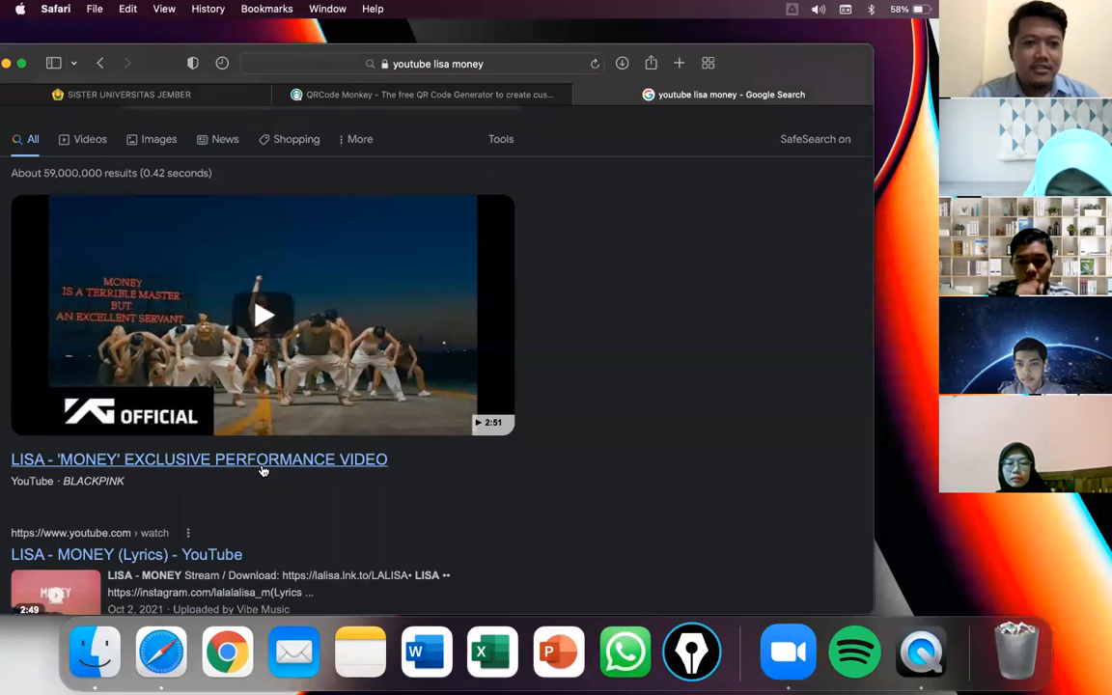
scroll(222, 461, "down", 1)
left_click(220, 431)
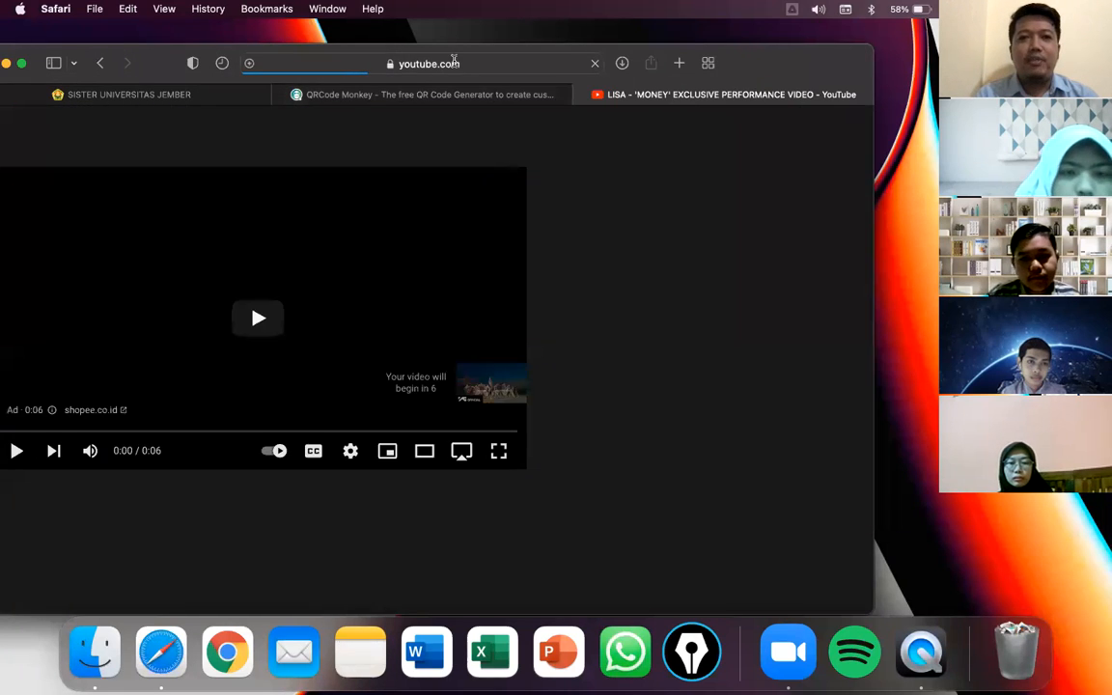
left_click(456, 63)
key("super+c")
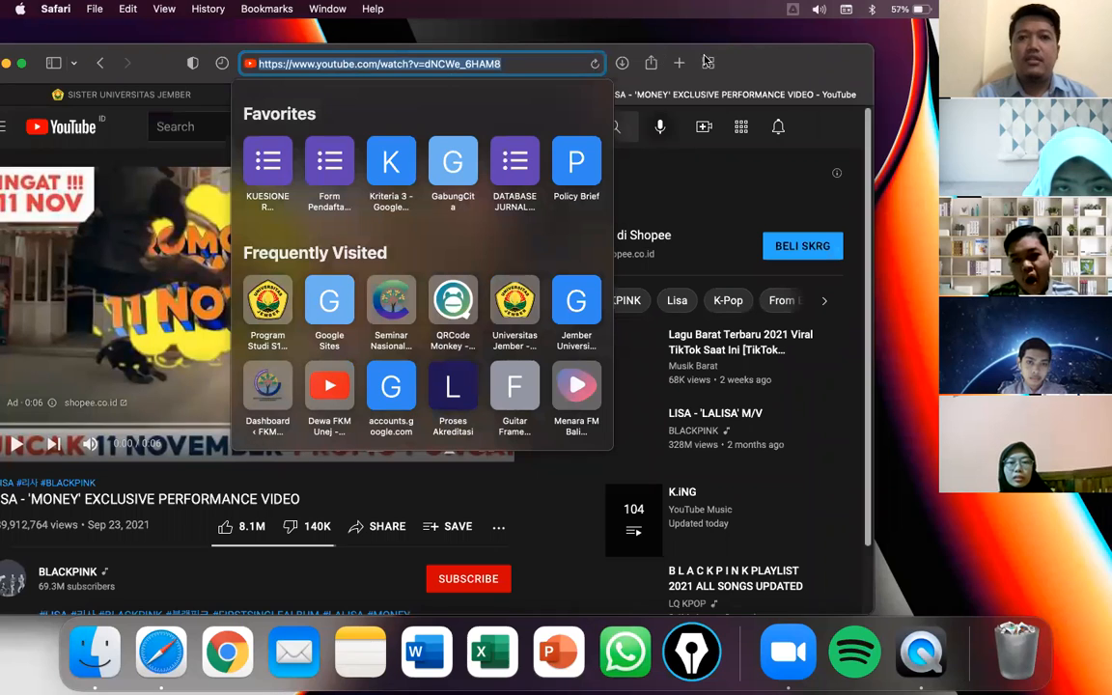
left_click(775, 66)
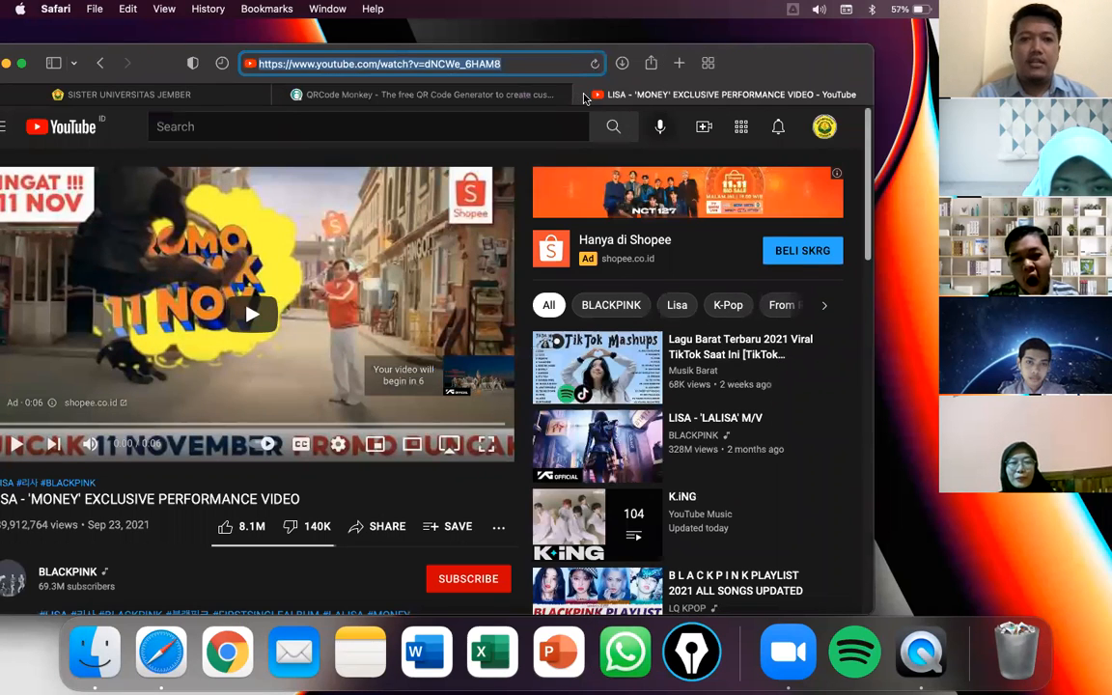
left_click(583, 96)
left_click(236, 317)
key("super+a")
key("super+v")
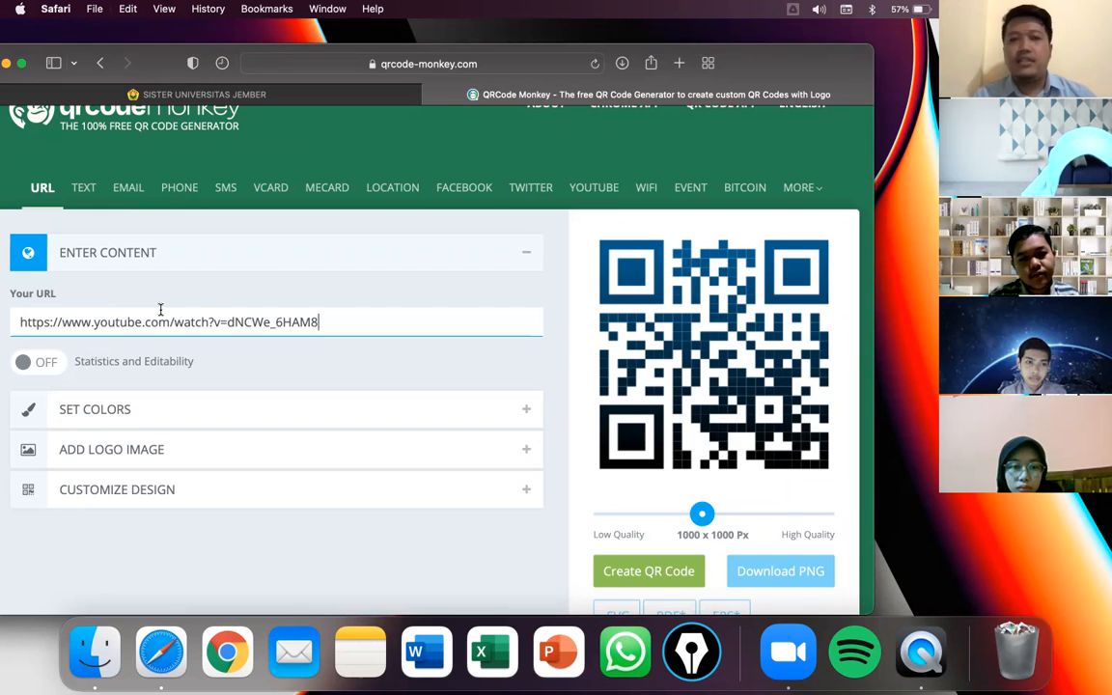
- Set single-colour foreground #258088 on a white #FFFFFF background
left_click(136, 414)
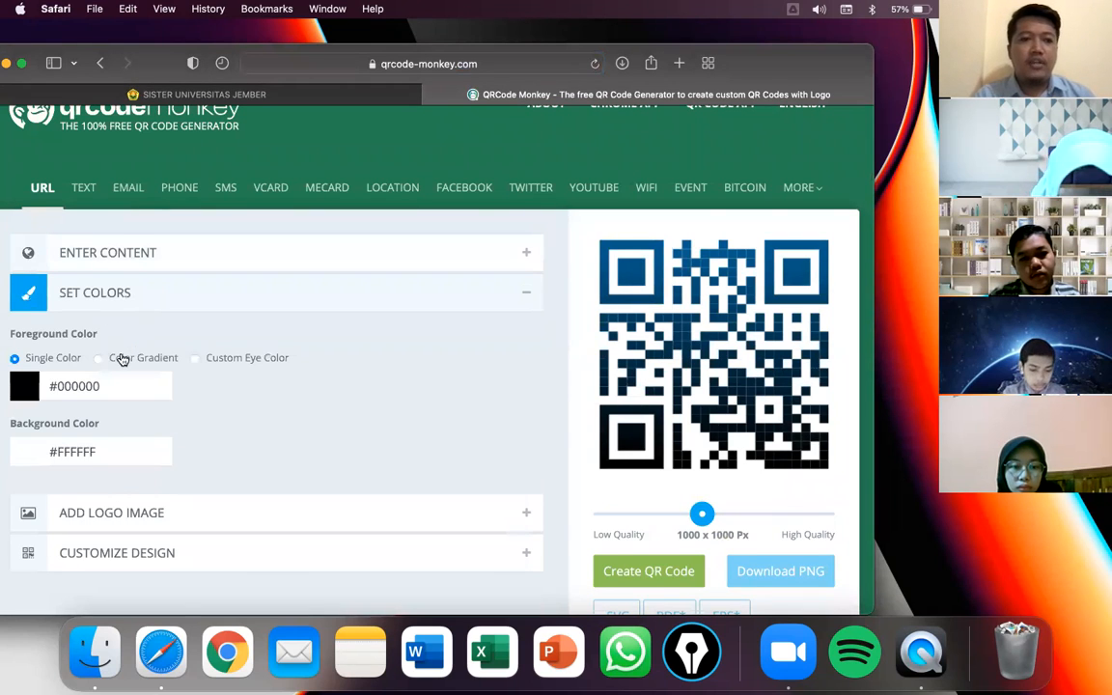
scroll(121, 359, "down", 1)
left_click(152, 349)
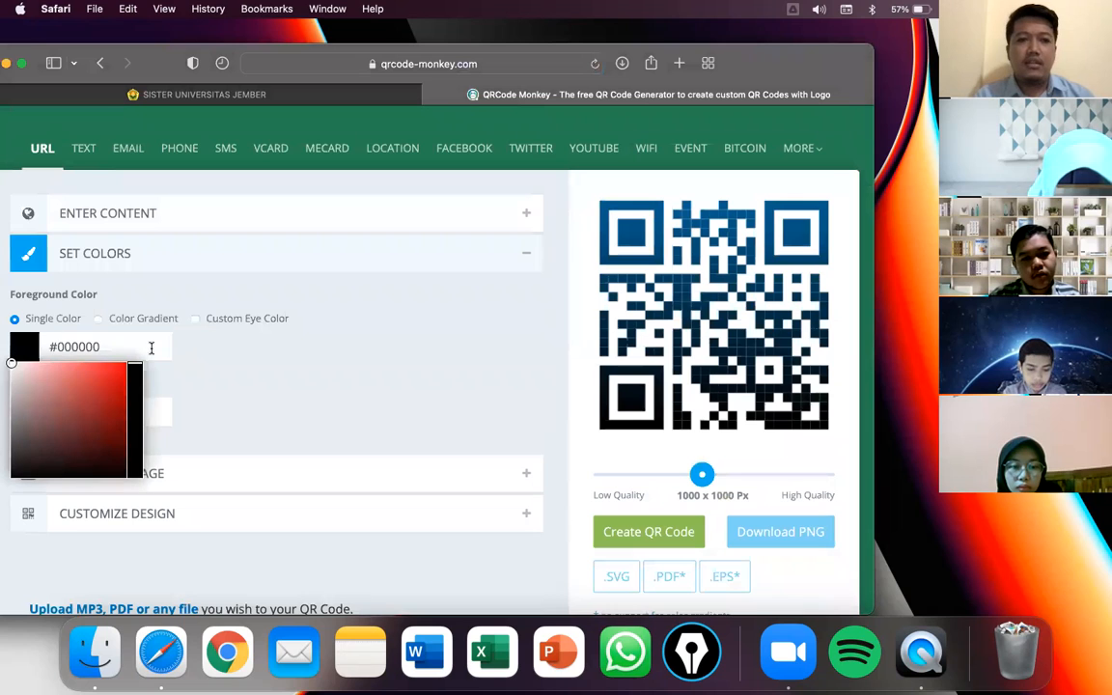
left_click(95, 409)
left_click(102, 412)
left_click_drag(138, 367, 136, 419)
left_click(90, 410)
left_click(95, 414)
left_click(262, 387)
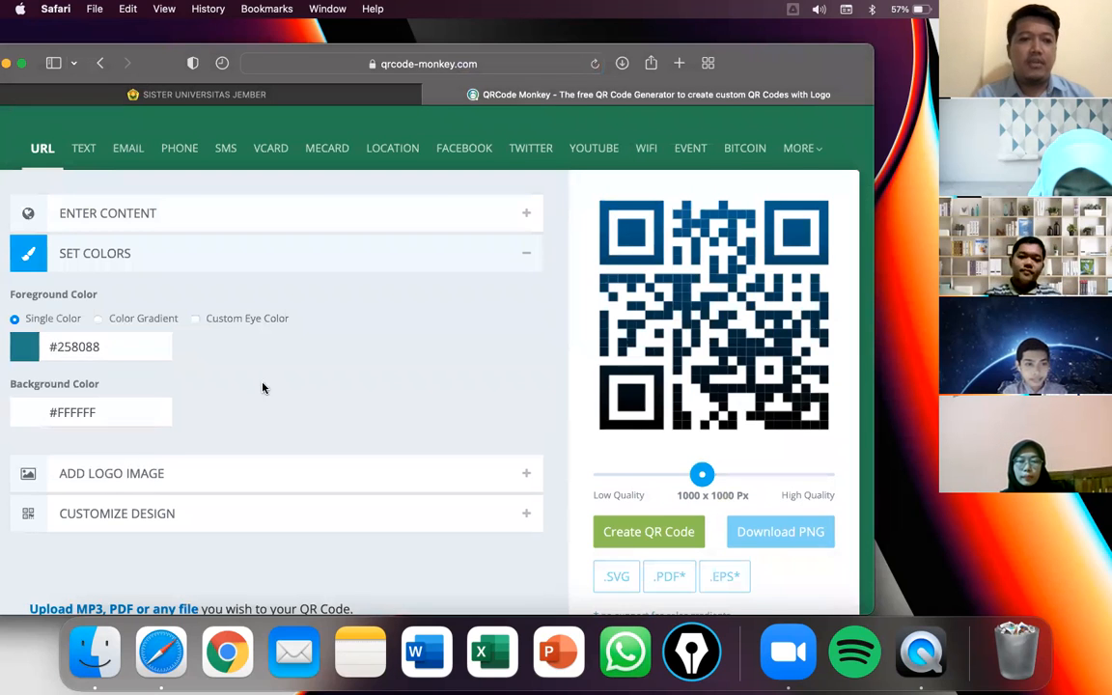
scroll(251, 382, "down", 2)
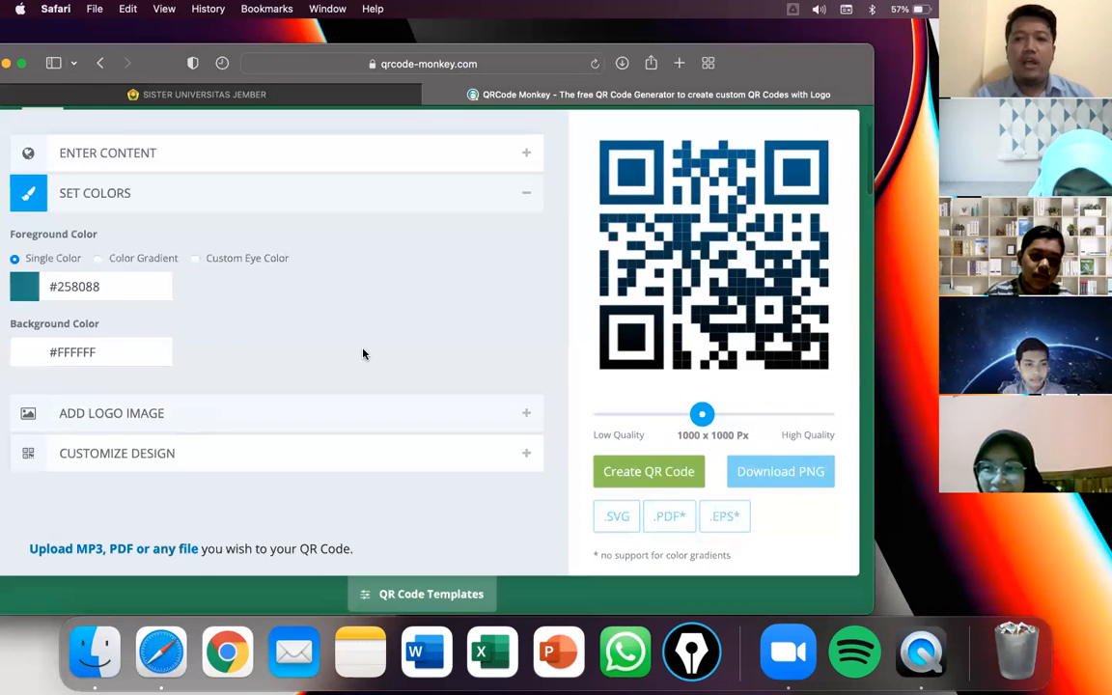
left_click(264, 415)
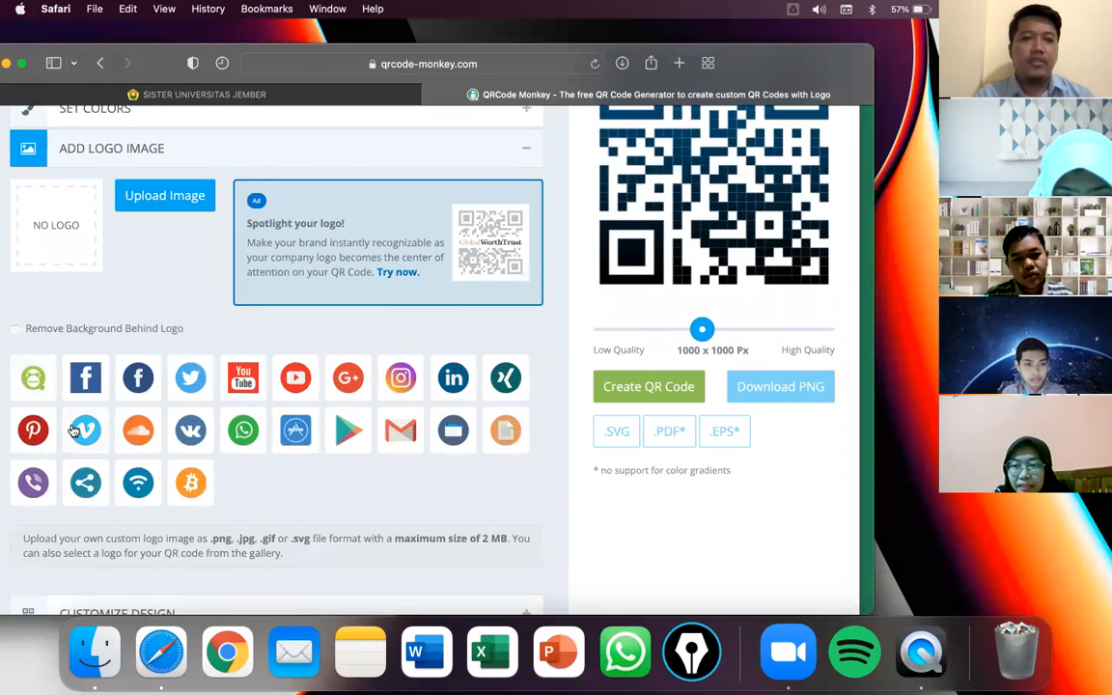
- Upload Logo 2.png from the Unej folder as the QR code's centre logo
scroll(136, 349, "up", 2)
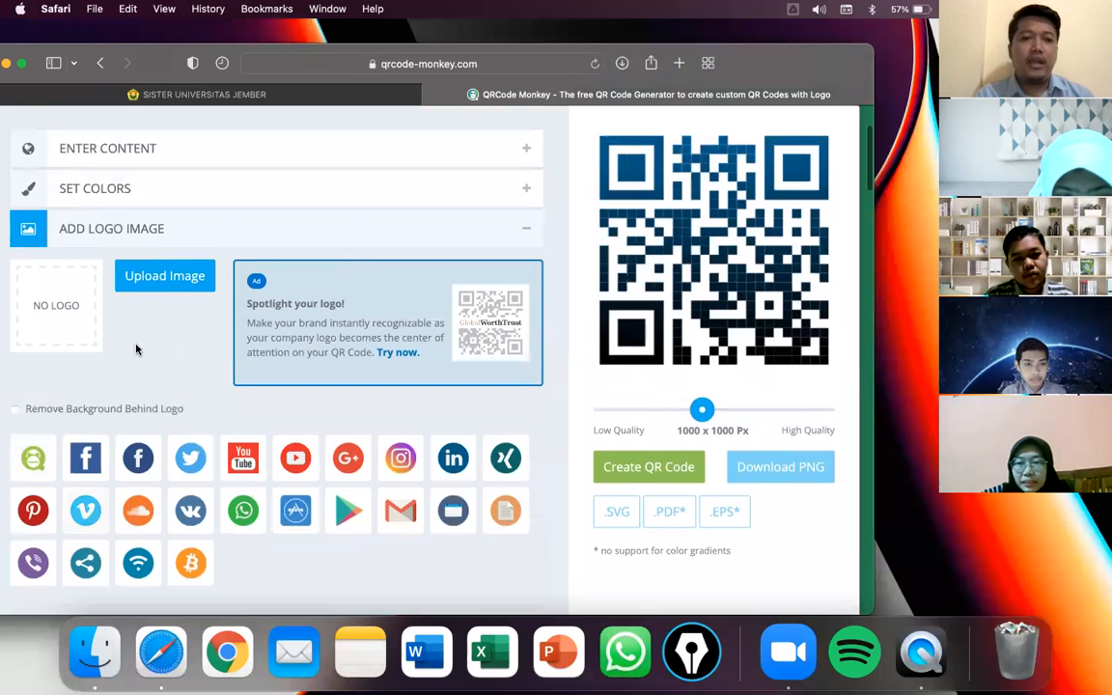
left_click(158, 280)
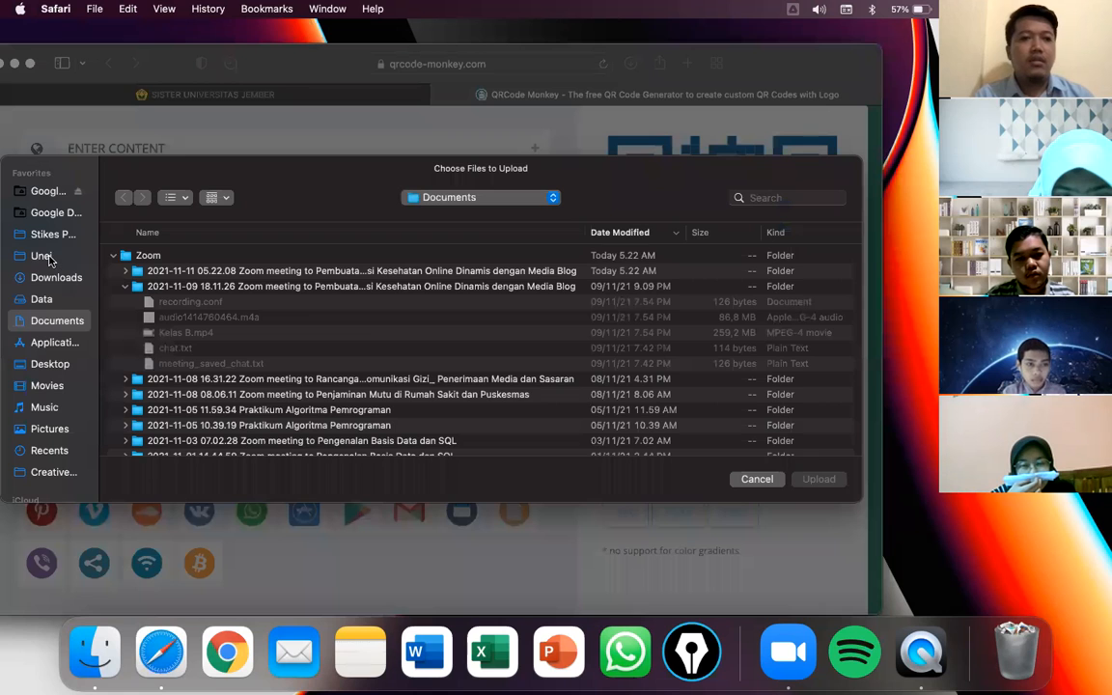
left_click(43, 255)
scroll(239, 337, "down", 3)
scroll(239, 338, "down", 15)
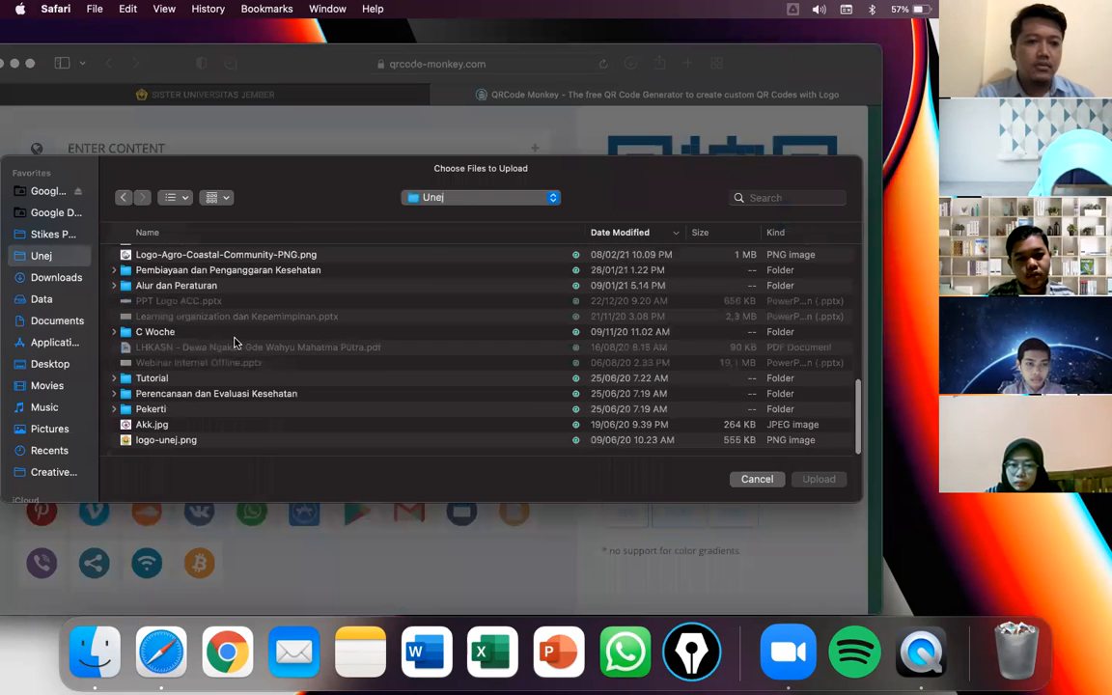
scroll(206, 336, "up", 3)
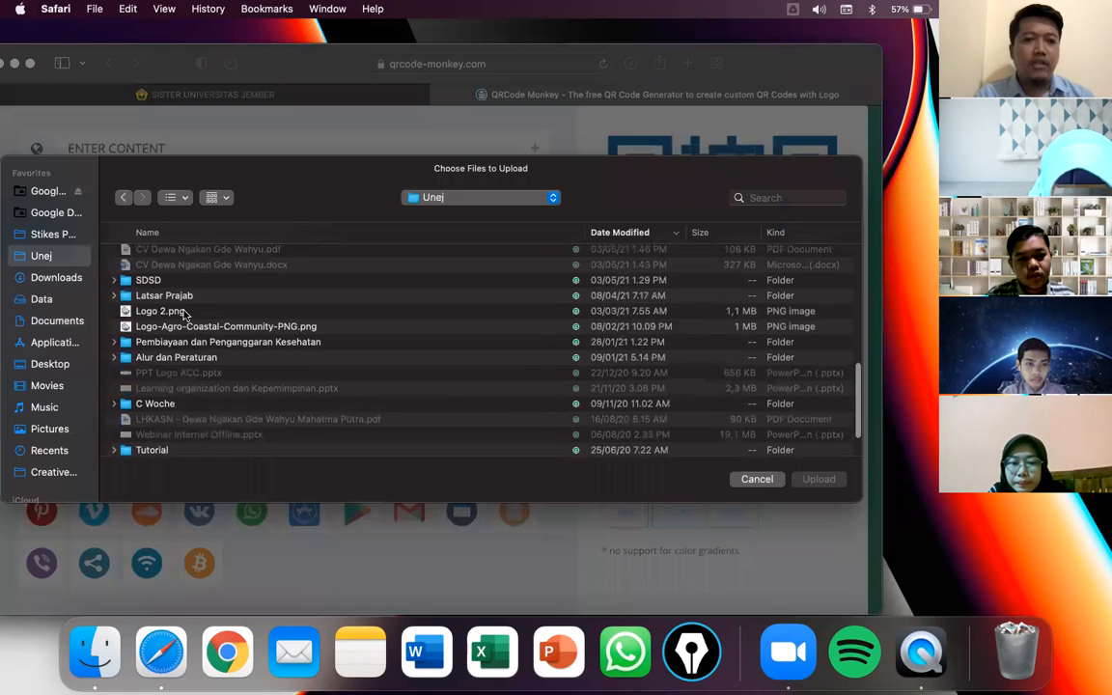
left_click(185, 314)
double_click(185, 314)
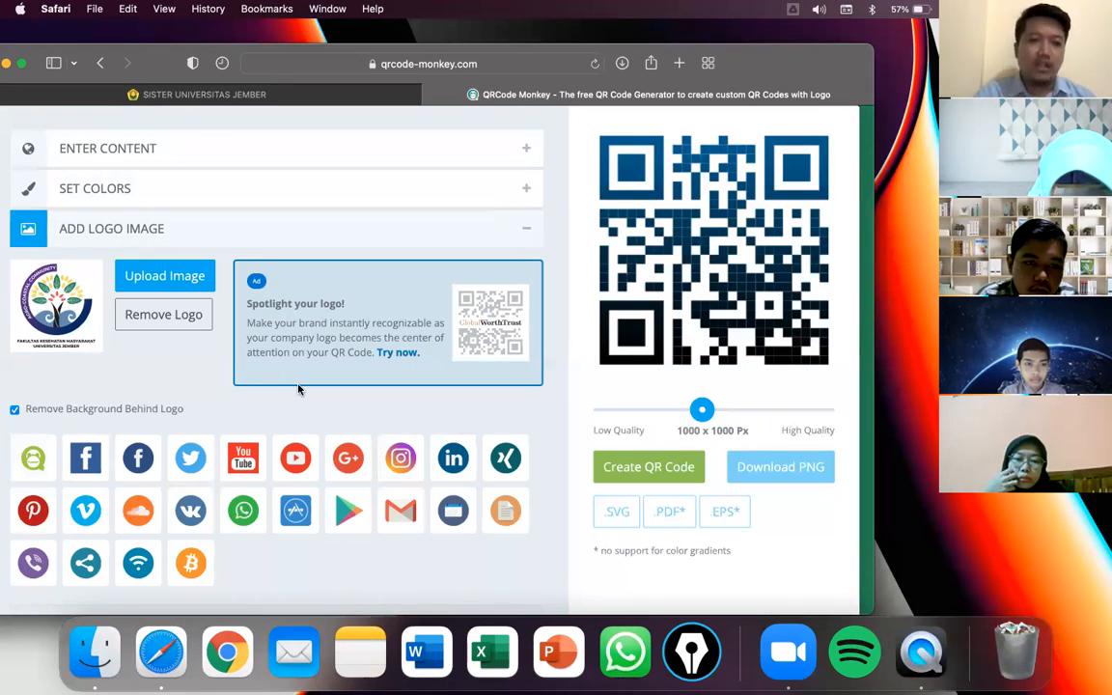
- Review the Customize Design shape options and create the teal QR code with its logo
scroll(251, 415, "down", 5)
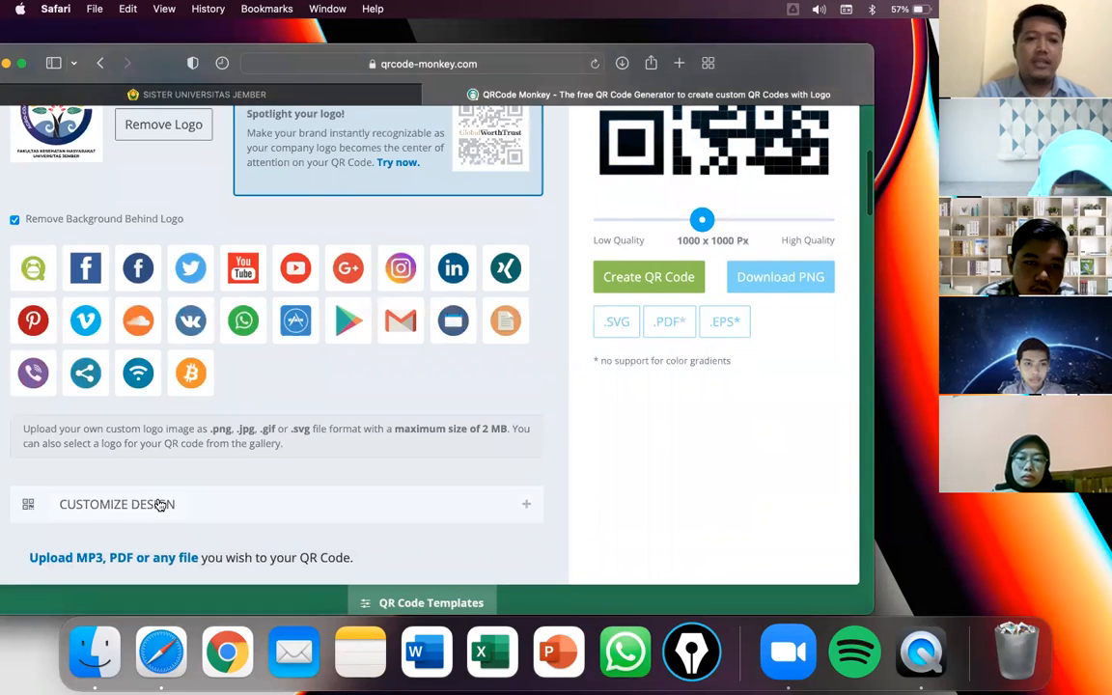
left_click(154, 503)
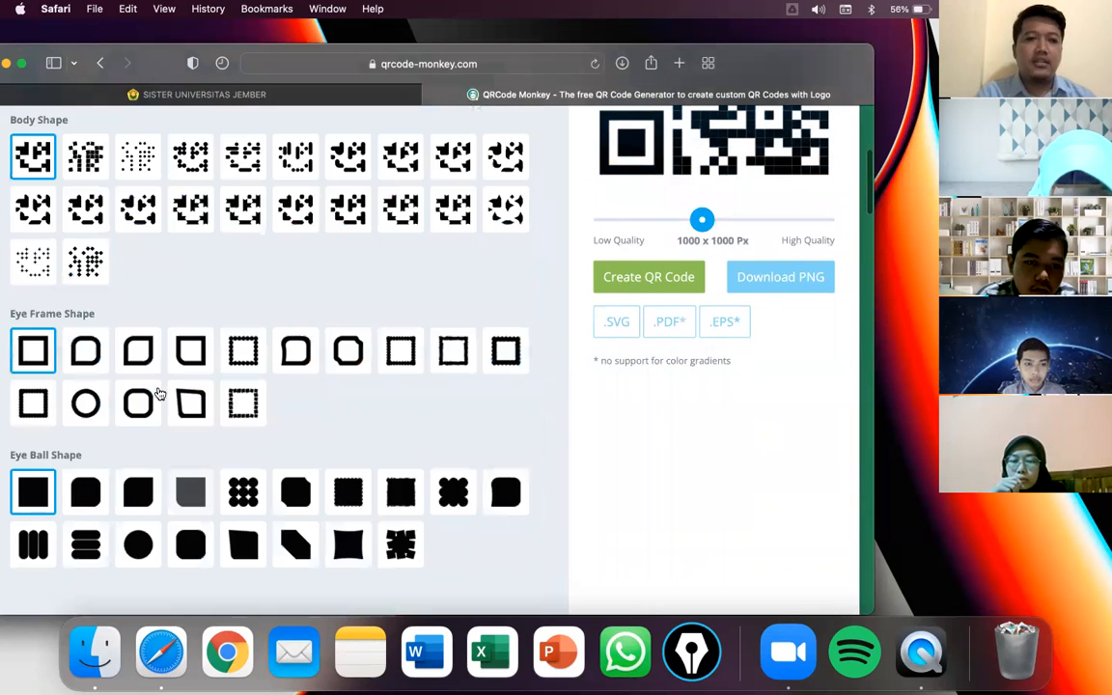
scroll(97, 309, "up", 2)
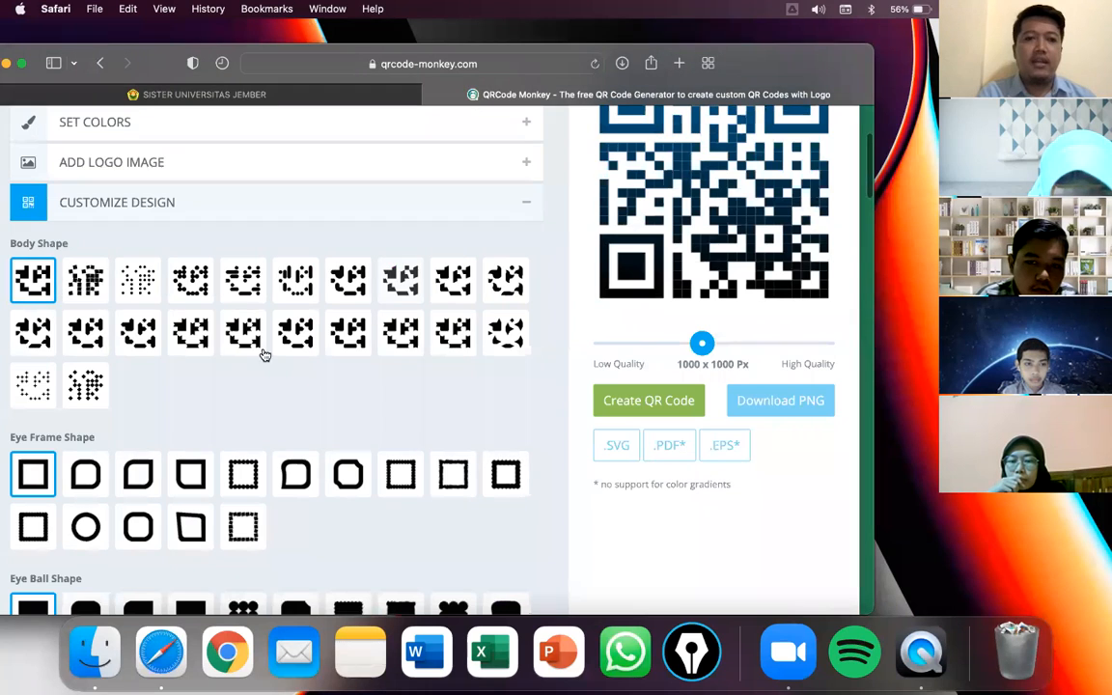
scroll(268, 378, "down", 2)
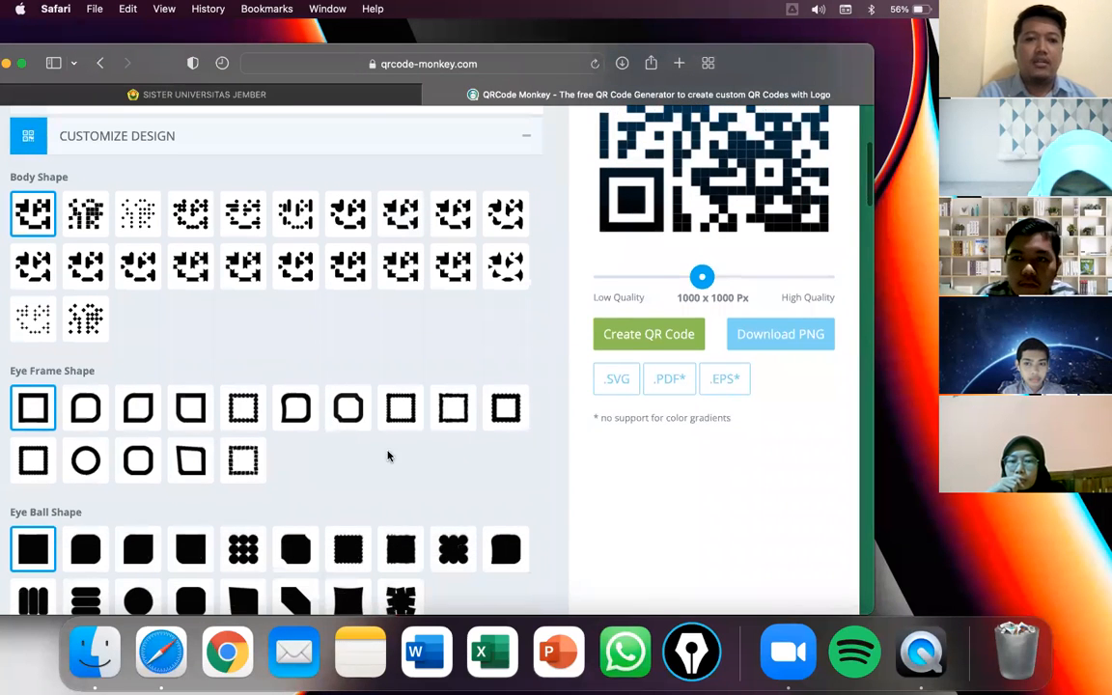
scroll(243, 482, "down", 2)
scroll(243, 481, "up", 1)
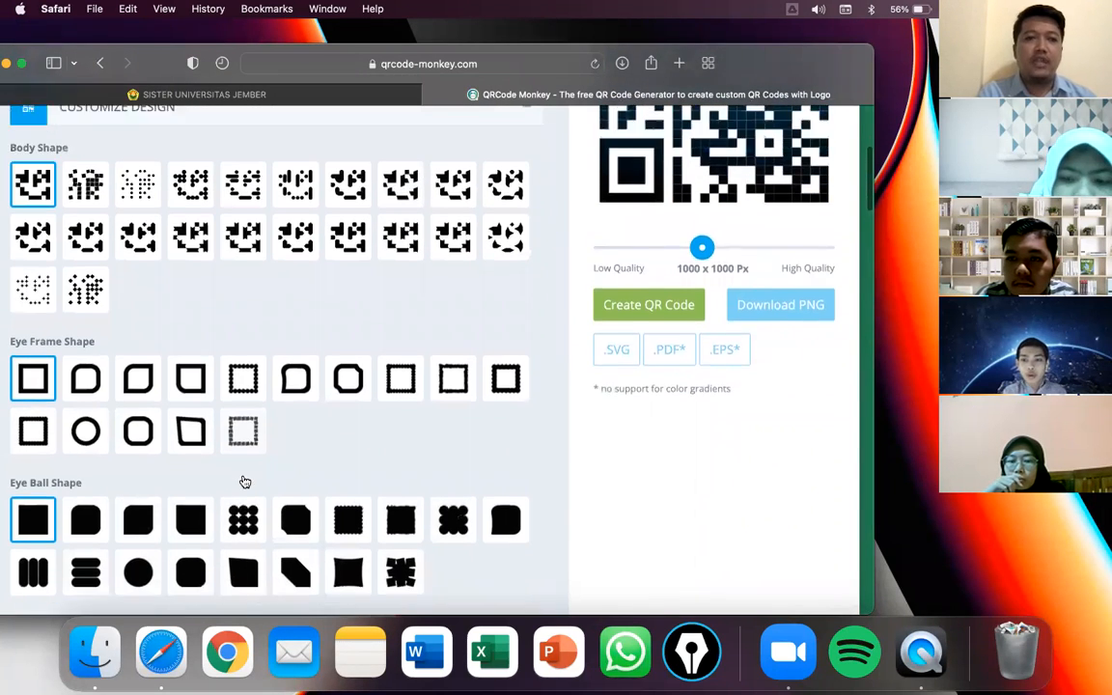
scroll(243, 481, "down", 2)
scroll(243, 481, "up", 5)
scroll(243, 481, "up", 3)
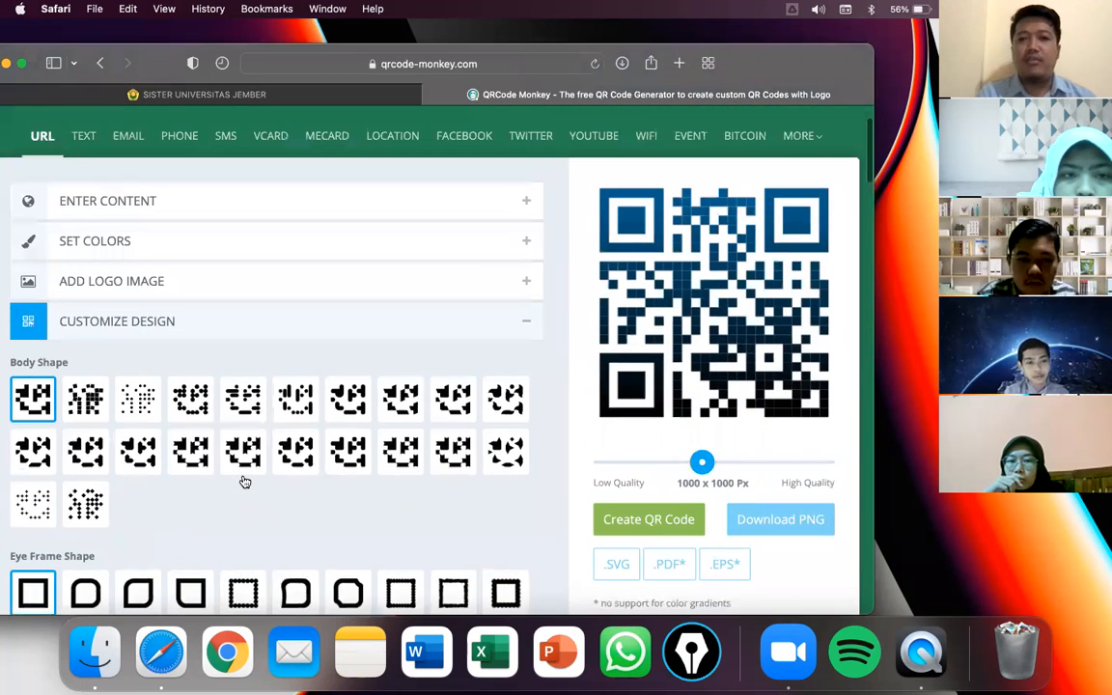
scroll(243, 481, "down", 1)
left_click(663, 512)
left_click(663, 513)
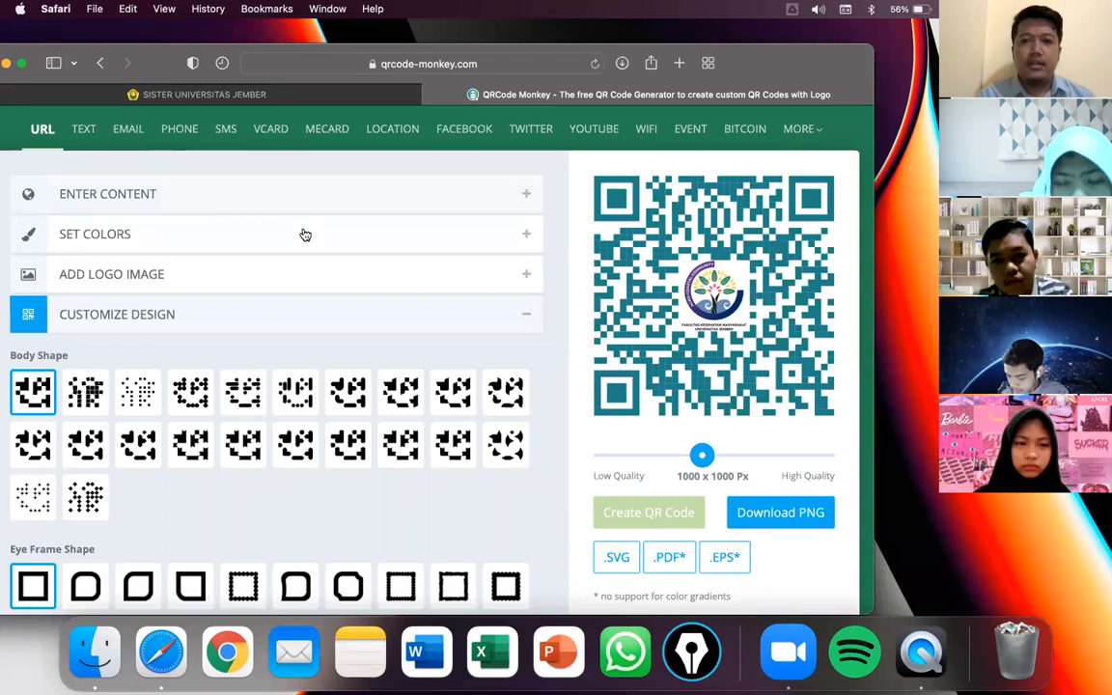
- Go back to the Google results for 'qr code generator'
scroll(736, 296, "down", 1)
scroll(736, 296, "up", 1)
scroll(734, 293, "down", 5)
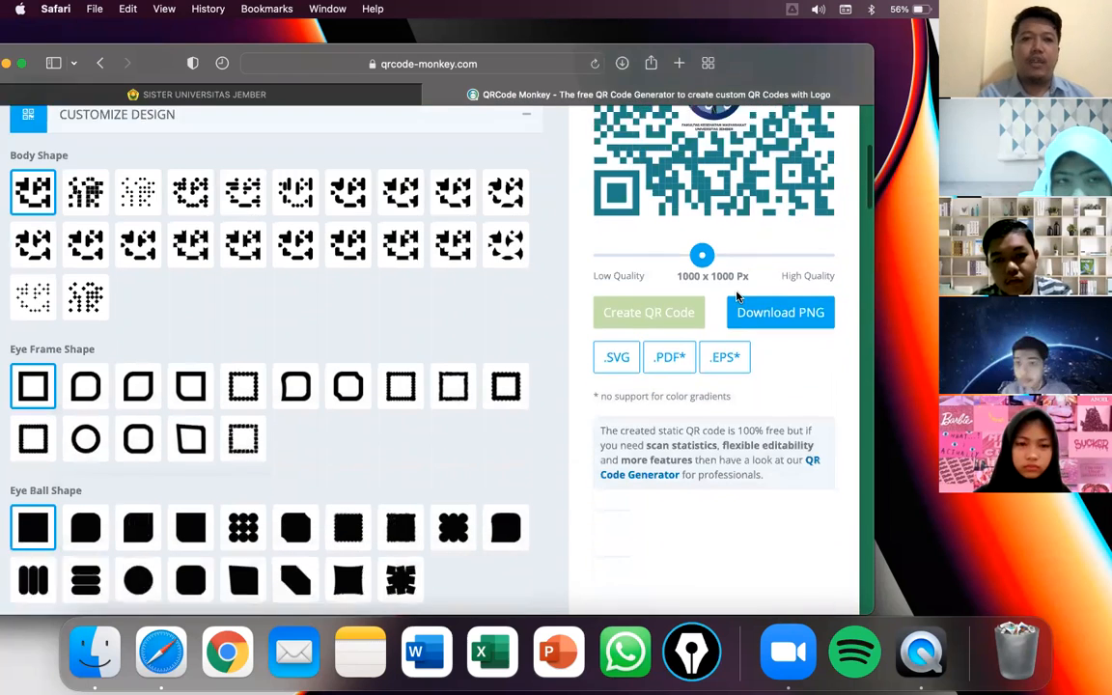
scroll(409, 114, "up", 1)
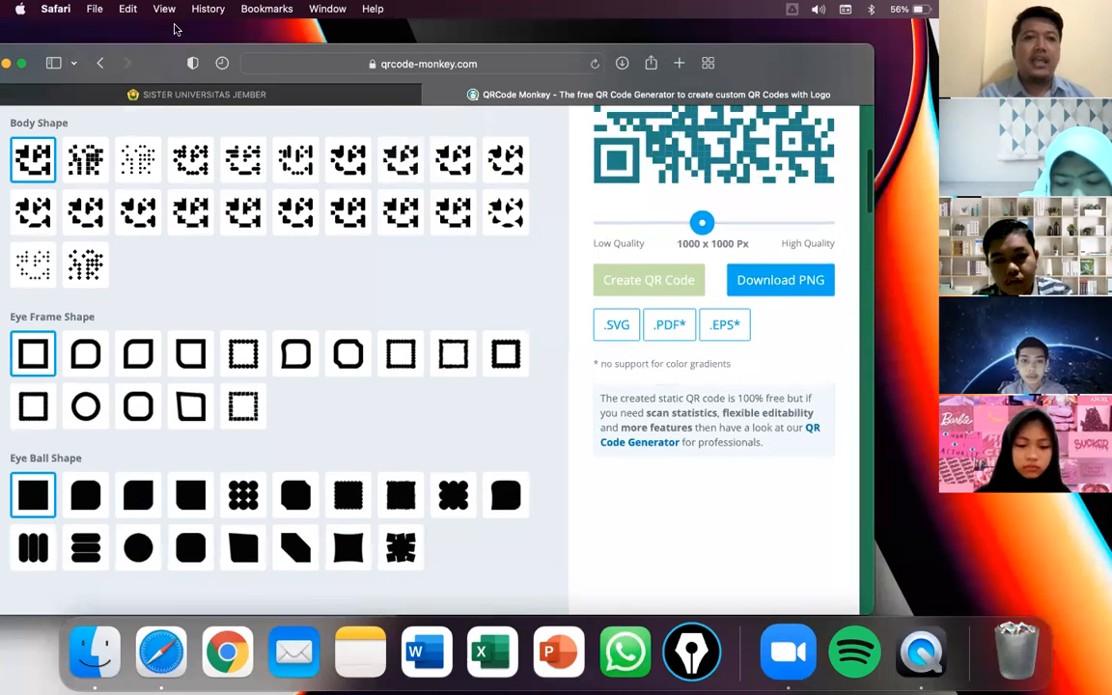
left_click(98, 68)
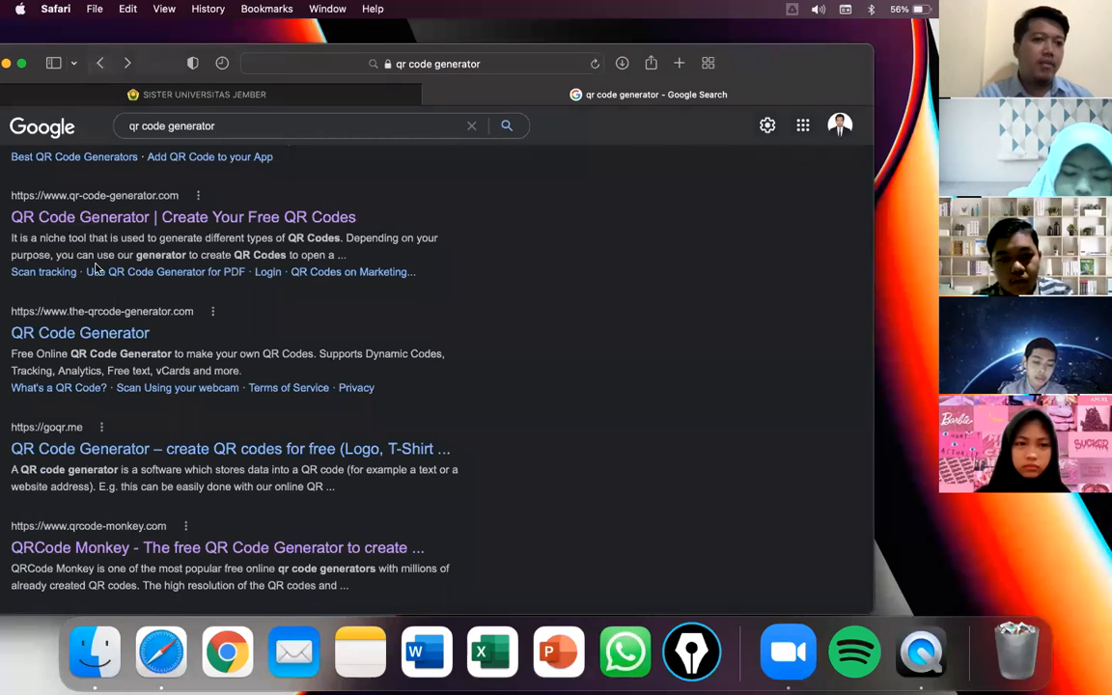
- Open qr-code-generator.com from the results and choose the URL content type
scroll(112, 345, "up", 3)
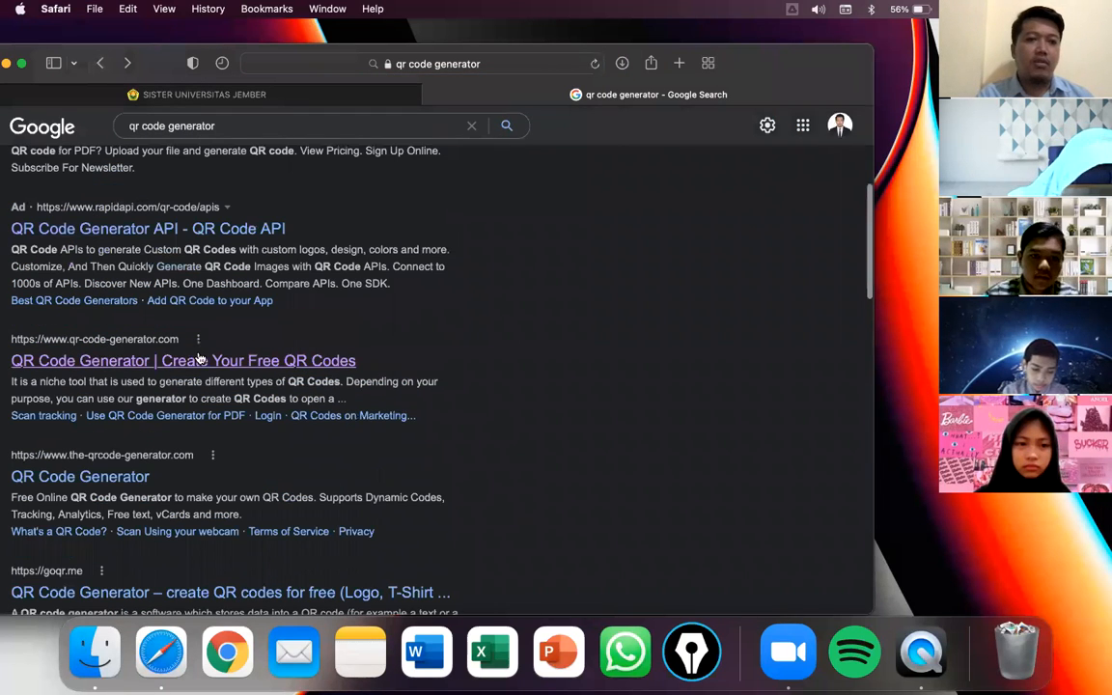
left_click(97, 362)
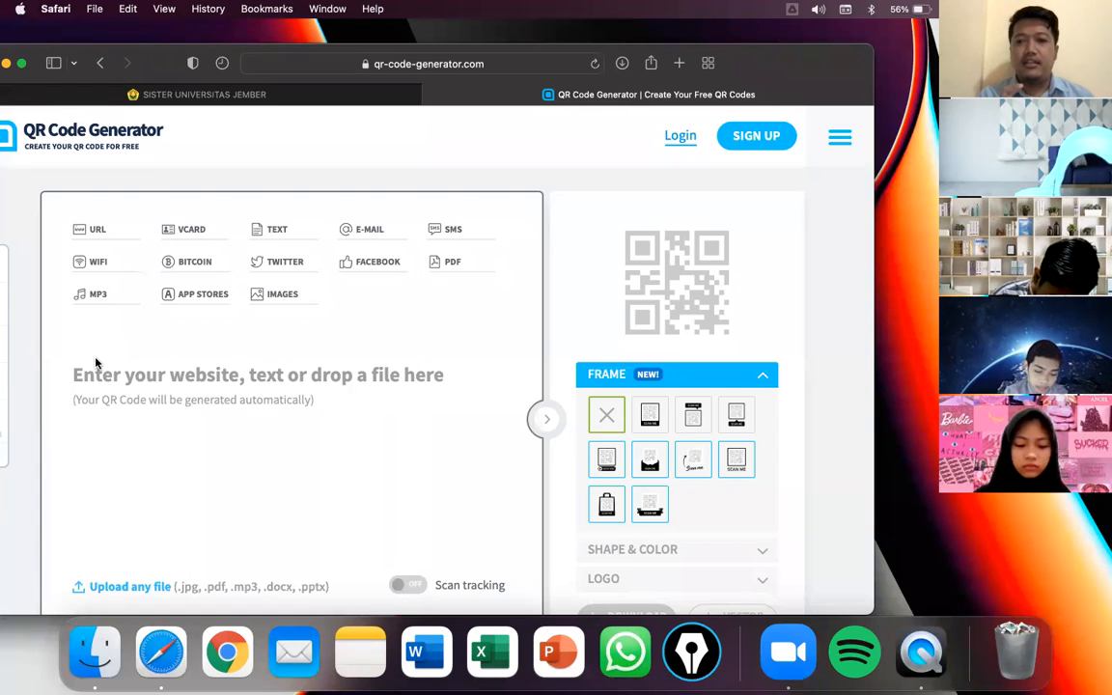
left_click(95, 234)
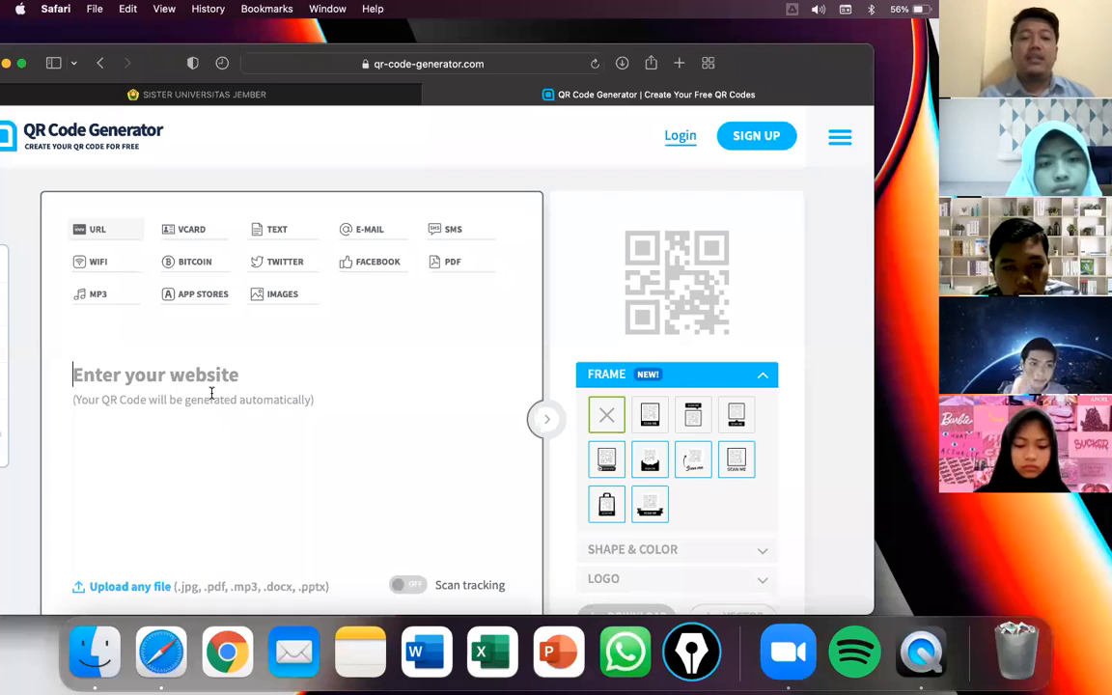
- Switch to vCard QR Code and scroll down through its empty contact form
left_click(190, 240)
scroll(177, 417, "down", 2)
scroll(177, 417, "down", 2)
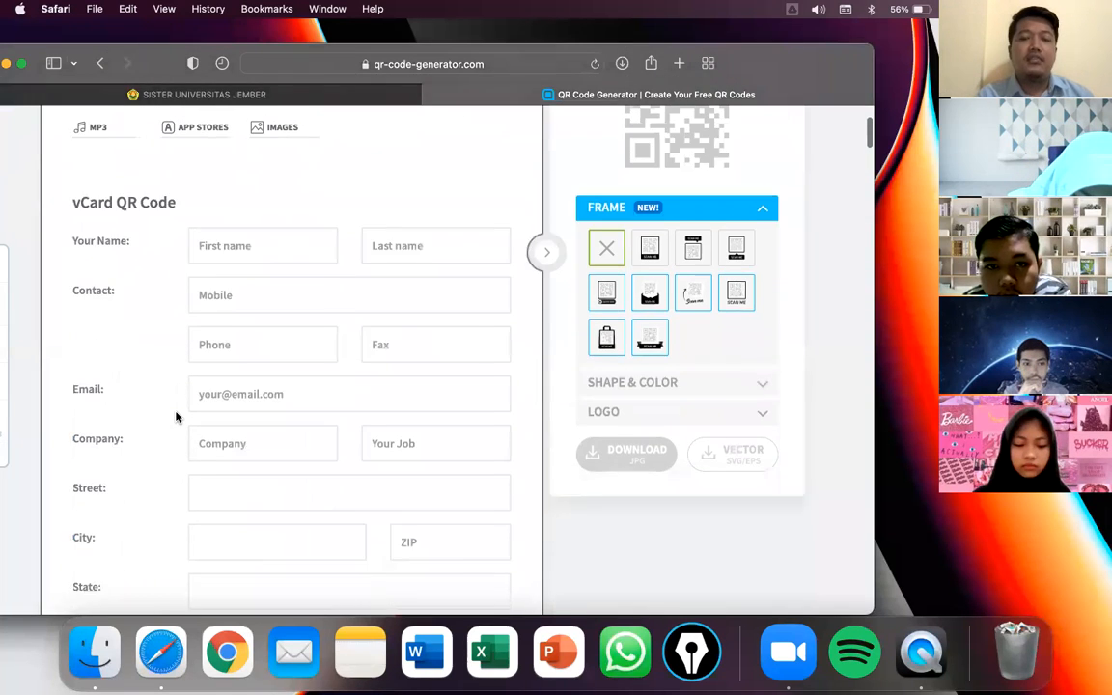
scroll(177, 417, "up", 1)
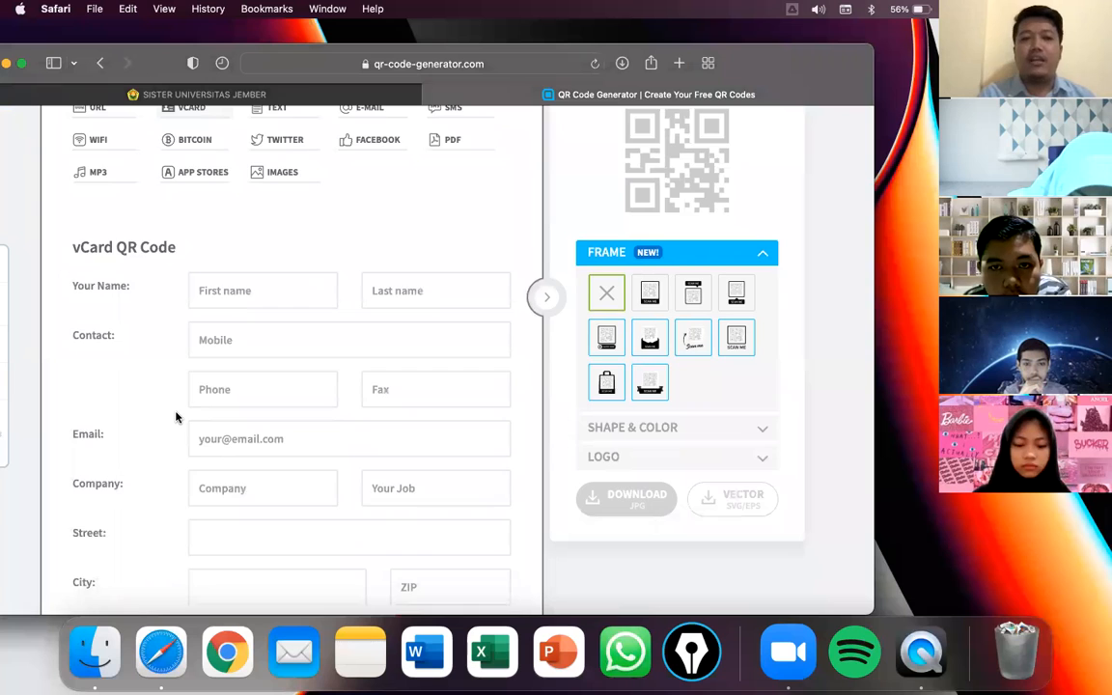
scroll(177, 417, "down", 2)
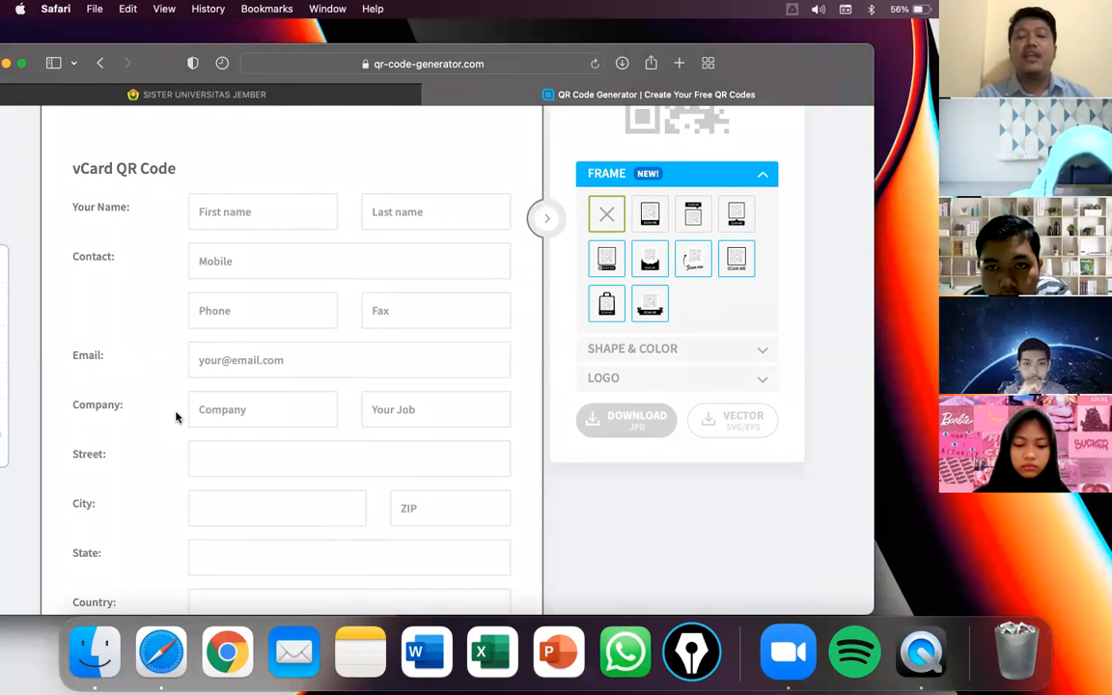
scroll(177, 417, "up", 1)
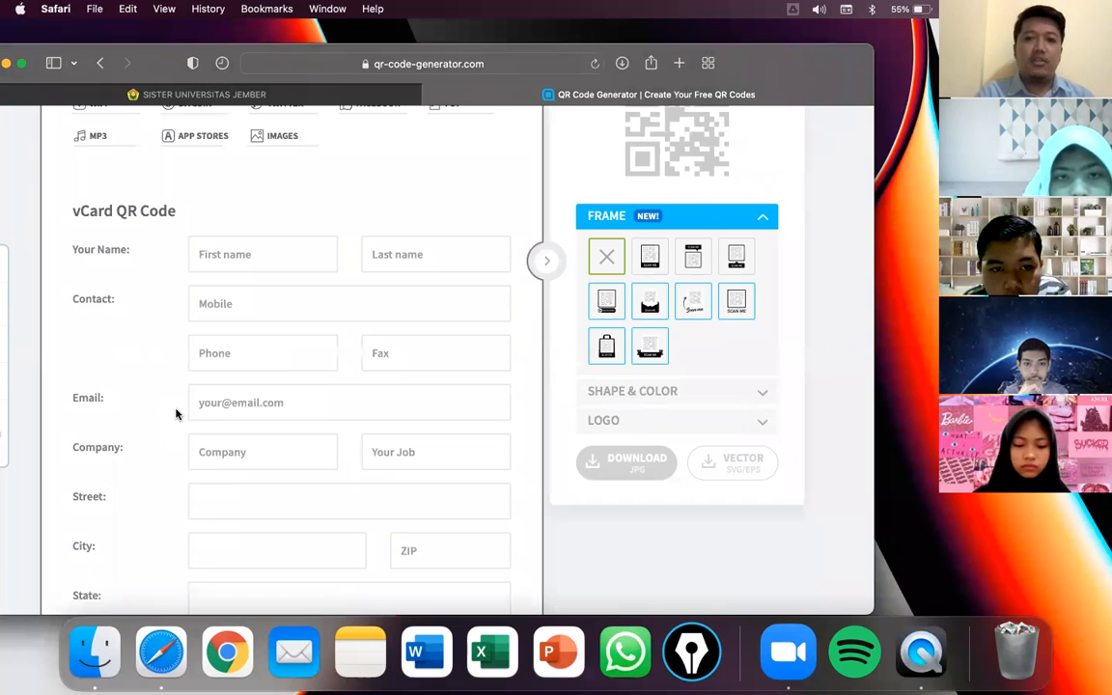
scroll(176, 414, "down", 1)
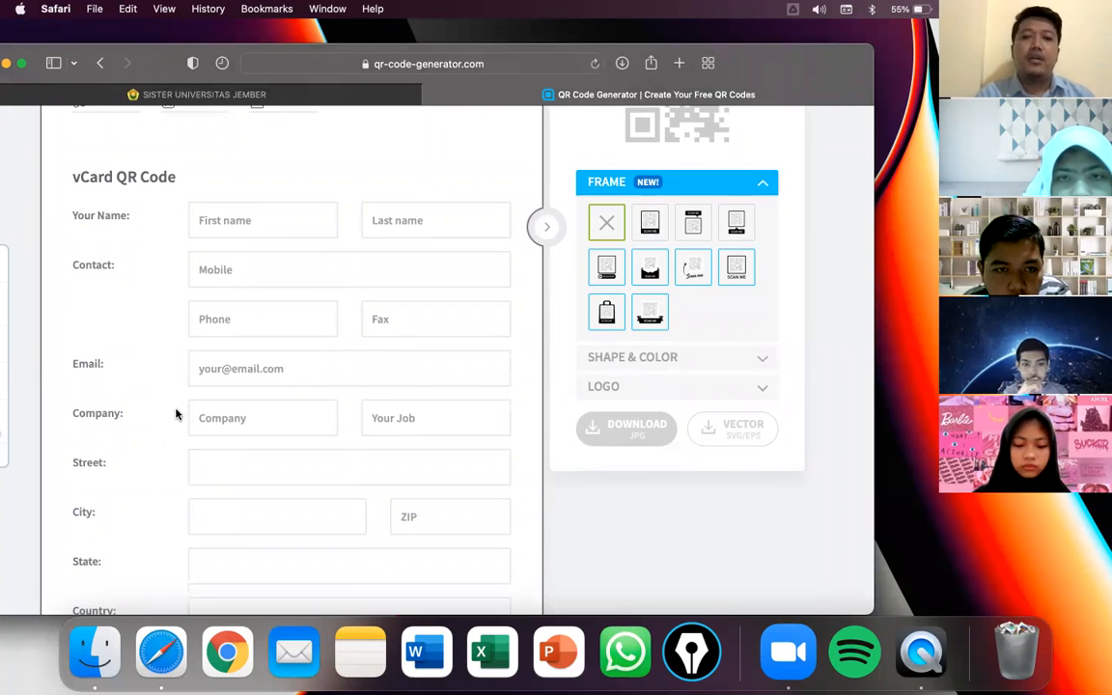
scroll(176, 414, "down", 4)
- Scroll back to the top of the page and switch to the Text content type
scroll(191, 328, "up", 3)
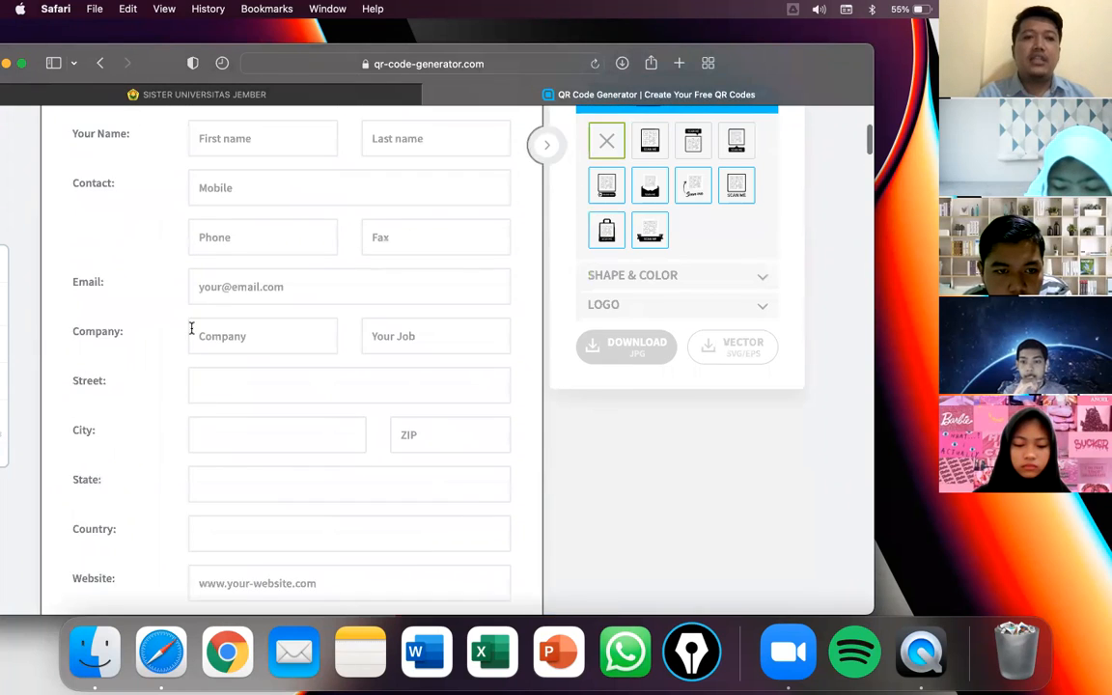
scroll(192, 328, "up", 2)
scroll(229, 378, "down", 1)
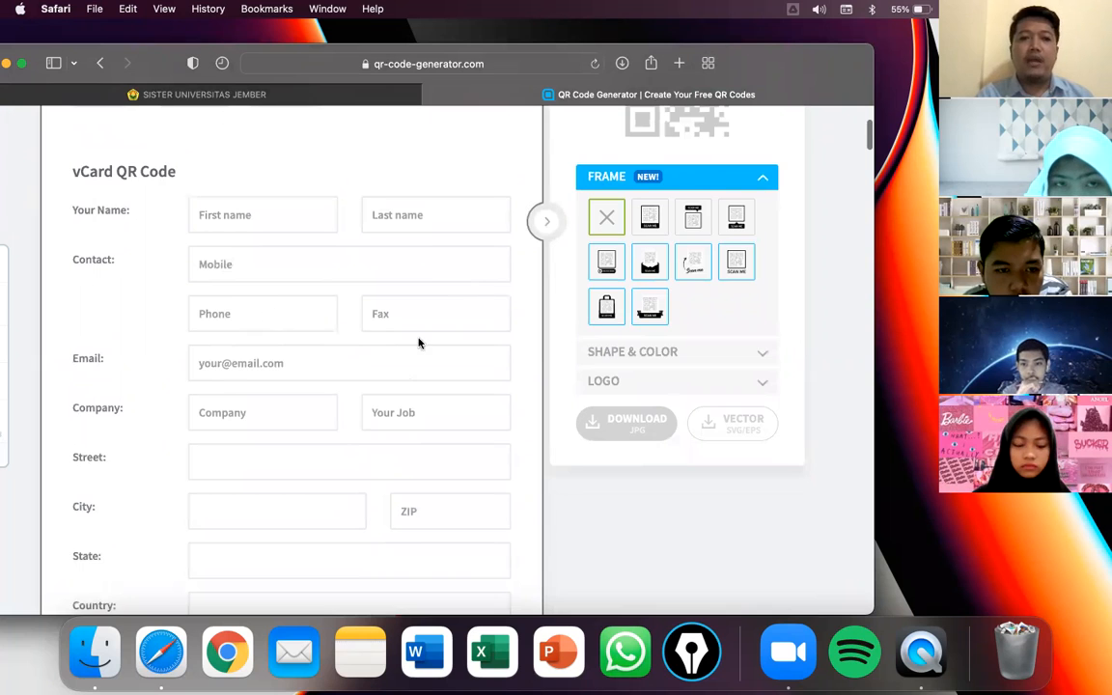
scroll(418, 342, "down", 5)
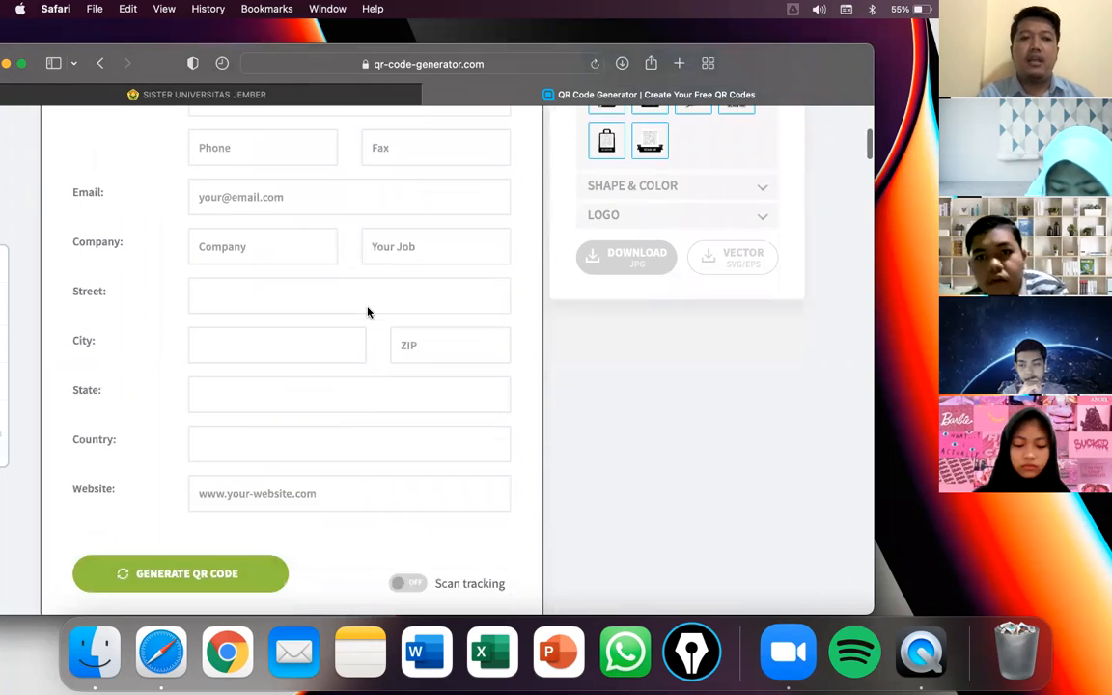
scroll(344, 366, "up", 2)
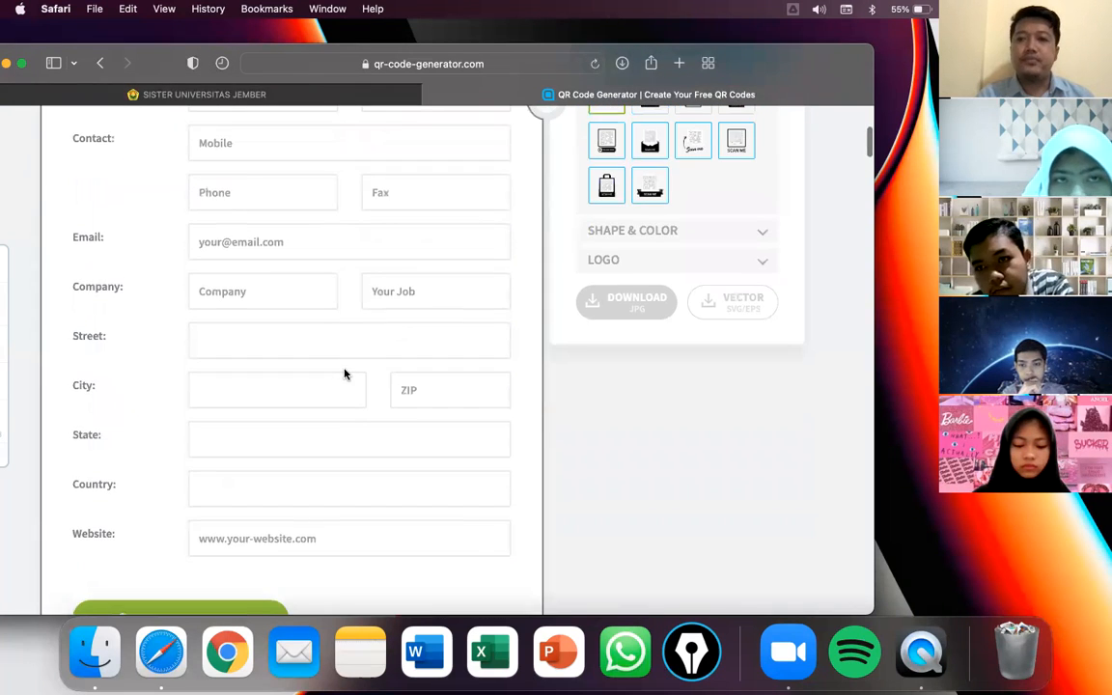
scroll(344, 373, "up", 6)
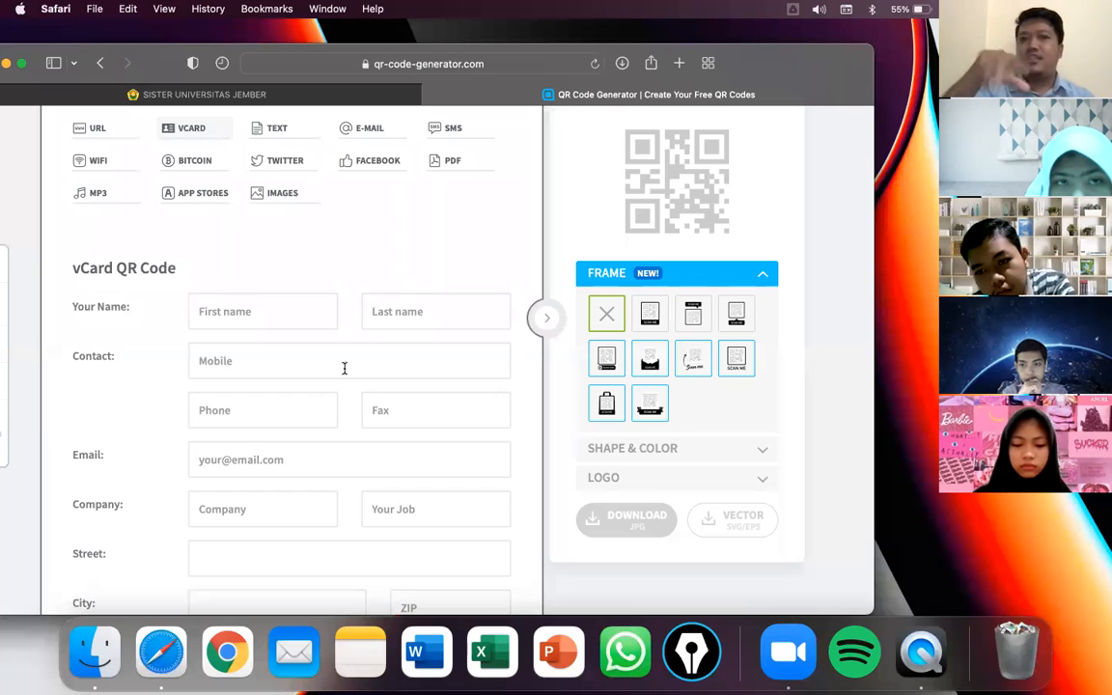
scroll(344, 371, "up", 1)
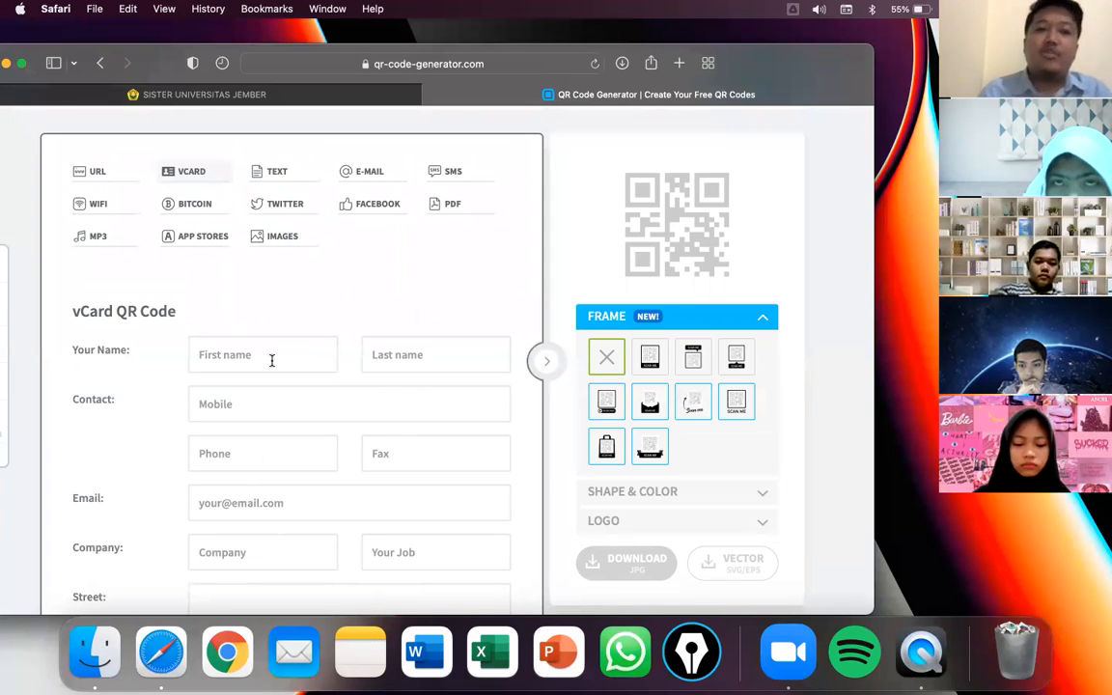
left_click(266, 171)
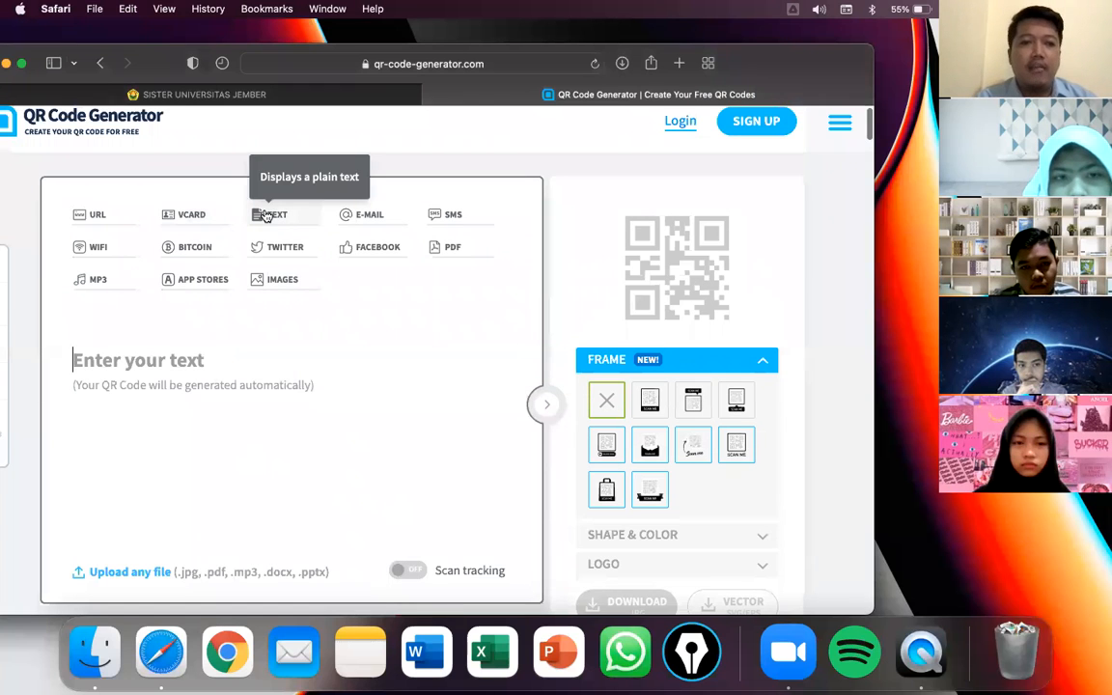
- Enter a short Indonesian compliment ending with a kiss emoji into the Text box
left_click(120, 348)
type("pak ")
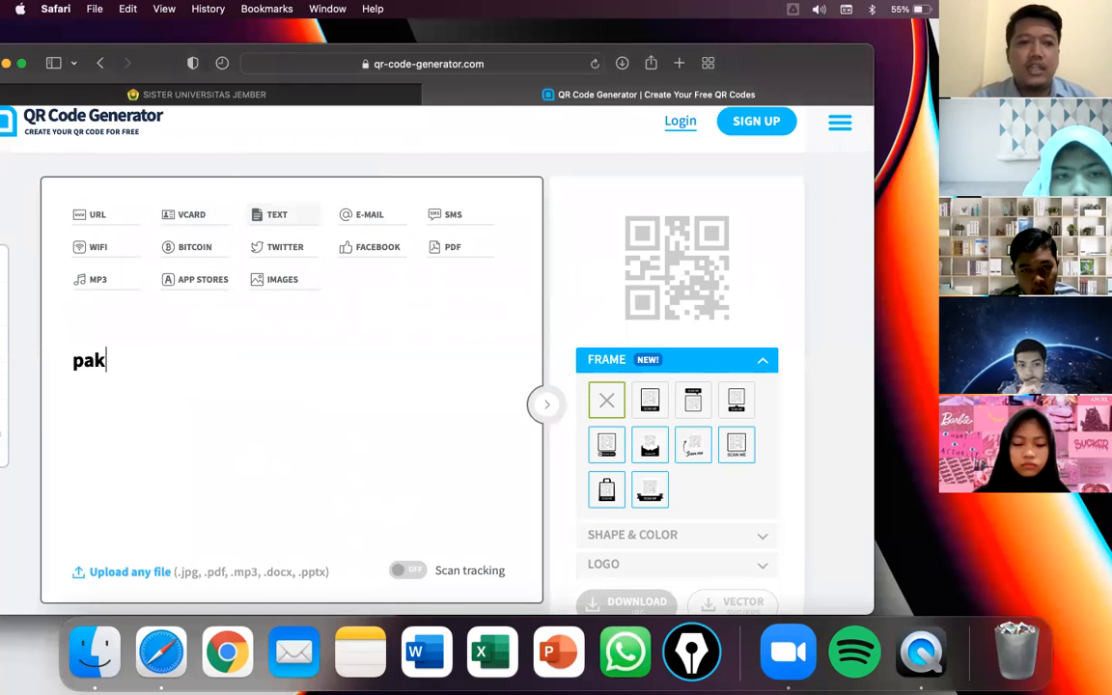
type("dewa ganteng")
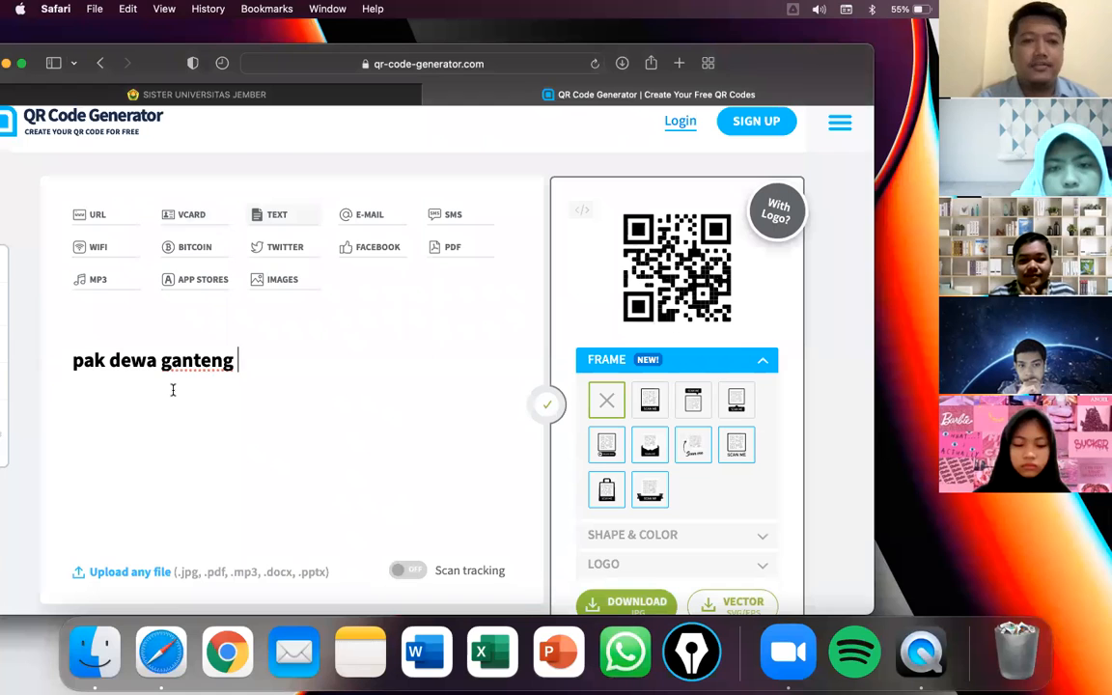
key("ctrl+super+space")
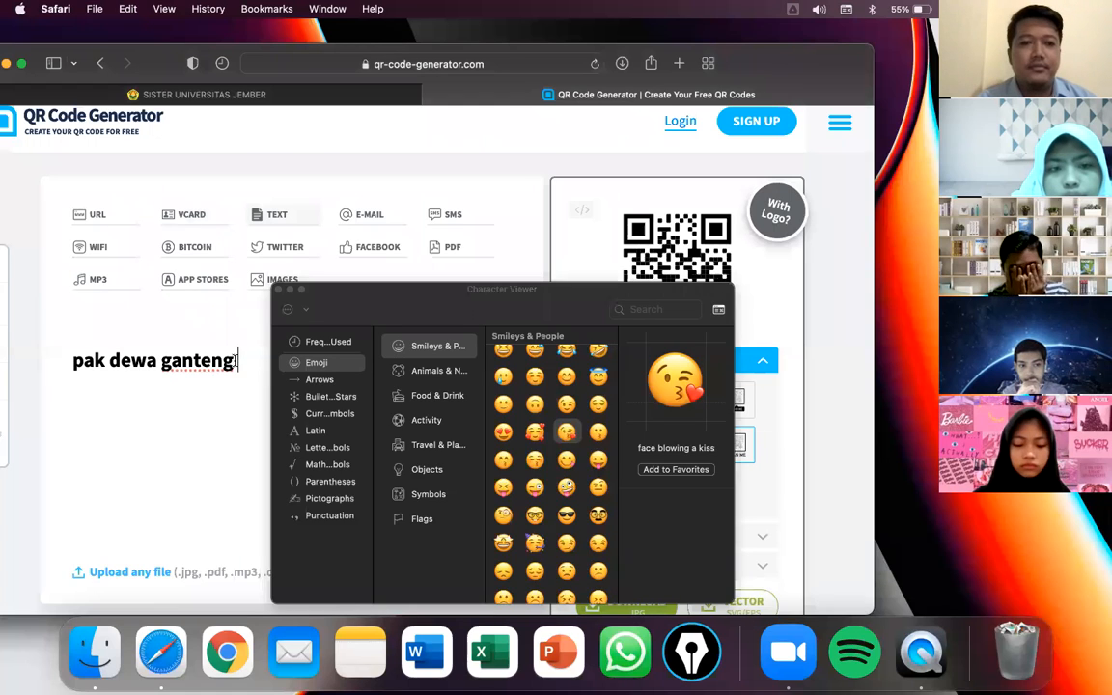
left_click(567, 433)
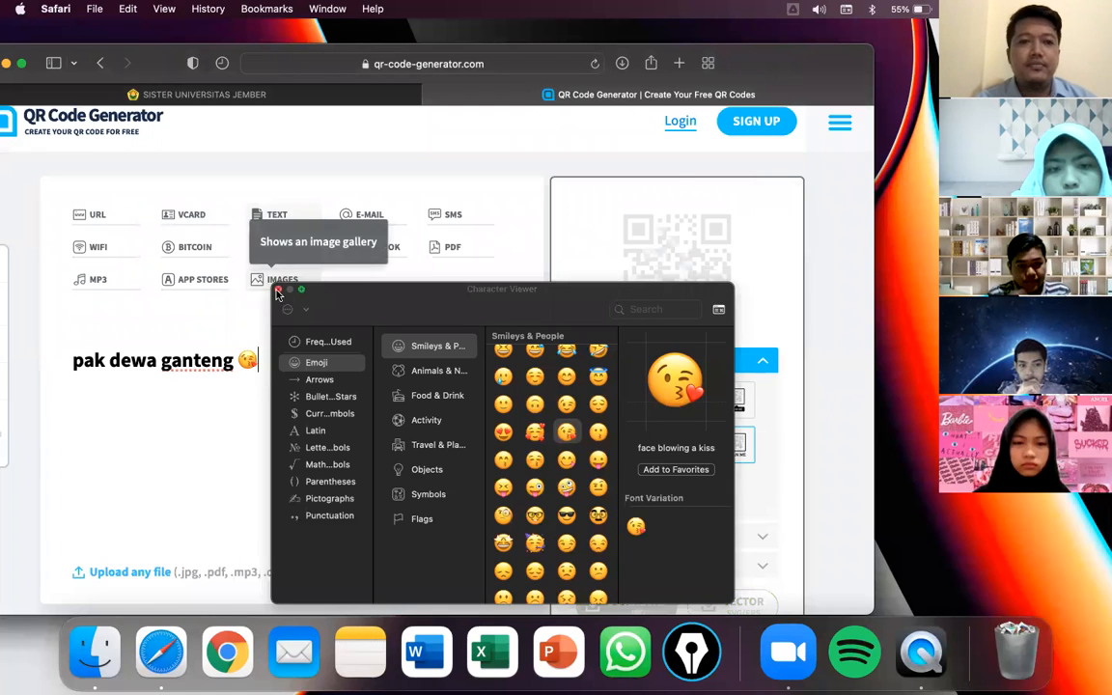
left_click(278, 288)
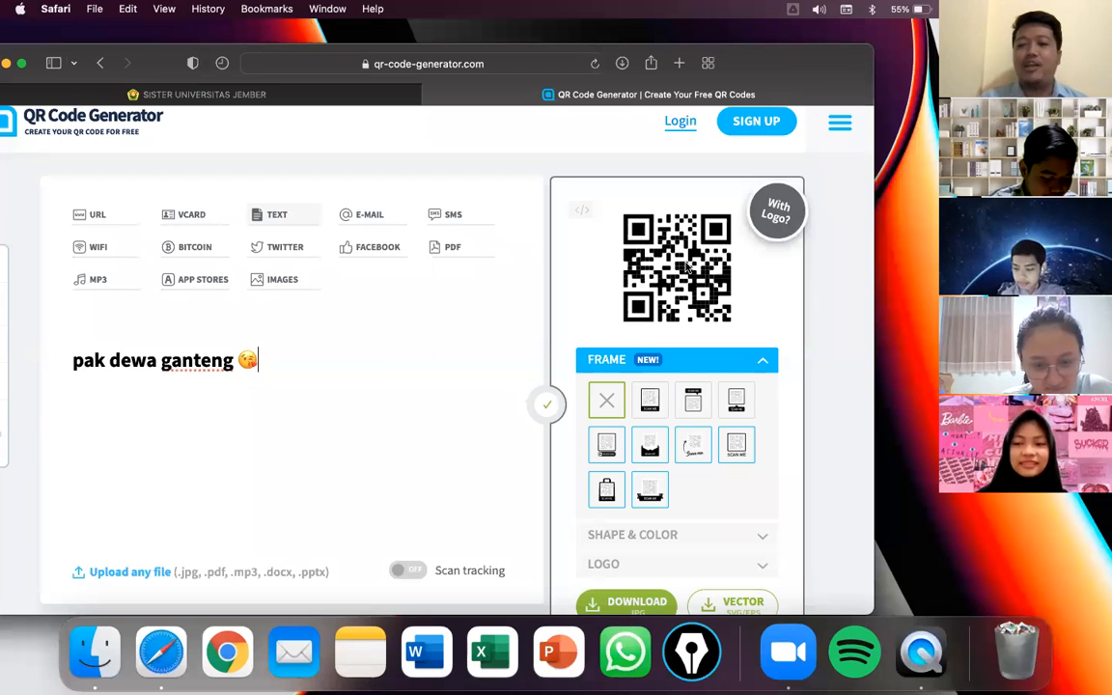
key("super+a")
key("super+c")
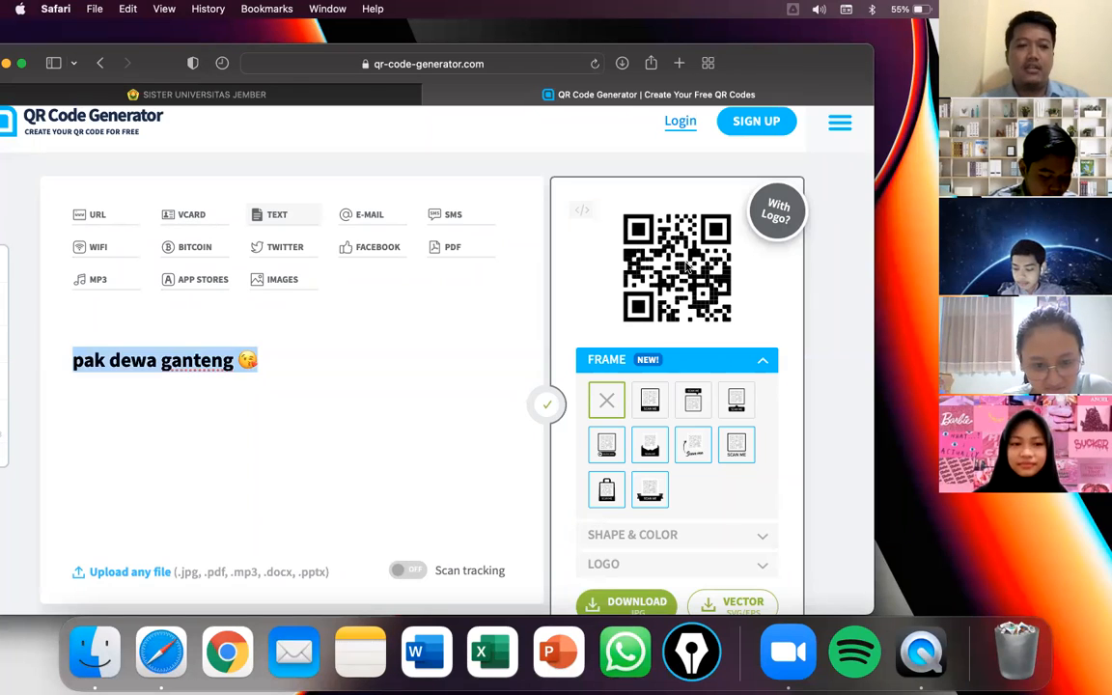
key("Right")
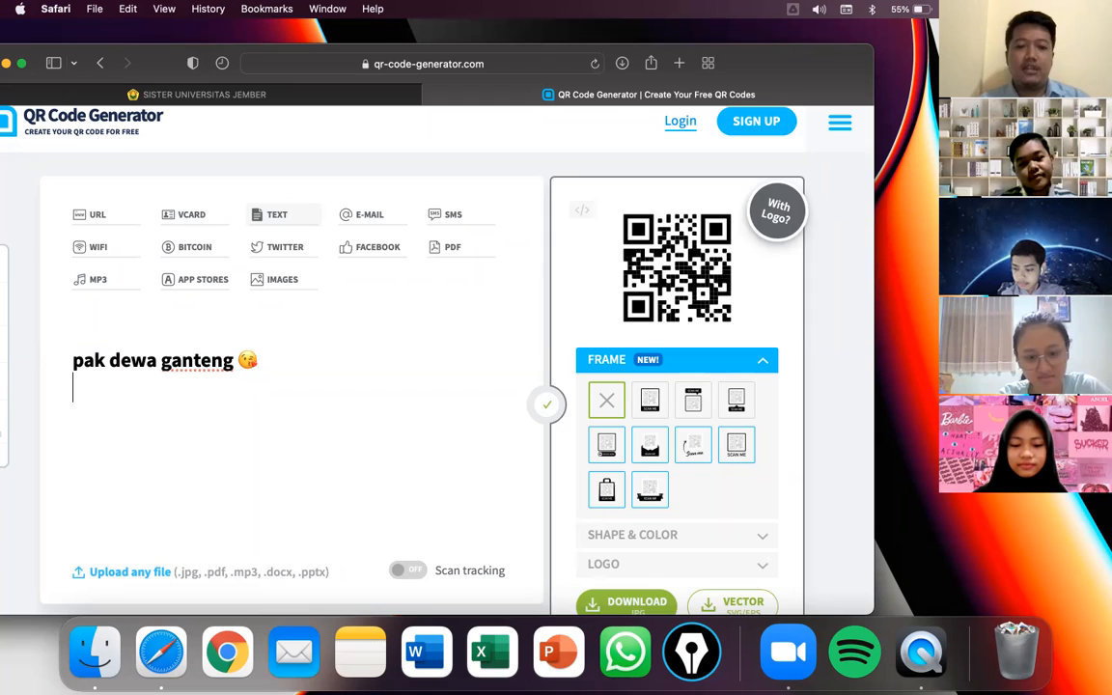
- Paste two more copies of the pak dewa ganteng line, then clear the box and type 'ali'
key("super+v")
key("super+v")
key("super+v")
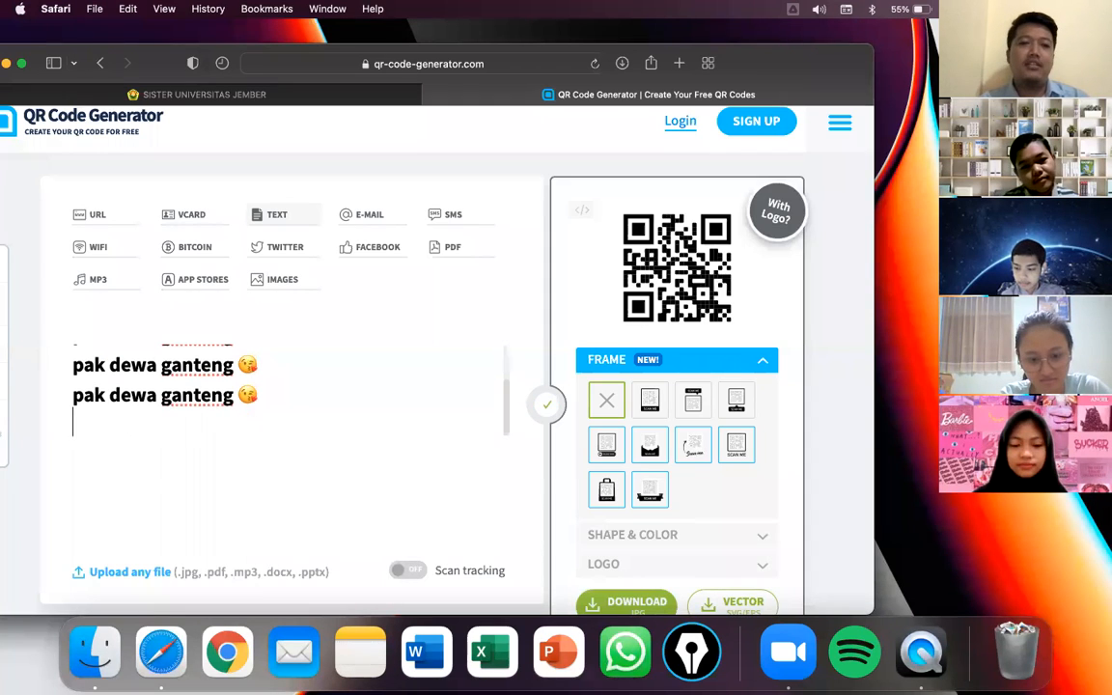
key("super+v")
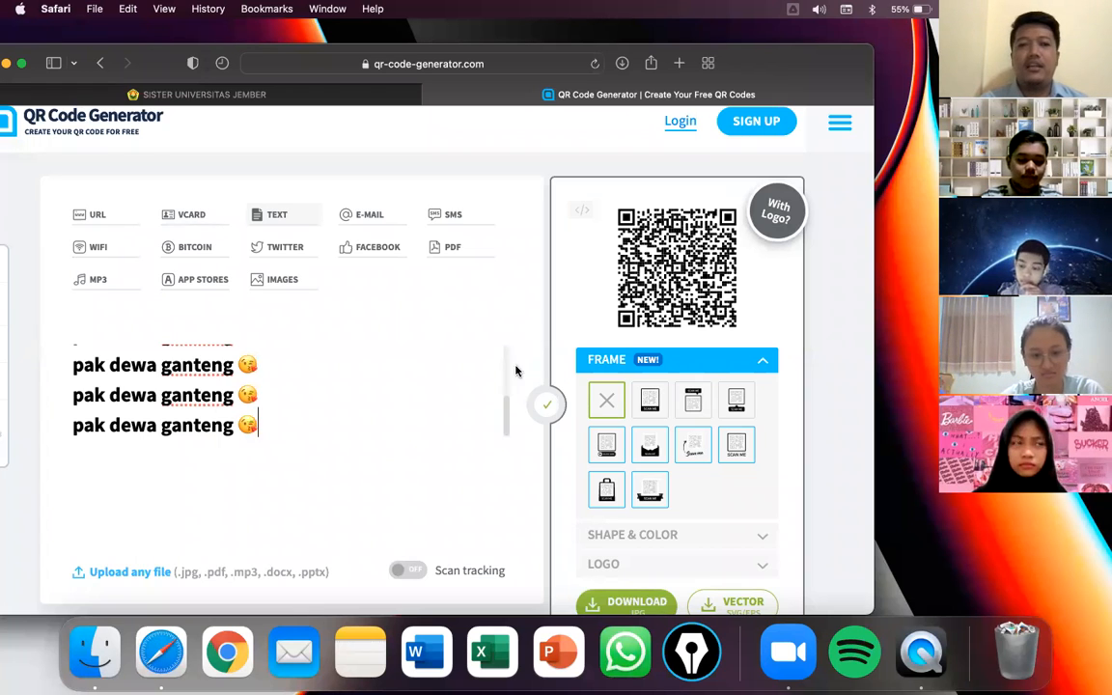
scroll(421, 396, "down", 1)
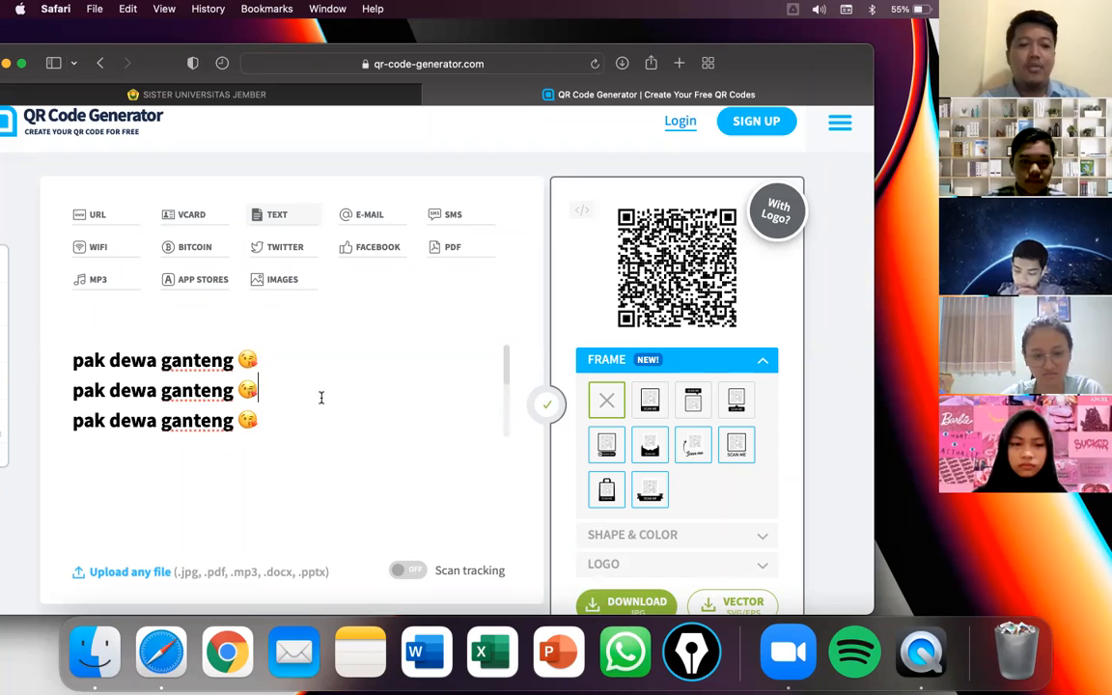
key("super+a")
key("BackSpace")
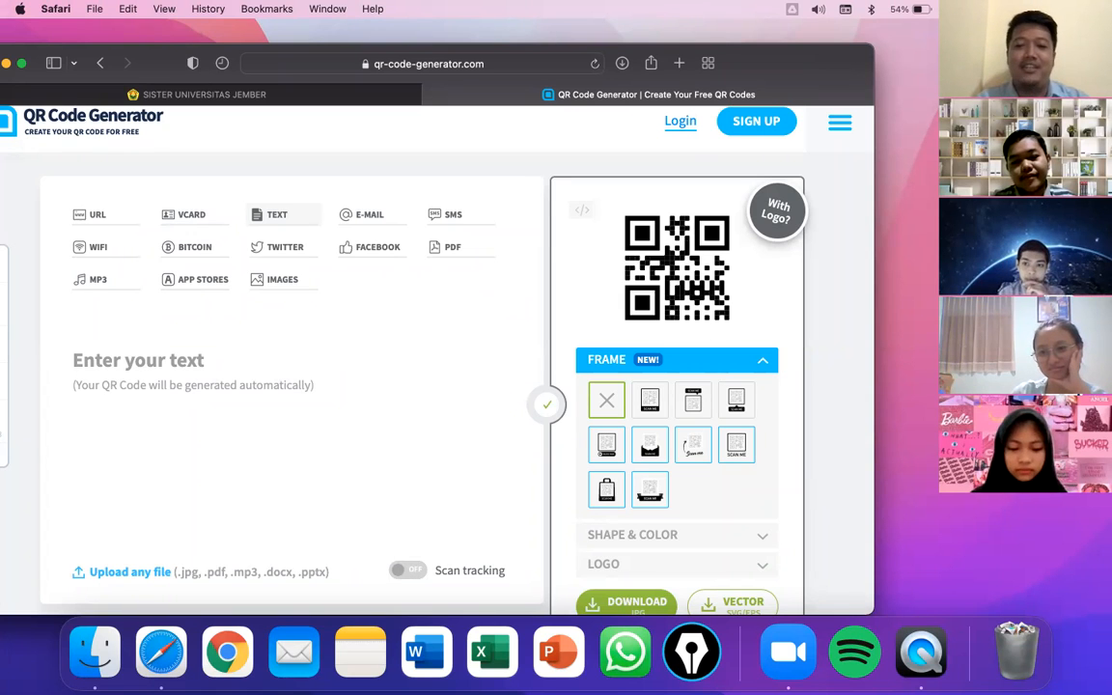
type("ali")
key("BackSpace")
key("BackSpace")
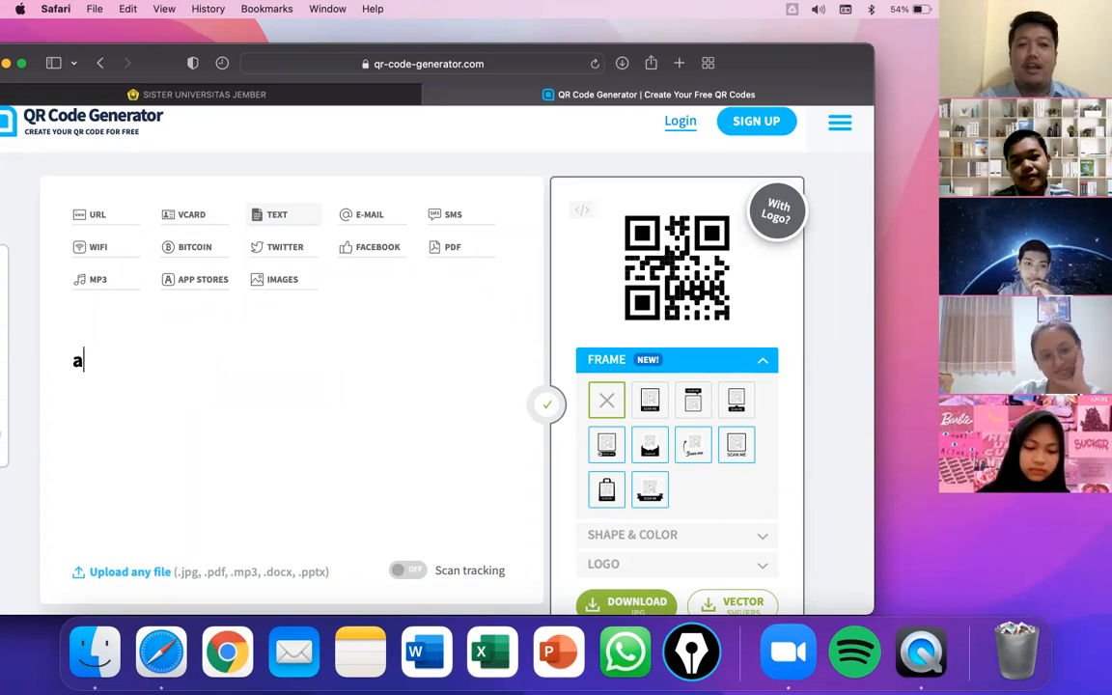
type("ku kangen")
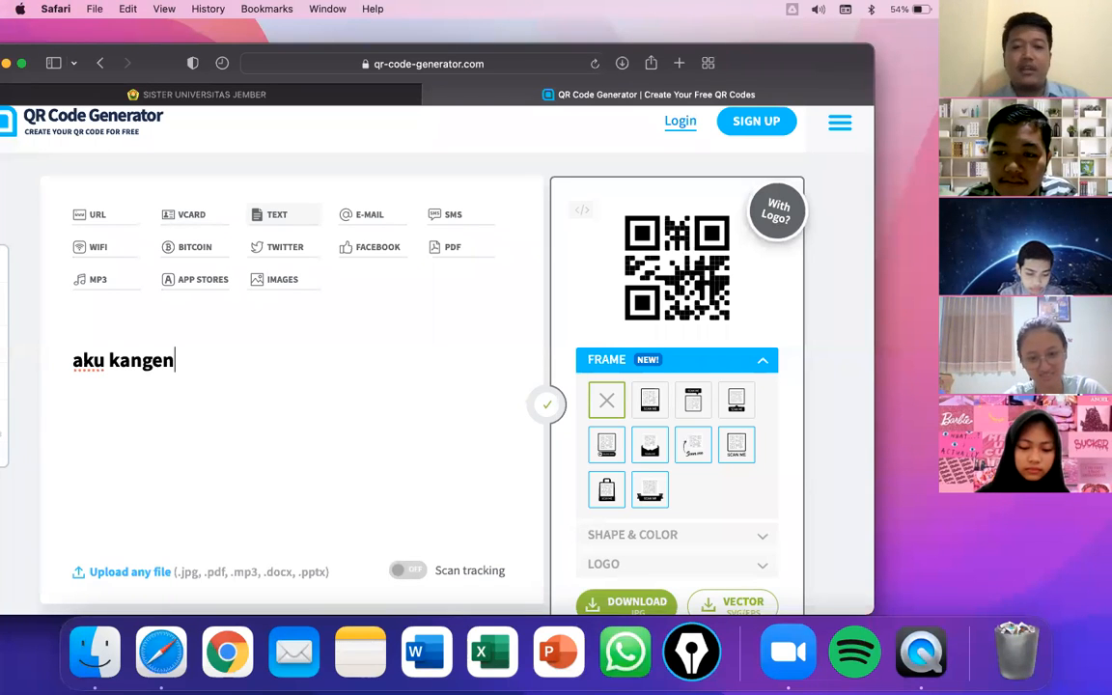
key("super+a")
key("super+c")
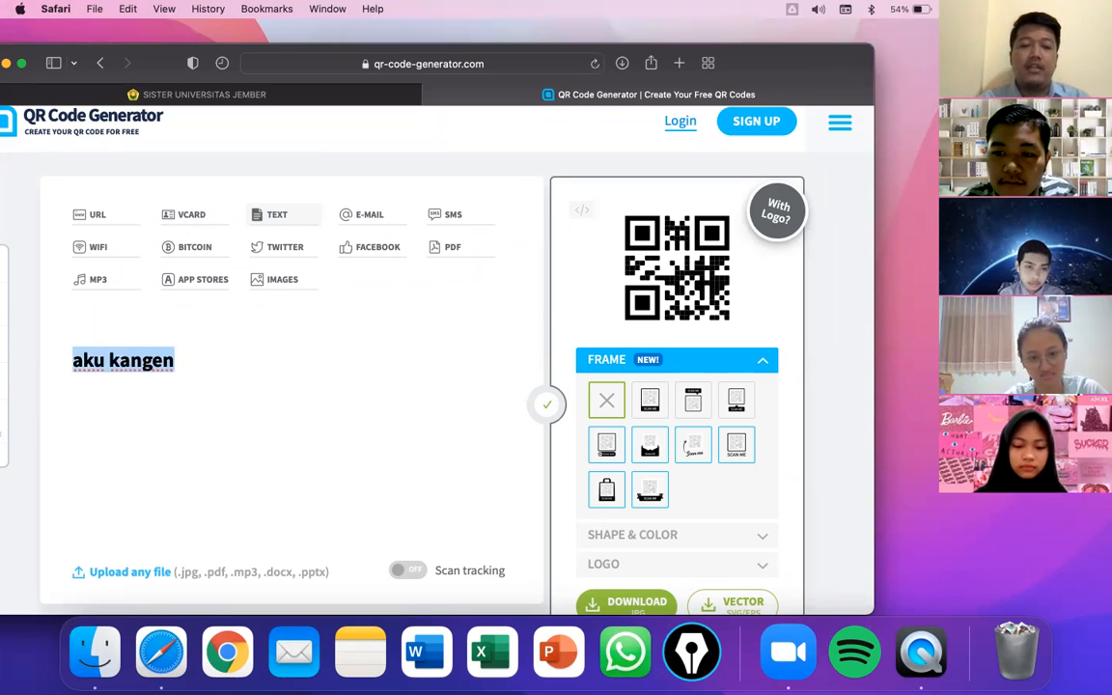
key("BackSpace")
key("super+z")
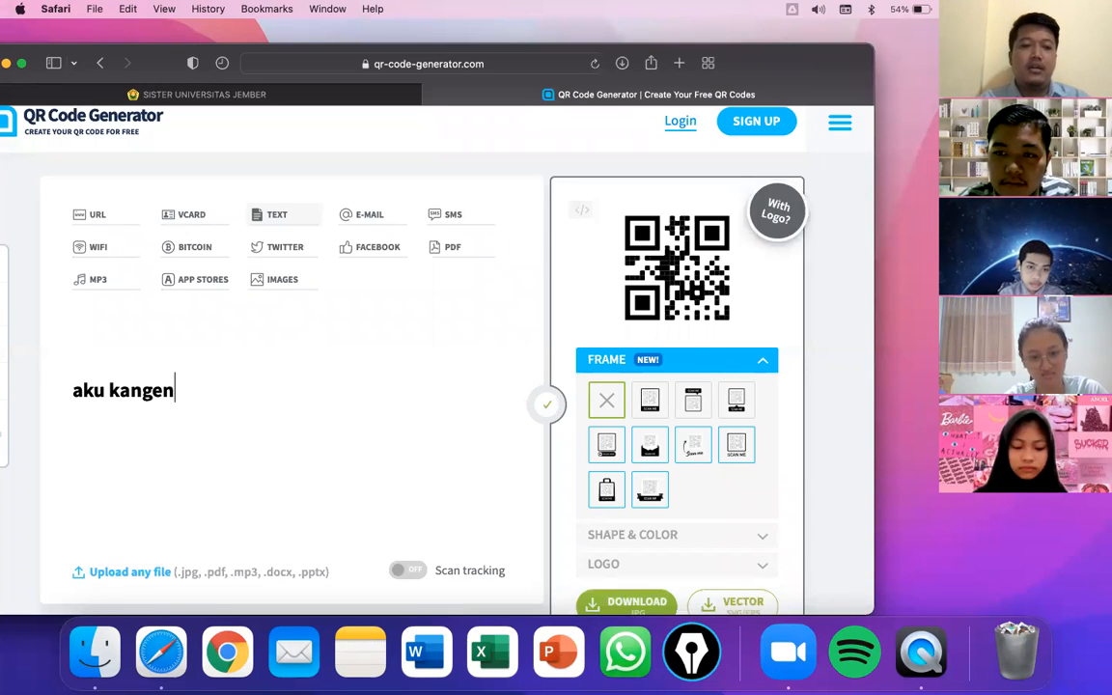
key("Up")
key("super+v")
key("Down")
key("Return")
key("super+a")
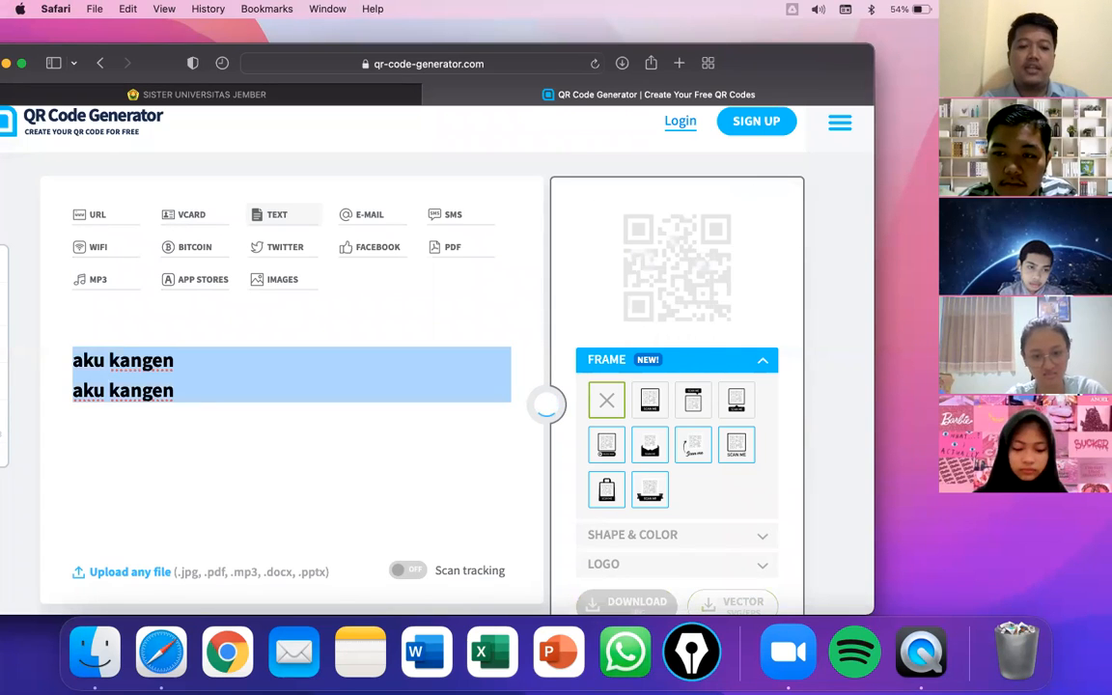
key("Right")
key("super+c")
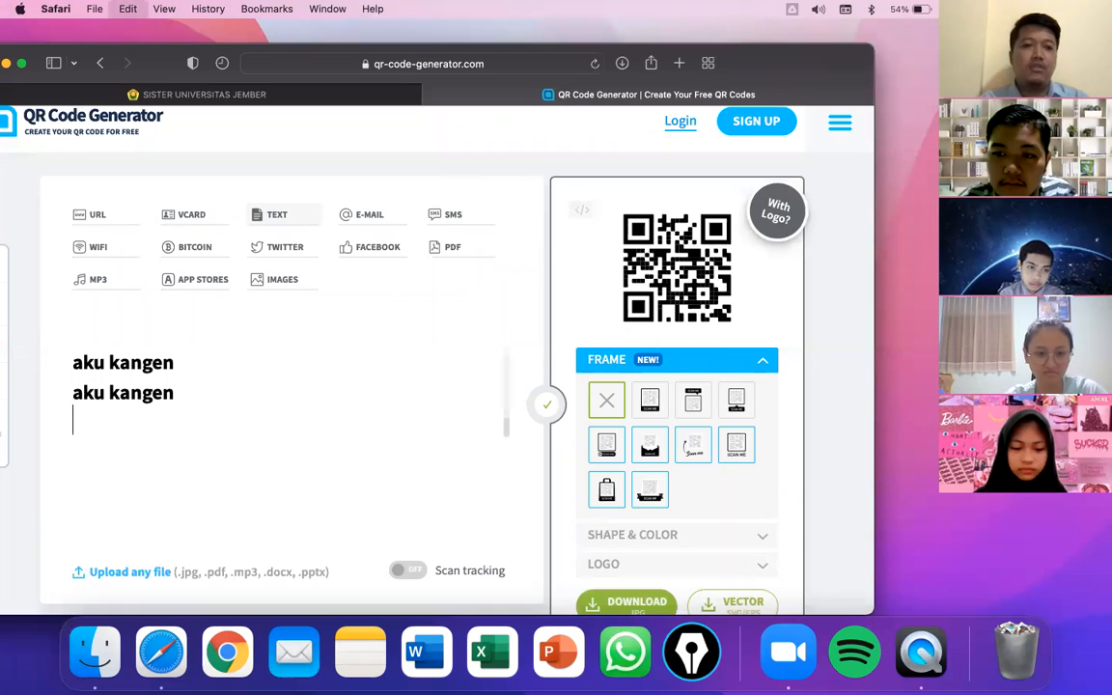
key("super+c")
key("super+c")
key("super+c")
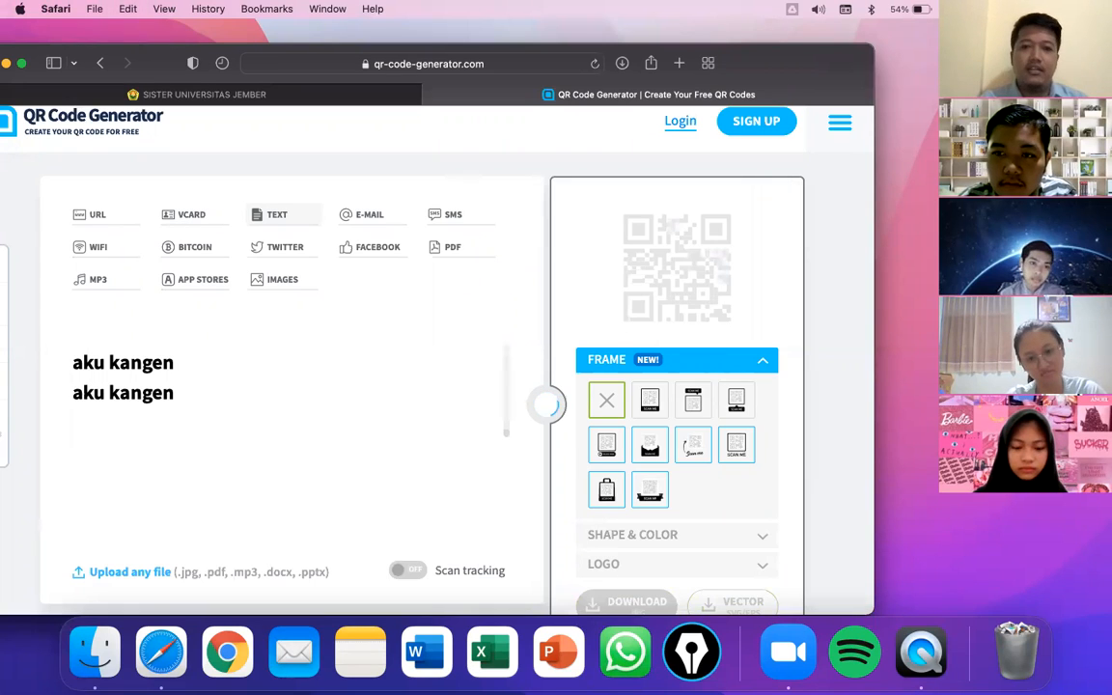
key("super+v")
key("super+v")
key("super+v")
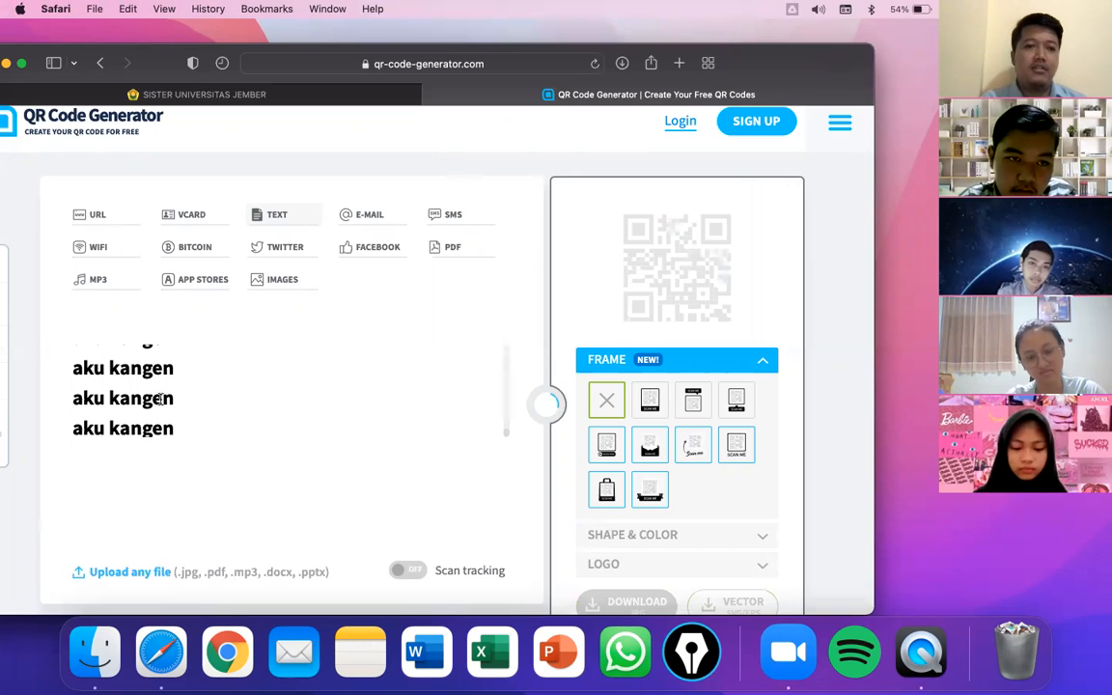
key("super+z")
key("super+z")
key("super+z")
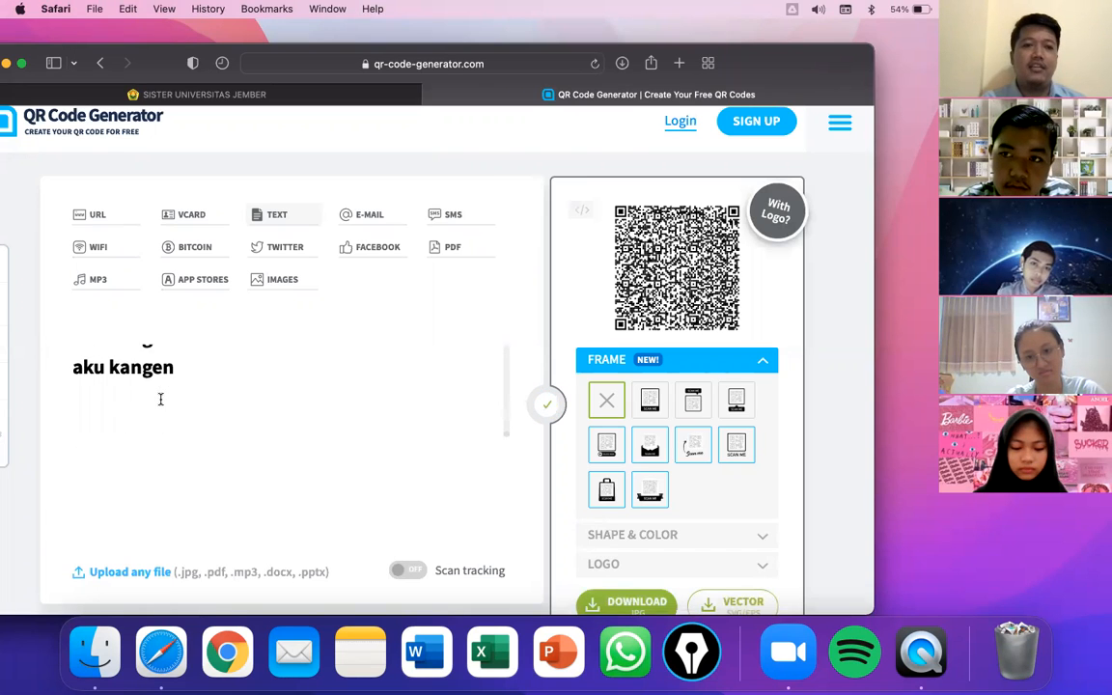
key("super+z")
key("super+z")
key("super+z")
key("super+z")
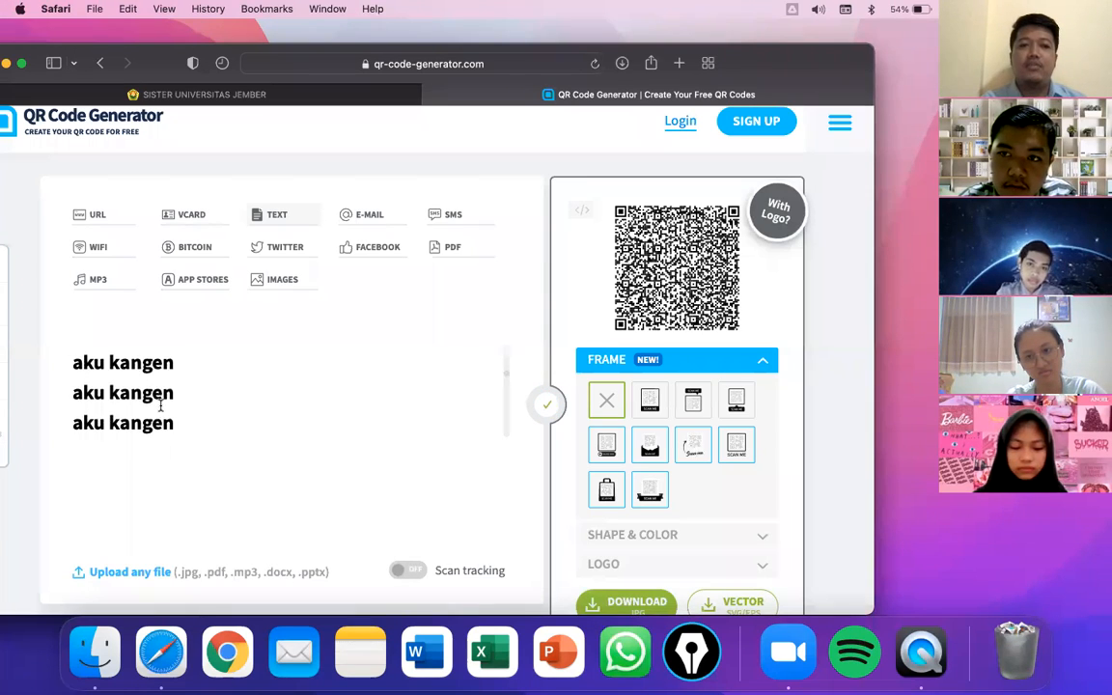
key("super+v")
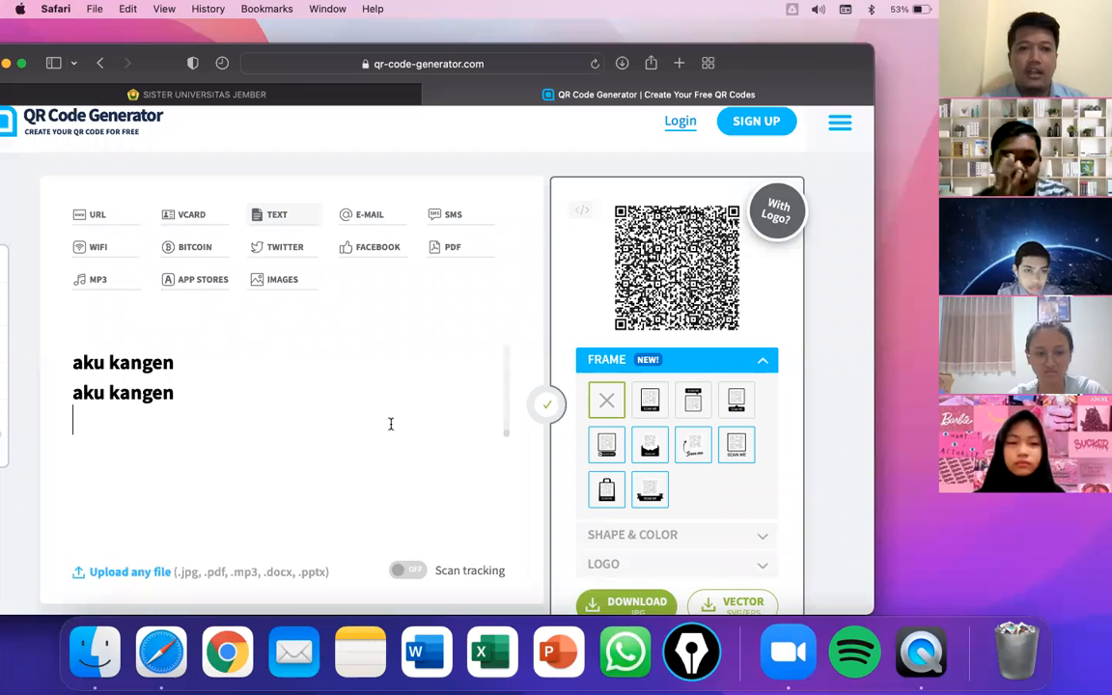
key("super+a")
key("BackSpace")
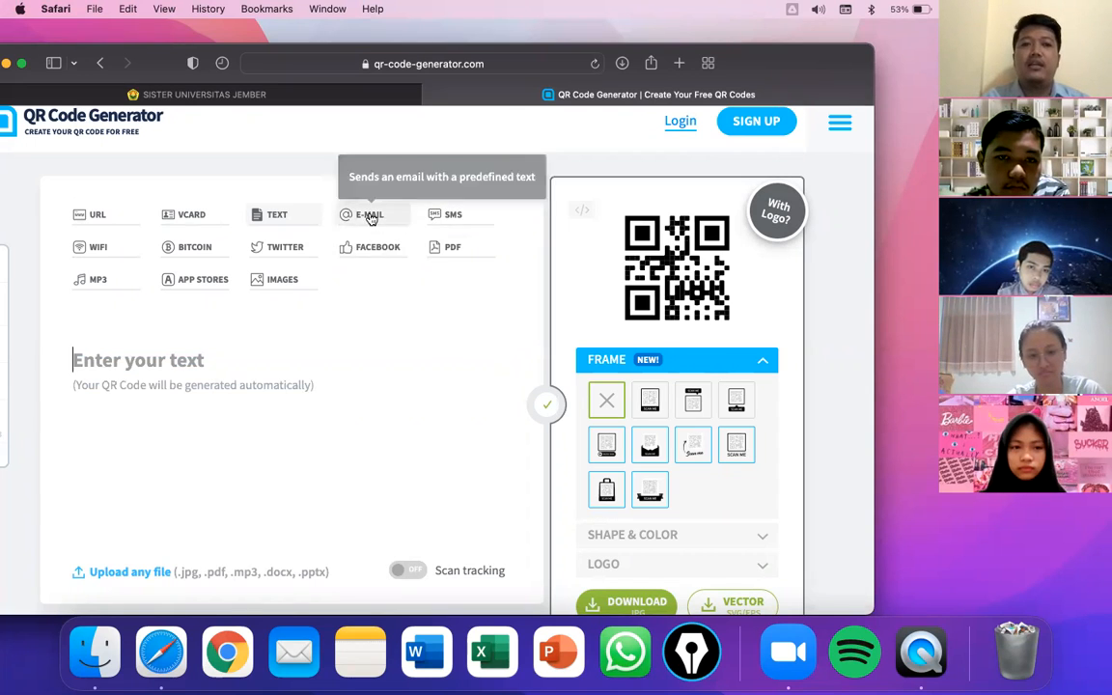
left_click(368, 222)
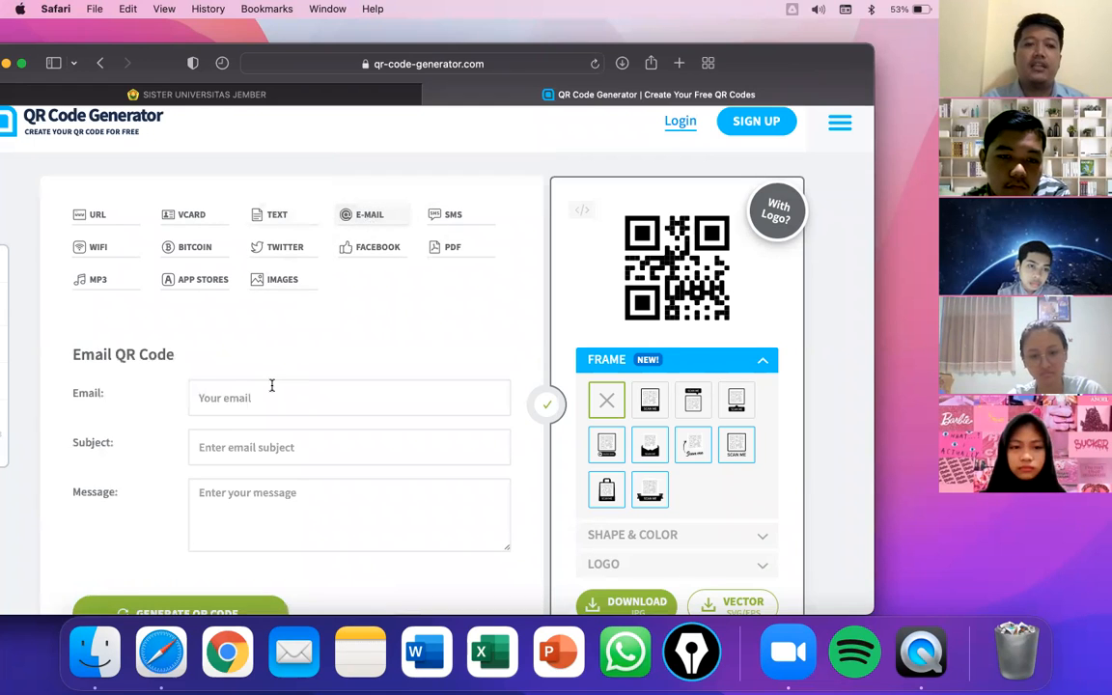
- Enter subject 'saya berminat dengan lowongan kerja' and message 'selamat pagi, saya berminta'
scroll(246, 381, "down", 1)
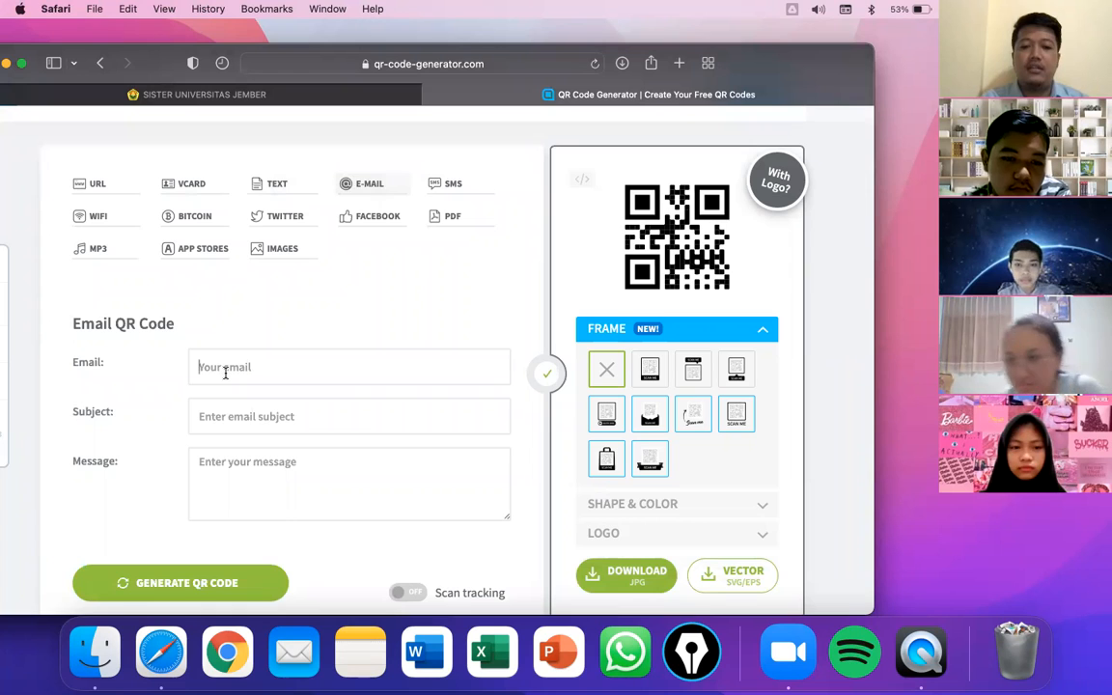
left_click(225, 373)
left_click(245, 413)
type("saya ")
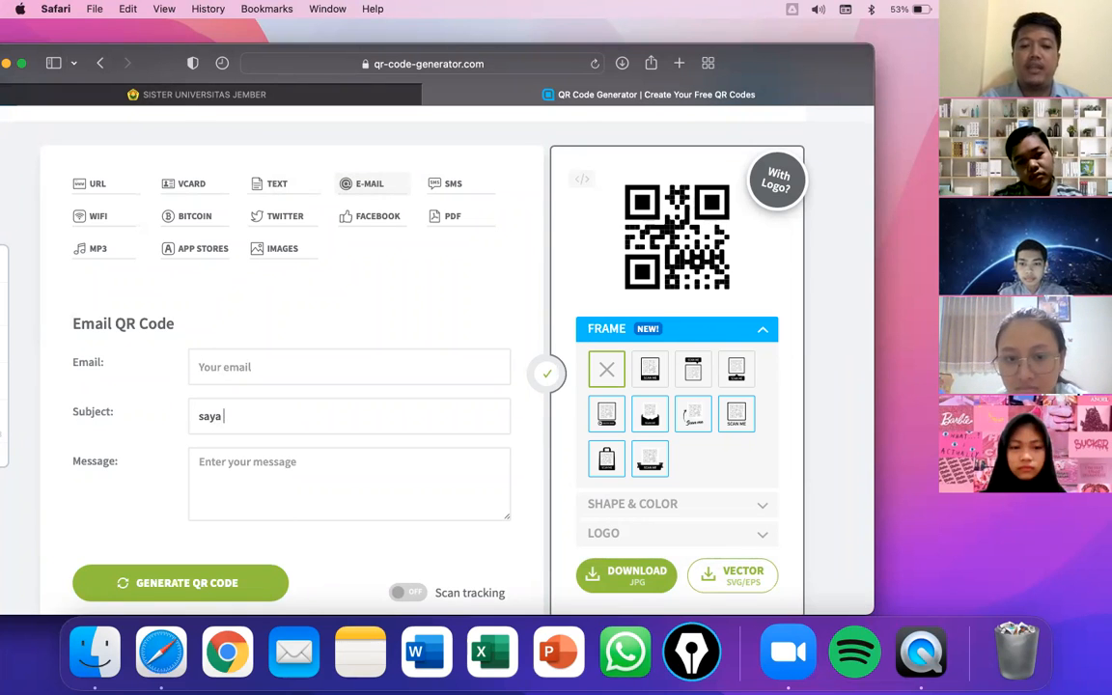
type("berminat ")
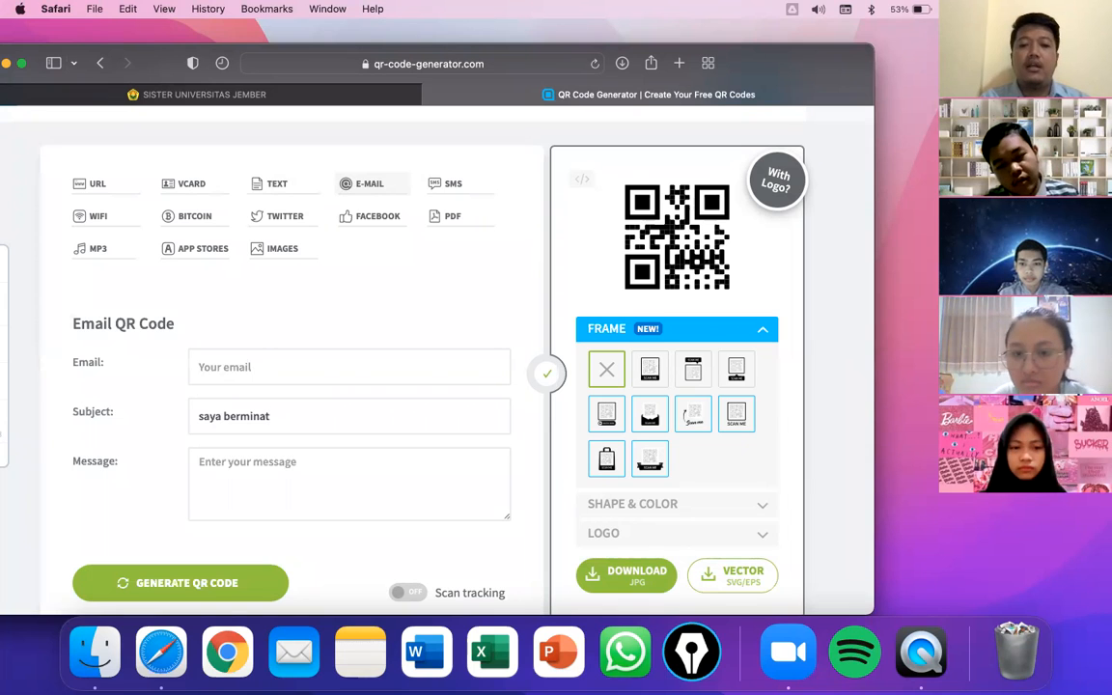
type("dengan lowongan kerja")
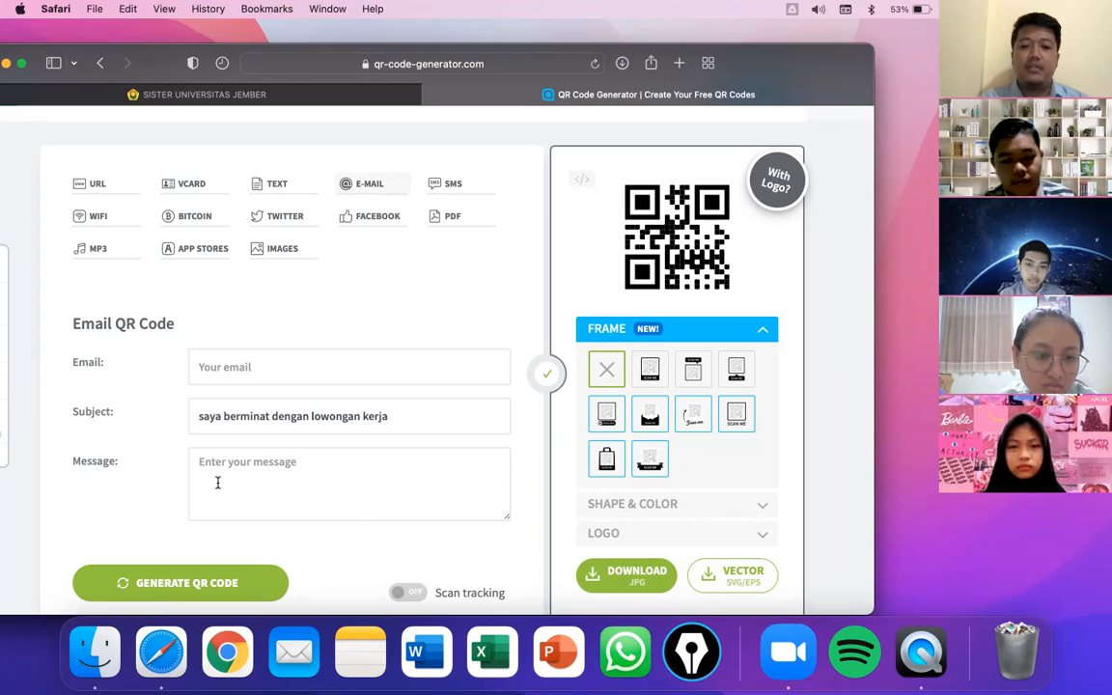
type("selamat")
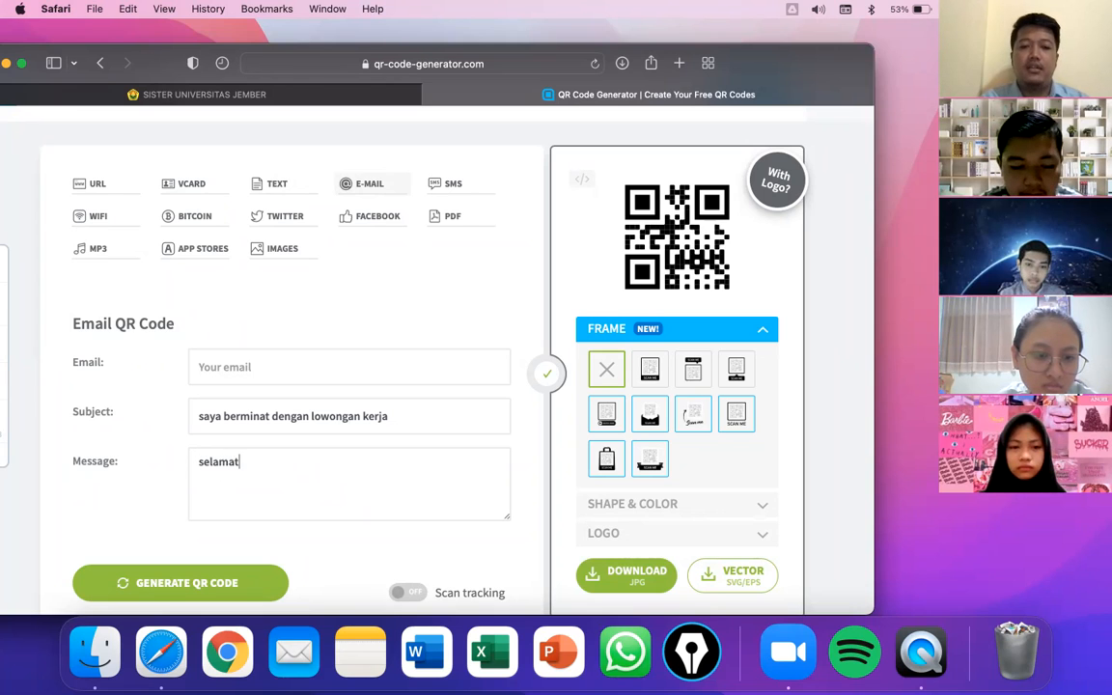
type(" pagi, saya")
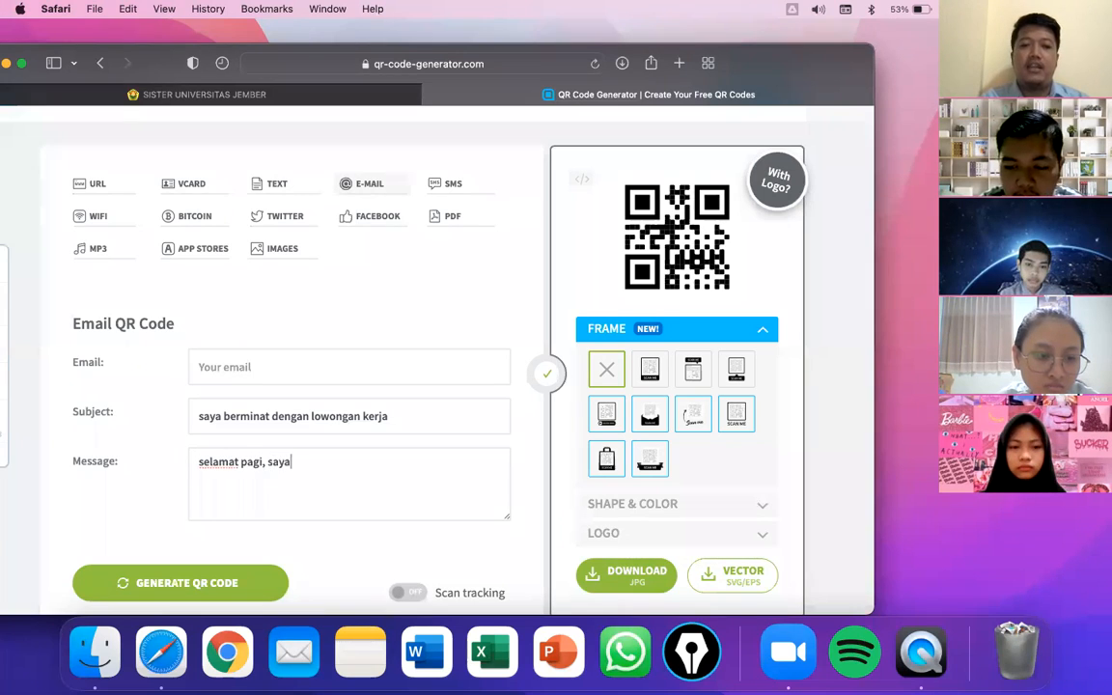
type(" berminta")
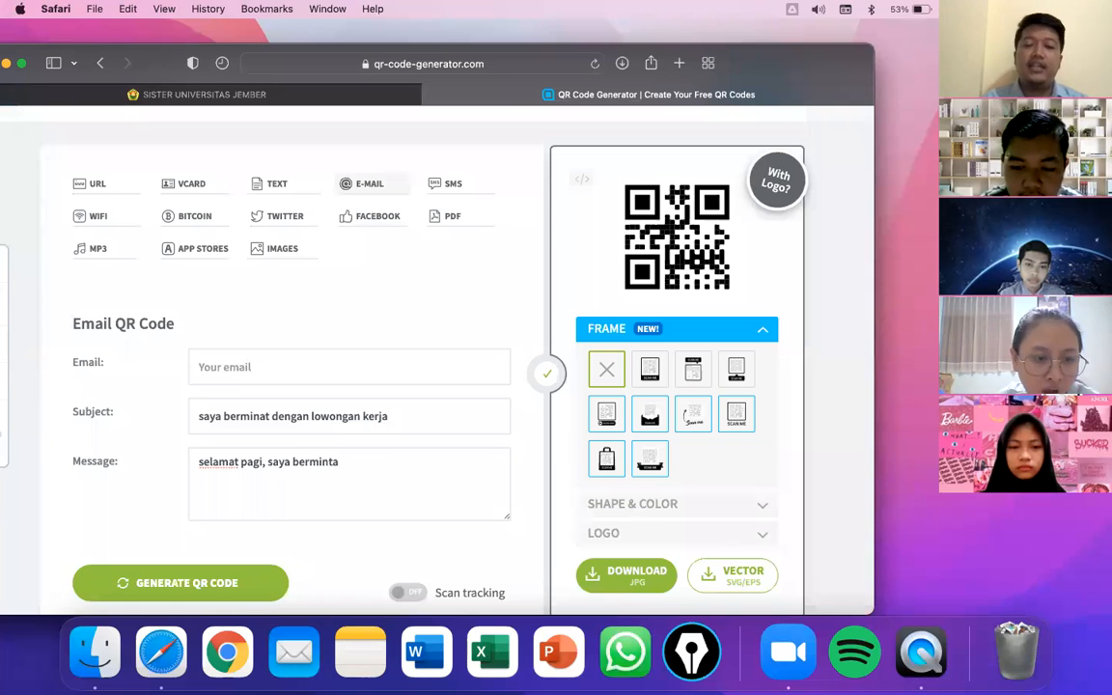
- Enter the recipient's e-mail address, fix its domain typo, and generate the email QR code
left_click(286, 362)
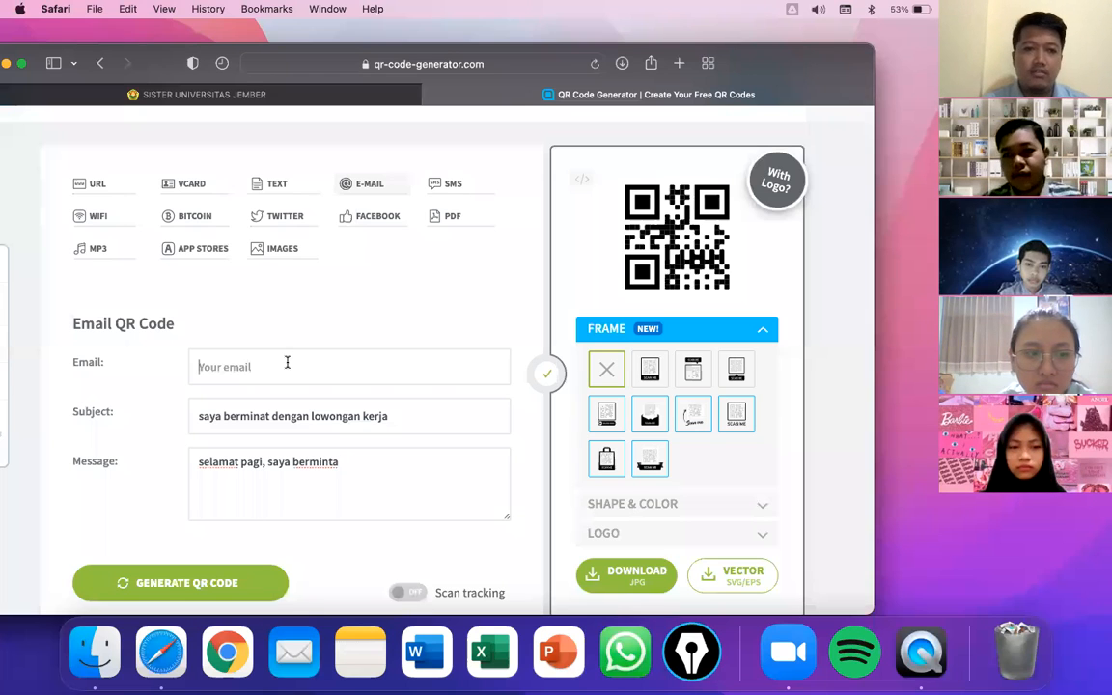
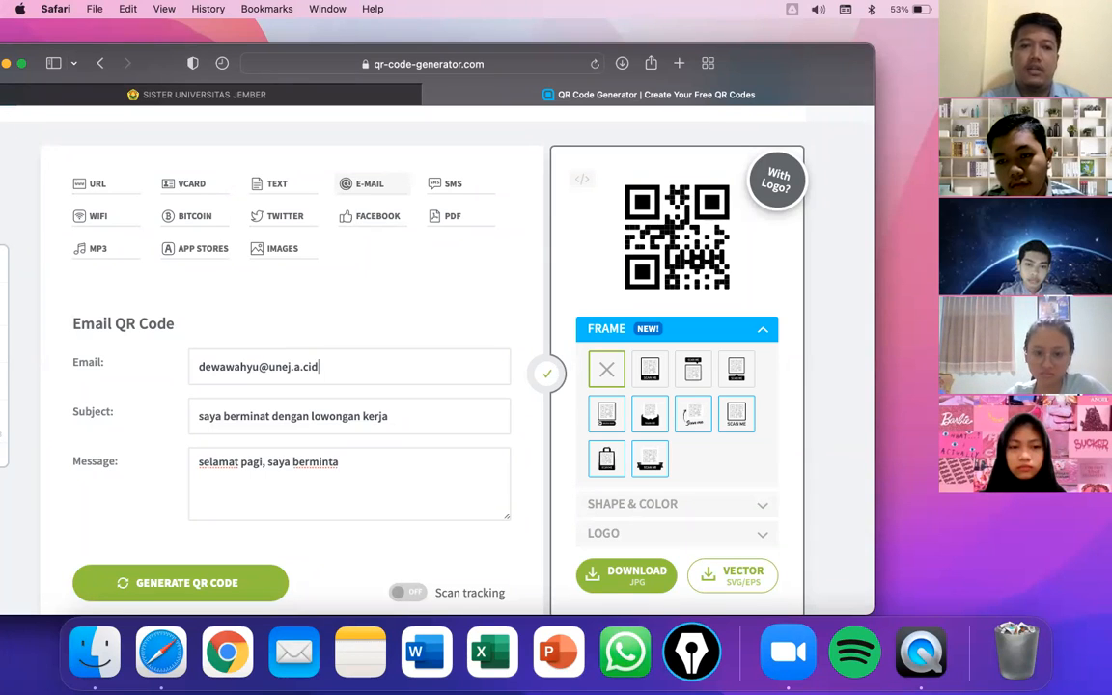
type("c.")
type(".id")
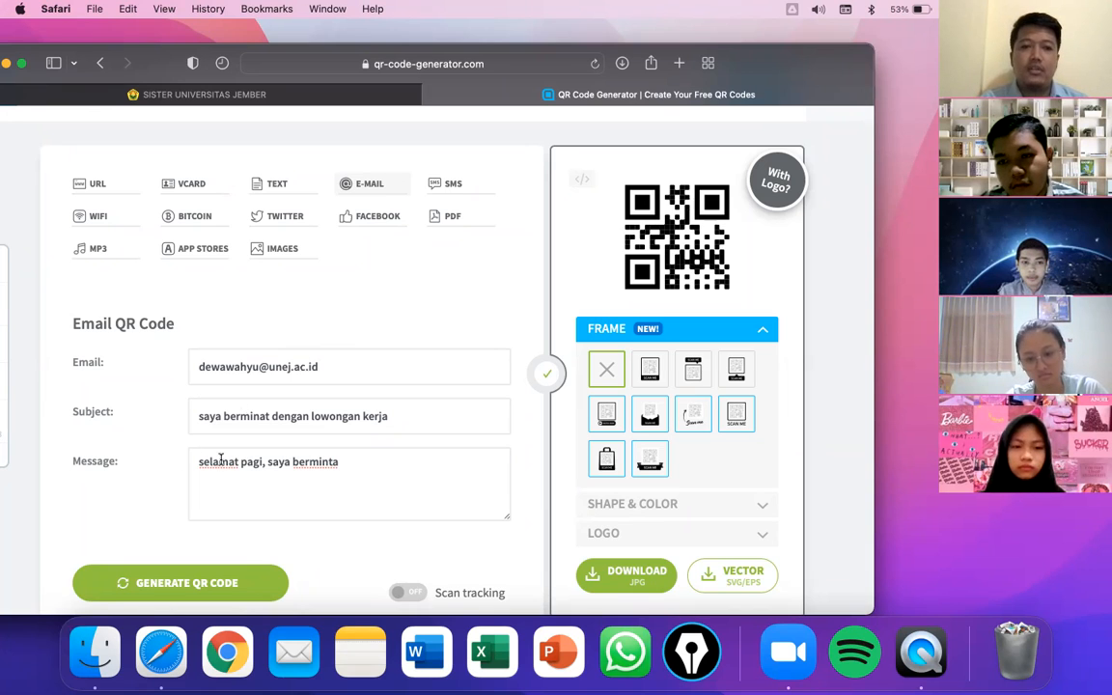
scroll(224, 457, "down", 2)
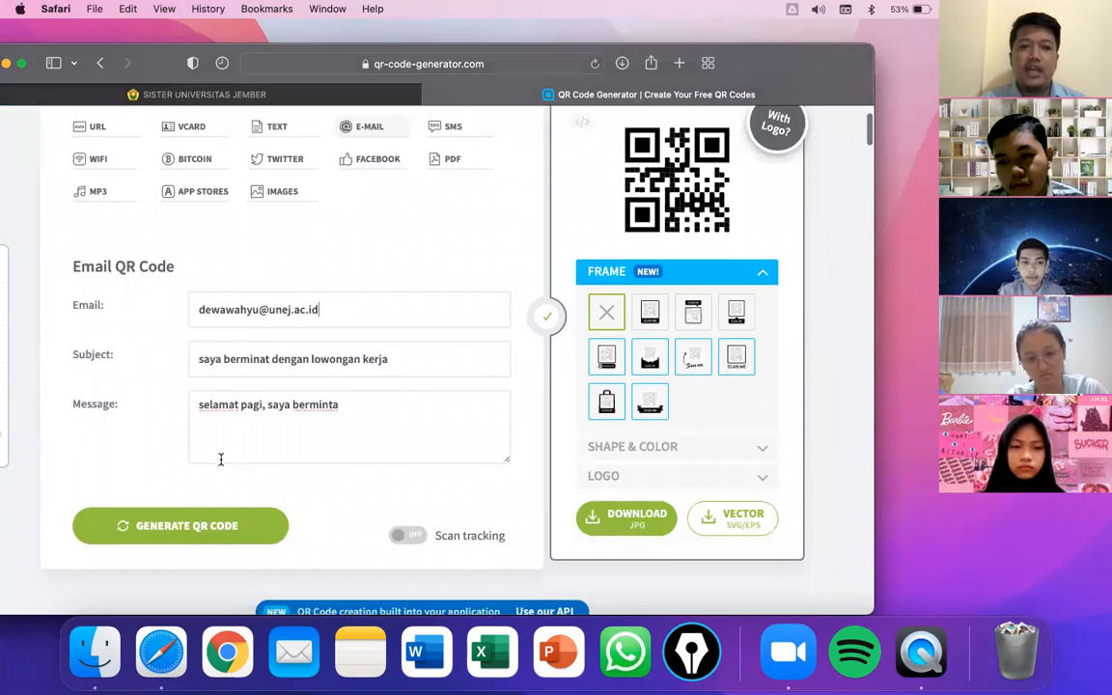
left_click(218, 524)
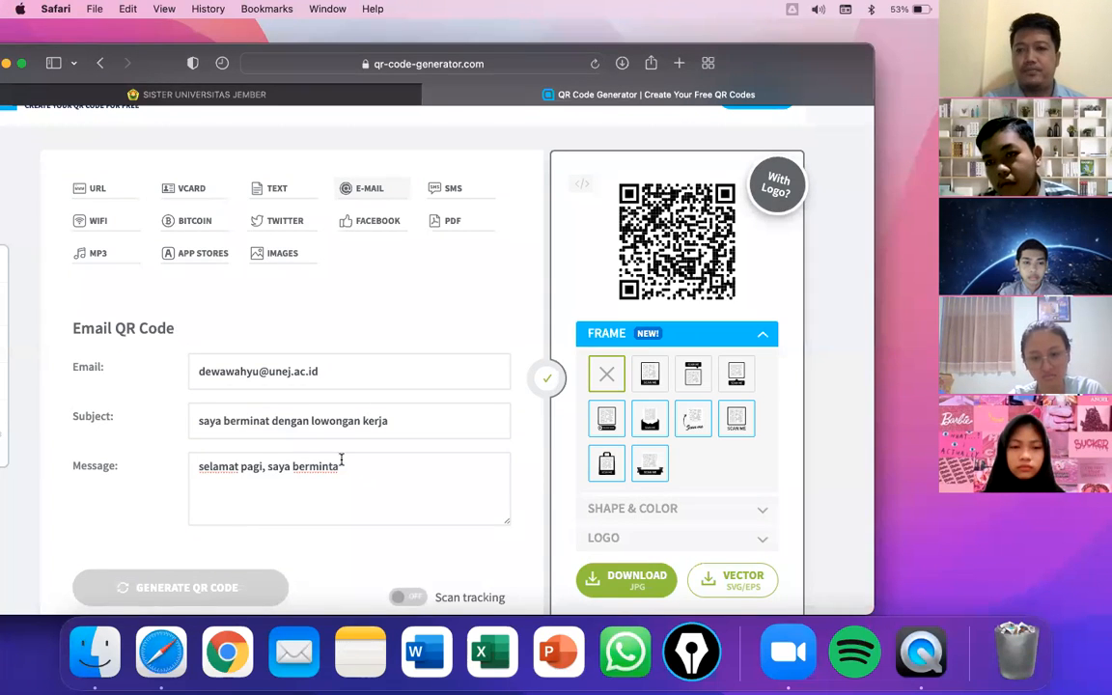
left_click(450, 188)
- Enter the phone number and message 'pak dewa ganteng', then generate the SMS QR code
left_click(276, 371)
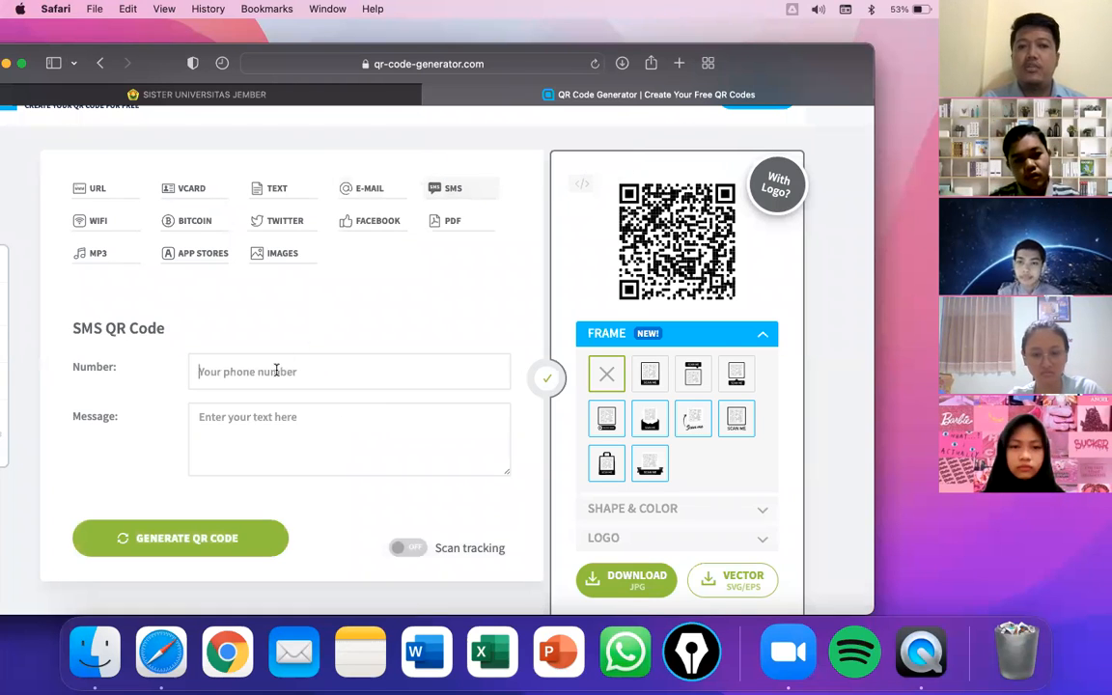
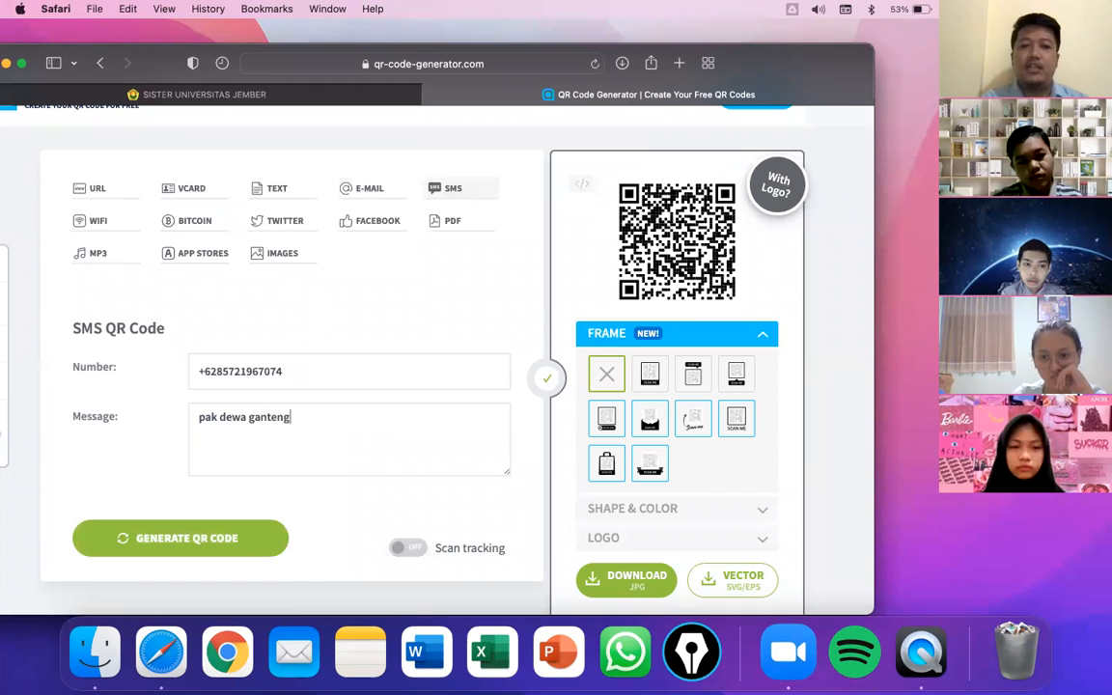
left_click(192, 543)
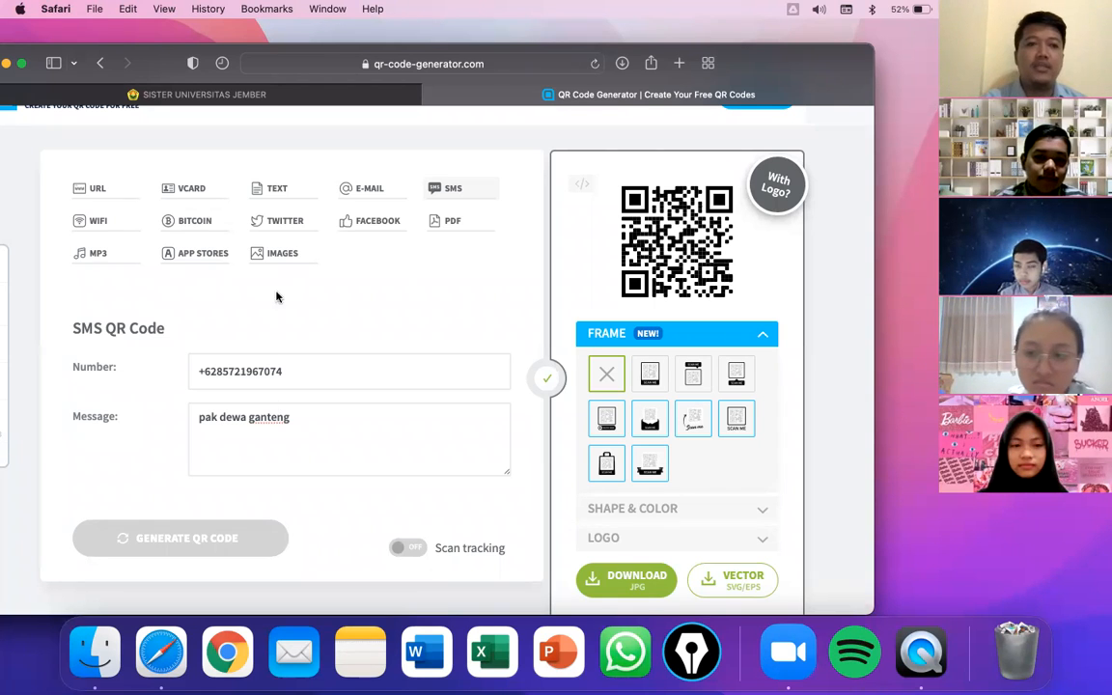
- Generate a WPA/WPA2 WiFi QR code for network 'wifi-kopi' with its network password
left_click(82, 223)
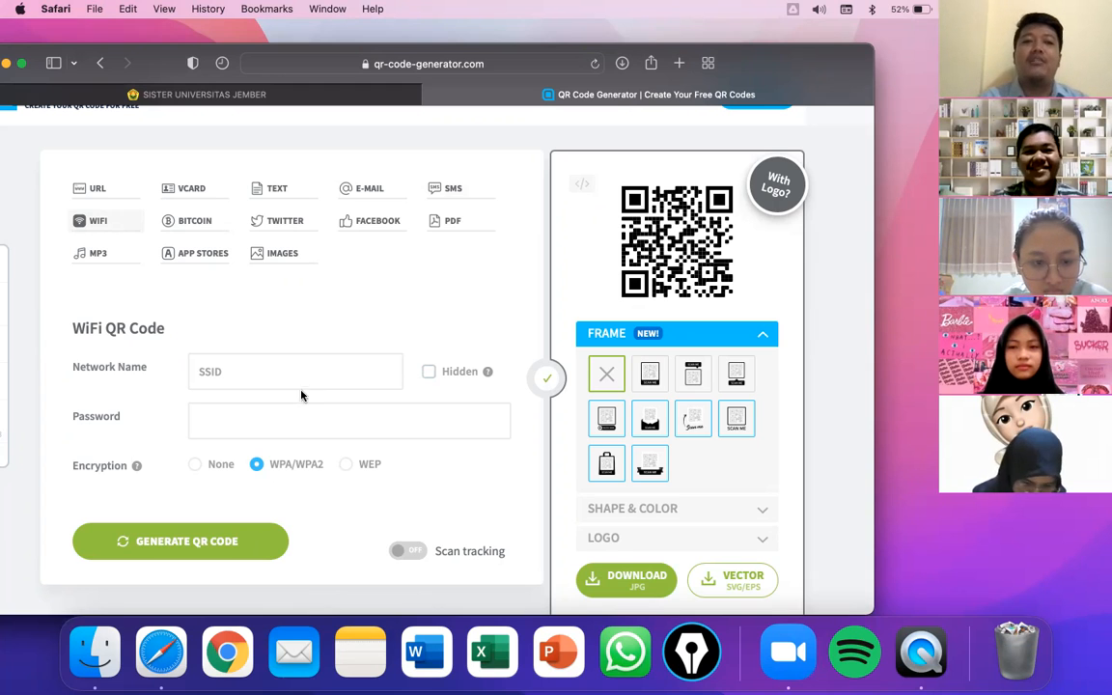
left_click(234, 371)
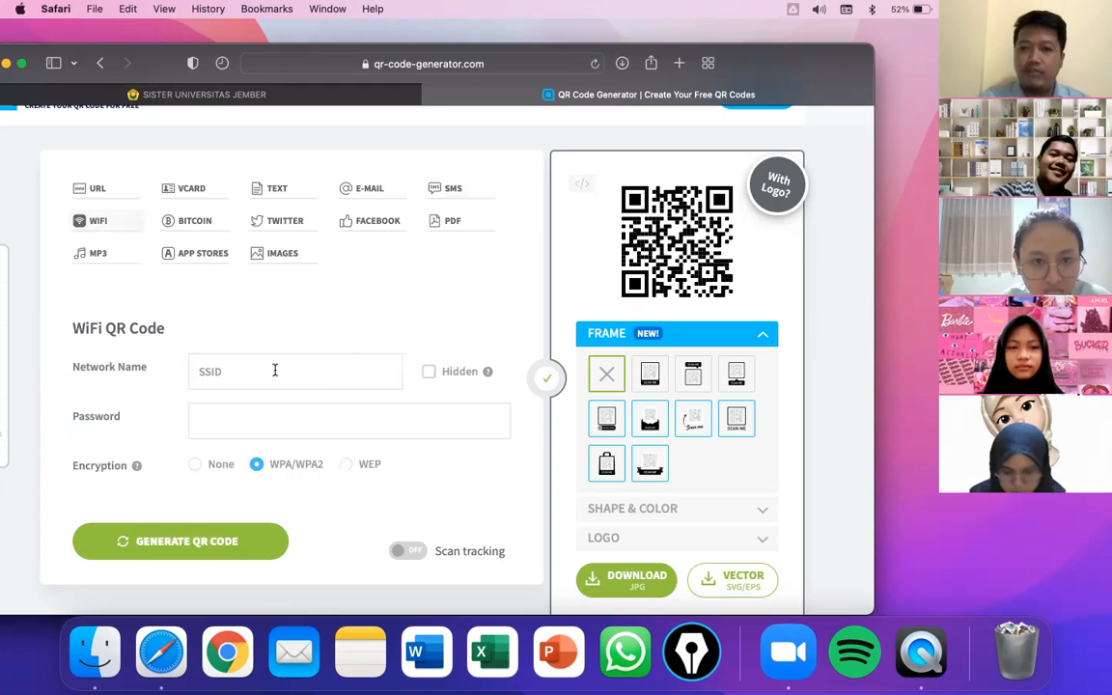
type("wifi")
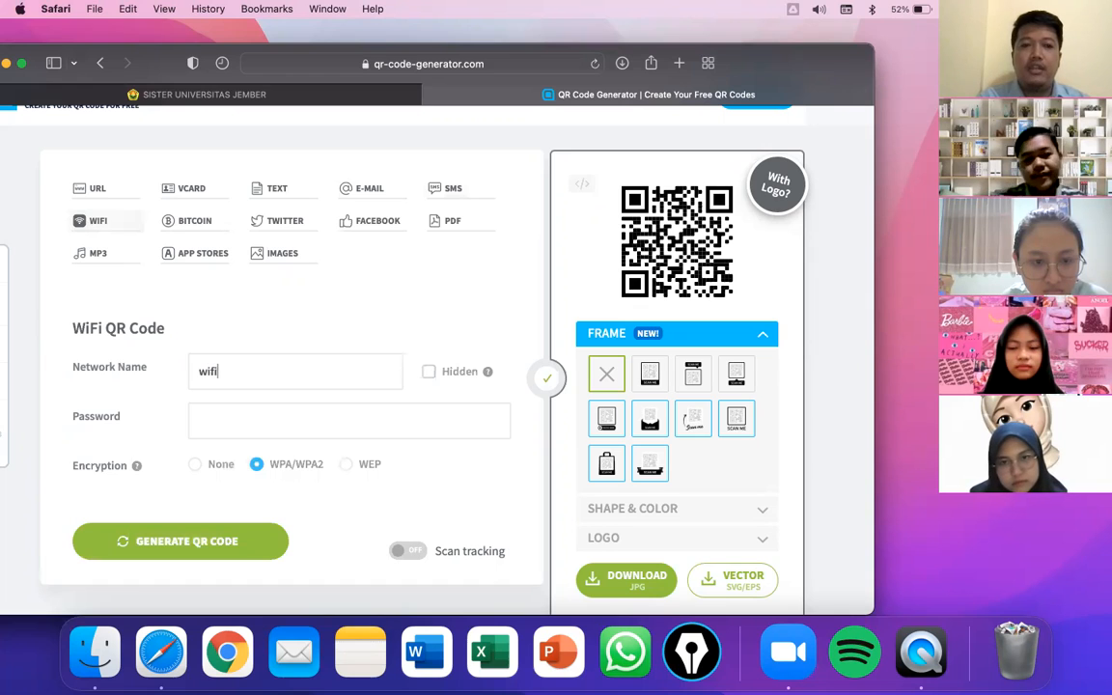
type("-kopi")
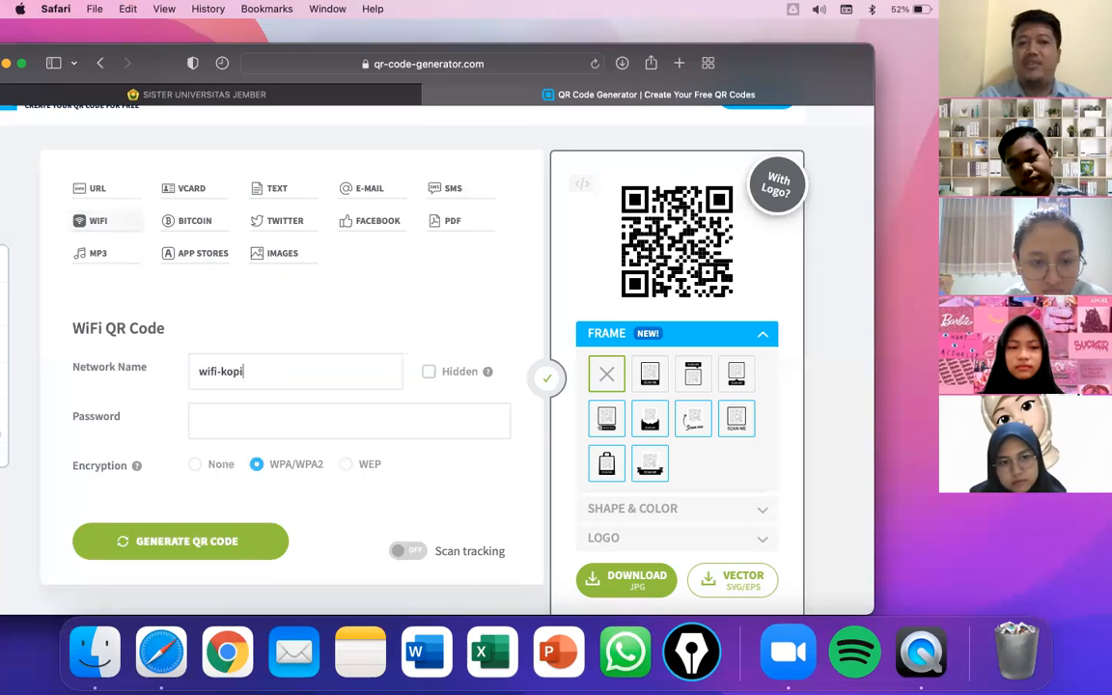
left_click(273, 417)
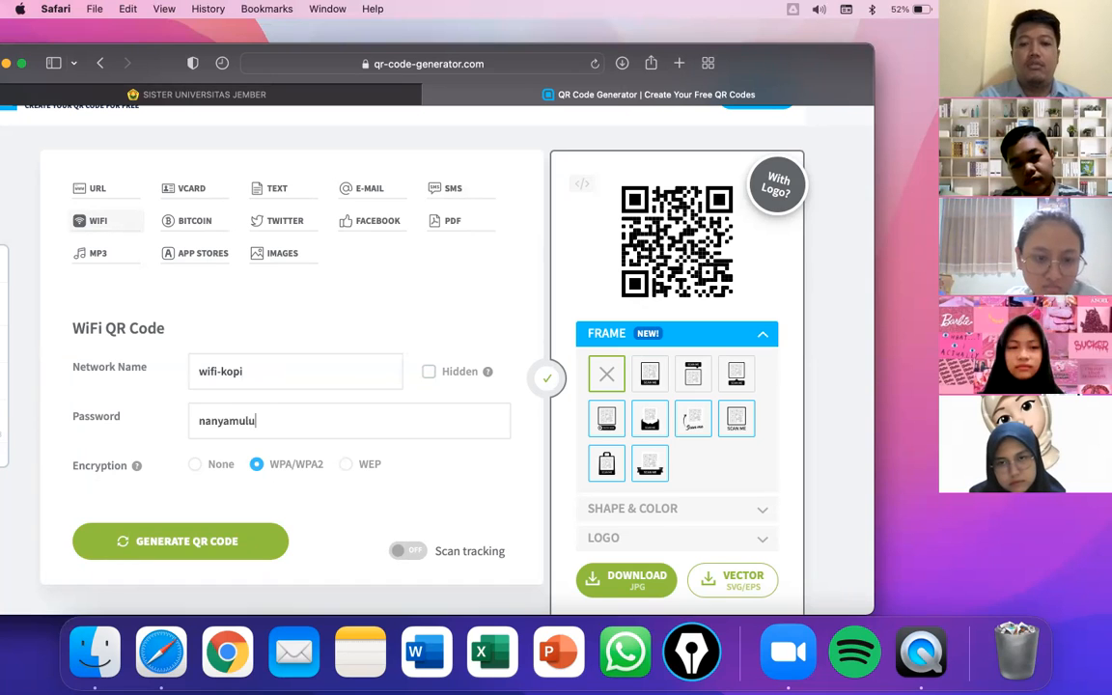
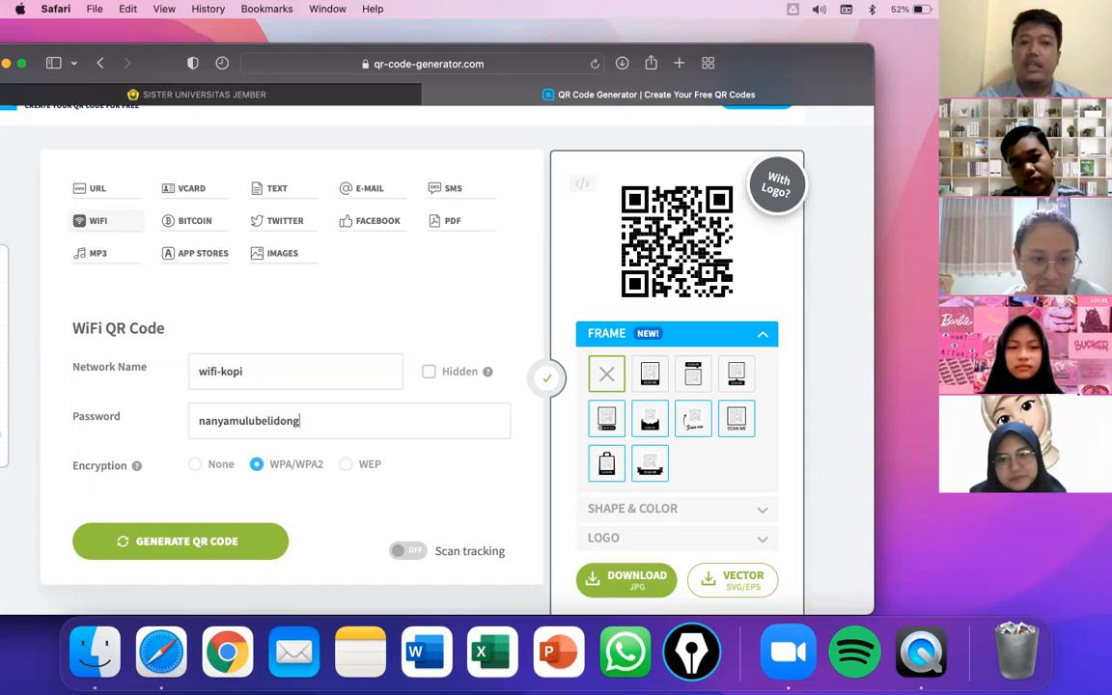
left_click(189, 537)
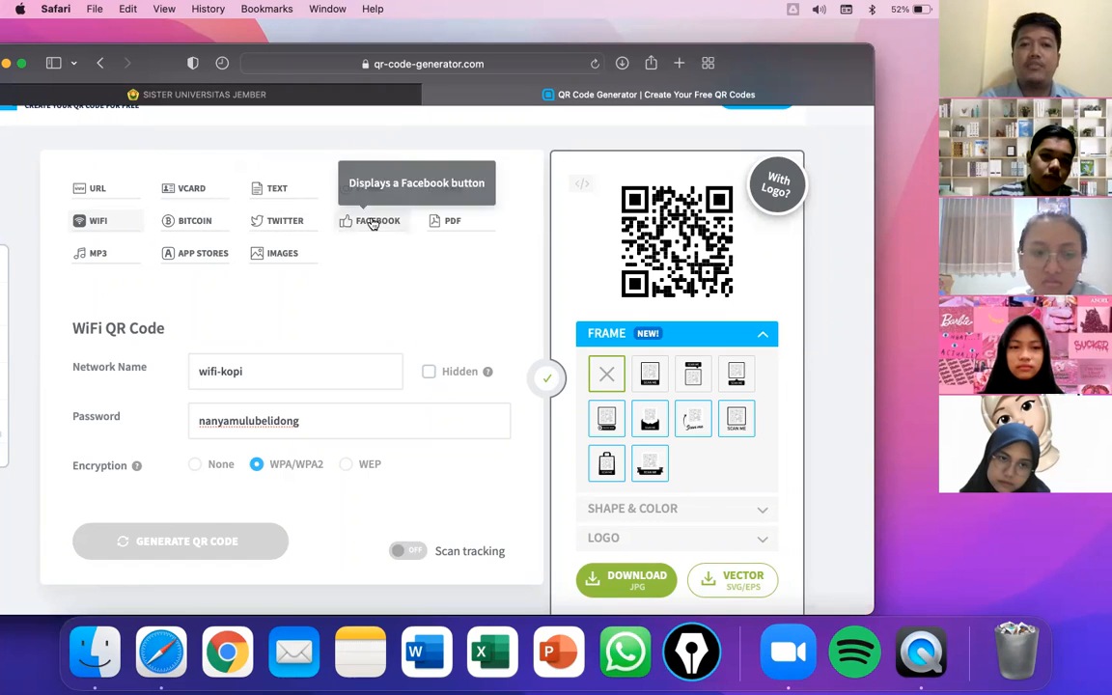
left_click(460, 233)
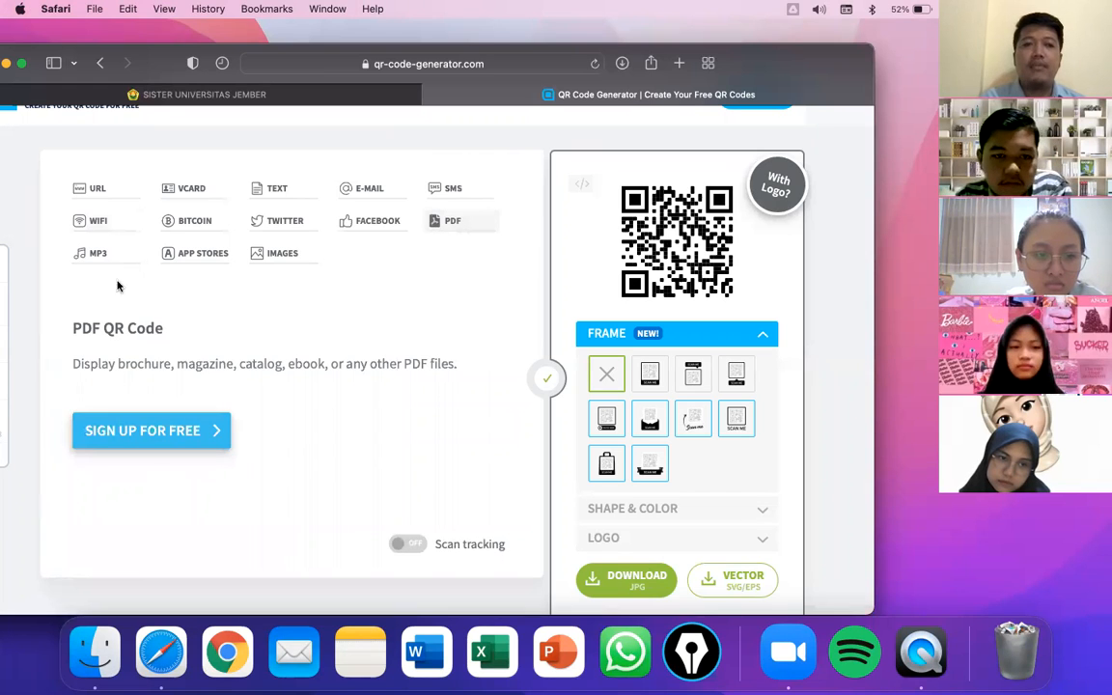
- Switch the QR code type from PDF to MP3
left_click(92, 255)
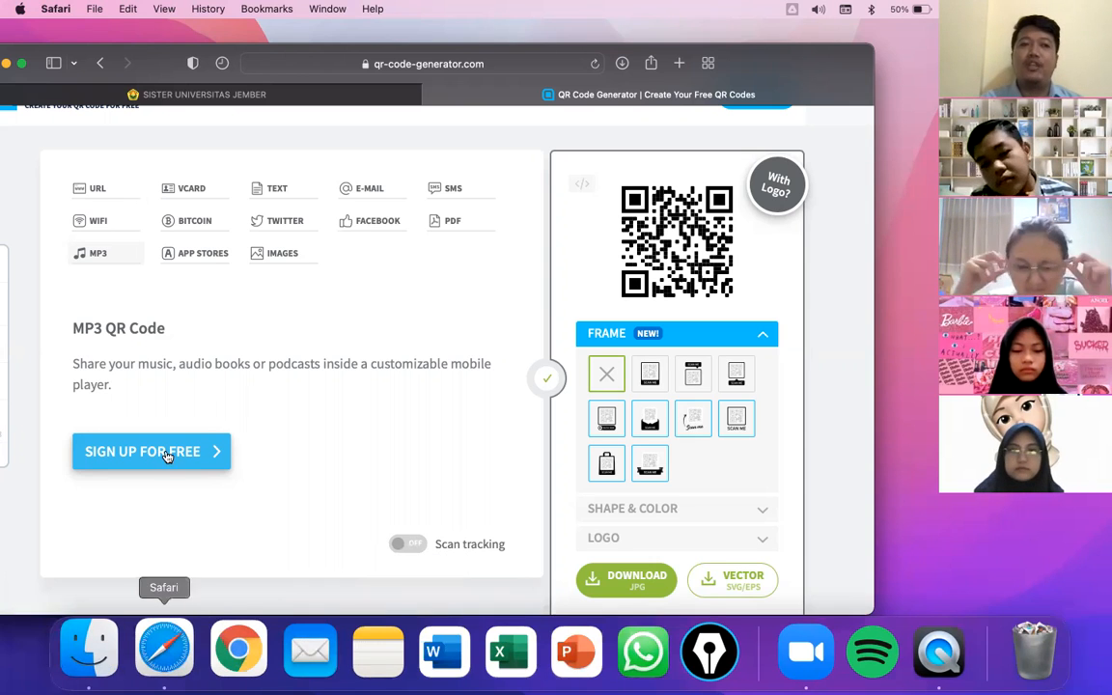
- Switch back to the URL type to show the empty website field
left_click(100, 188)
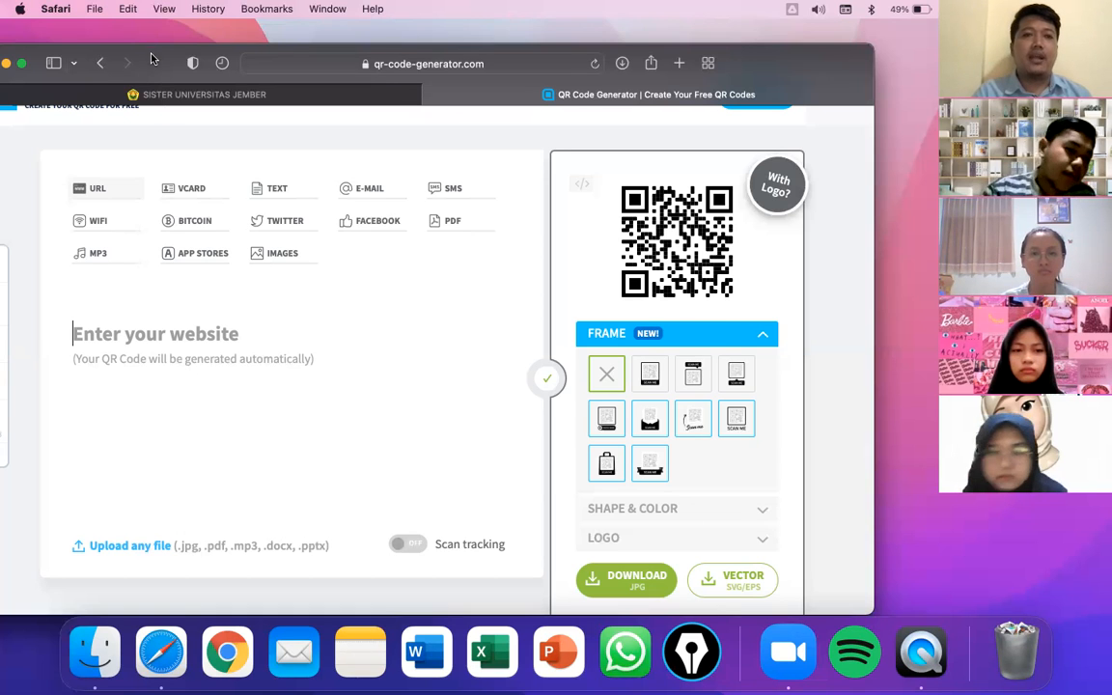
- In a new tab, search Google for 'google sites' and open the Google Sites Sign-in result
left_click_drag(137, 47, 150, 110)
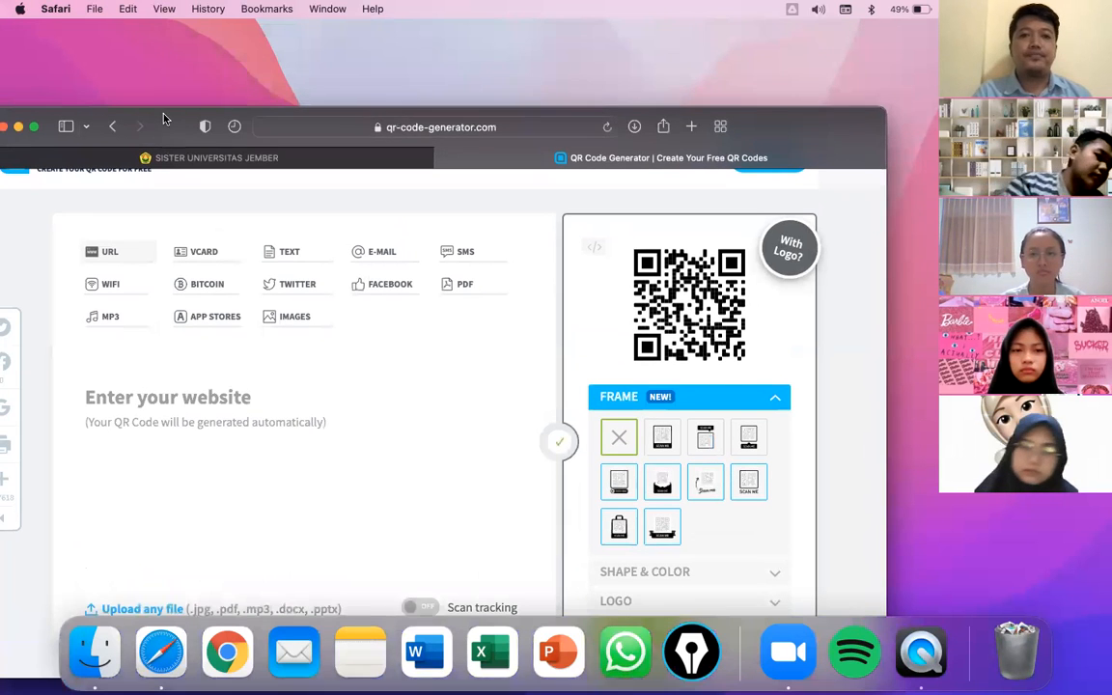
left_click(694, 131)
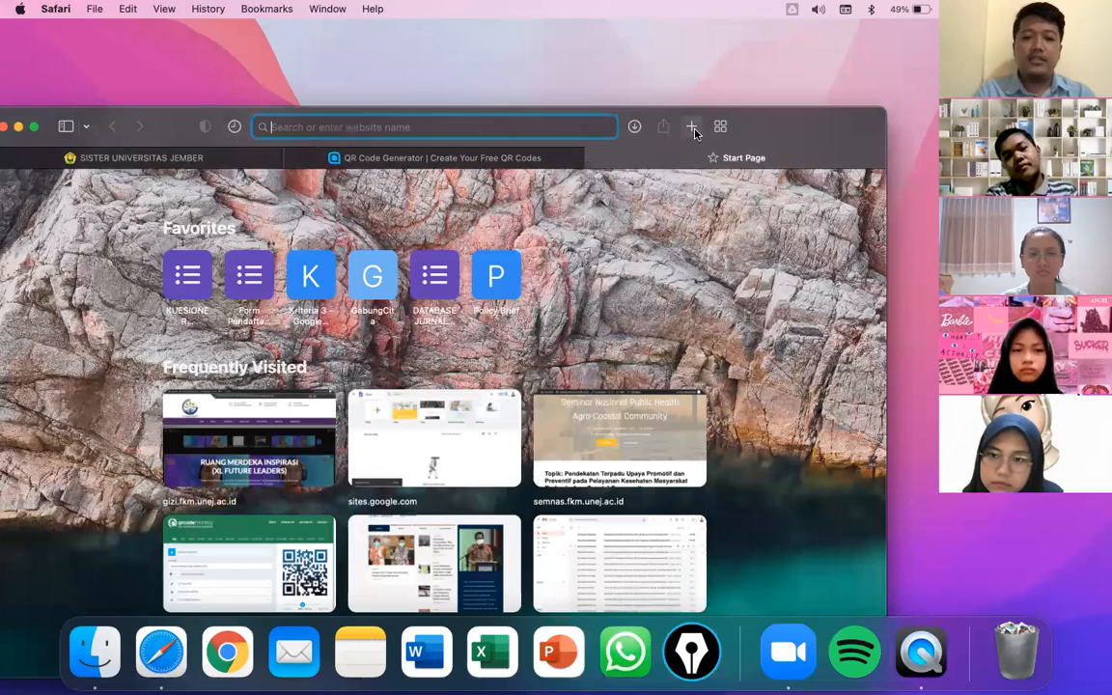
type("goog")
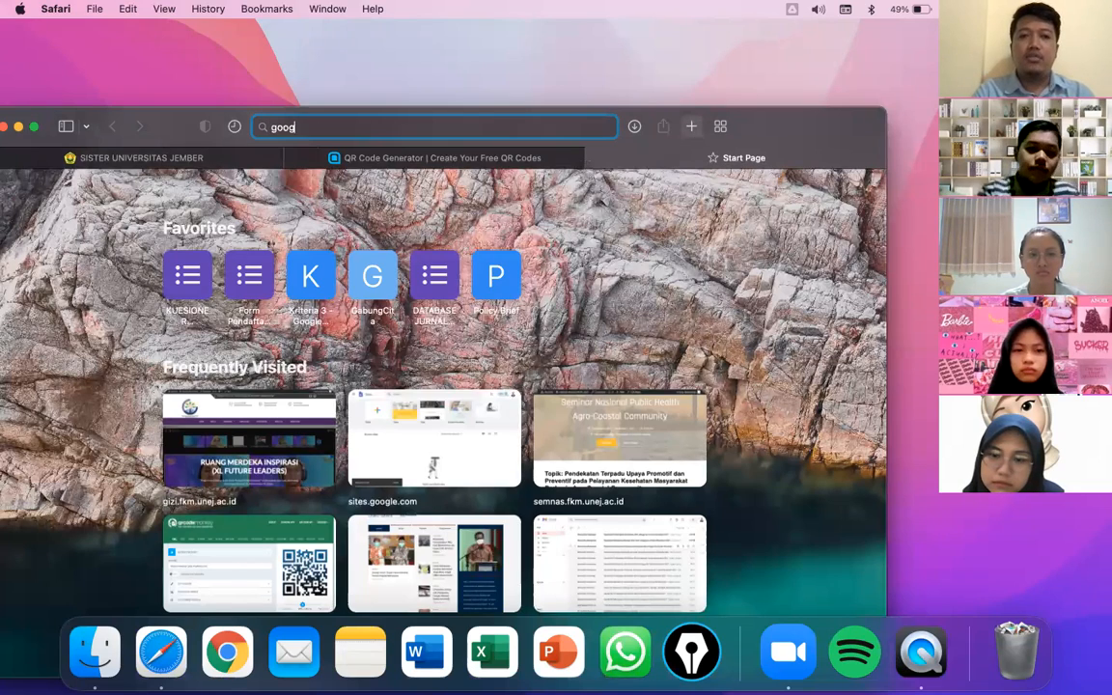
type("le sites")
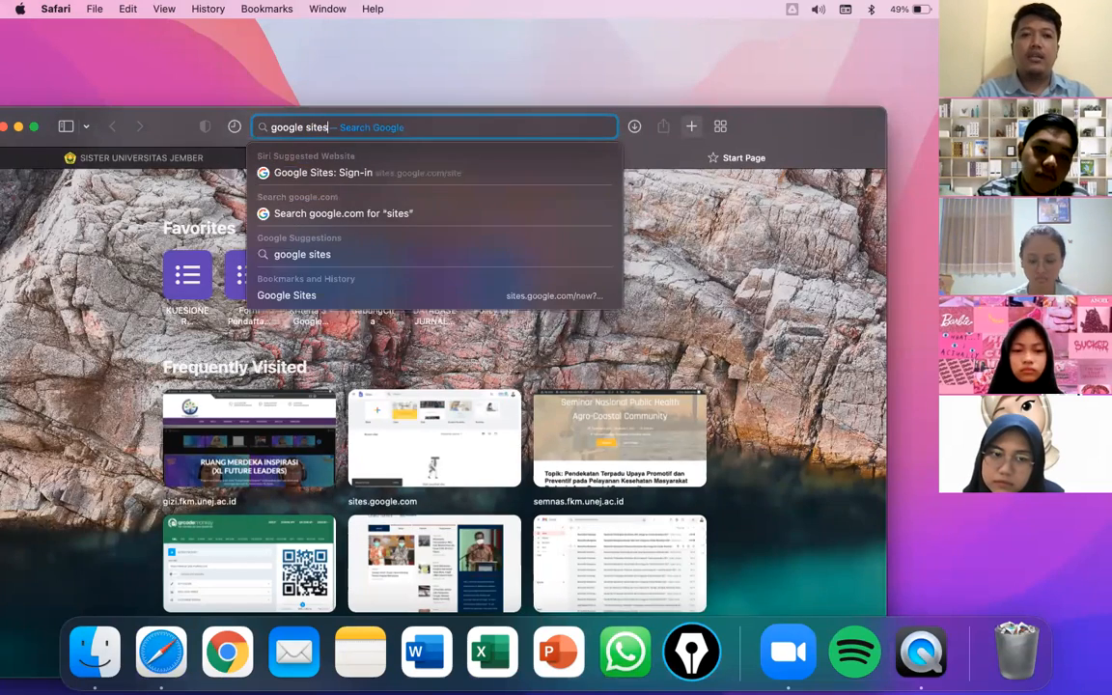
key("Return")
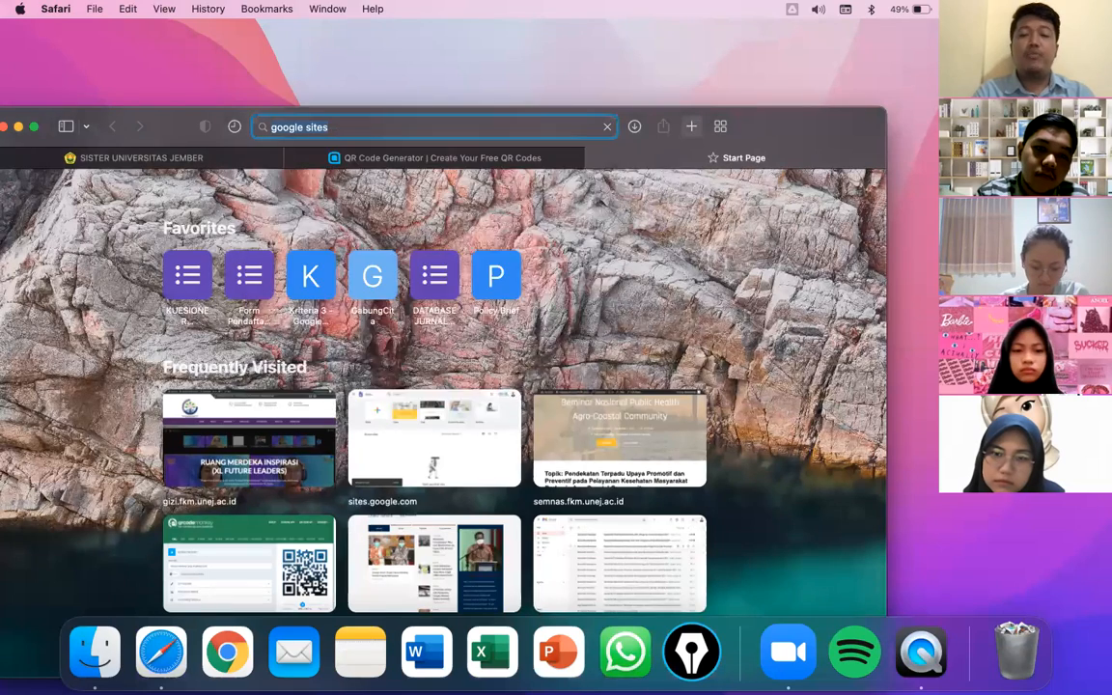
left_click_drag(772, 131, 799, 53)
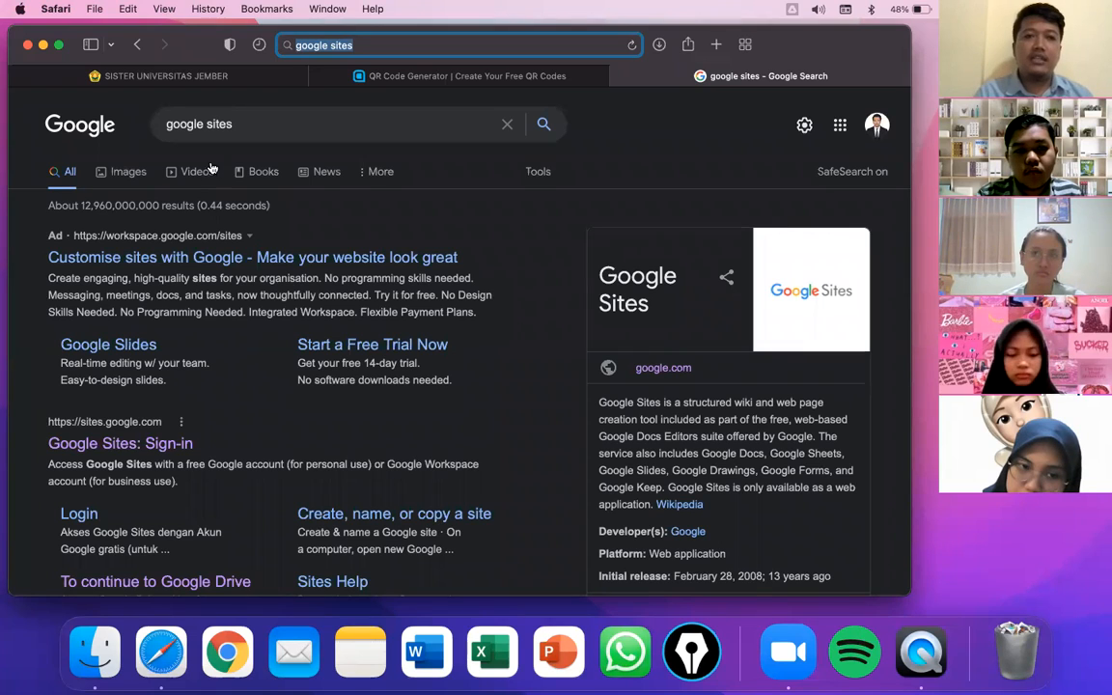
scroll(96, 376, "down", 1)
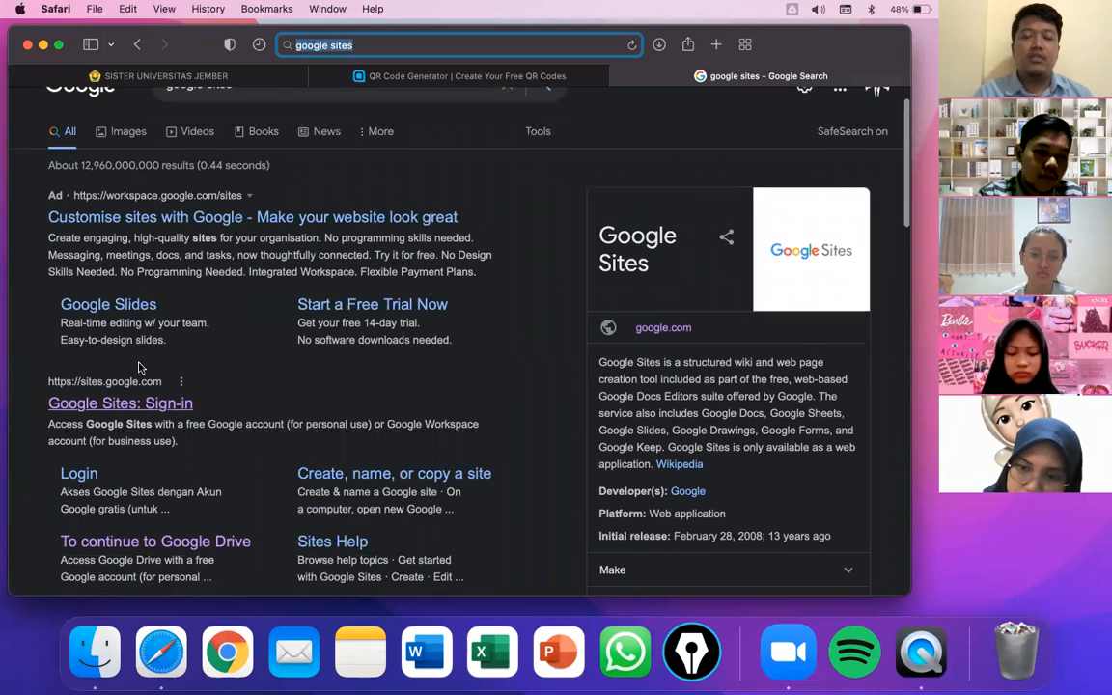
left_click(150, 405)
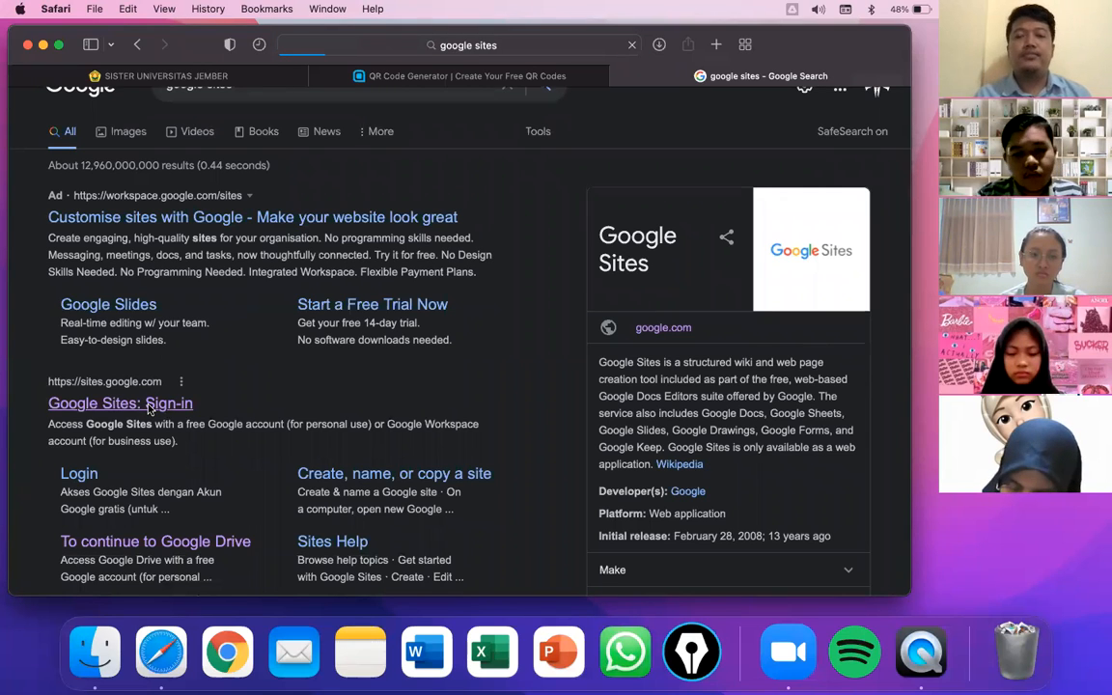
- Close the QR Code Generator tab and open the options menu on the Website Pak Dewa card
left_click(319, 77)
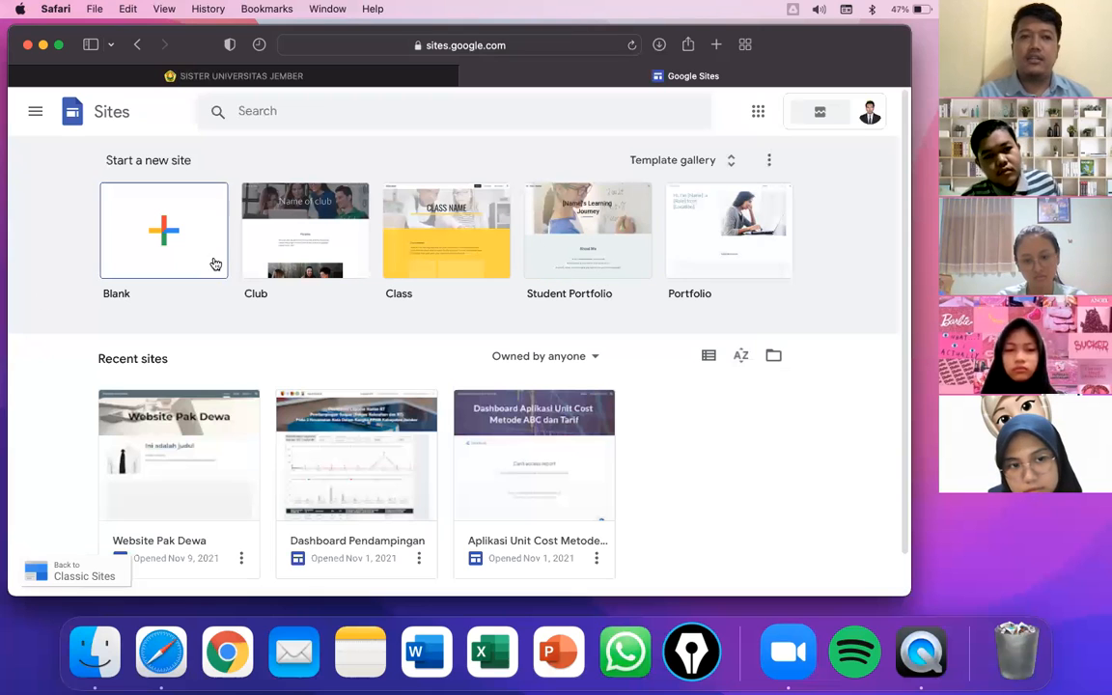
scroll(397, 261, "down", 1)
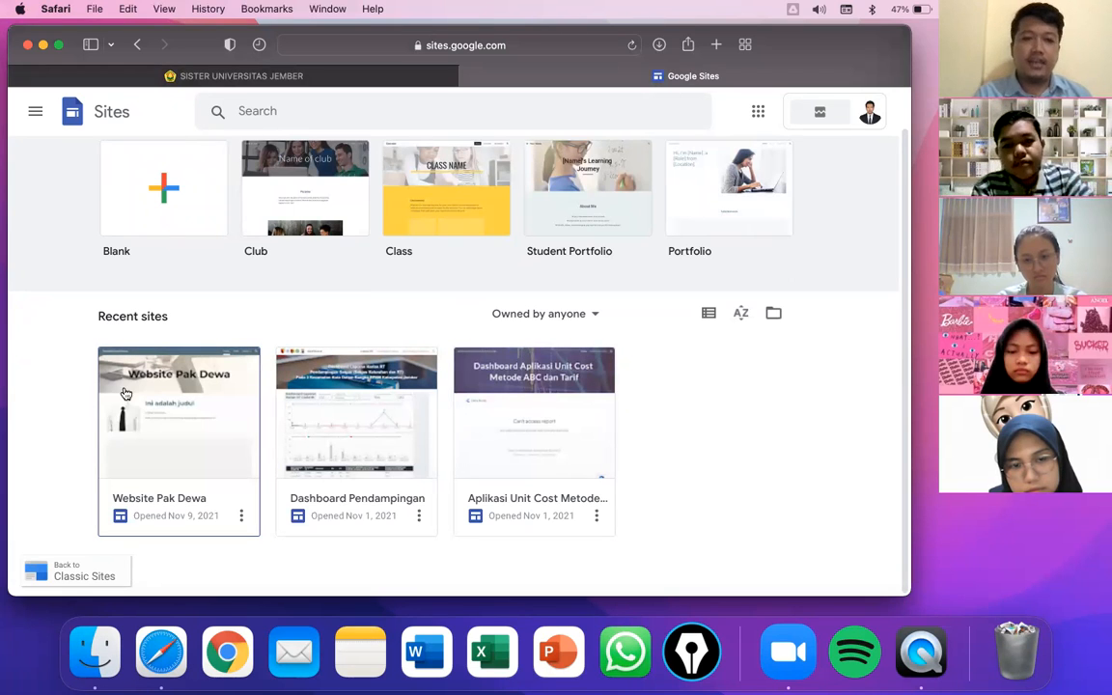
left_click(241, 517)
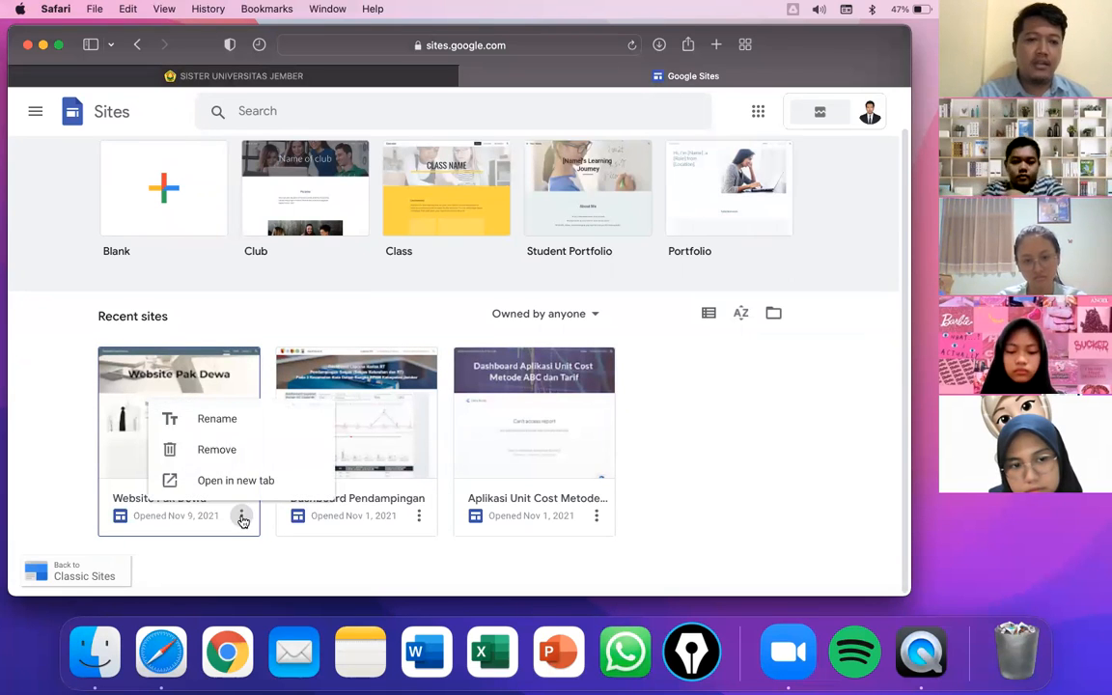
- Remove the Website Pak Dewa site and confirm moving it to the trash
left_click(208, 451)
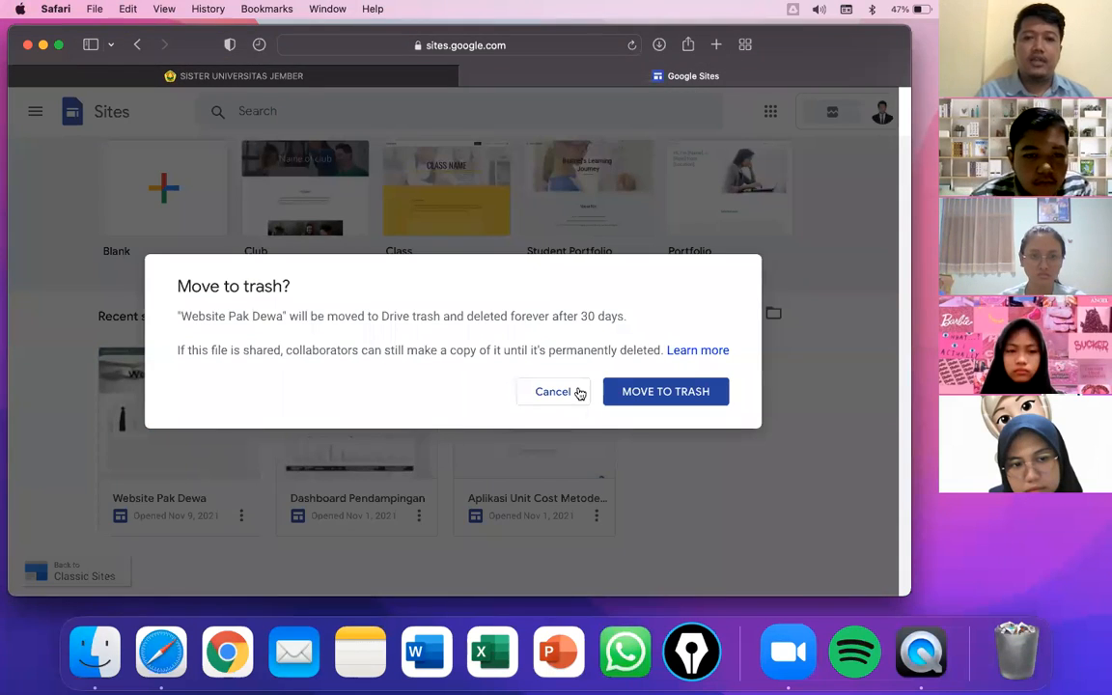
left_click(682, 392)
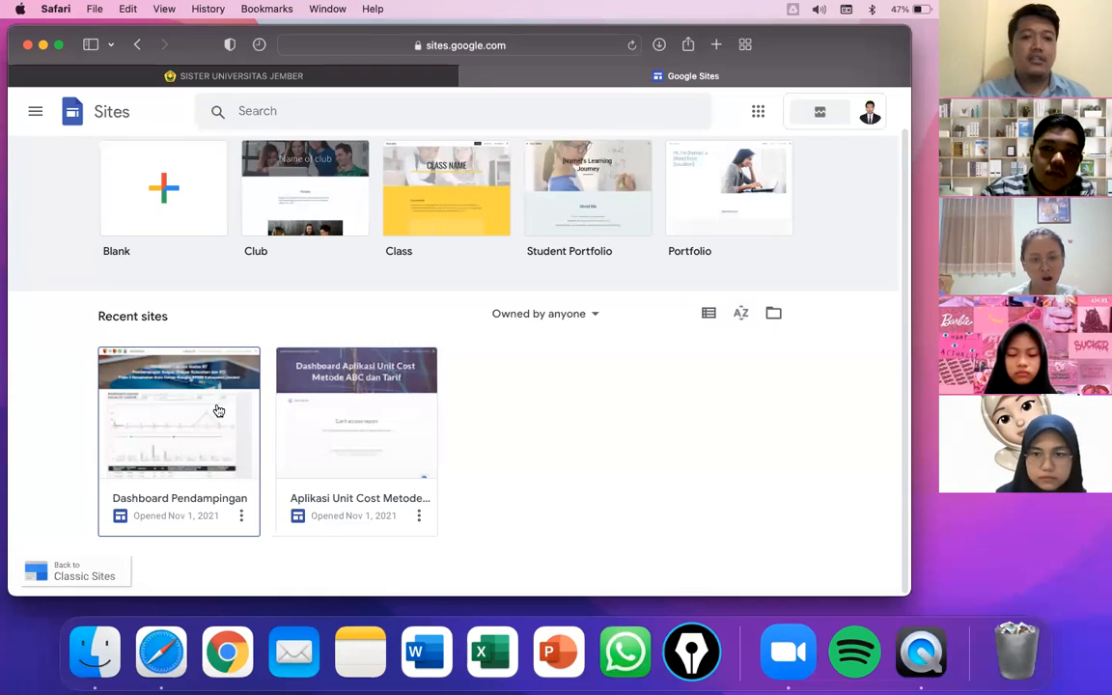
- Open the Template gallery and scroll through the General tab from Education to Small business
scroll(150, 427, "up", 2)
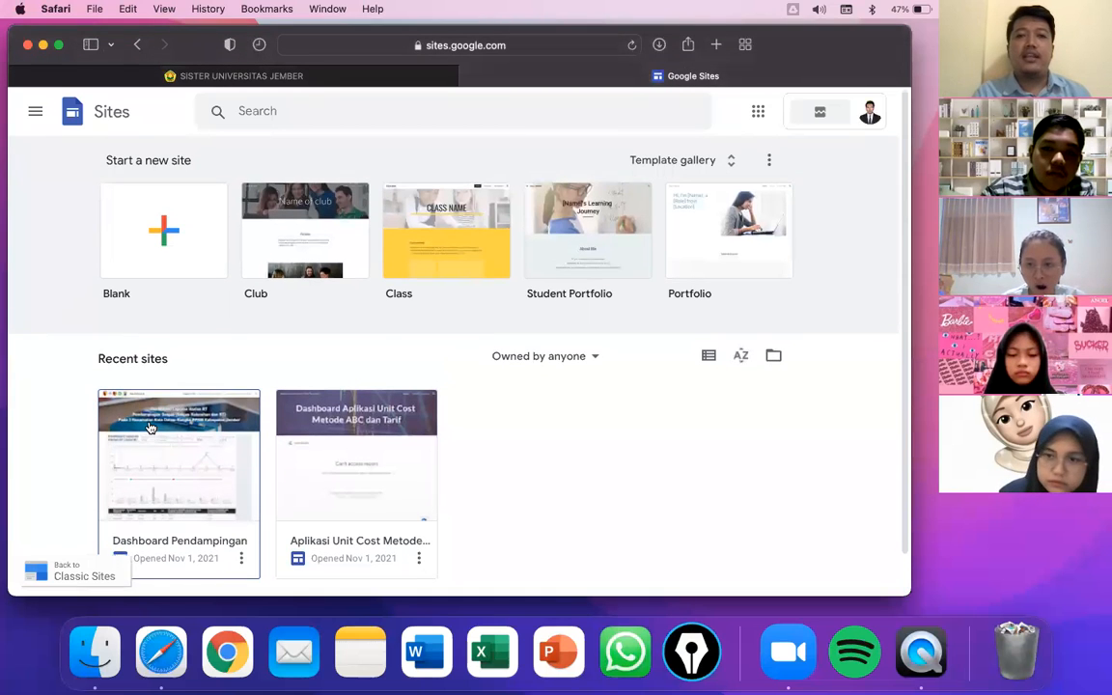
scroll(154, 366, "up", 1)
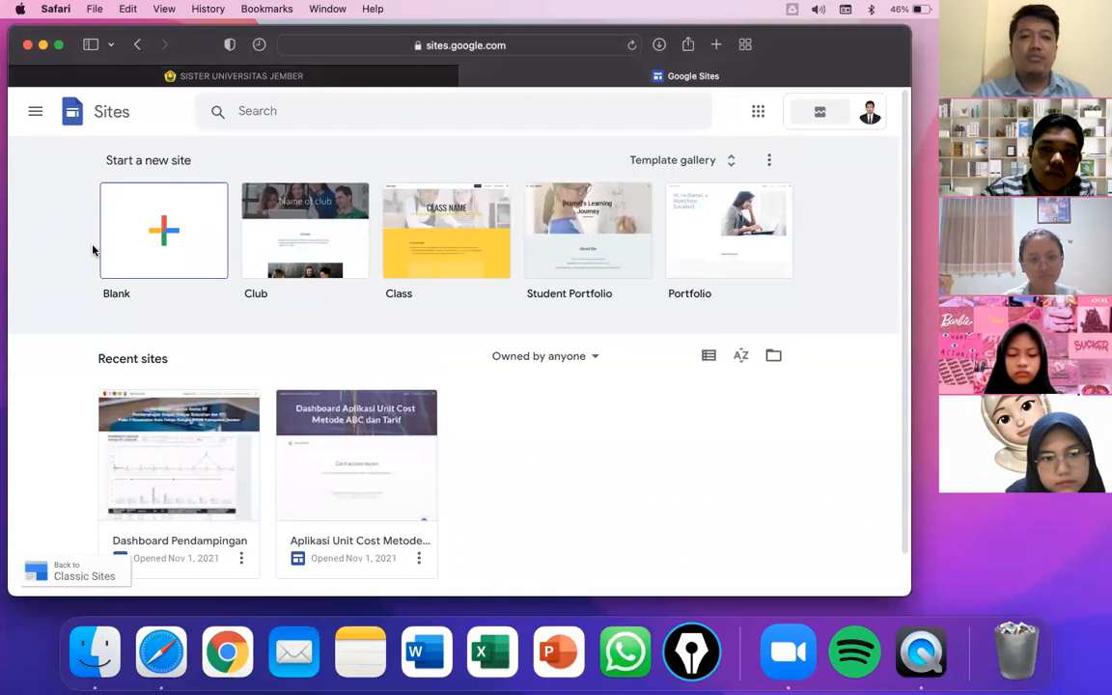
left_click_drag(100, 162, 192, 161)
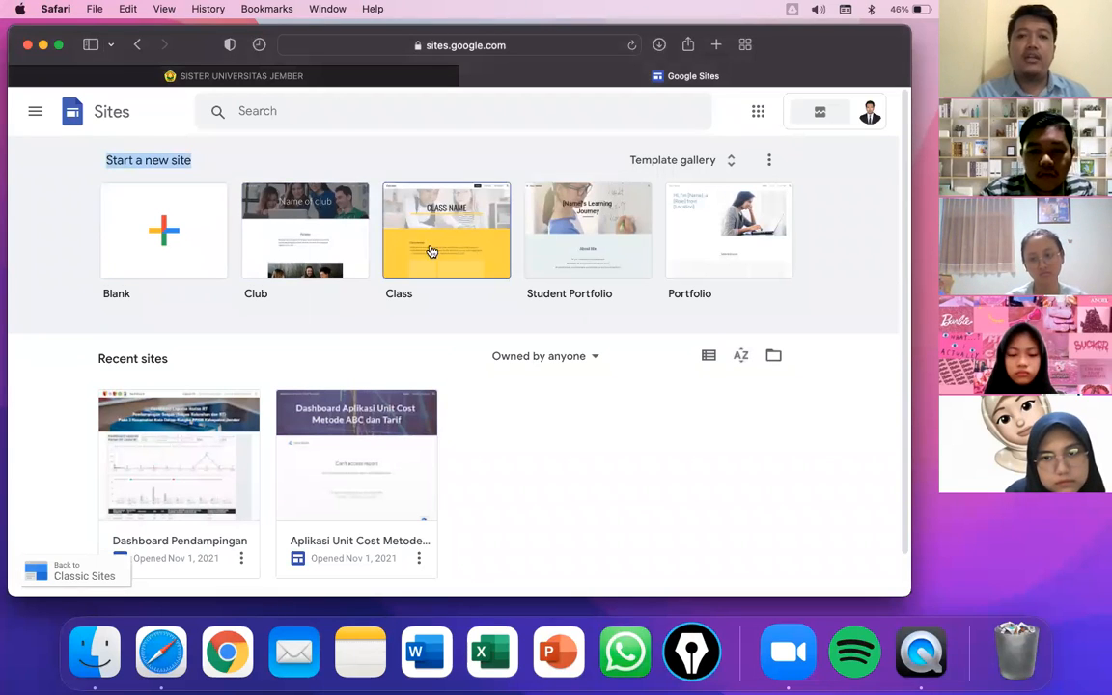
left_click(727, 162)
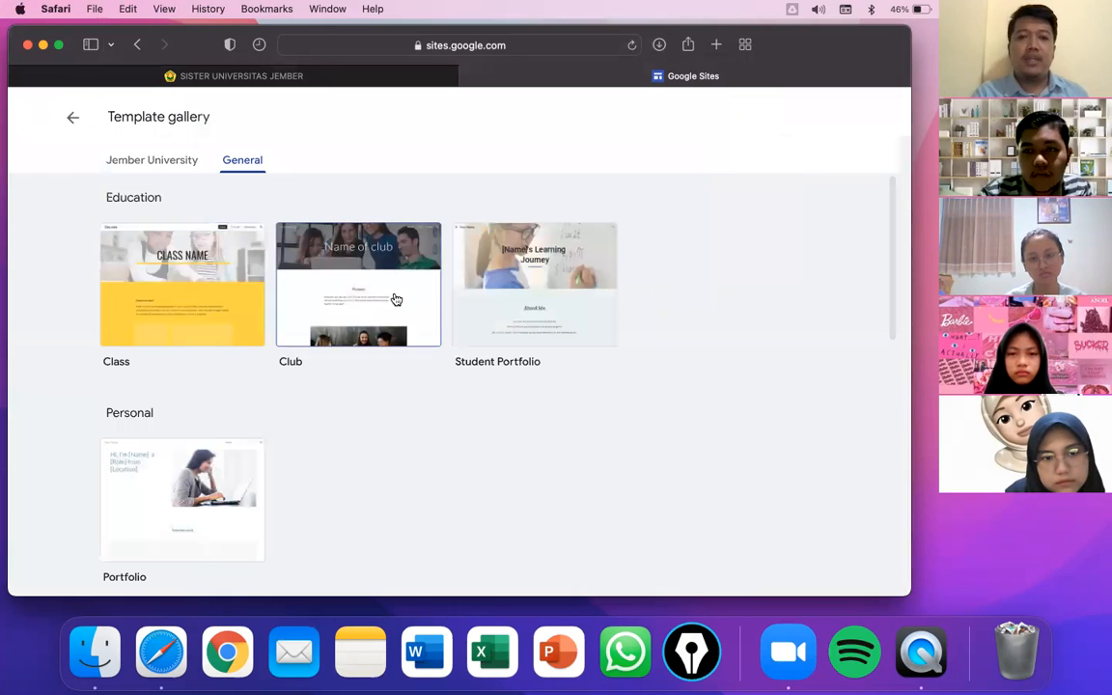
scroll(230, 367, "down", 4)
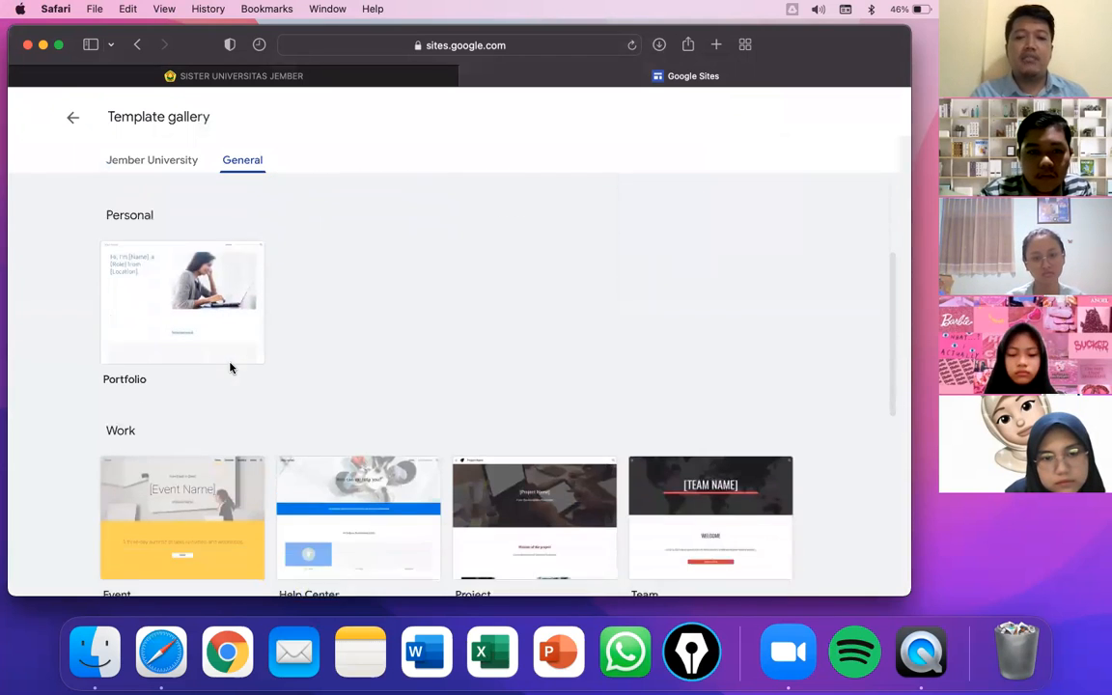
scroll(231, 367, "down", 5)
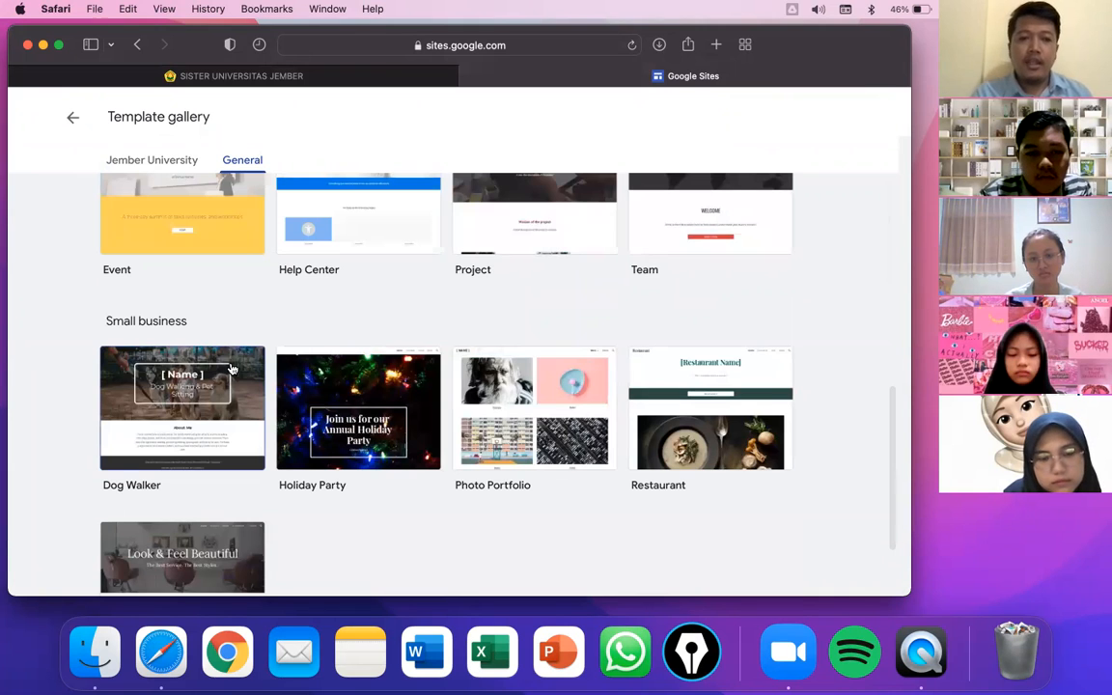
scroll(231, 369, "down", 3)
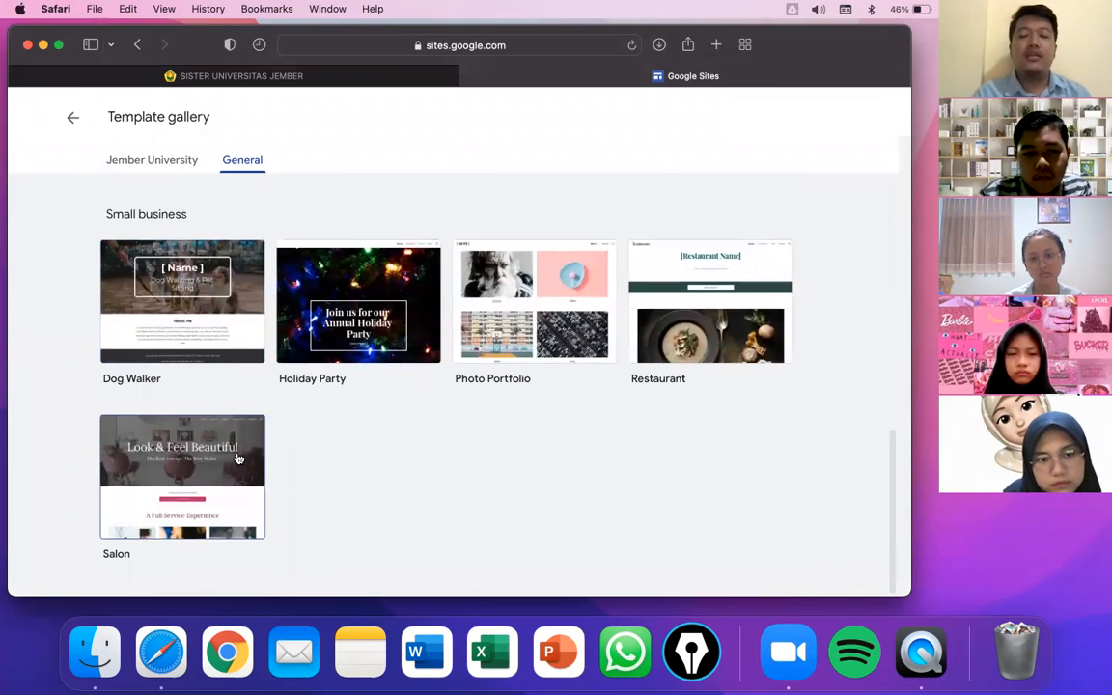
scroll(239, 457, "up", 6)
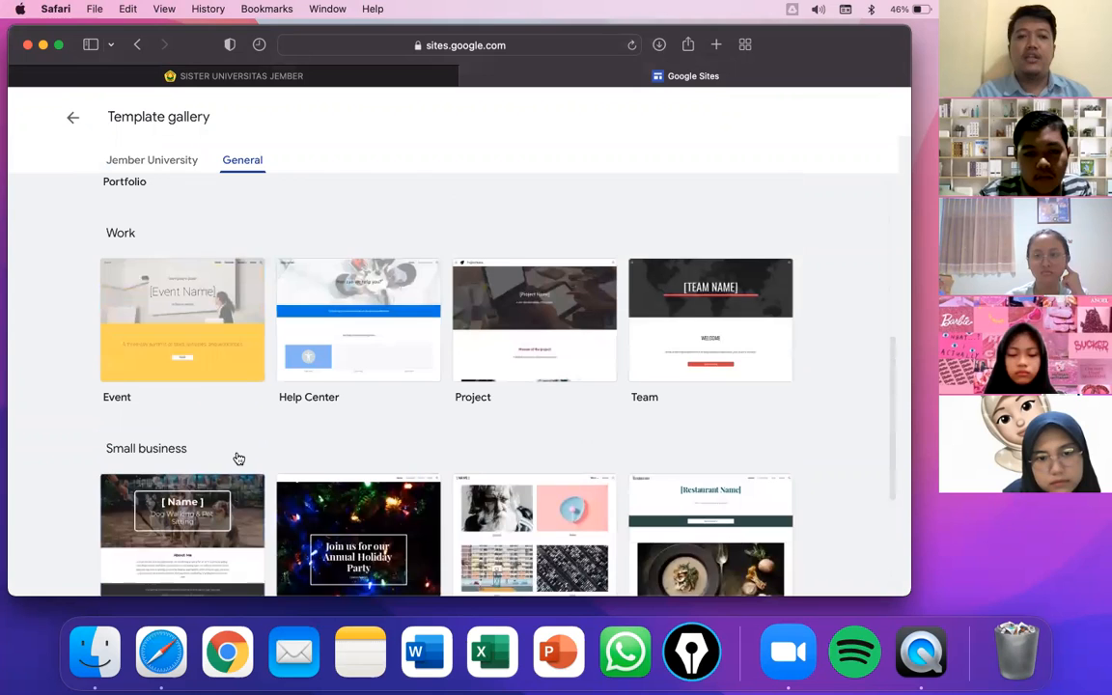
scroll(280, 436, "down", 5)
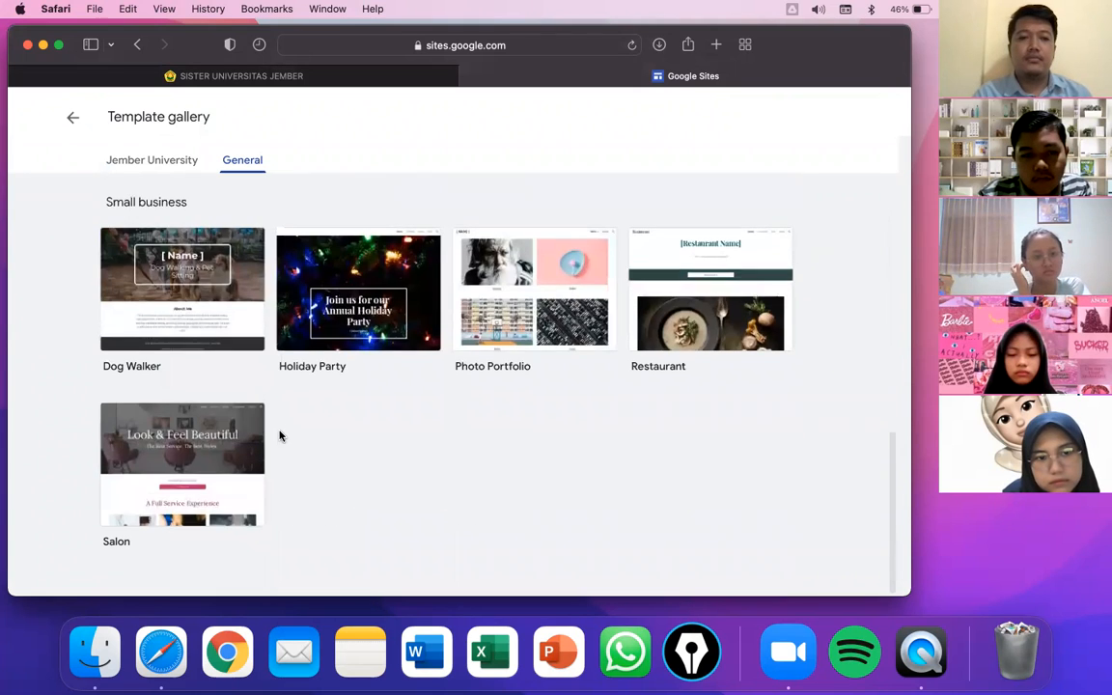
scroll(279, 436, "up", 12)
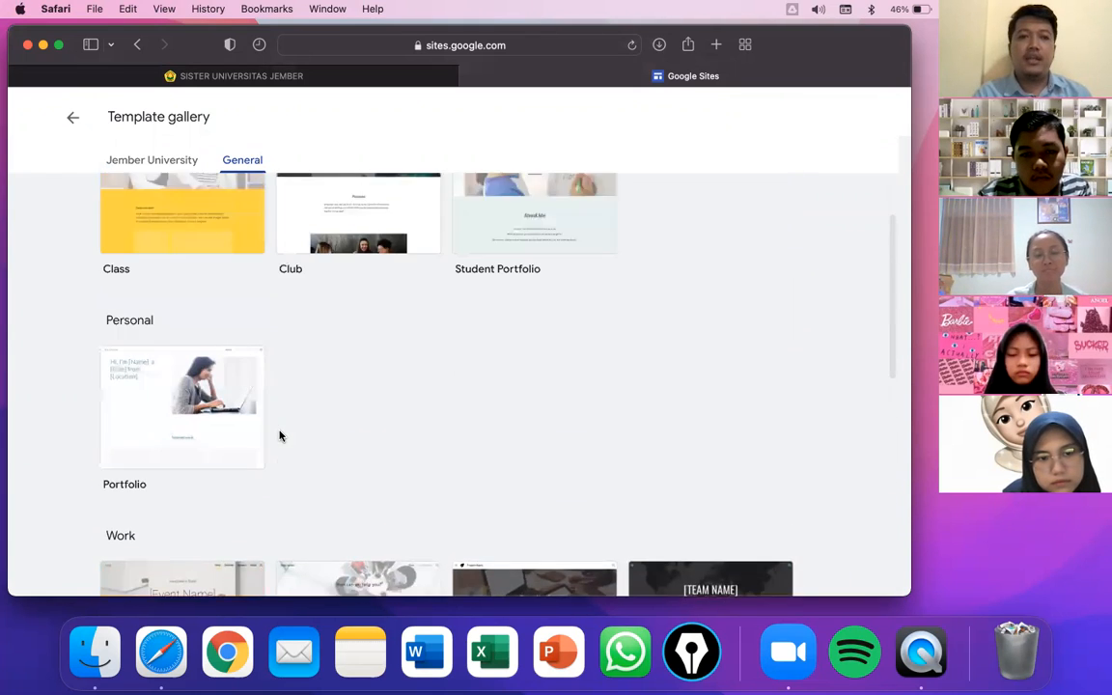
- Start a new blank site from the Sites home page and maximize the browser window
left_click(75, 118)
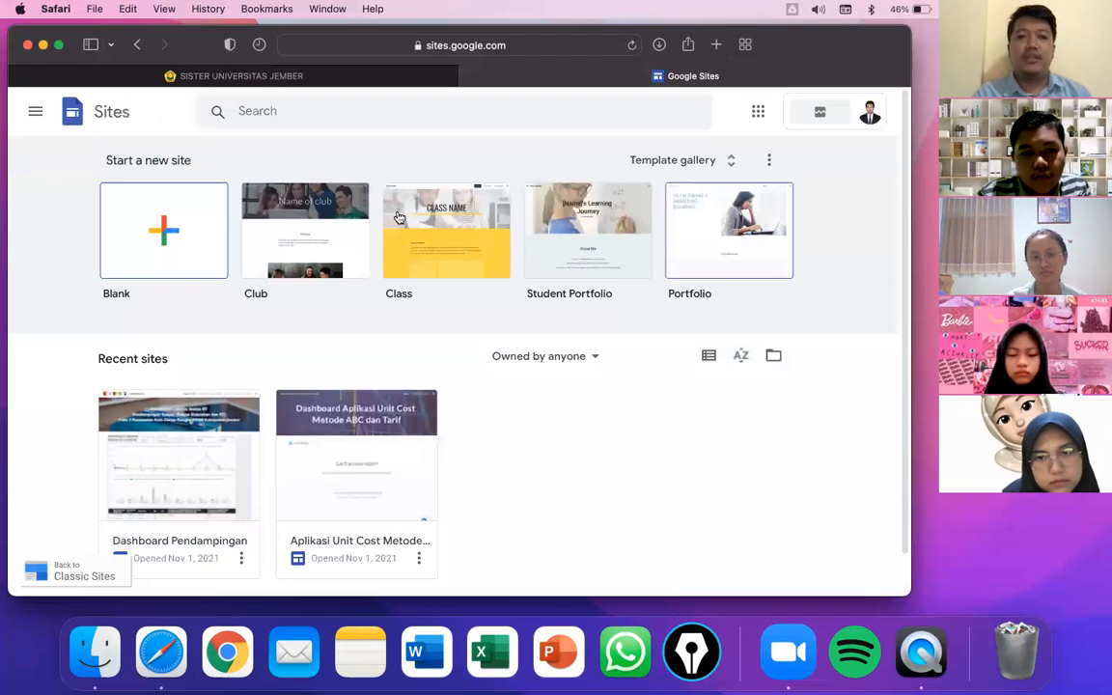
left_click(195, 243)
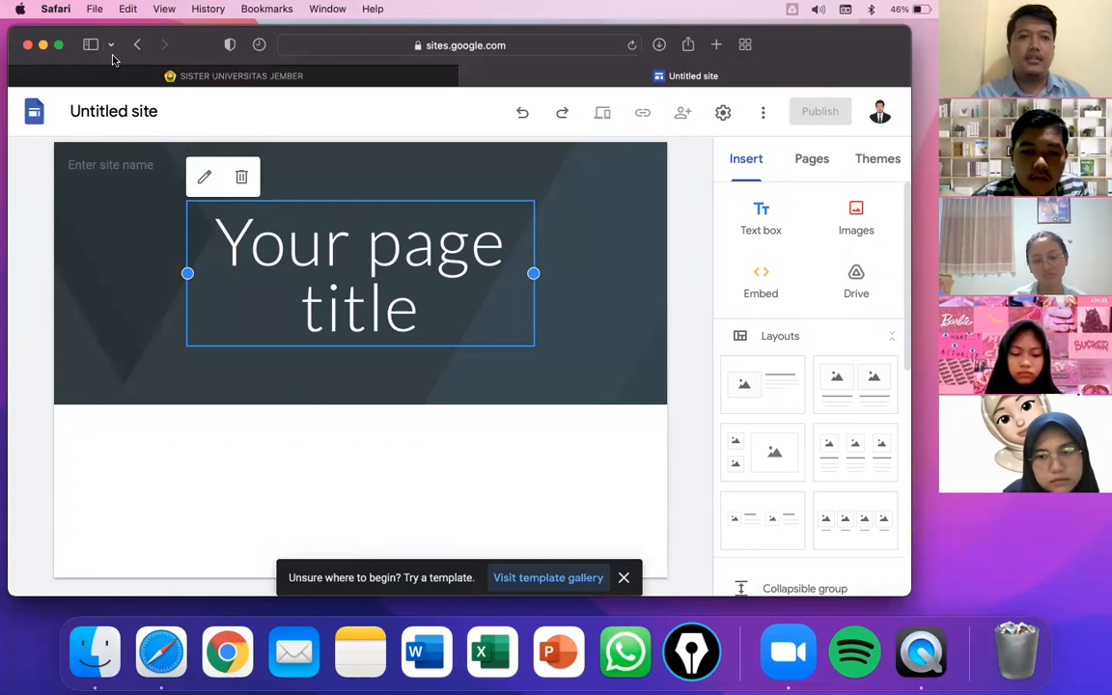
left_click(57, 45)
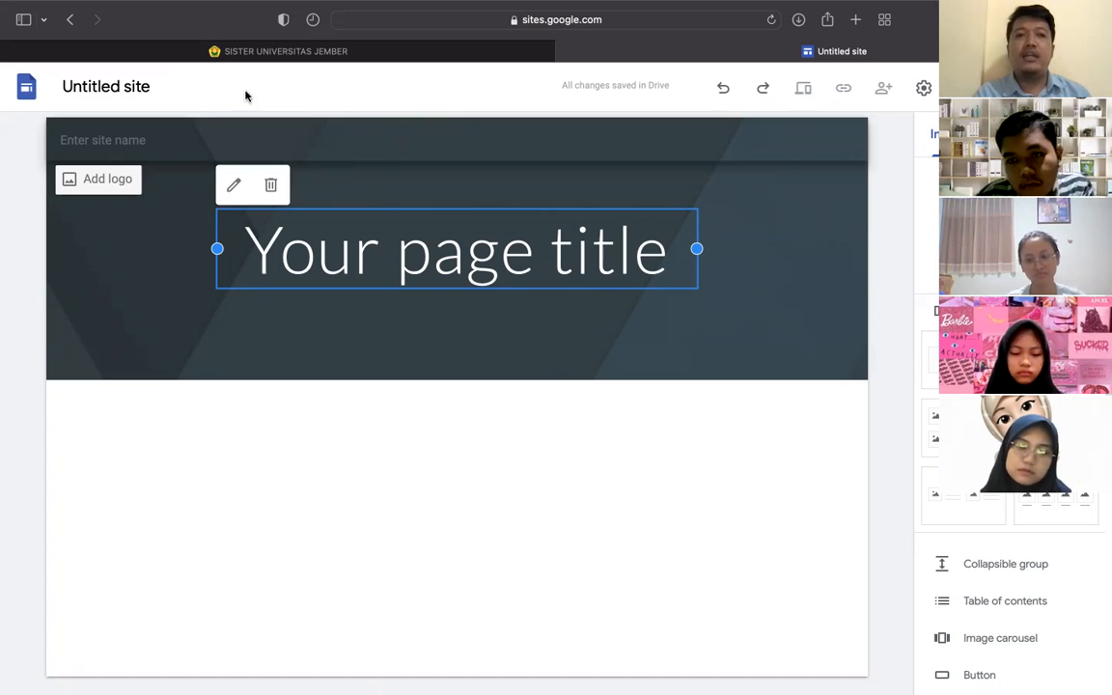
- Enter the site name Website Kesehatan, then replace the word Kesehatan with a person's name
left_click(93, 87)
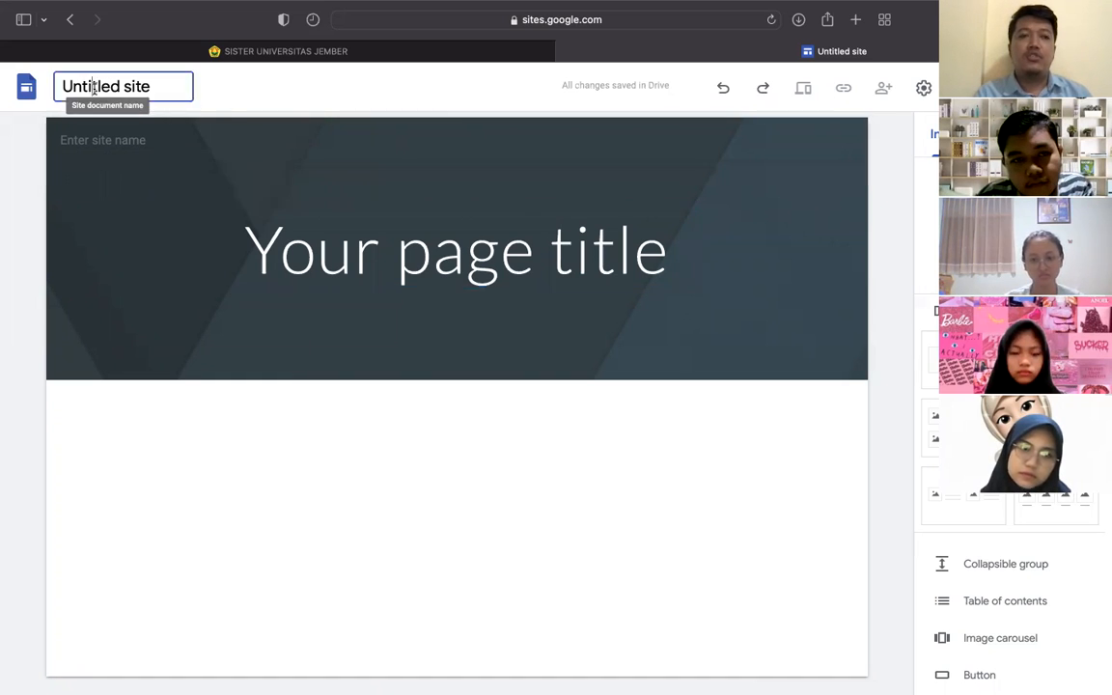
left_click_drag(155, 87, 33, 73)
type("Web")
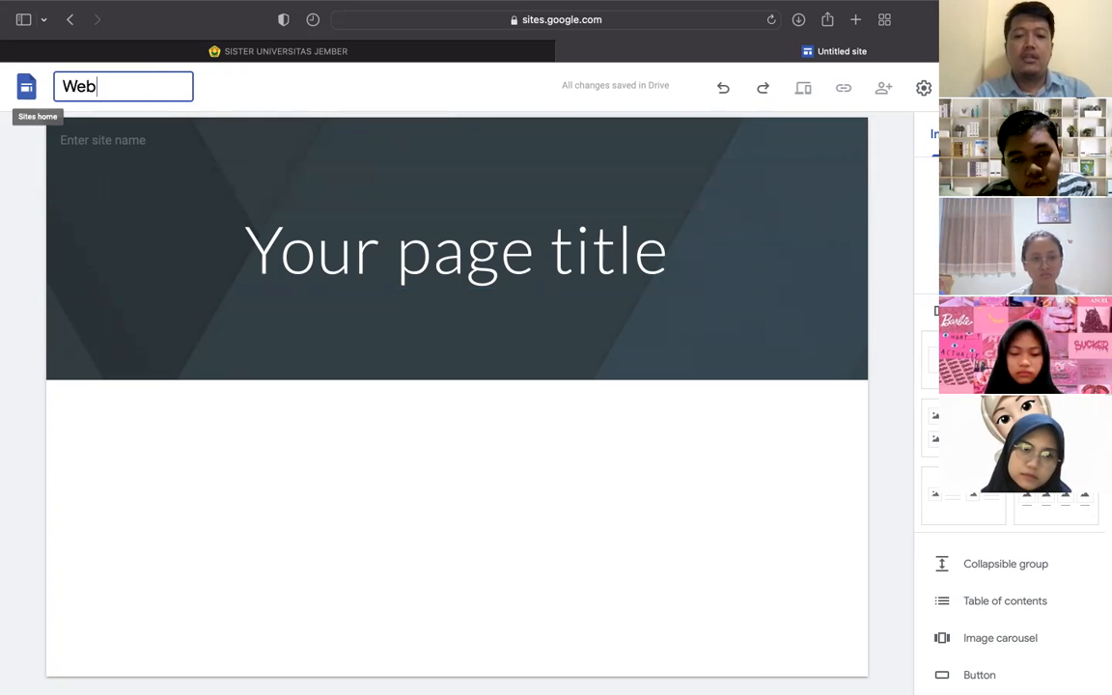
type("site Kesehatan")
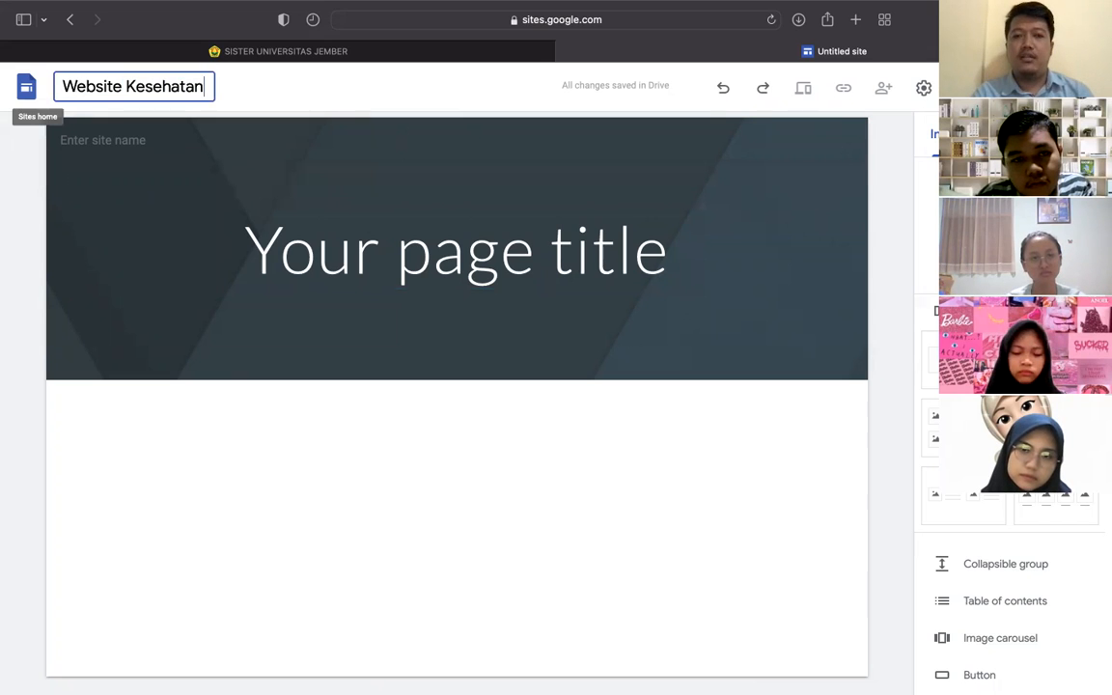
key("Return")
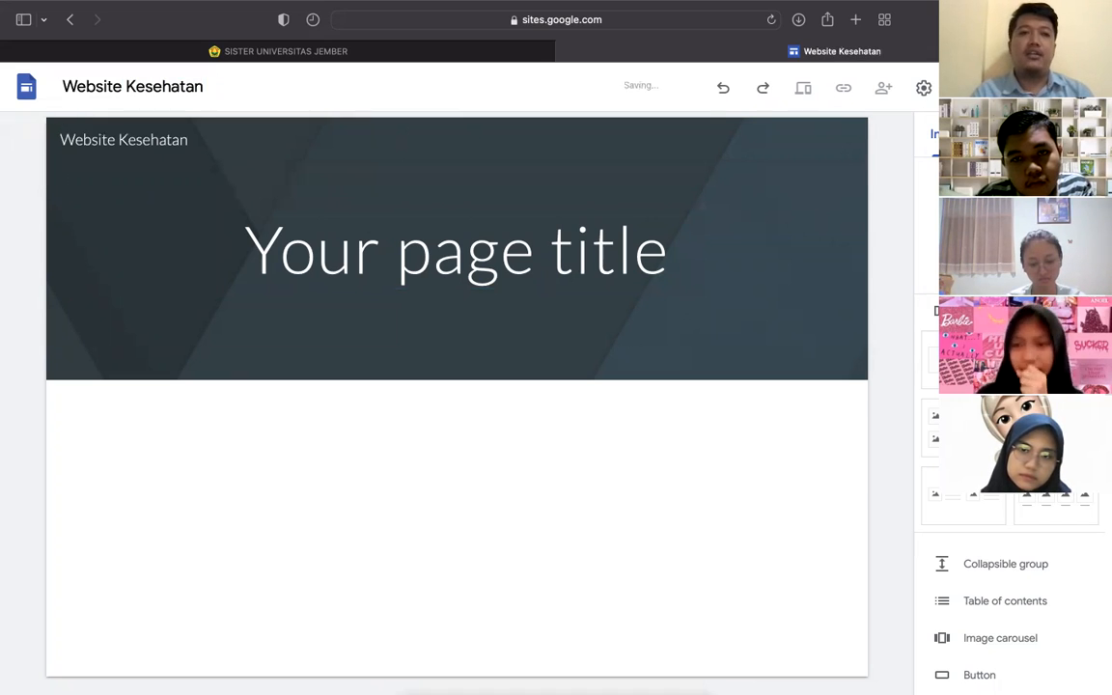
left_click(125, 87)
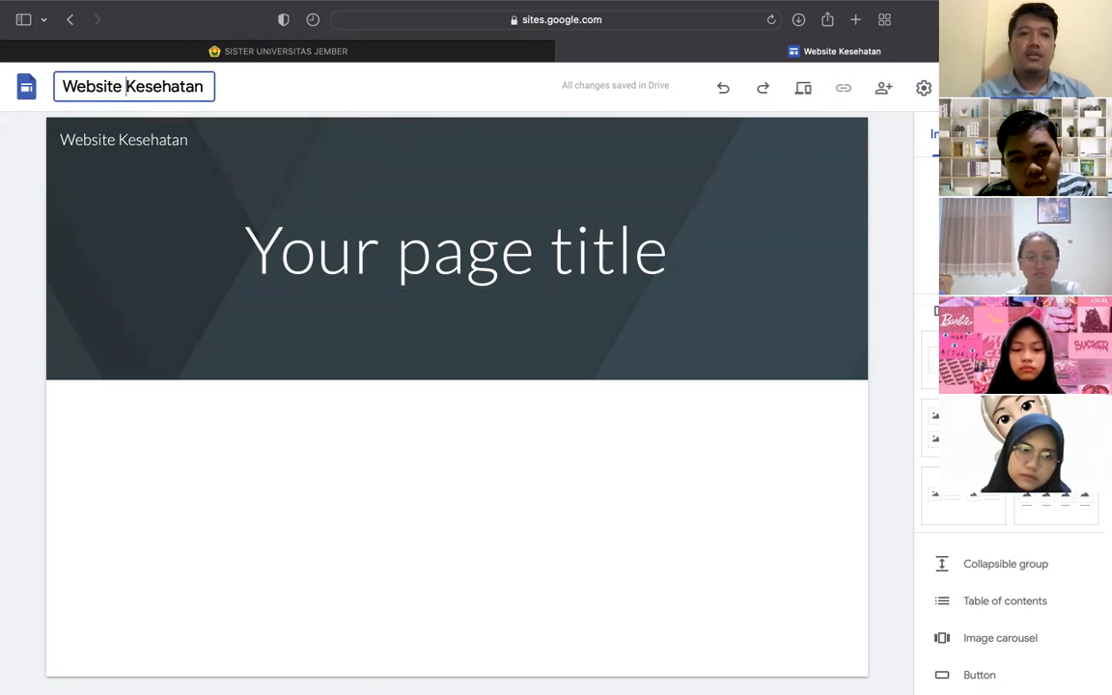
key("shift+End")
type("Pak Dewa")
key("Return")
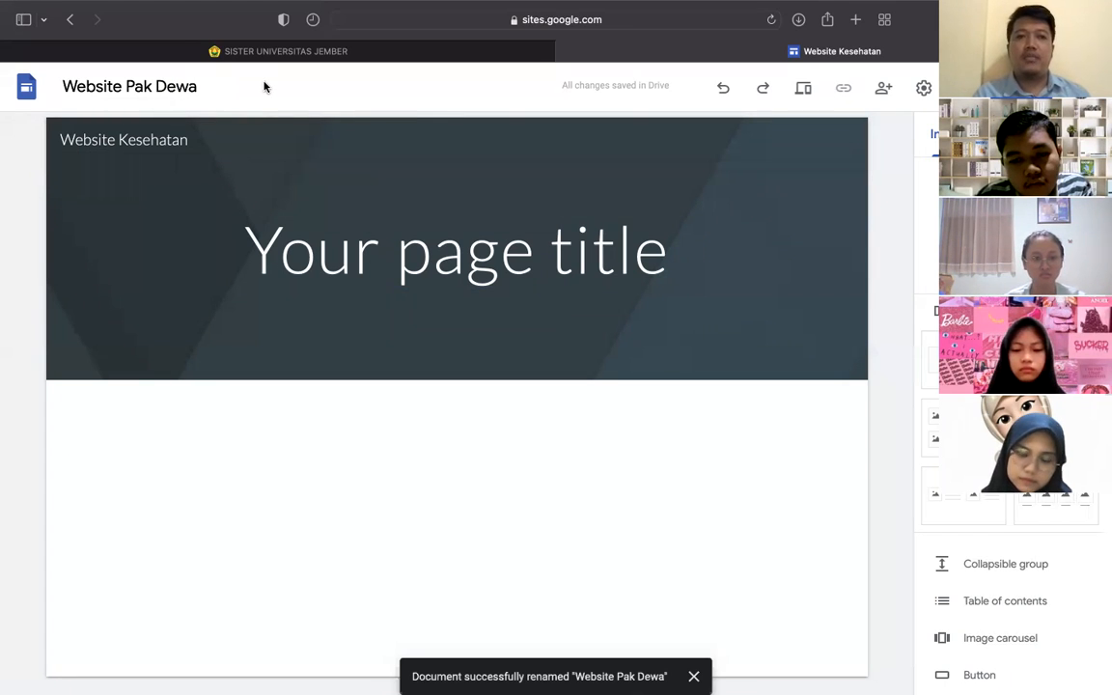
- Rename the site document to Edukasi Jantung Sehat, removing the stray trailing letter
left_click(155, 86)
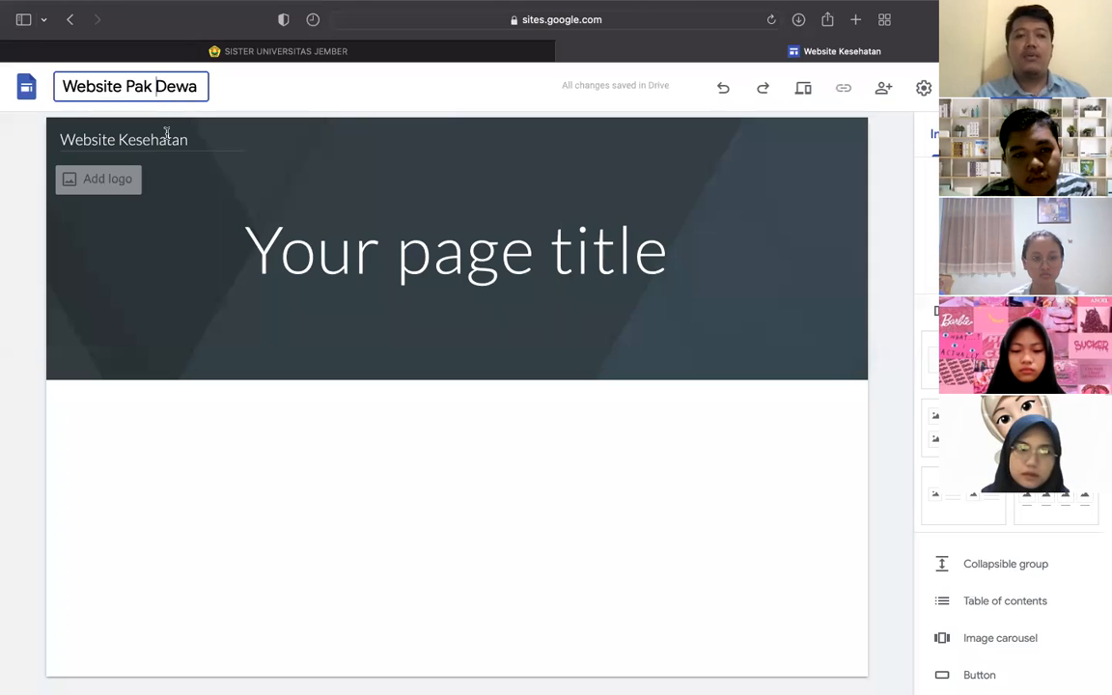
triple_click(168, 84)
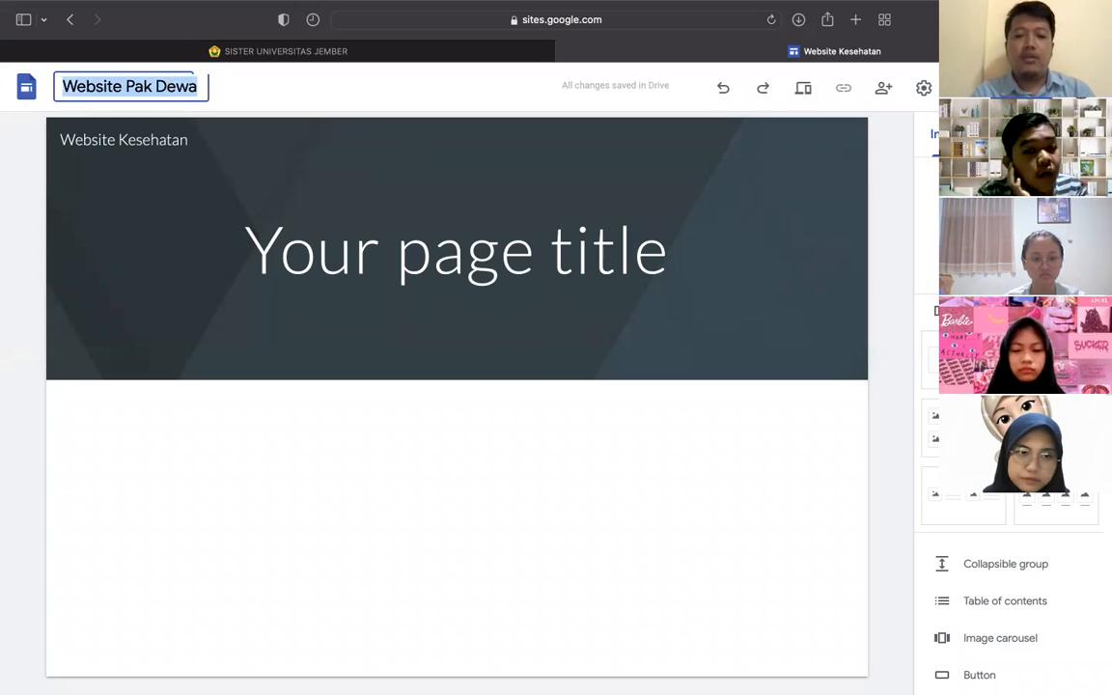
type("Edukasi Jantung Sehata")
key("Return")
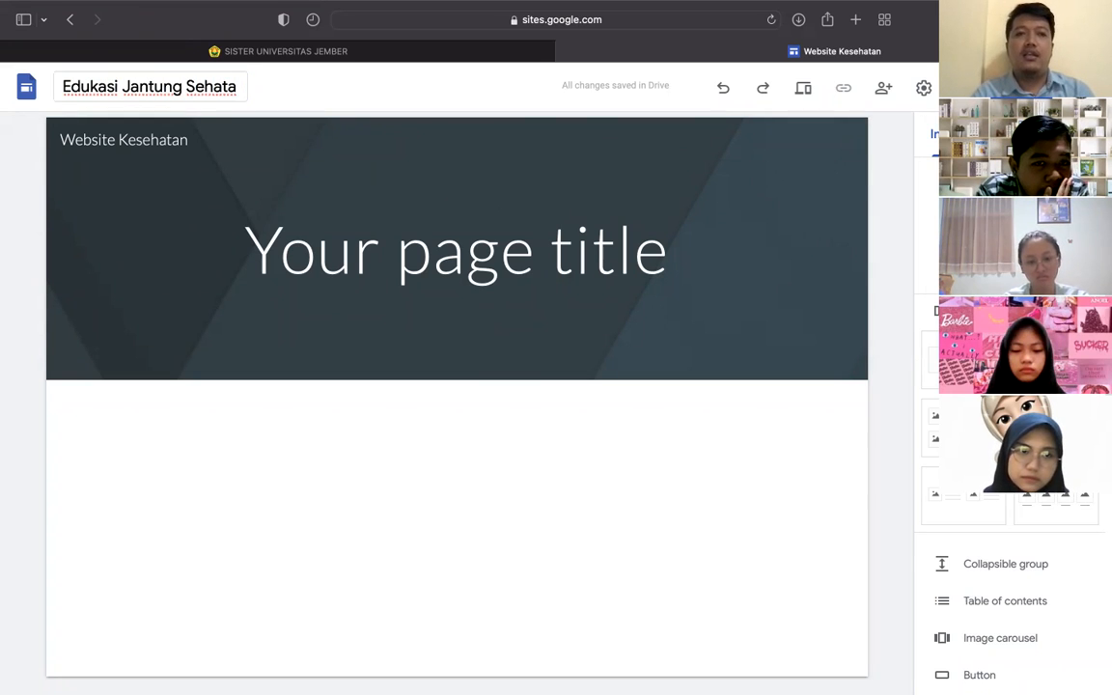
left_click(235, 88)
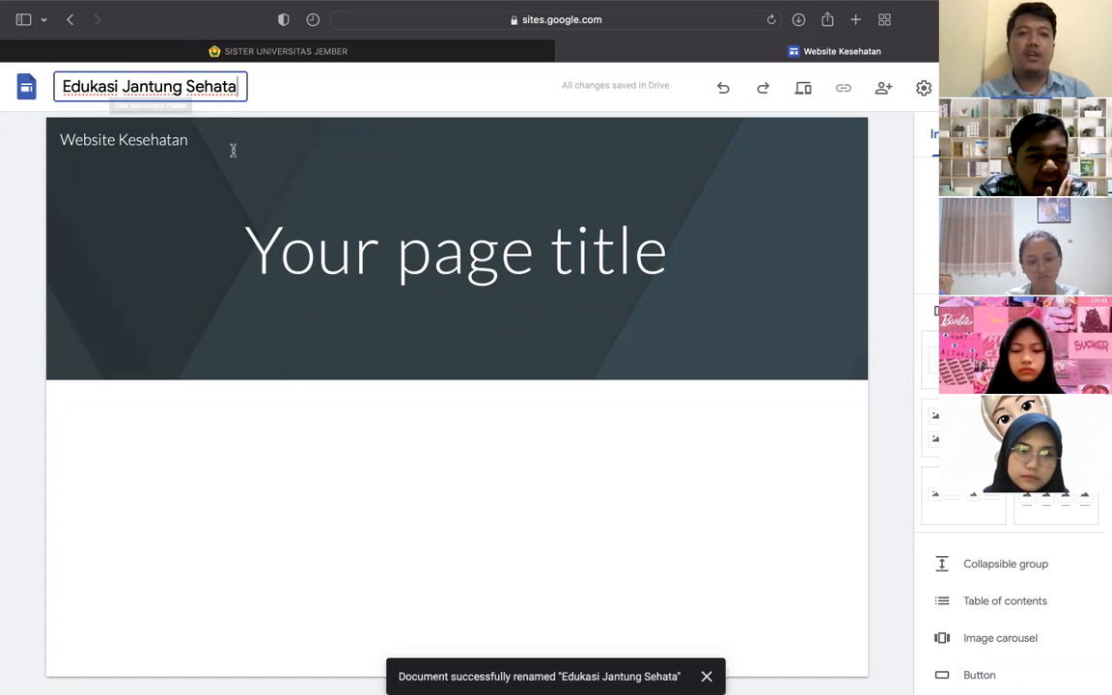
key("BackSpace")
key("Return")
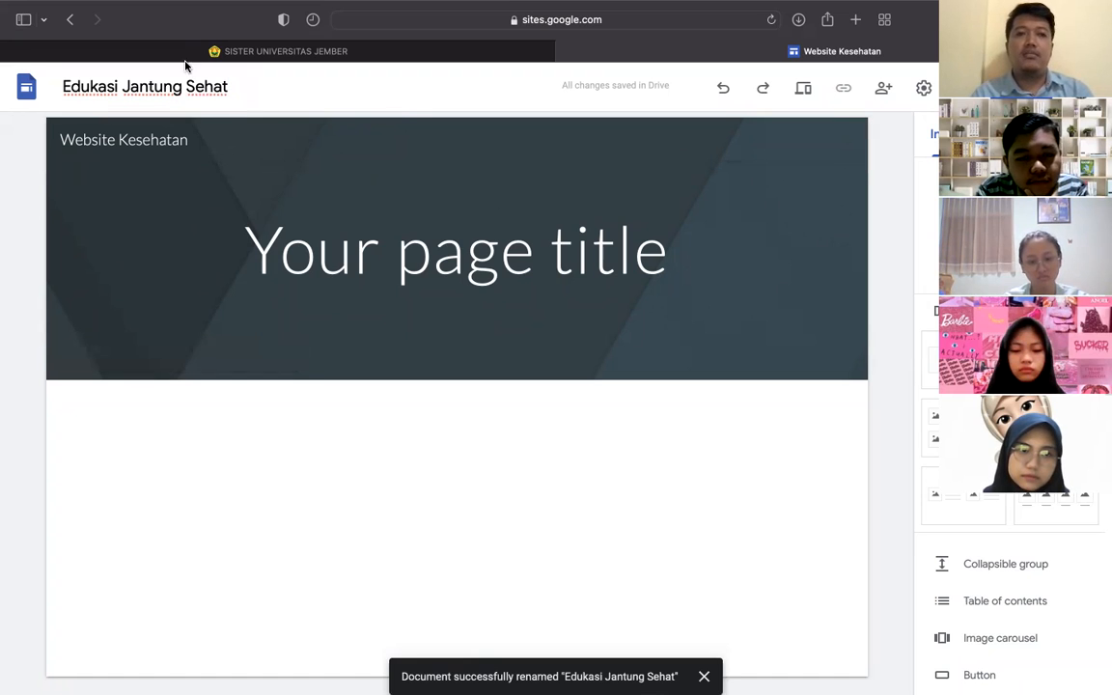
- Replace Kesehatan in the header name so it reads Website Edukasi Jantung Sehat untuk Manula
left_click(170, 139)
left_click_drag(188, 139, 44, 129)
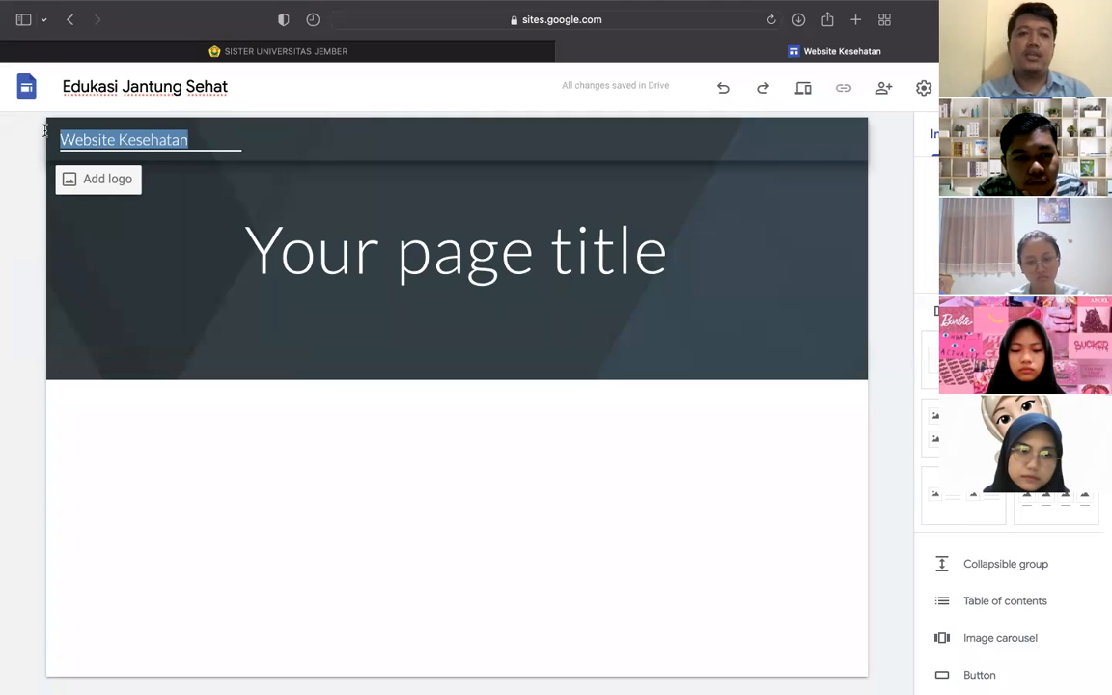
double_click(144, 141)
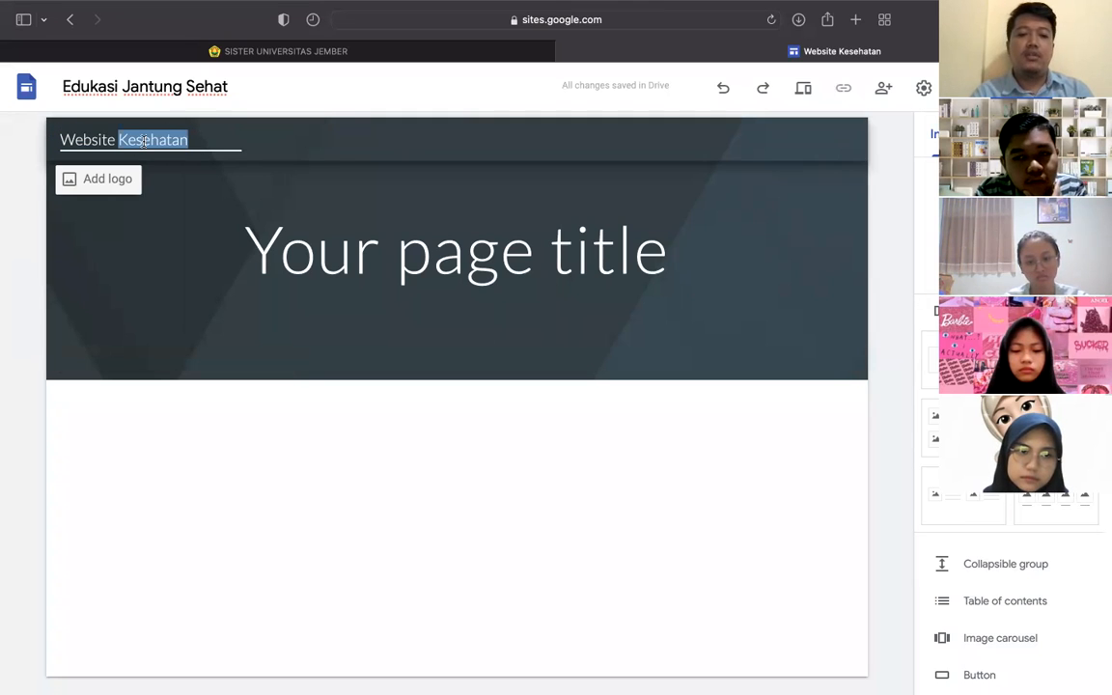
type("Edukasi Jantung Sehata")
key("BackSpace")
type("untuk Manula")
left_click(275, 92)
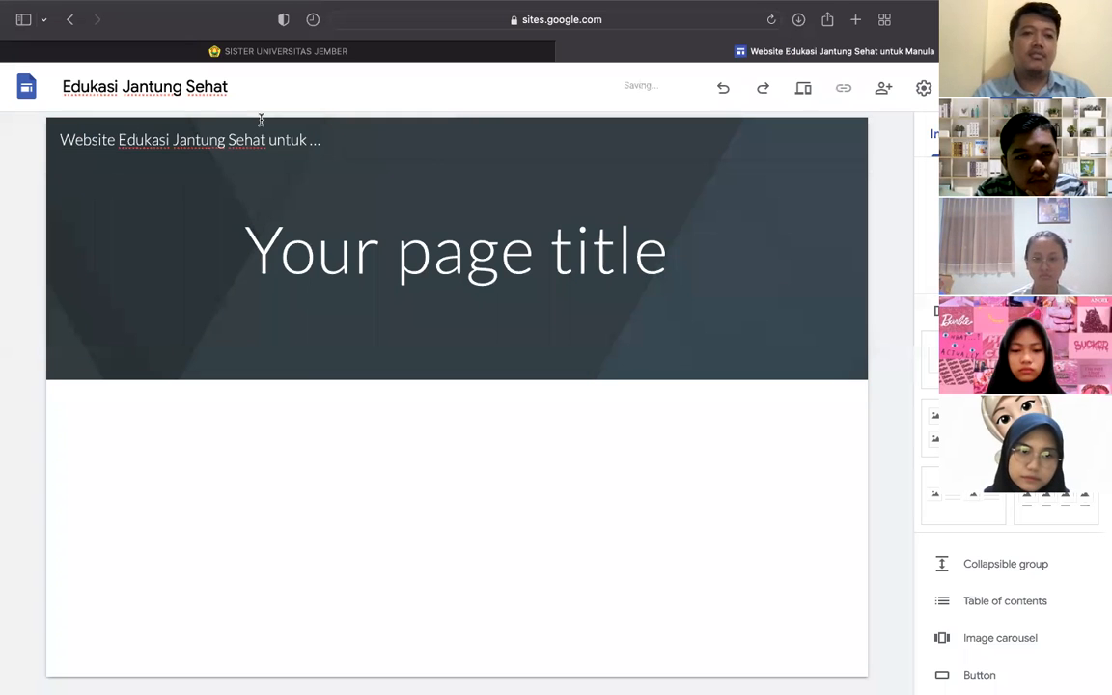
- Delete the words 'untuk' and 'Website' so the header reads Edukasi Jantung Sehat Manula
left_click(303, 142)
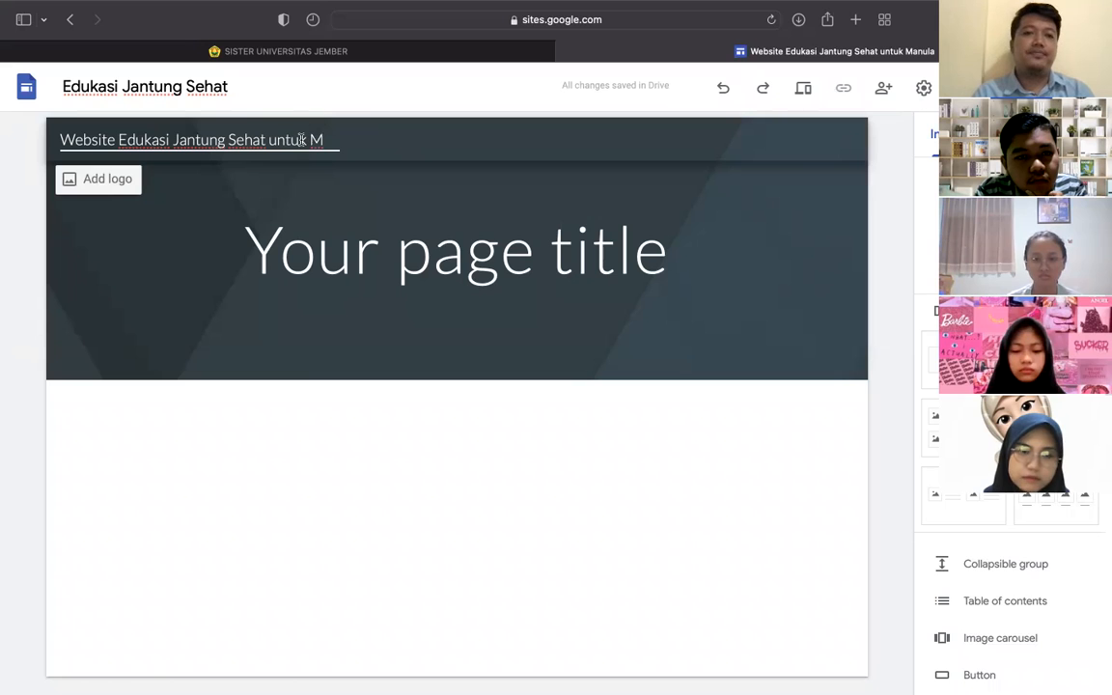
key("BackSpace")
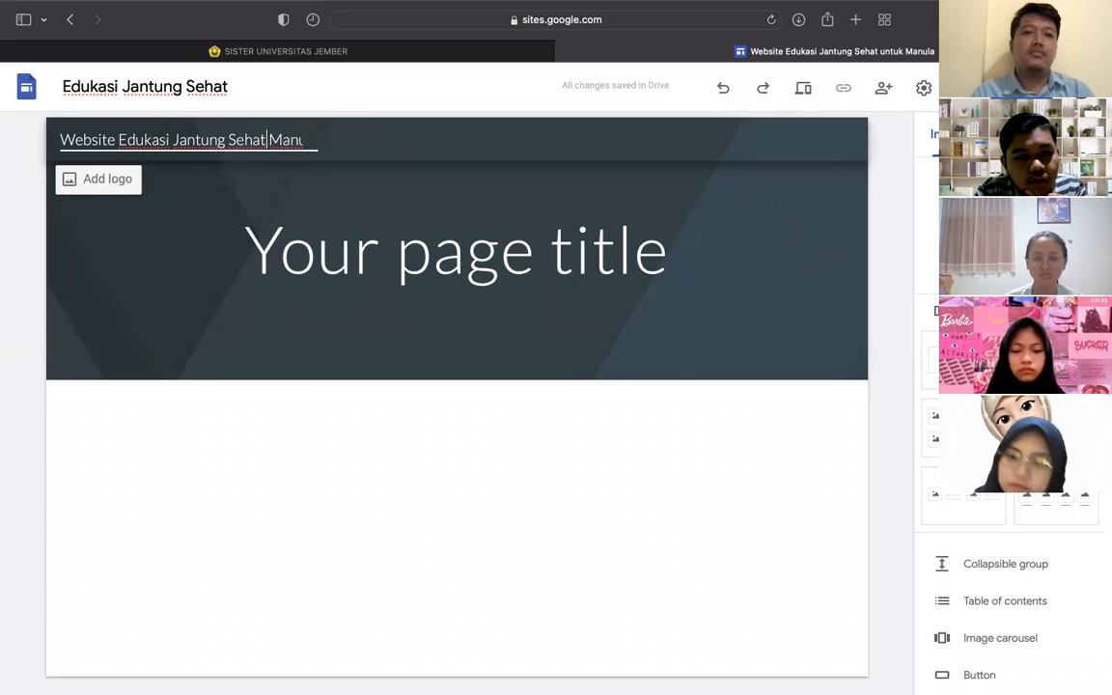
double_click(86, 136)
key("BackSpace")
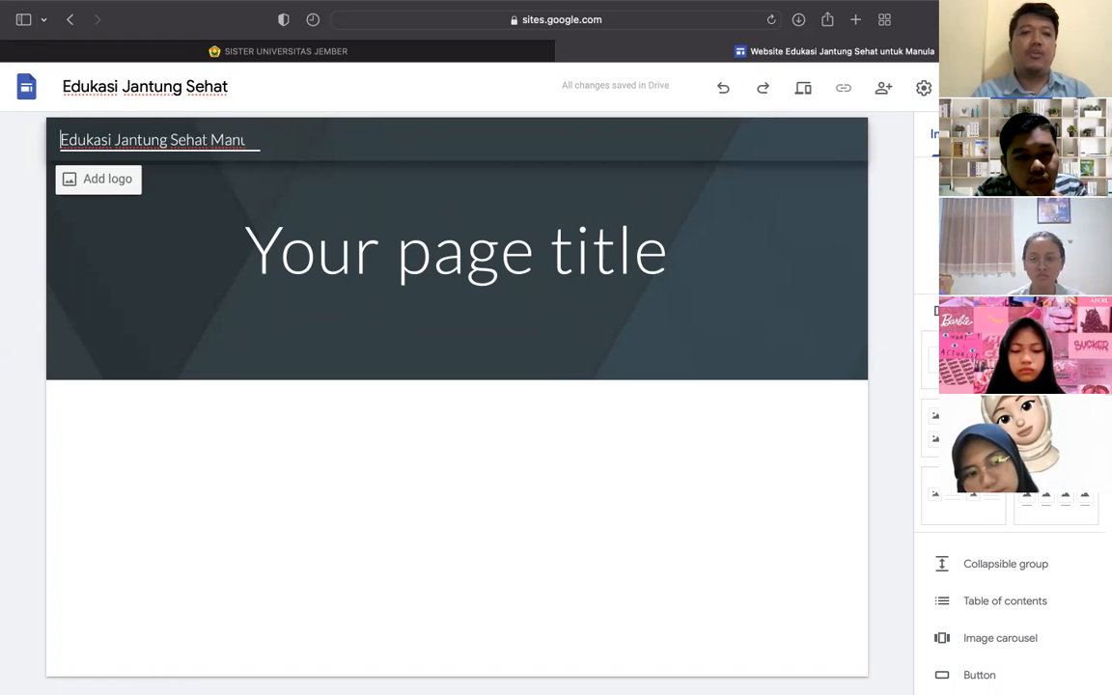
left_click(4, 174)
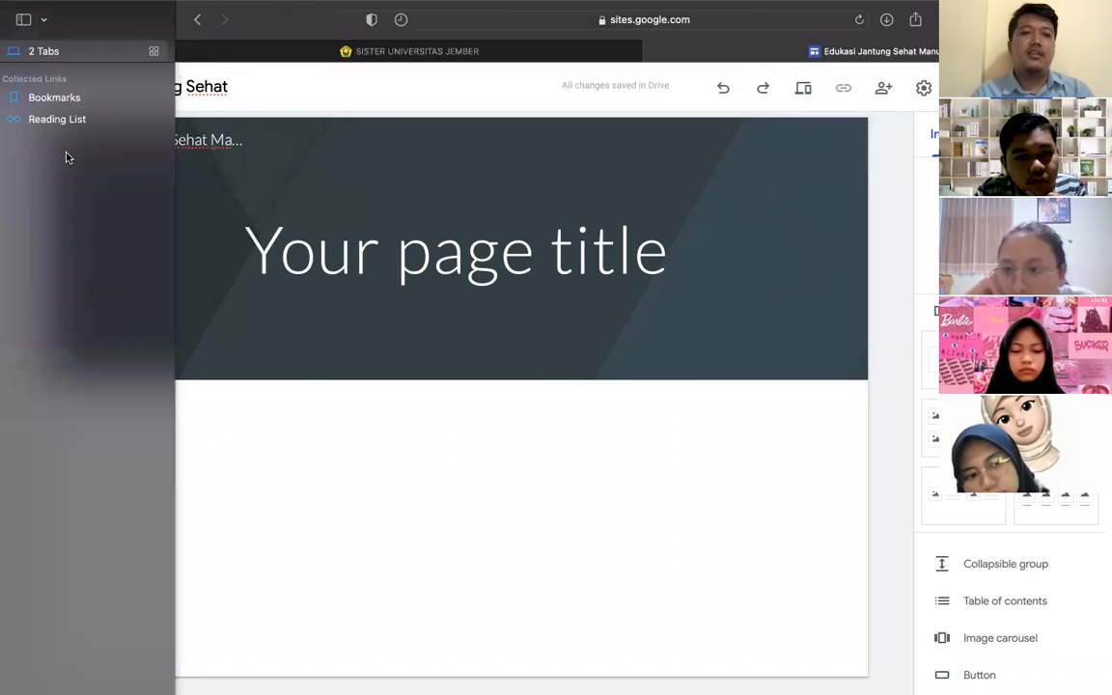
left_click(126, 86)
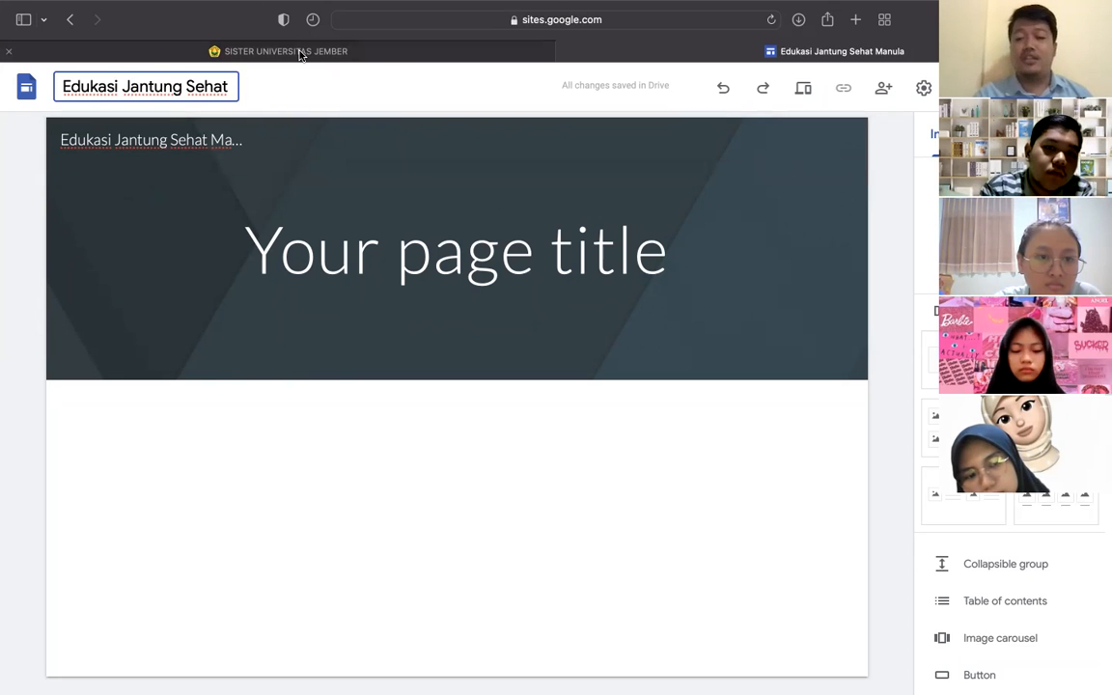
mouse_move(299, 53)
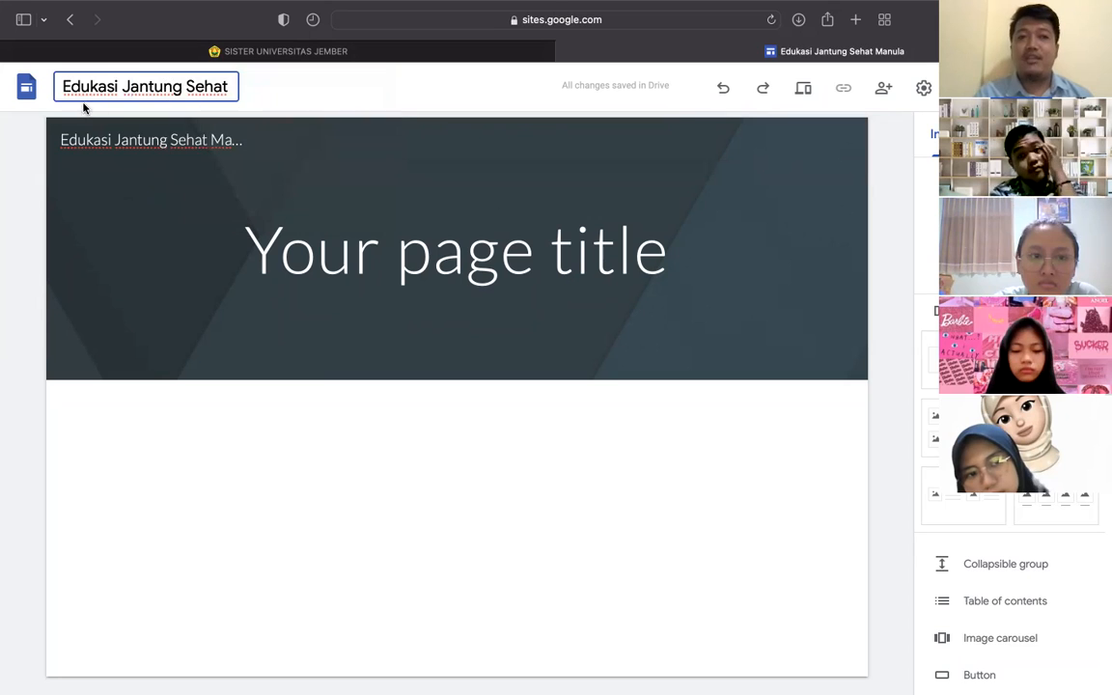
left_click_drag(63, 86, 251, 92)
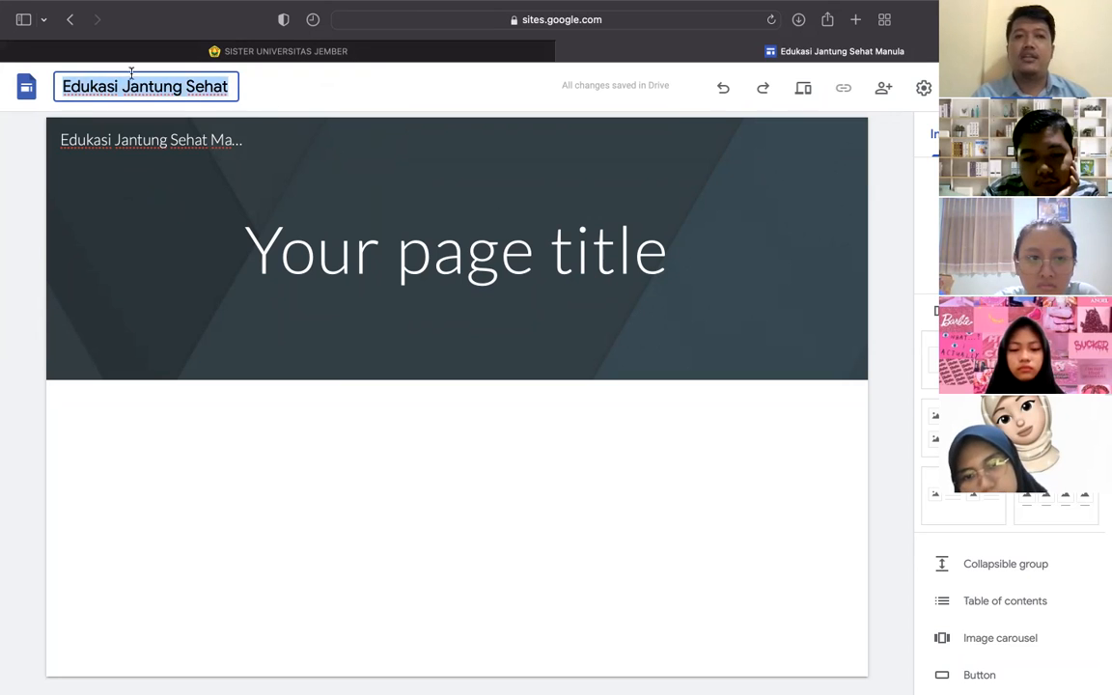
left_click(17, 157)
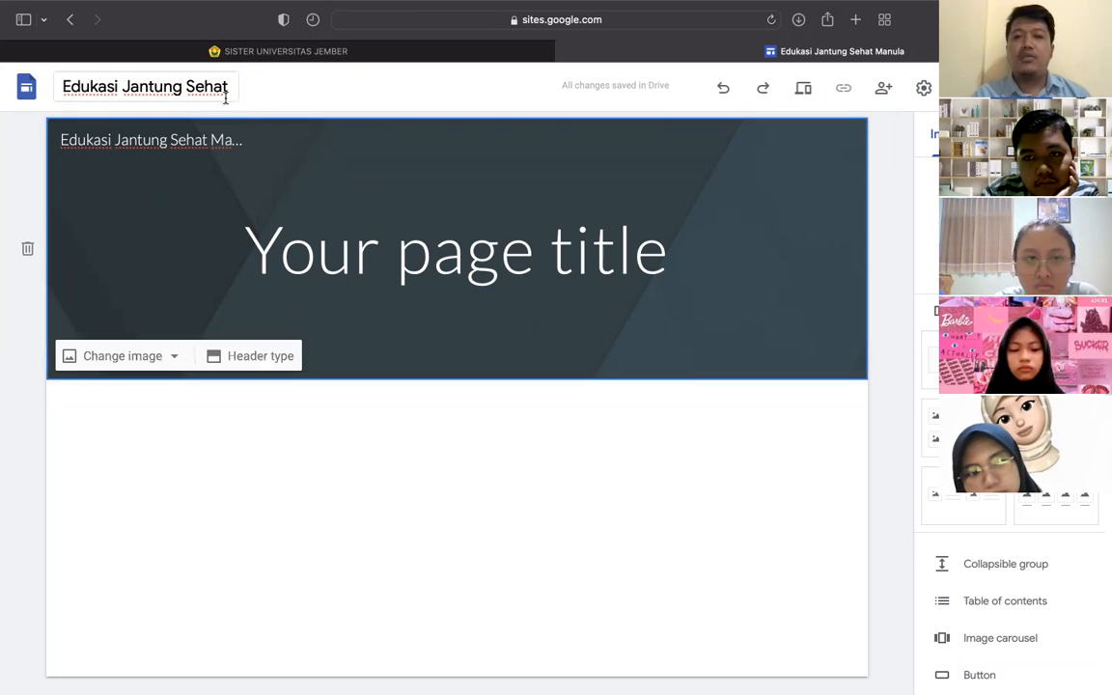
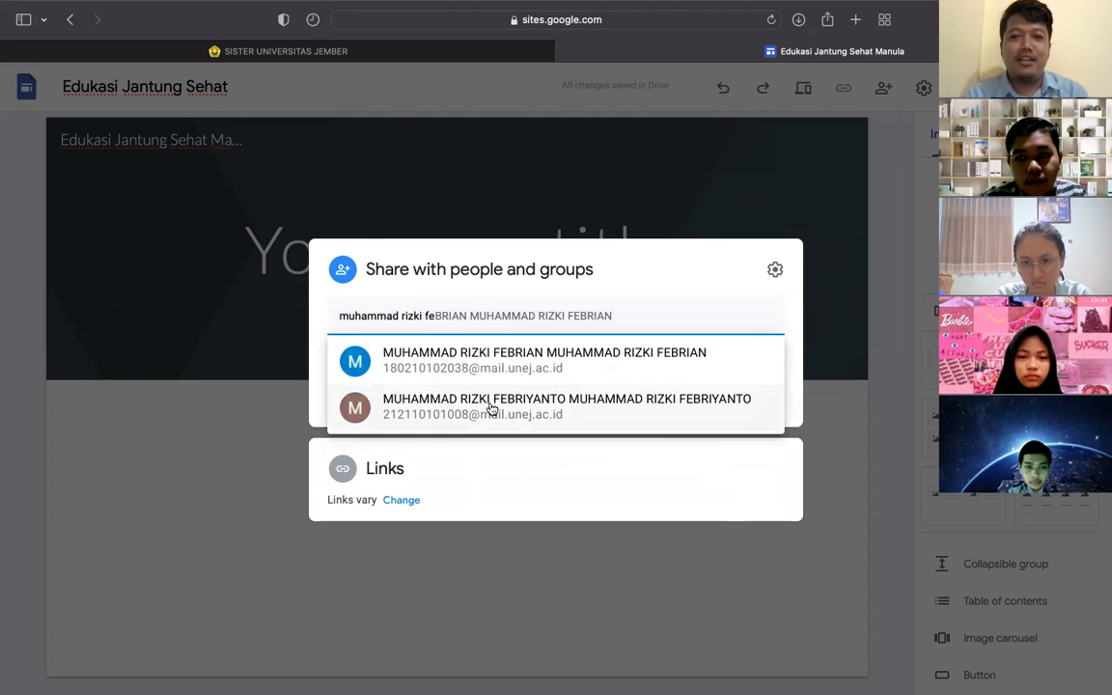
- Search for a collaborator by name, make Safari full screen, and close sharing without adding anyone
mouse_move(508, 412)
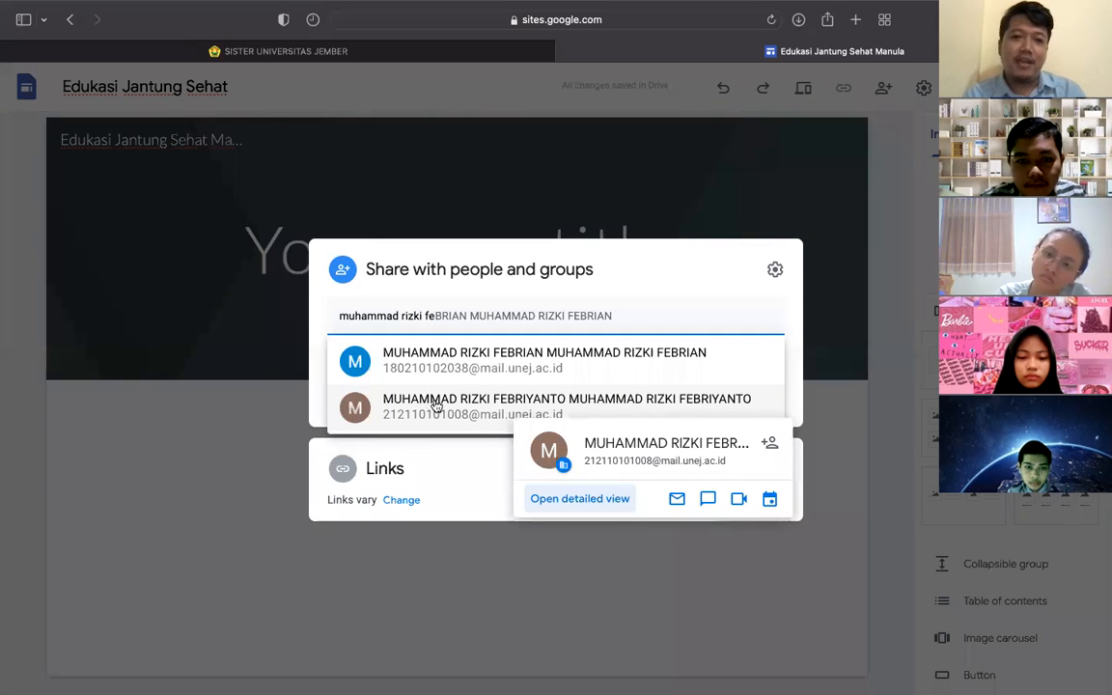
key("super+a")
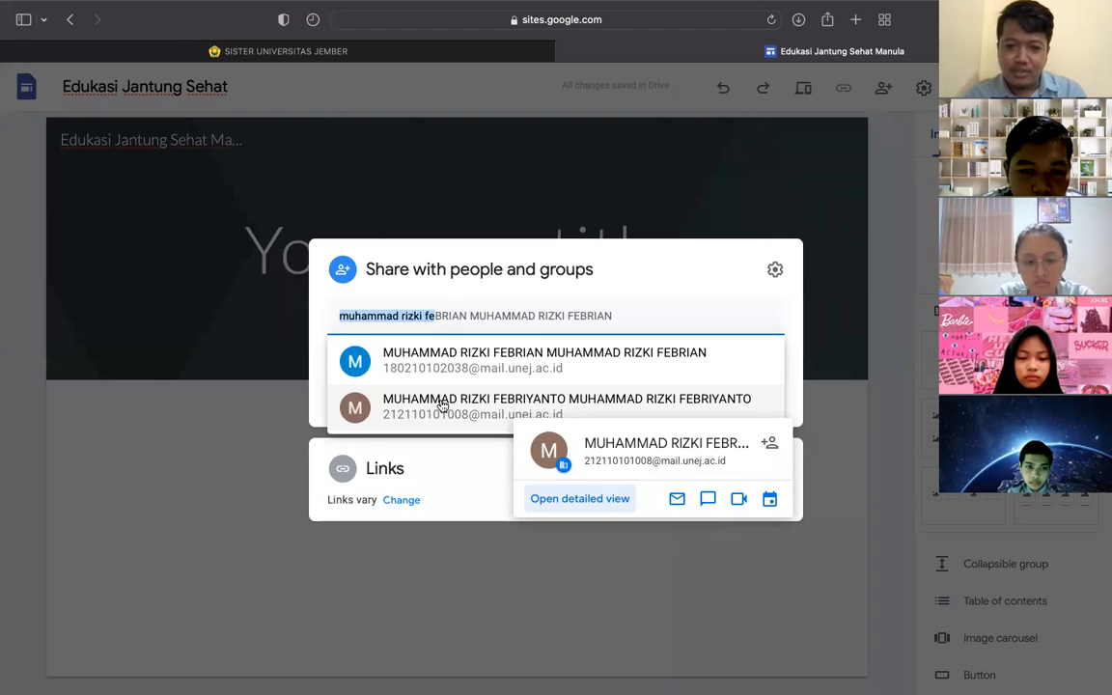
type("yessini")
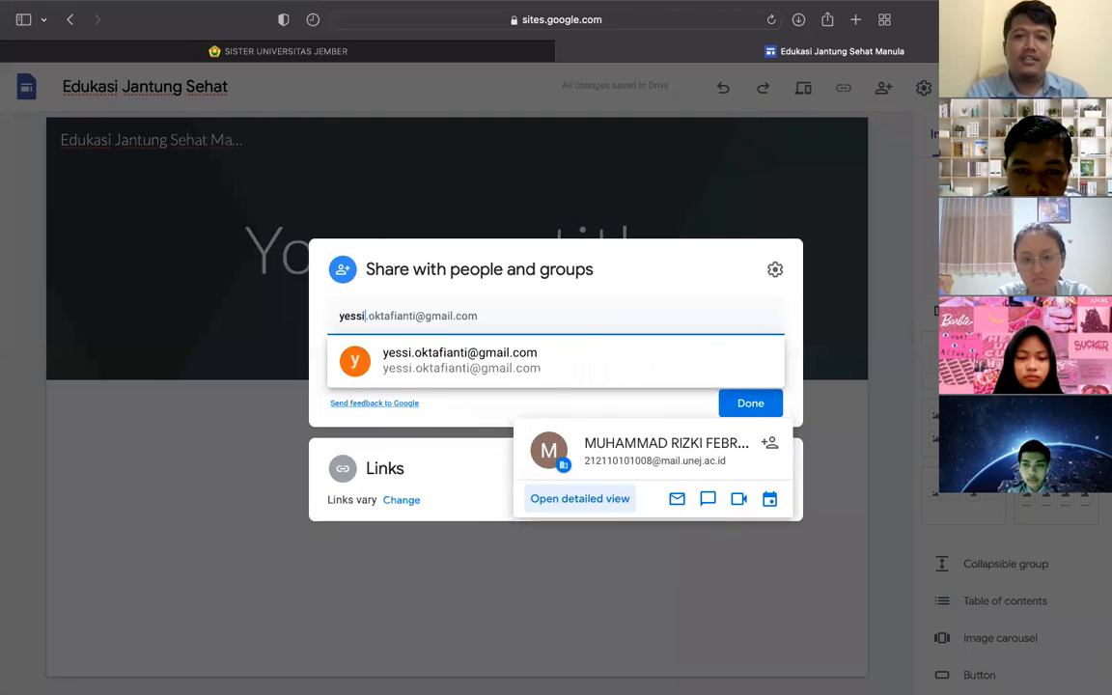
type("a")
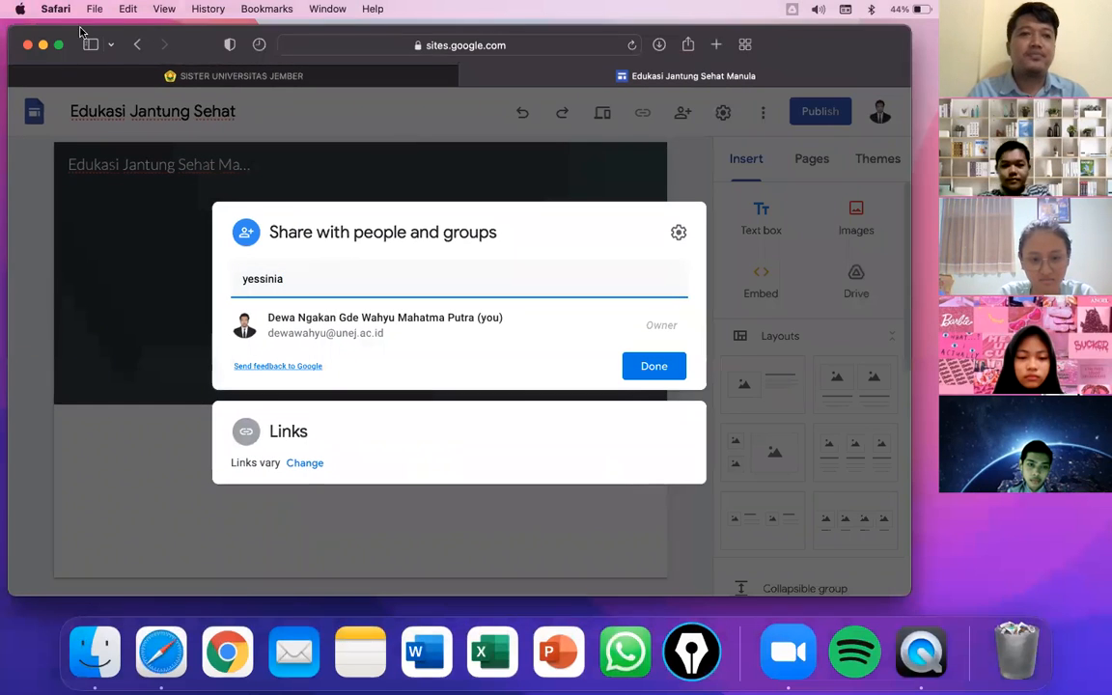
left_click(58, 49)
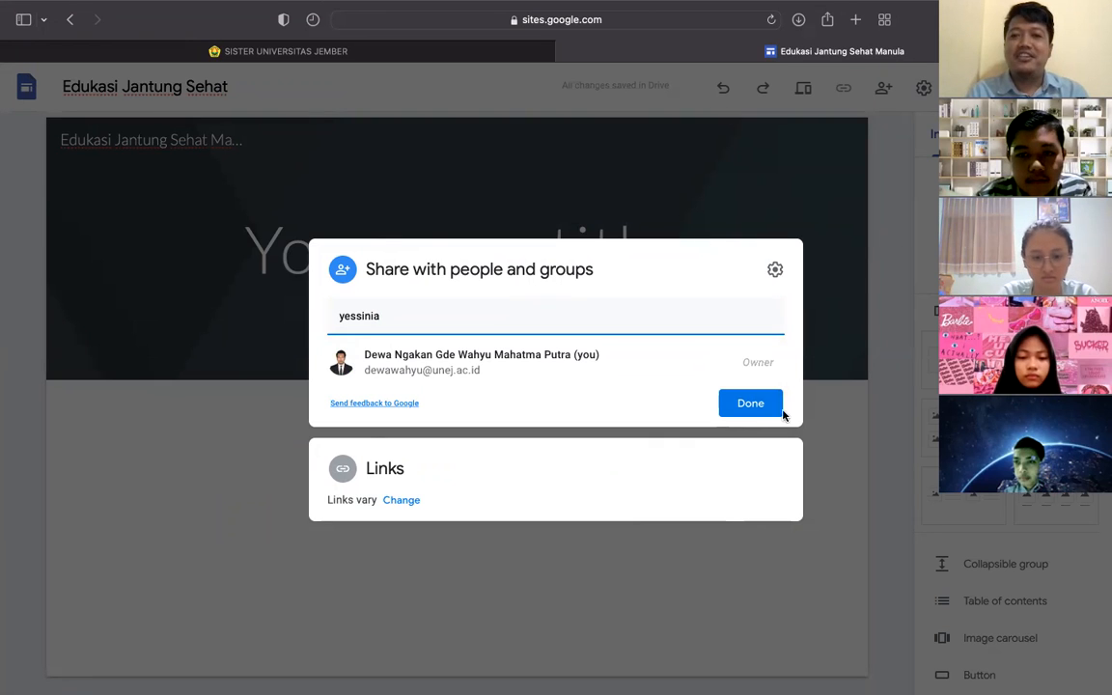
left_click(874, 281)
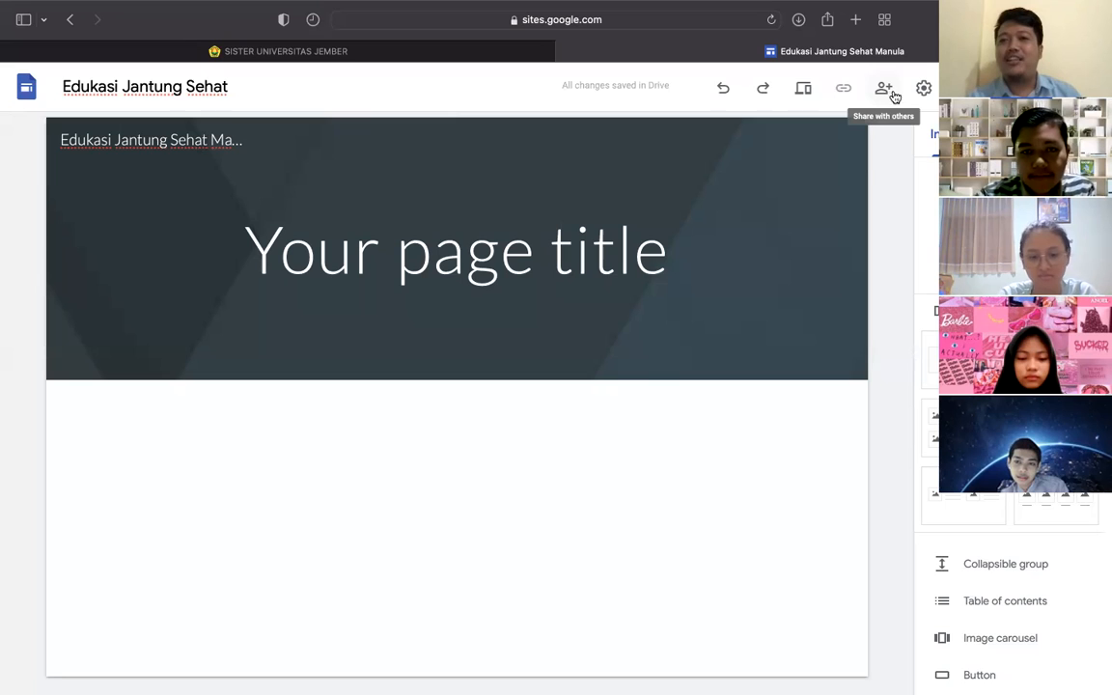
left_click(923, 89)
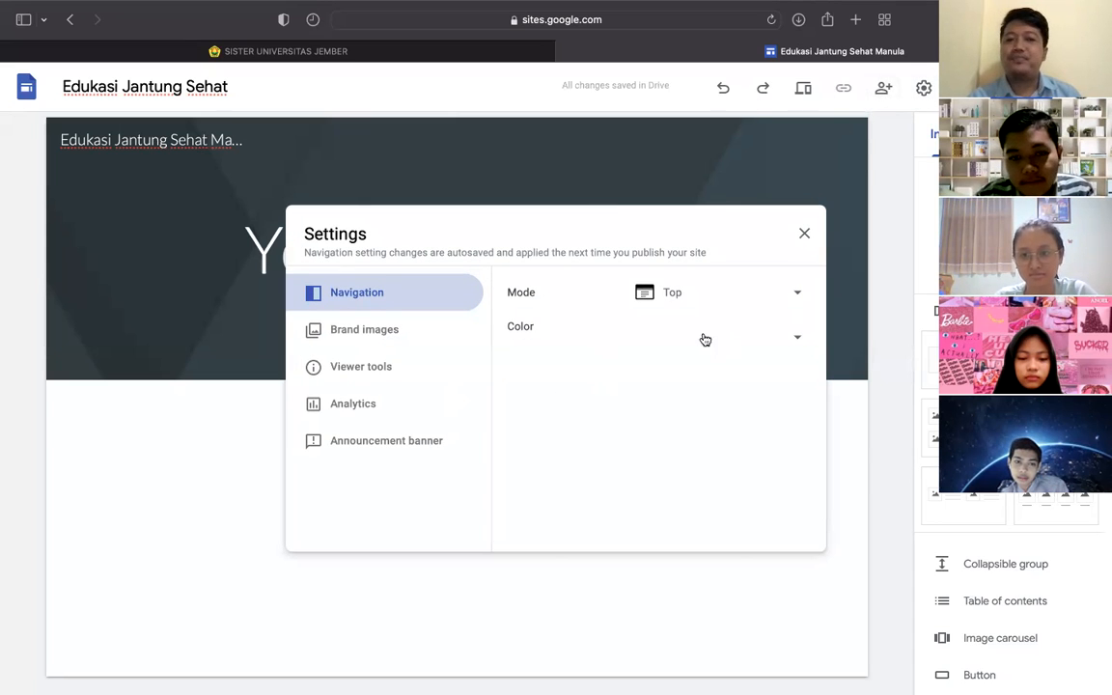
left_click(334, 403)
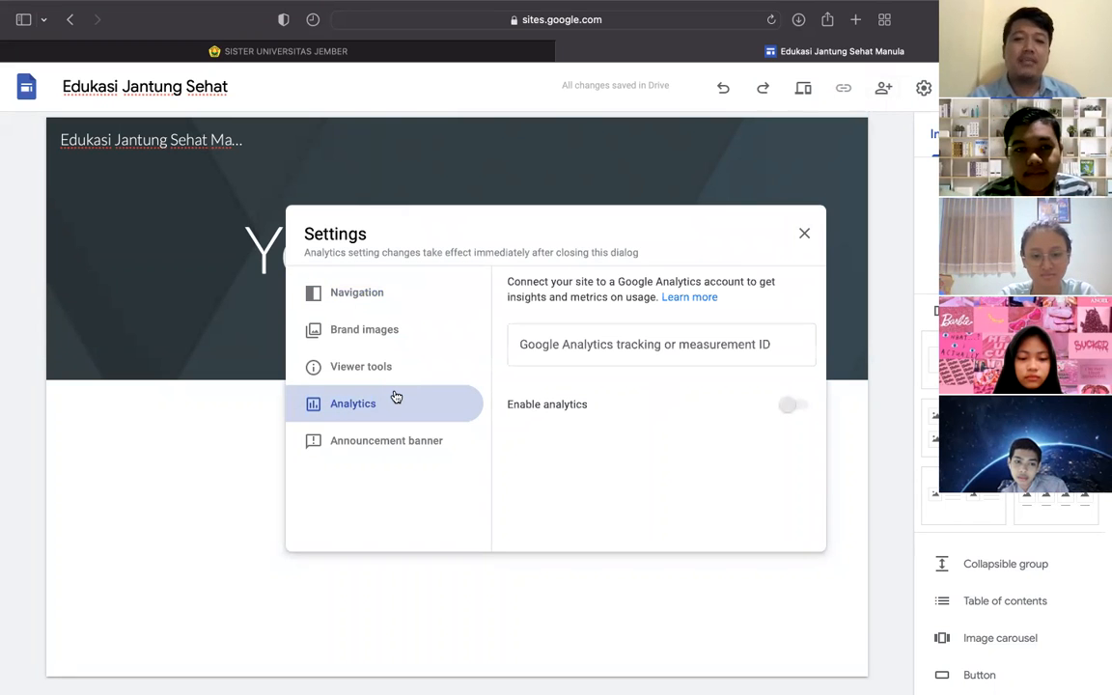
left_click(804, 234)
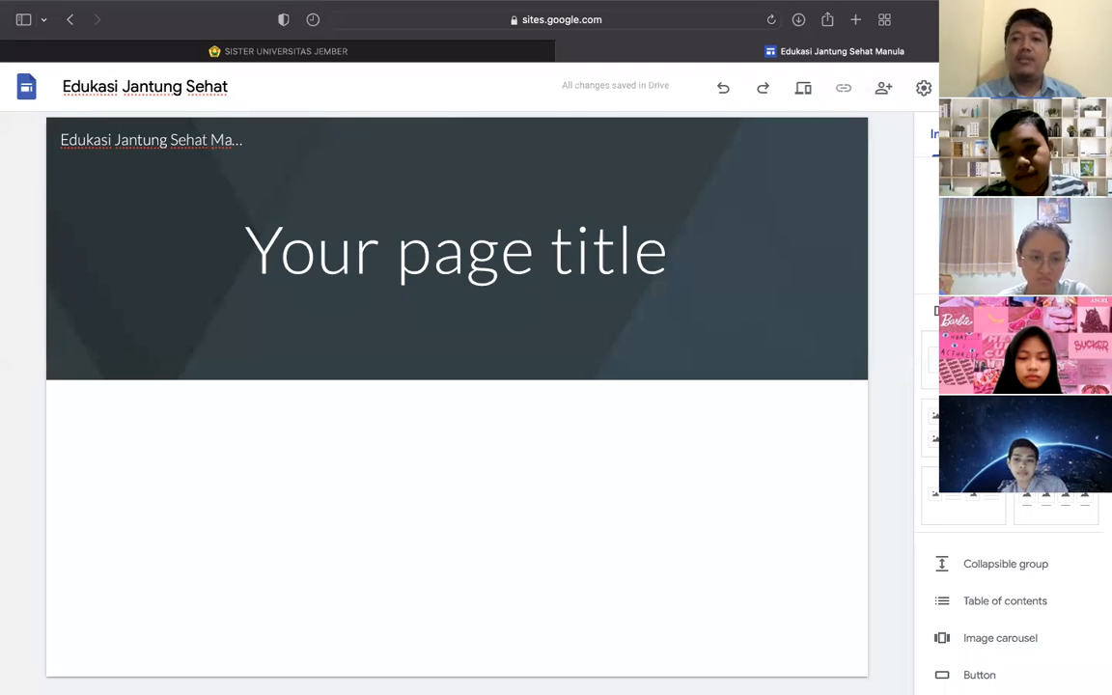
- Set the site's web address to edukasijantung in the Publish settings
left_click(1016, 88)
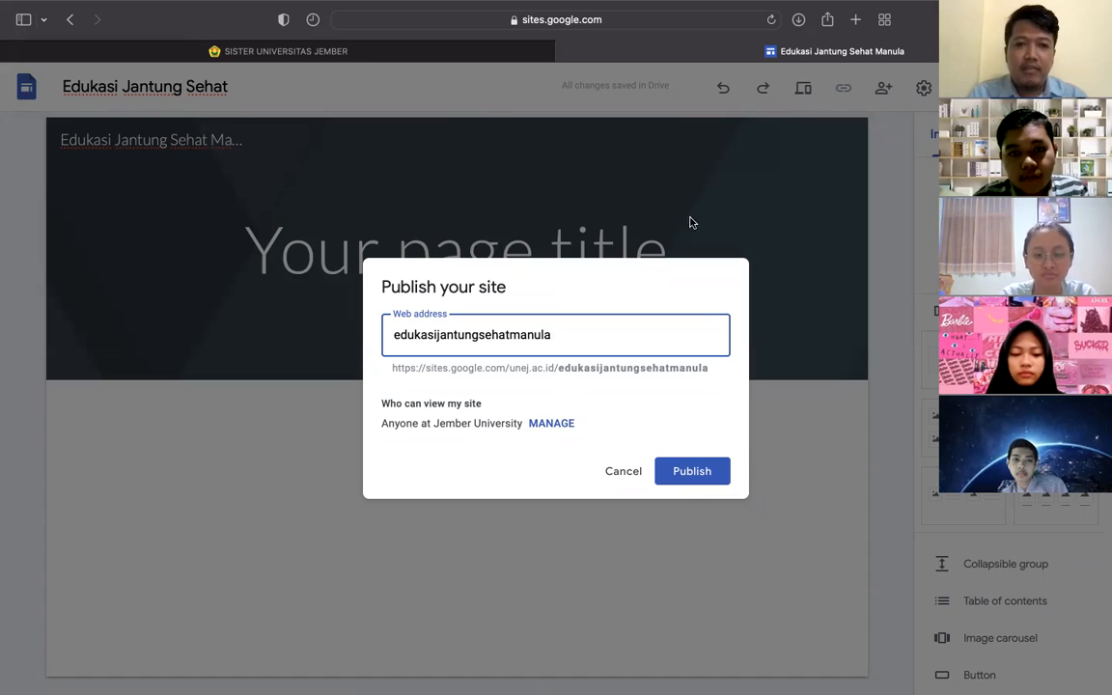
double_click(519, 333)
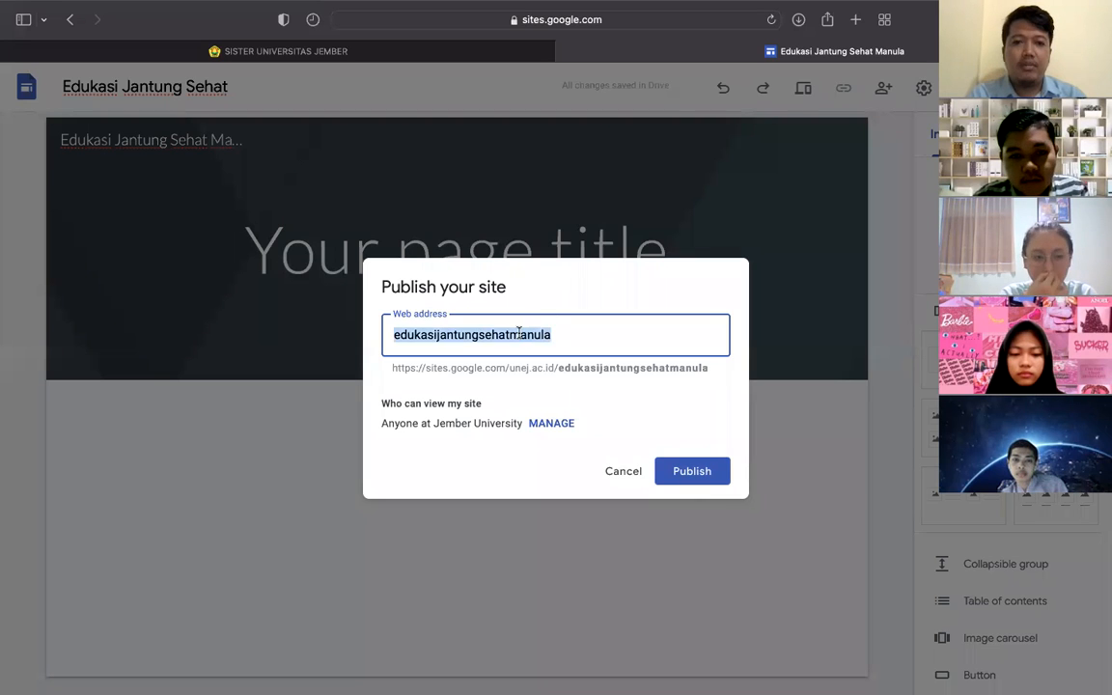
type("eduka")
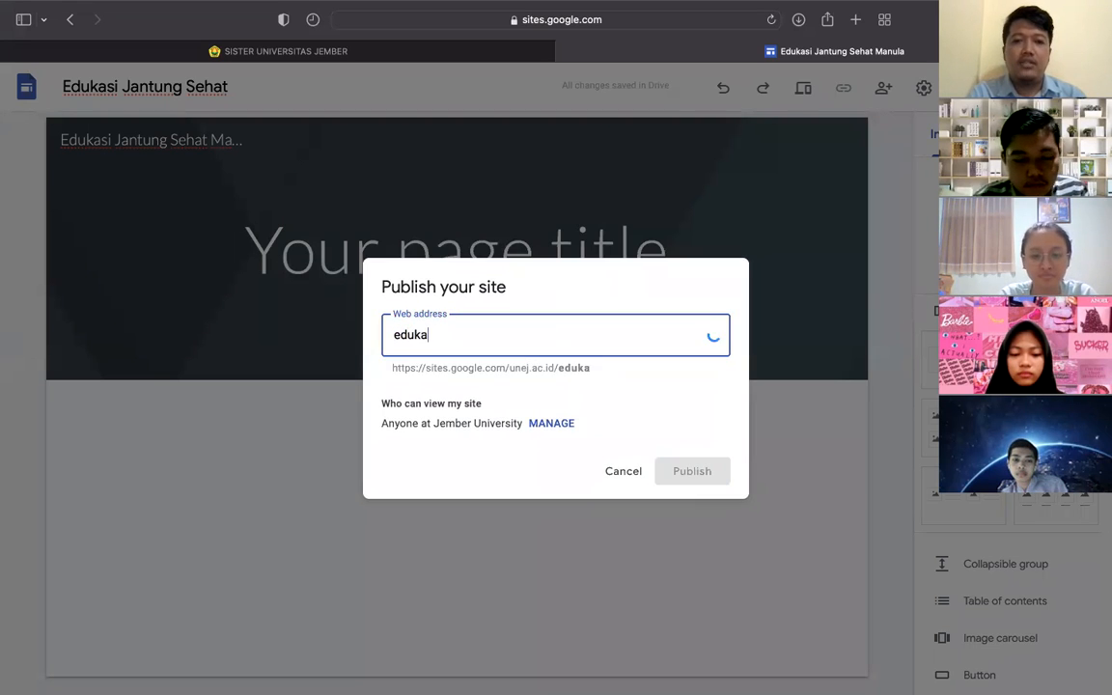
type("sijantung")
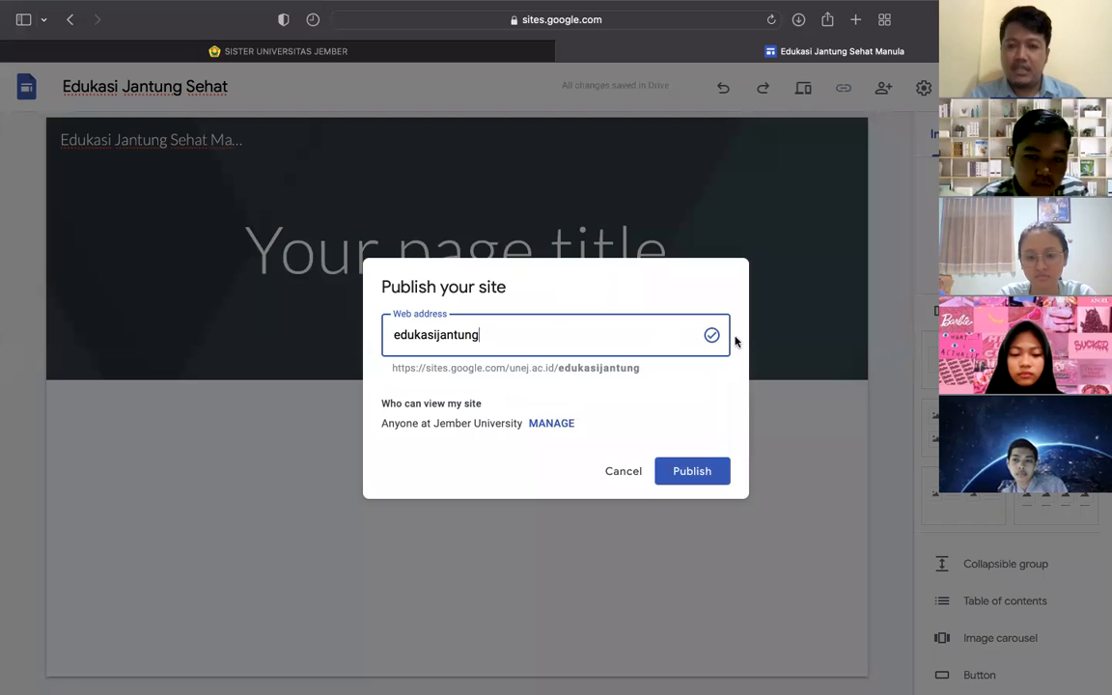
left_click_drag(392, 375, 639, 372)
left_click(639, 370)
right_click(642, 370)
left_click(391, 368)
left_click_drag(387, 374, 640, 367)
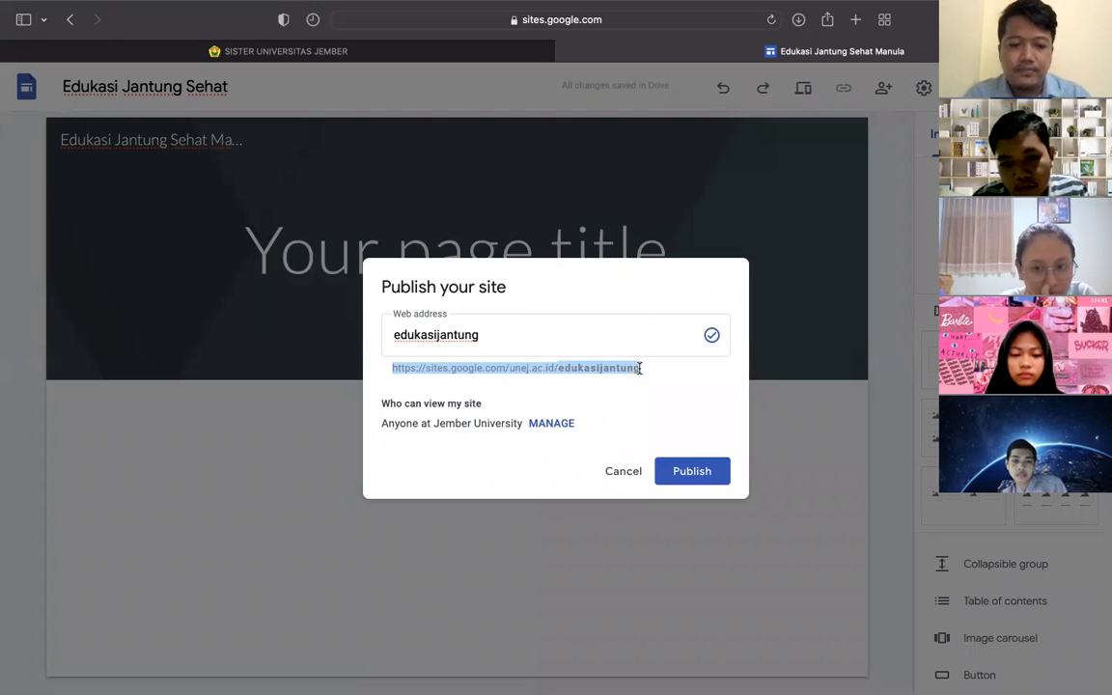
key("ctrl+Left")
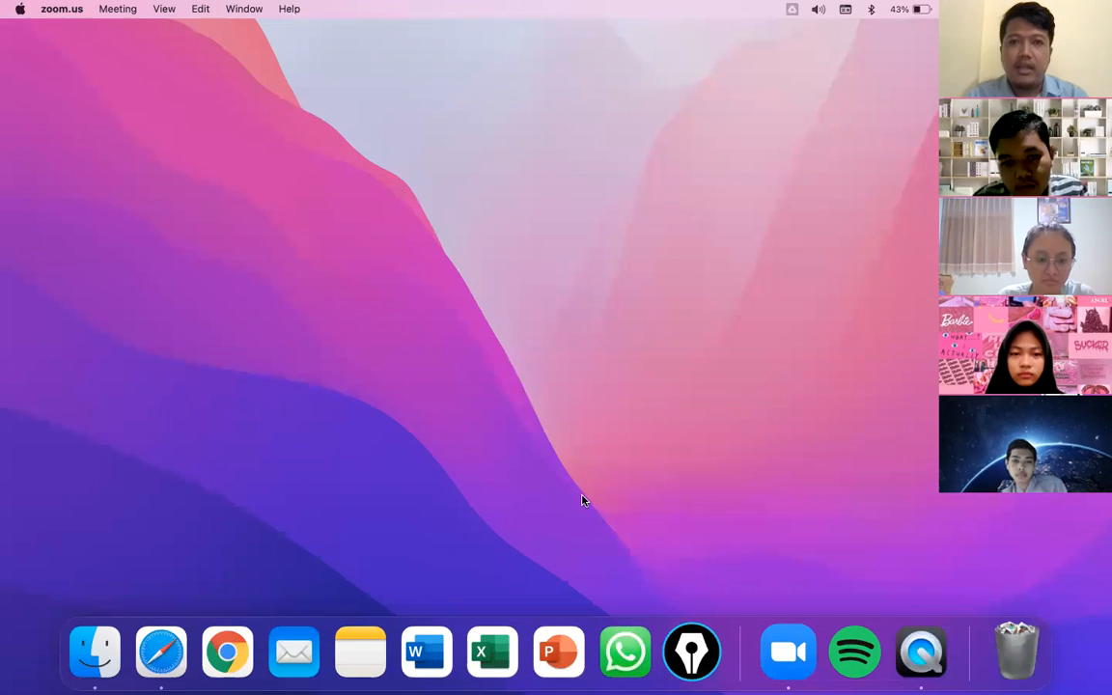
- Return from the macOS desktop to full-screen Safari showing the edukasijantung publish settings
key("ctrl+Right")
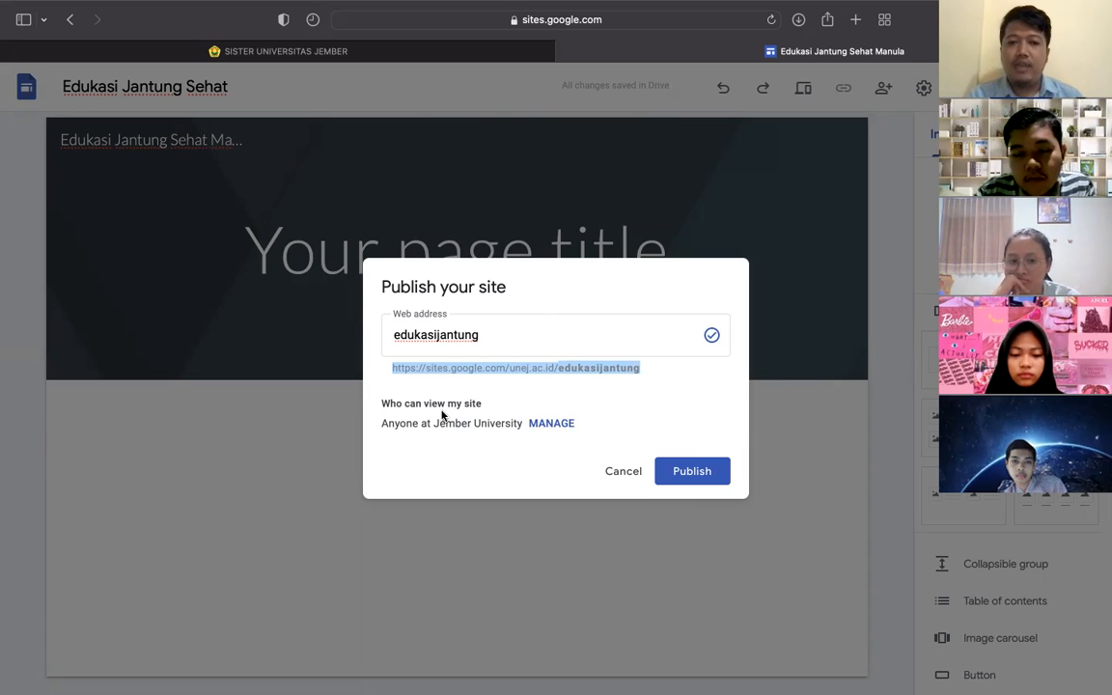
- Highlight the text about who can view the site, then close the publish settings
left_click_drag(384, 411, 478, 408)
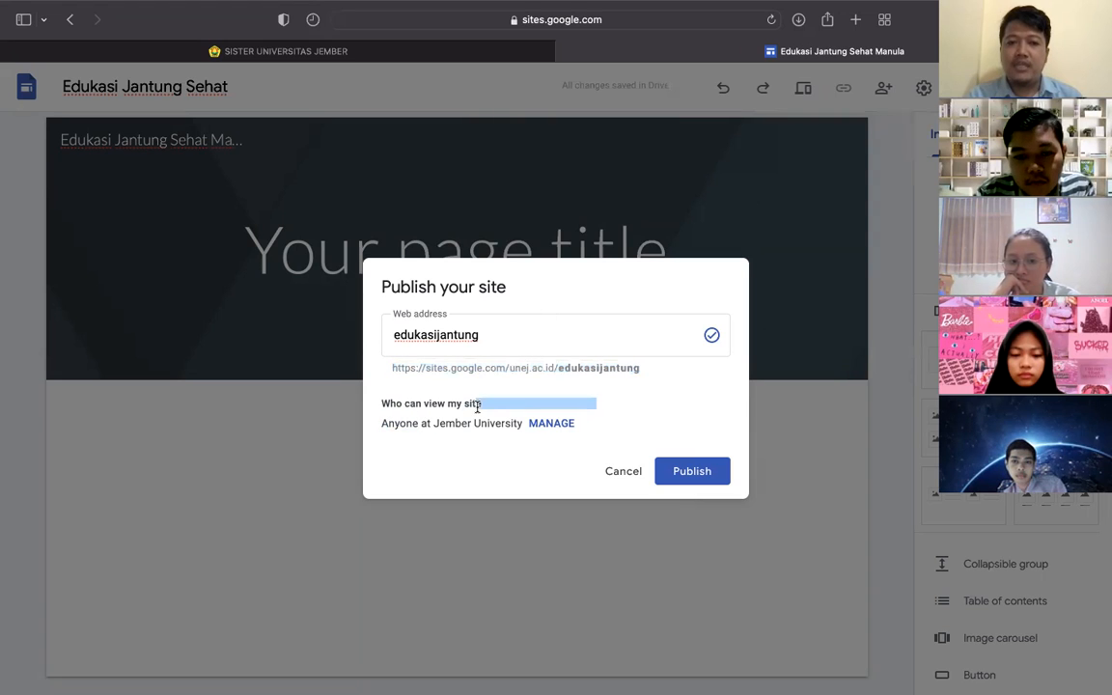
left_click(393, 420)
left_click_drag(378, 422, 443, 432)
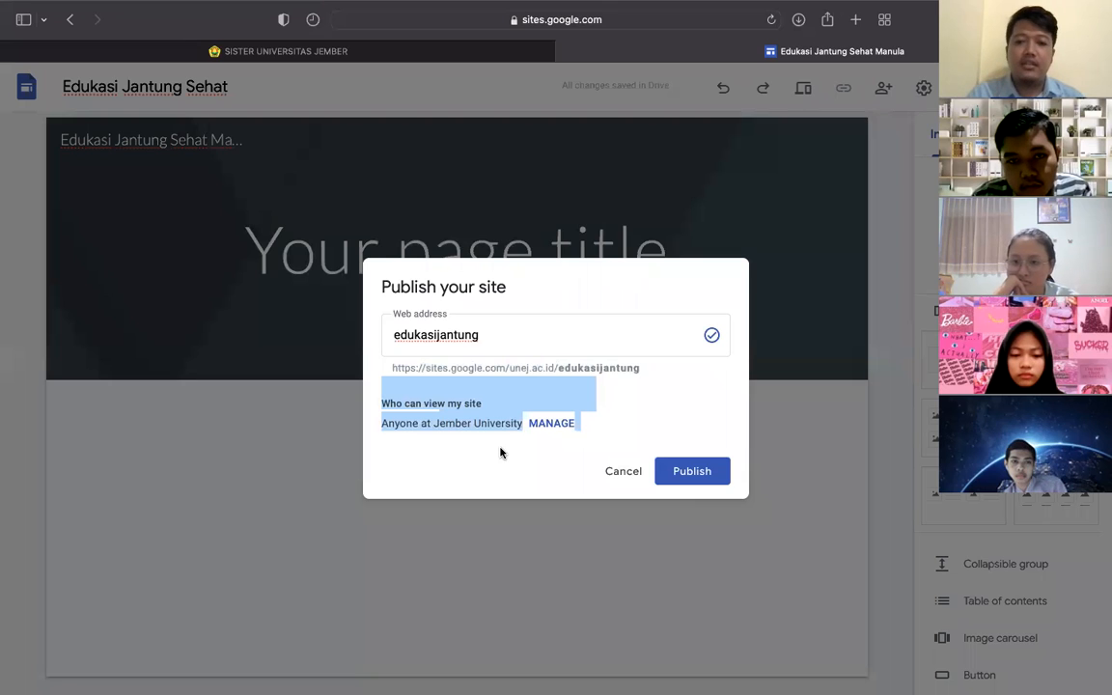
left_click(550, 424)
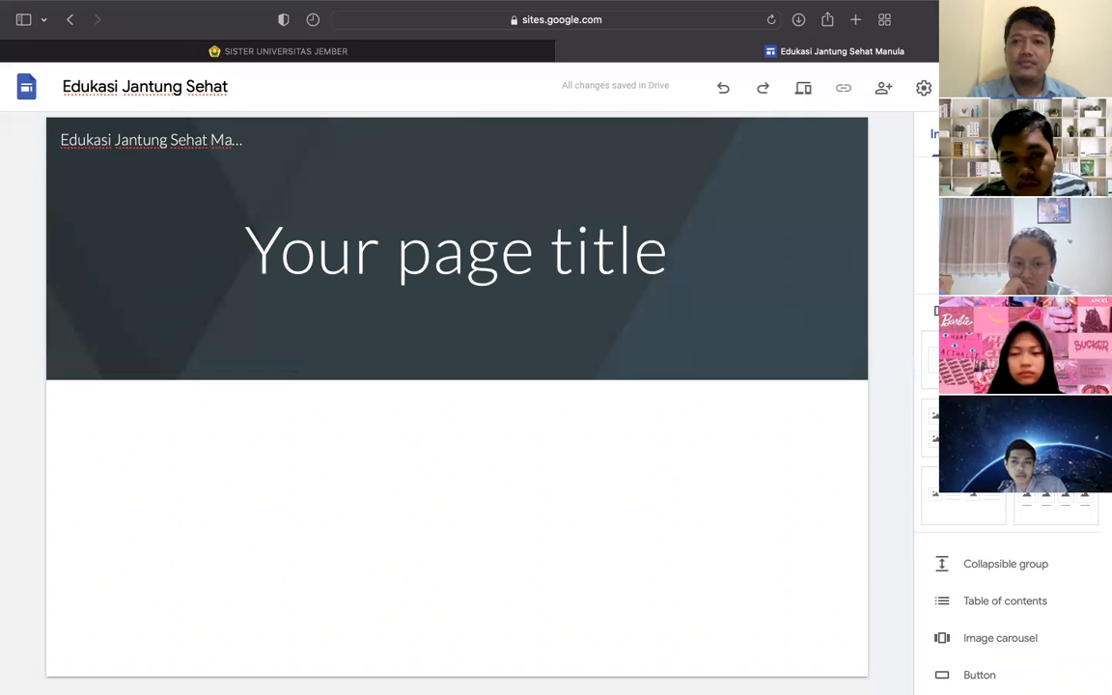
- Reopen Publish and open its 'Who can view my site' MANAGE sharing settings
left_click(996, 87)
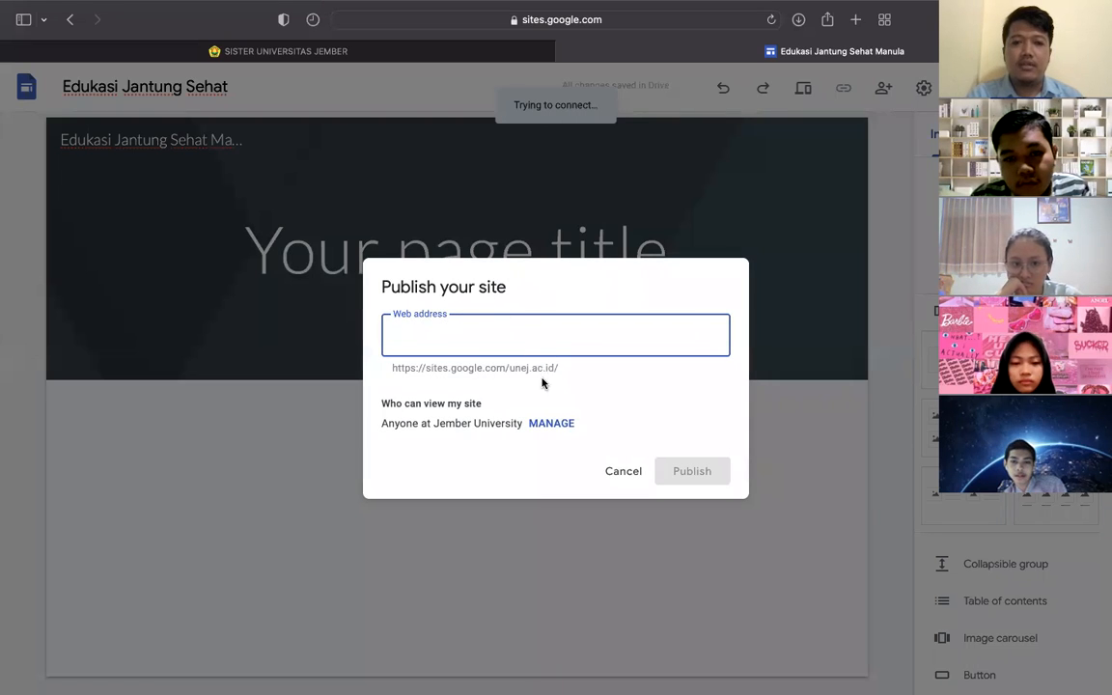
left_click(619, 471)
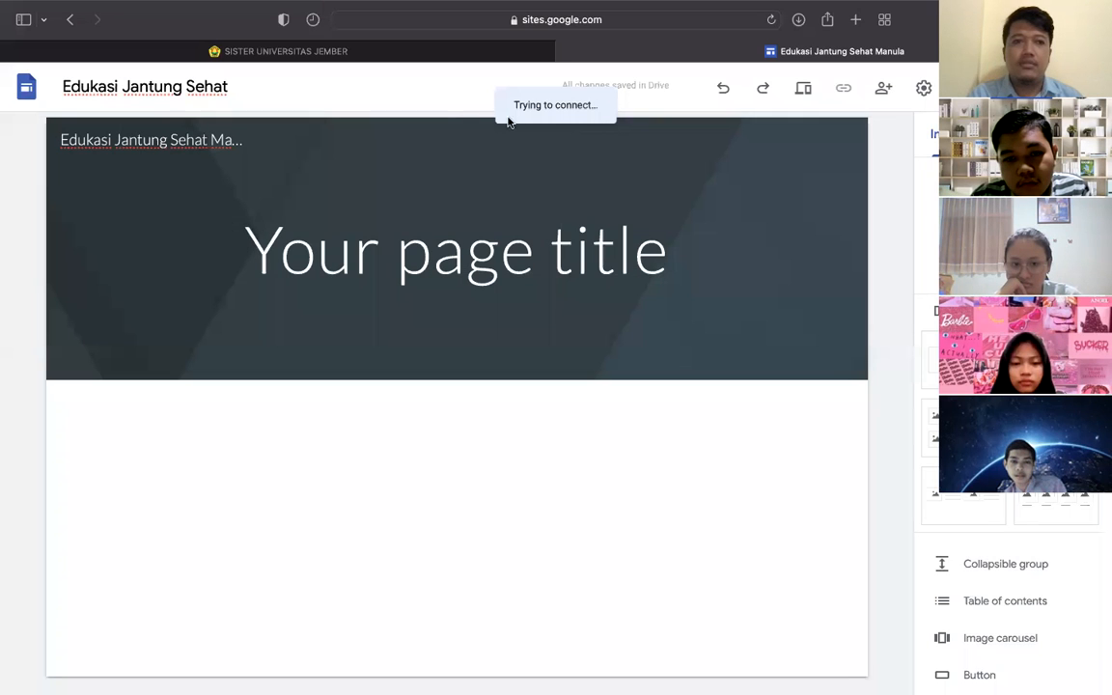
left_click(883, 88)
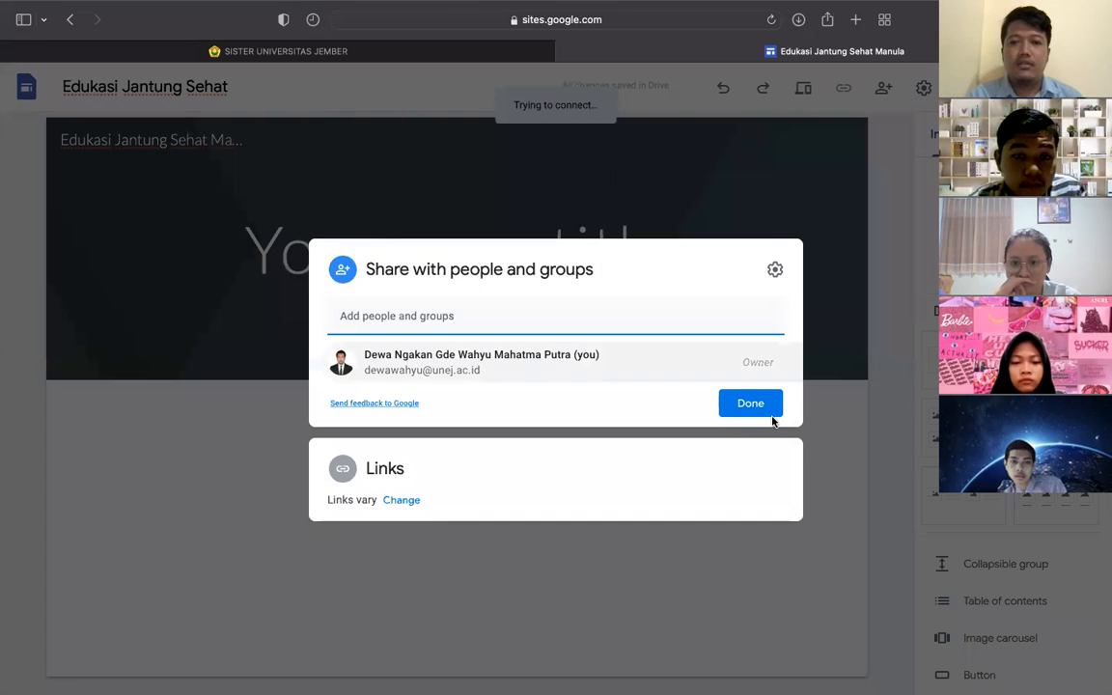
left_click(847, 451)
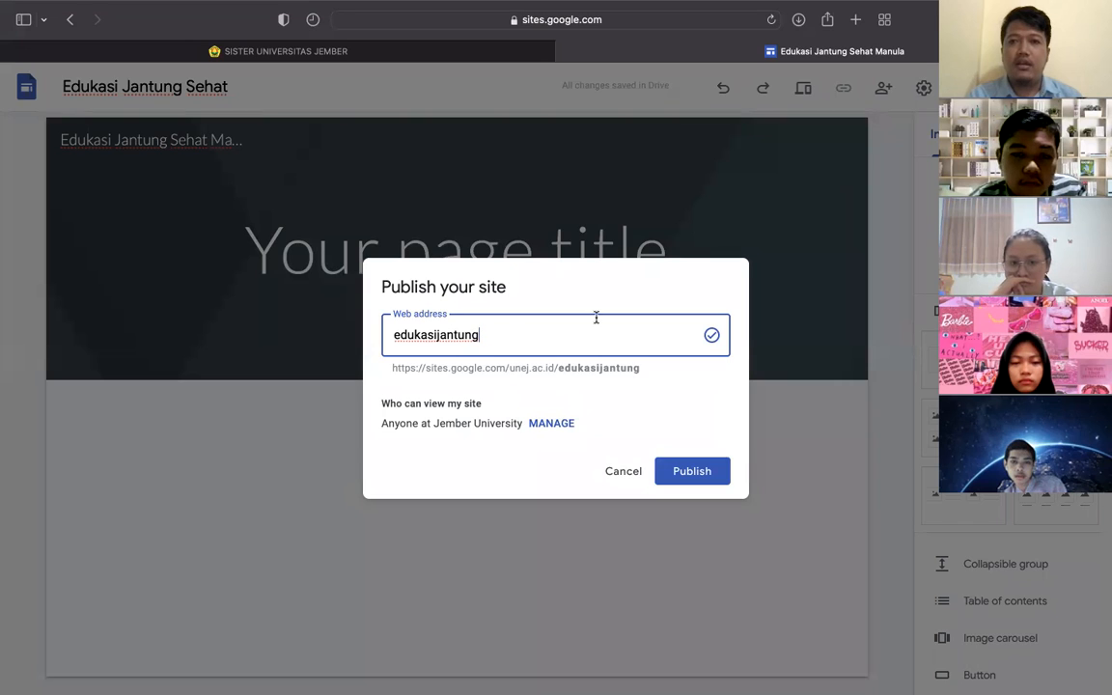
left_click(556, 424)
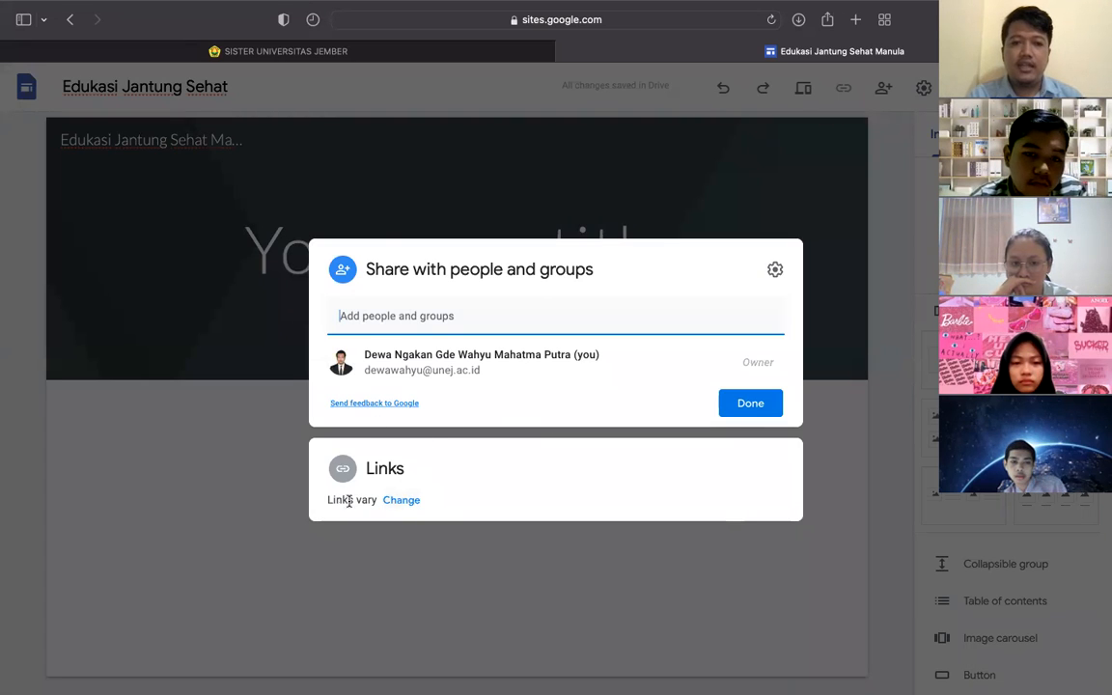
- Change the published site link from Jember University to Public, leaving the draft Restricted
left_click(401, 500)
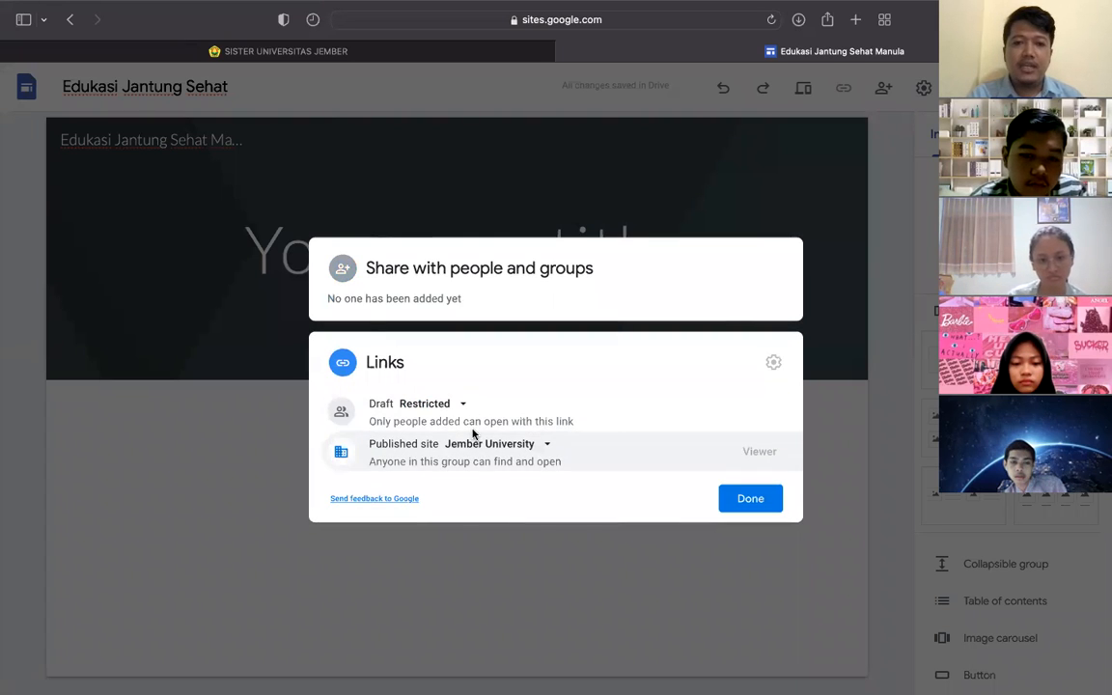
left_click(546, 446)
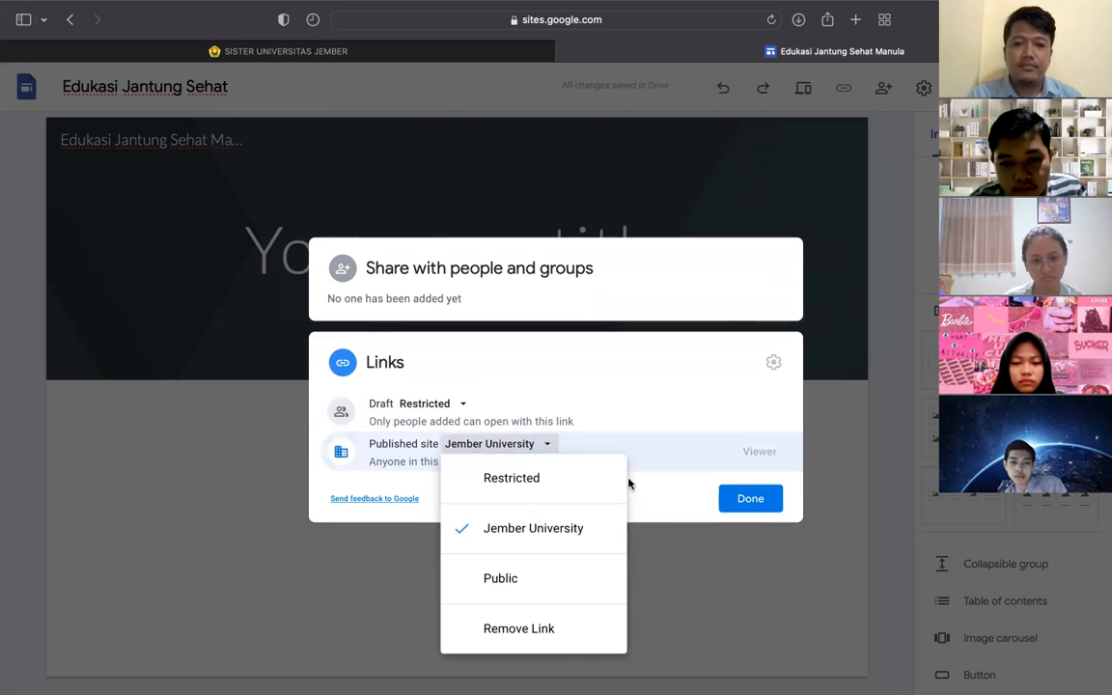
left_click(528, 577)
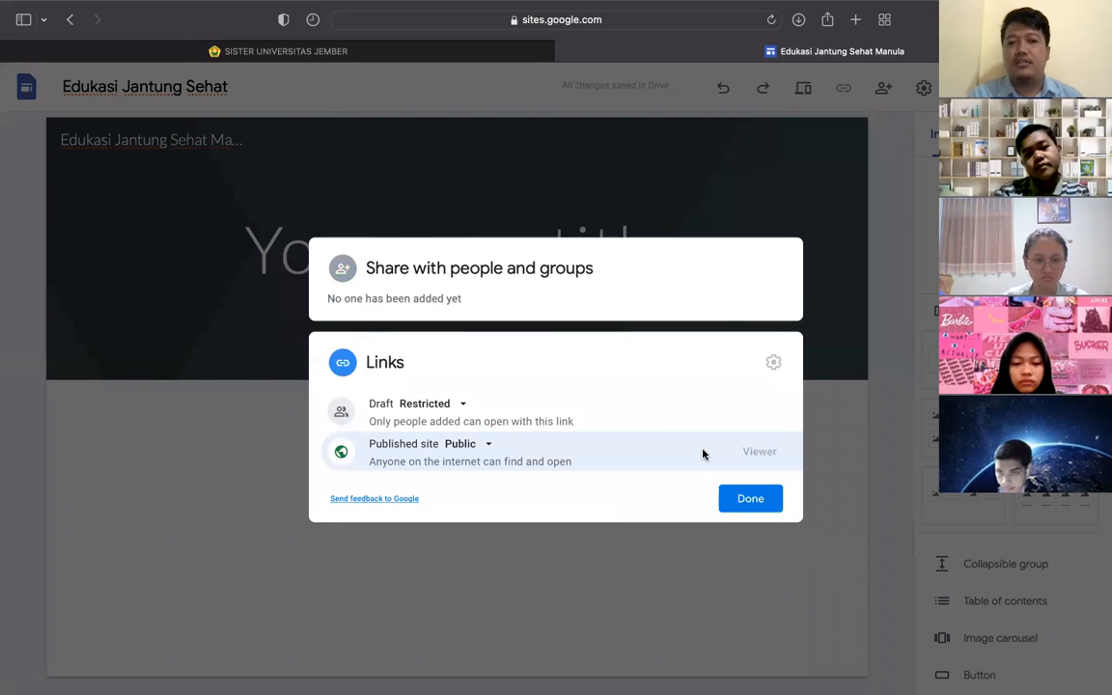
right_click(491, 444)
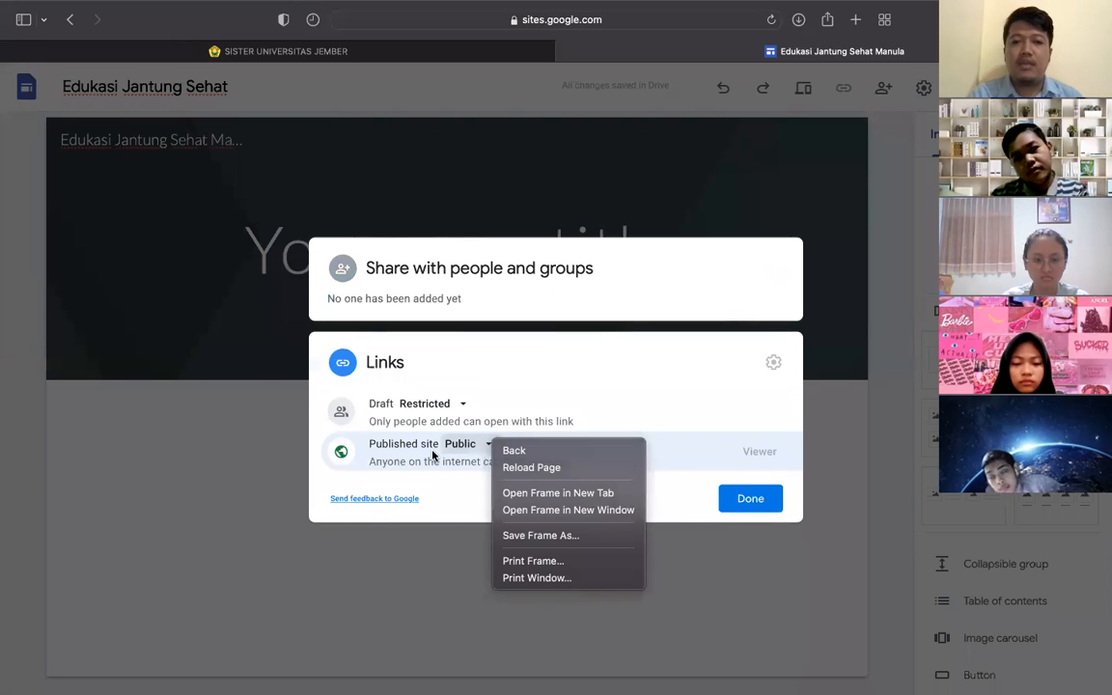
left_click(471, 444)
left_click(475, 449)
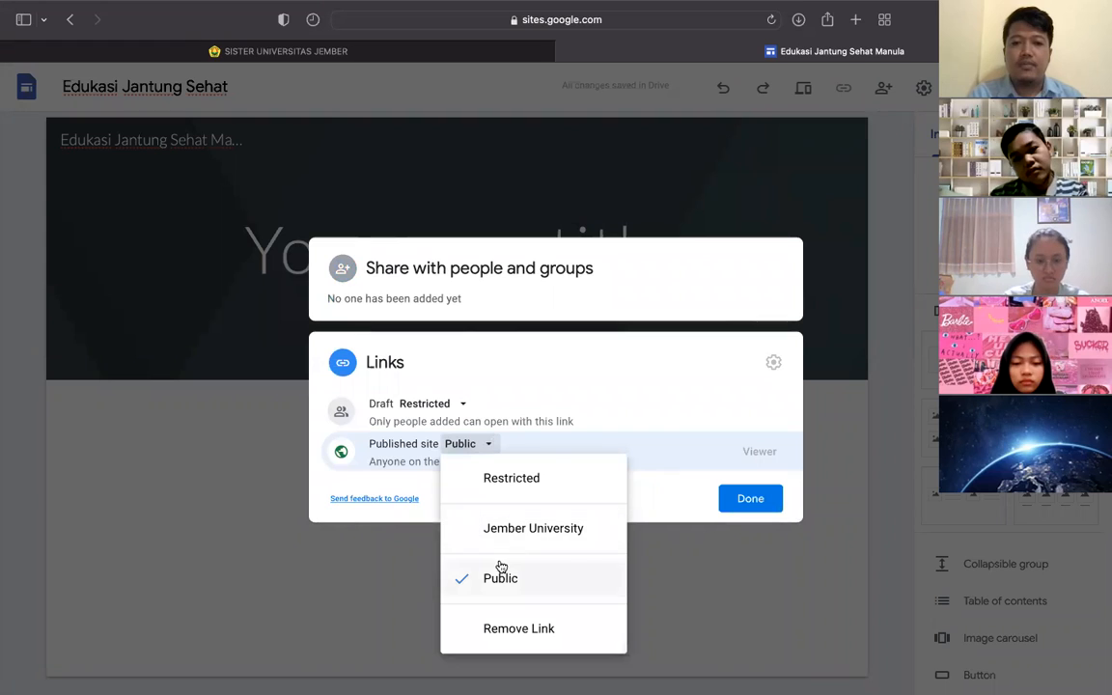
left_click(648, 510)
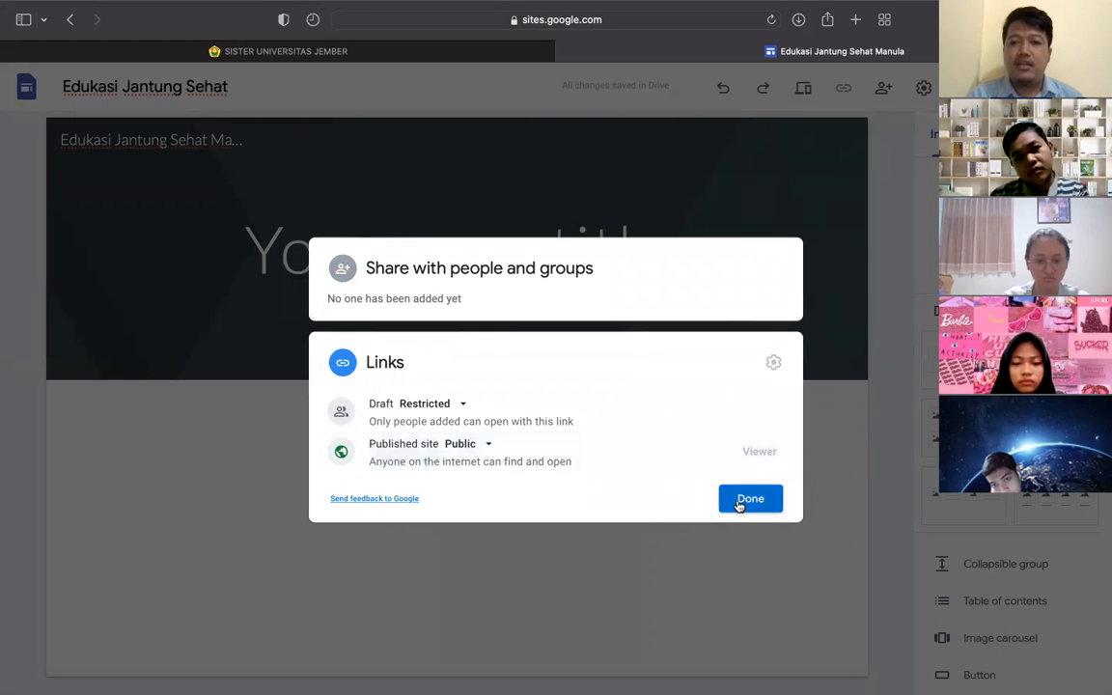
left_click(739, 501)
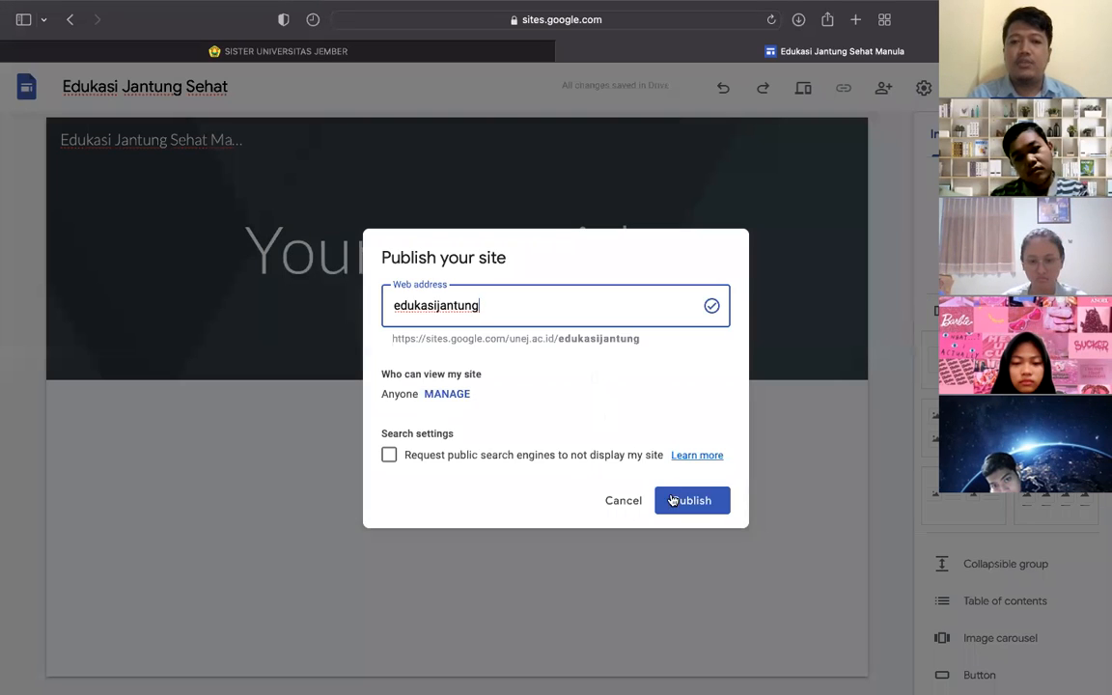
- Publish Edukasi Jantung Sehat at the edukasijantung address and wait for it to finish
left_click(677, 502)
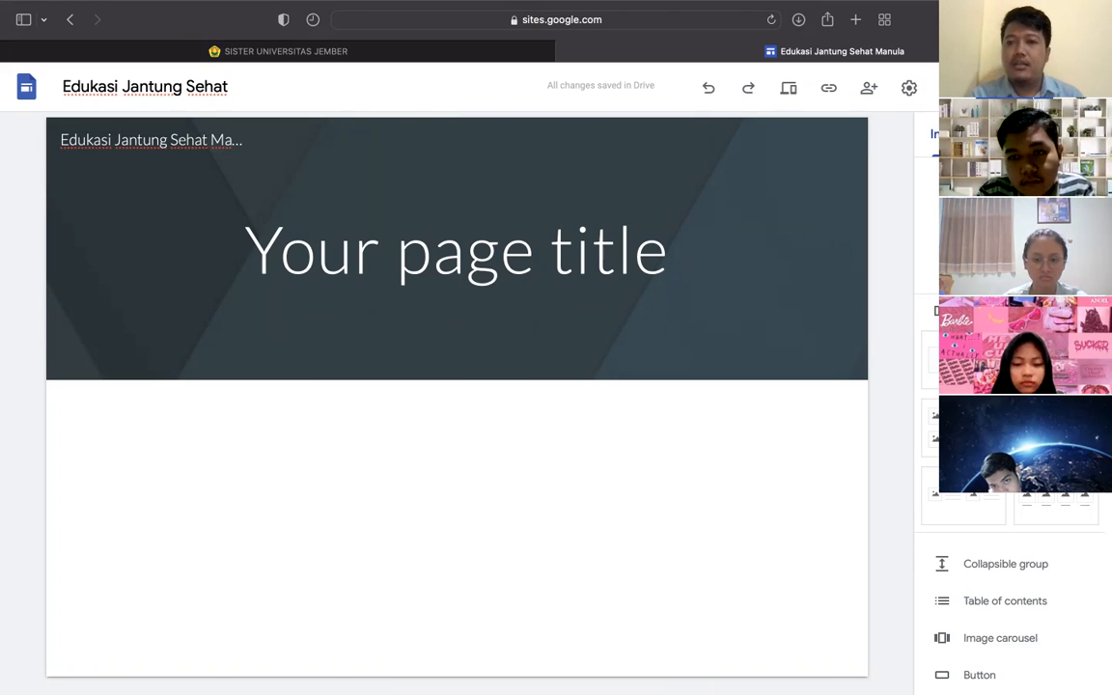
scroll(1013, 598, "down", 8)
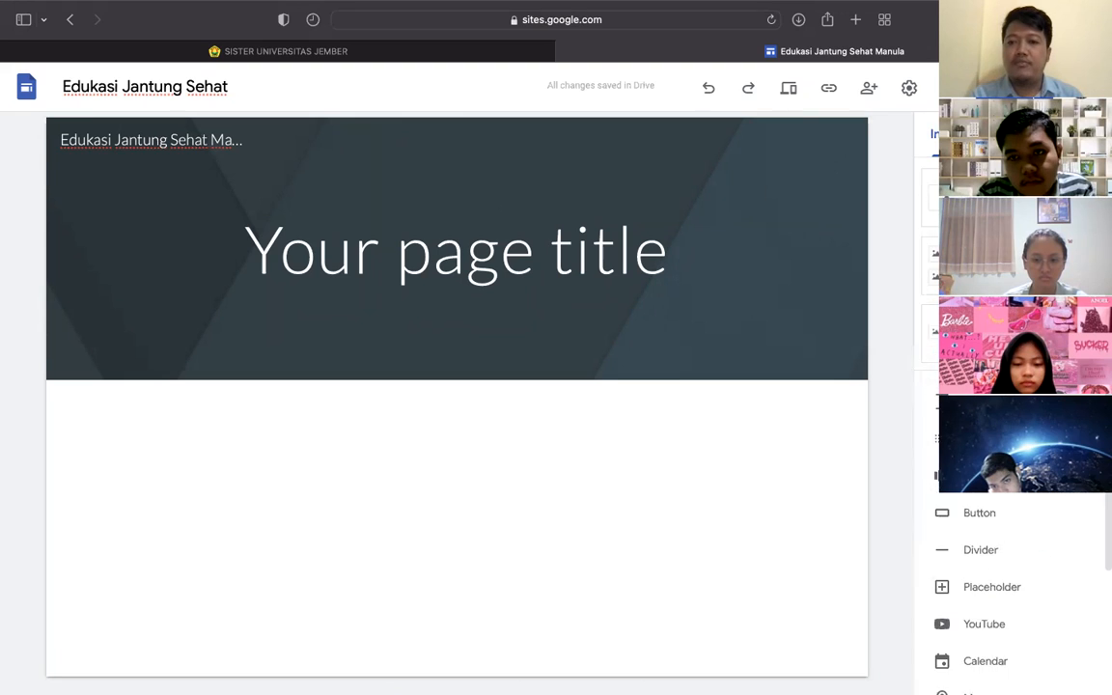
scroll(1013, 599, "up", 6)
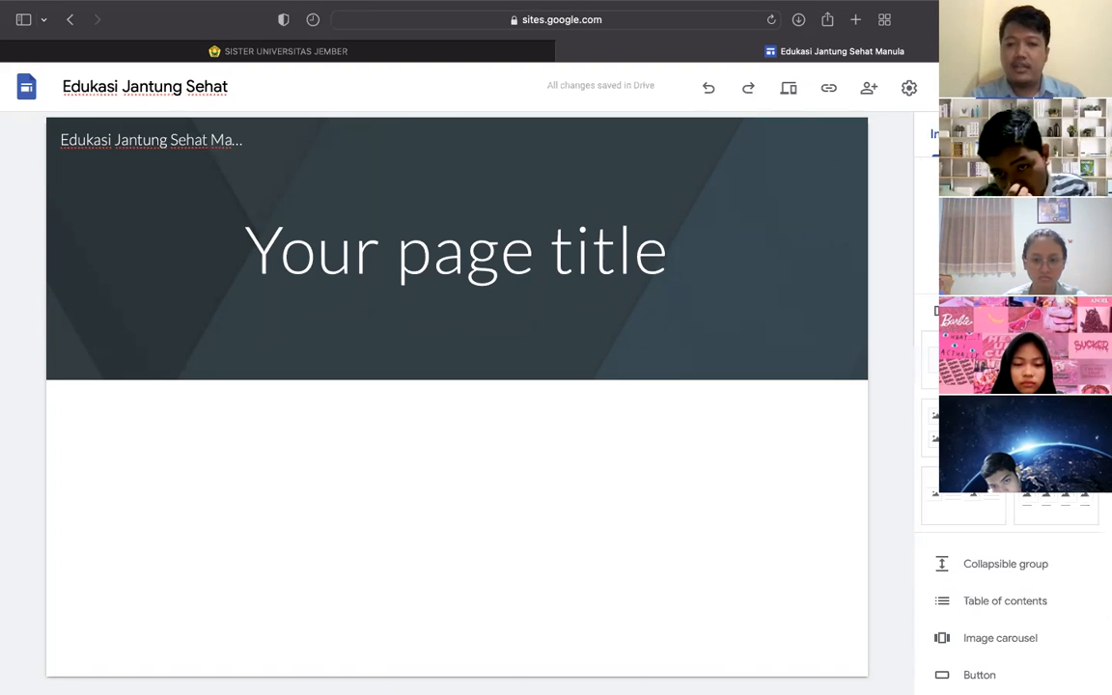
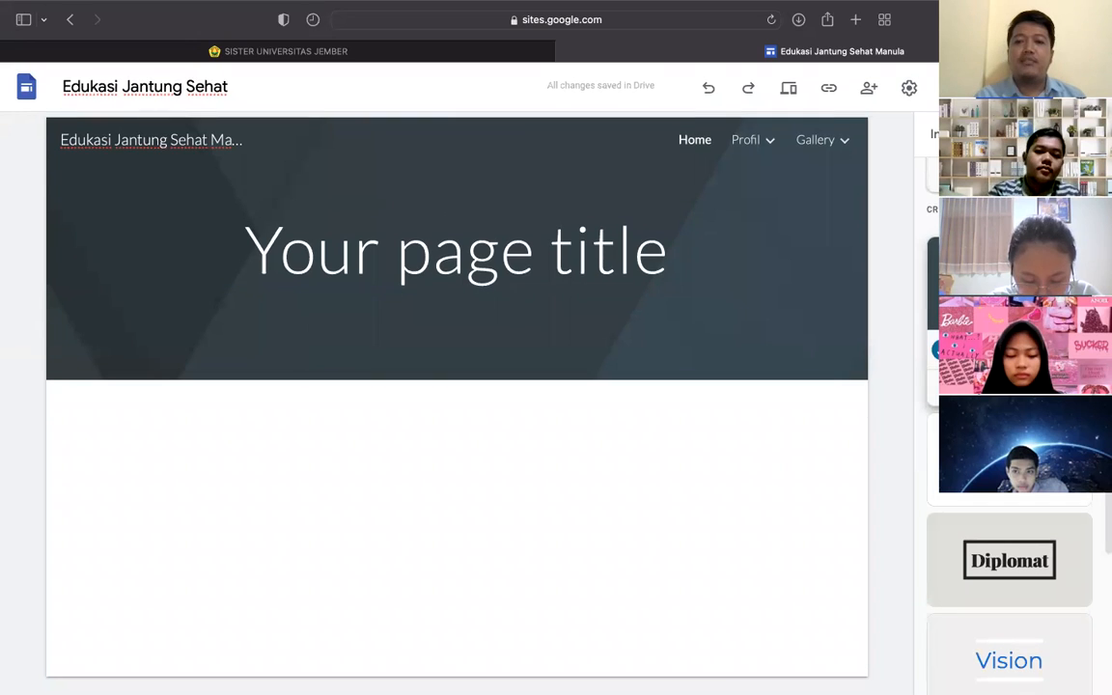
- Try the dark, Diplomat and Level themes, settling on Level's blue wood-banner variant
left_click(1008, 459)
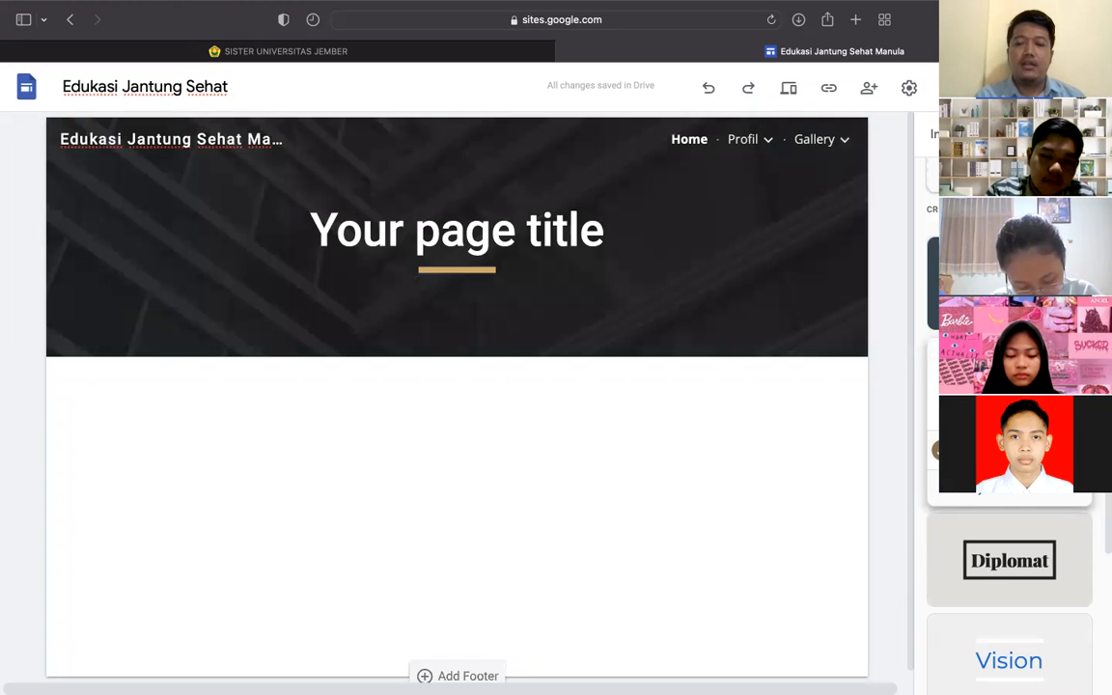
scroll(999, 601, "down", 2)
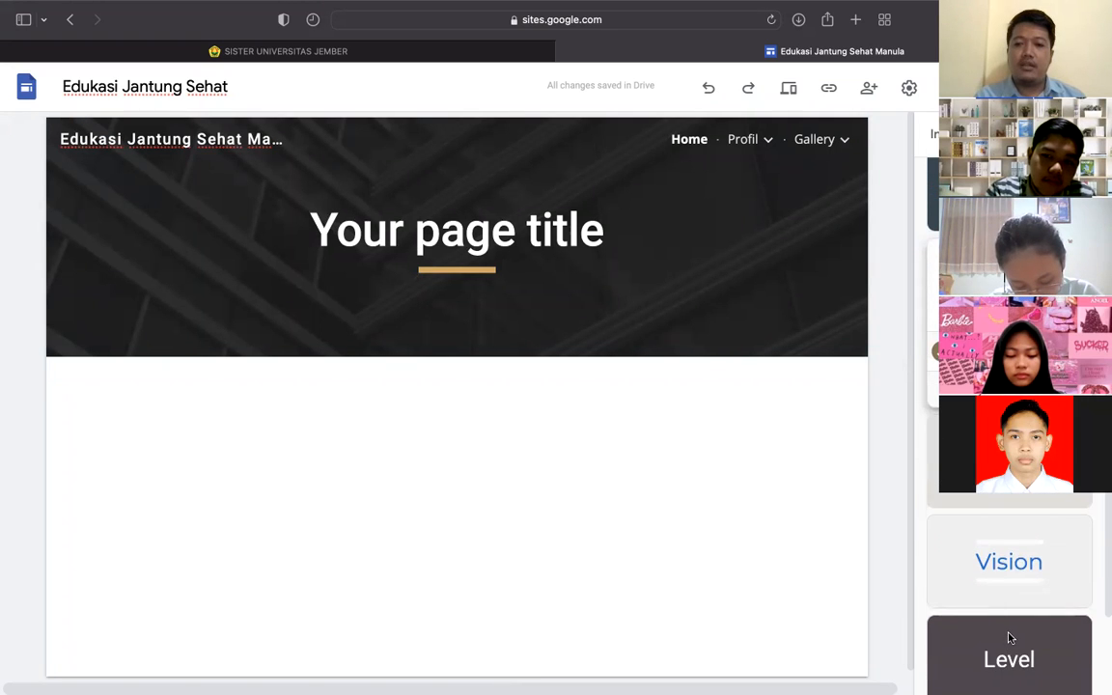
scroll(1008, 425, "down", 1)
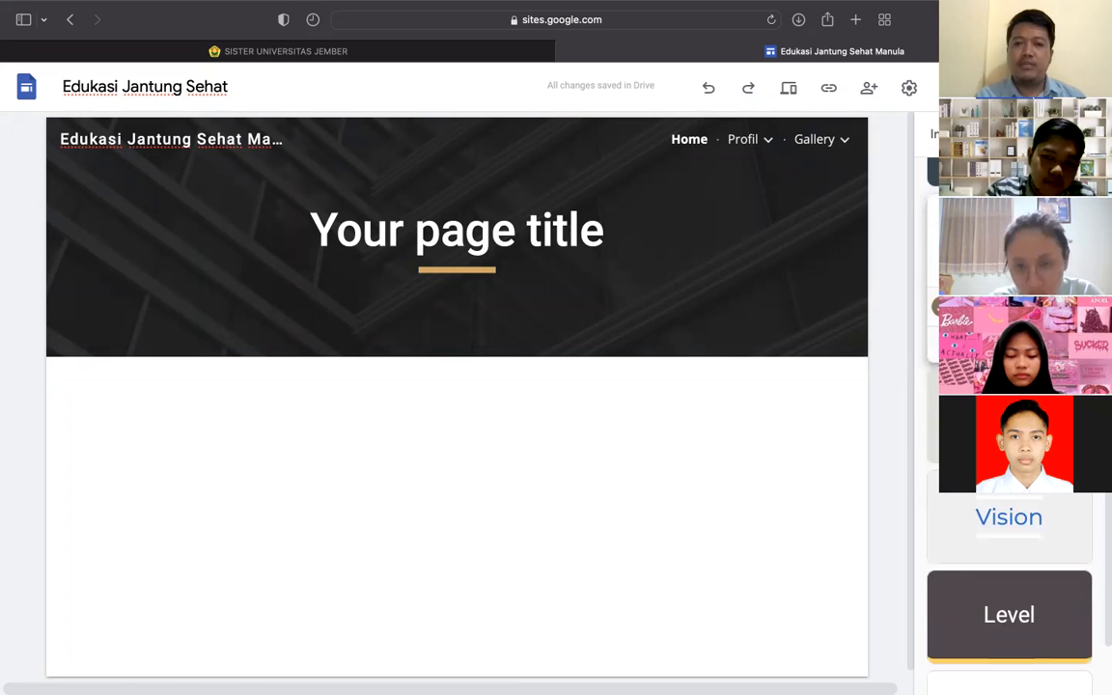
left_click(1008, 416)
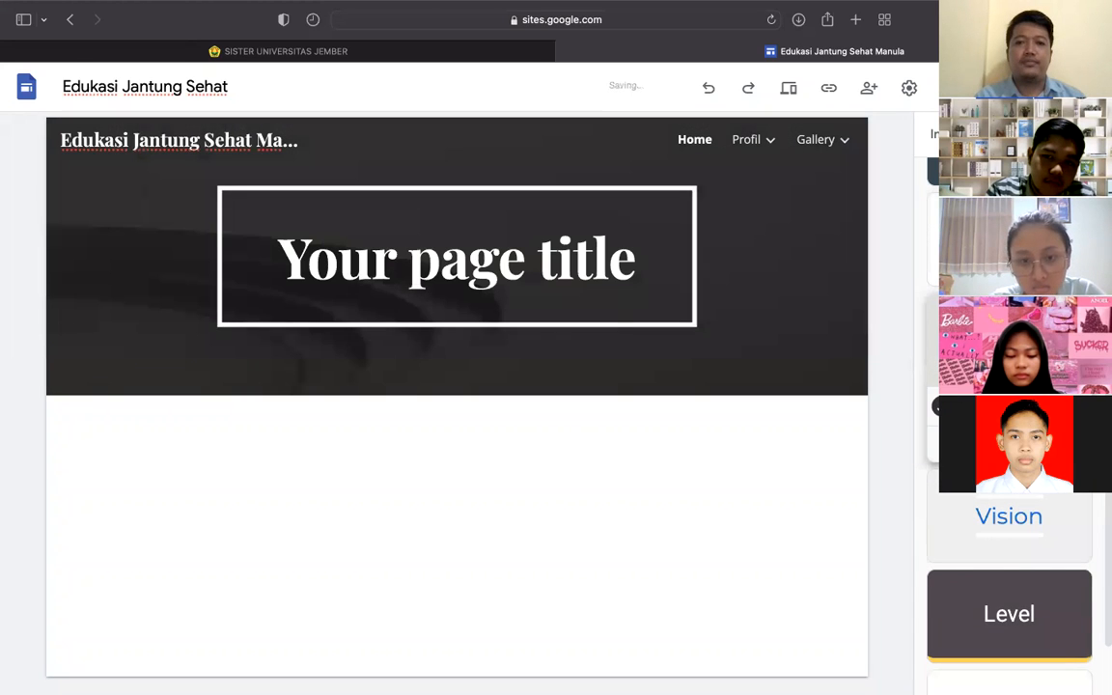
scroll(1009, 579, "down", 2)
left_click(1008, 560)
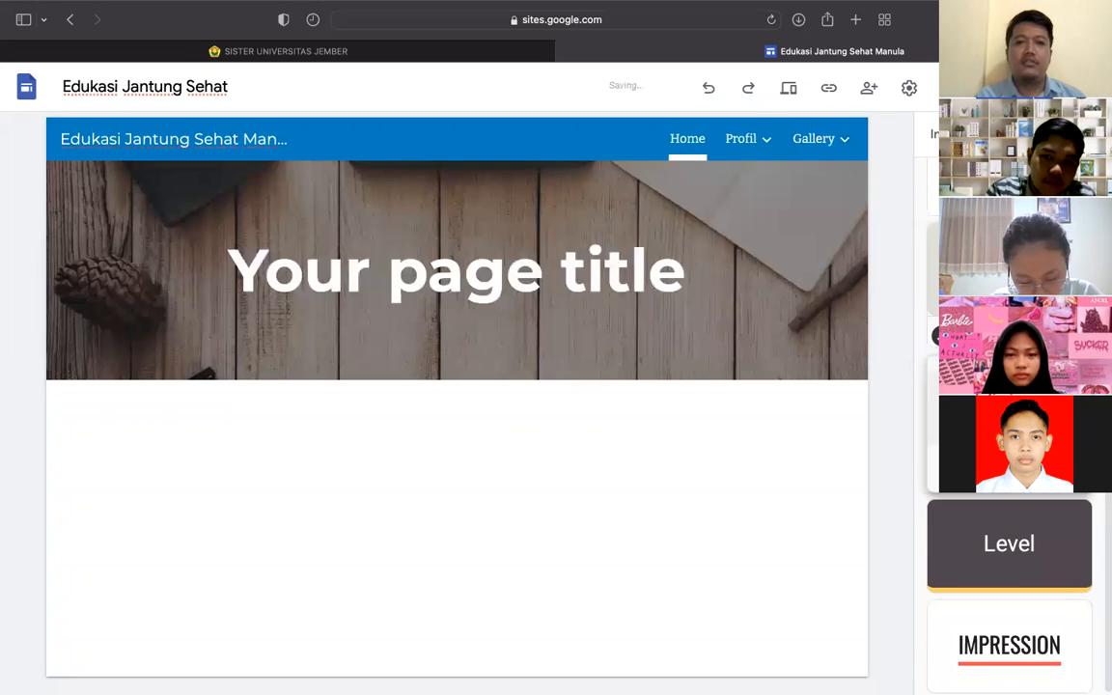
scroll(1008, 540, "down", 1)
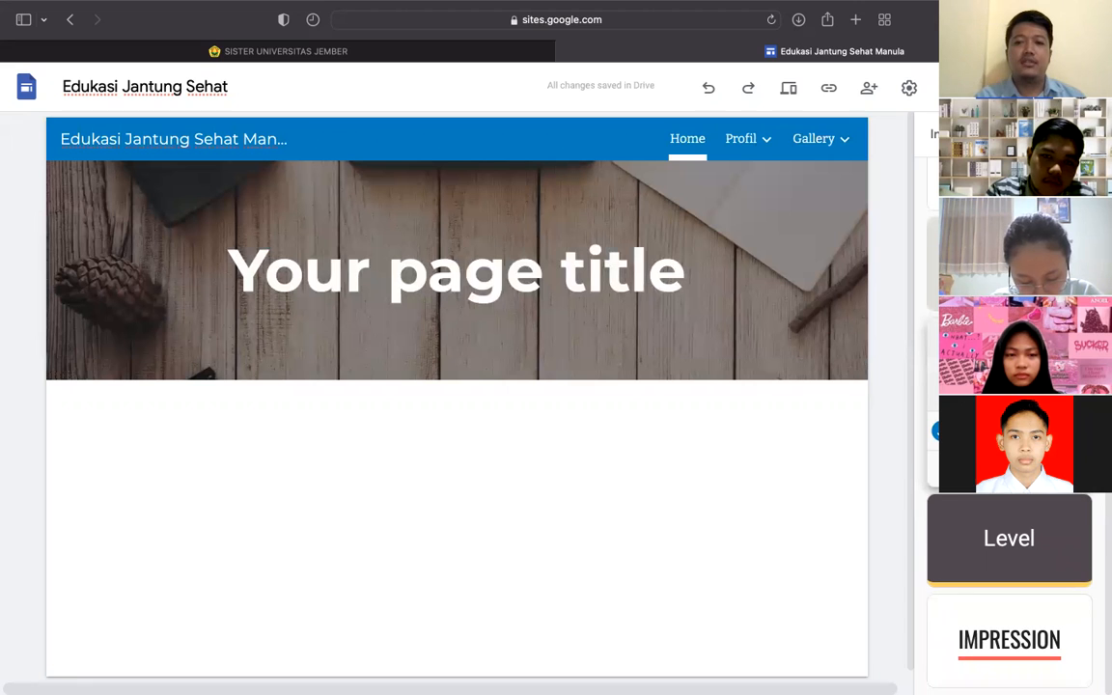
left_click(946, 523)
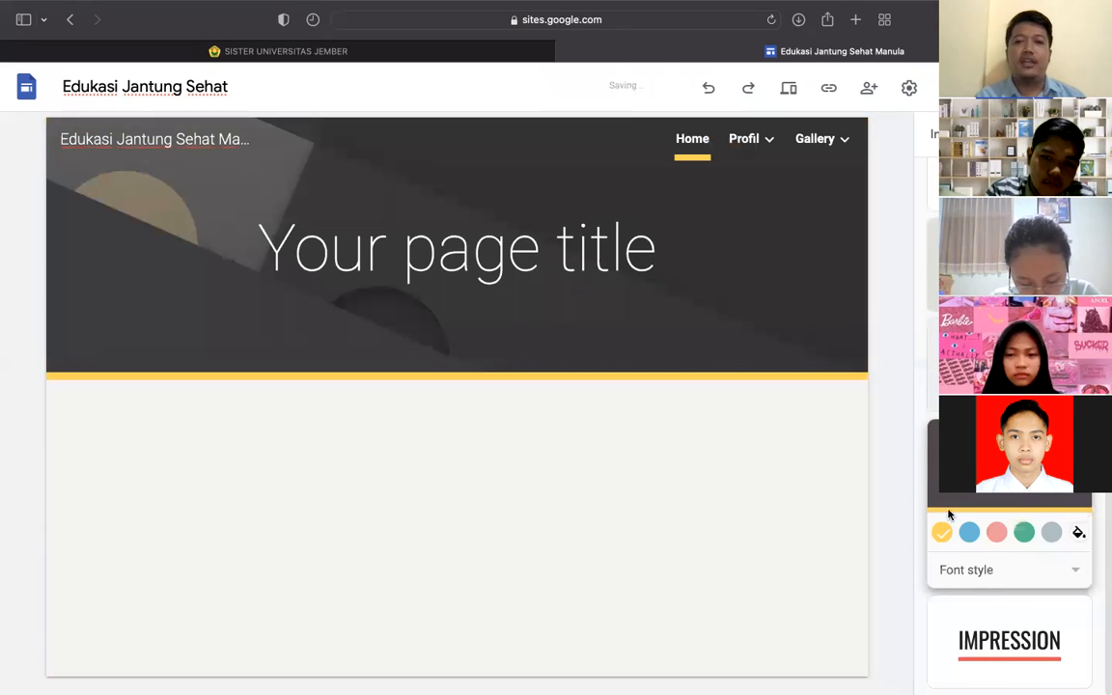
left_click(994, 367)
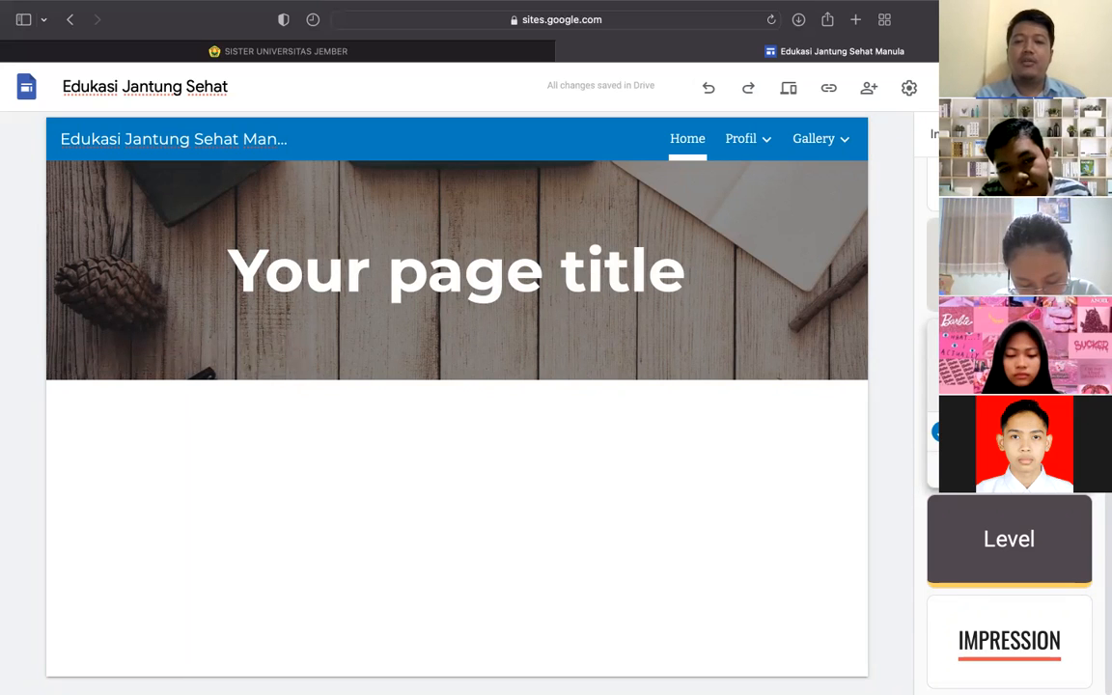
left_click(969, 432)
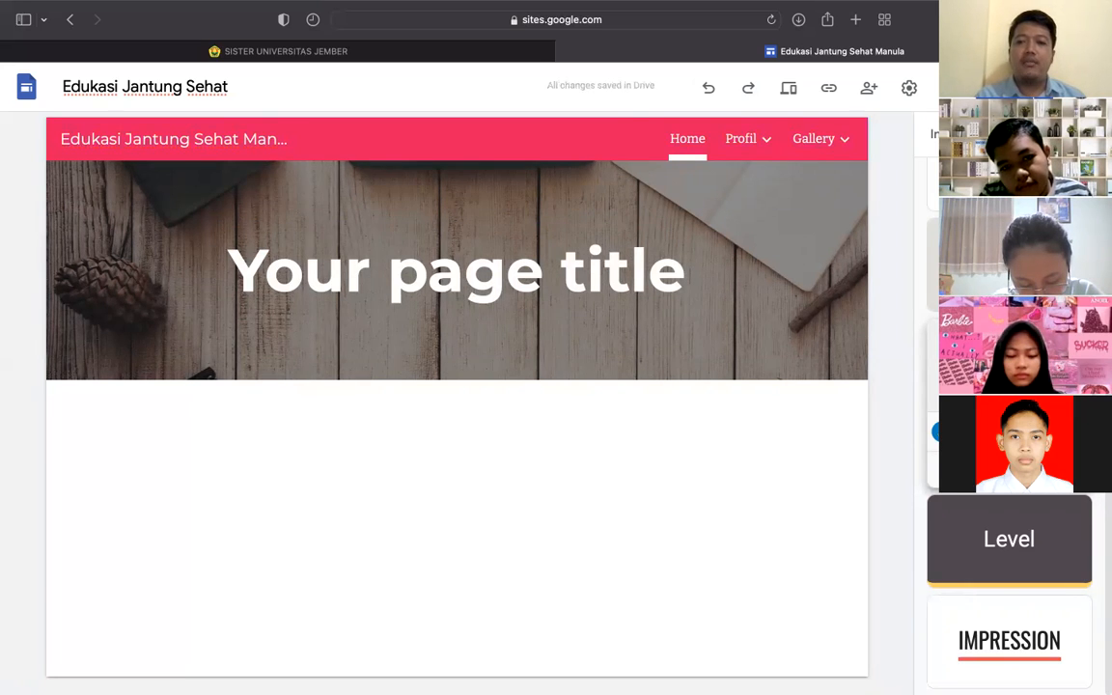
left_click(996, 432)
left_click(1023, 432)
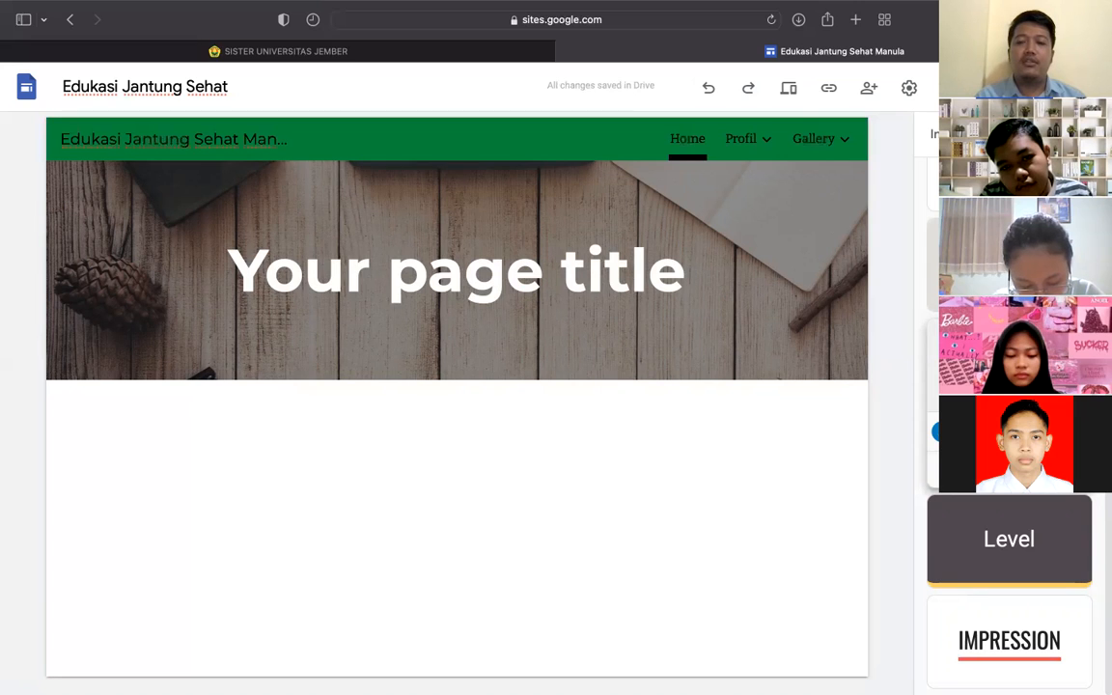
left_click(996, 432)
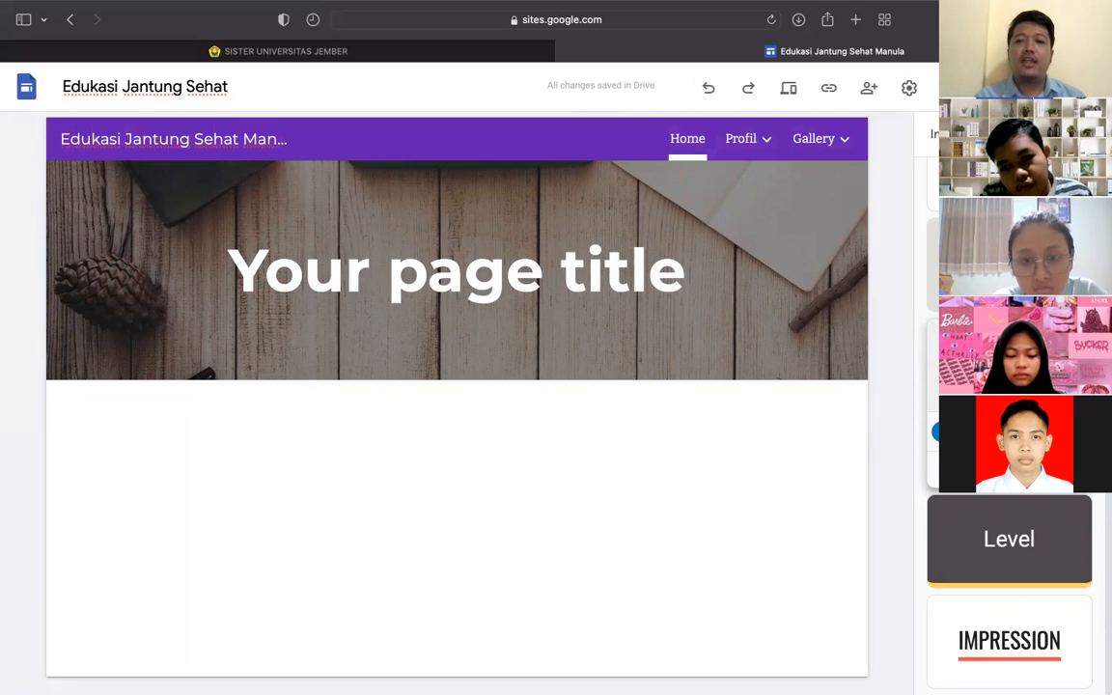
left_click(1050, 432)
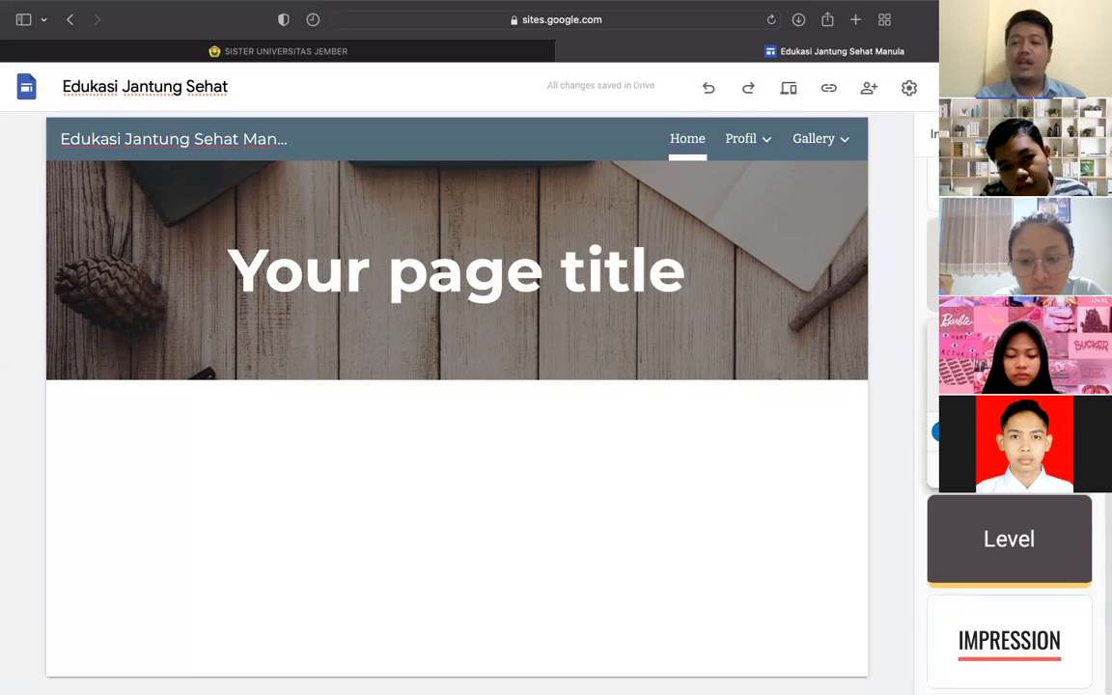
left_click(1077, 432)
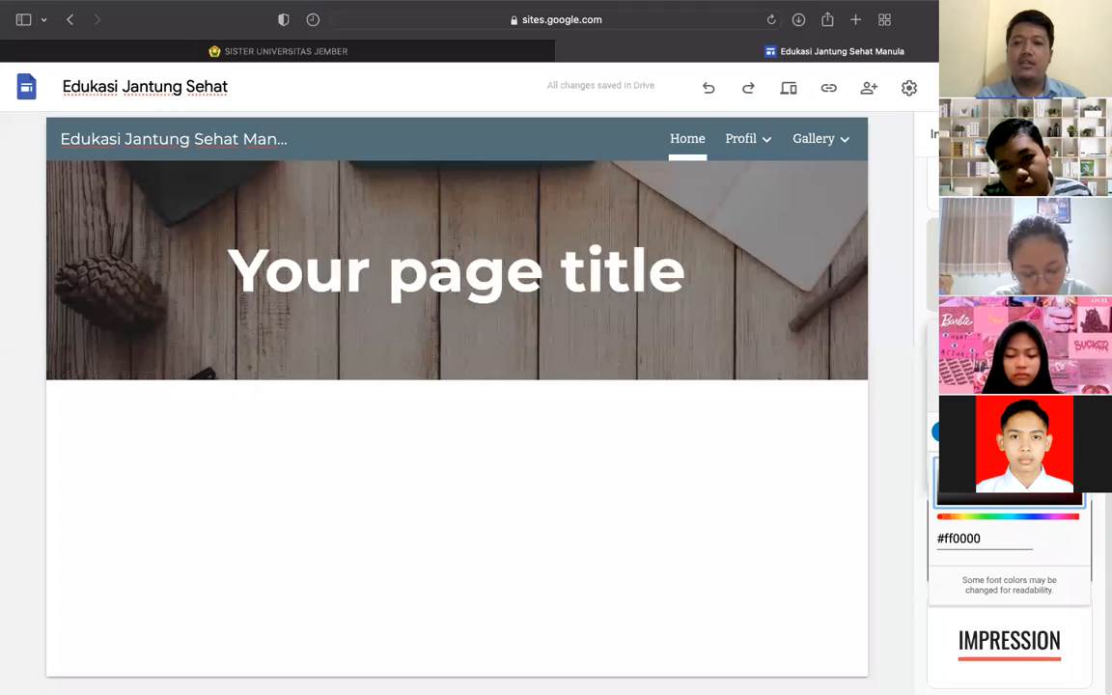
left_click_drag(977, 519, 1060, 518)
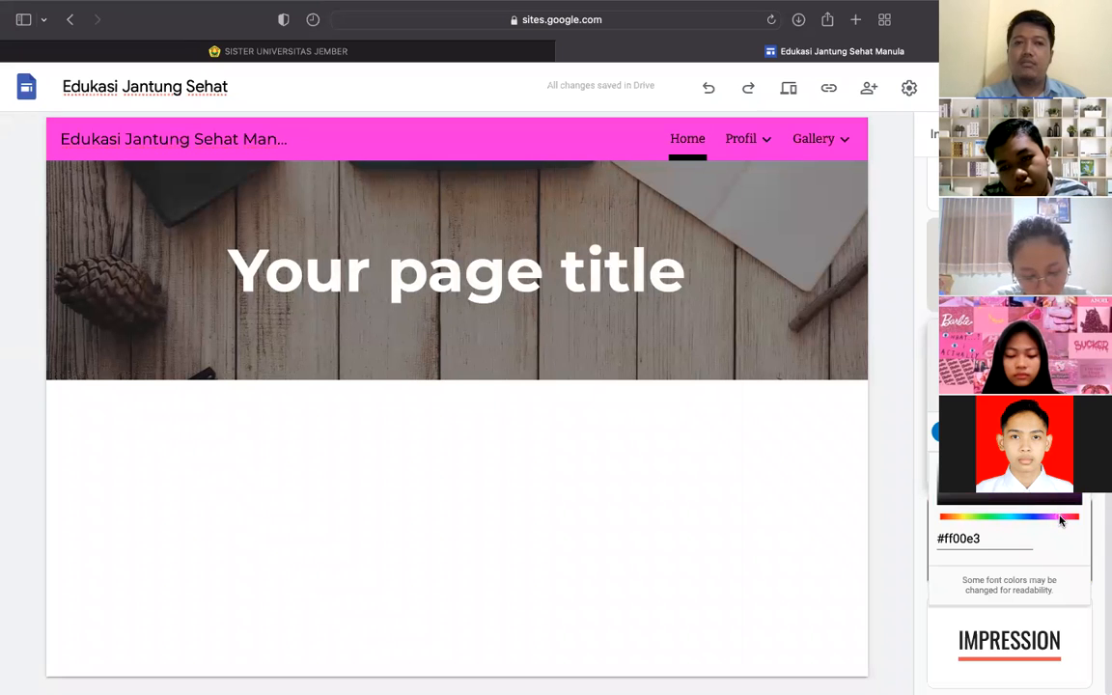
right_click(1070, 521)
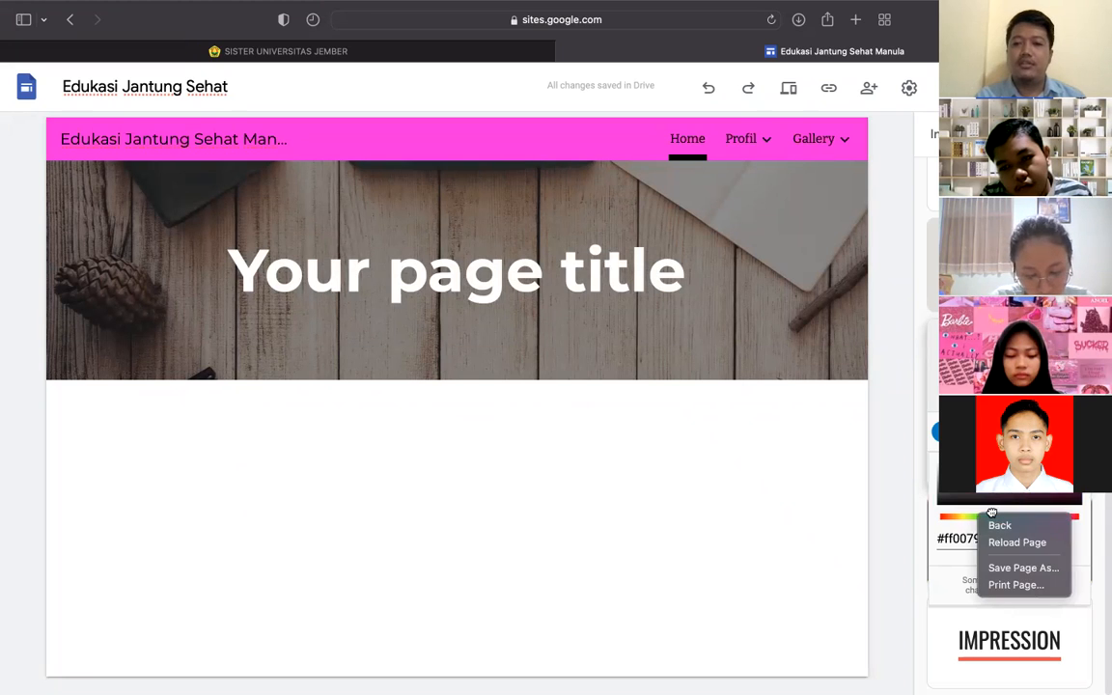
left_click(976, 517)
left_click(936, 432)
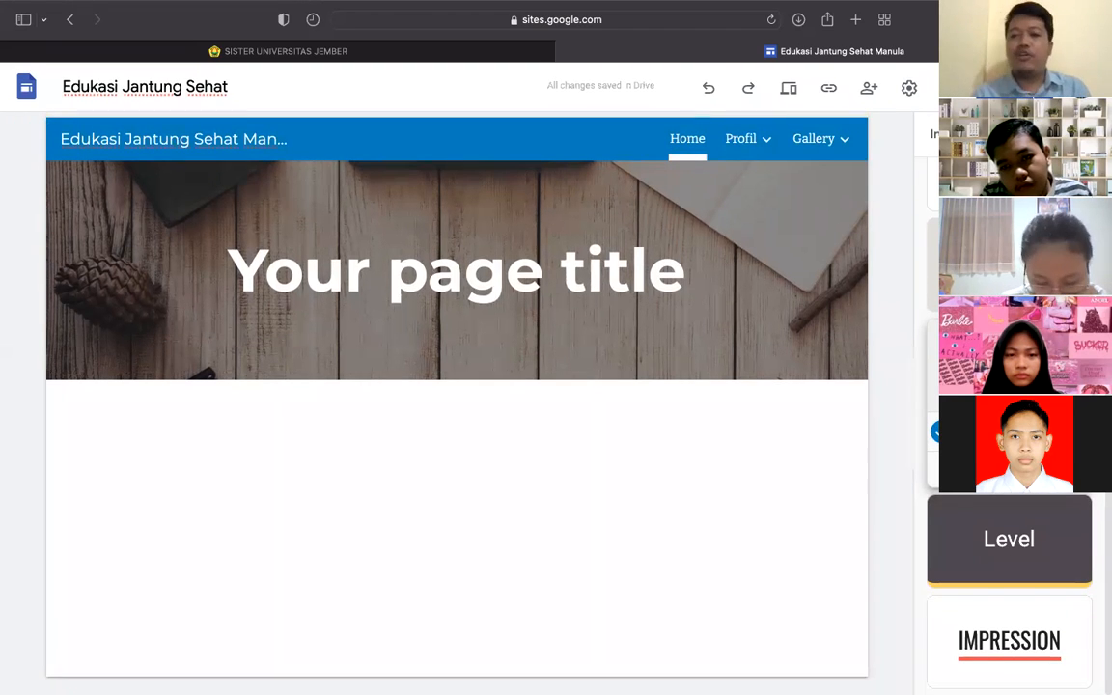
left_click(1008, 470)
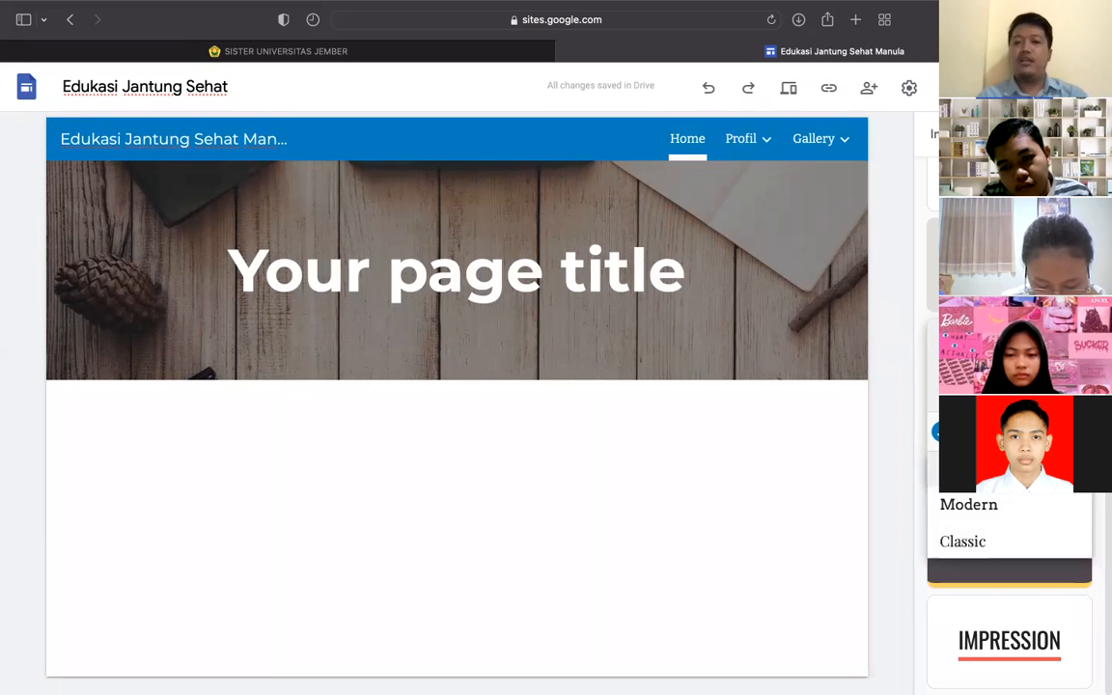
left_click(949, 505)
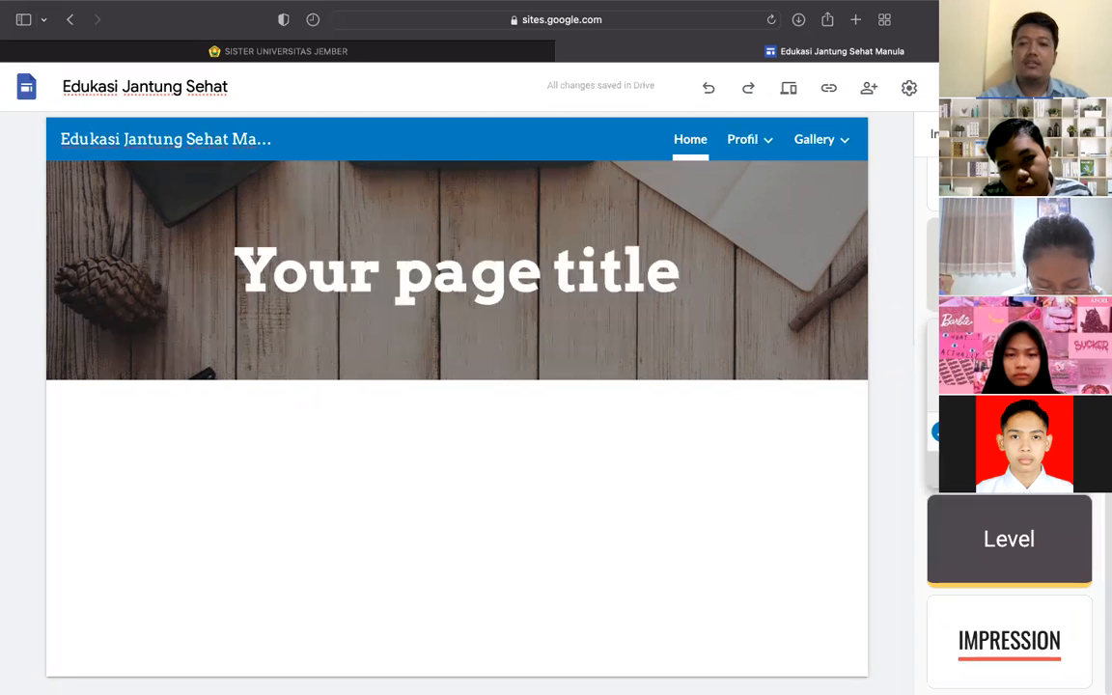
left_click(975, 471)
left_click(973, 514)
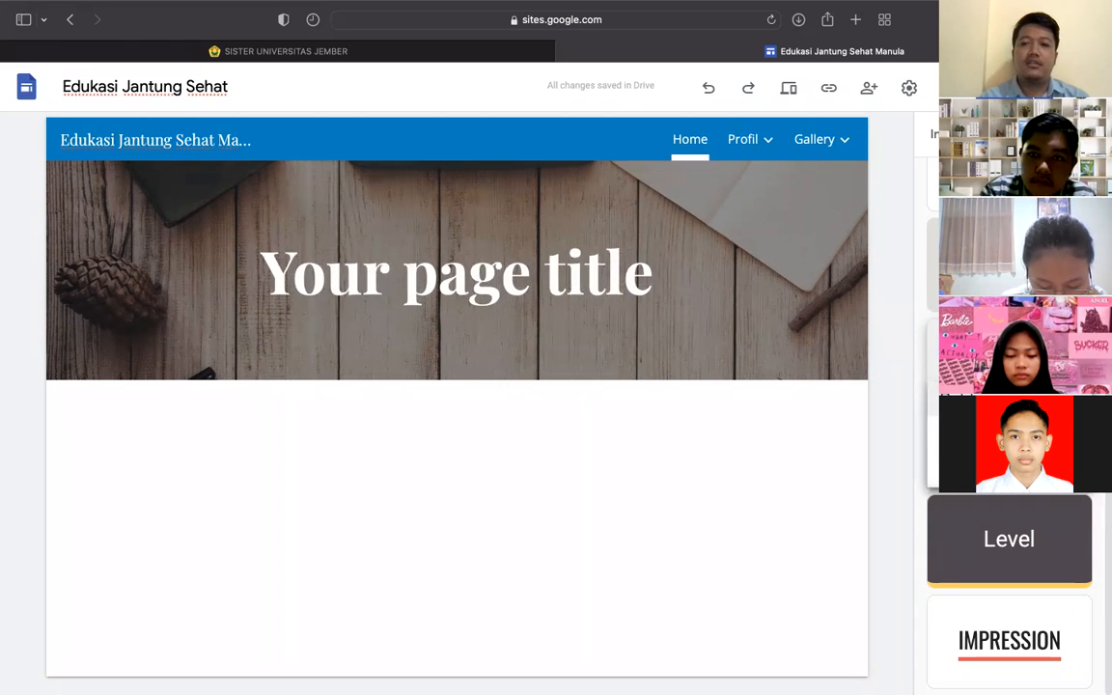
left_click(967, 400)
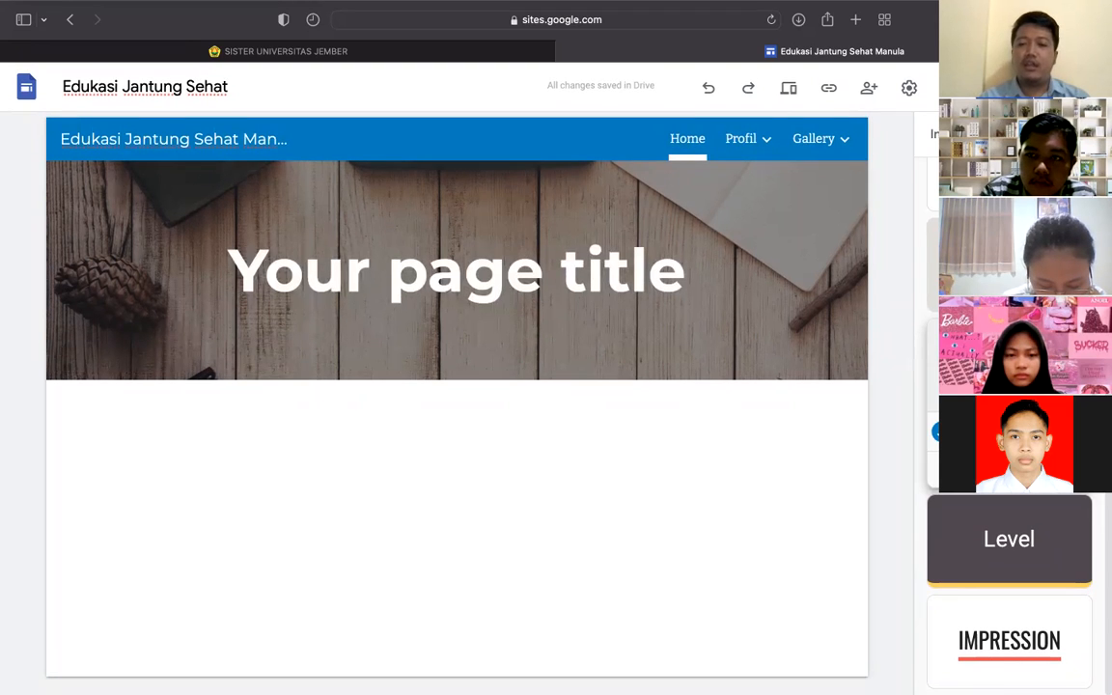
scroll(1008, 579, "up", 3)
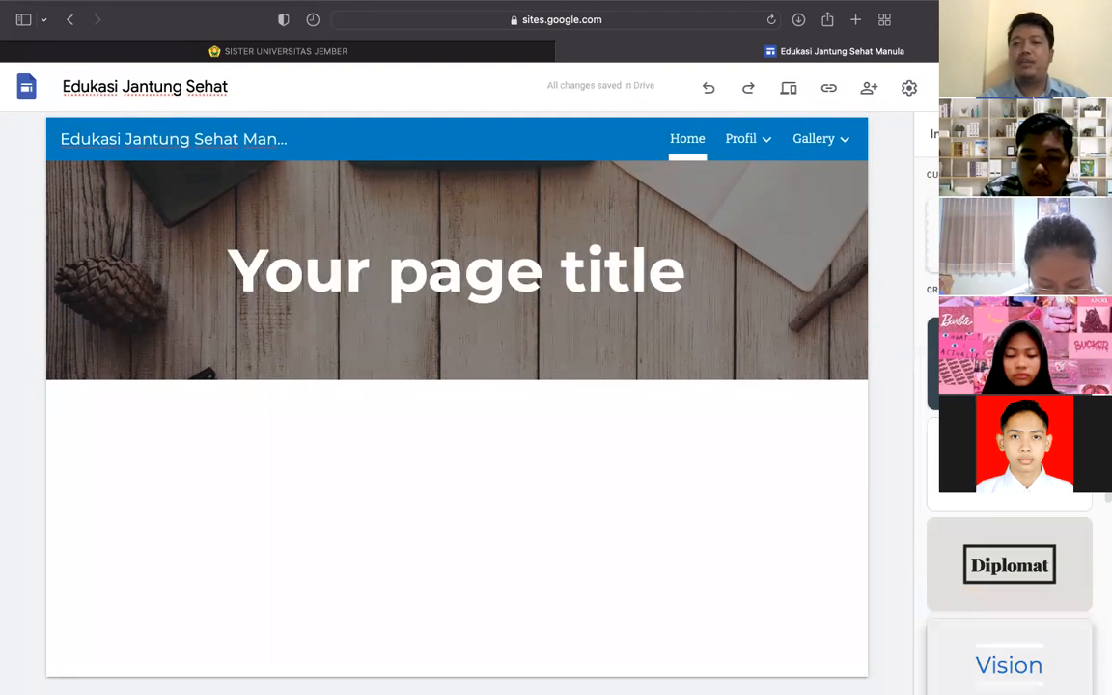
scroll(1008, 579, "down", 3)
scroll(1009, 579, "up", 1)
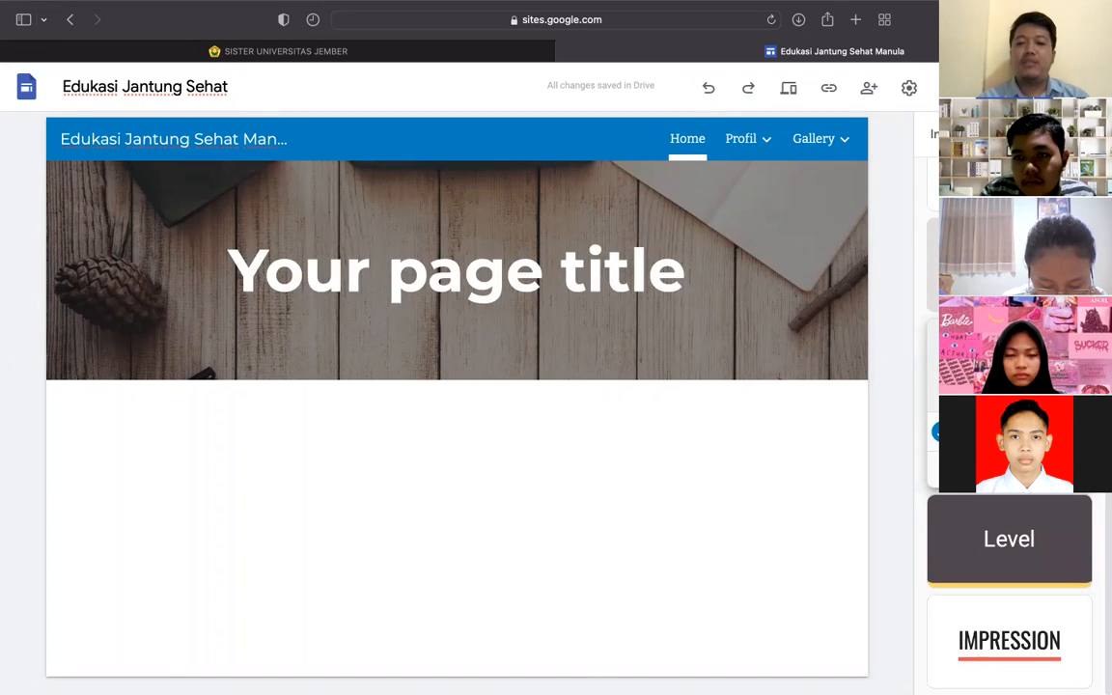
scroll(1008, 579, "up", 5)
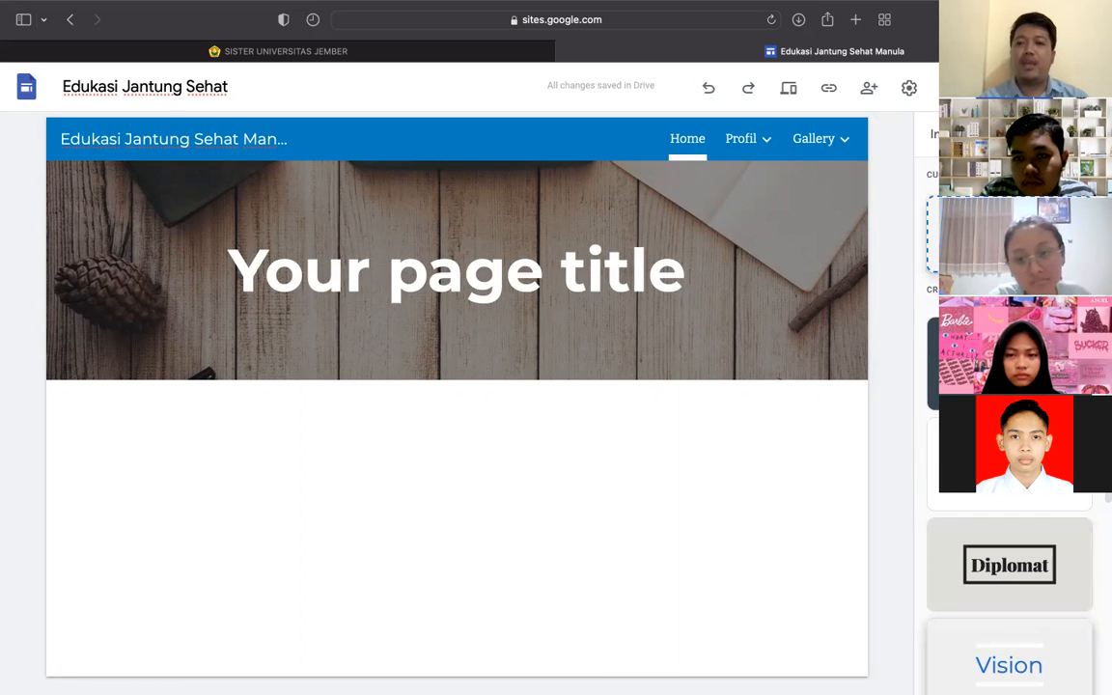
- Start a custom theme named 'Themes saya'
left_click(1008, 235)
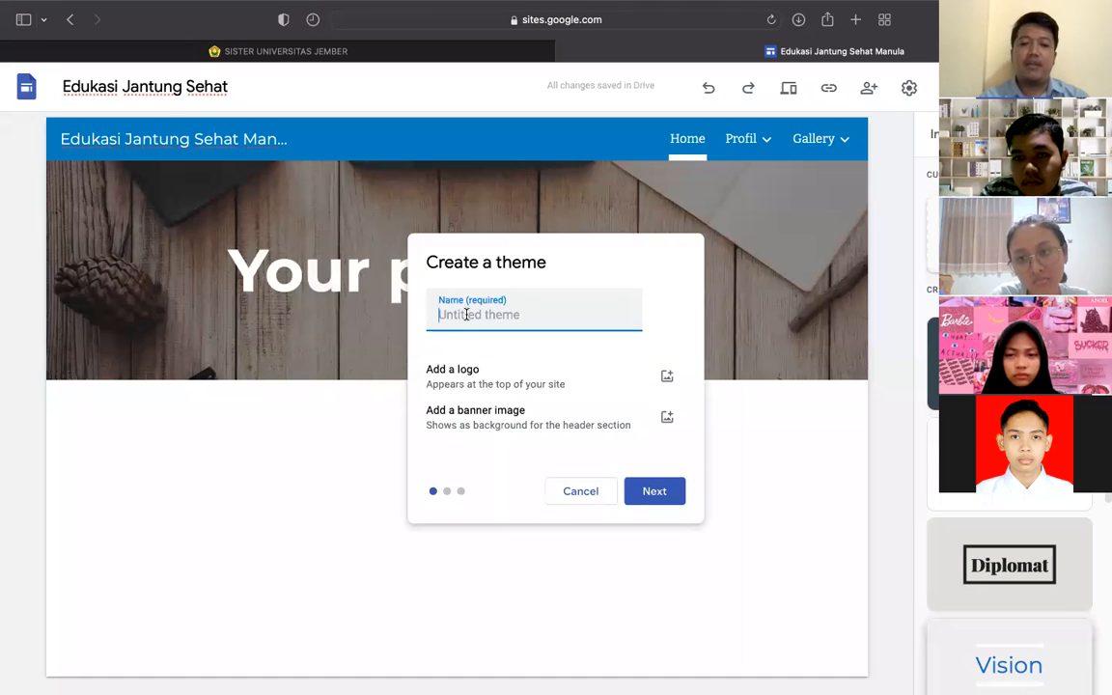
type("Them")
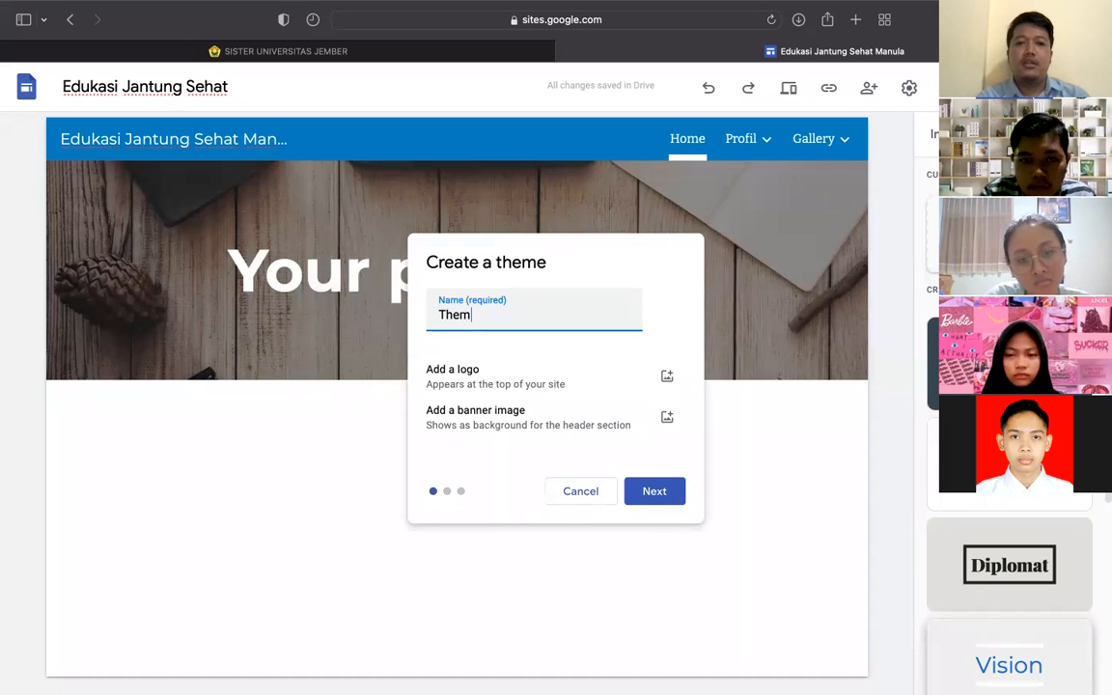
type("es saya")
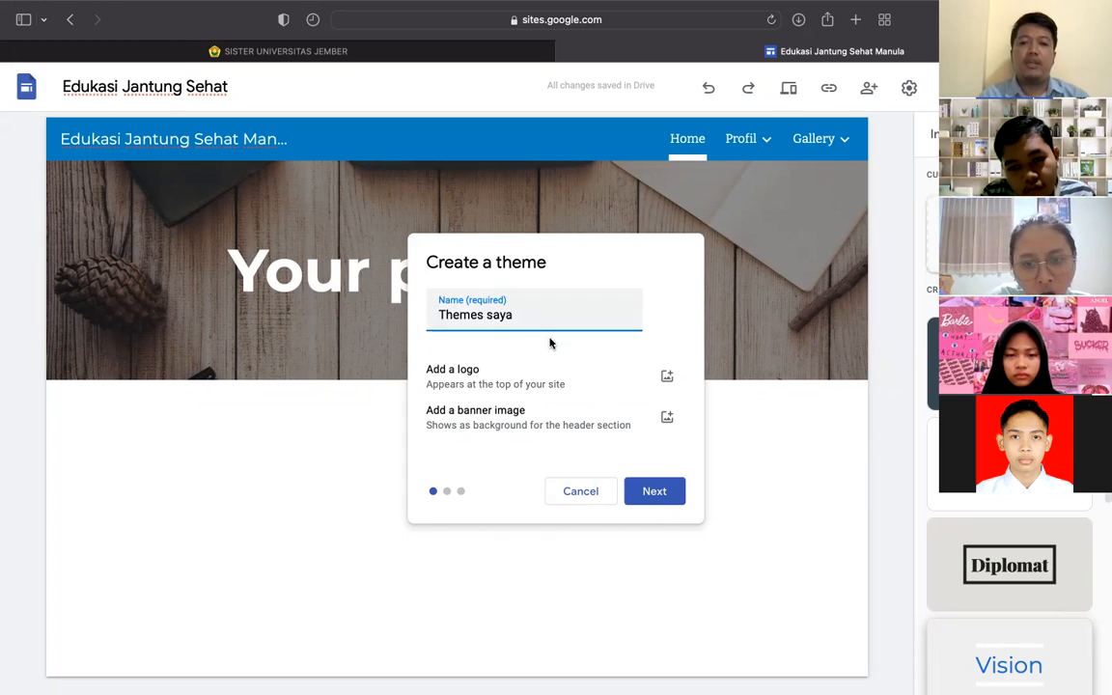
left_click(675, 489)
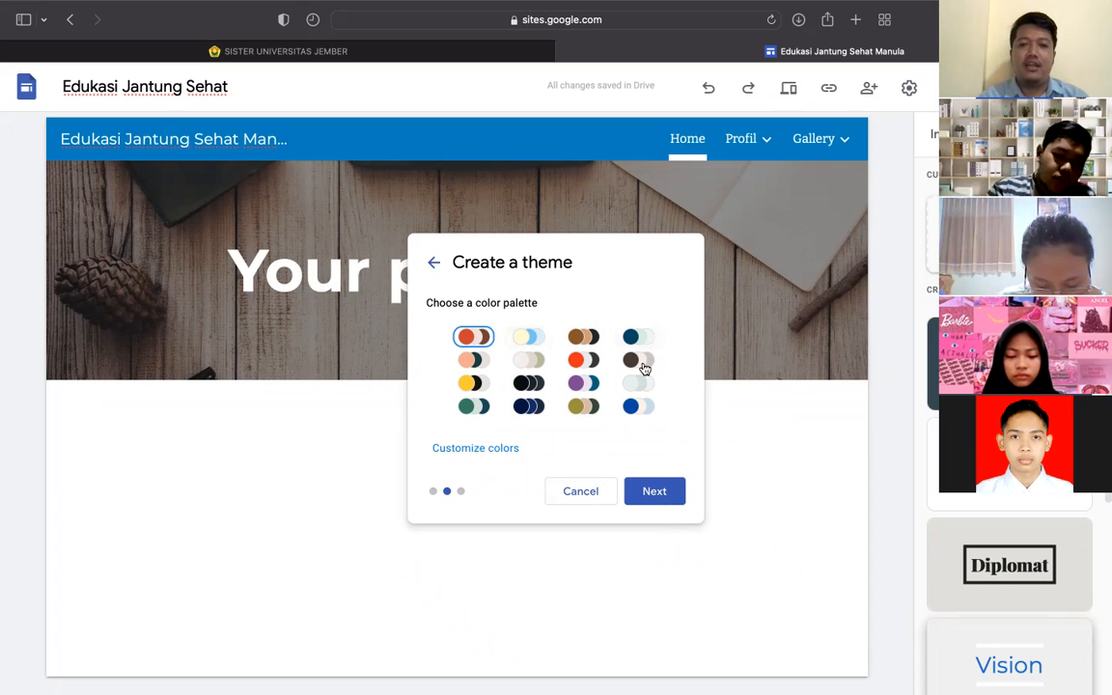
- Compare the colour palettes and choose the peach-and-black one
left_click(470, 383)
left_click(475, 359)
left_click(473, 336)
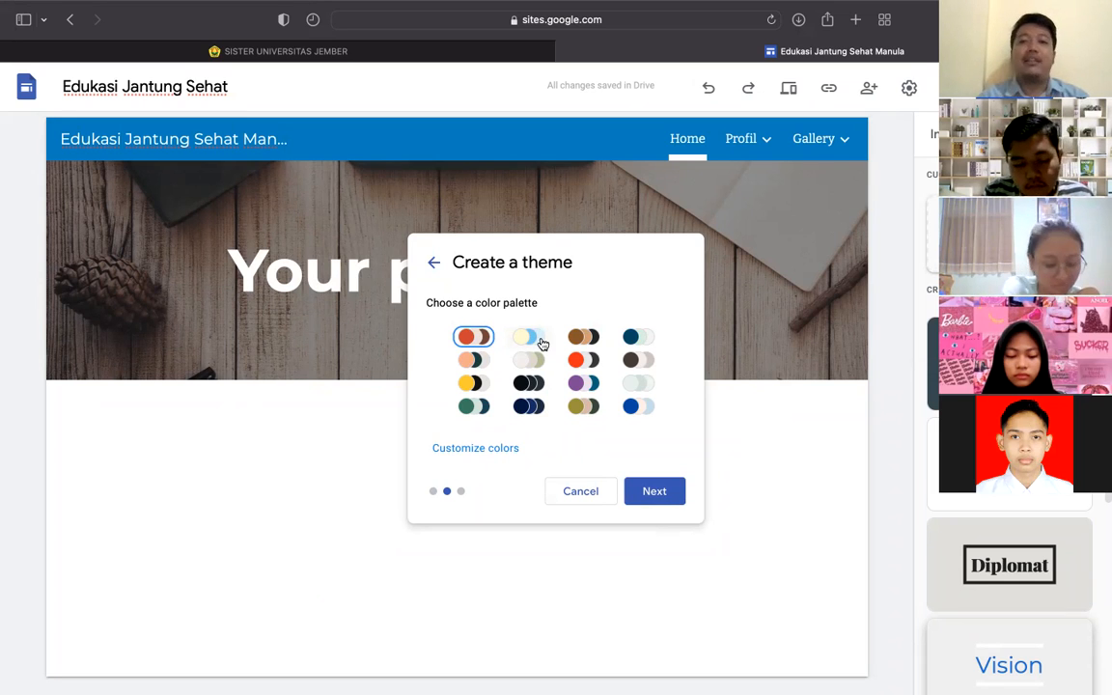
left_click(541, 342)
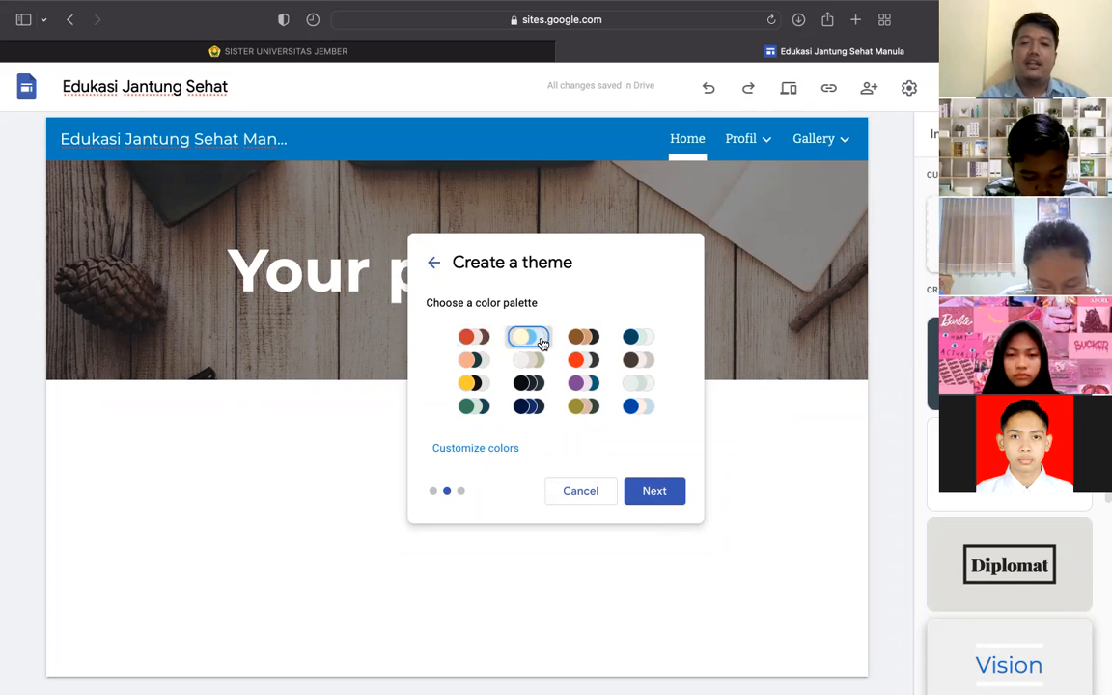
left_click(576, 337)
left_click(633, 337)
left_click(467, 359)
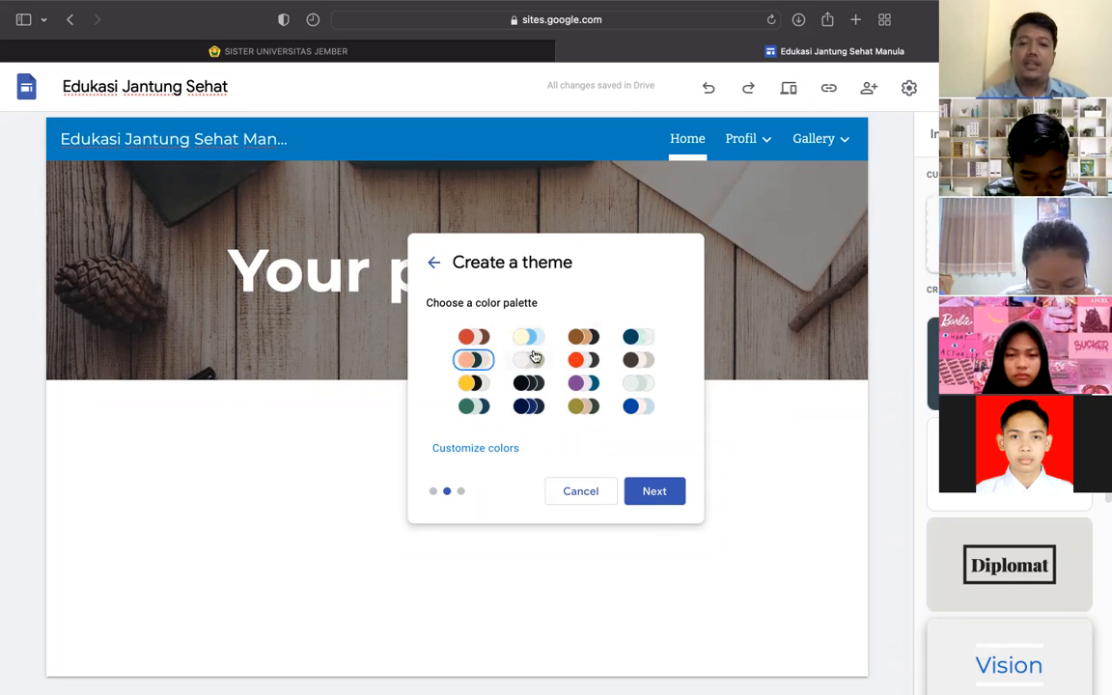
left_click(653, 485)
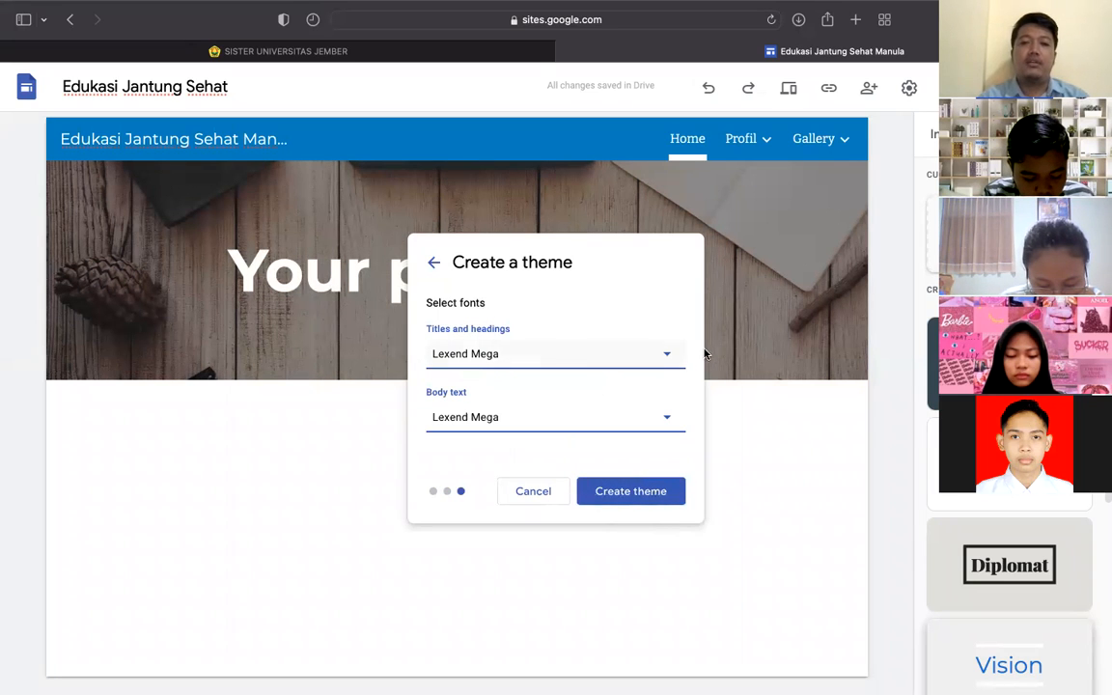
- Browse the Titles and headings font list, keeping Lexend Mega
left_click(660, 359)
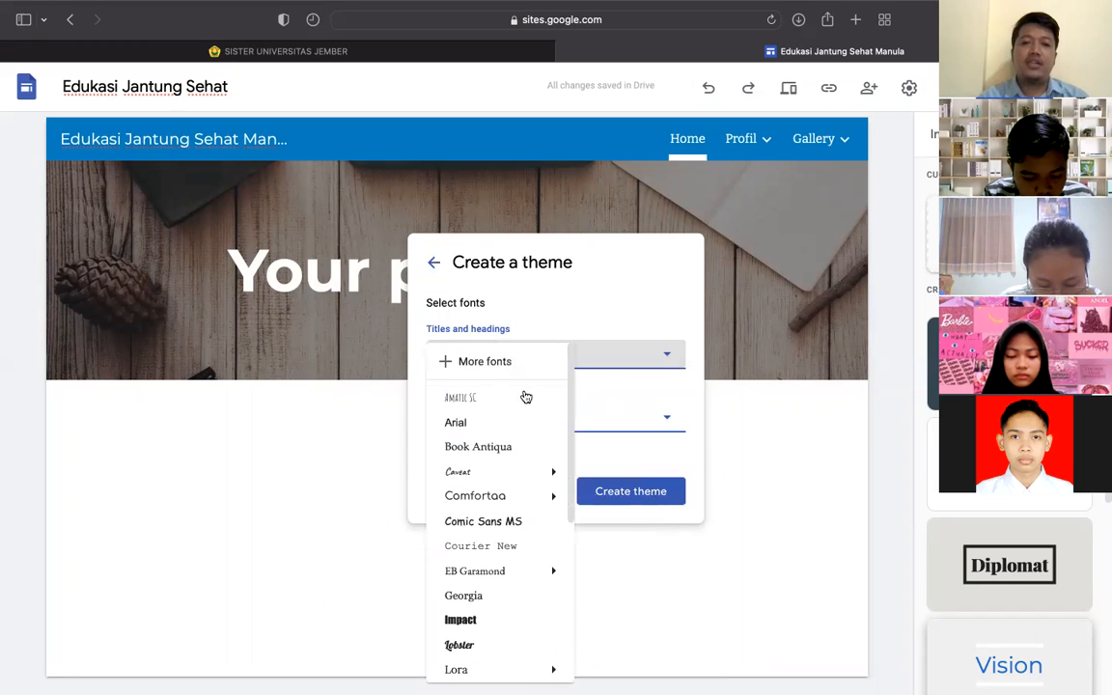
scroll(524, 394, "down", 3)
scroll(524, 394, "down", 2)
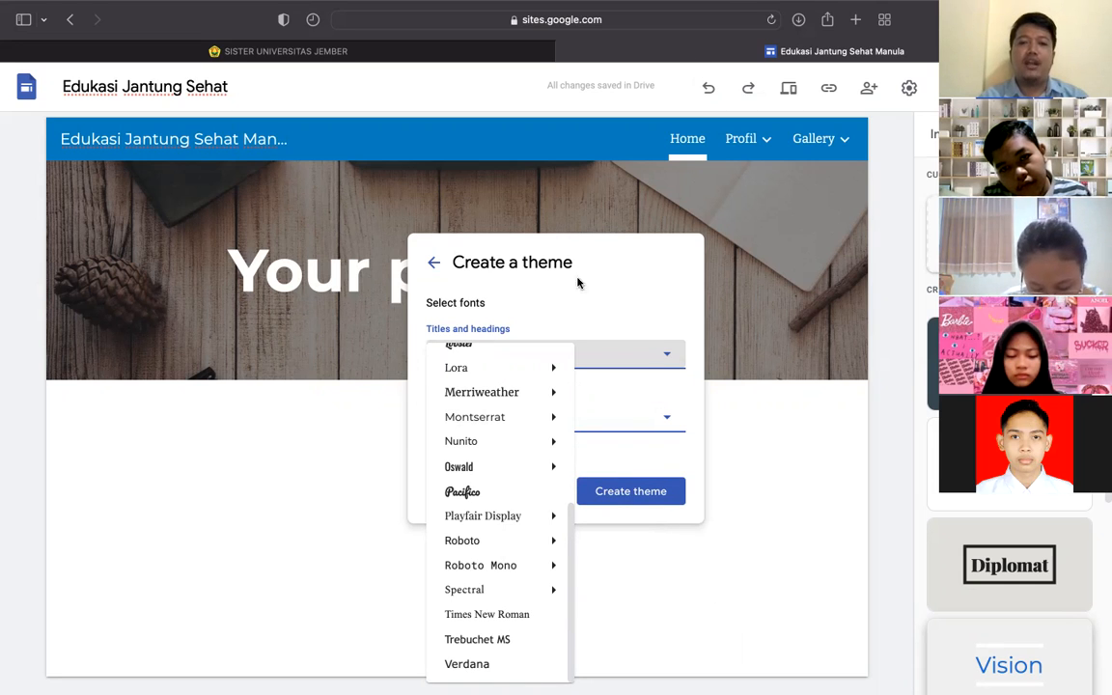
scroll(526, 415, "up", 1)
mouse_move(511, 459)
scroll(514, 462, "down", 1)
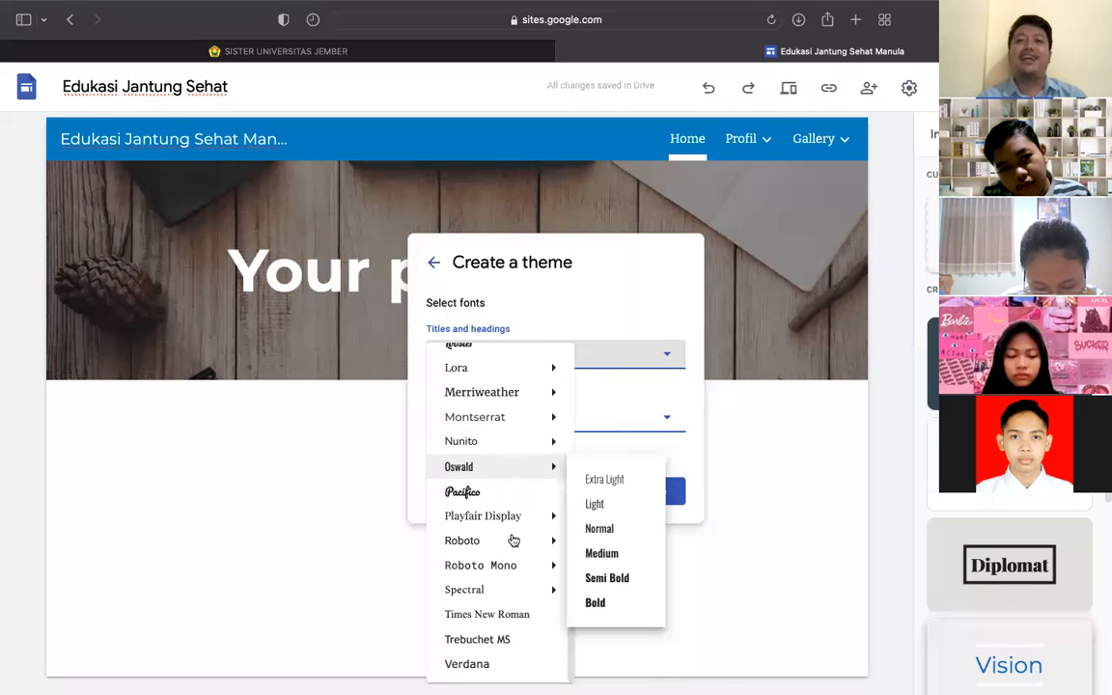
mouse_move(513, 540)
scroll(516, 551, "up", 1)
scroll(515, 551, "up", 10)
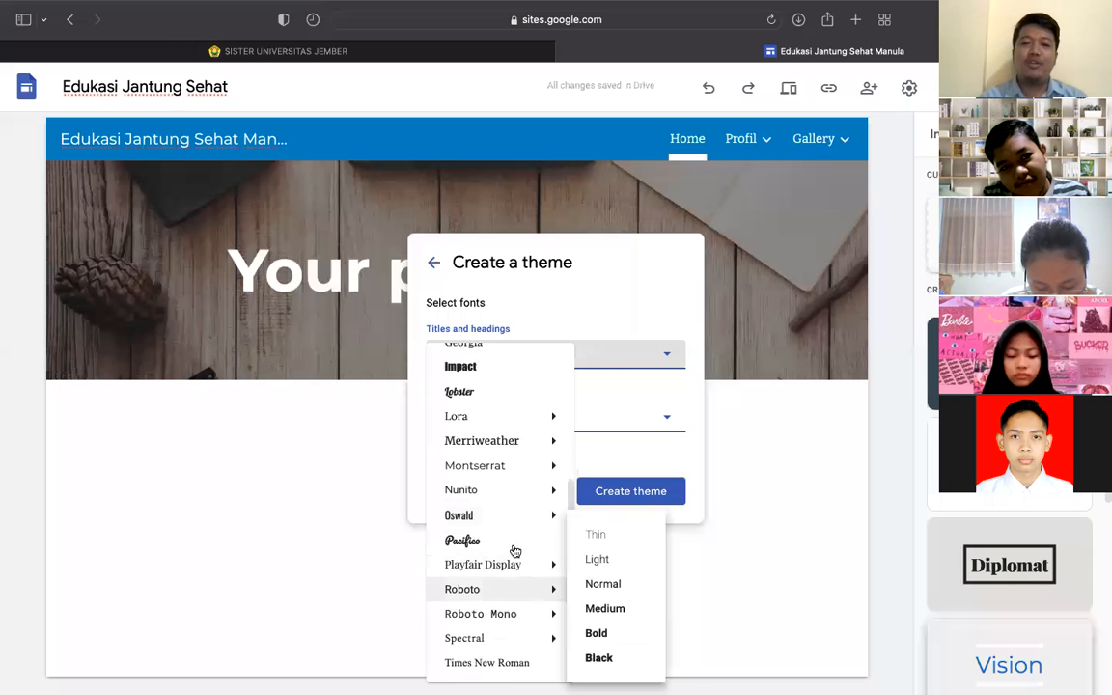
scroll(515, 551, "up", 5)
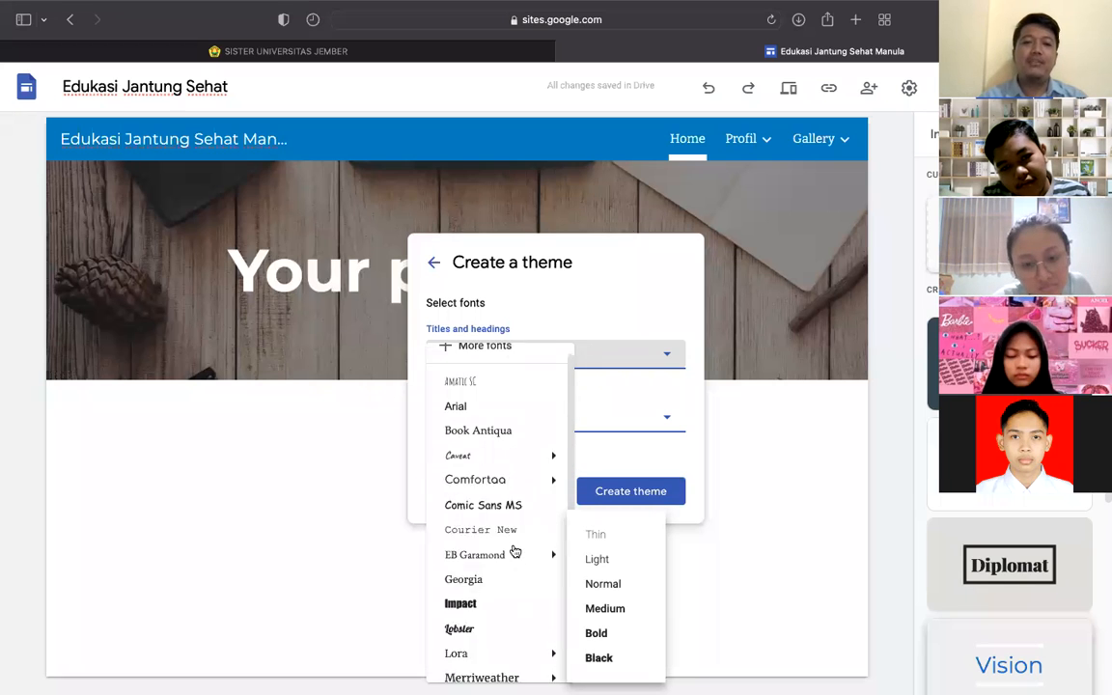
left_click(642, 319)
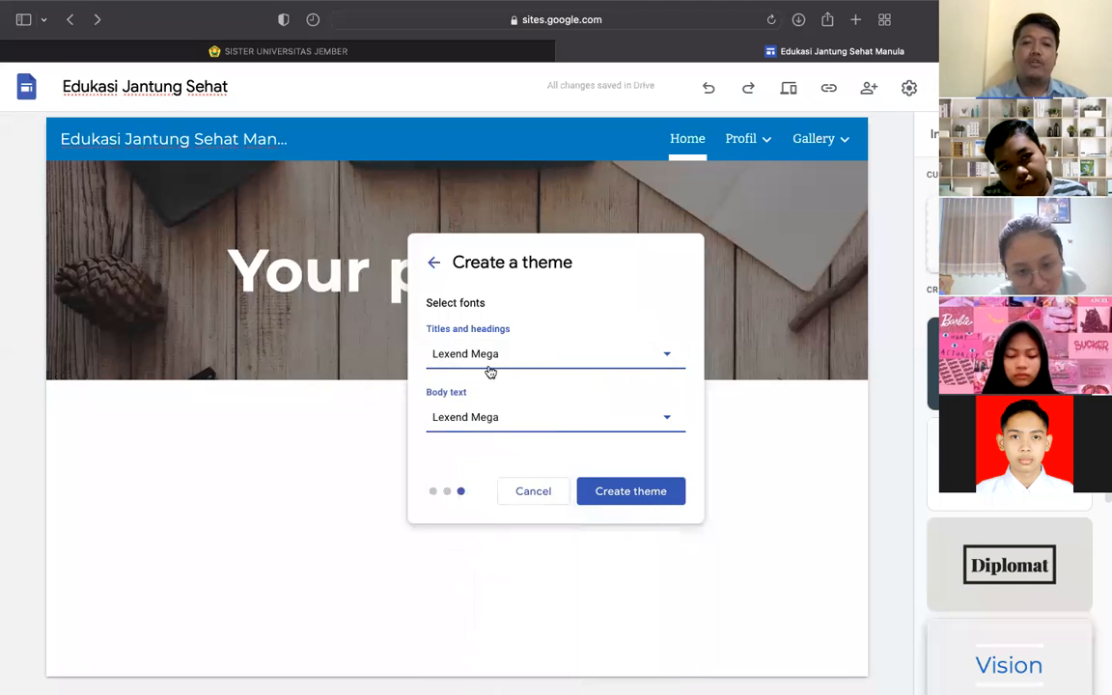
- Review the heading and body font settings, then cancel the new theme
left_click_drag(425, 329, 514, 326)
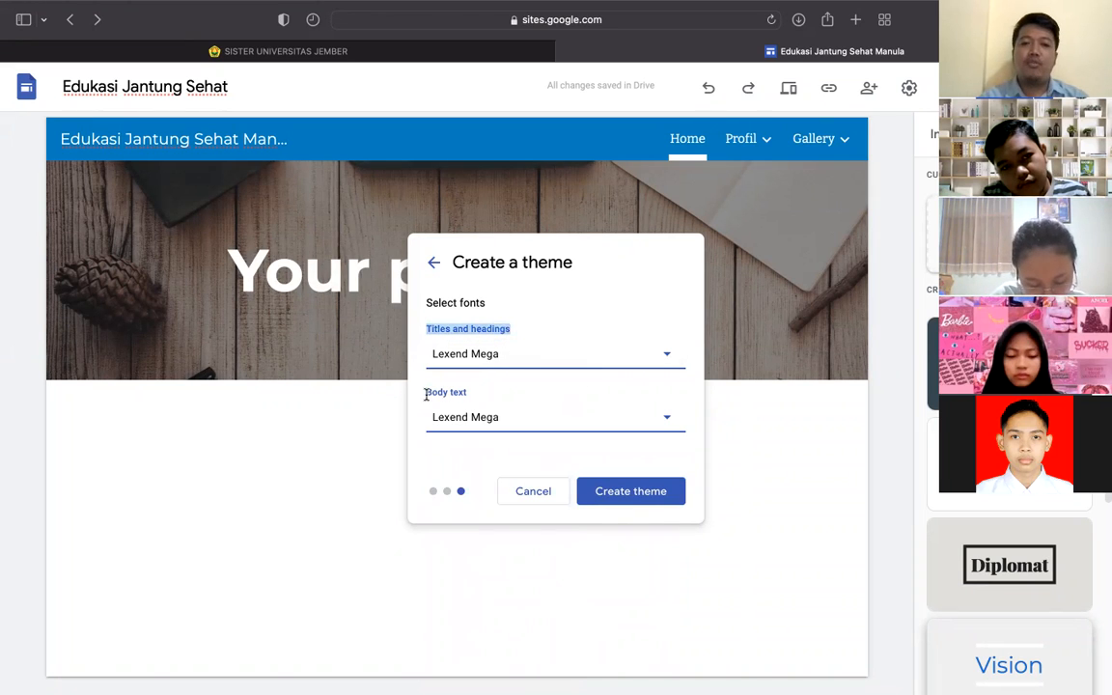
left_click_drag(425, 395, 453, 392)
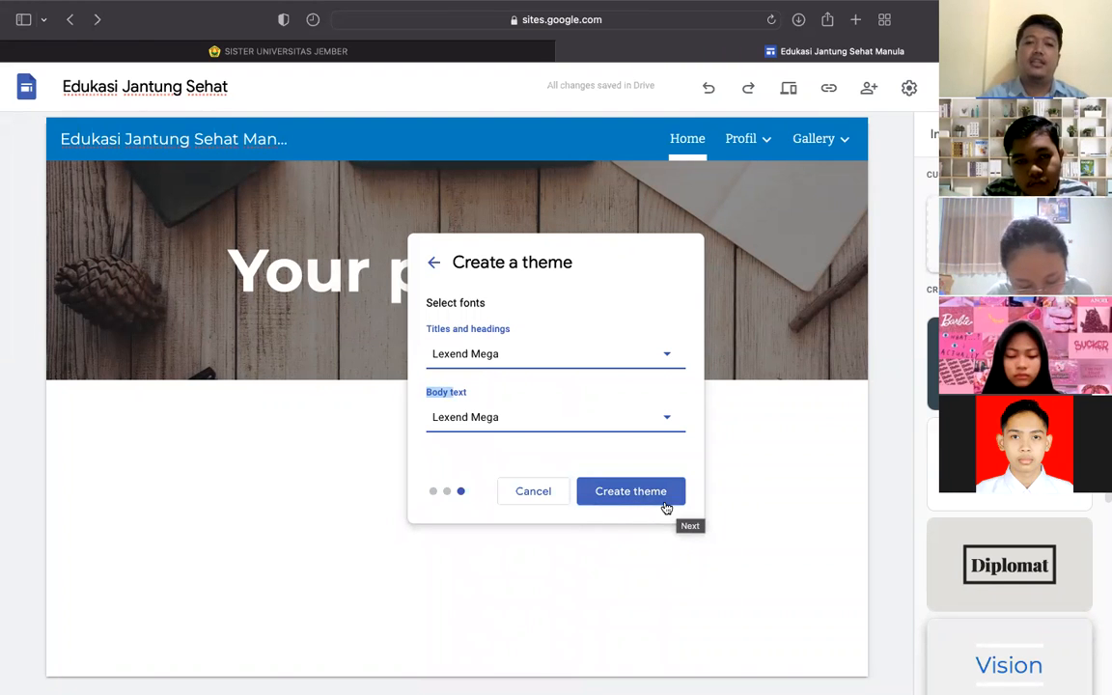
left_click(531, 492)
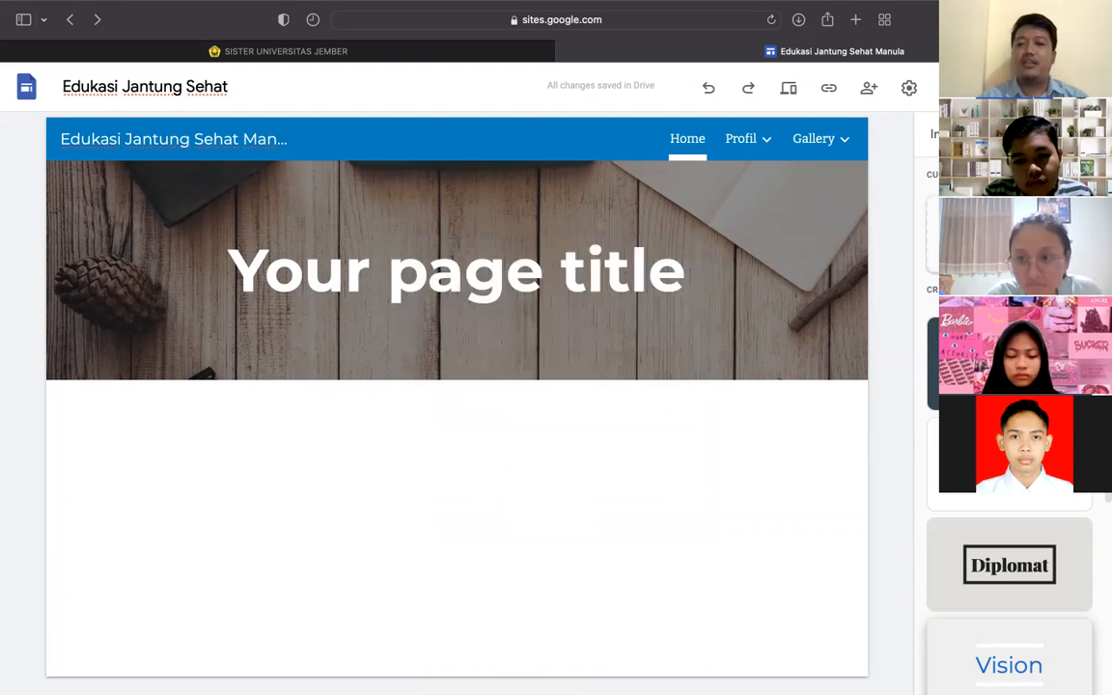
- Scroll through the Themes panel's remaining options
scroll(1009, 579, "down", 3)
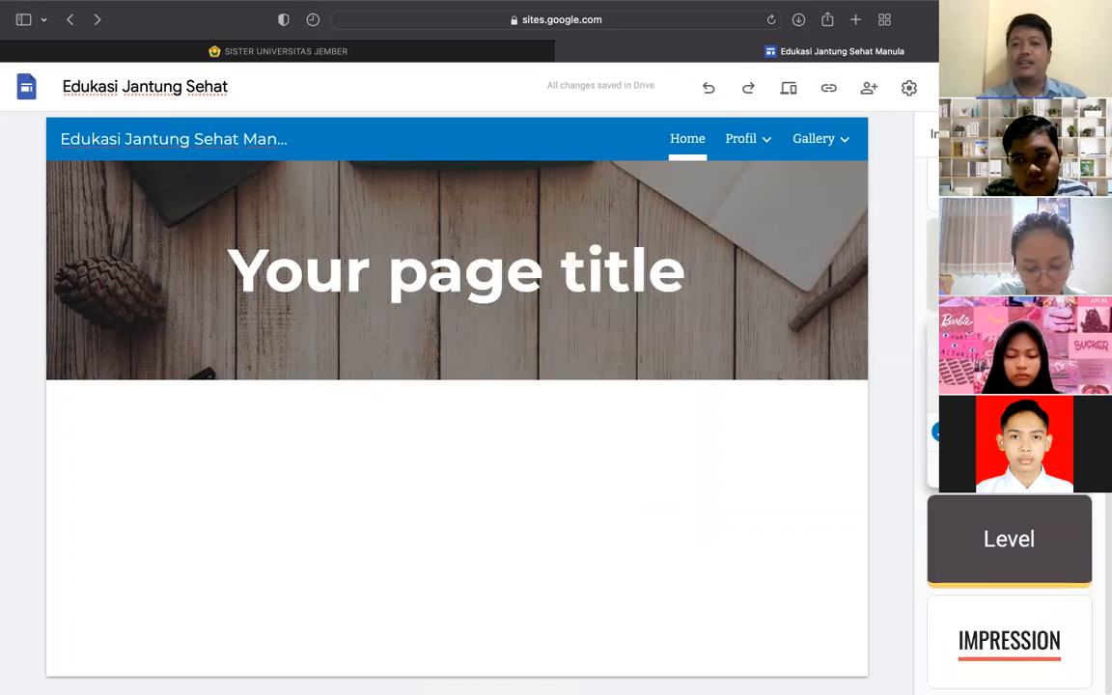
mouse_move(716, 317)
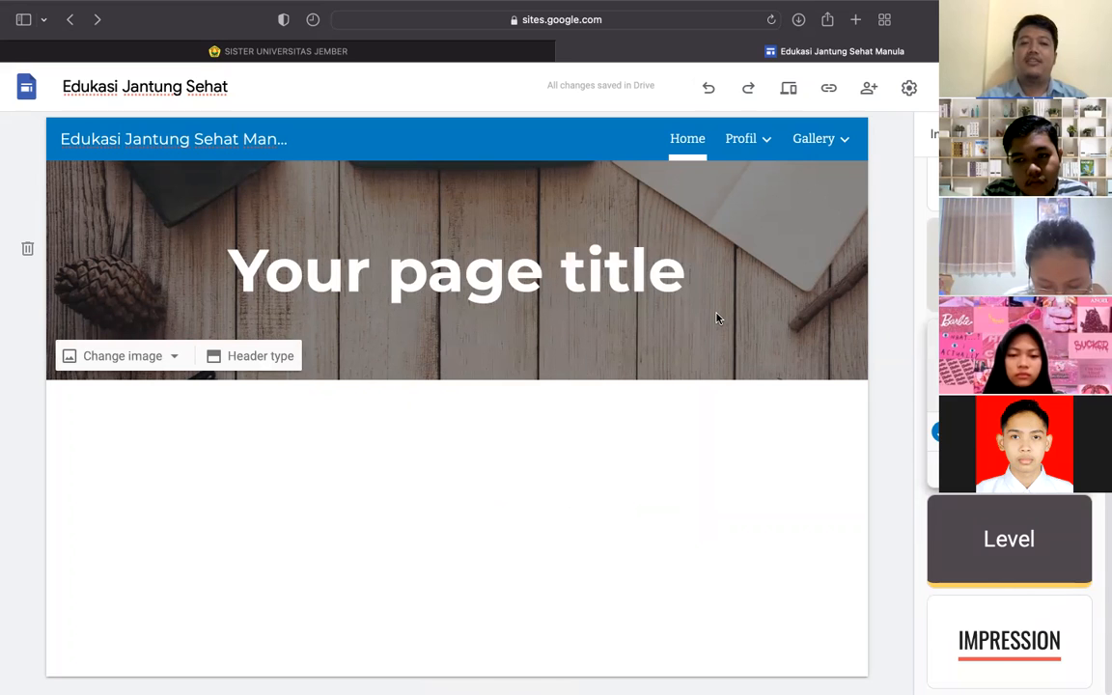
scroll(1008, 579, "up", 3)
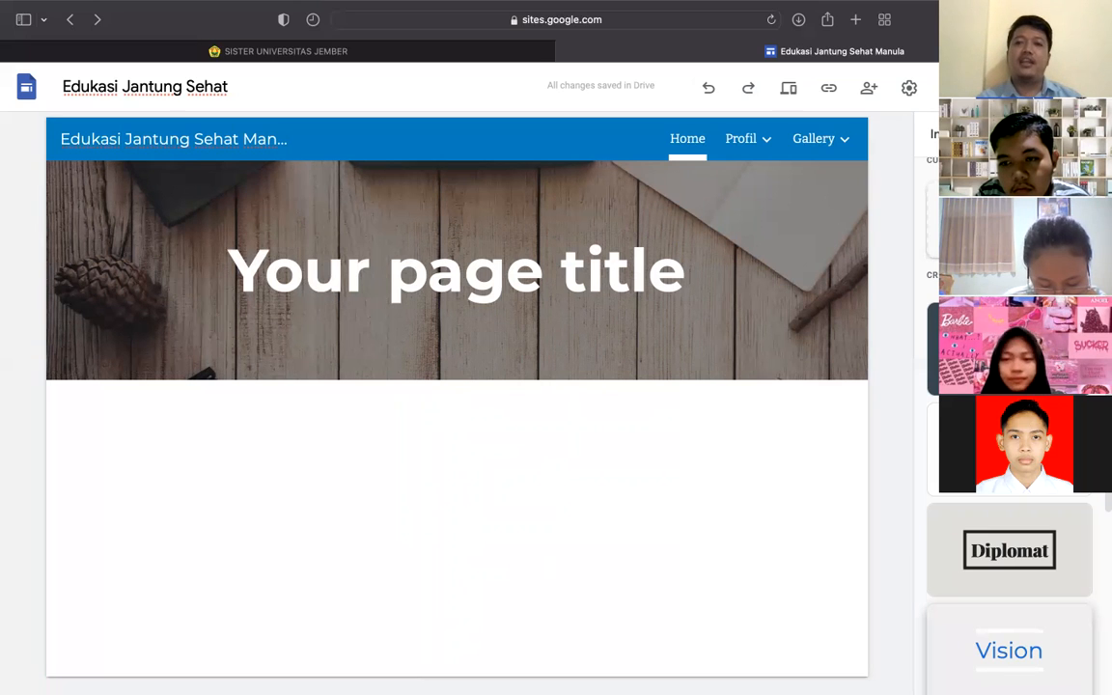
- Browse the Insert tab's element list, then open the logo and brand image settings
left_click(946, 134)
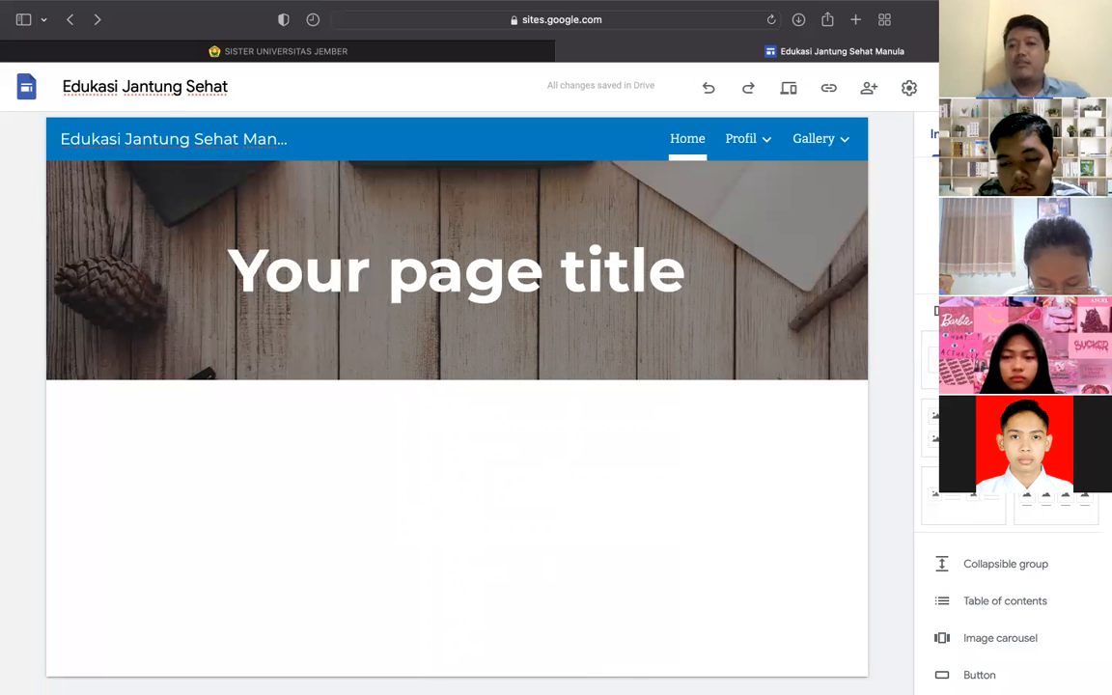
scroll(1013, 598, "down", 3)
scroll(1014, 598, "down", 6)
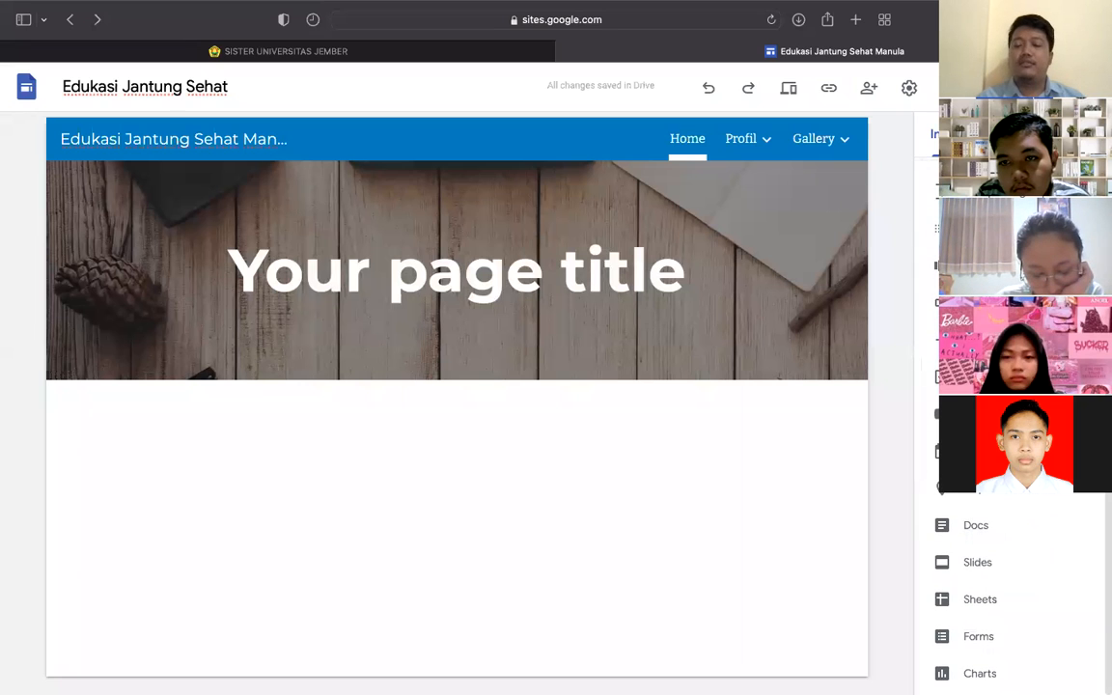
scroll(1013, 598, "up", 2)
scroll(1013, 598, "up", 7)
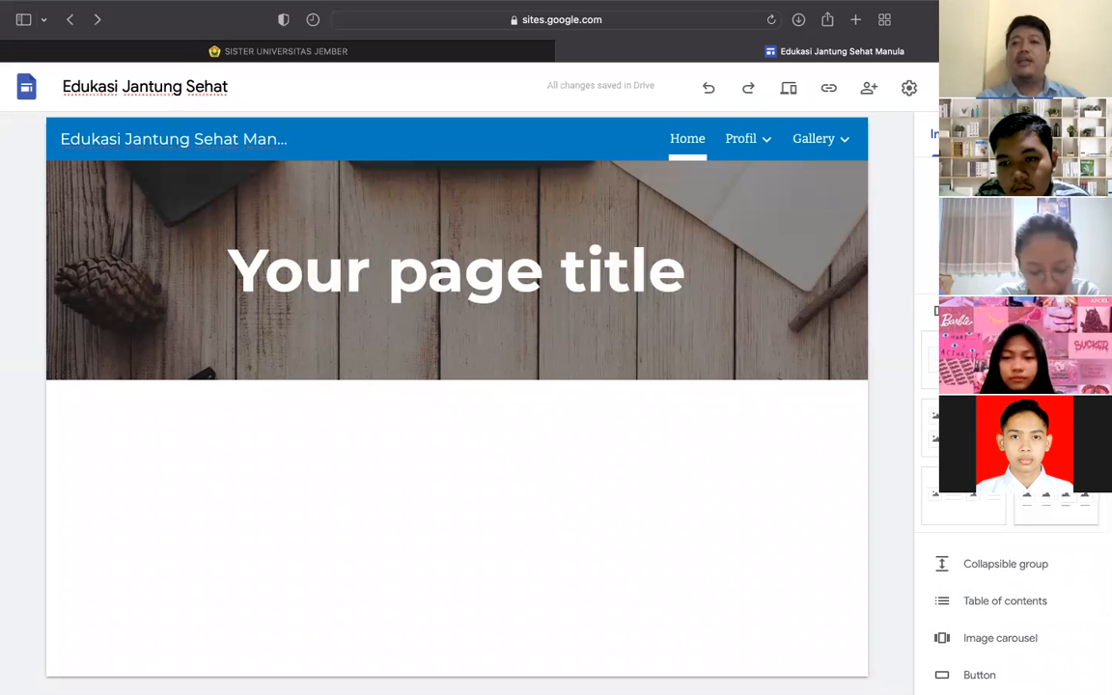
mouse_move(648, 196)
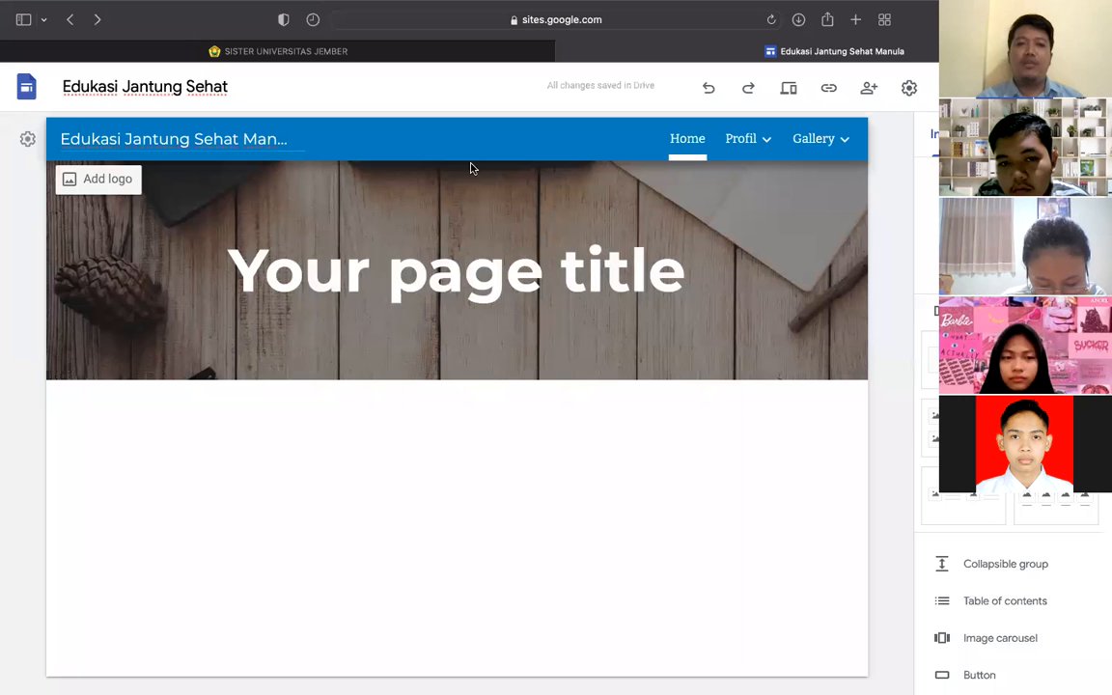
left_click(106, 185)
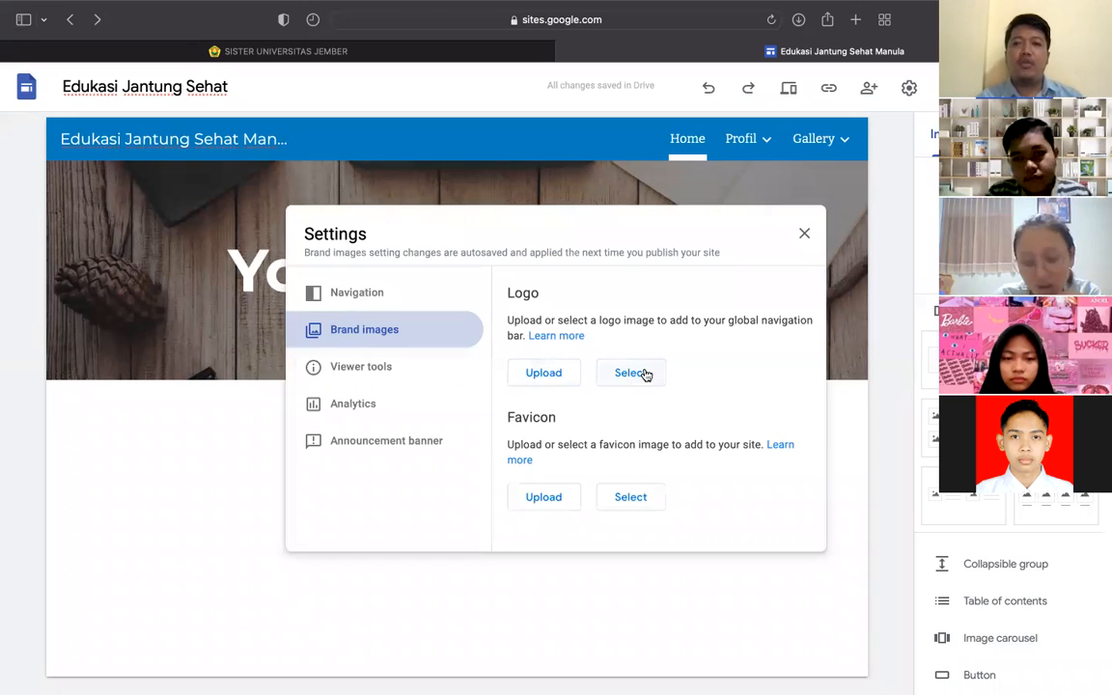
- Upload the circular logo PNG from the Unej folder as the site logo
left_click(541, 373)
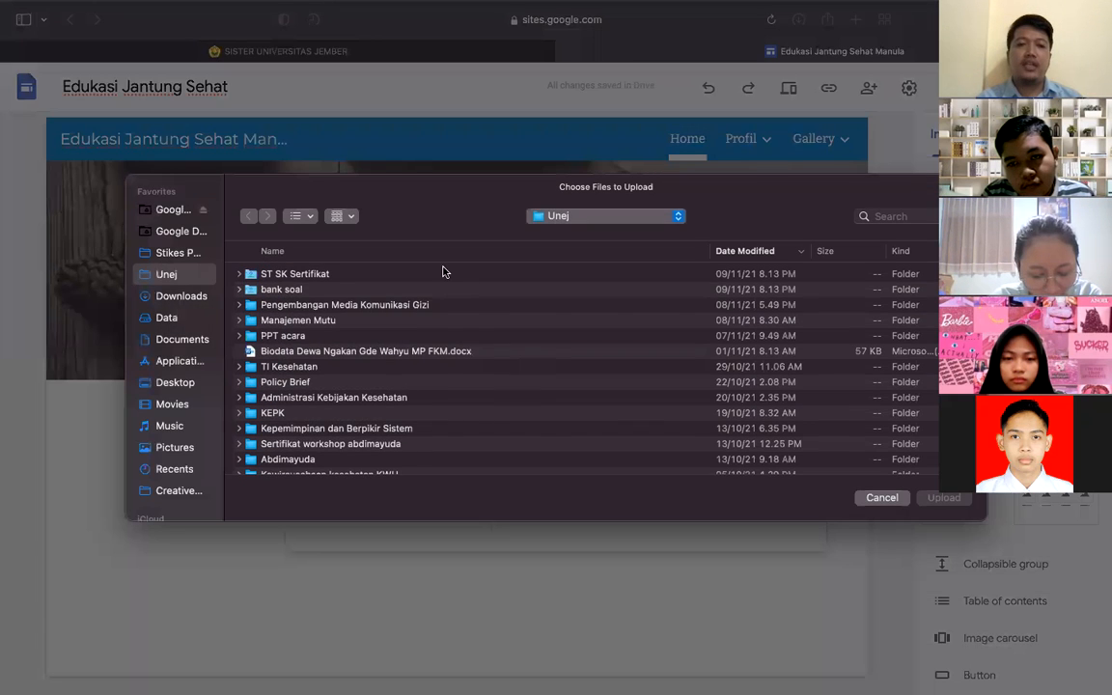
scroll(308, 302, "down", 5)
scroll(309, 301, "down", 10)
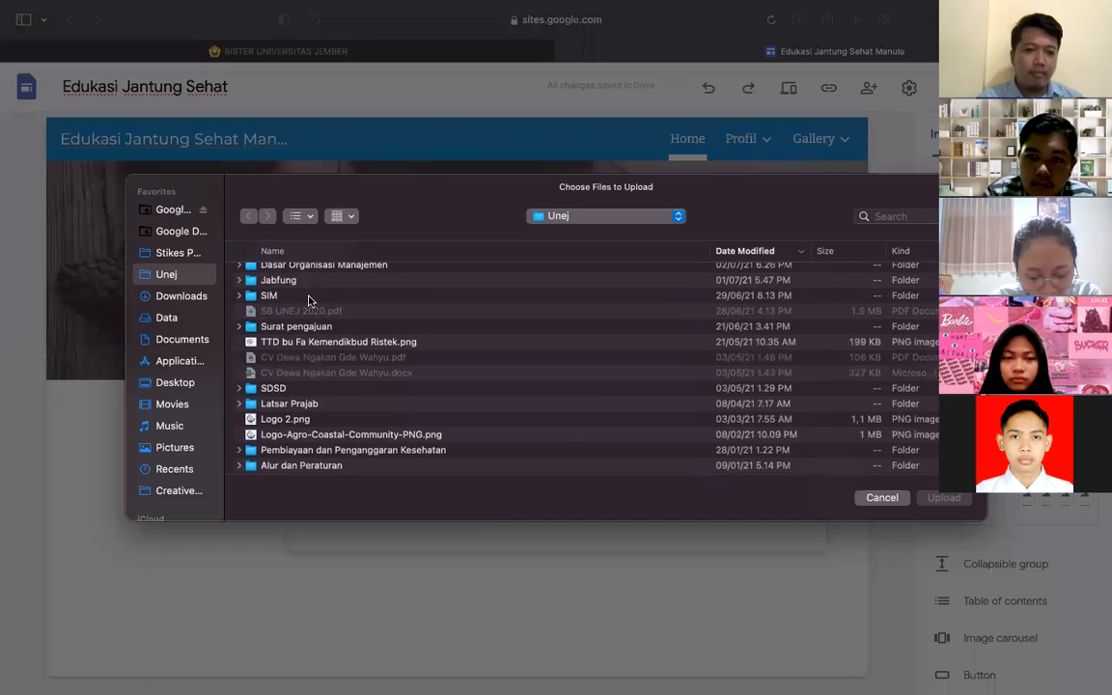
left_click(287, 313)
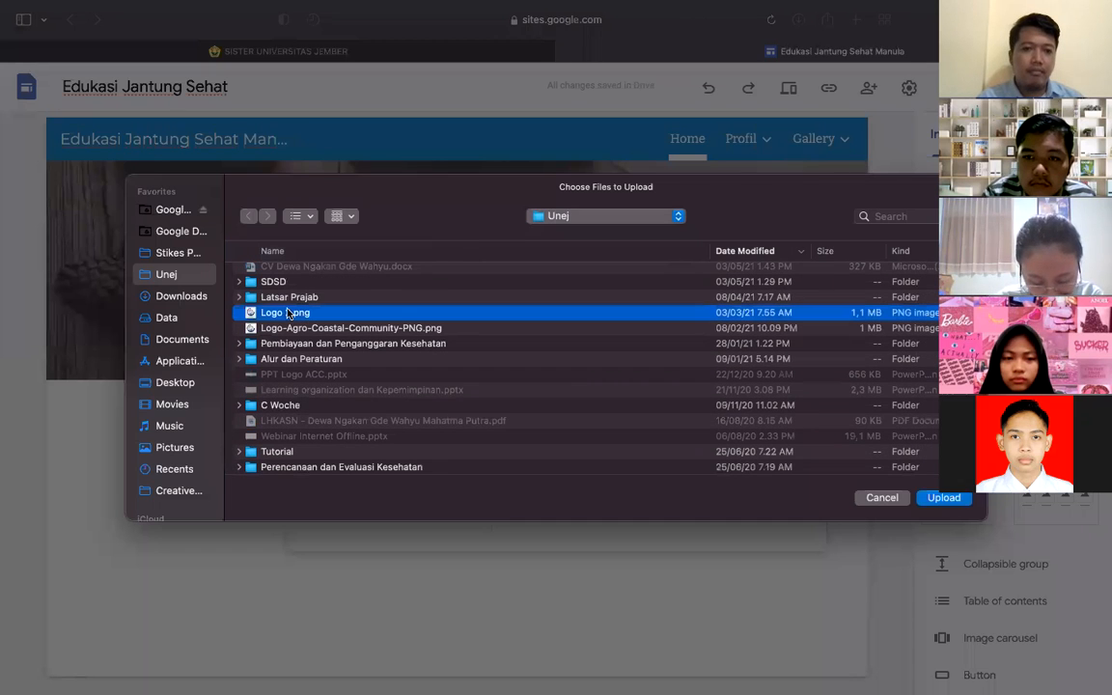
left_click(944, 502)
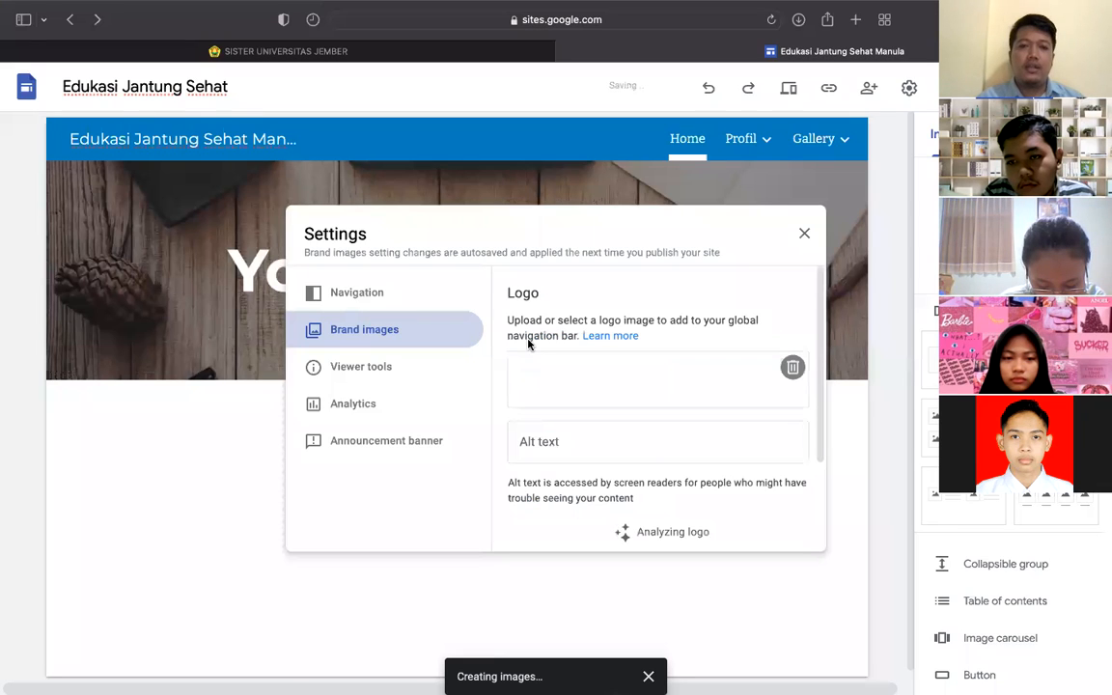
scroll(574, 367, "down", 3)
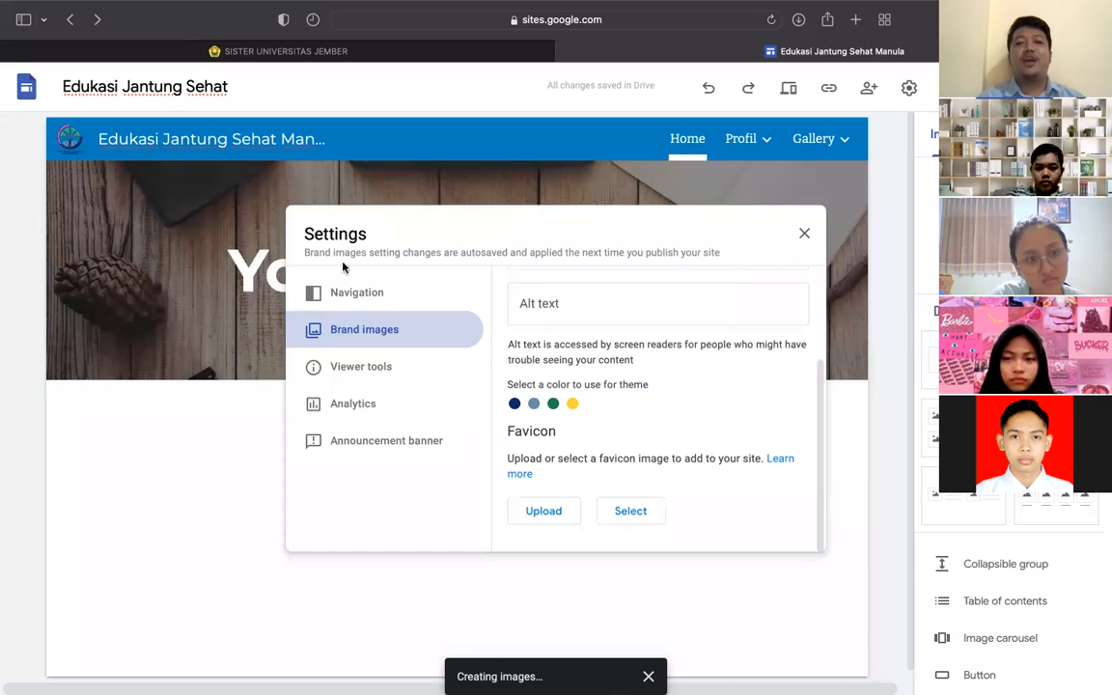
scroll(545, 359, "up", 3)
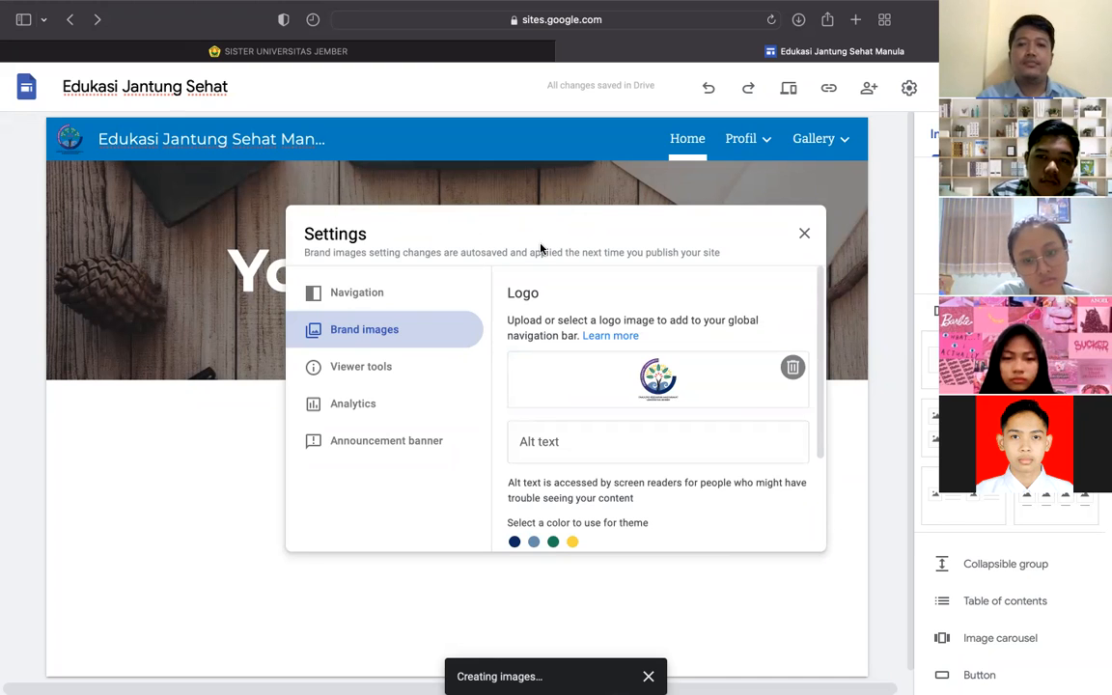
scroll(576, 334, "down", 3)
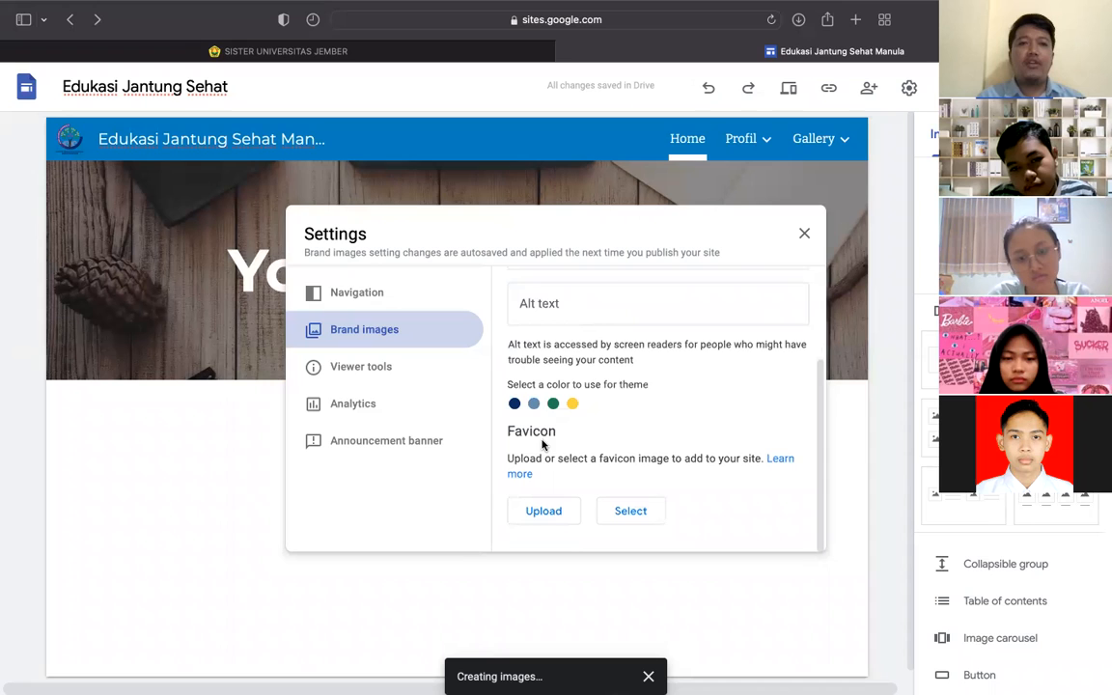
mouse_move(144, 8)
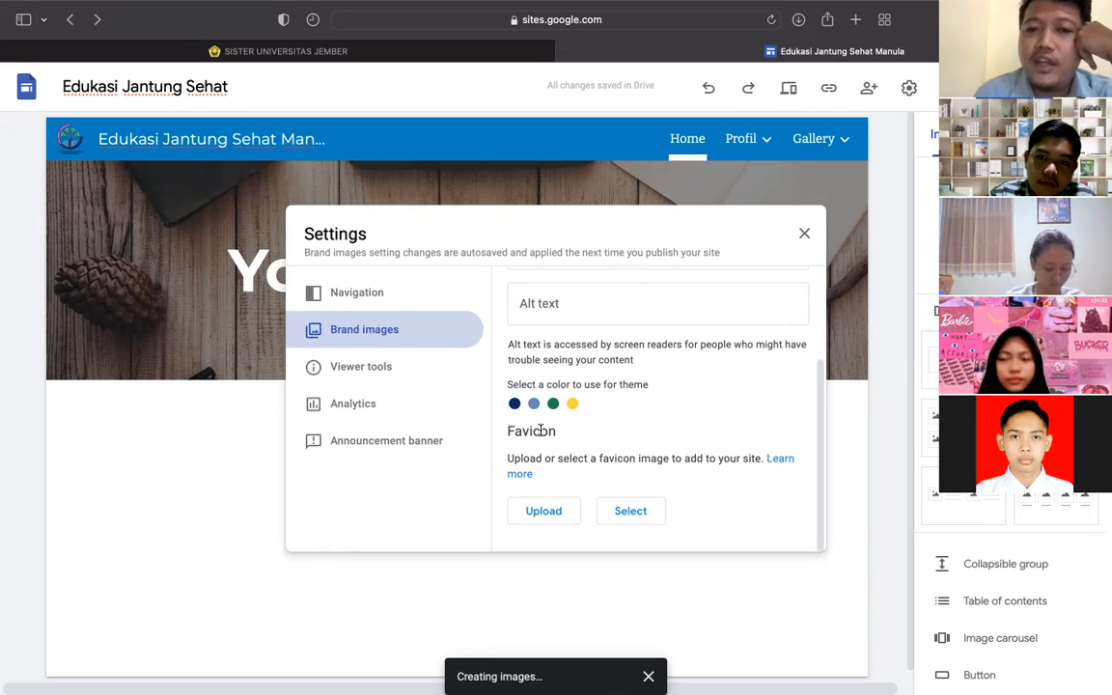
- Upload Logo 2.png from the Unej folder as the favicon and close Settings
left_click(546, 509)
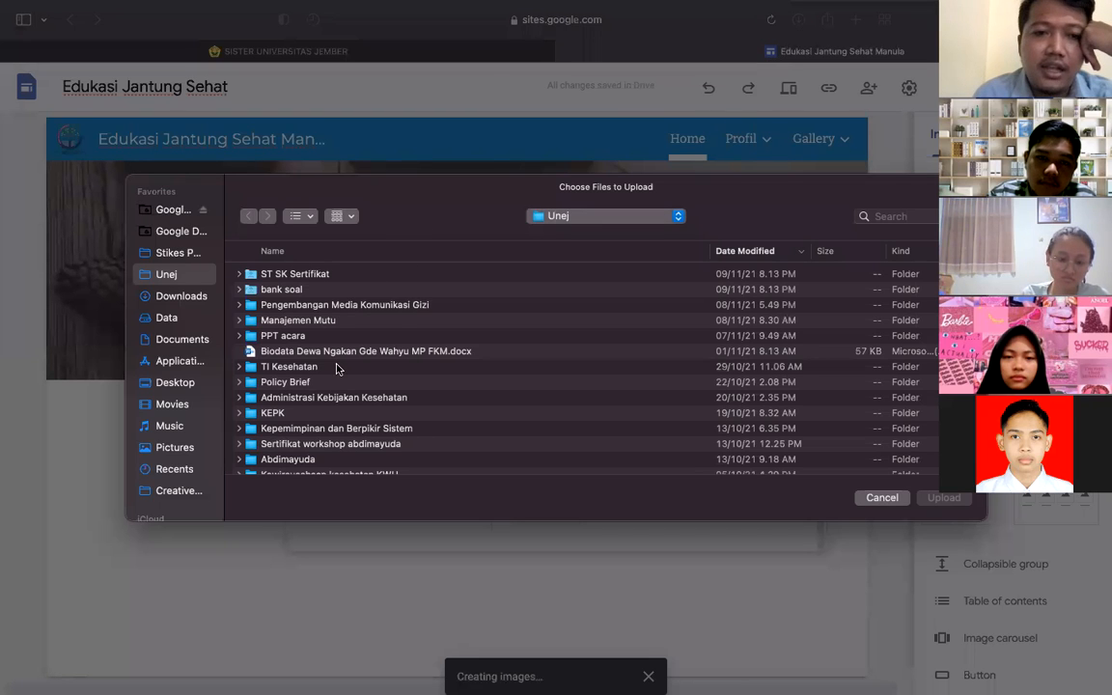
scroll(340, 309, "down", 10)
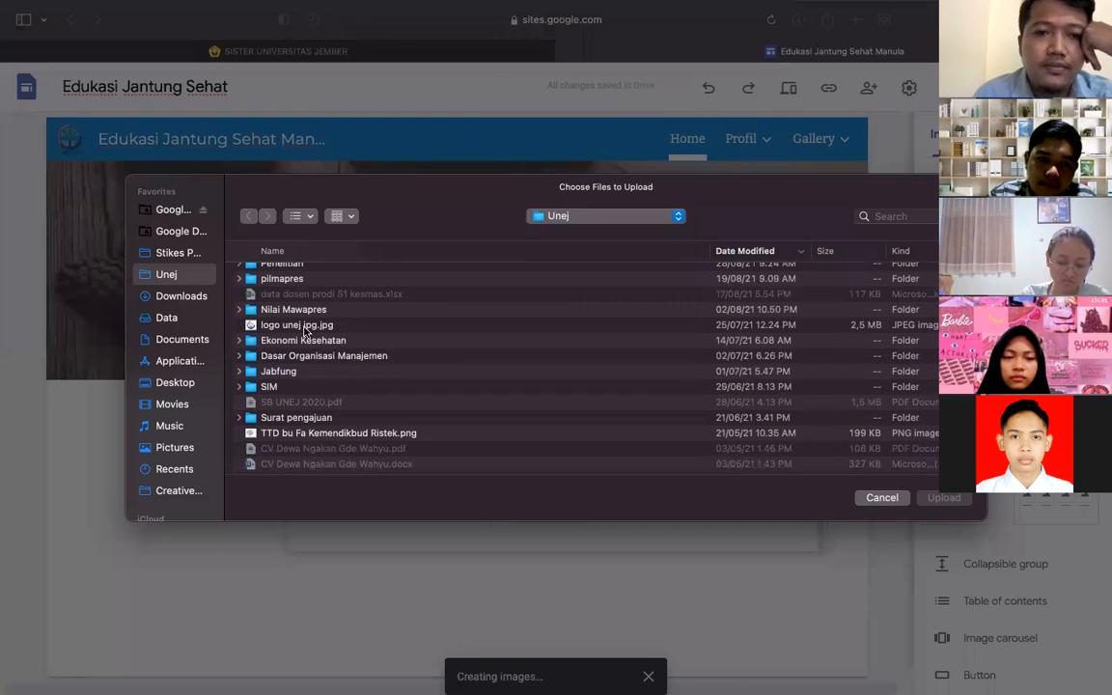
scroll(300, 408, "down", 3)
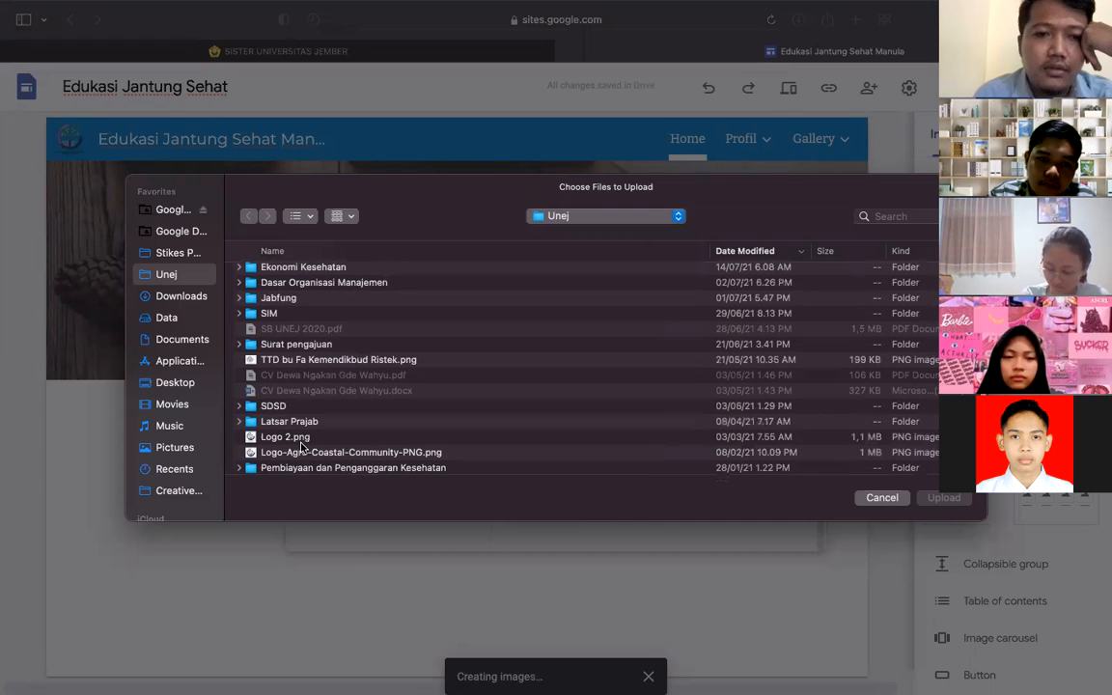
double_click(289, 437)
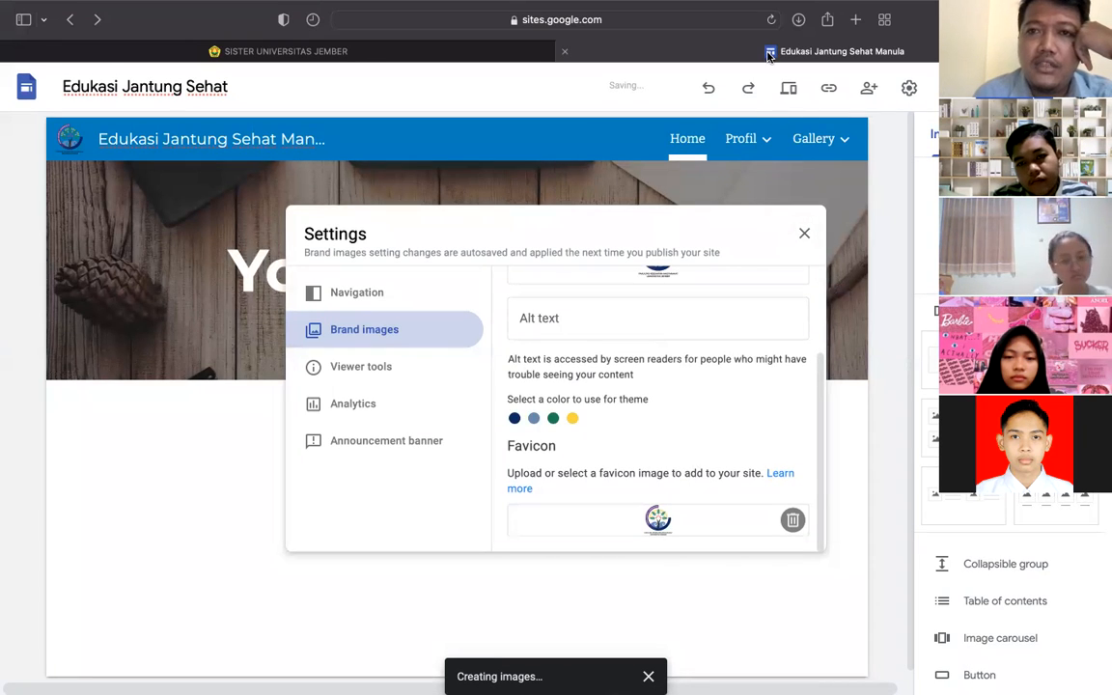
left_click(802, 235)
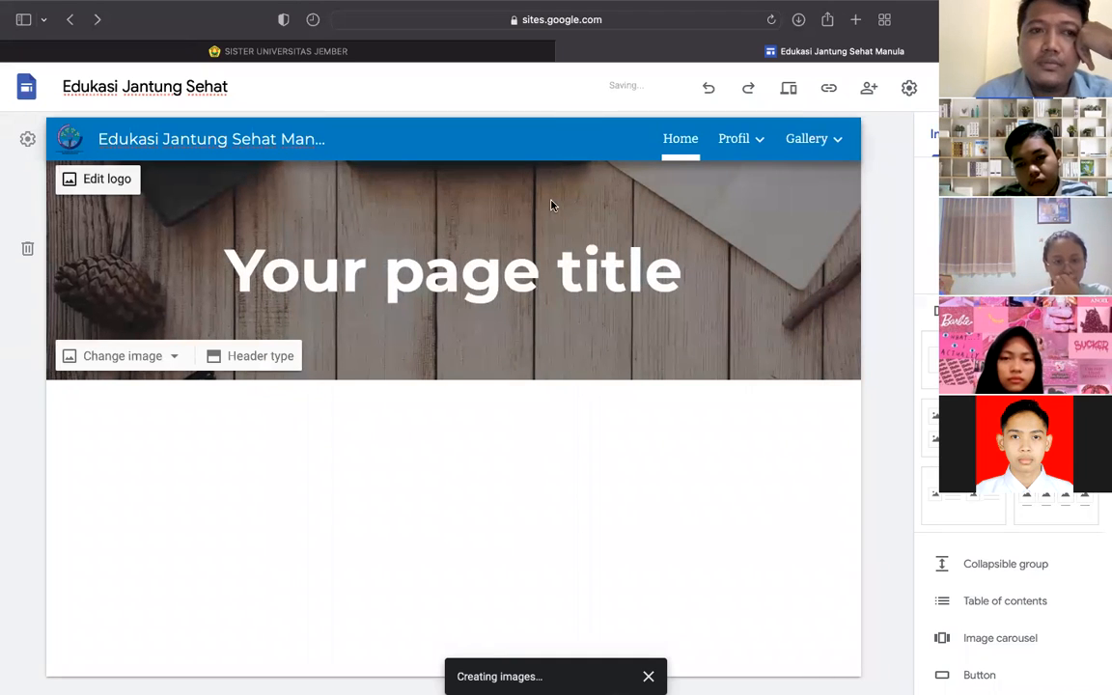
left_click(392, 281)
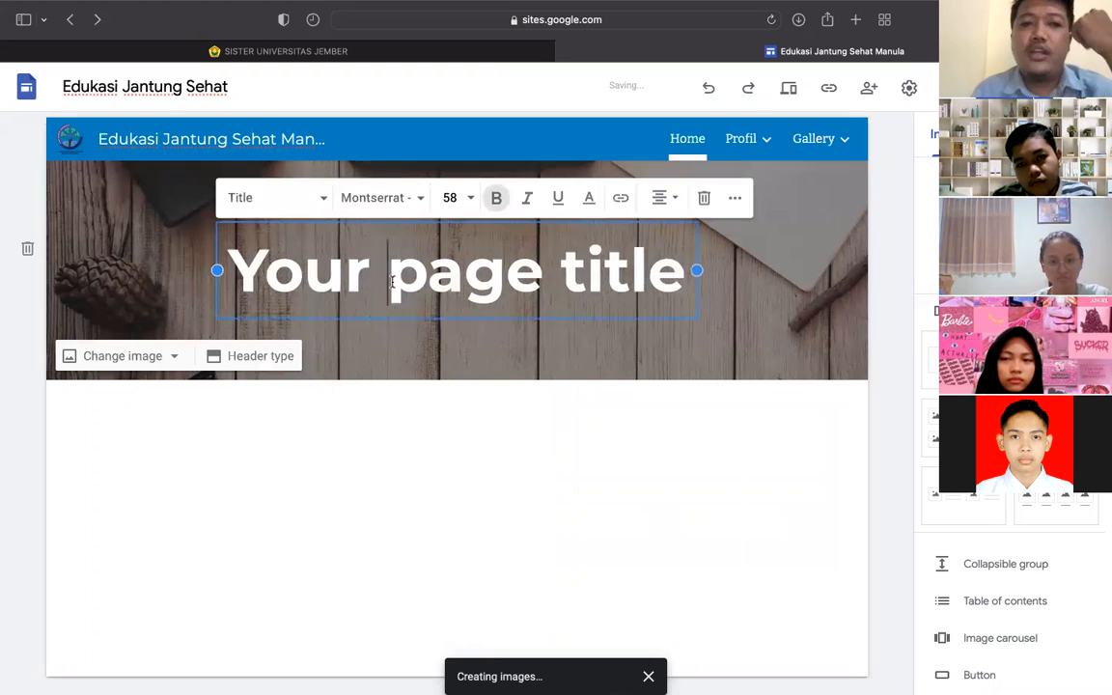
- Change the header title text to 'Website Edukasi Jantung'
double_click(335, 277)
key("super+a")
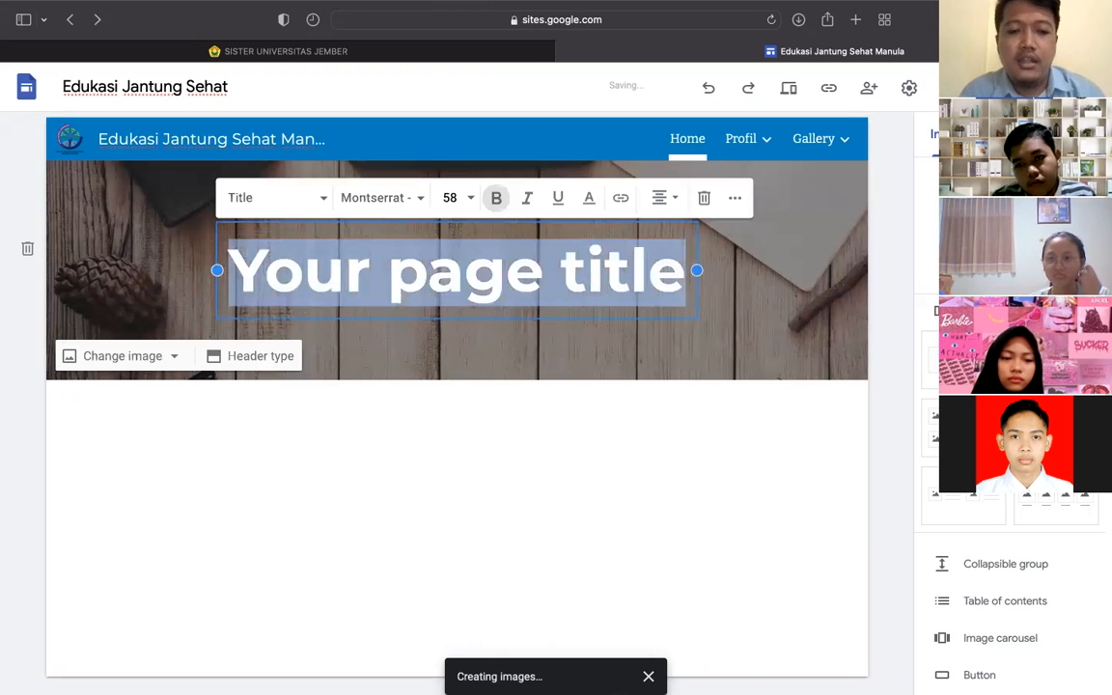
type("Website Edukasi Jan")
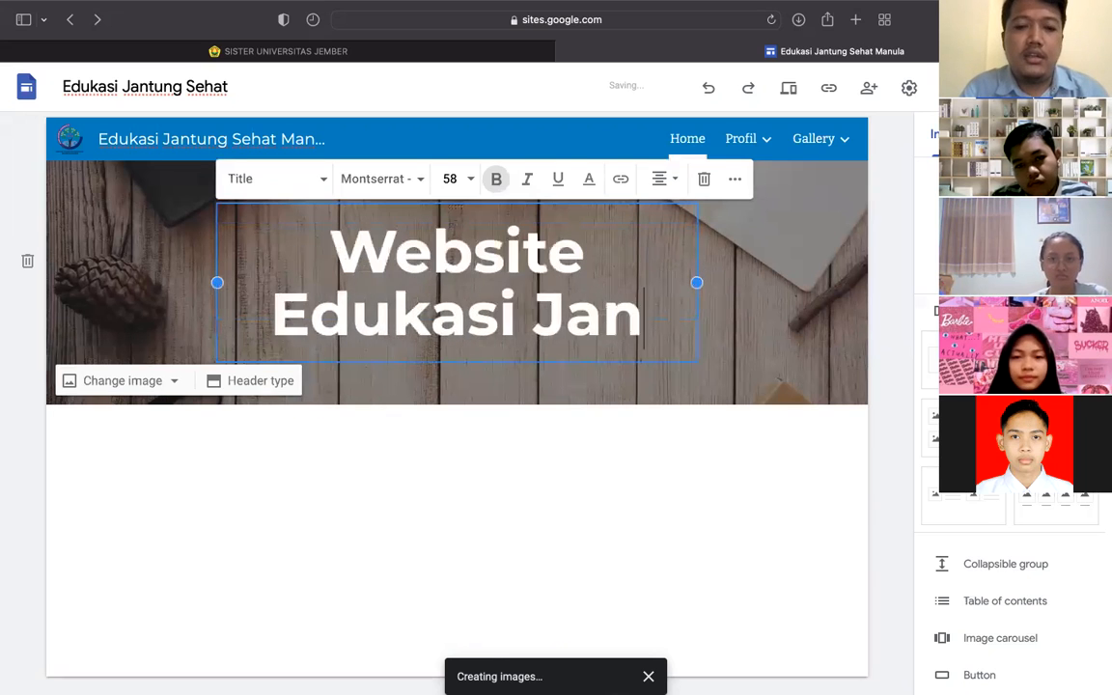
type("tung")
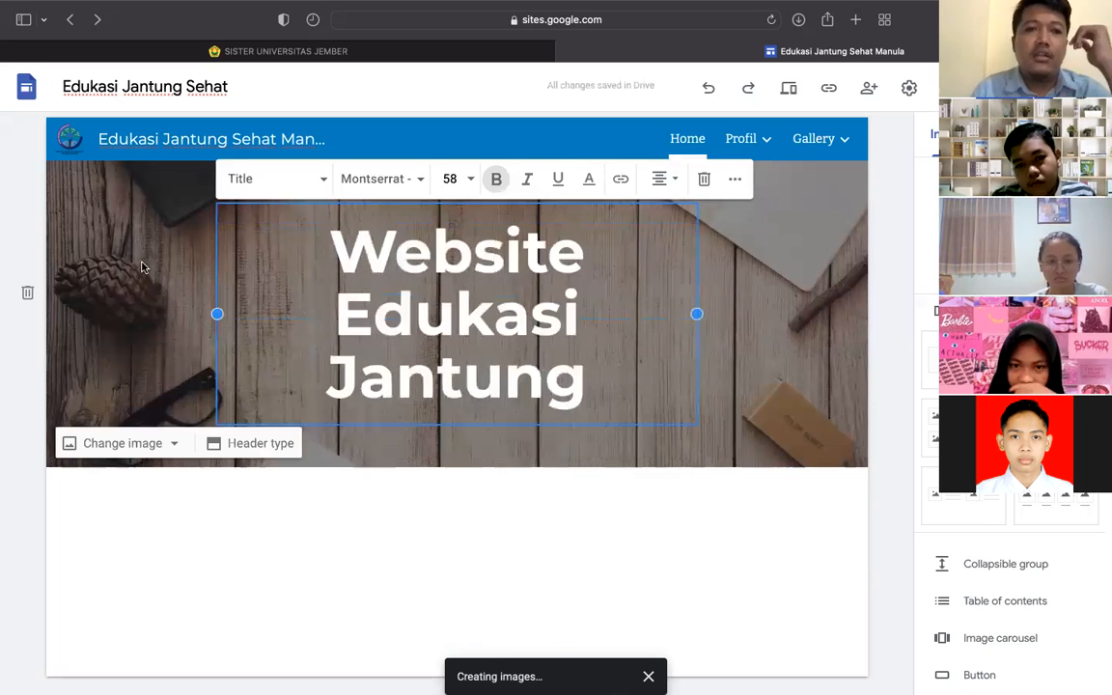
left_click(142, 268)
left_click(483, 300)
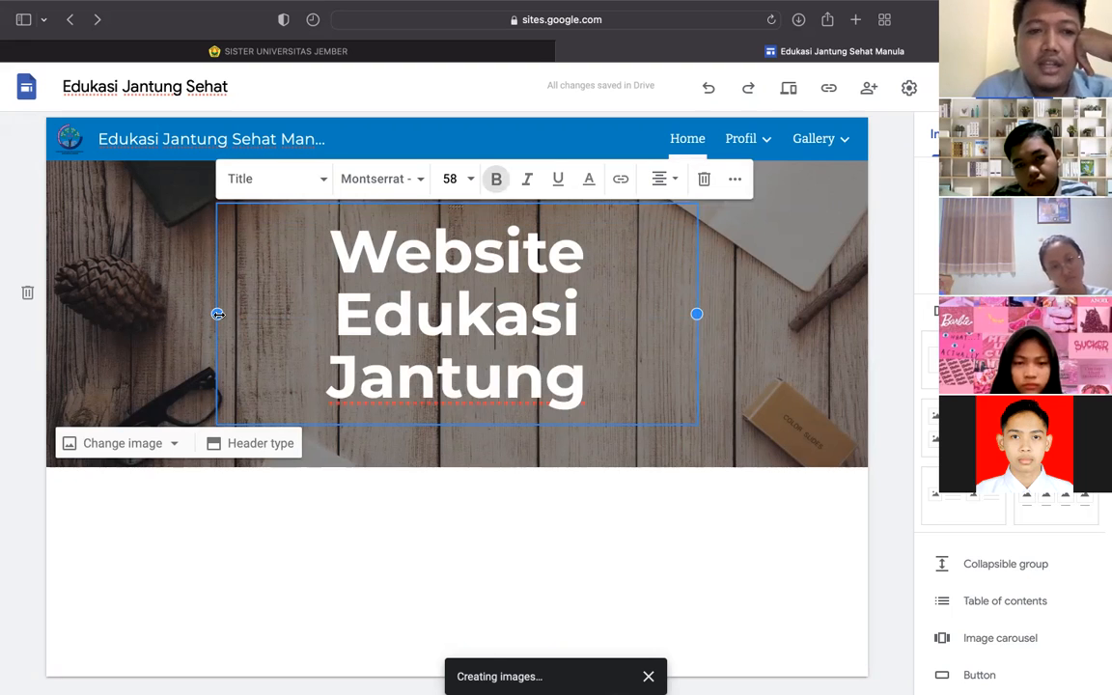
- Widen the title box on both sides and set the title font size to 48
left_click_drag(218, 314, 39, 308)
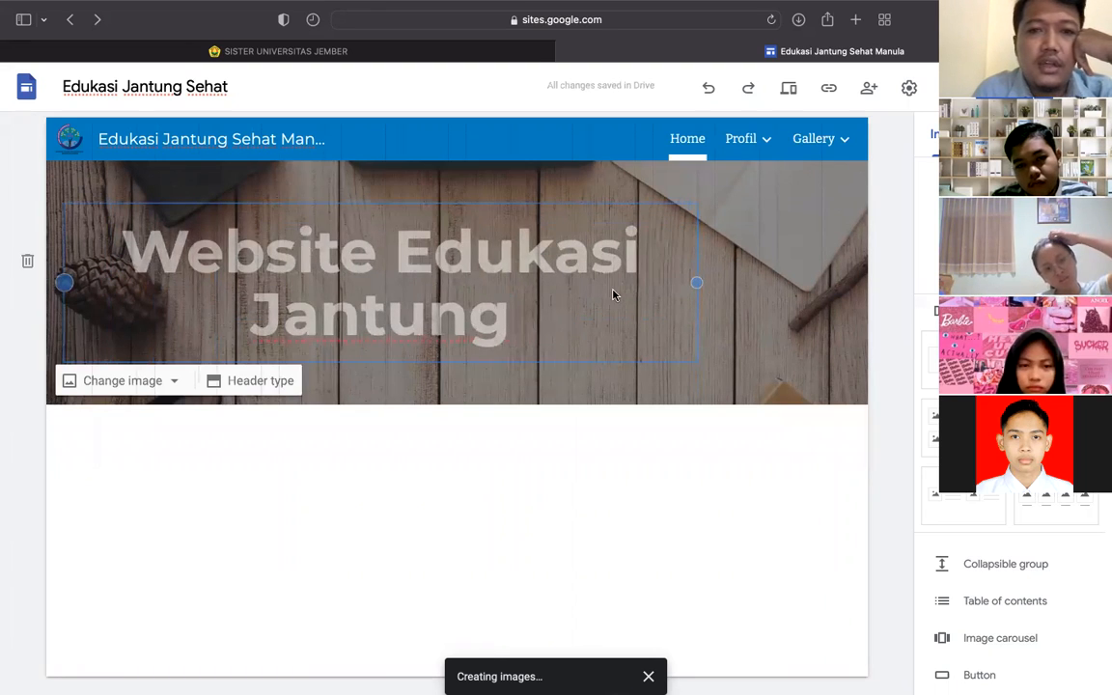
left_click_drag(697, 283, 893, 285)
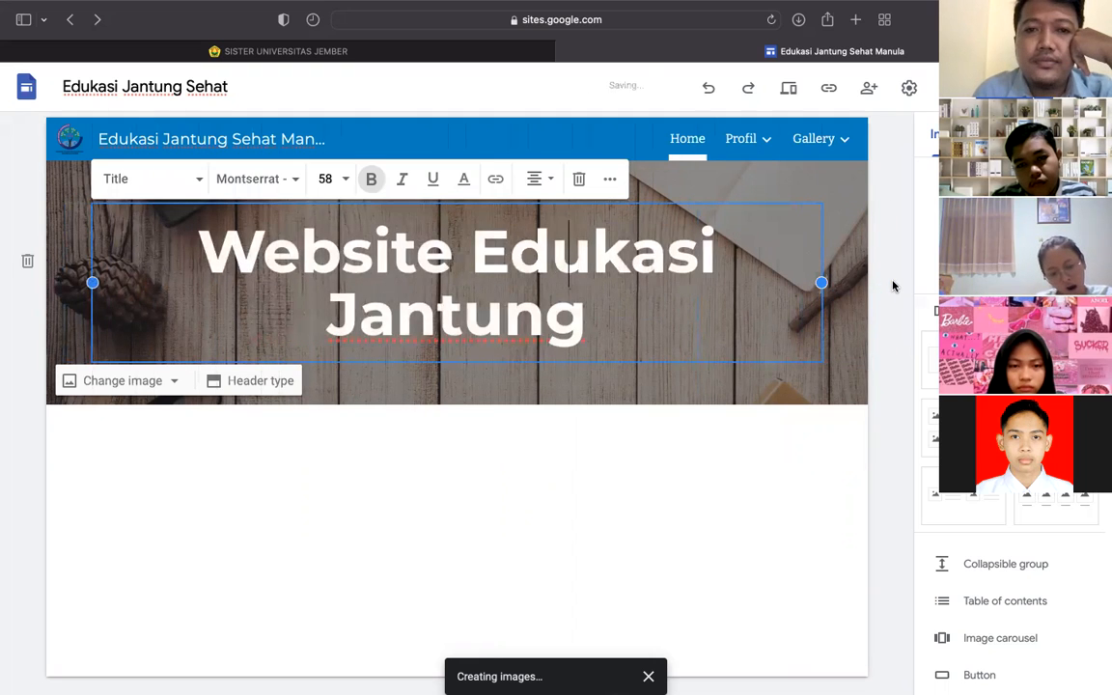
left_click(588, 308)
left_click_drag(588, 308, 199, 231)
left_click(328, 179)
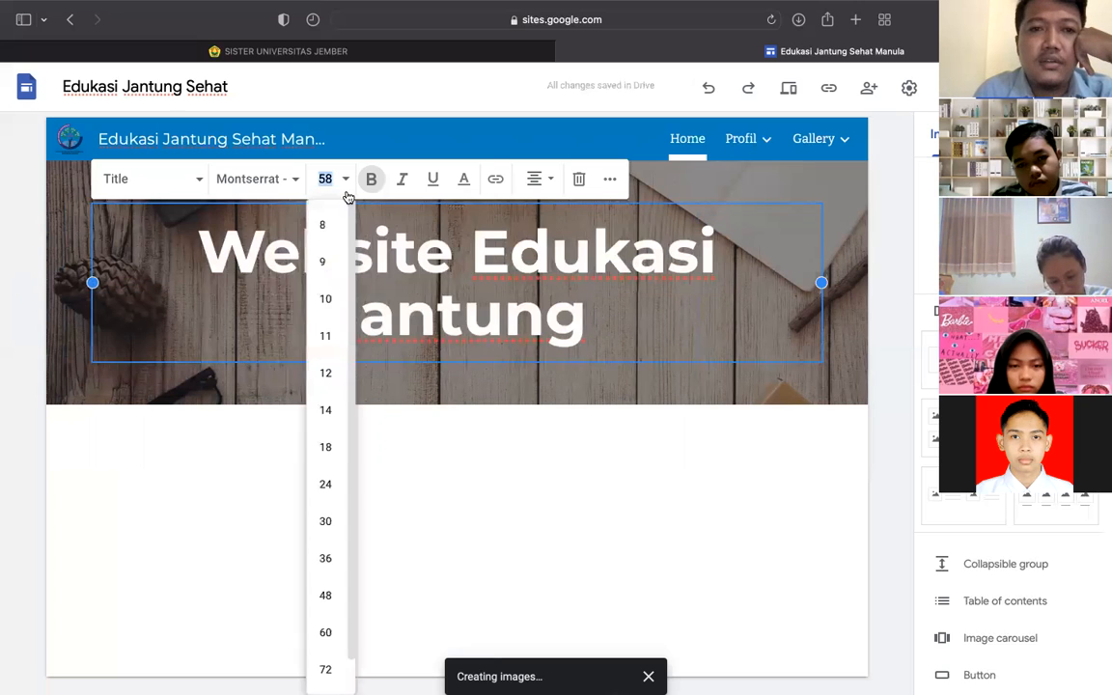
left_click(324, 551)
left_click(328, 197)
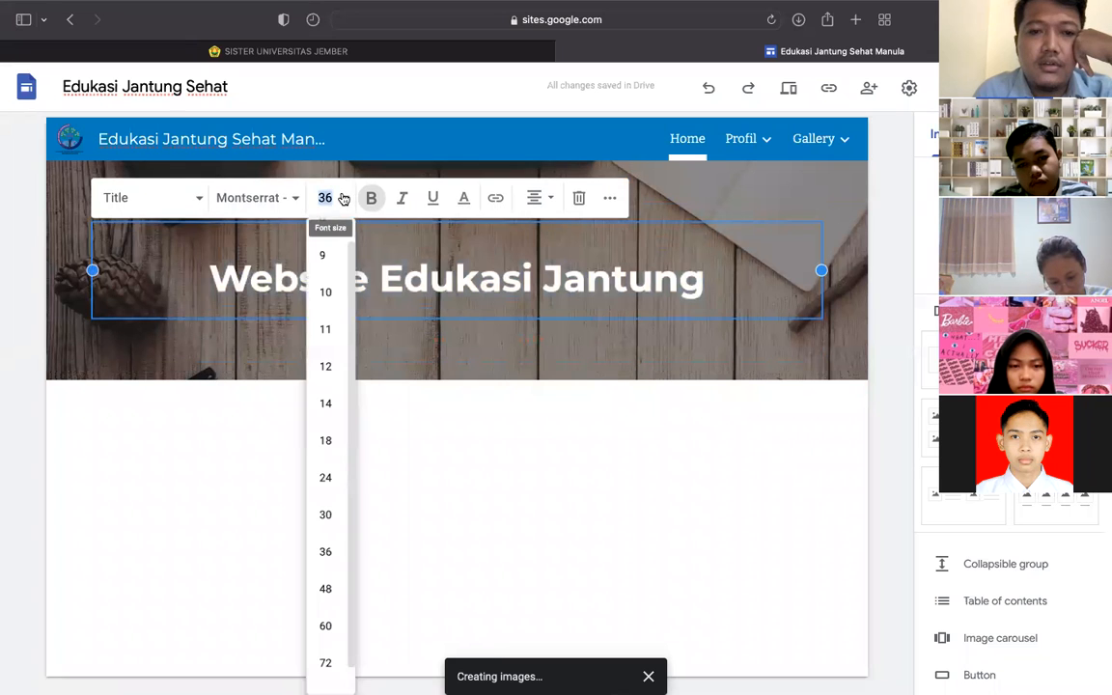
left_click(326, 588)
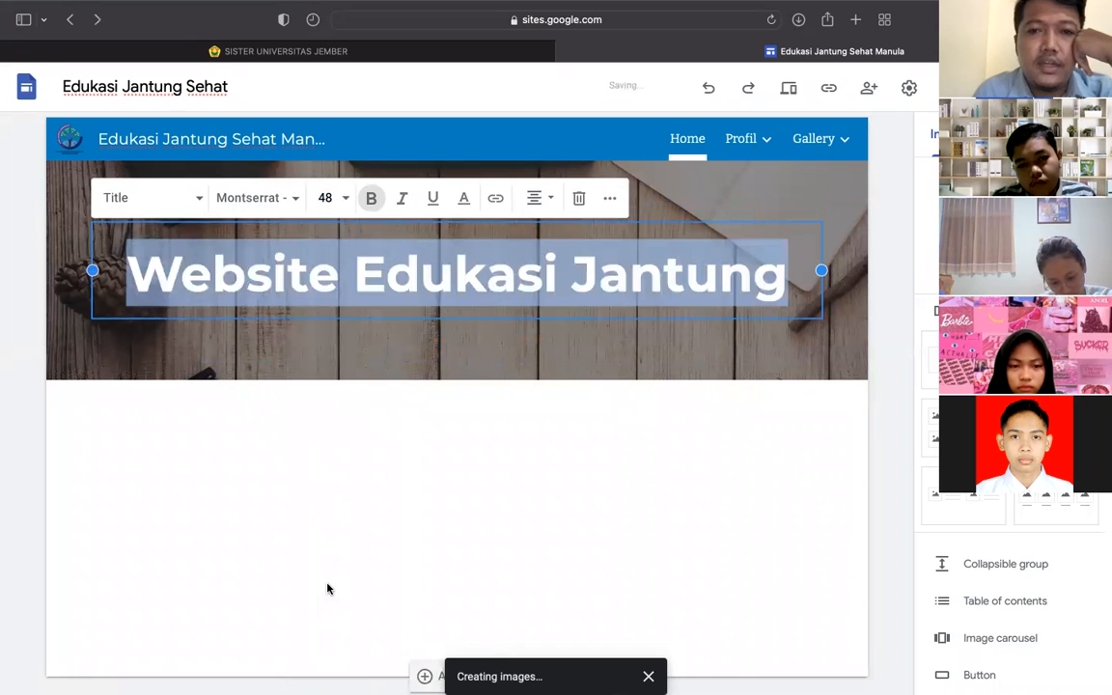
left_click(458, 426)
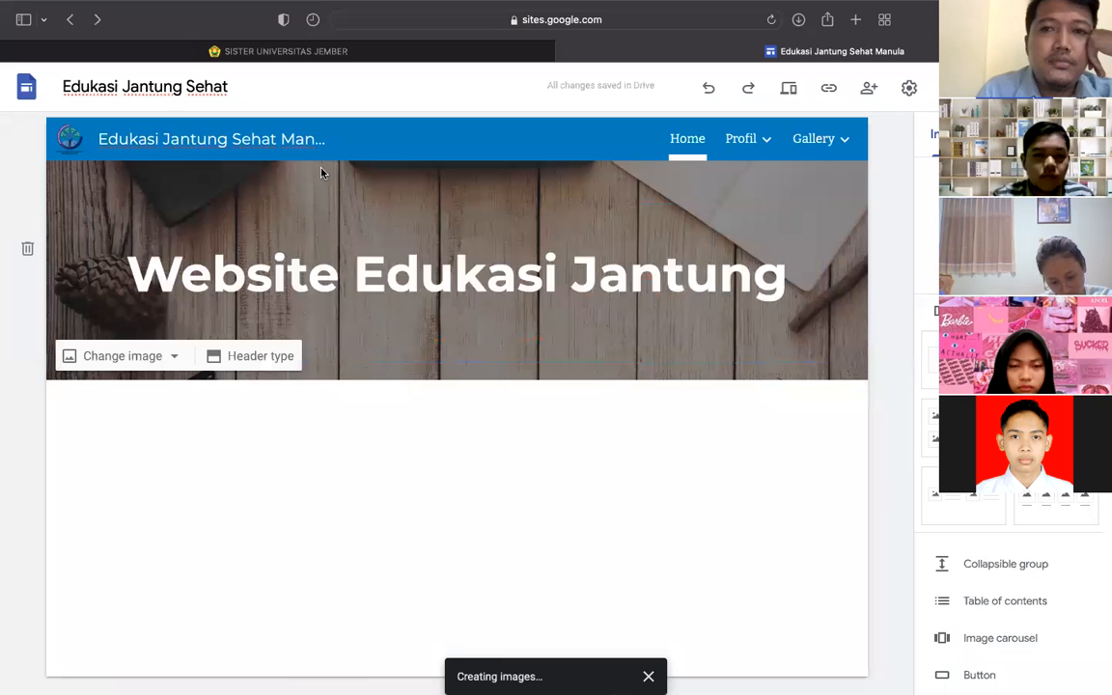
left_click(281, 145)
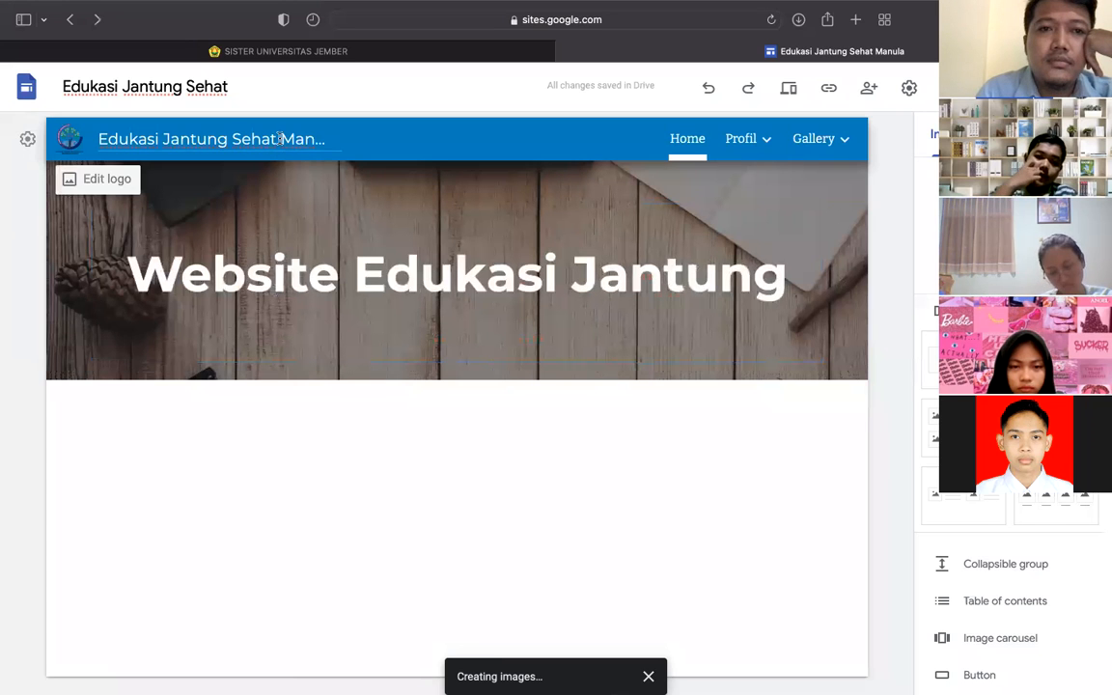
- Delete 'Manula' from the navigation-bar site name, leaving 'Edukasi Jantung Sehat'
left_click_drag(268, 140, 347, 141)
key("BackSpace")
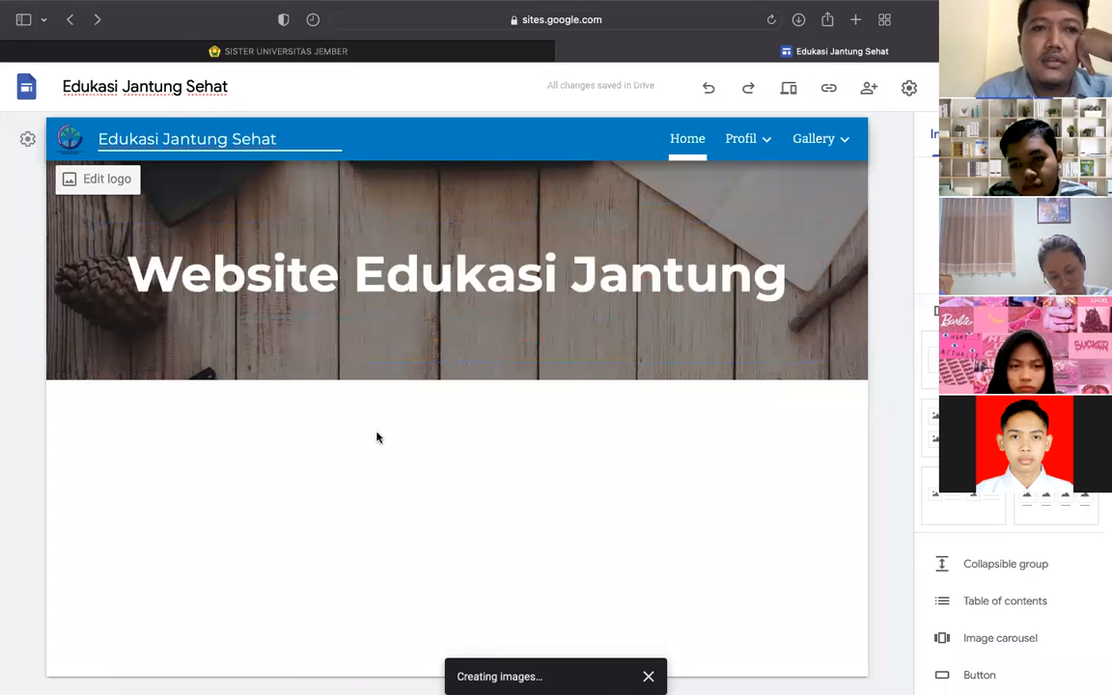
left_click(446, 285)
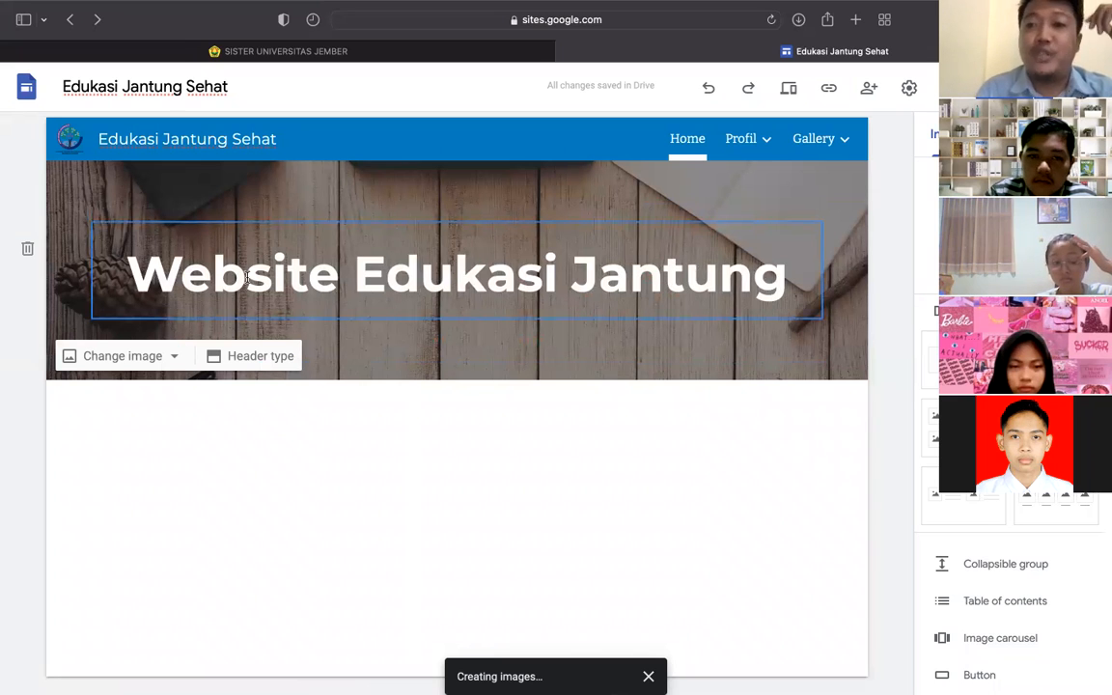
mouse_move(14, 418)
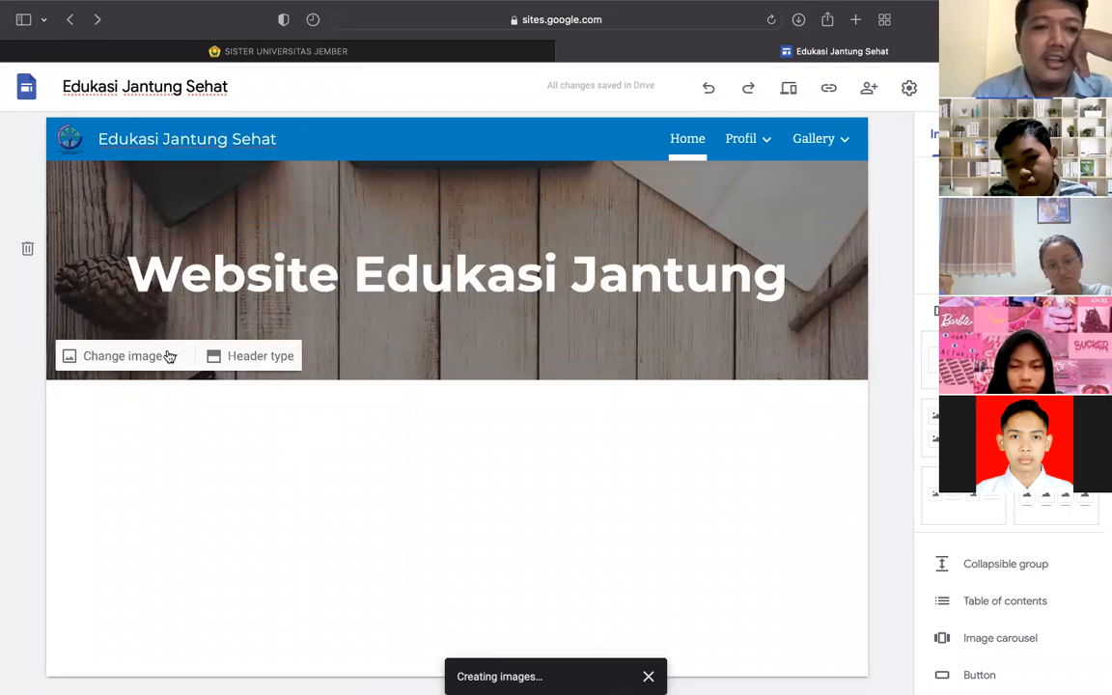
- Replace the wood header image with the gallery photo of a blue notebook and pen
left_click(177, 357)
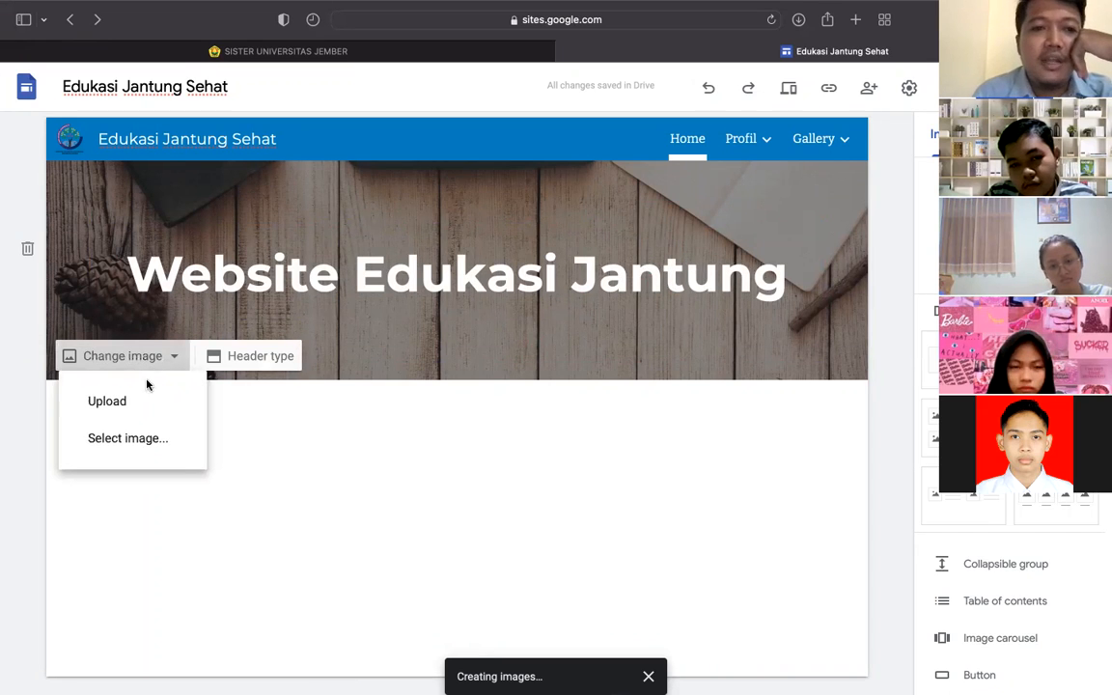
left_click(131, 443)
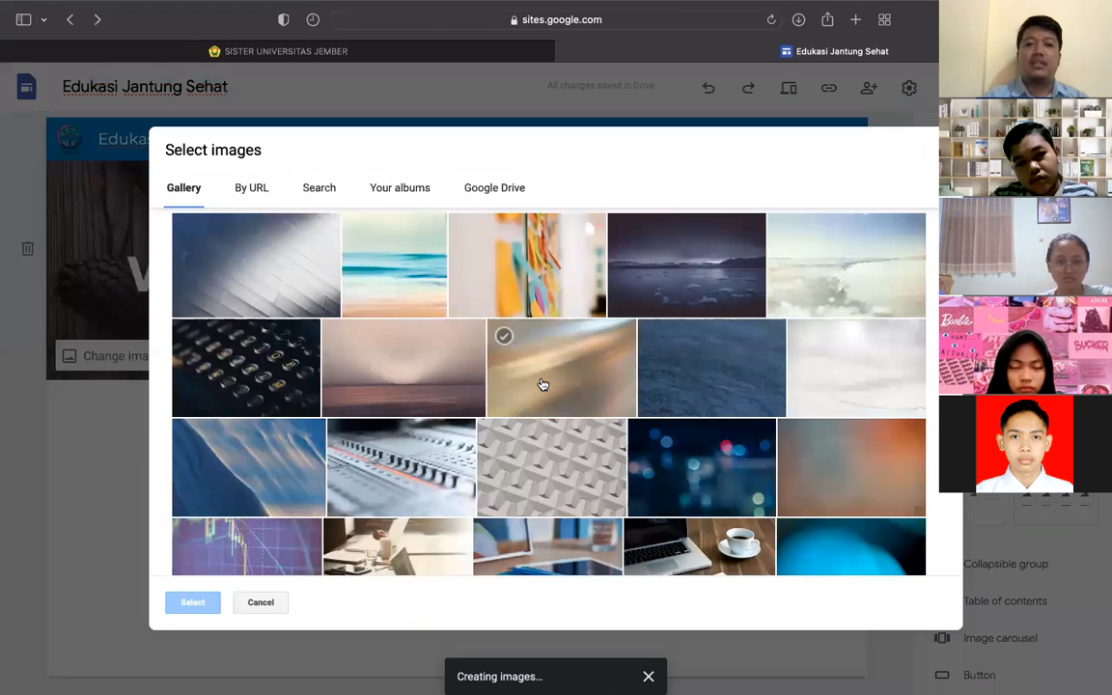
scroll(542, 384, "down", 2)
scroll(544, 384, "down", 1)
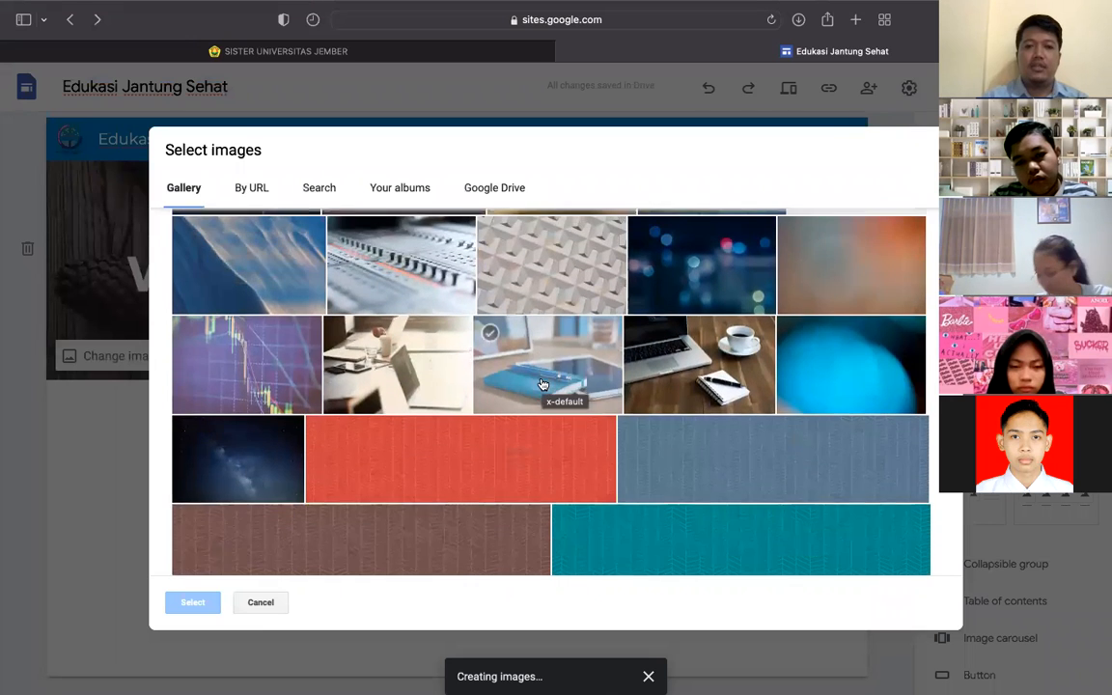
scroll(546, 392, "up", 2)
left_click(555, 430)
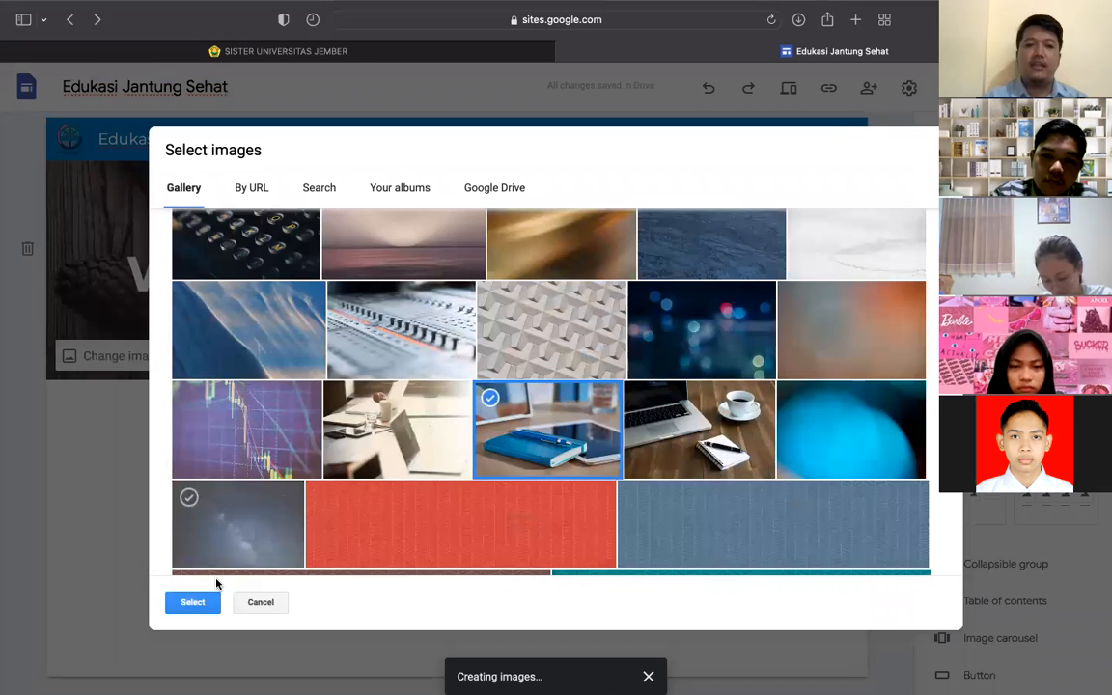
left_click(197, 602)
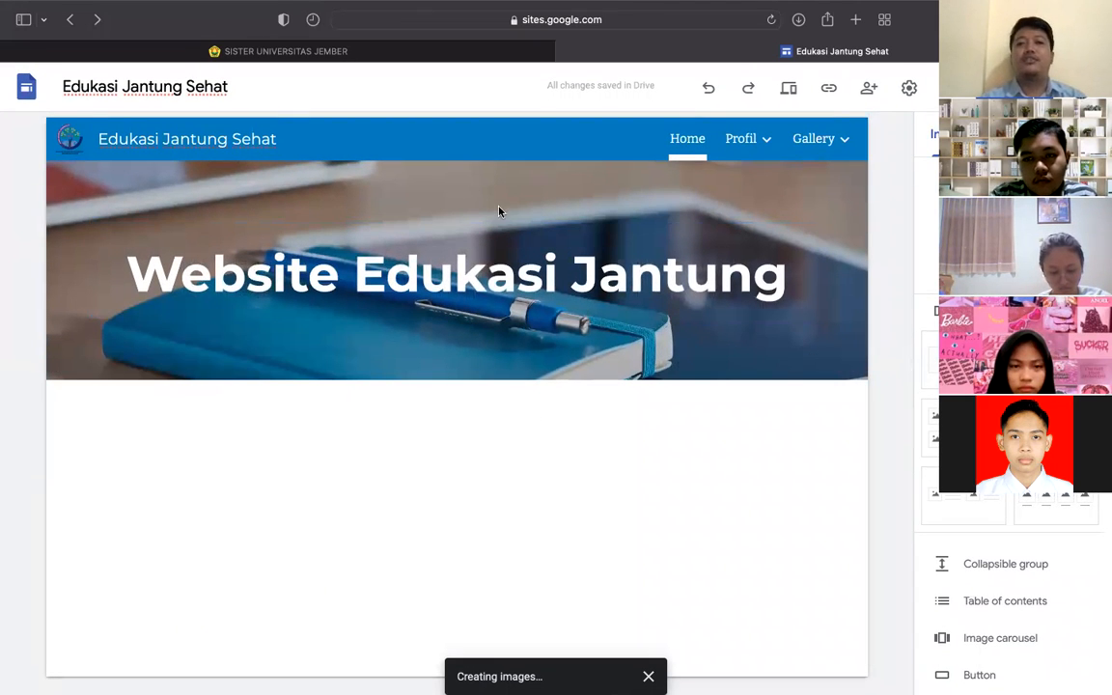
mouse_move(499, 221)
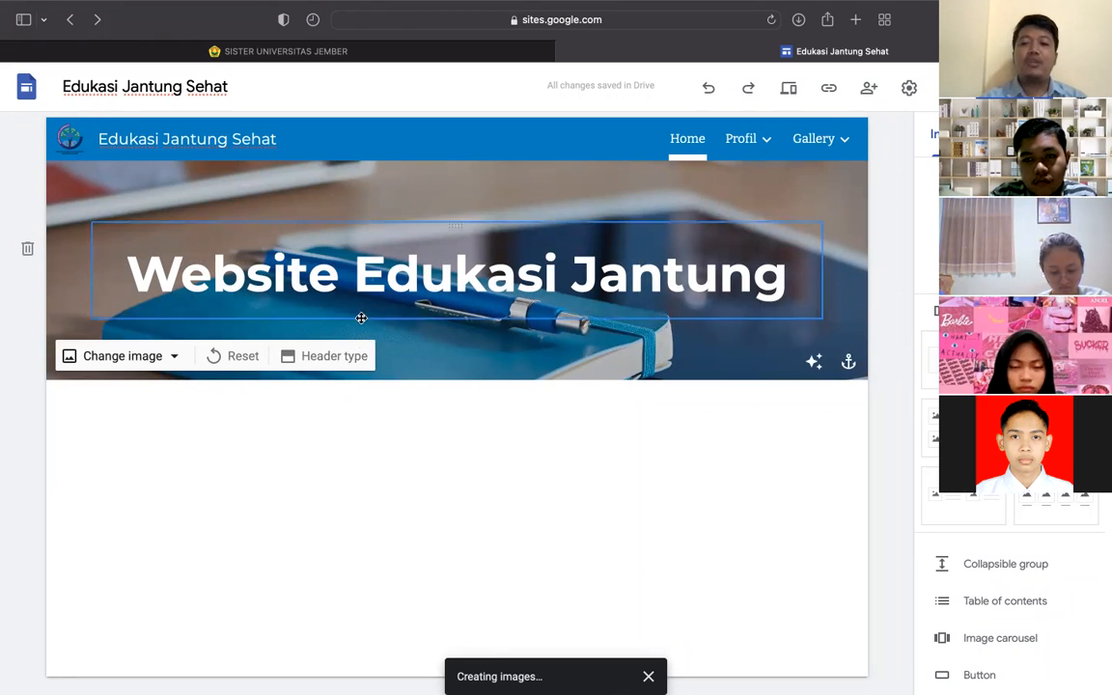
left_click(330, 357)
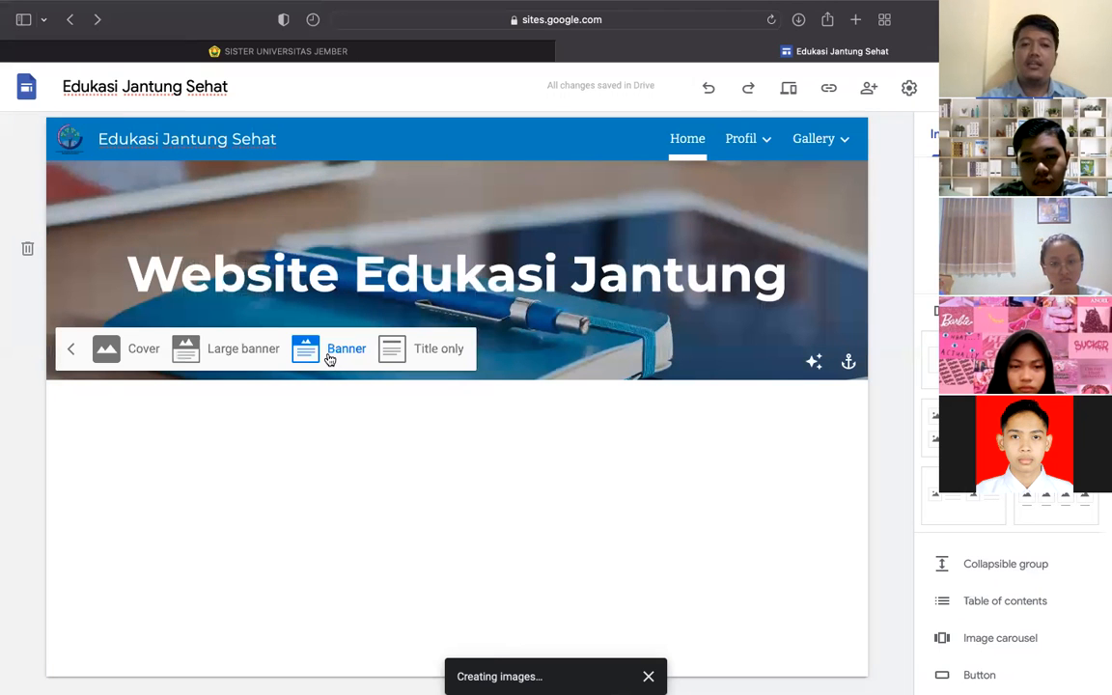
left_click(135, 353)
scroll(395, 336, "down", 3)
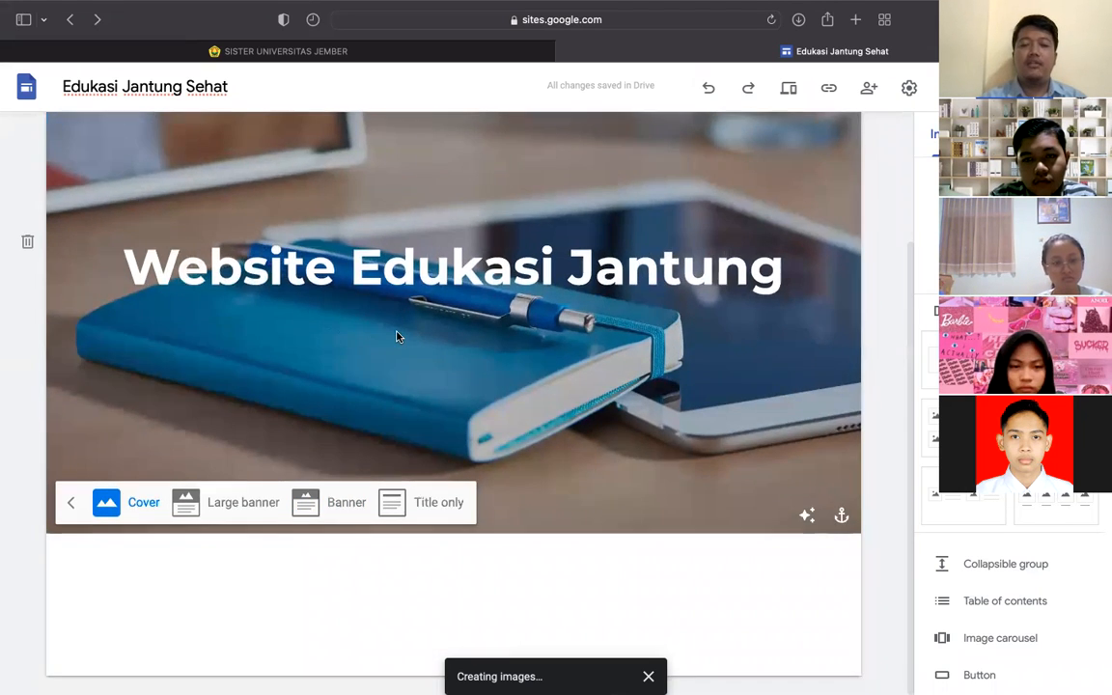
scroll(397, 337, "up", 3)
scroll(396, 336, "down", 2)
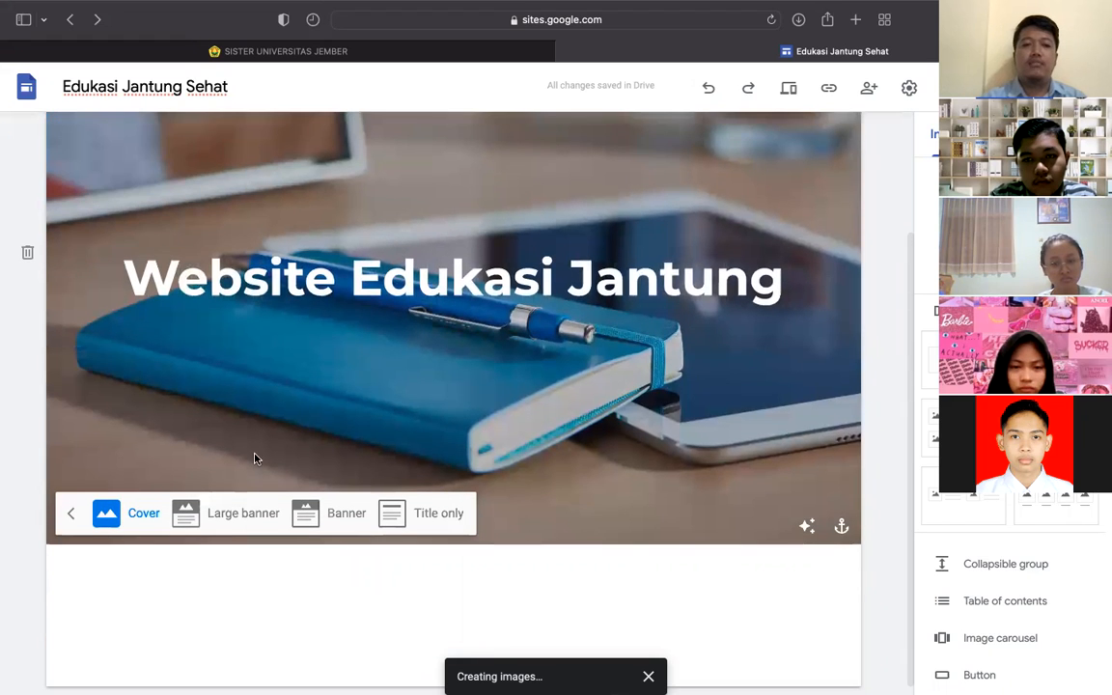
left_click(227, 518)
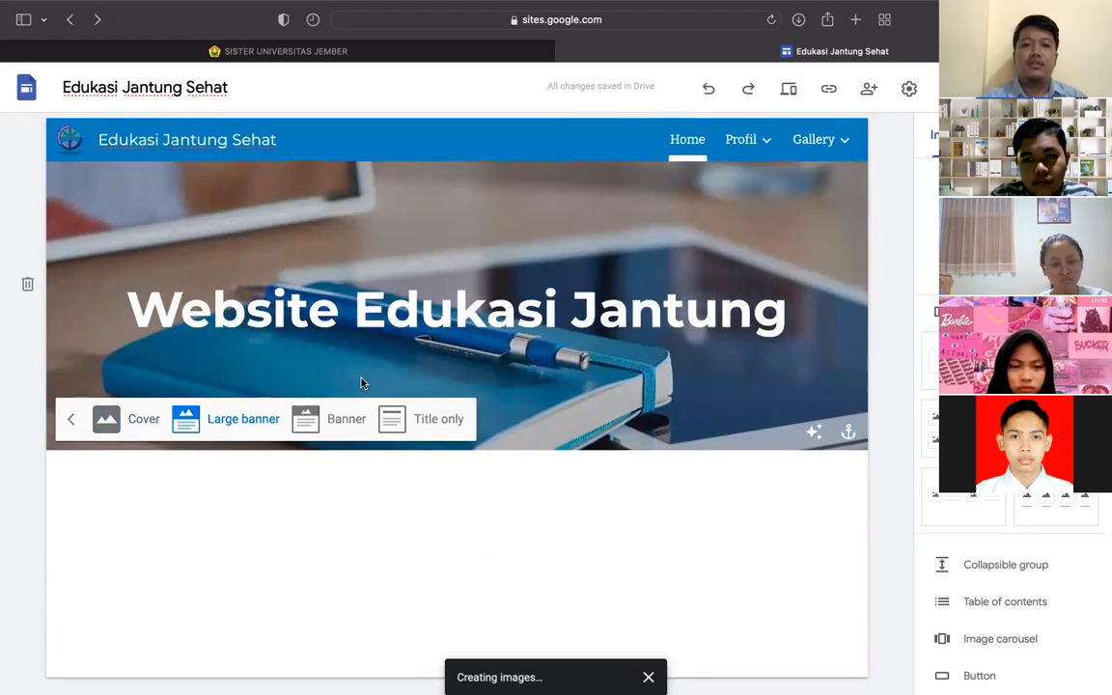
left_click(328, 417)
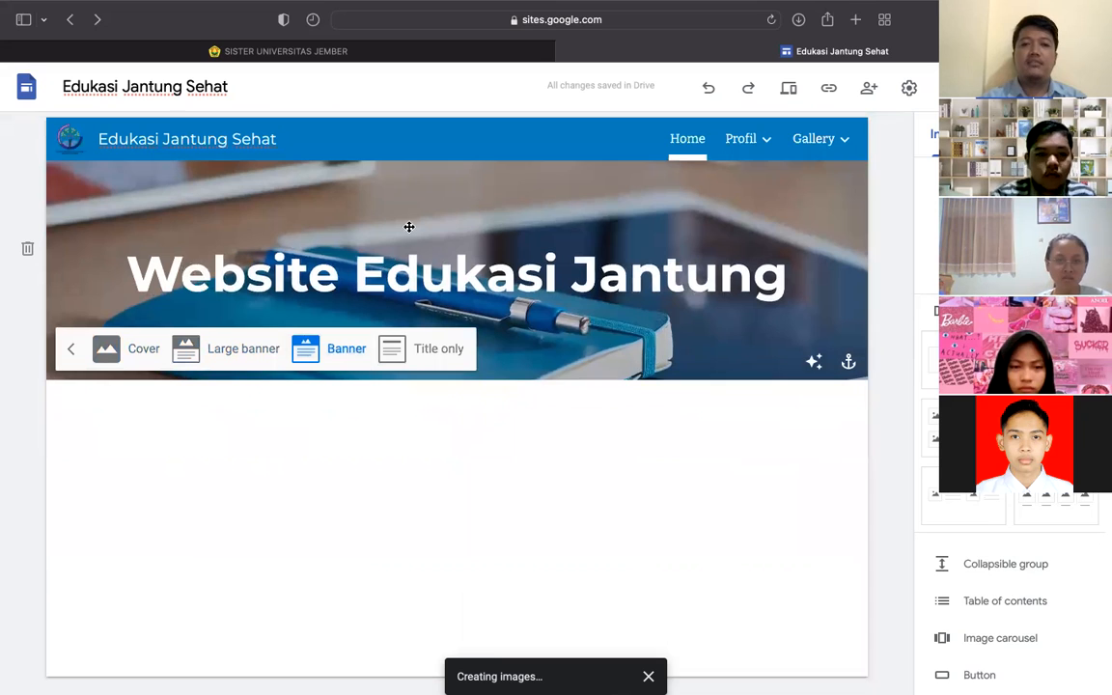
left_click(426, 351)
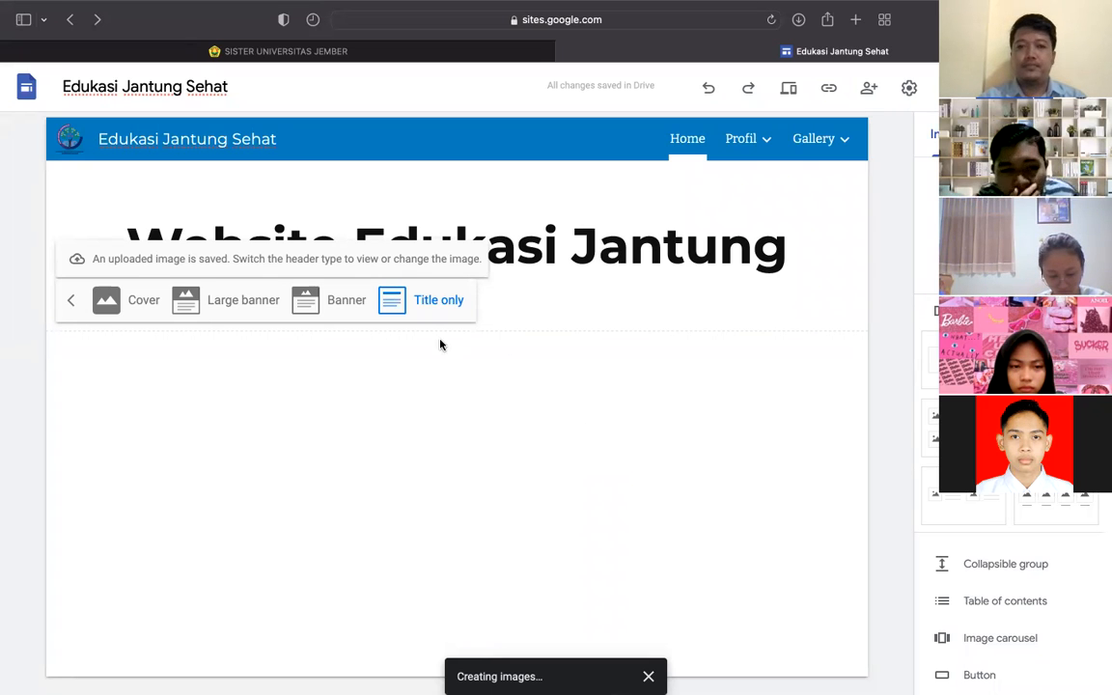
left_click(240, 315)
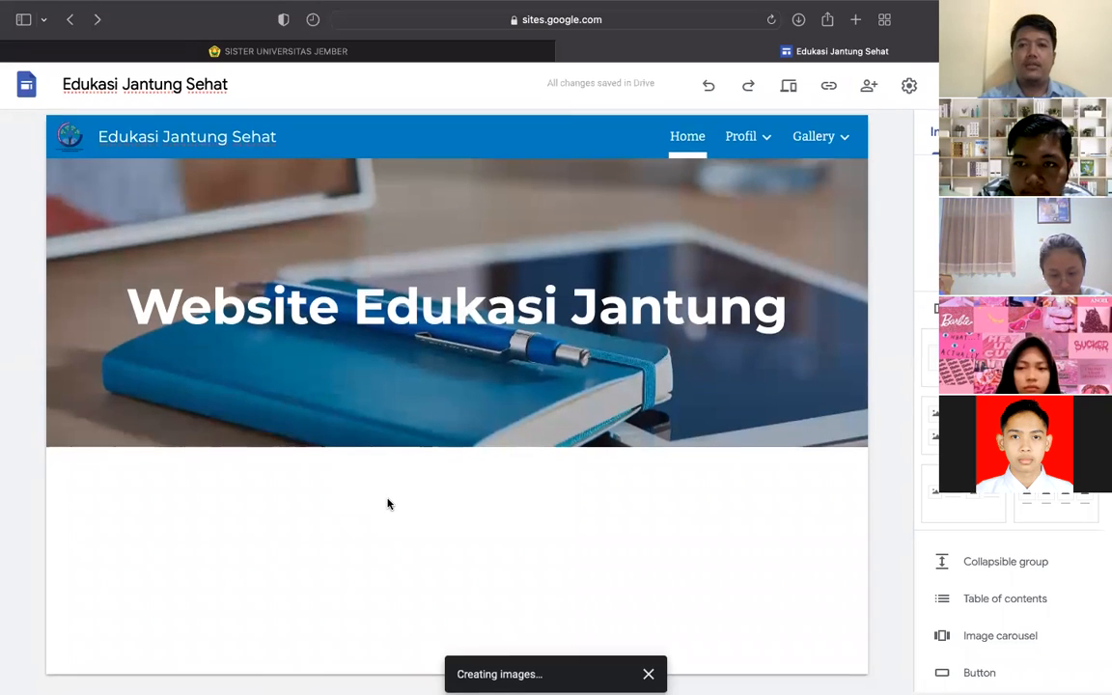
mouse_move(350, 360)
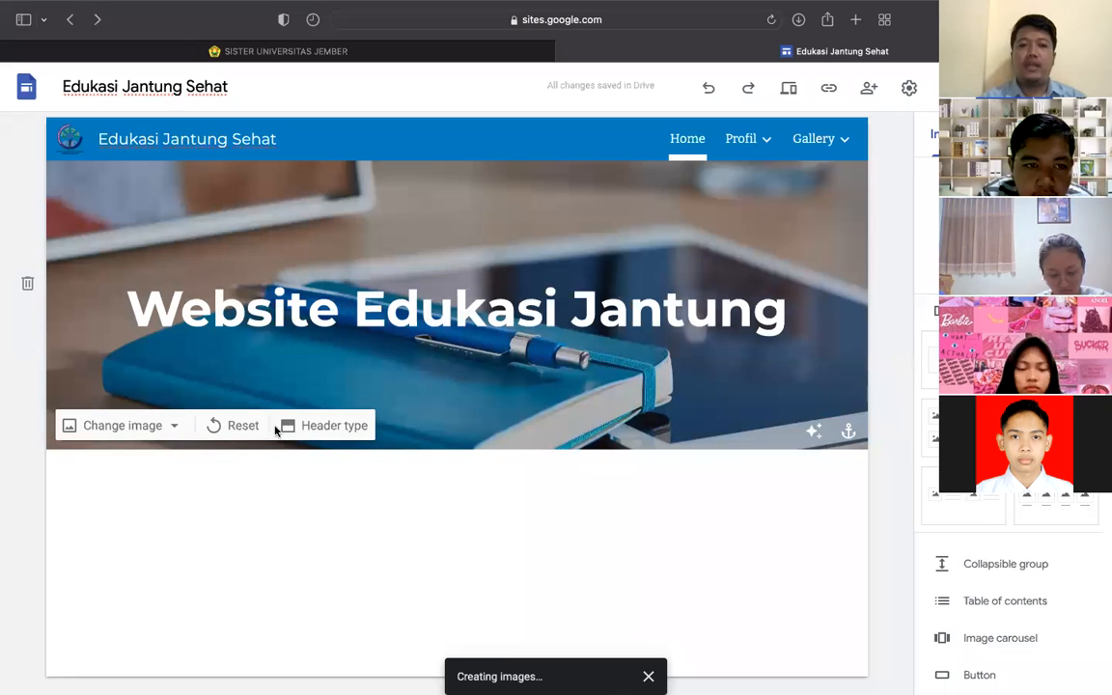
left_click(307, 423)
left_click(330, 418)
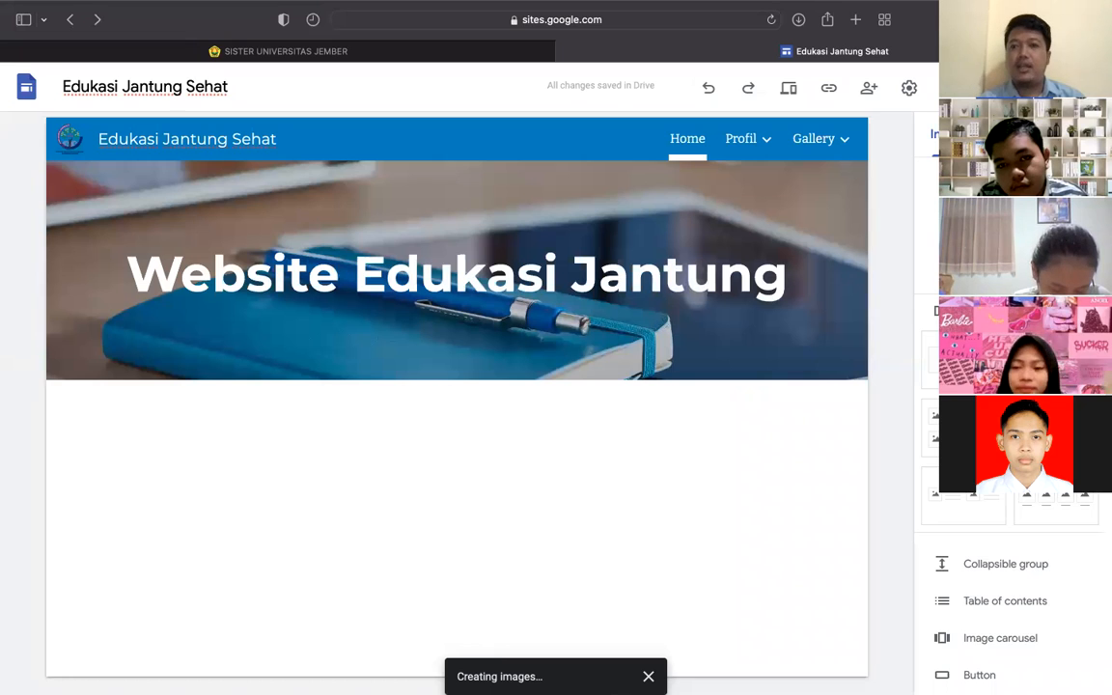
- Type 'Ini adalah Judul tulisan' and a body line beginning 'ini ada' below the banner
left_click(176, 416)
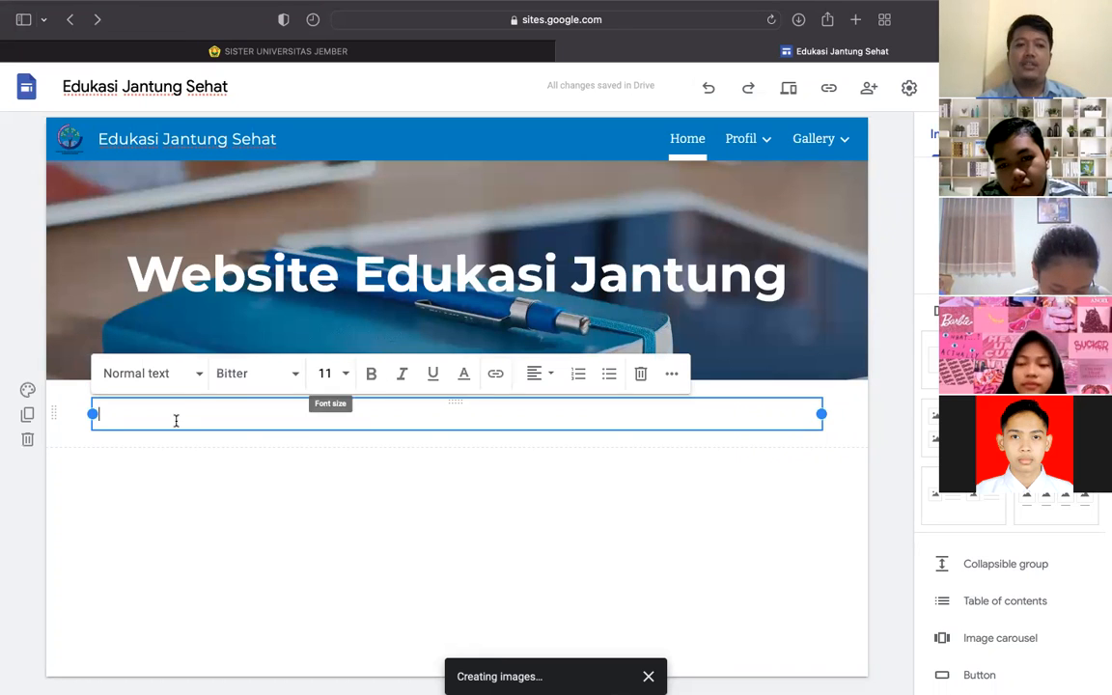
type("In")
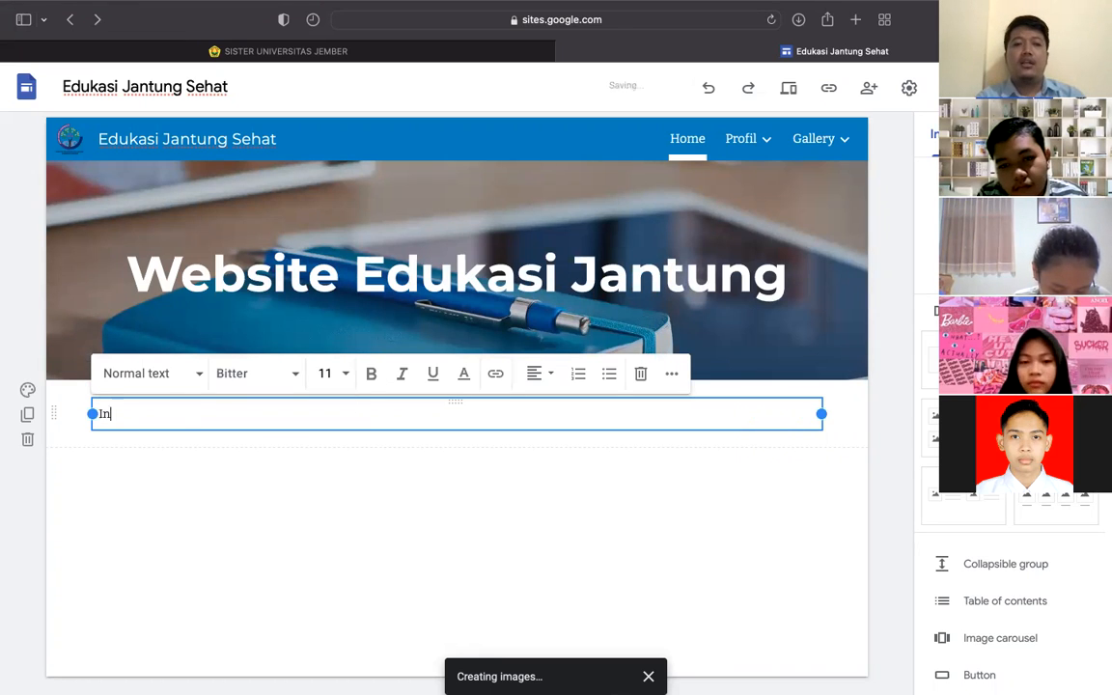
type("i aaalah Judul")
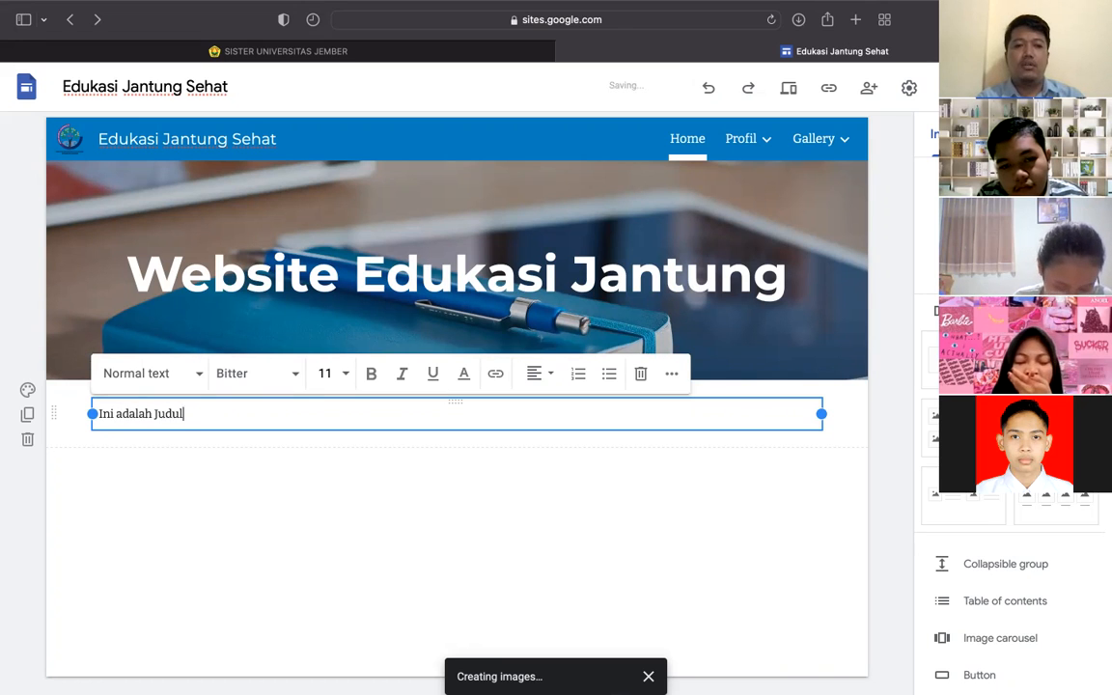
type(" T")
key("BackSpace")
type("tulisan")
key("Return")
type("ini ada")
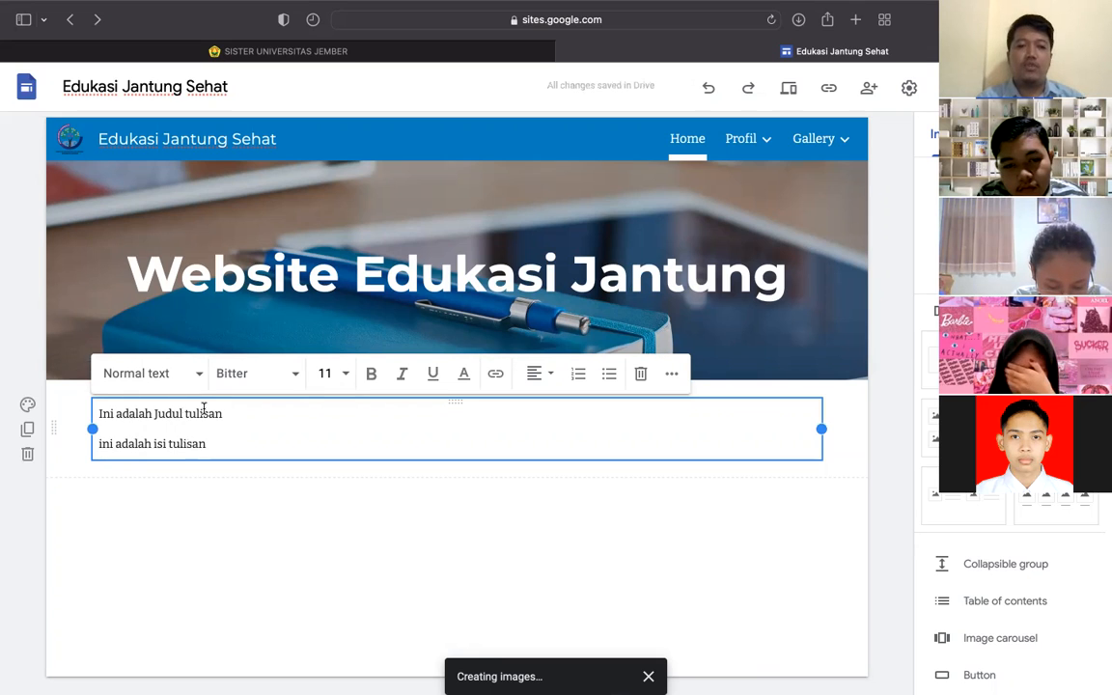
- Make 'Ini adalah Judul tulisan' a Heading, then open Publish to review changes
left_click(232, 413)
left_click_drag(223, 413, 96, 406)
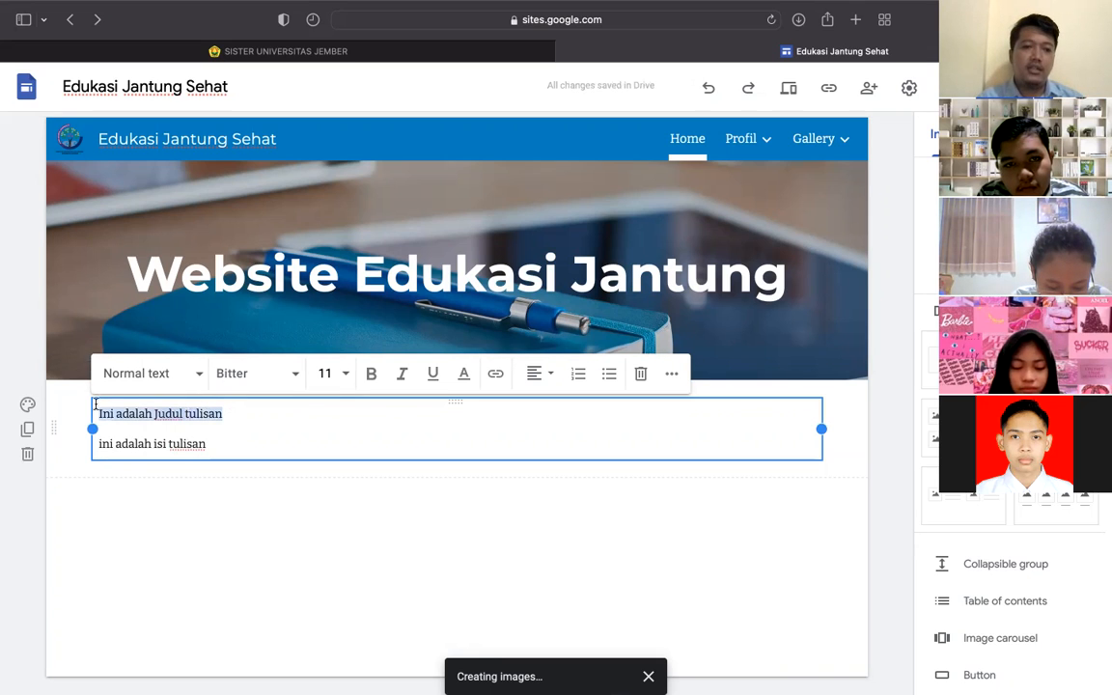
left_click(196, 375)
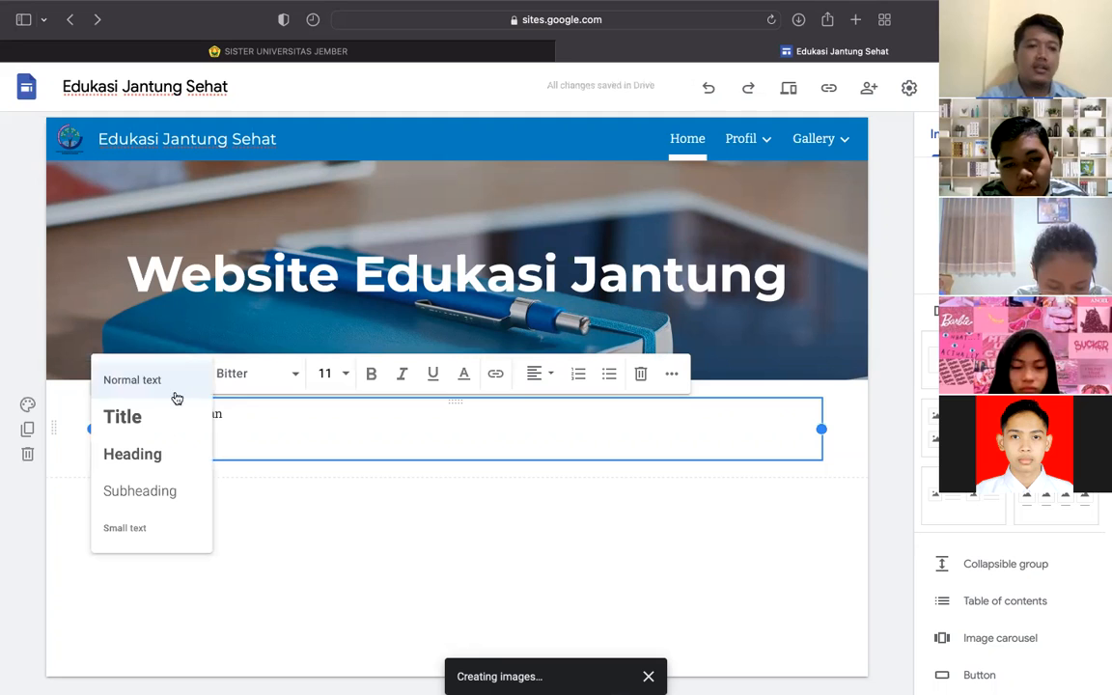
left_click(147, 454)
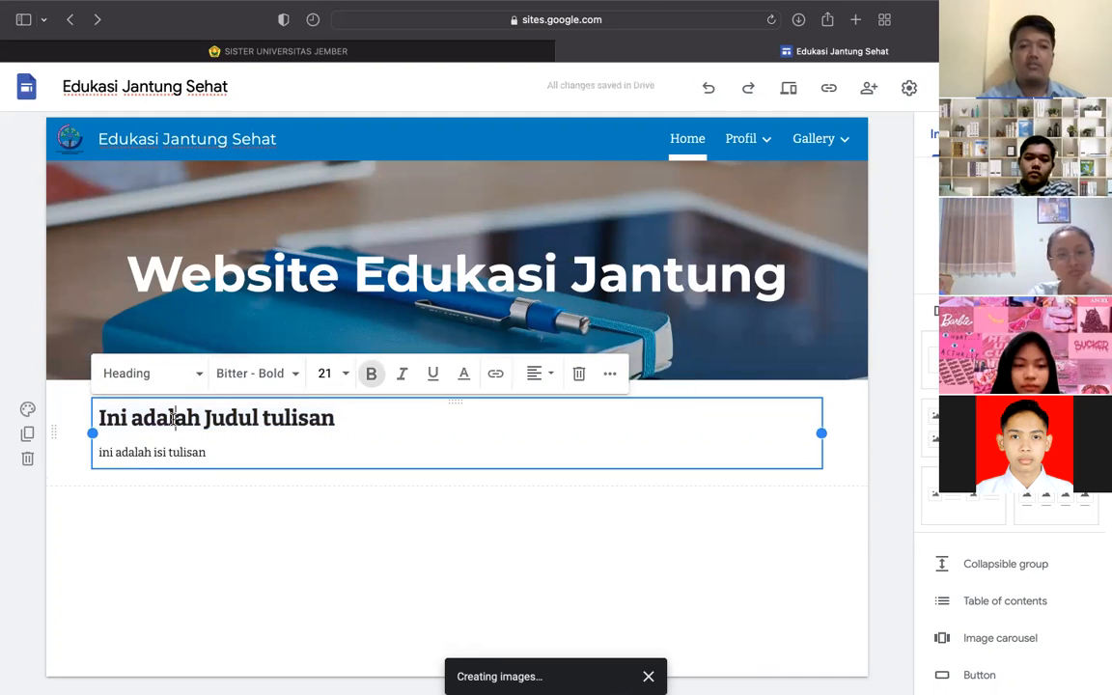
left_click(229, 484)
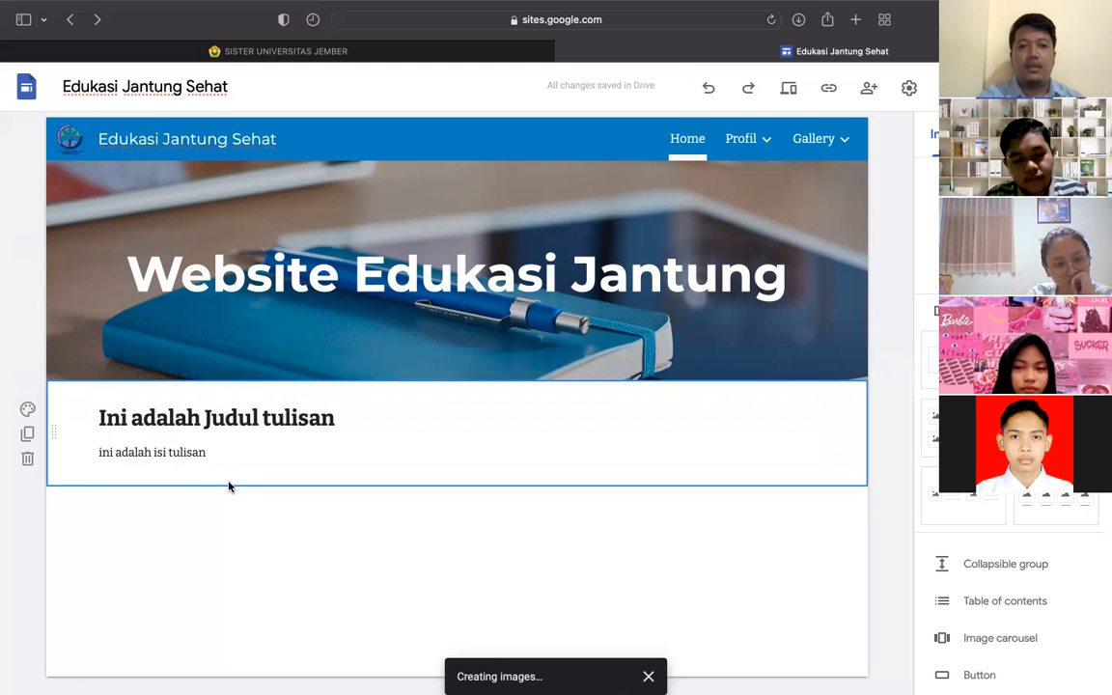
left_click(297, 418)
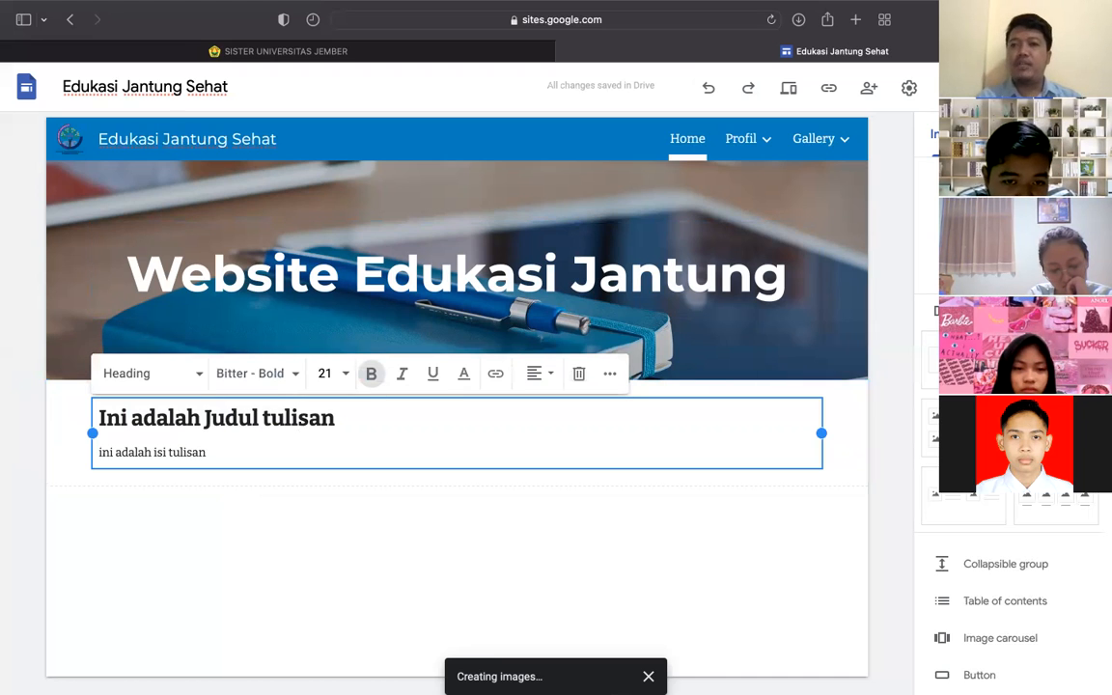
left_click(975, 87)
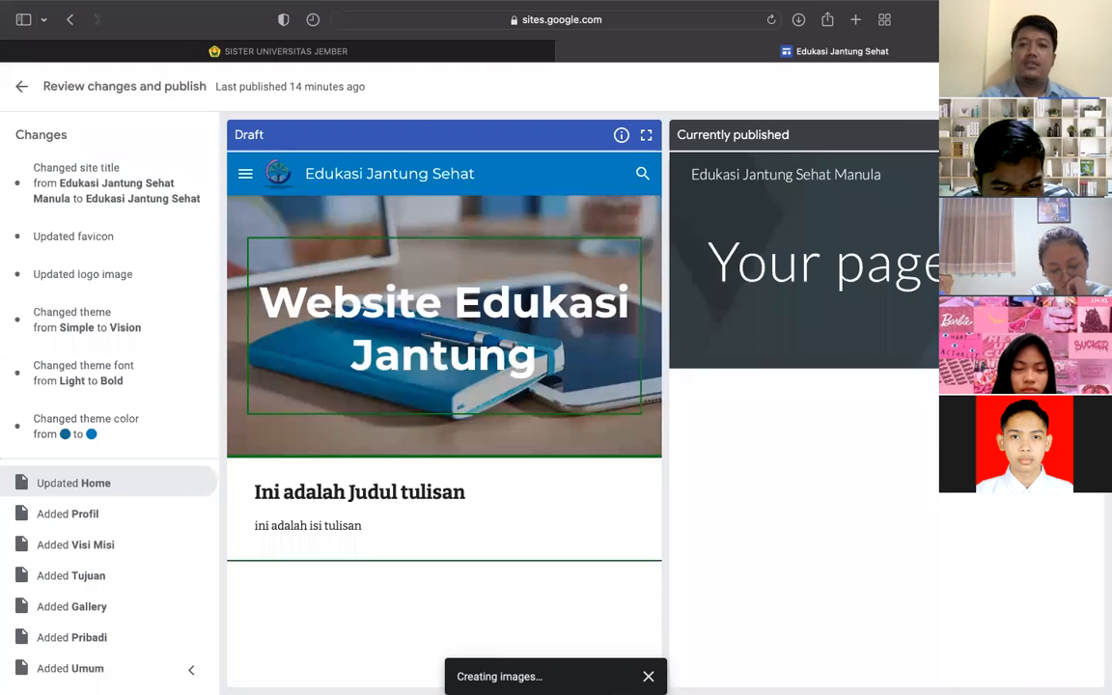
- Publish the site and open a preview of the Home page
left_click(1062, 86)
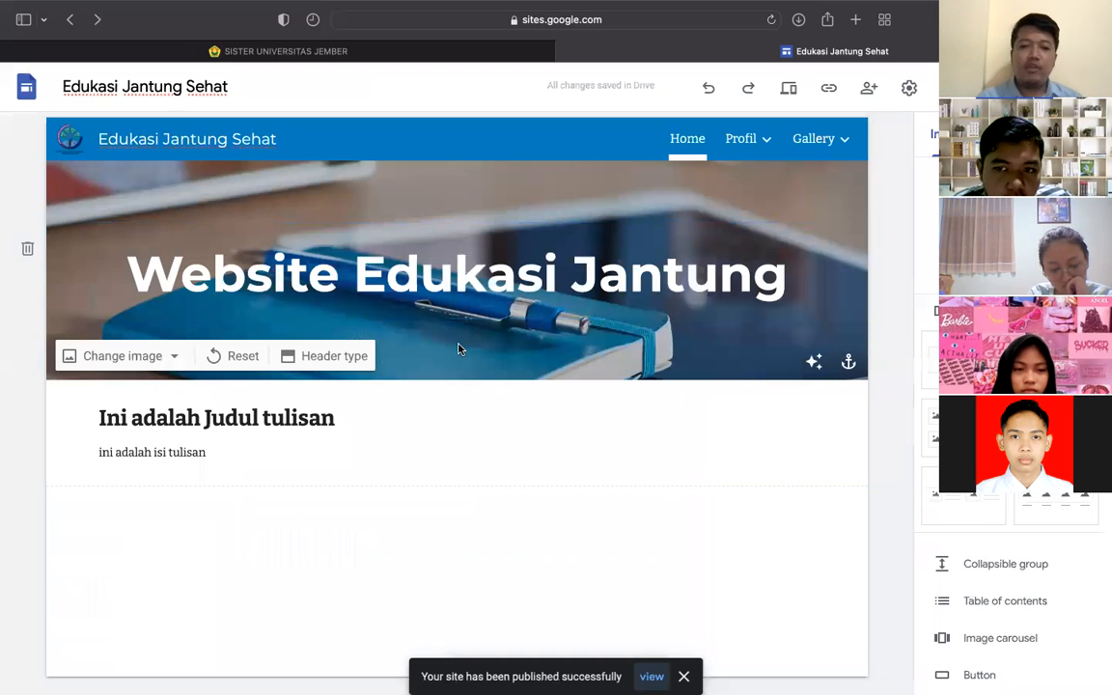
left_click(786, 96)
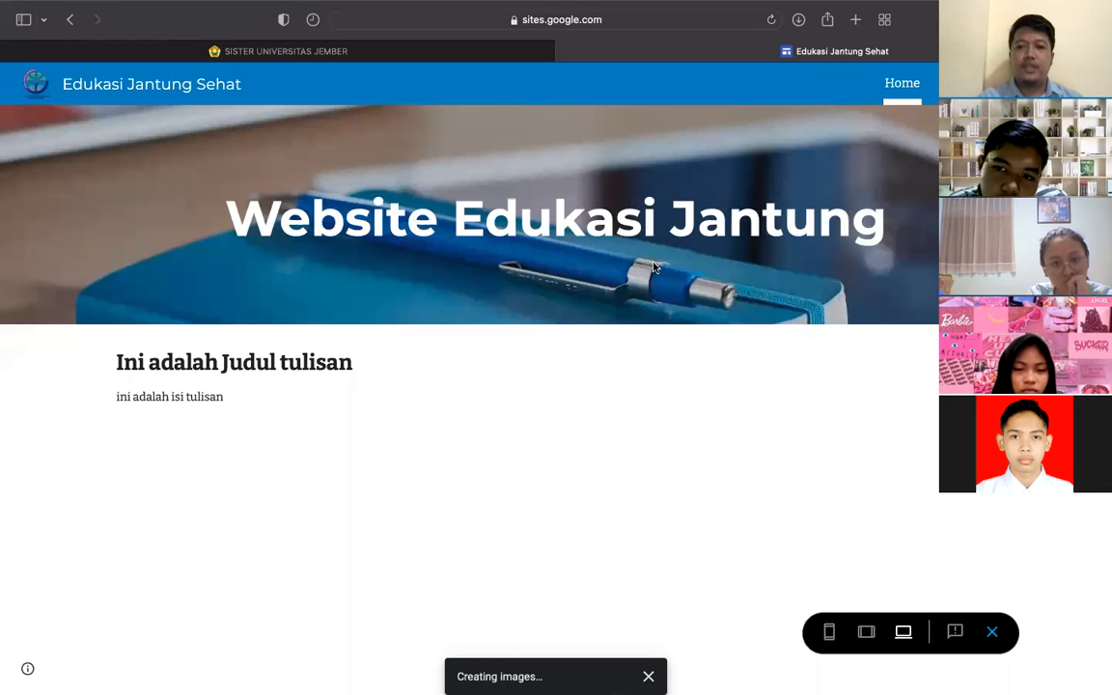
- Preview the site on a phone, expanding Profil and Gallery in the navigation menu
left_click(829, 633)
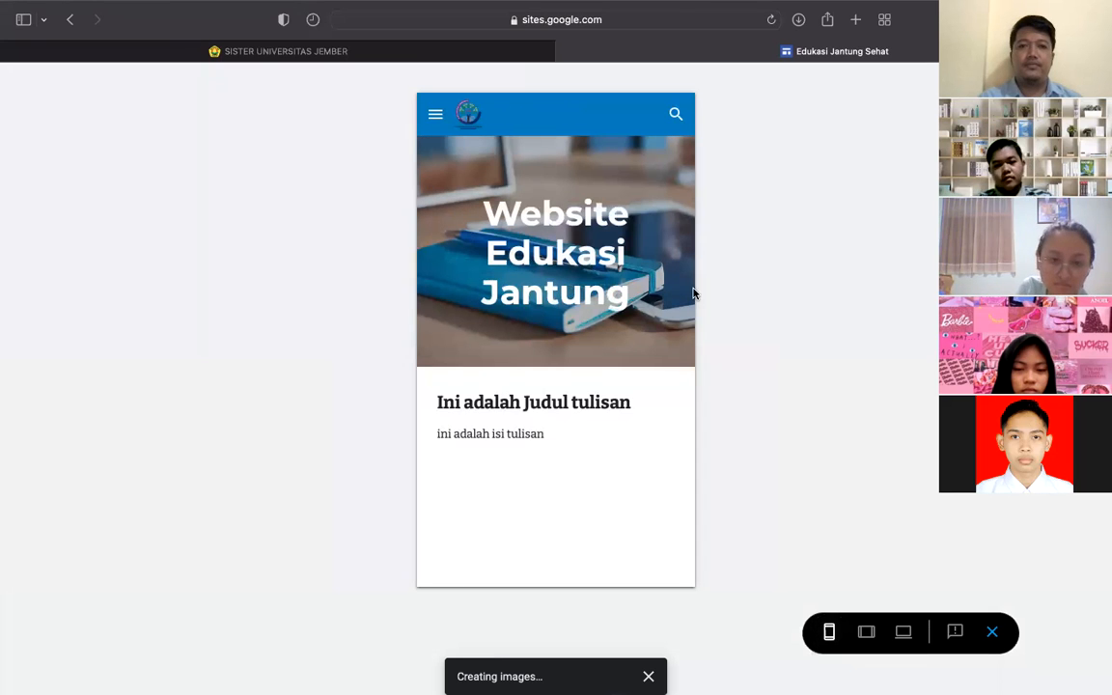
mouse_move(541, 8)
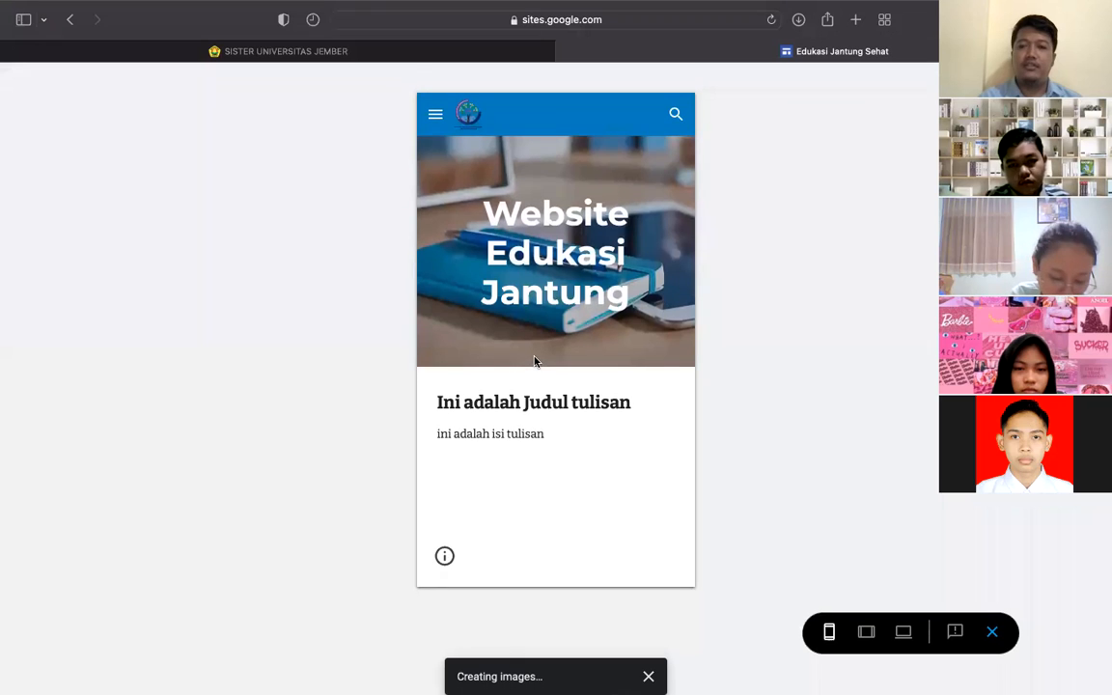
left_click(434, 116)
left_click(442, 189)
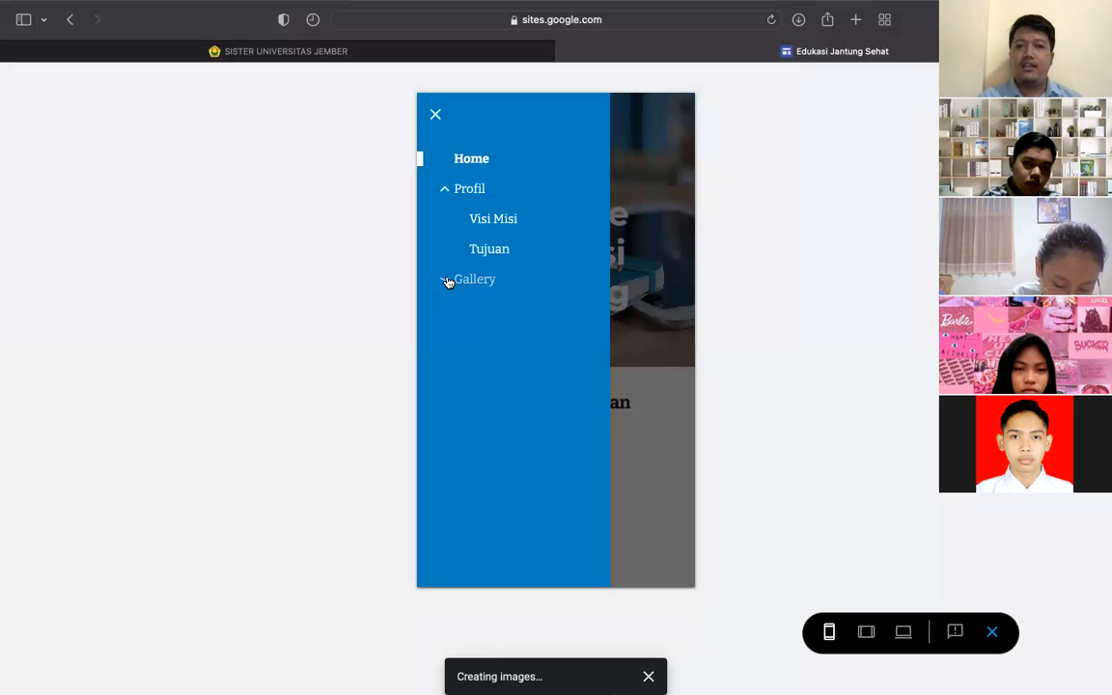
left_click(446, 280)
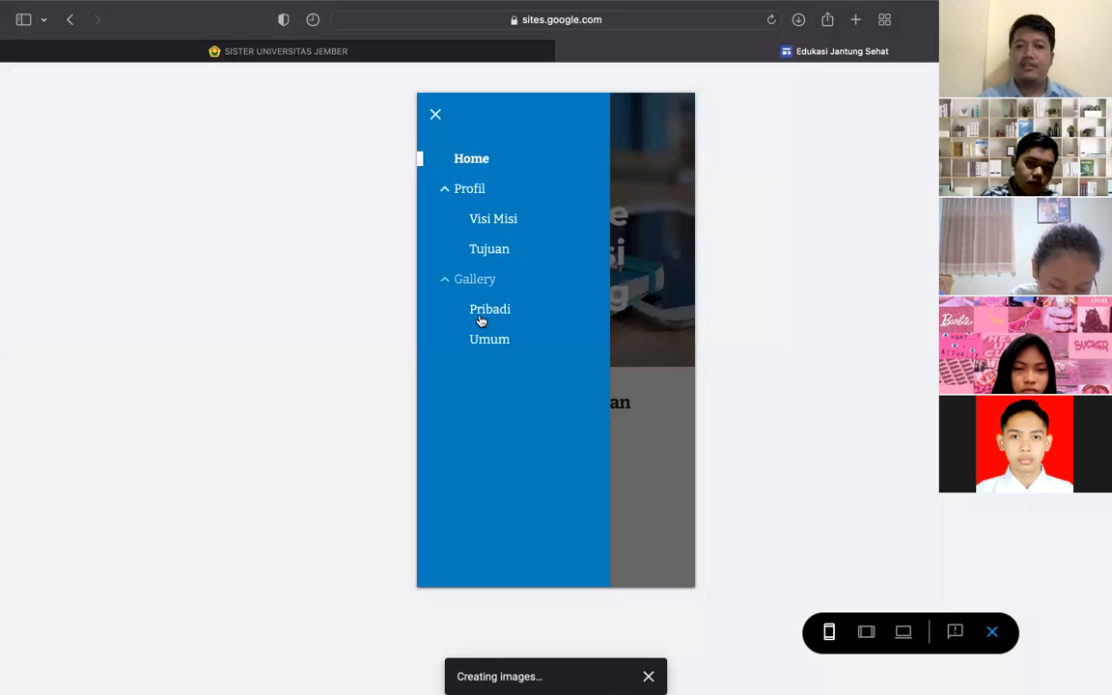
left_click(436, 115)
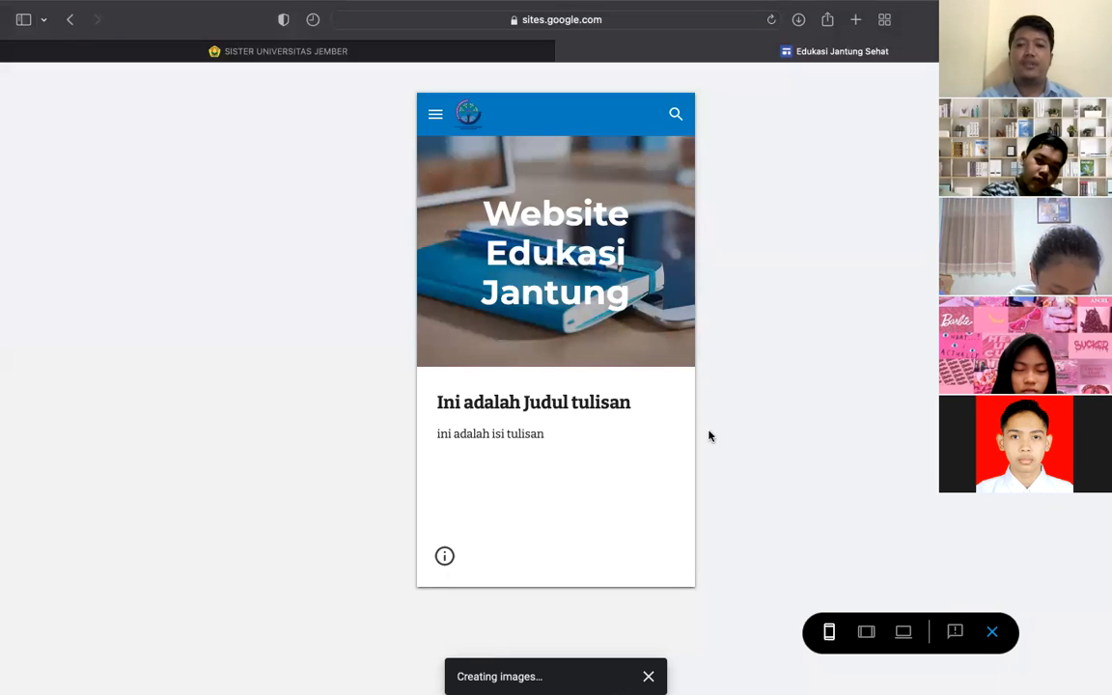
- Check the tablet and desktop previews, then exit preview
left_click(867, 637)
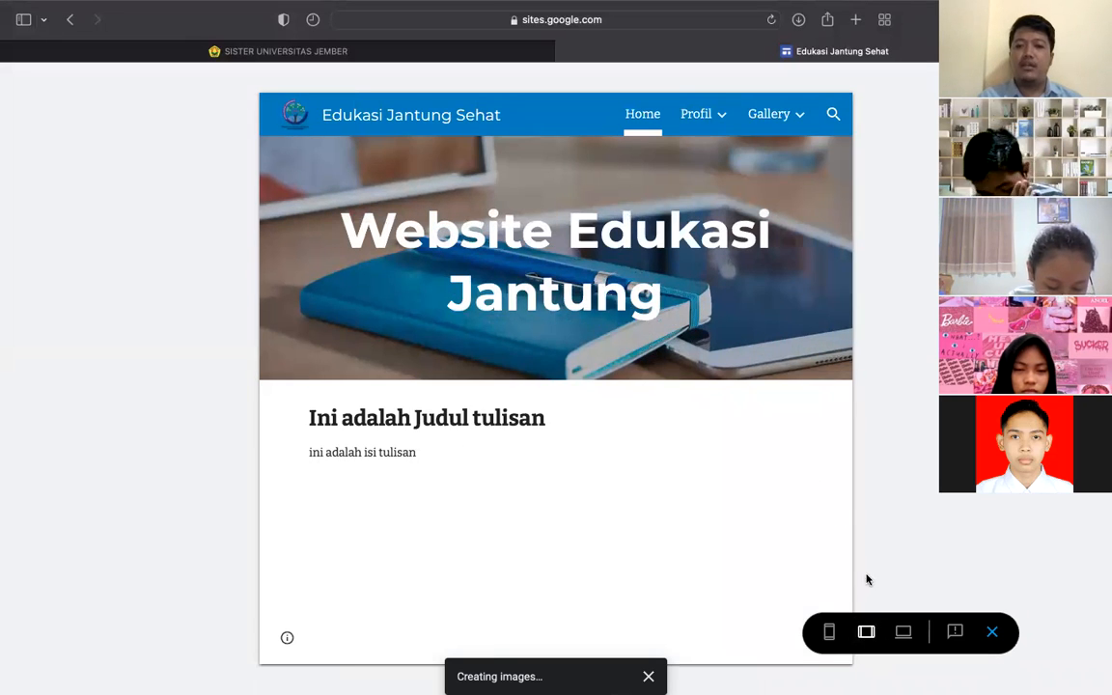
left_click(902, 631)
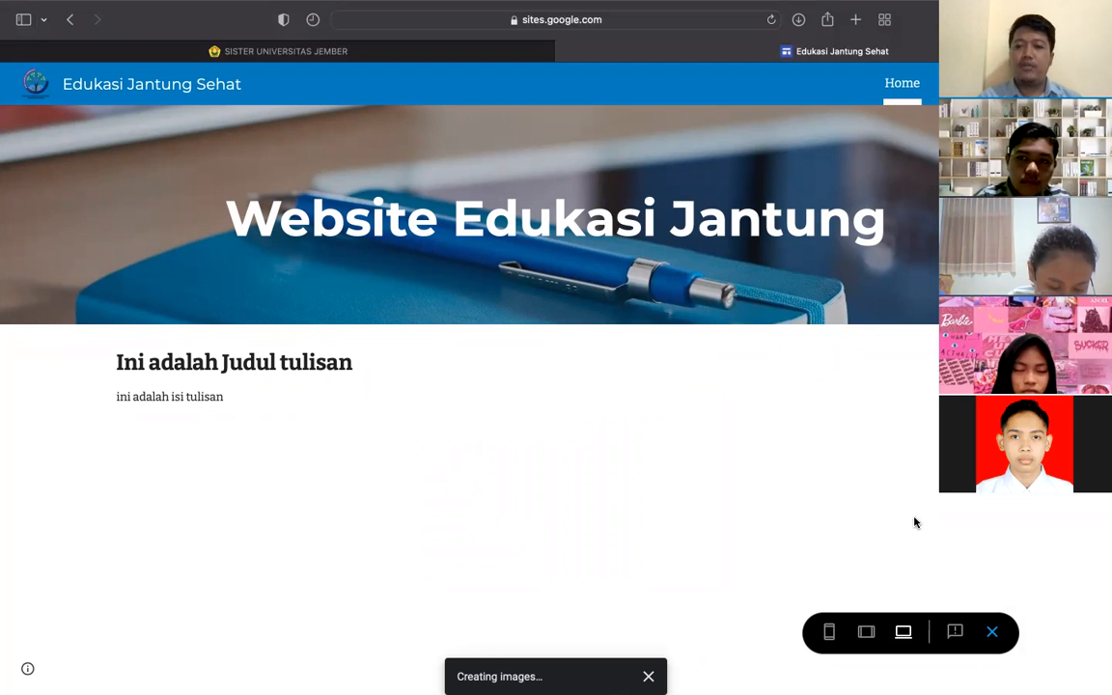
left_click(994, 633)
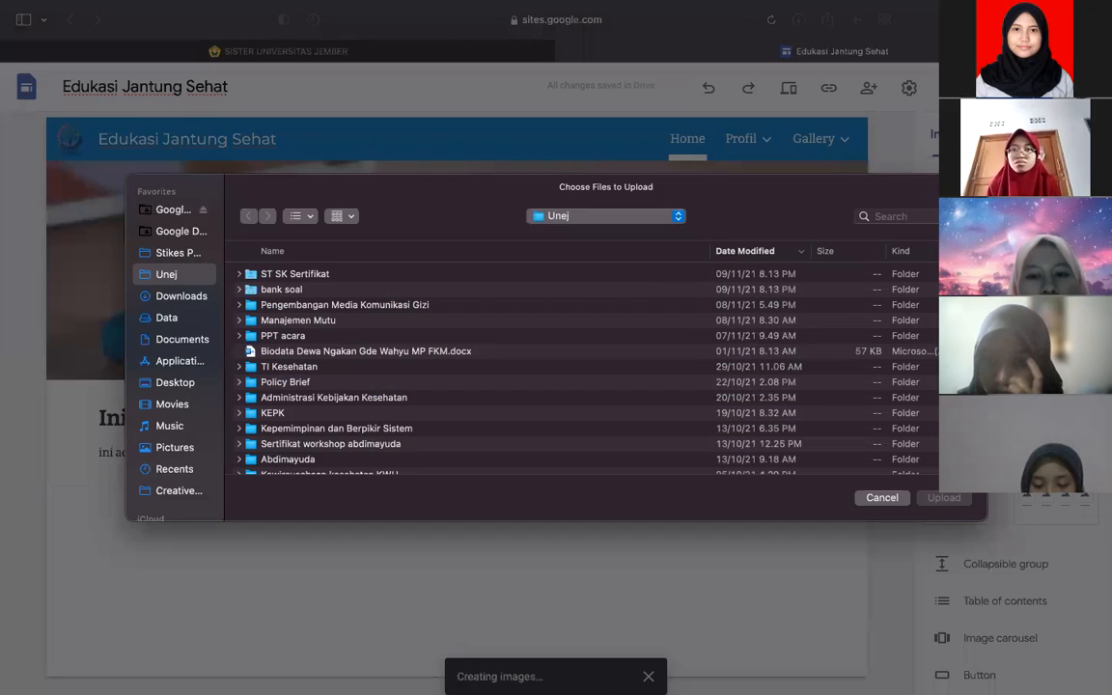
- Insert Logo-Agro-Coastal-Community-PNG.png from the Unej folder below the text block
scroll(395, 340, "down", 15)
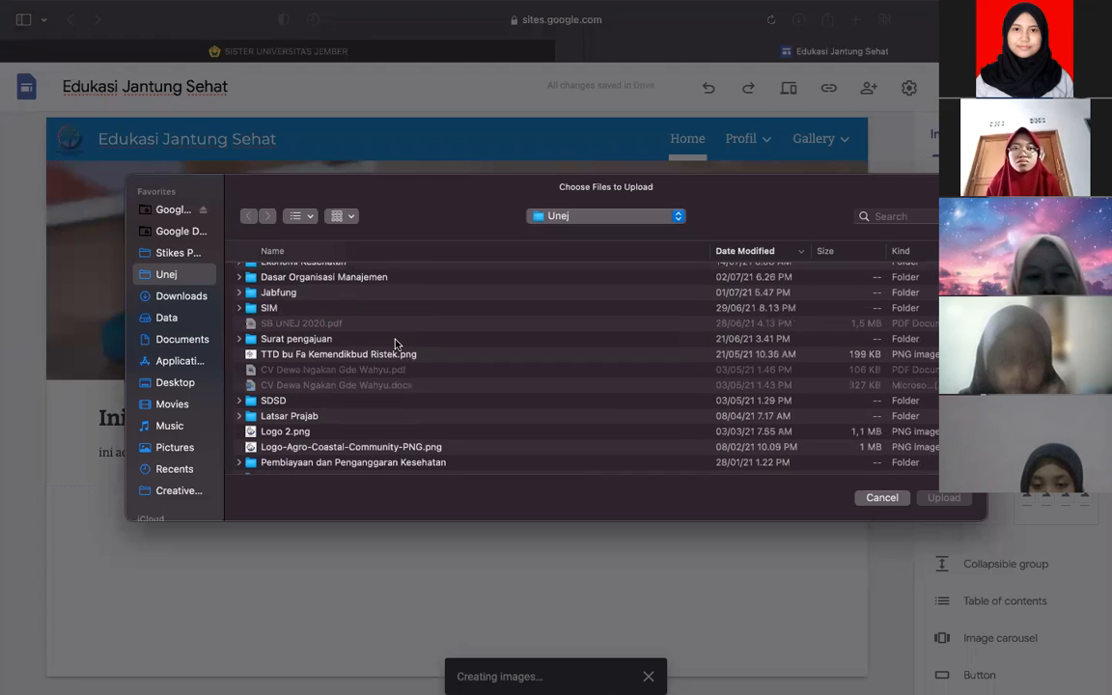
scroll(394, 342, "down", 3)
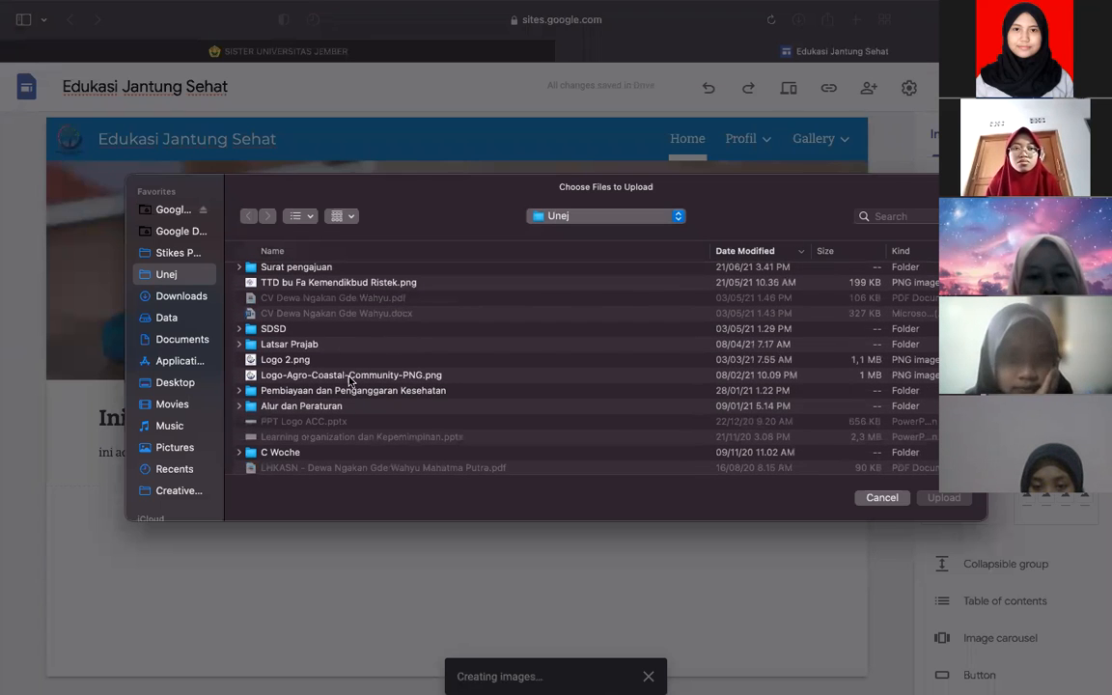
double_click(345, 375)
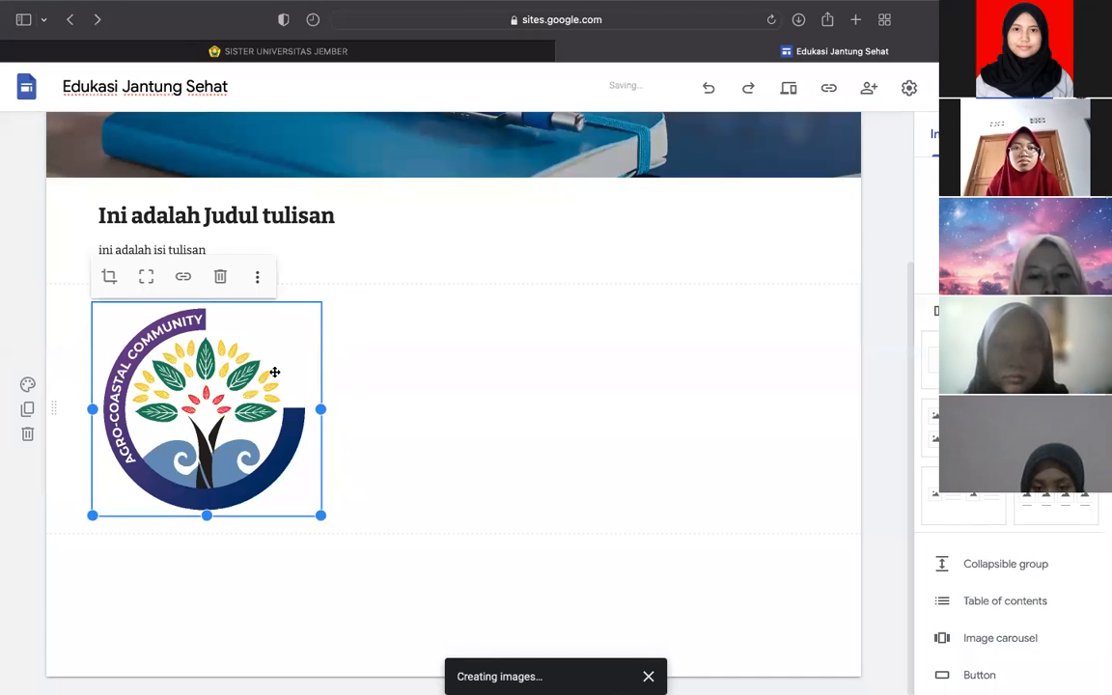
- Caption the logo 'Gambar Logo Unej (Sumber: Freepik)', replacing Google with Freepik
left_click(434, 364)
left_click(211, 391)
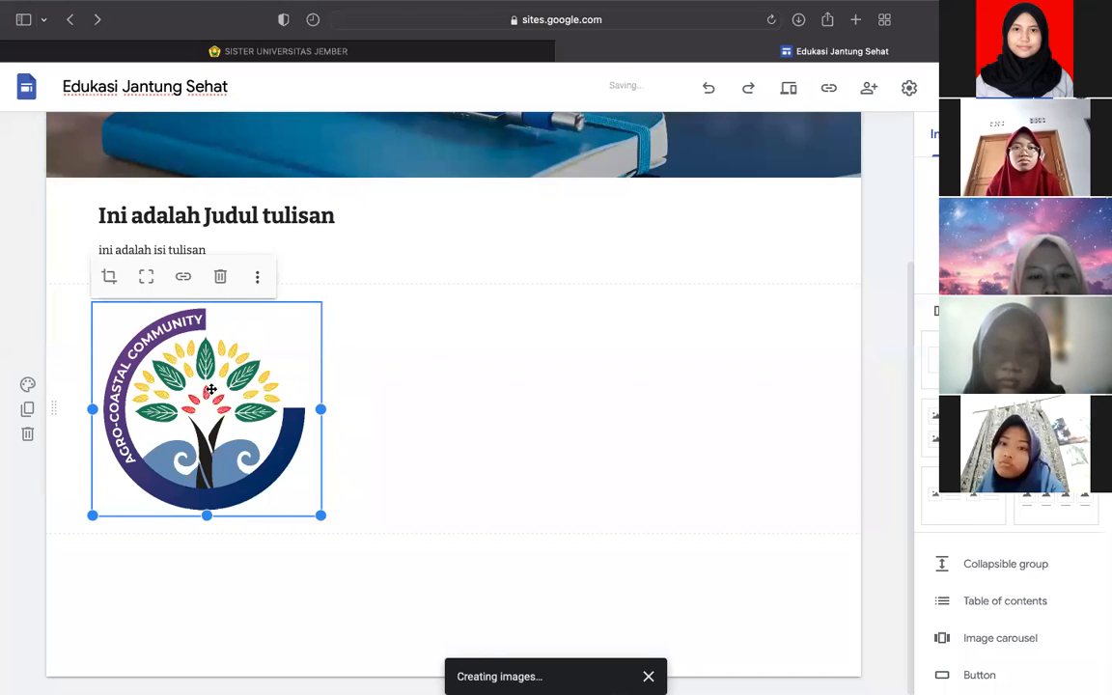
left_click(259, 278)
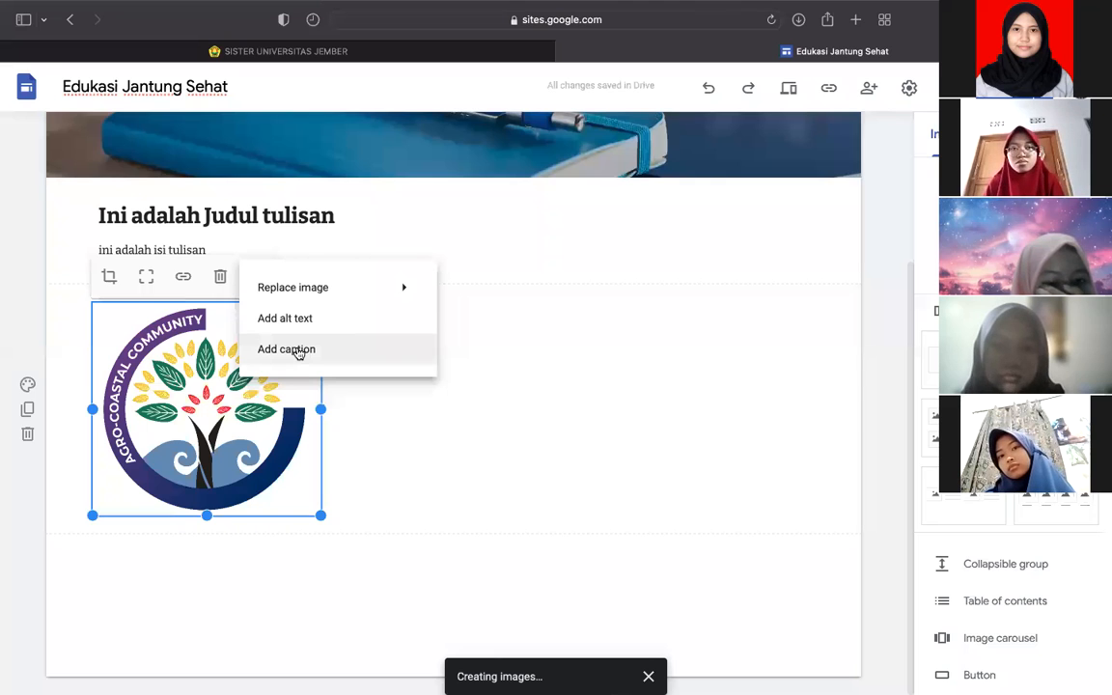
left_click(298, 351)
type("Gambar ")
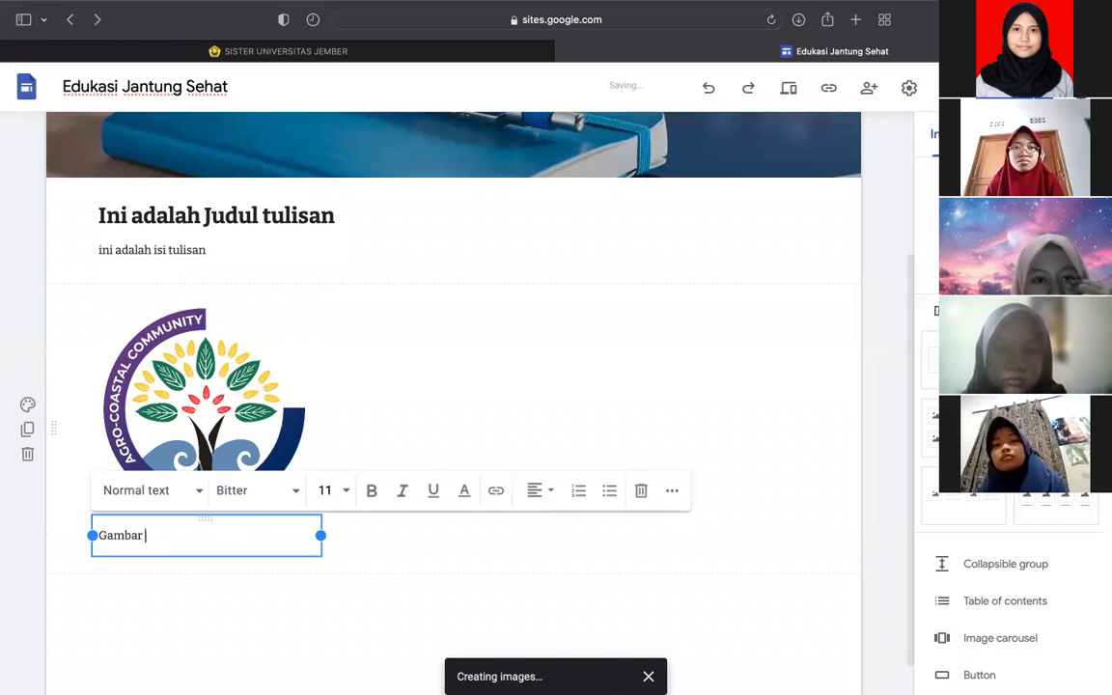
type("Logo Unej")
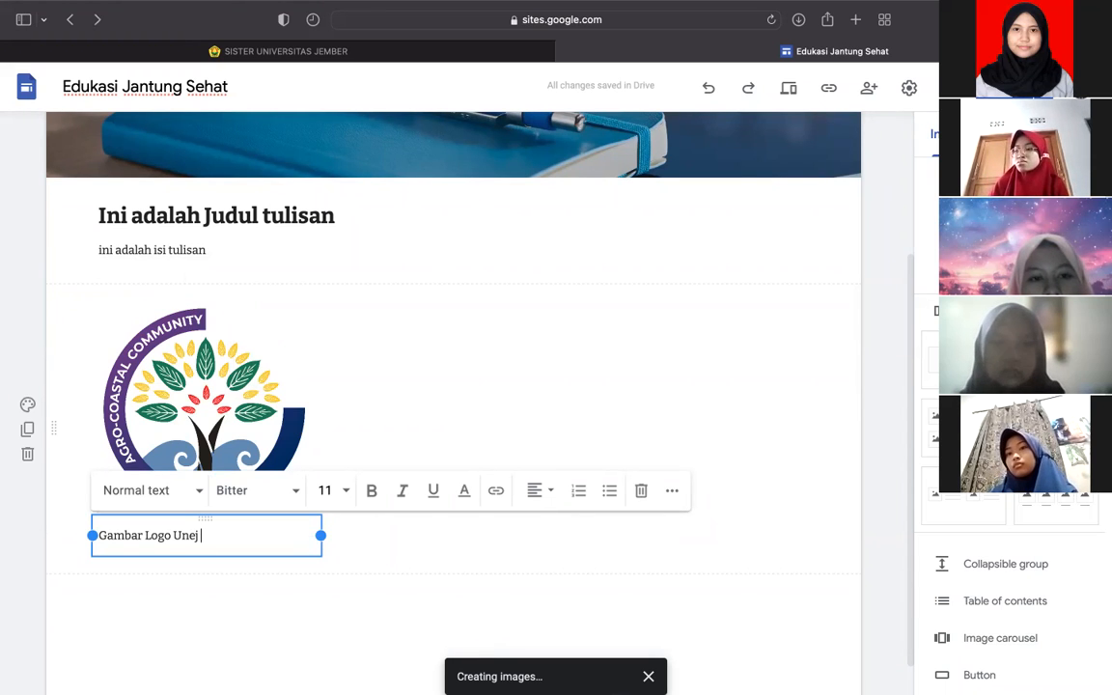
type("(Sumber:")
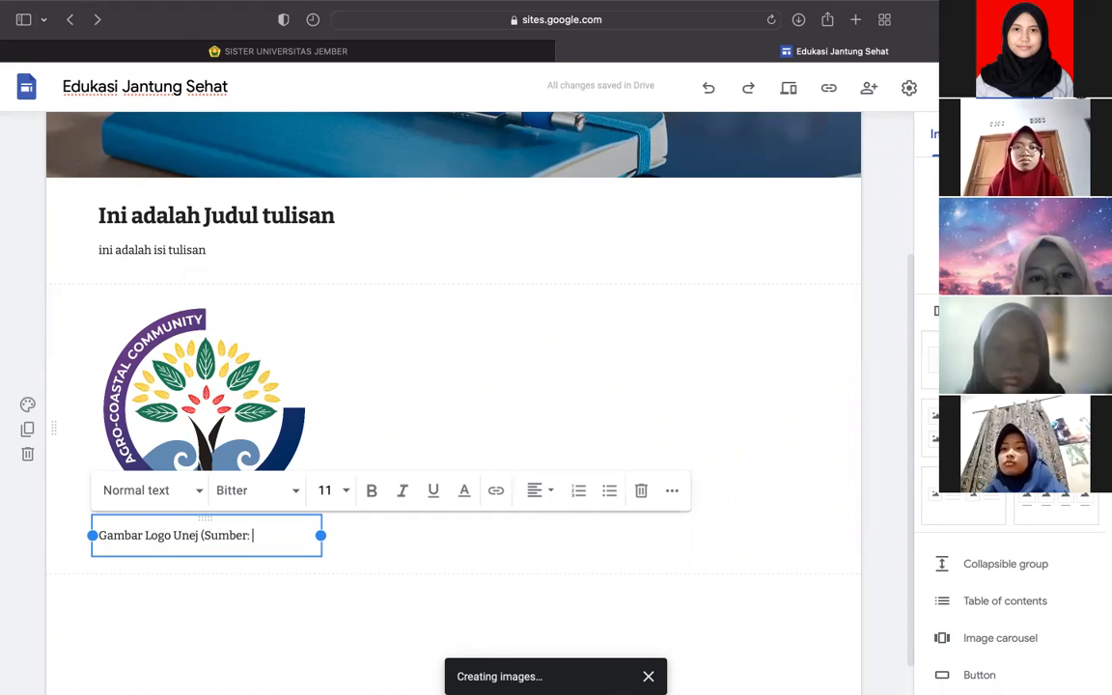
type("Google")
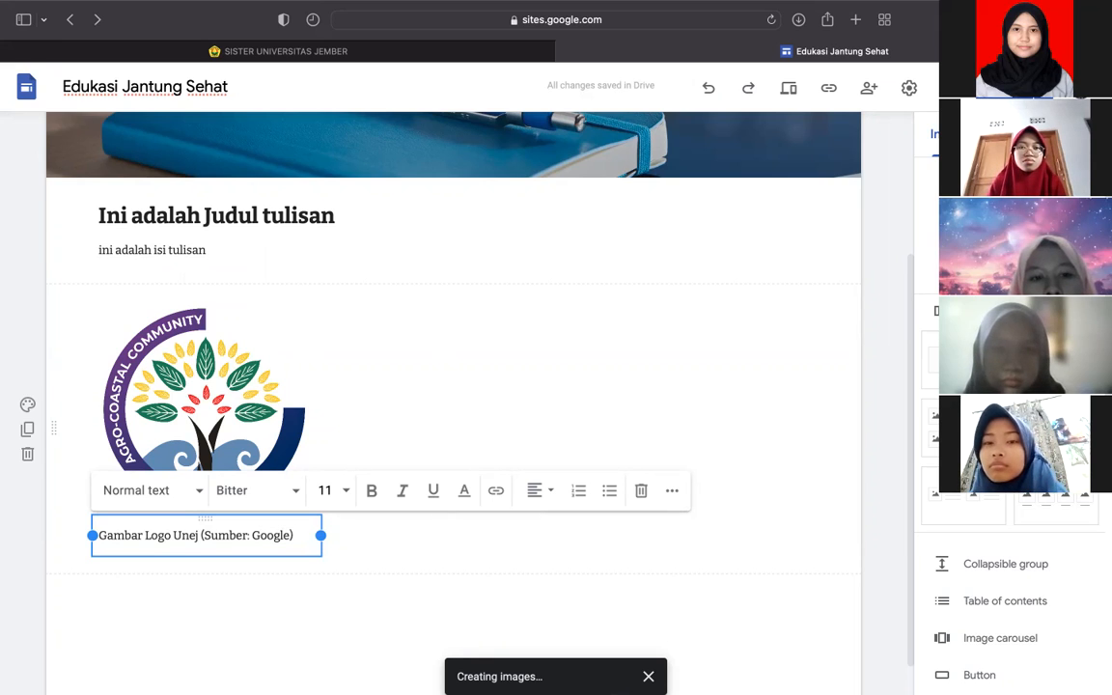
double_click(274, 534)
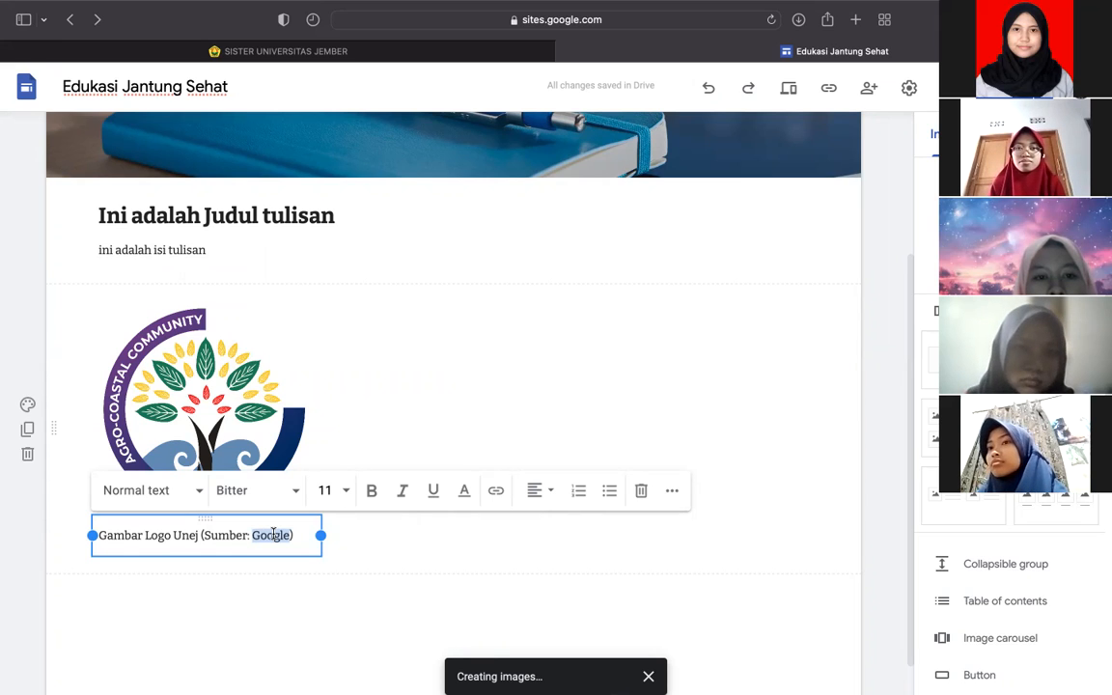
type("Freepik")
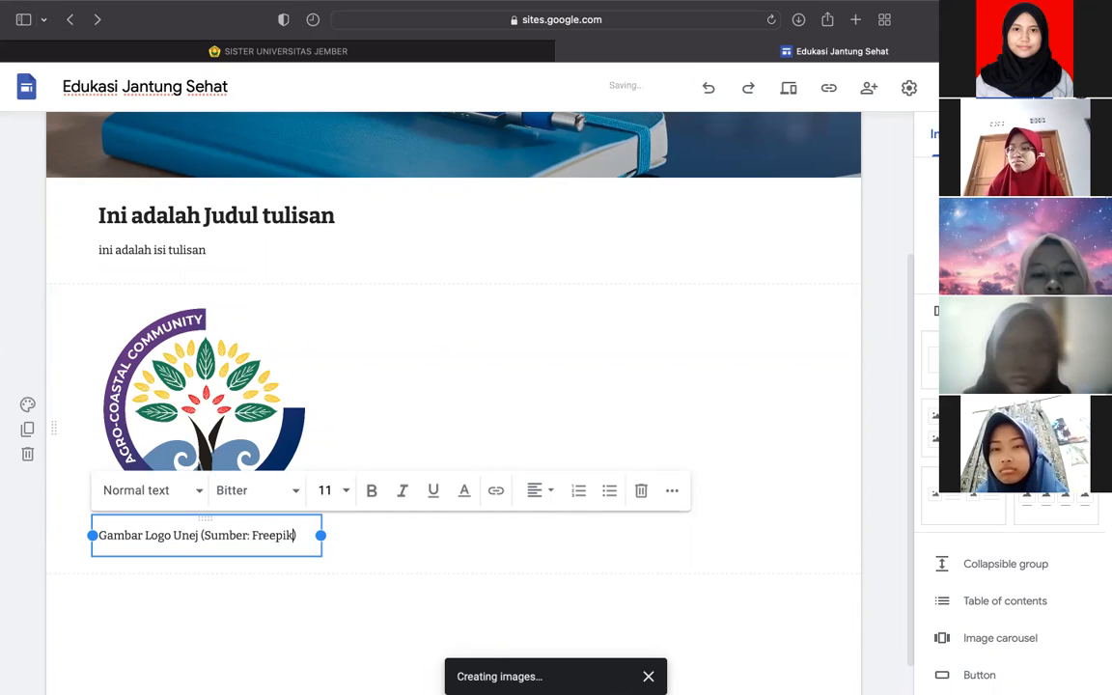
left_click(312, 548)
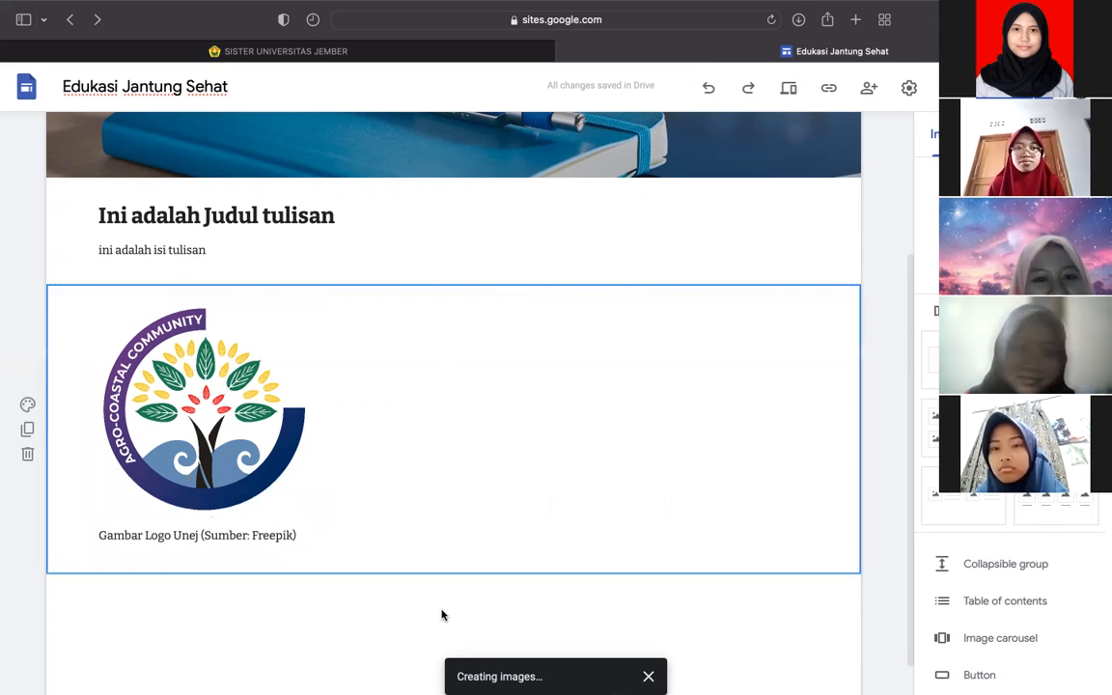
- Move the logo block right, then above the heading, undoing the oversized placement
left_click(258, 374)
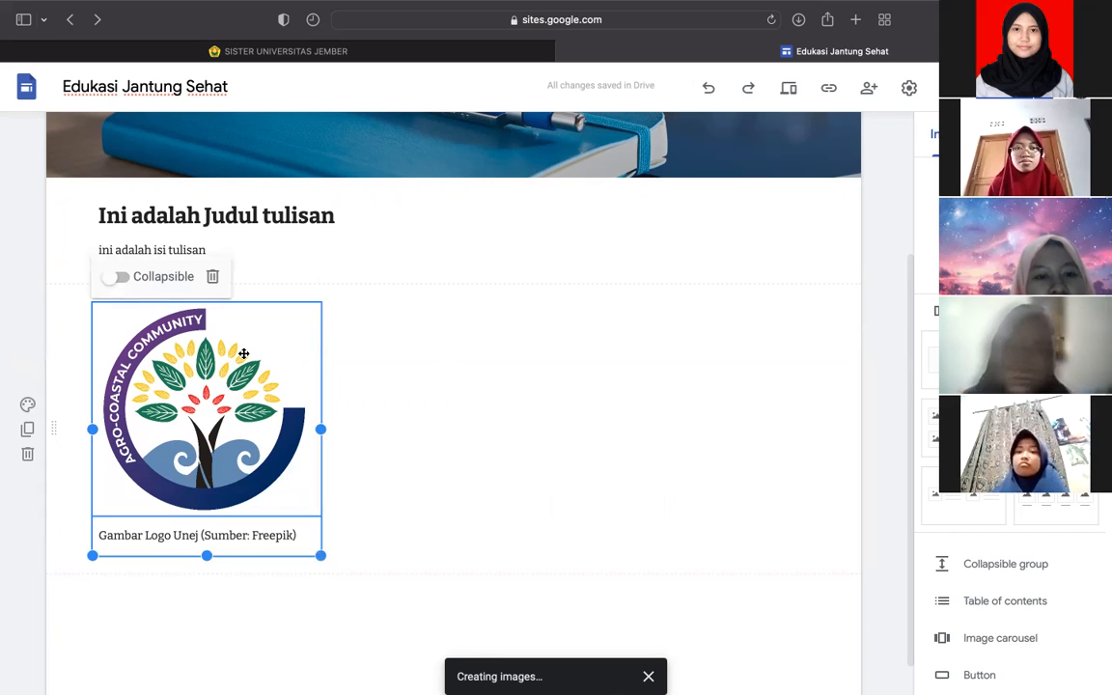
left_click(432, 413)
left_click(260, 394)
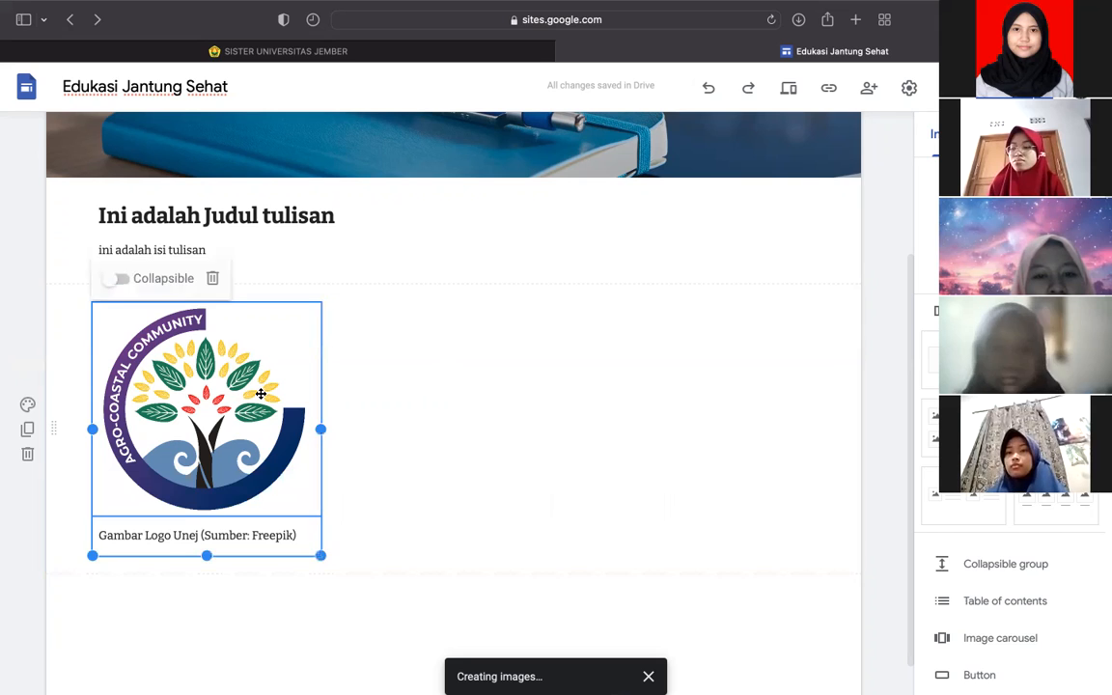
left_click_drag(260, 393, 756, 339)
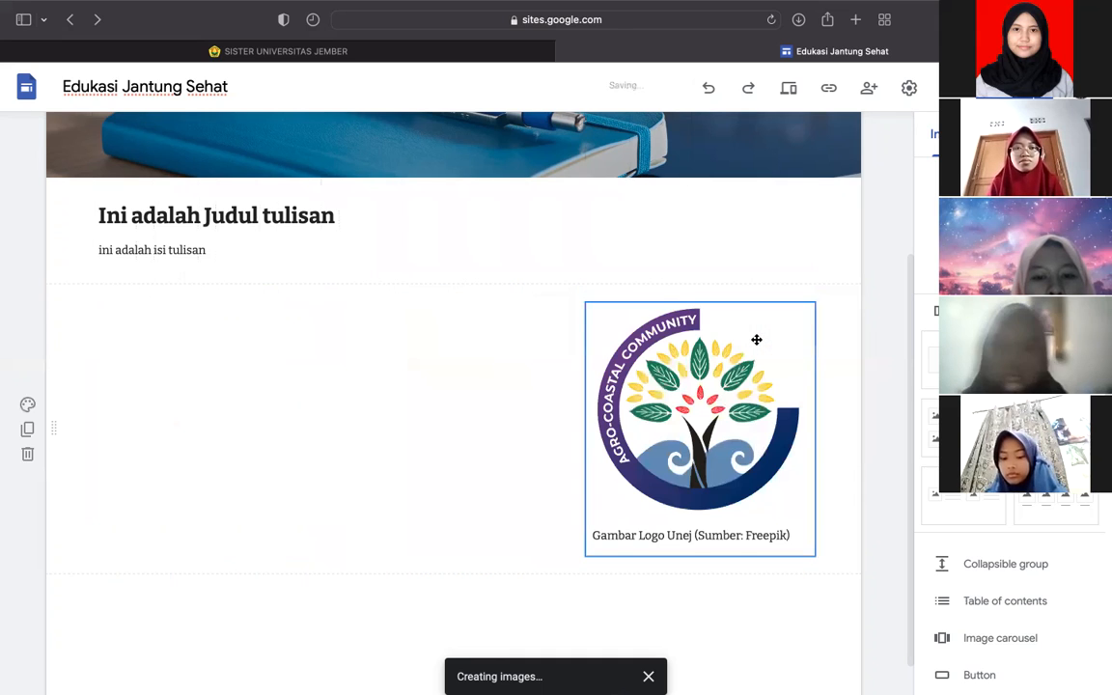
left_click(129, 214)
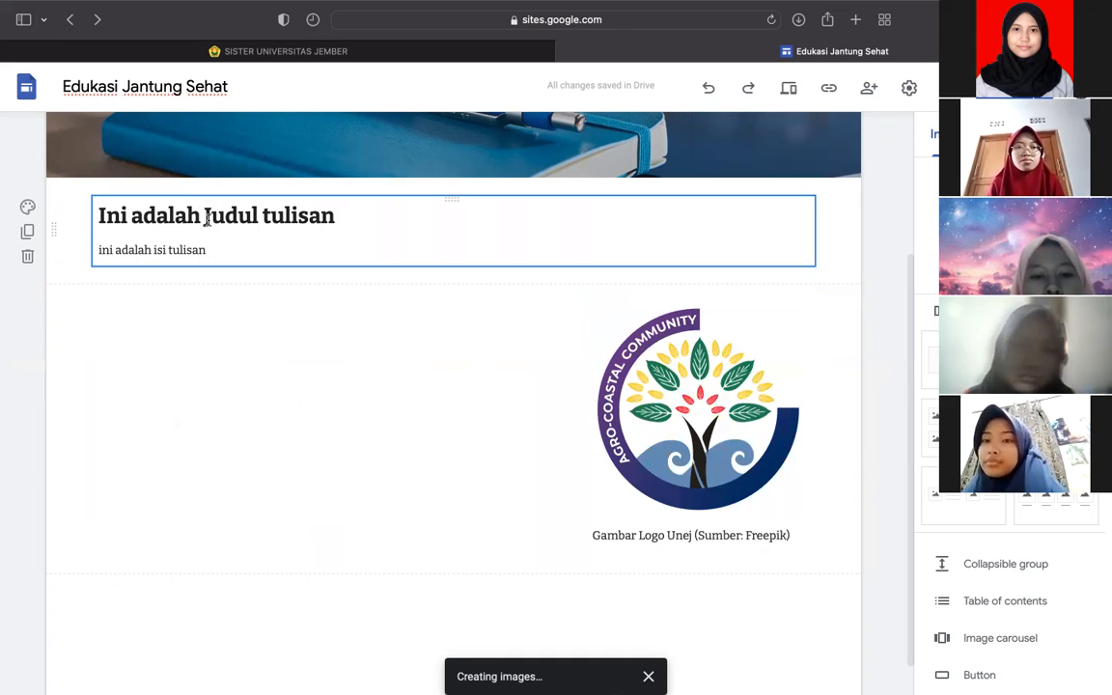
left_click(732, 389)
left_click_drag(662, 360, 194, 205)
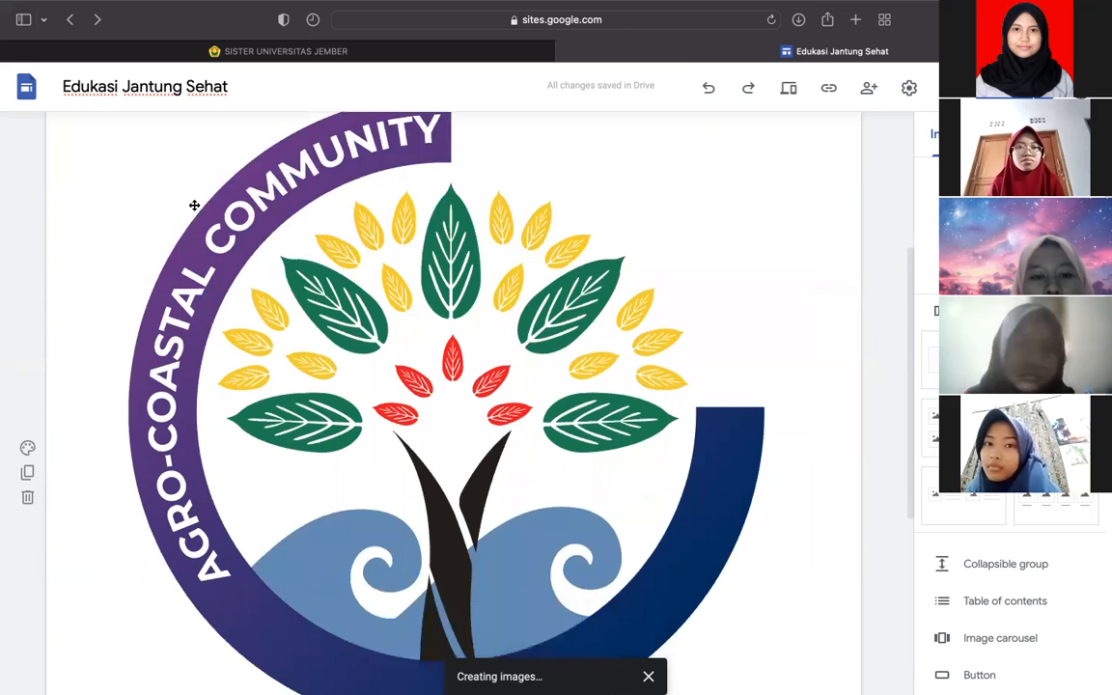
scroll(194, 206, "down", 5)
scroll(194, 205, "up", 10)
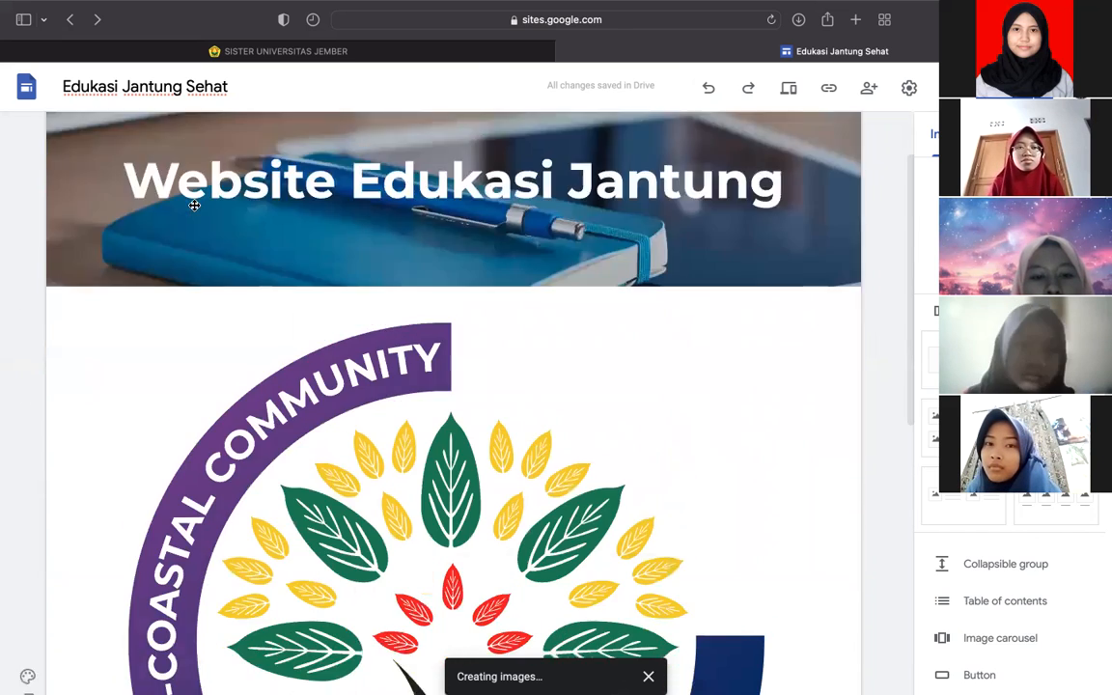
scroll(193, 206, "down", 3)
scroll(194, 205, "up", 5)
scroll(194, 206, "down", 6)
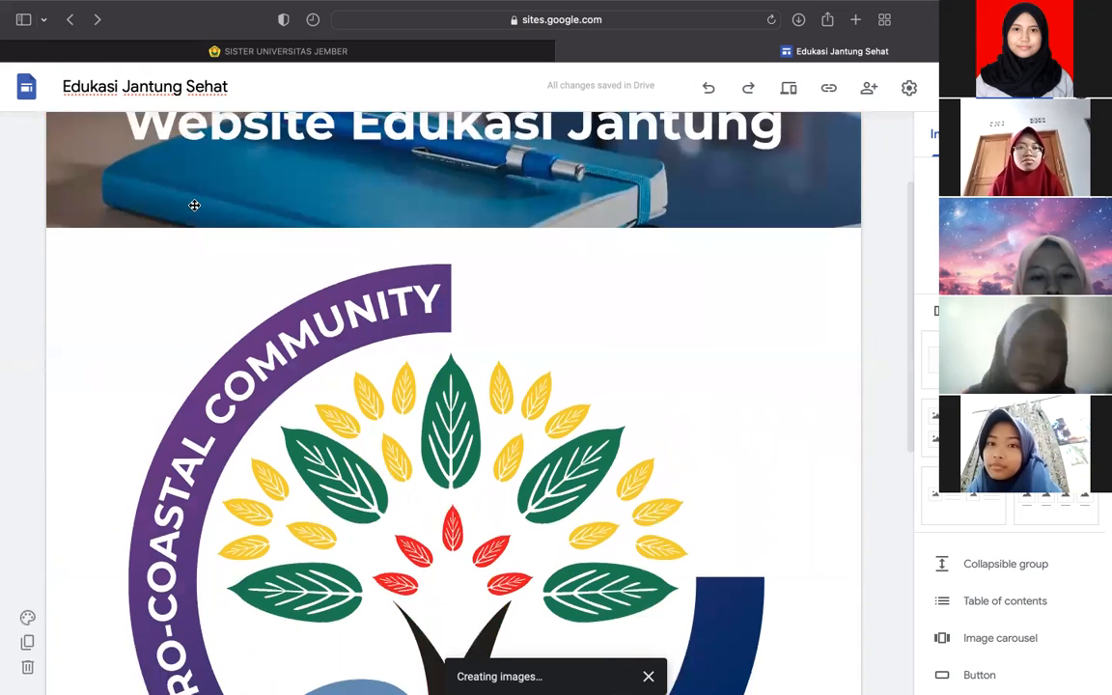
scroll(194, 206, "down", 2)
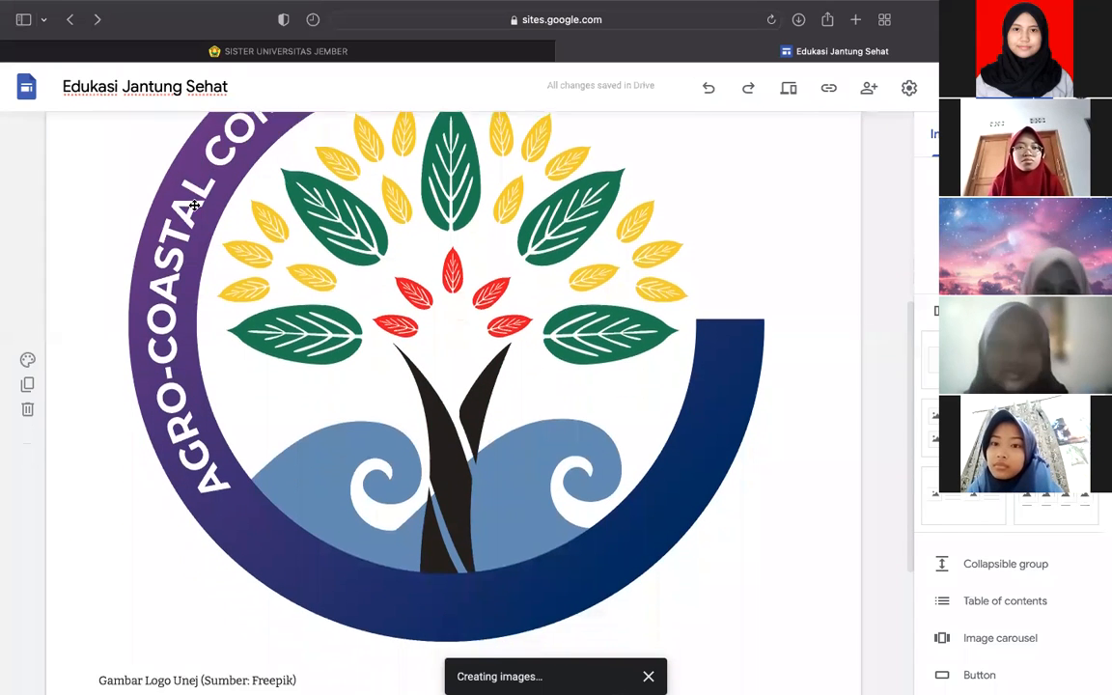
key("super+z")
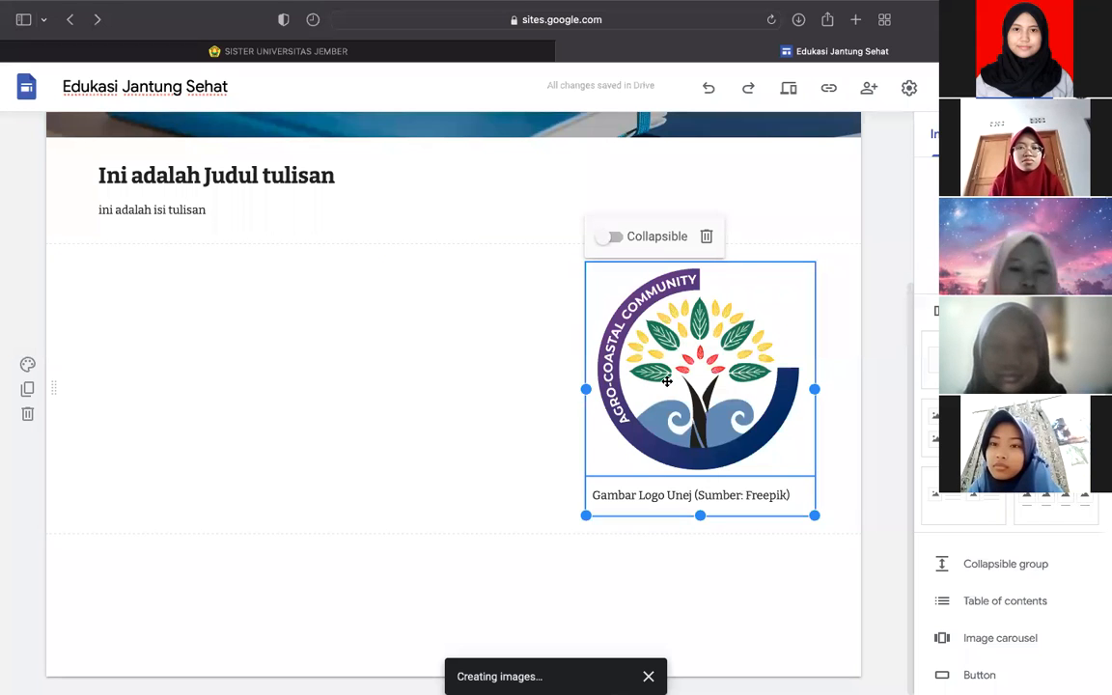
- Drag the logo toward the title text, undoing drops into the header and enlarged placements
left_click_drag(667, 382, 377, 208)
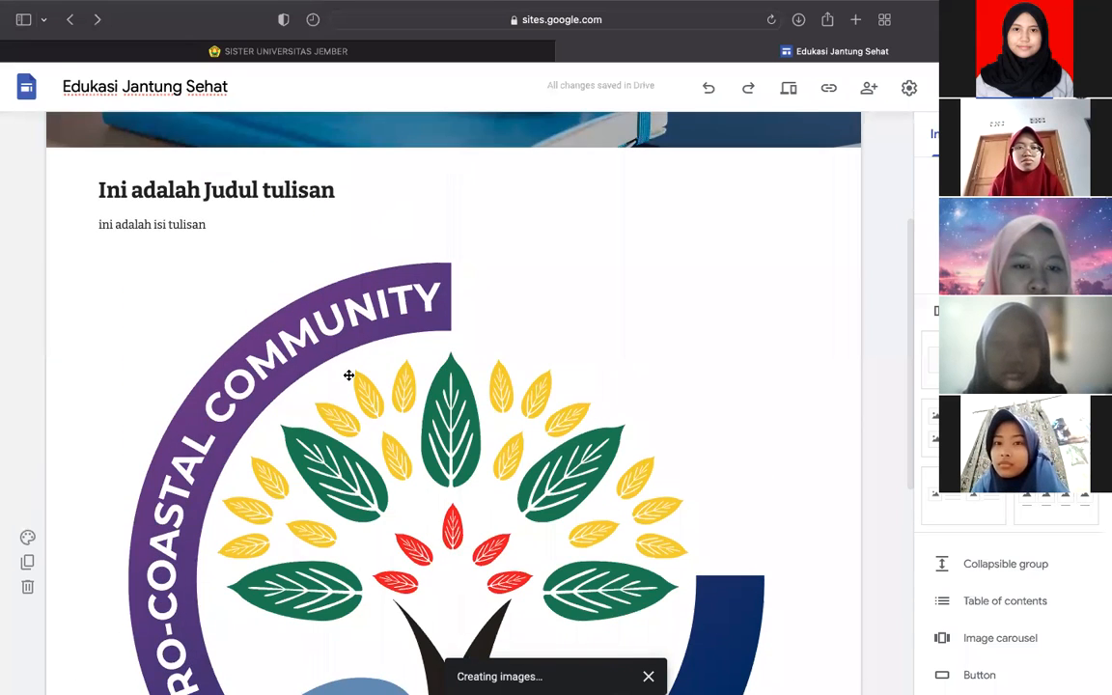
left_click_drag(296, 322, 216, 218)
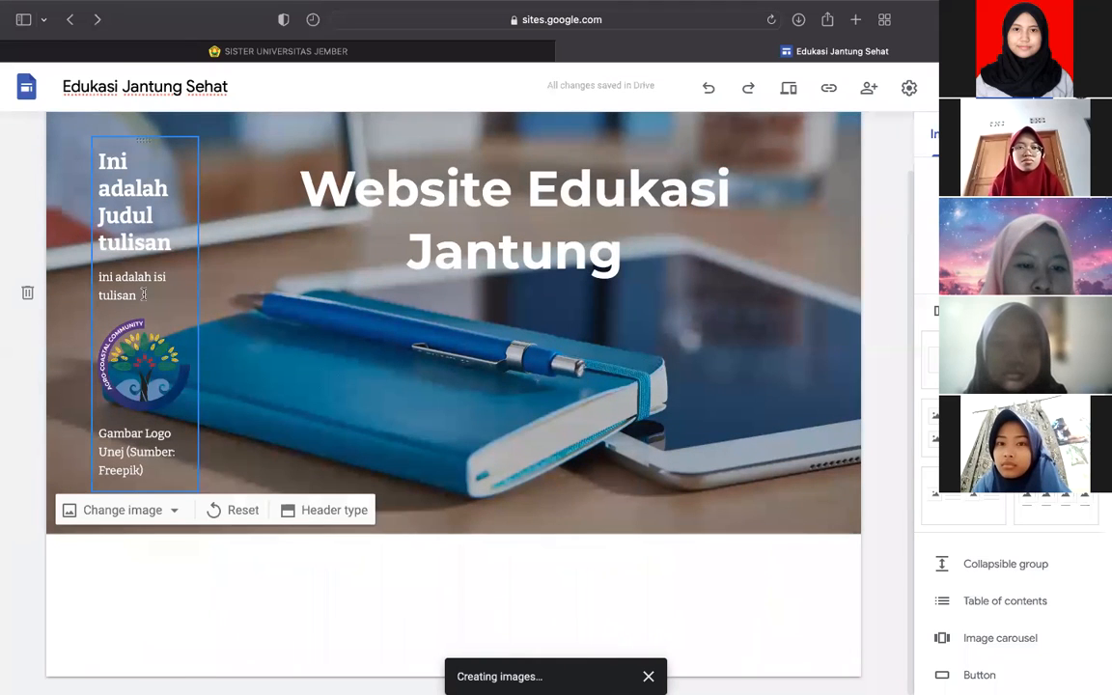
key("super+z")
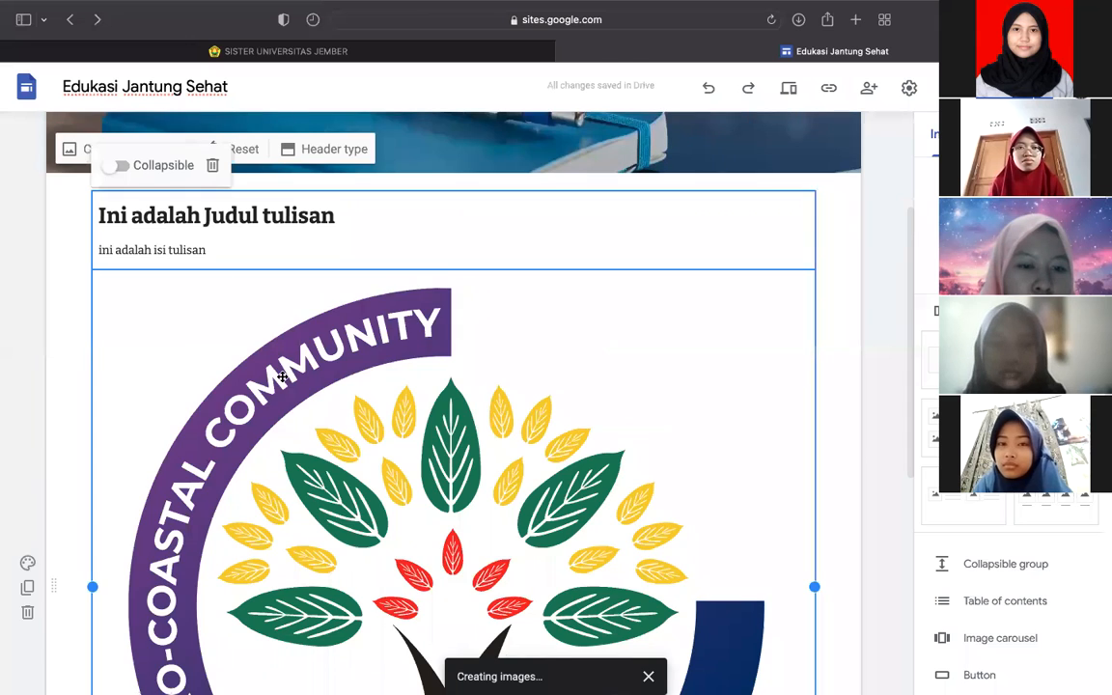
left_click_drag(333, 429, 253, 243)
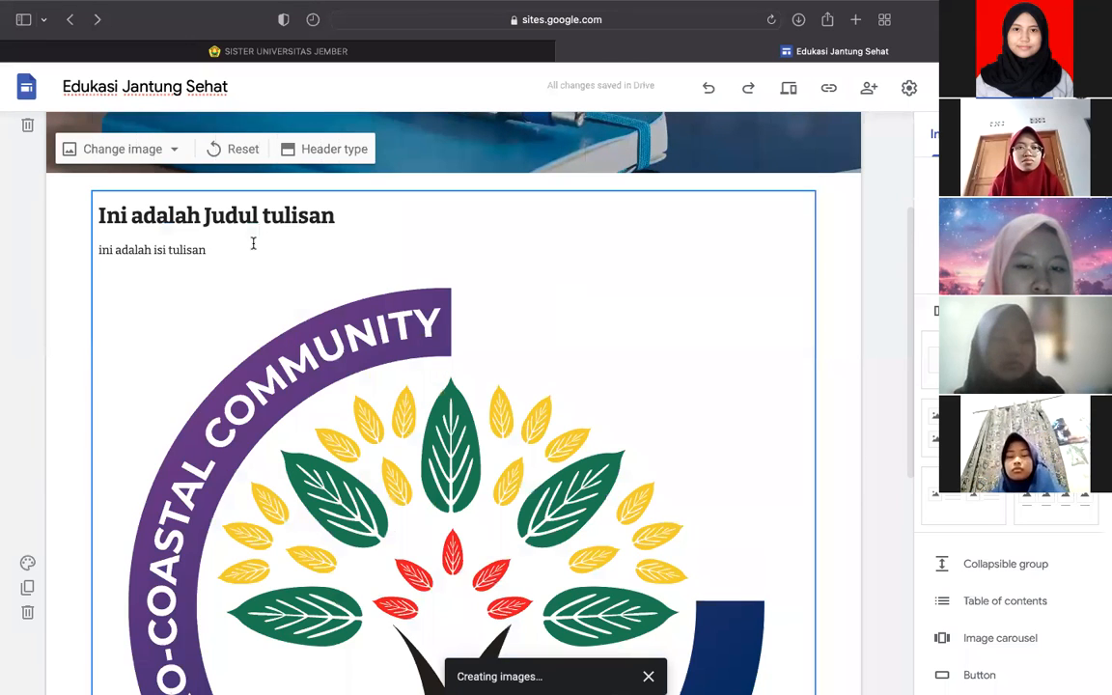
scroll(253, 243, "down", 8)
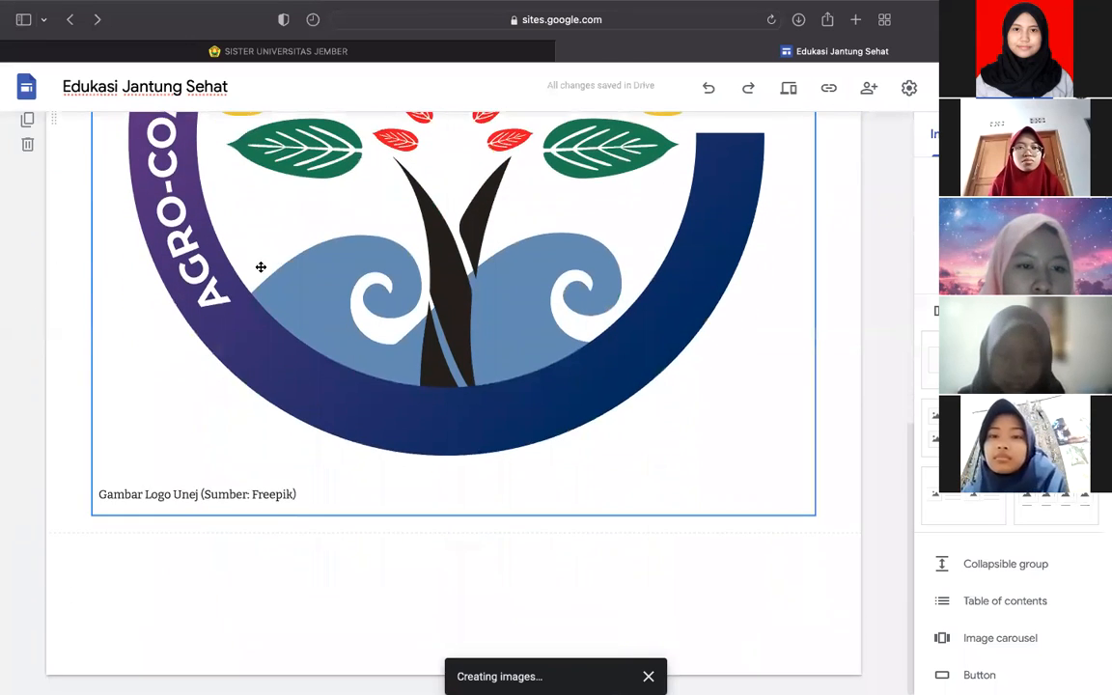
scroll(366, 318, "up", 8)
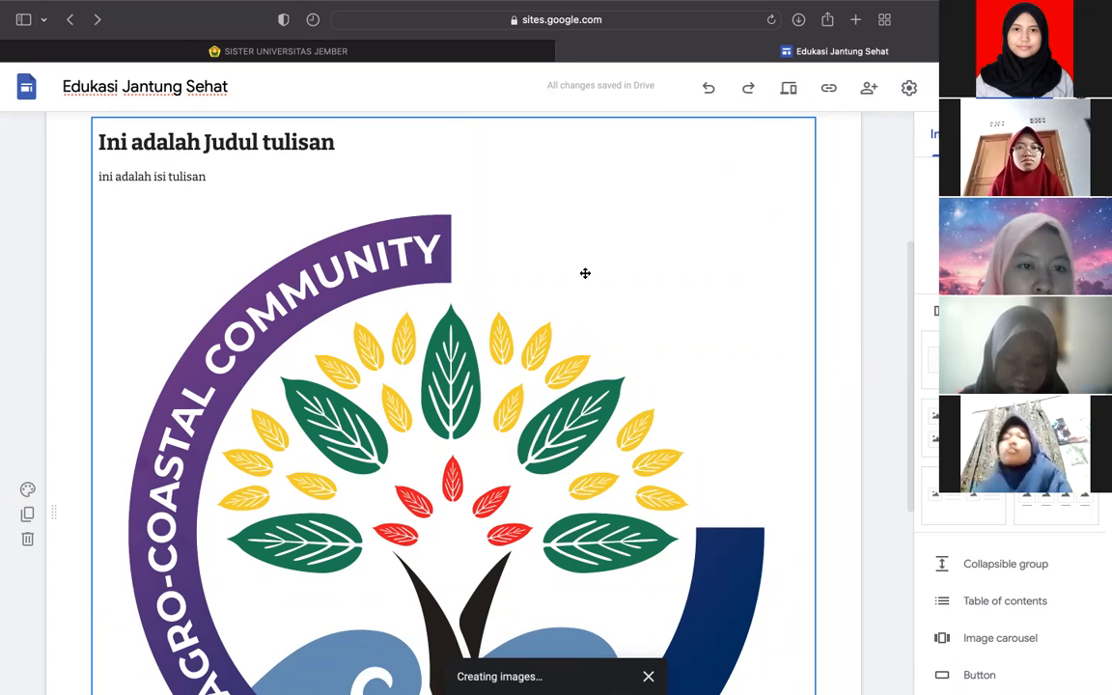
key("super+z")
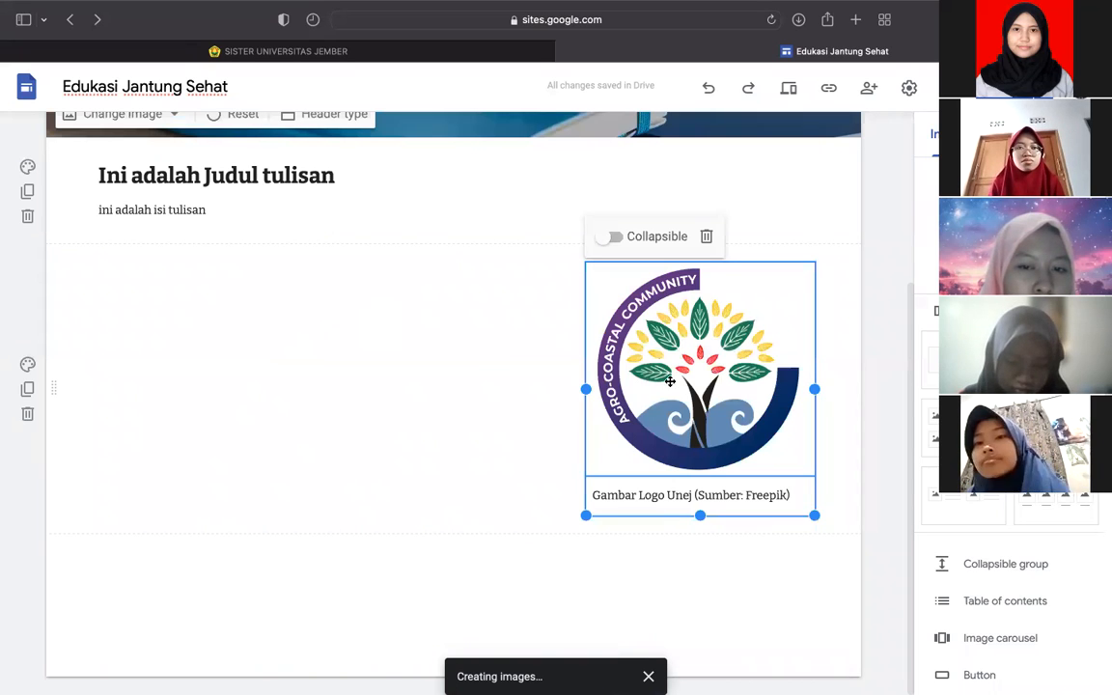
- Reposition the logo into a narrow column left of the title text
left_click_drag(689, 375, 208, 309)
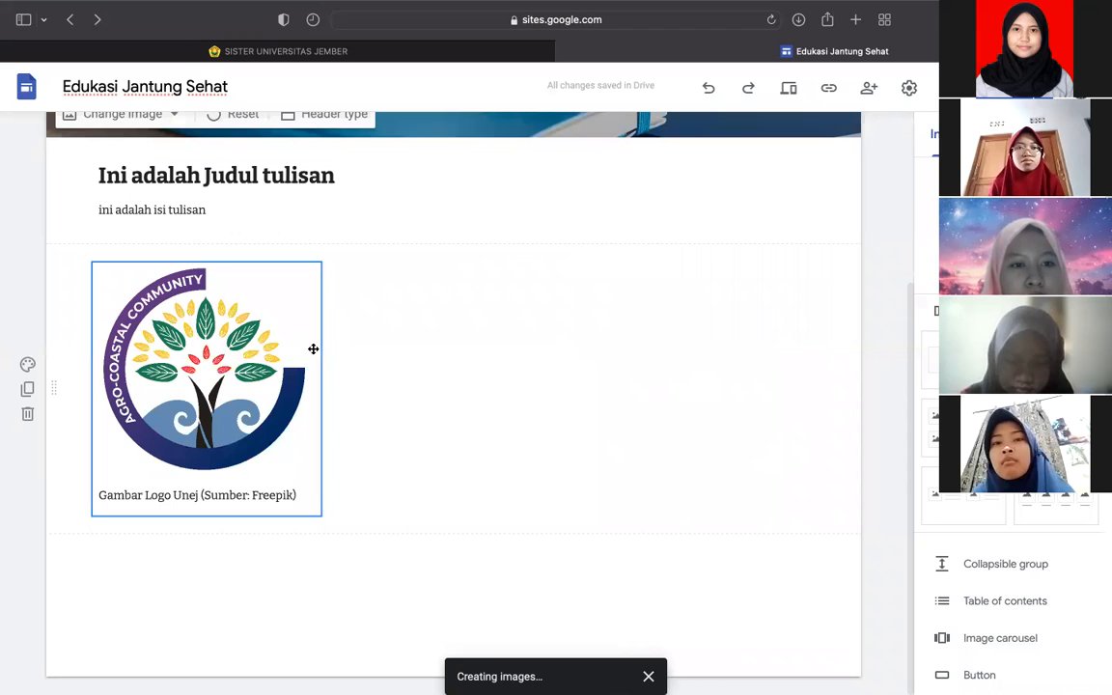
left_click_drag(194, 300, 218, 202)
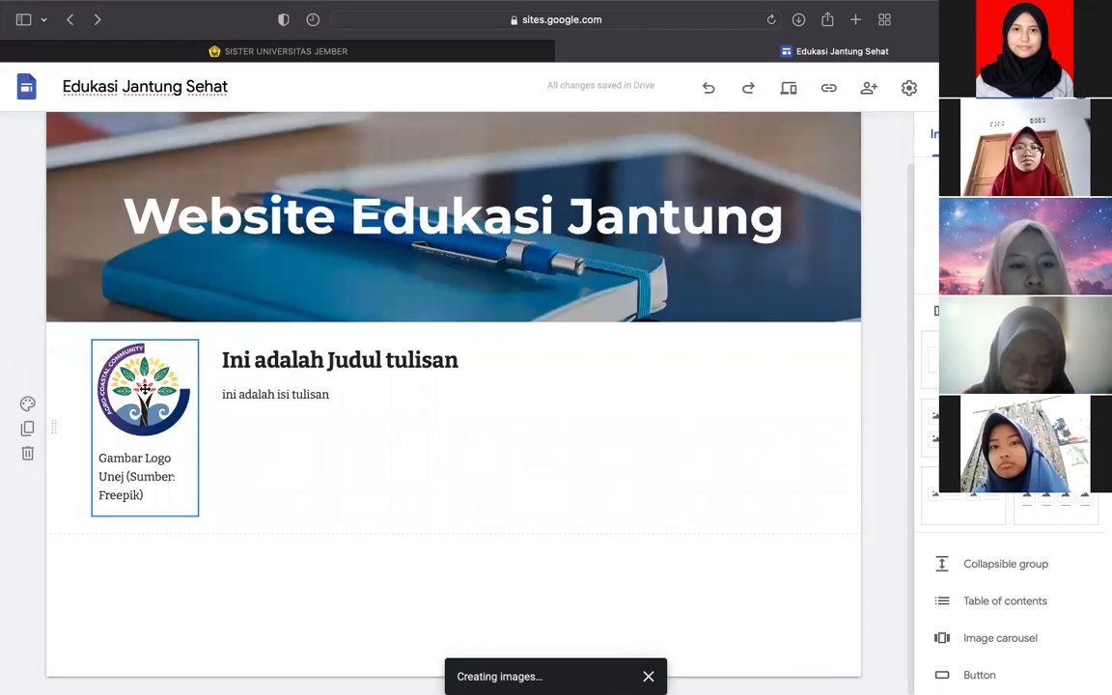
left_click_drag(142, 444, 154, 572)
left_click_drag(134, 417, 307, 394)
- Widen the title text block by dragging its left edge outward
left_click(275, 284)
left_click_drag(205, 271, 117, 294)
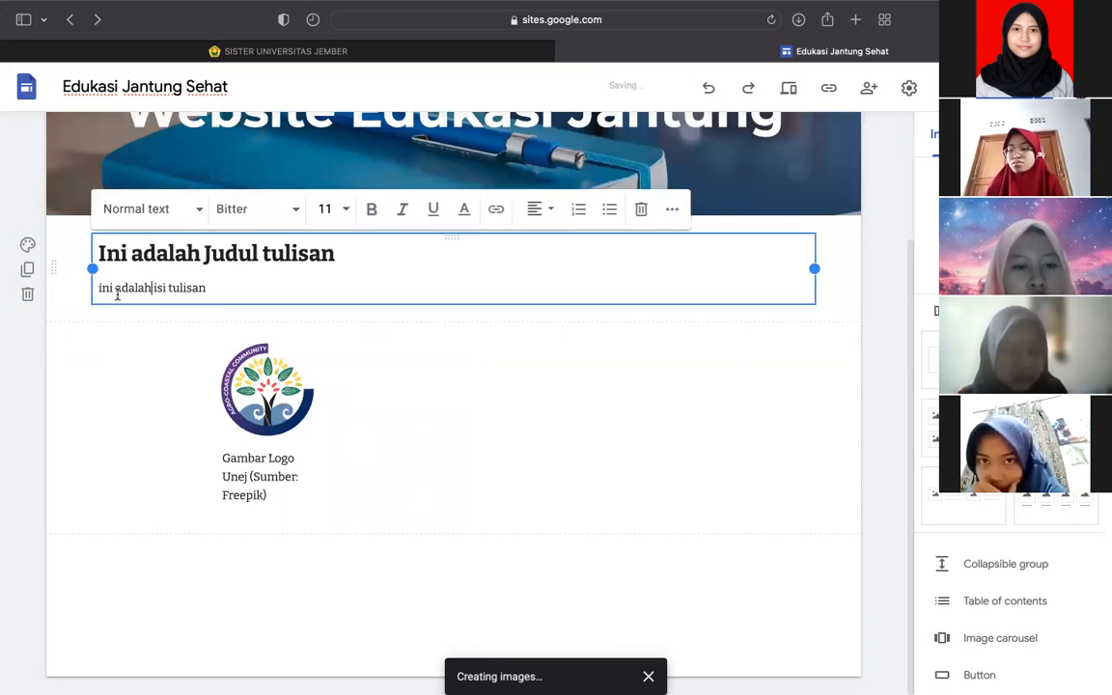
left_click(129, 426)
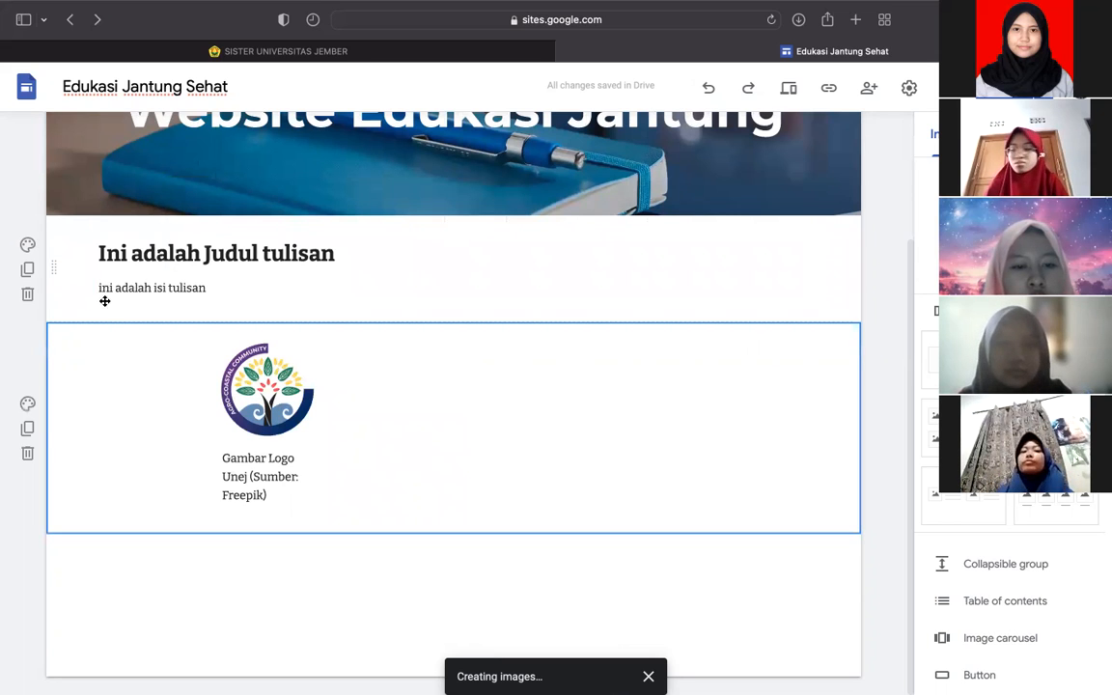
- Move the captioned logo to the right of the text, undoing a drop into the header
left_click_drag(256, 395, 80, 286)
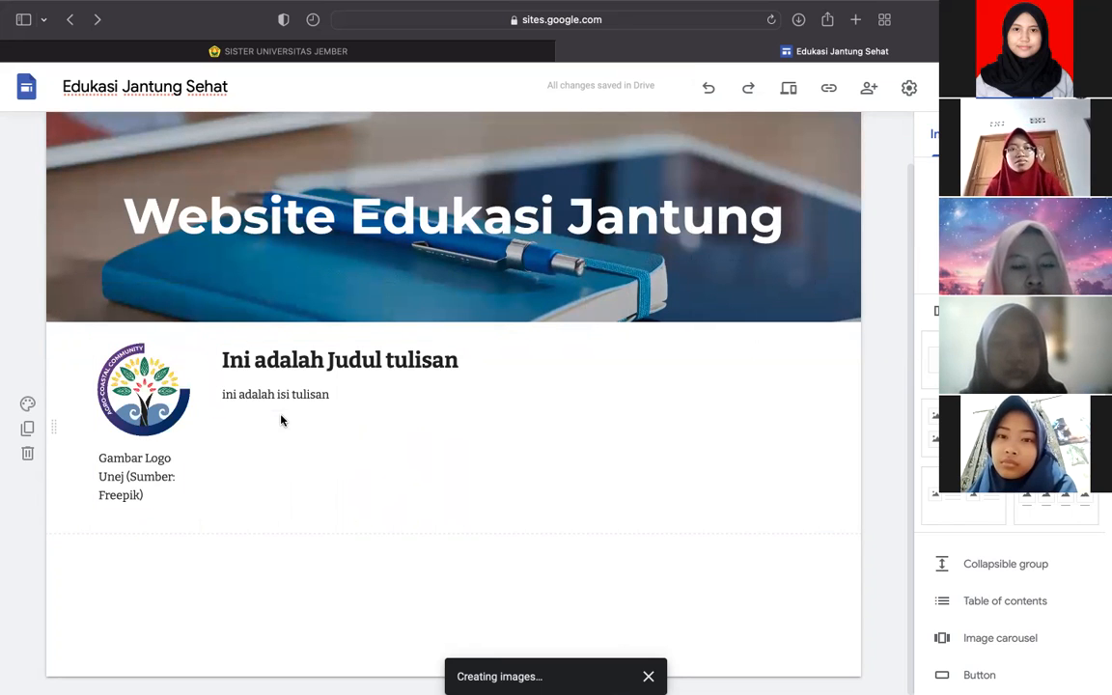
left_click(328, 393)
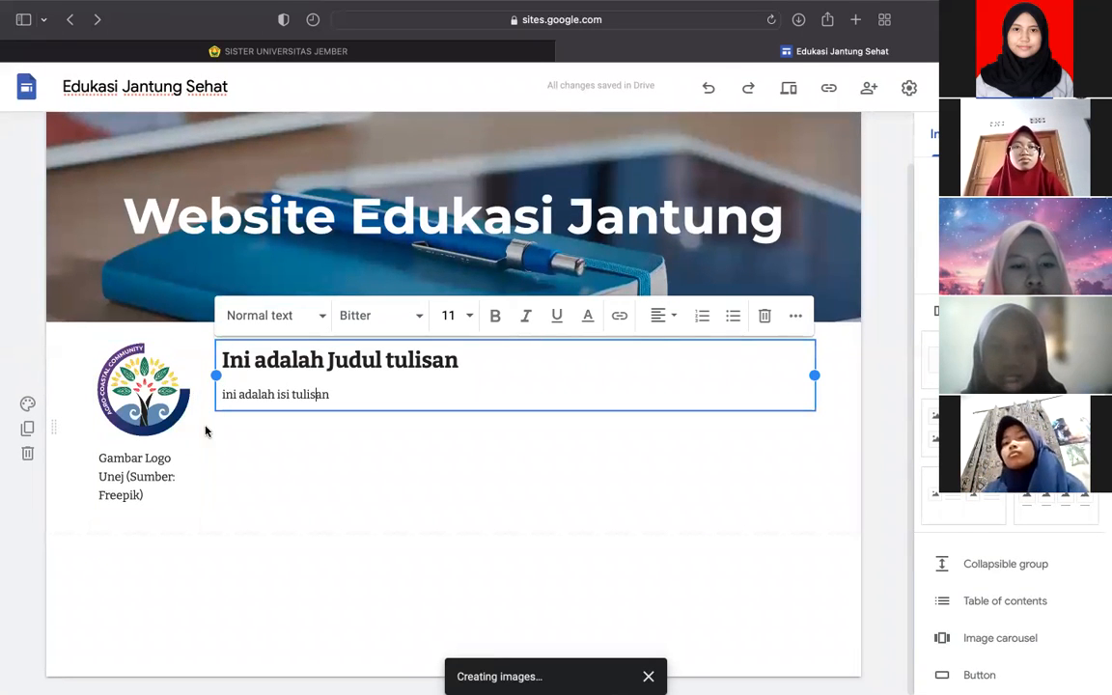
left_click_drag(160, 417, 829, 410)
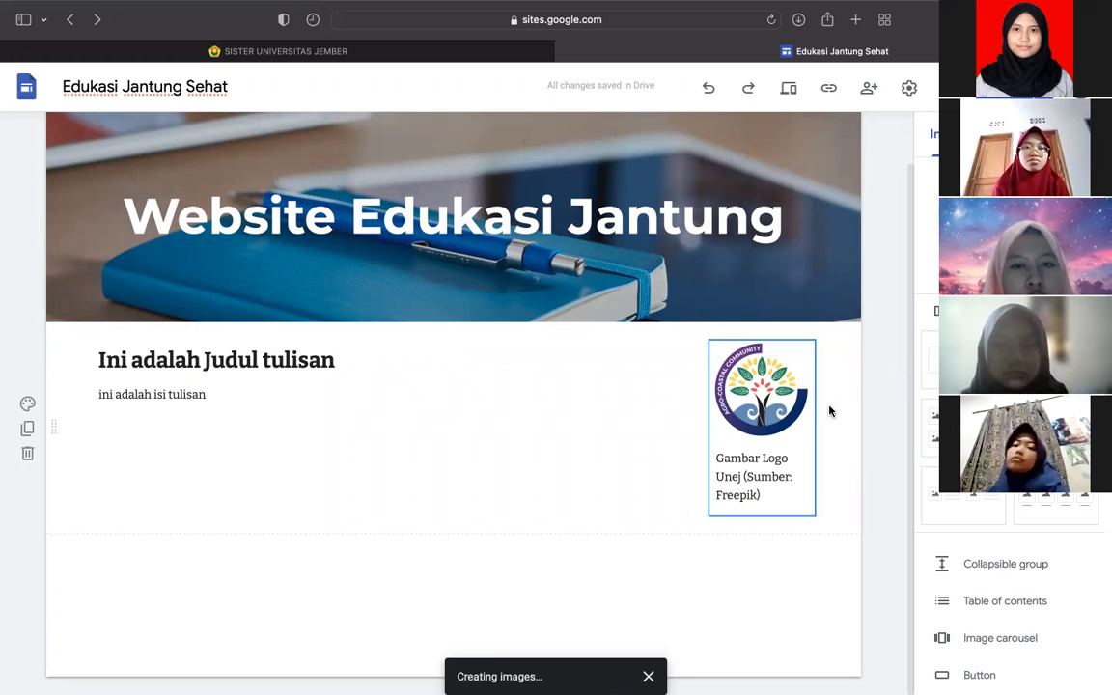
left_click_drag(789, 420, 420, 268)
scroll(412, 335, "up", 10)
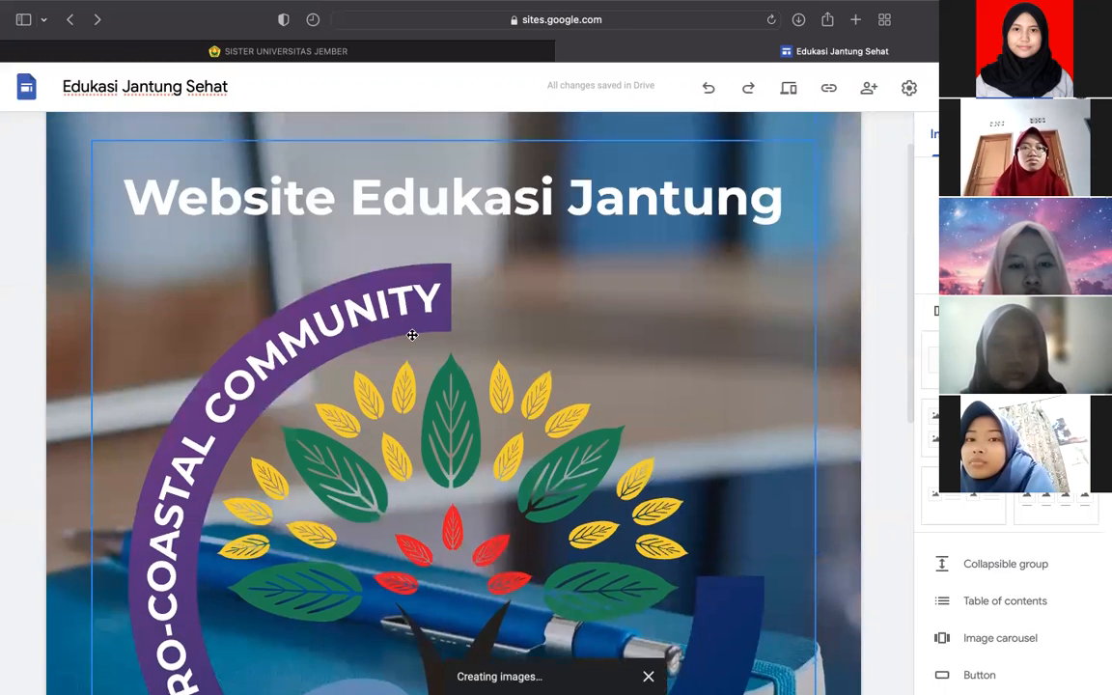
scroll(412, 335, "down", 6)
scroll(412, 335, "up", 5)
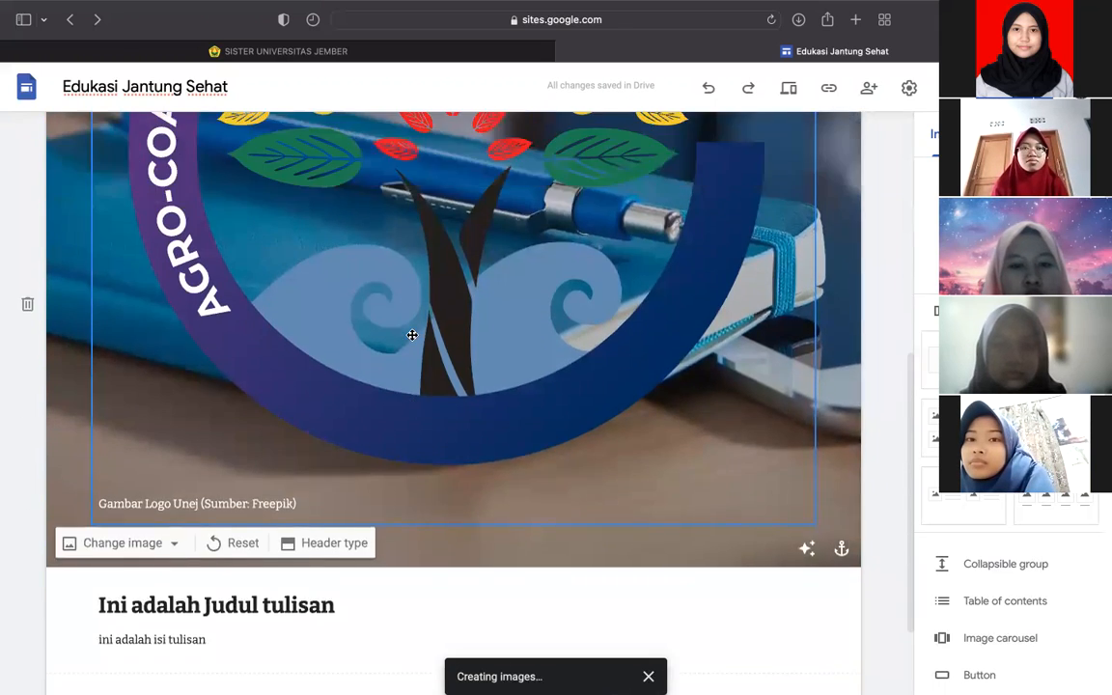
scroll(412, 335, "up", 3)
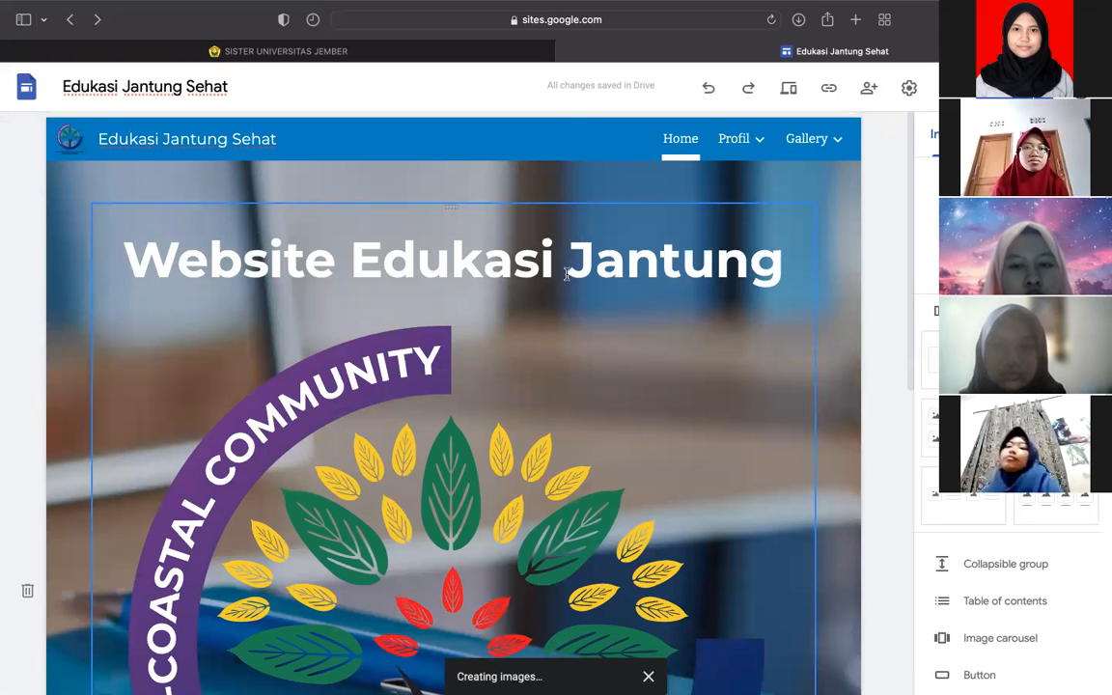
scroll(566, 274, "down", 5)
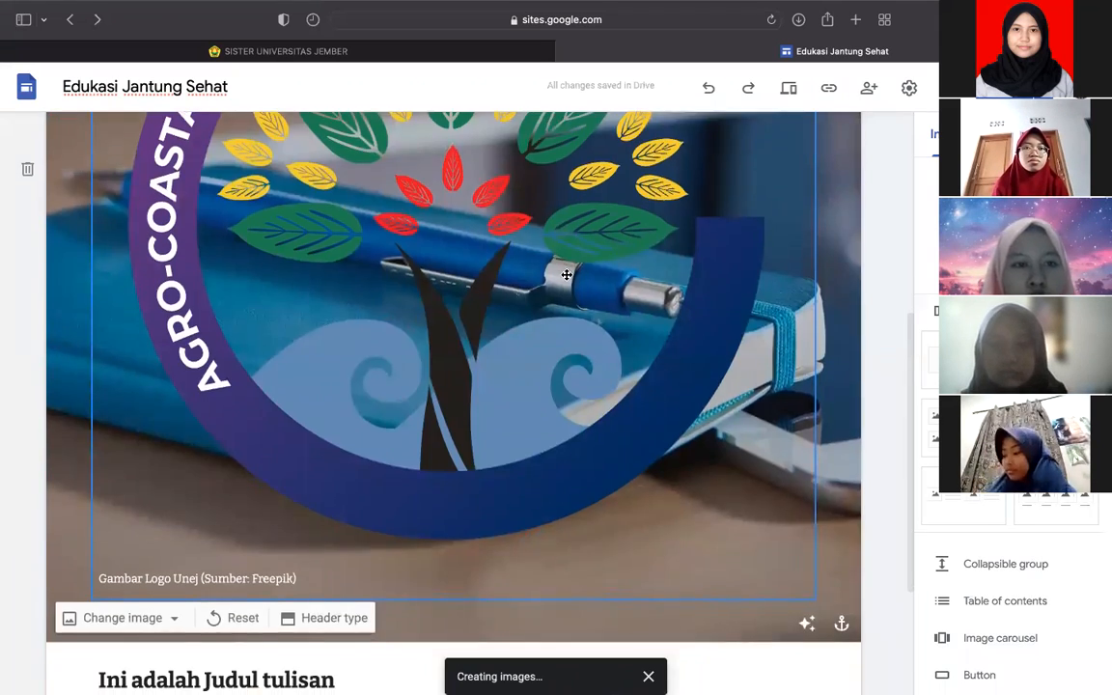
key("super+z")
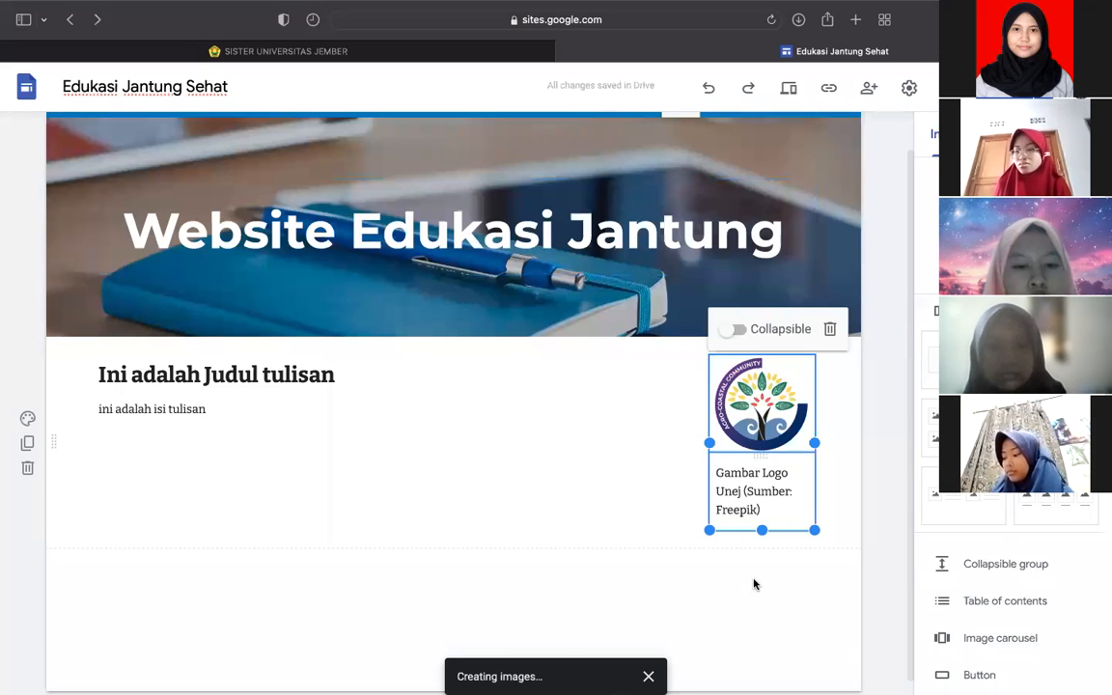
left_click(754, 584)
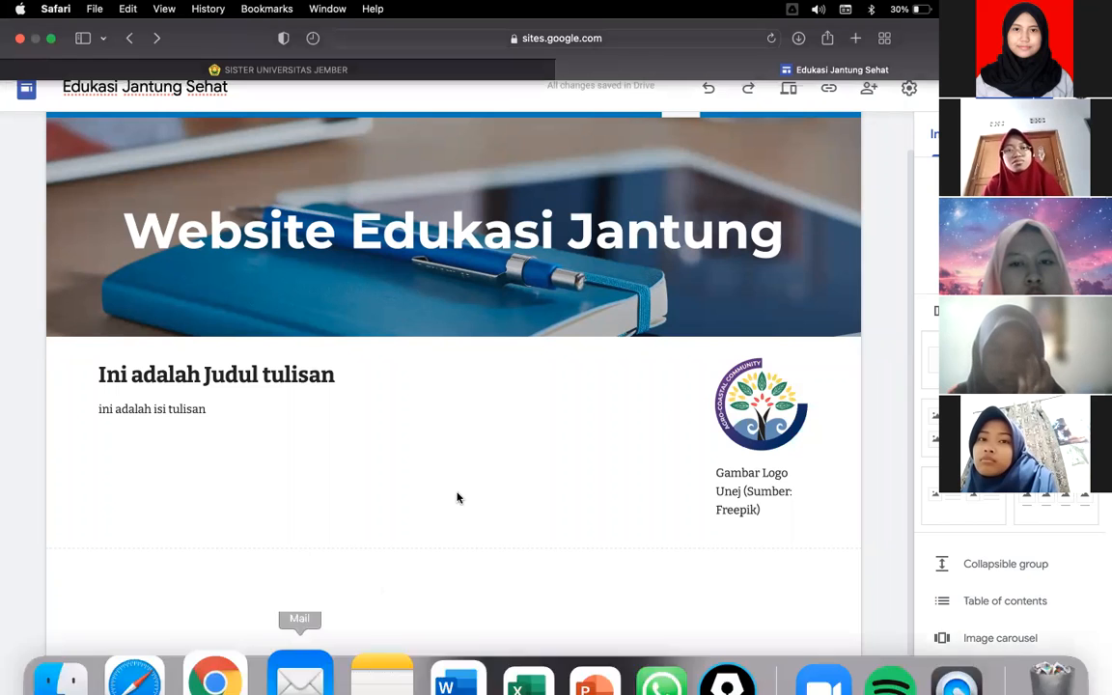
- Show the Gallery menu's Pribadi and Umum subpages in the top navigation bar
scroll(743, 142, "up", 1)
mouse_move(836, 145)
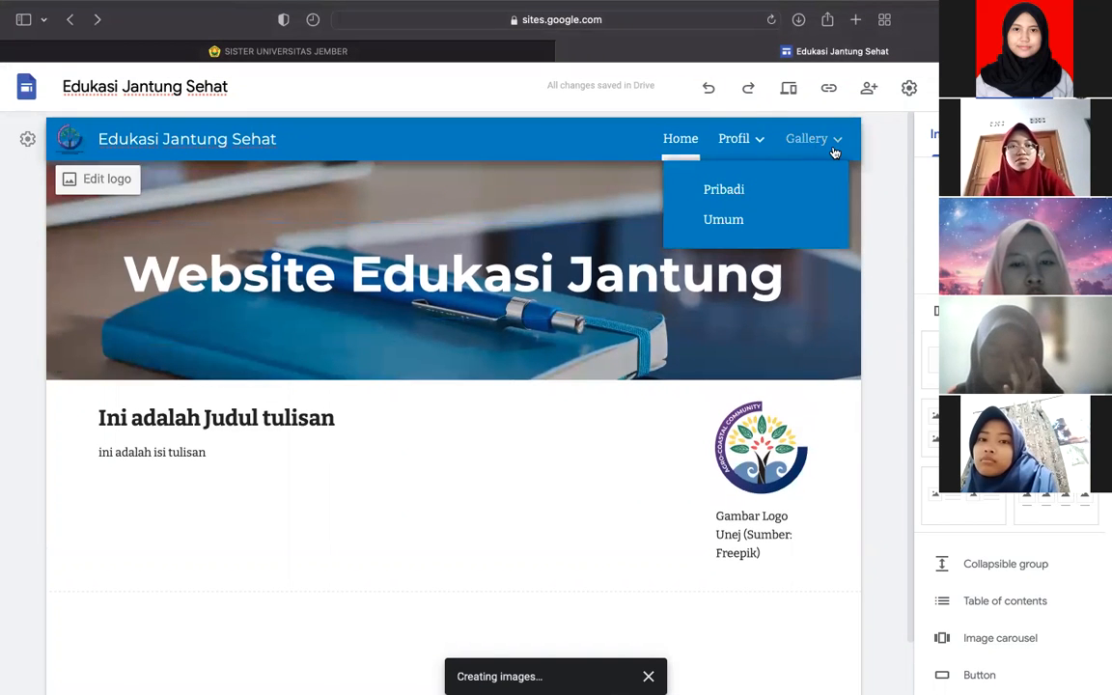
left_click(725, 220)
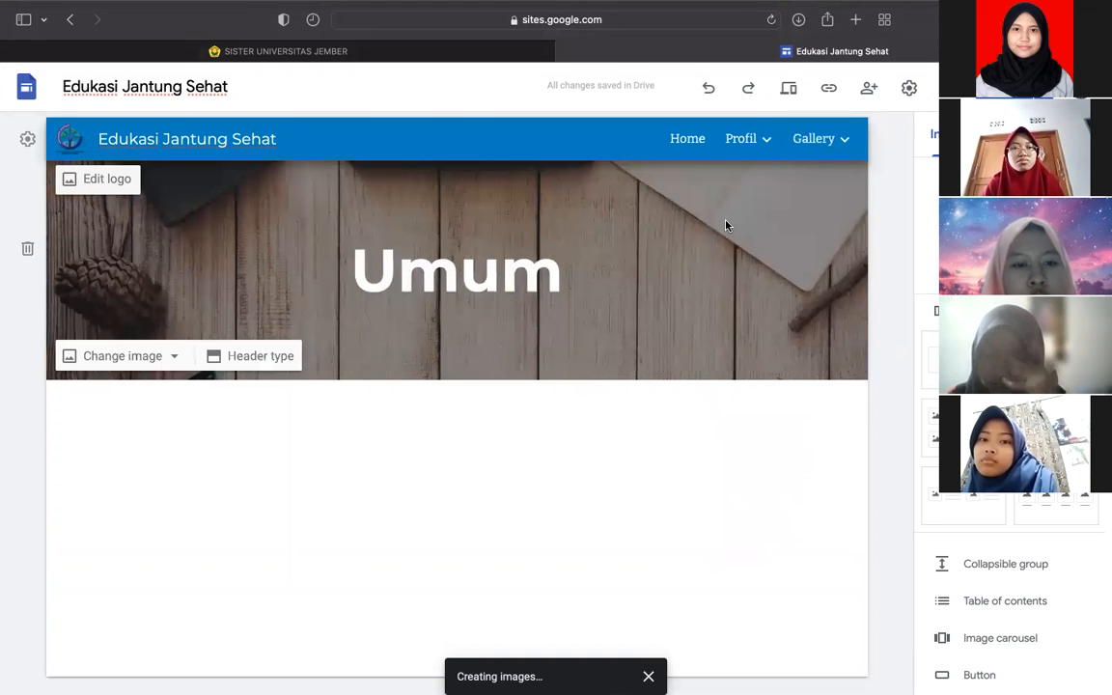
scroll(472, 423, "down", 1)
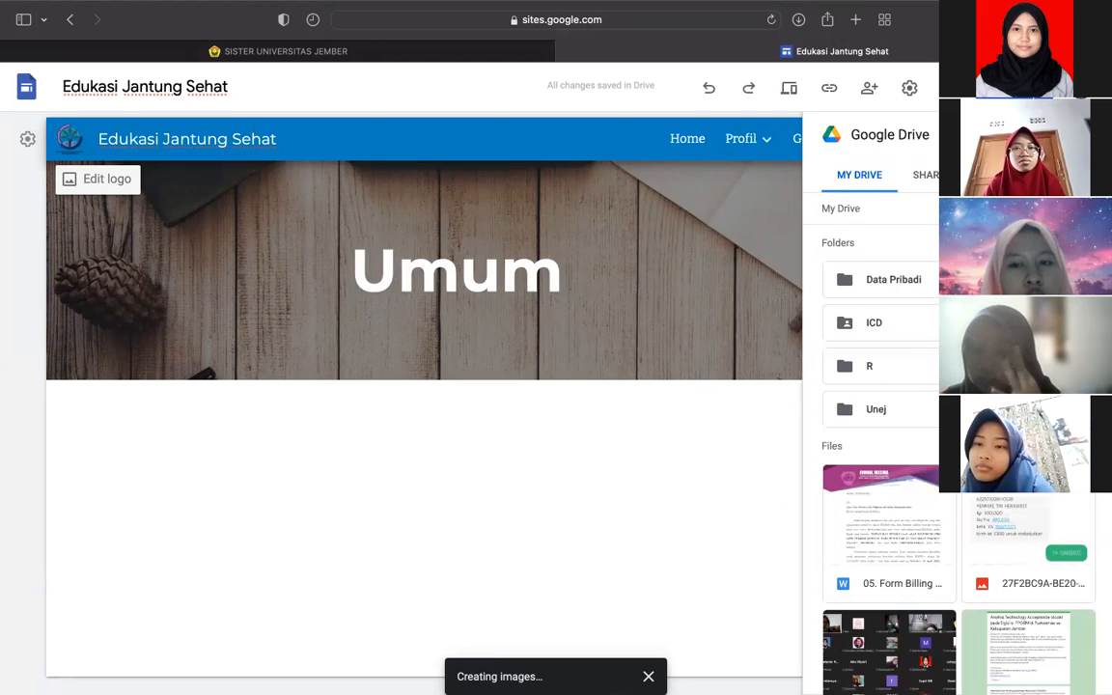
scroll(935, 235, "down", 10)
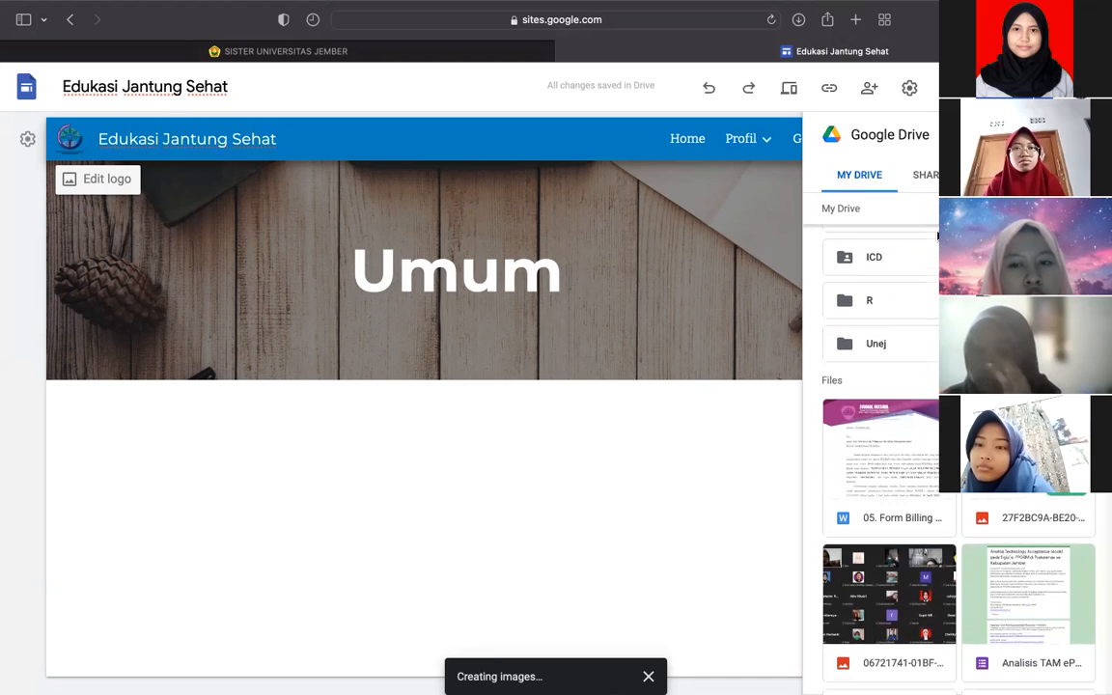
scroll(935, 236, "down", 7)
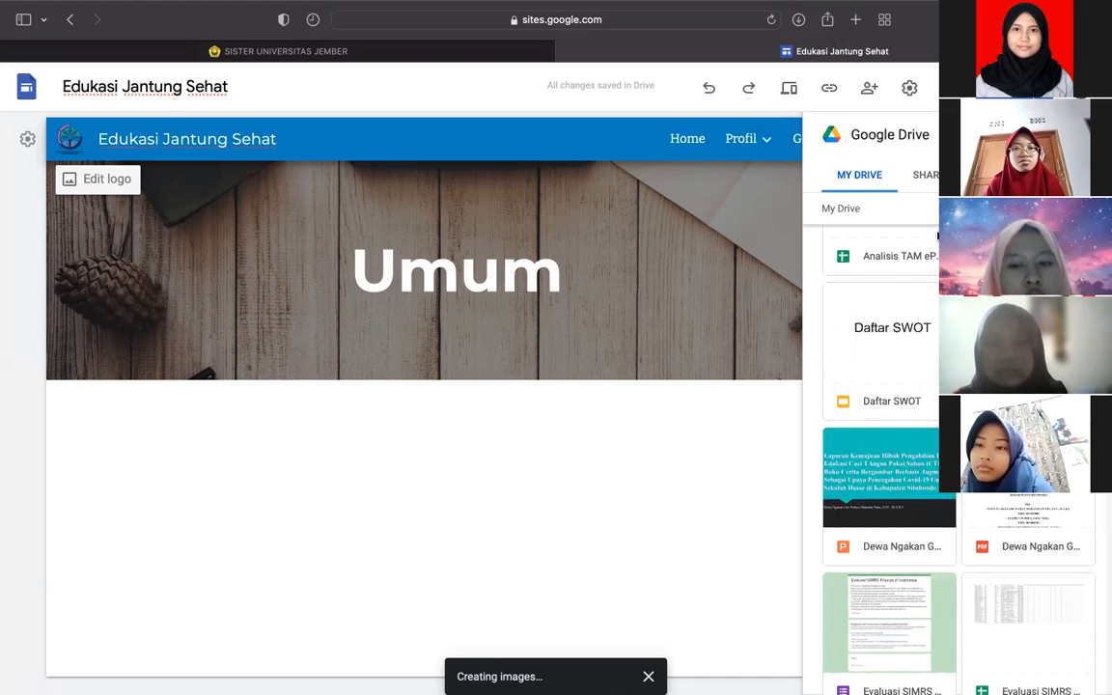
scroll(956, 435, "up", 3)
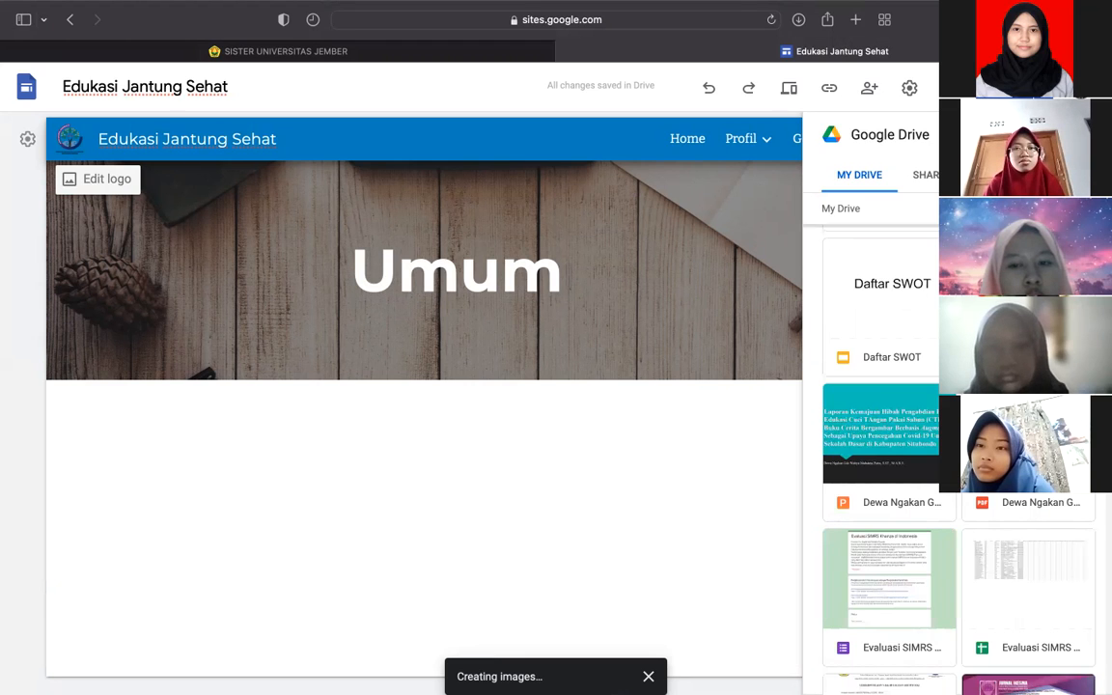
scroll(880, 434, "down", 10)
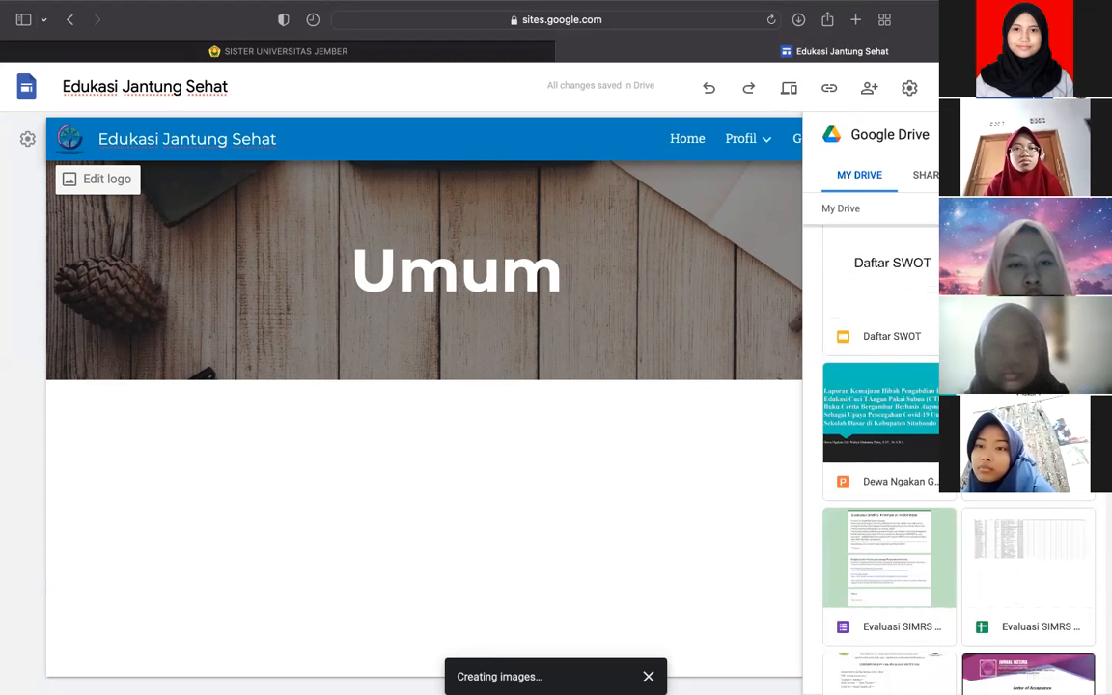
scroll(866, 595, "down", 5)
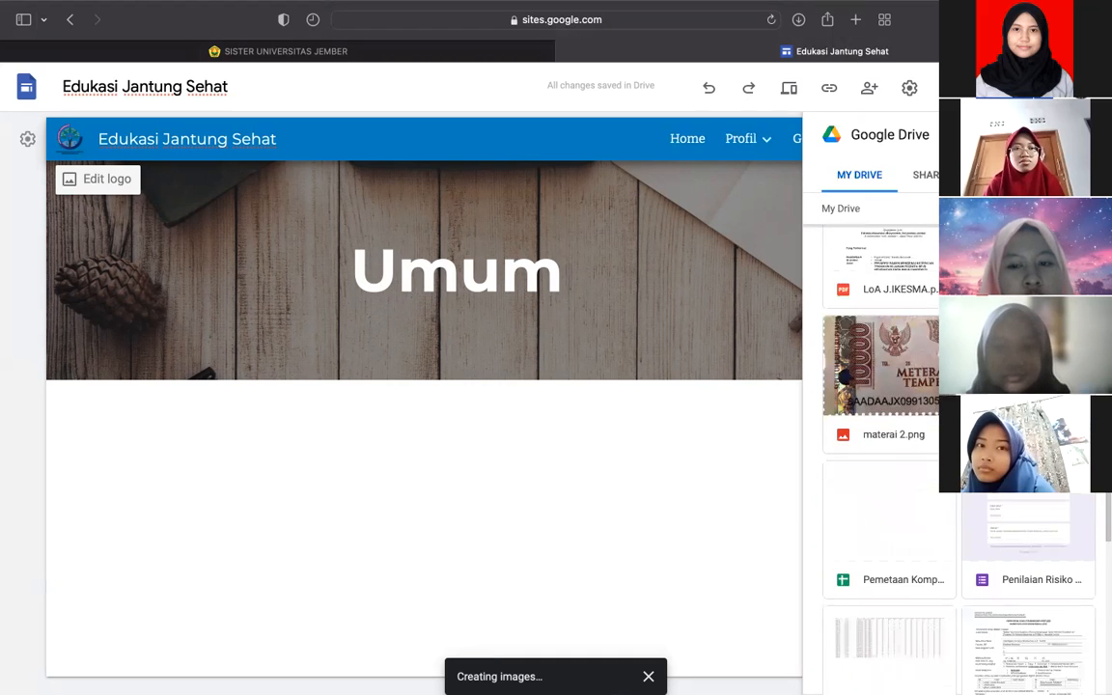
scroll(930, 451, "down", 15)
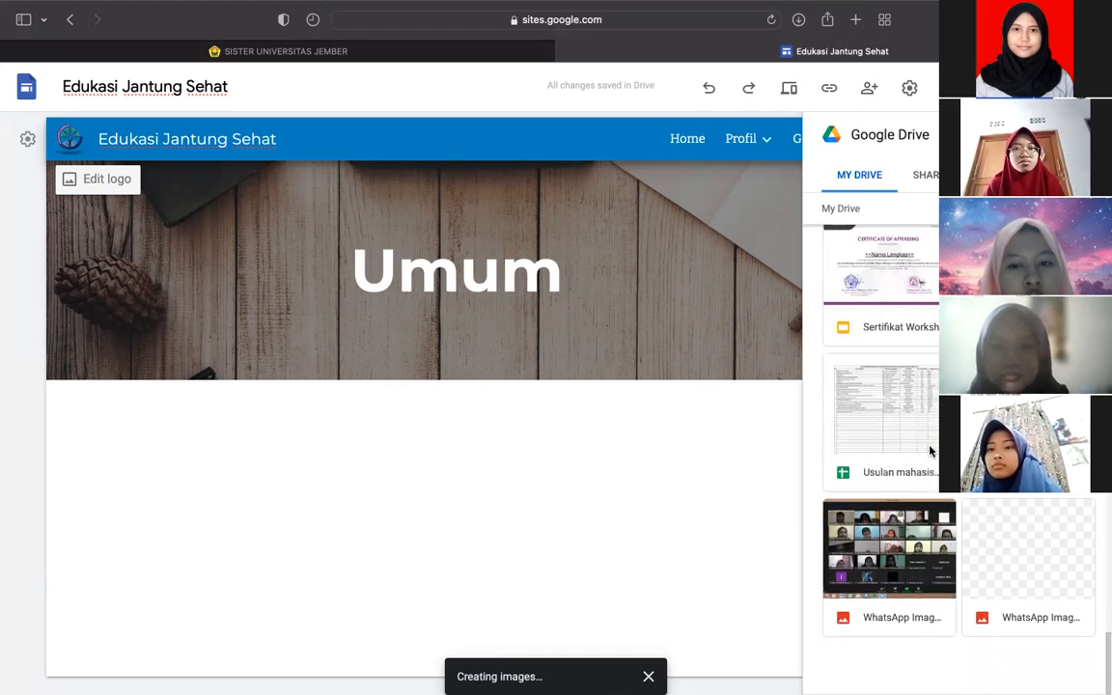
scroll(929, 450, "up", 15)
scroll(929, 450, "up", 5)
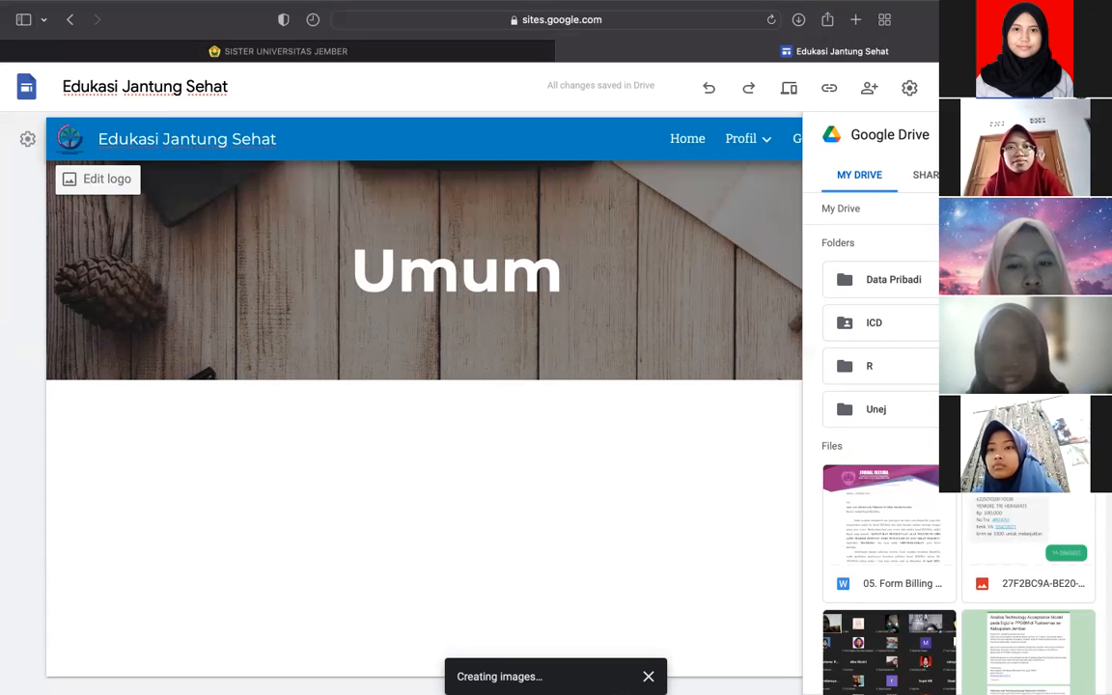
- Select only the photo folder in My Drive for embedding, after confirming it holds IMG_0864.jpg
left_click(888, 651)
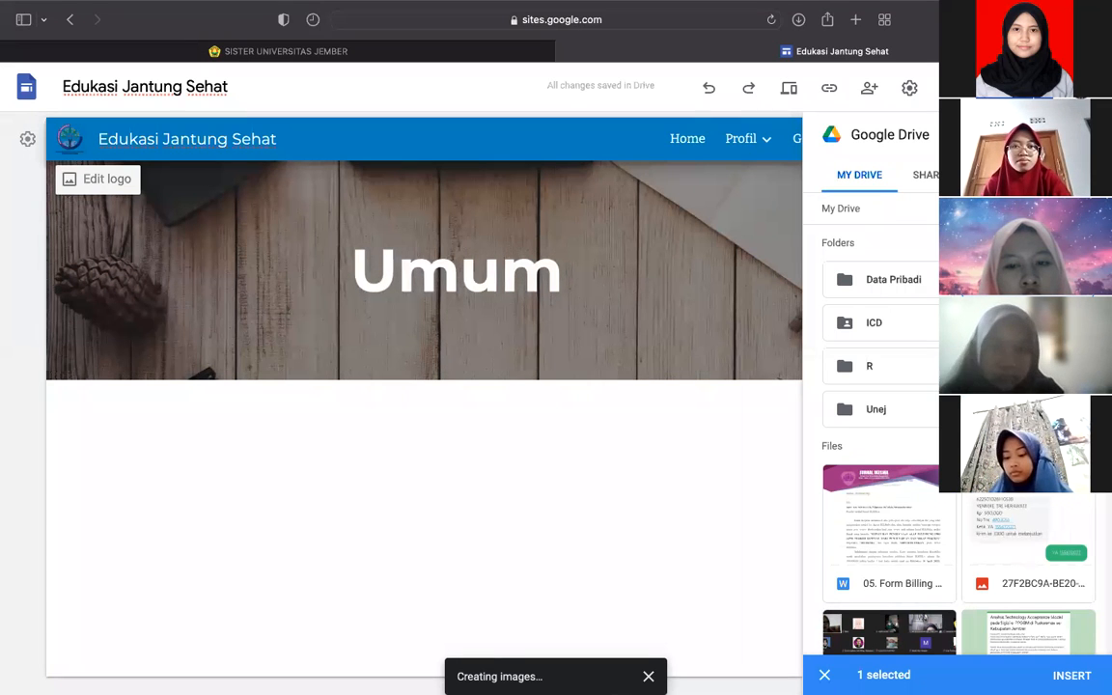
double_click(1028, 280)
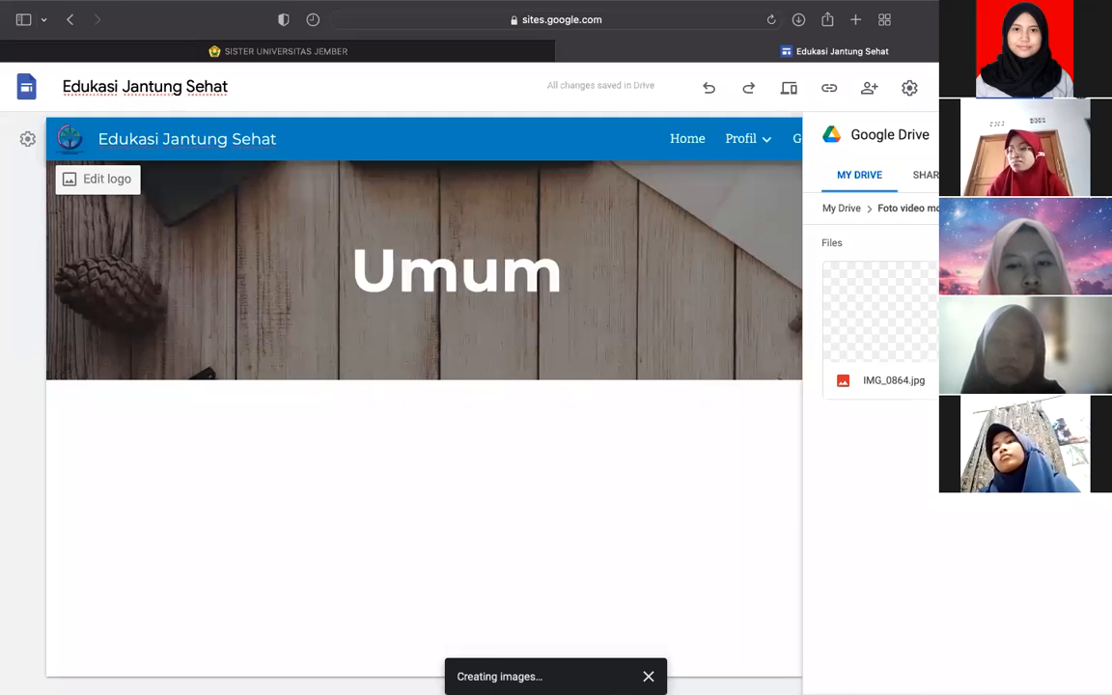
left_click(862, 316)
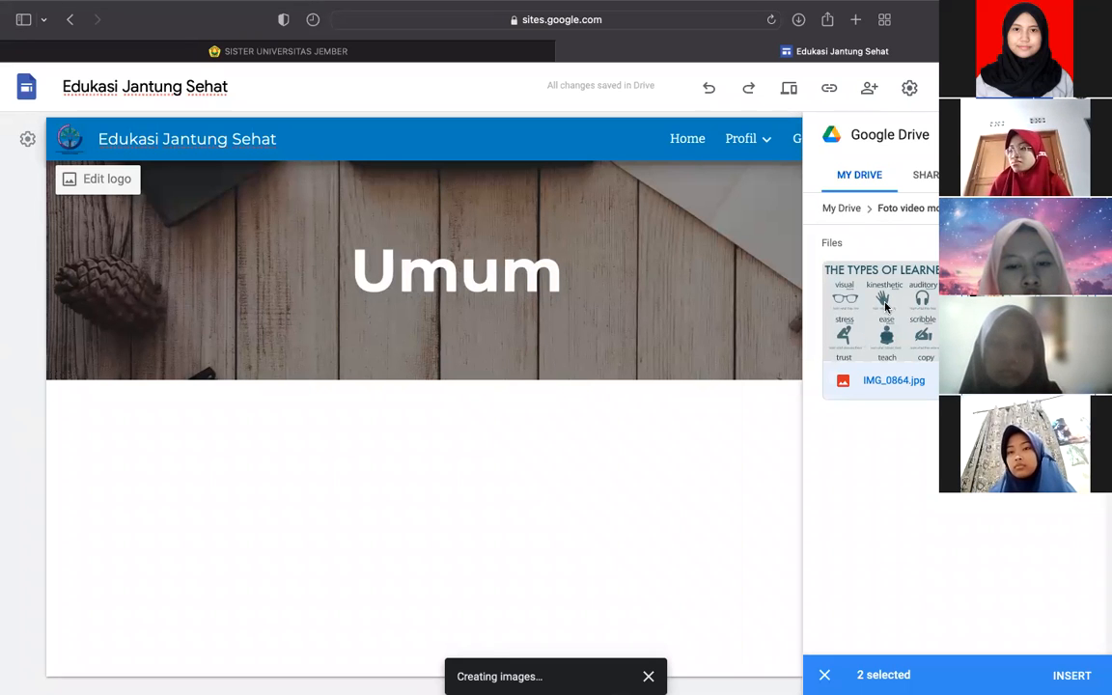
left_click(842, 215)
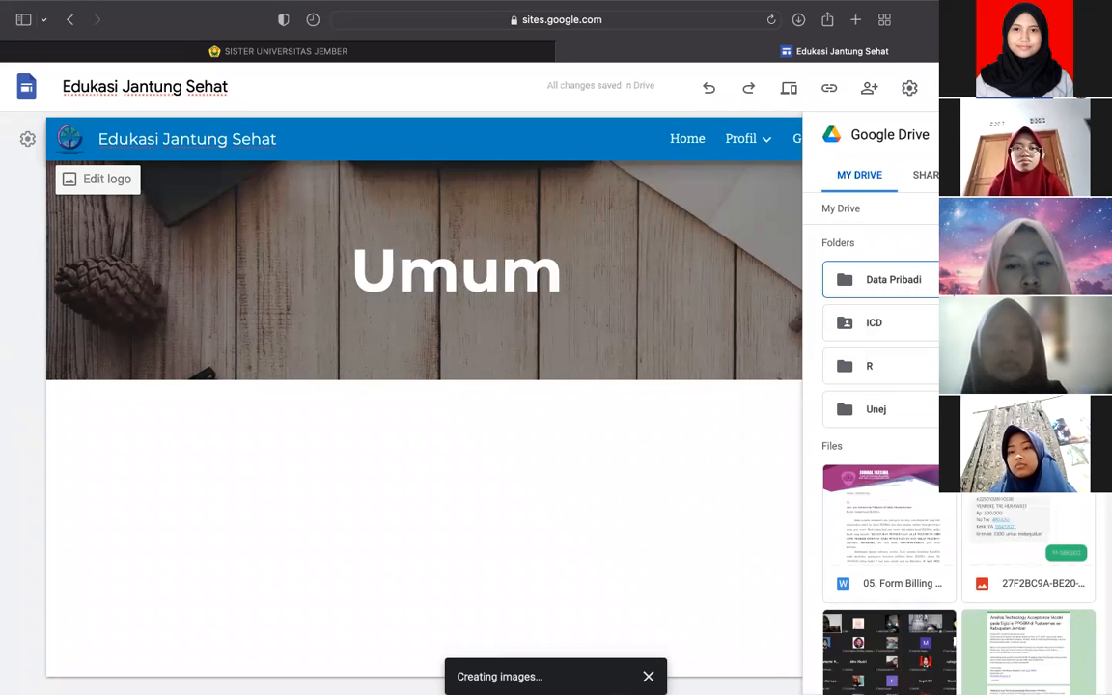
left_click(1028, 323)
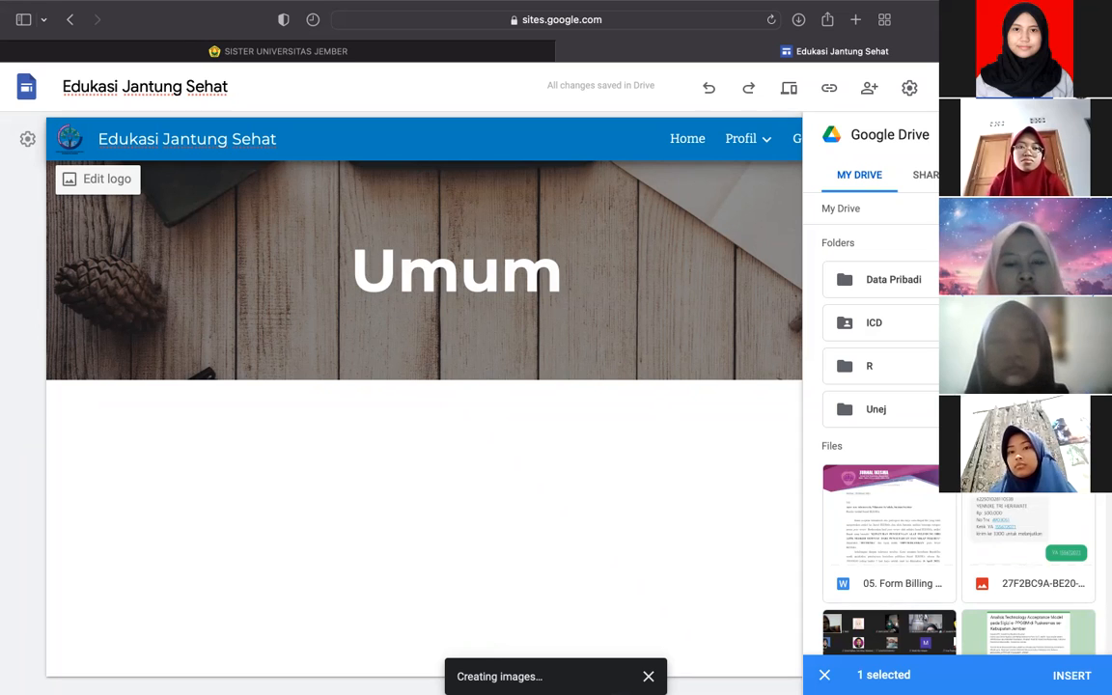
left_click(933, 289)
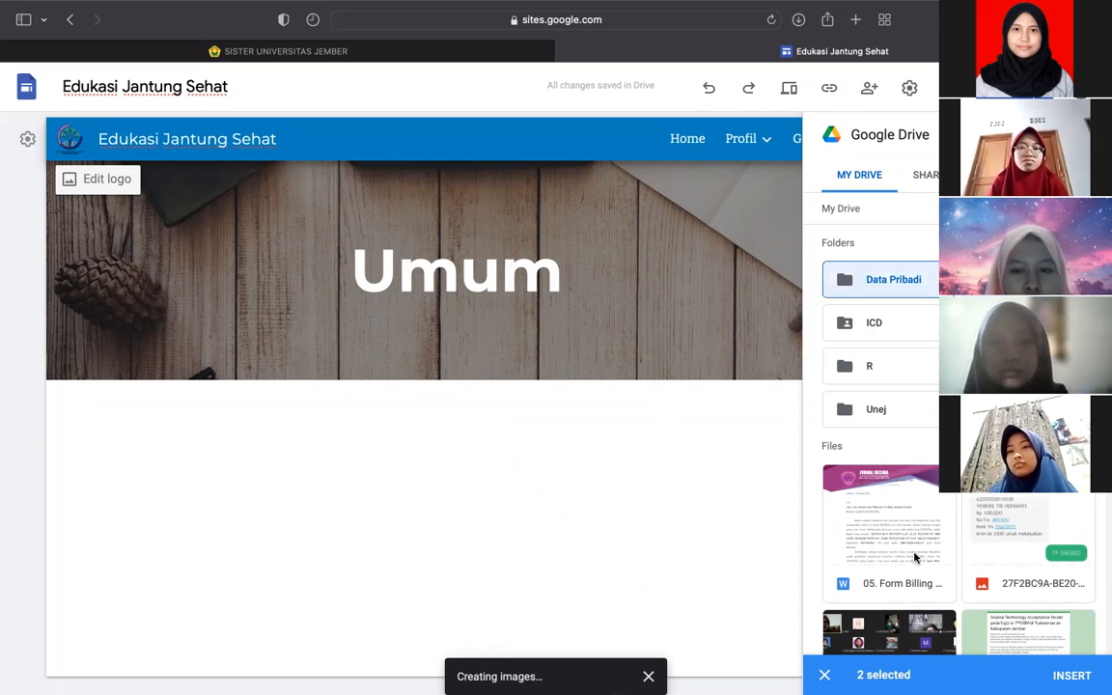
left_click(825, 675)
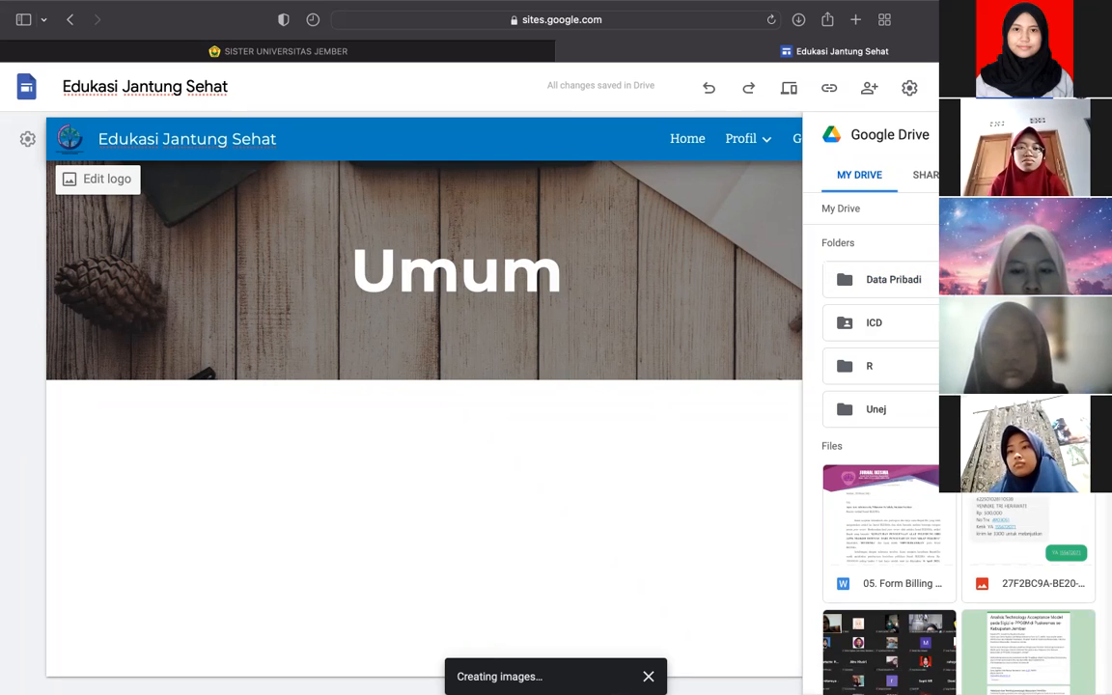
left_click(1016, 366)
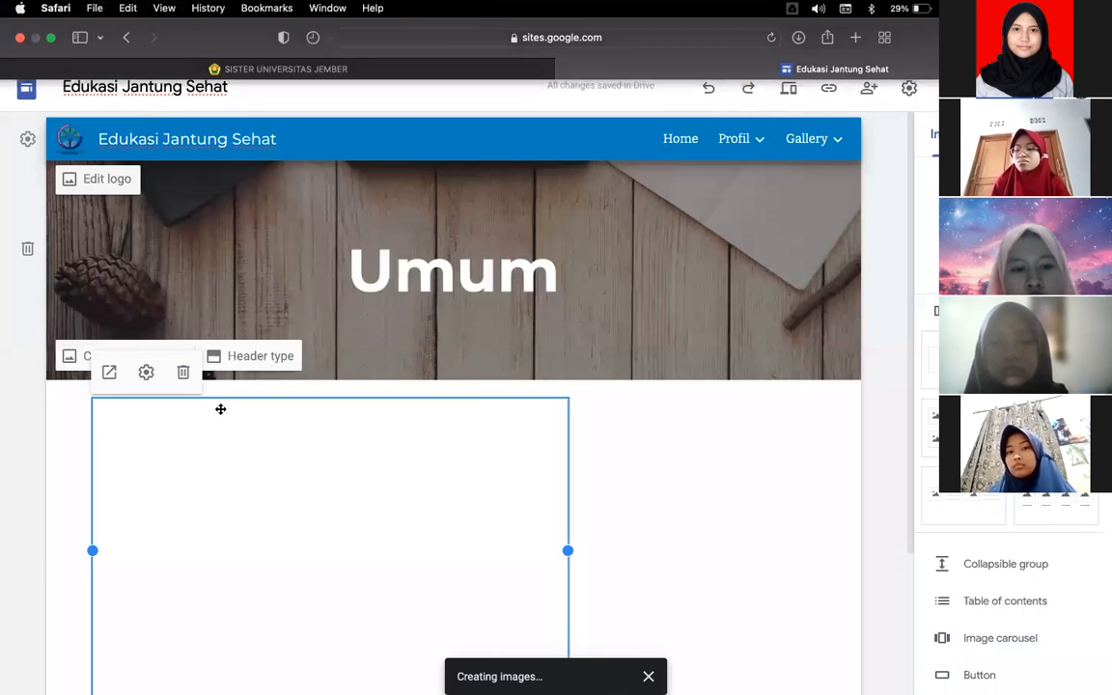
- Stretch the Drive folder embed to full page width and switch its View type to Grid View
scroll(292, 434, "down", 2)
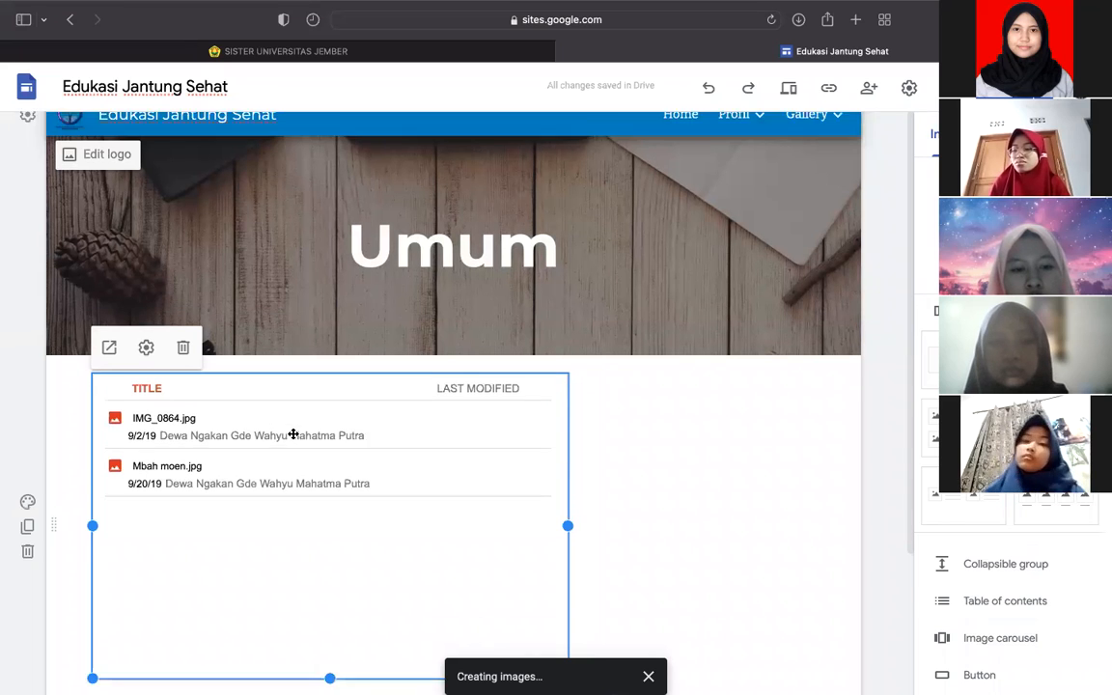
left_click_drag(570, 485, 857, 477)
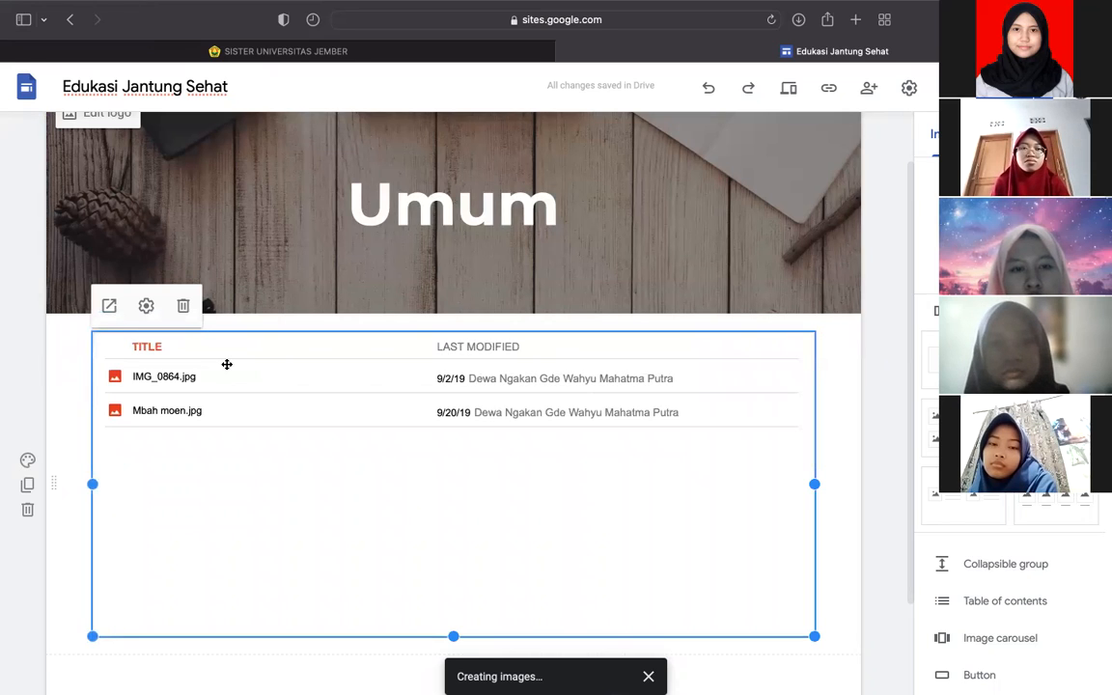
left_click(145, 306)
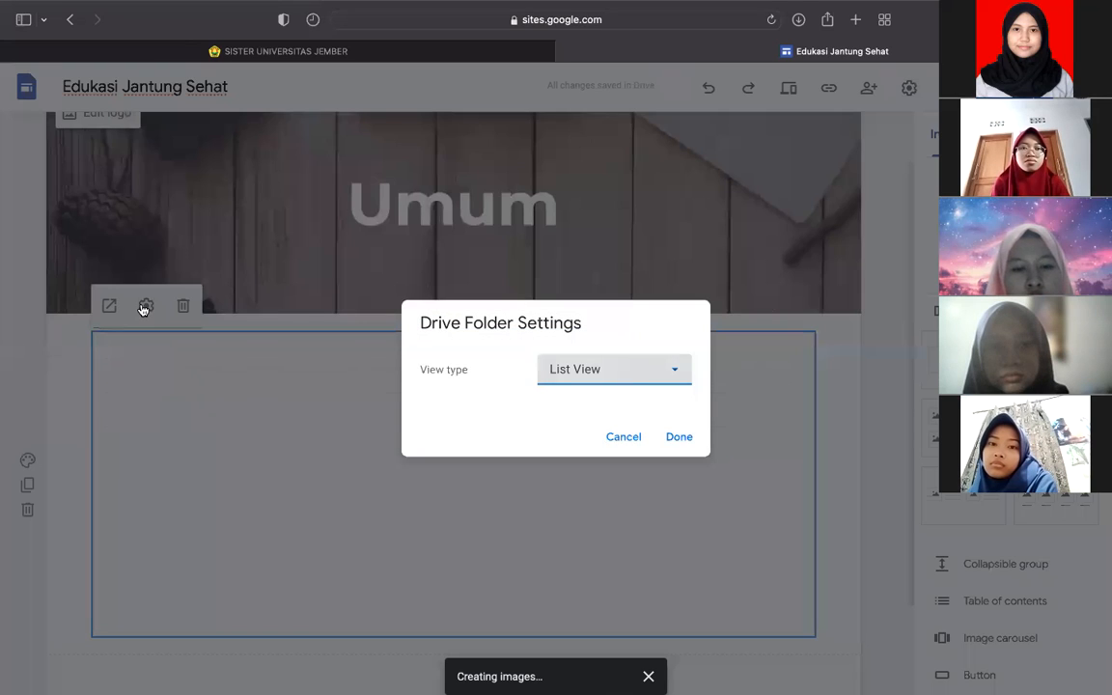
left_click(588, 373)
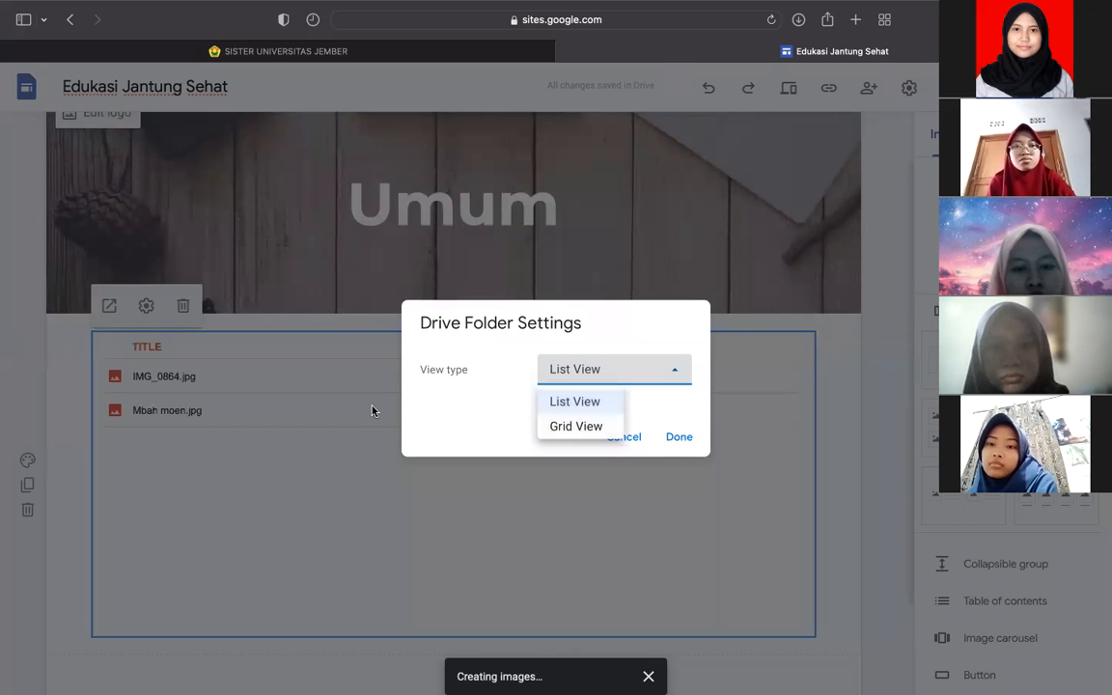
left_click(573, 427)
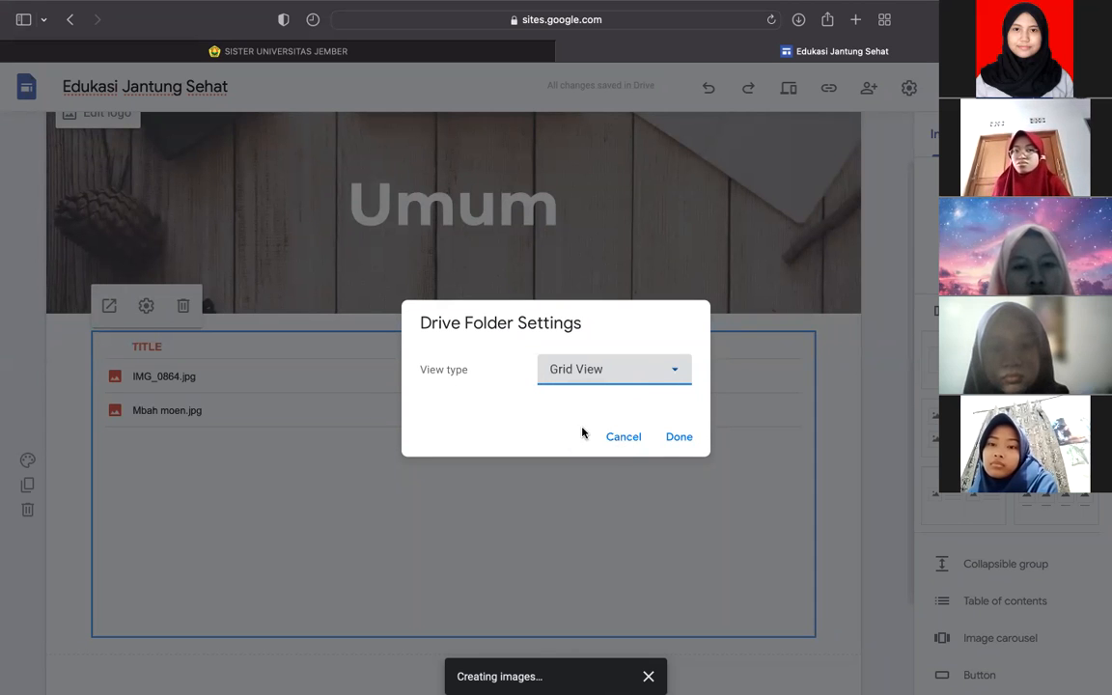
left_click(672, 441)
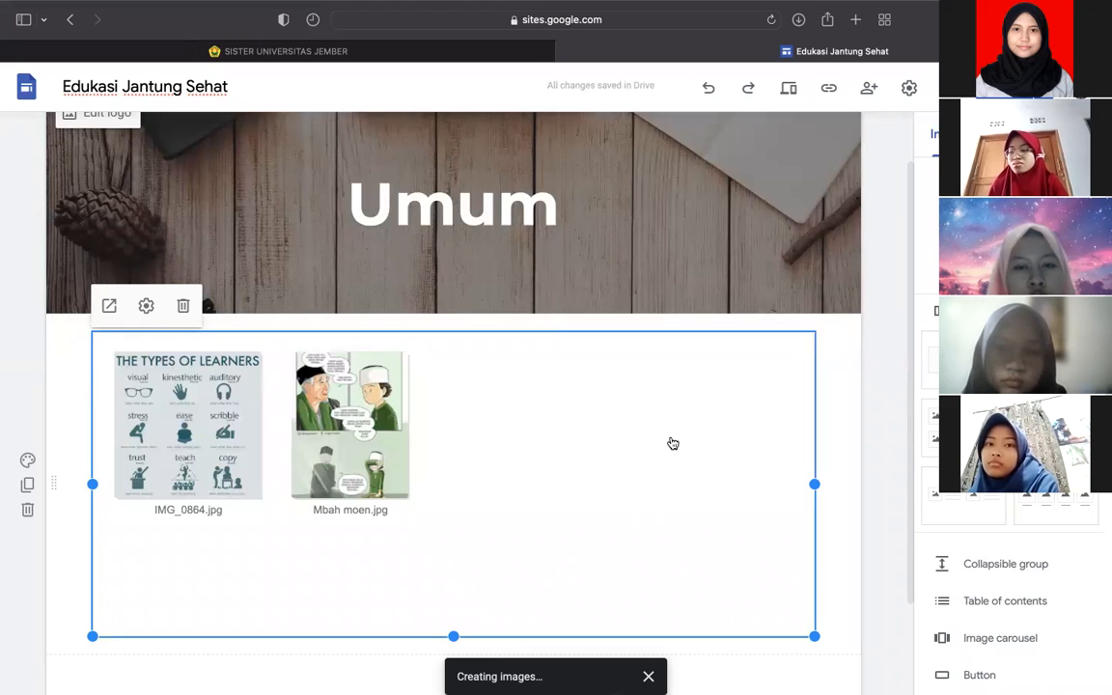
left_click(860, 347)
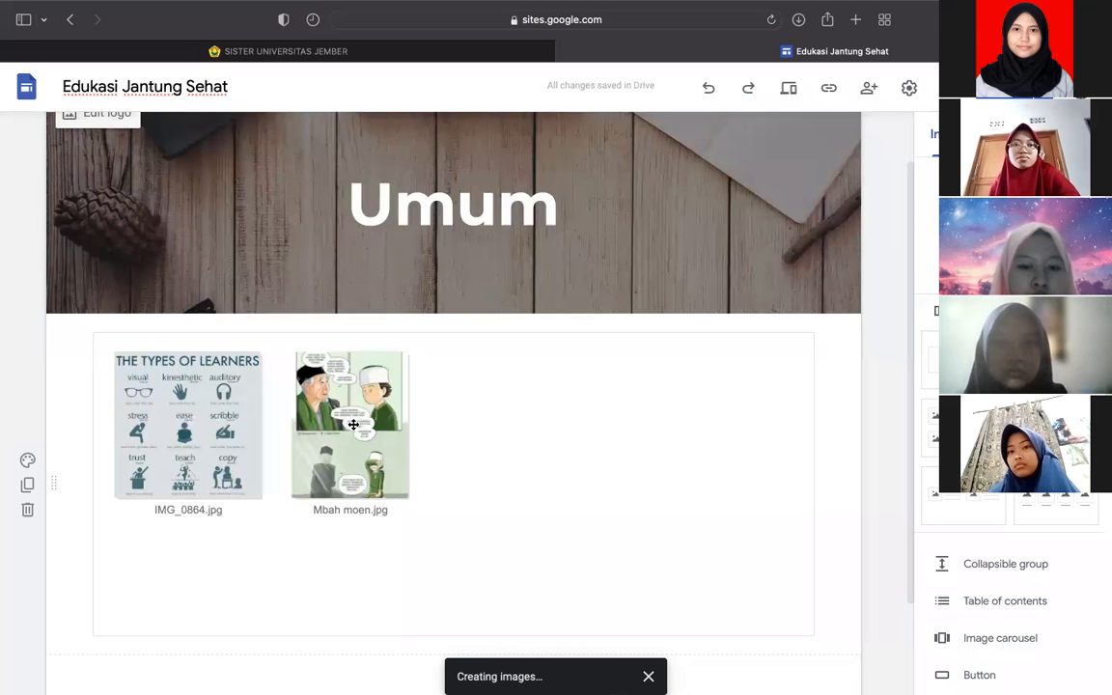
- In Finder, select VB diklat 1 gipus.png in the Downloads folder
key("ctrl+Left")
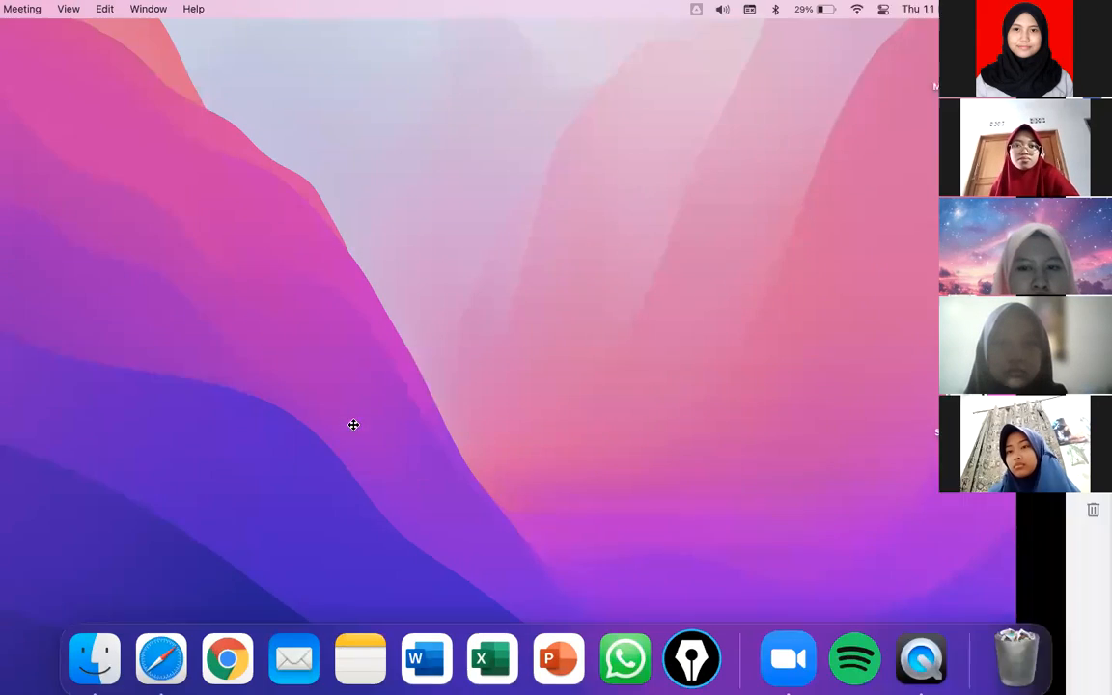
left_click(95, 651)
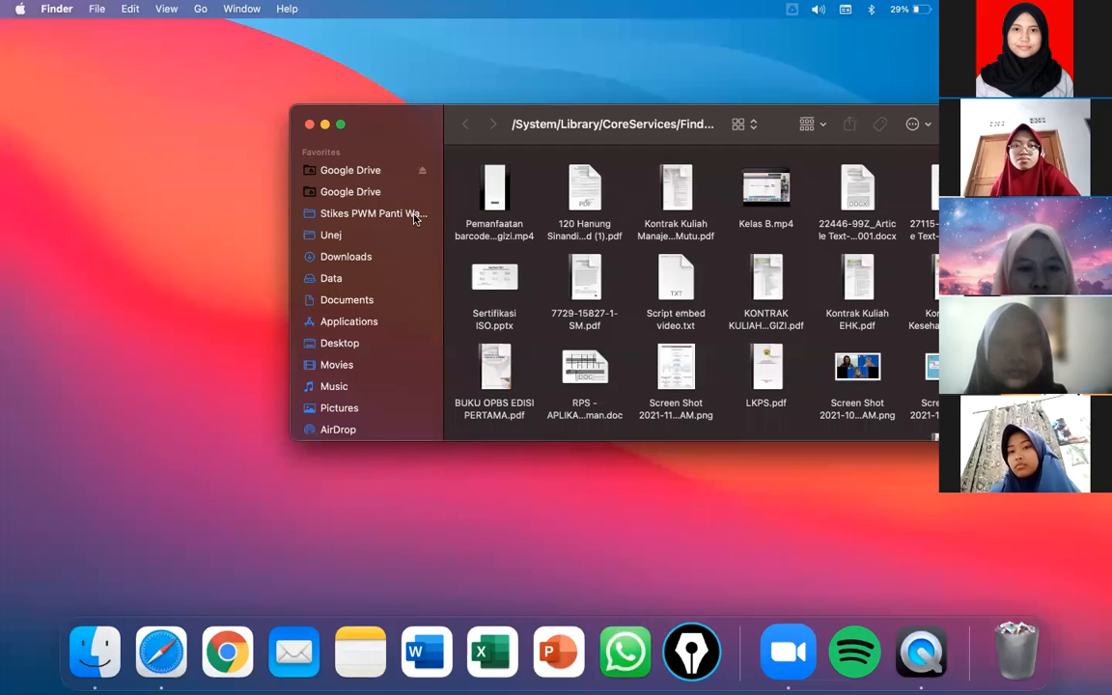
left_click(354, 233)
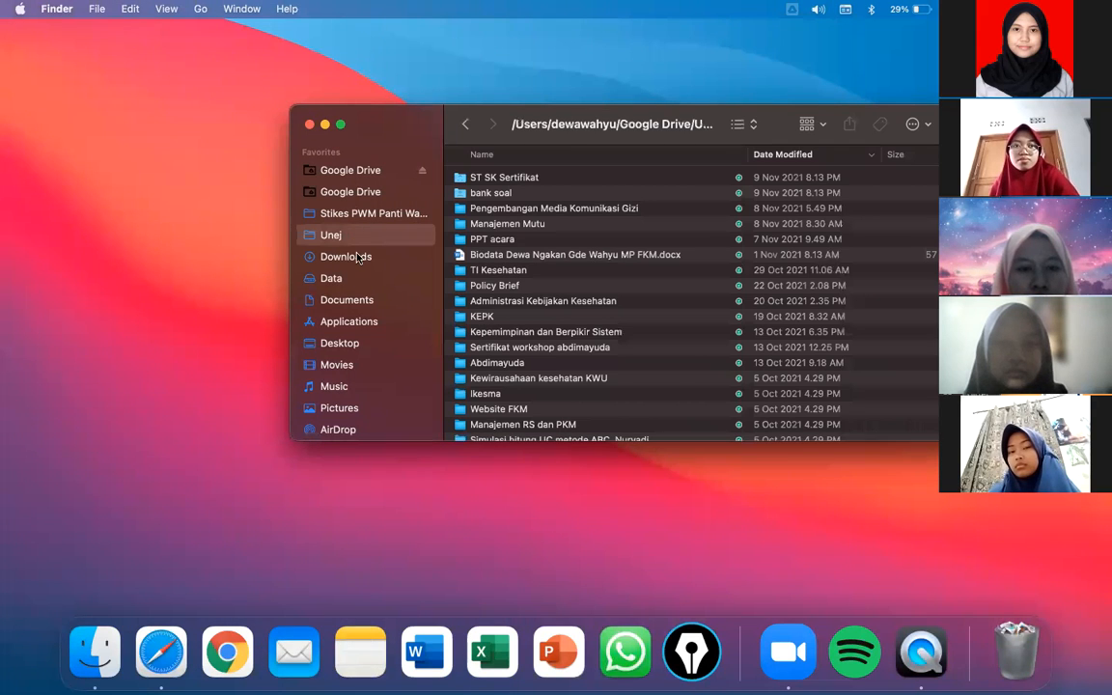
left_click(353, 256)
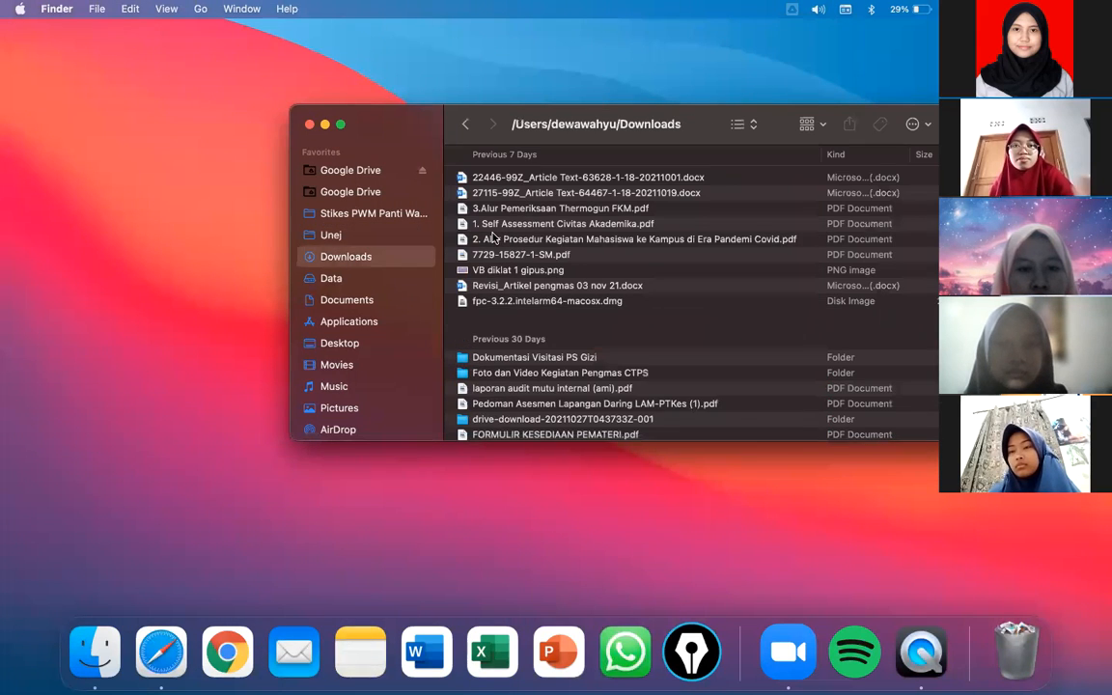
scroll(509, 259, "down", 2)
scroll(509, 259, "up", 2)
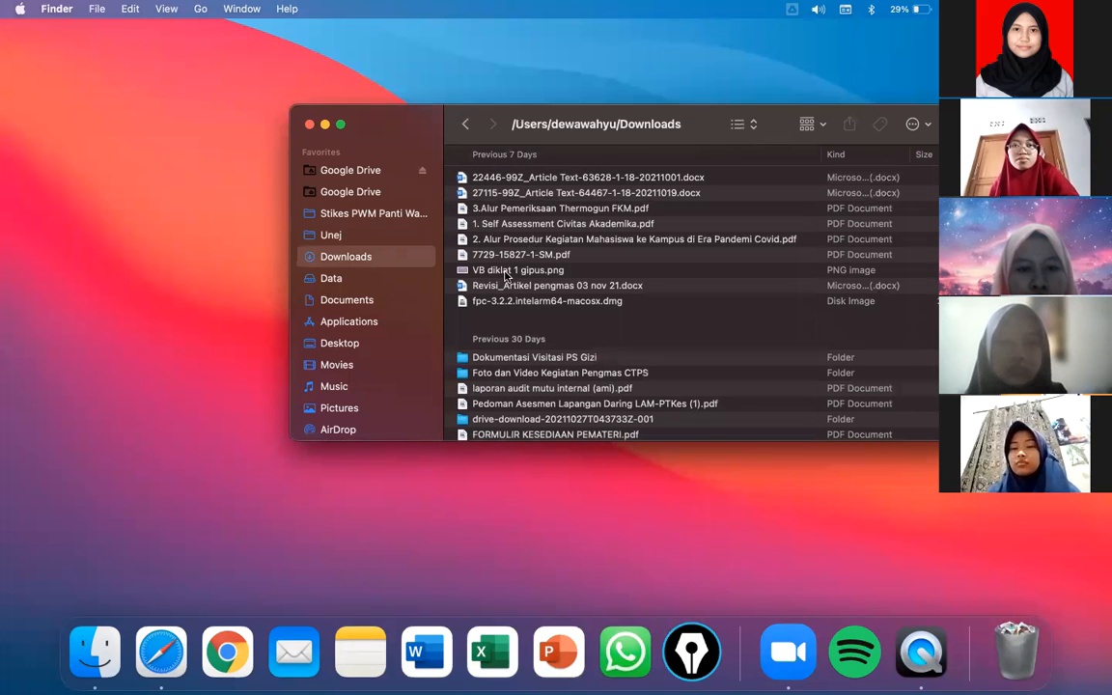
left_click(524, 270)
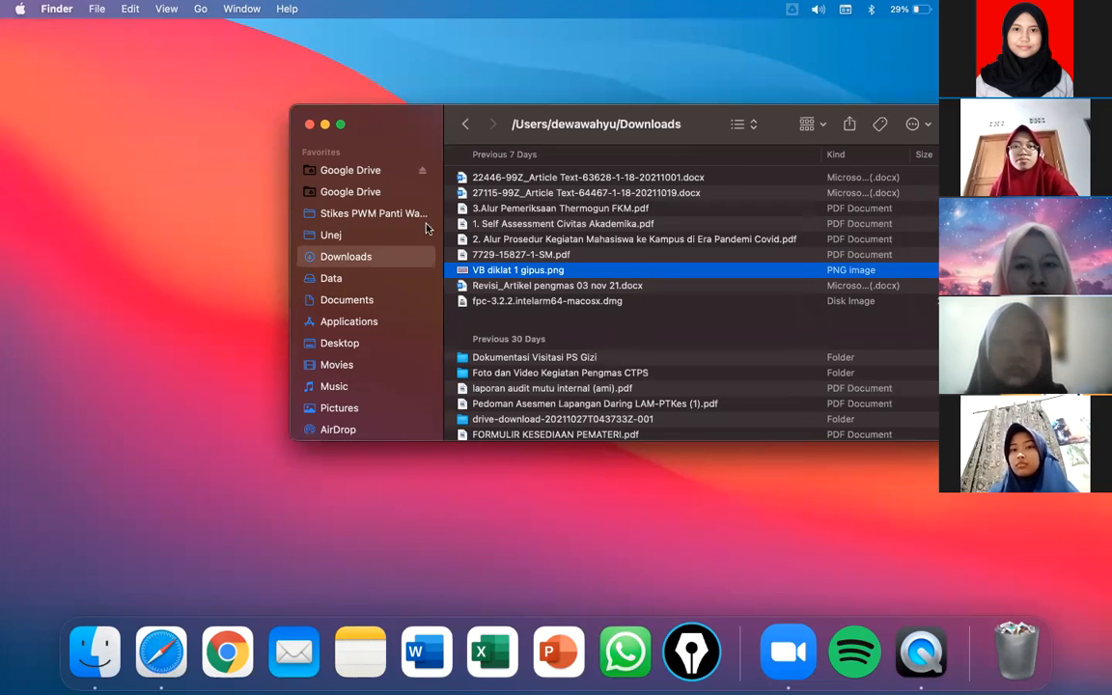
- Paste the image into Google Drive > Foto video motivasi and check the Drive sync status
left_click(380, 193)
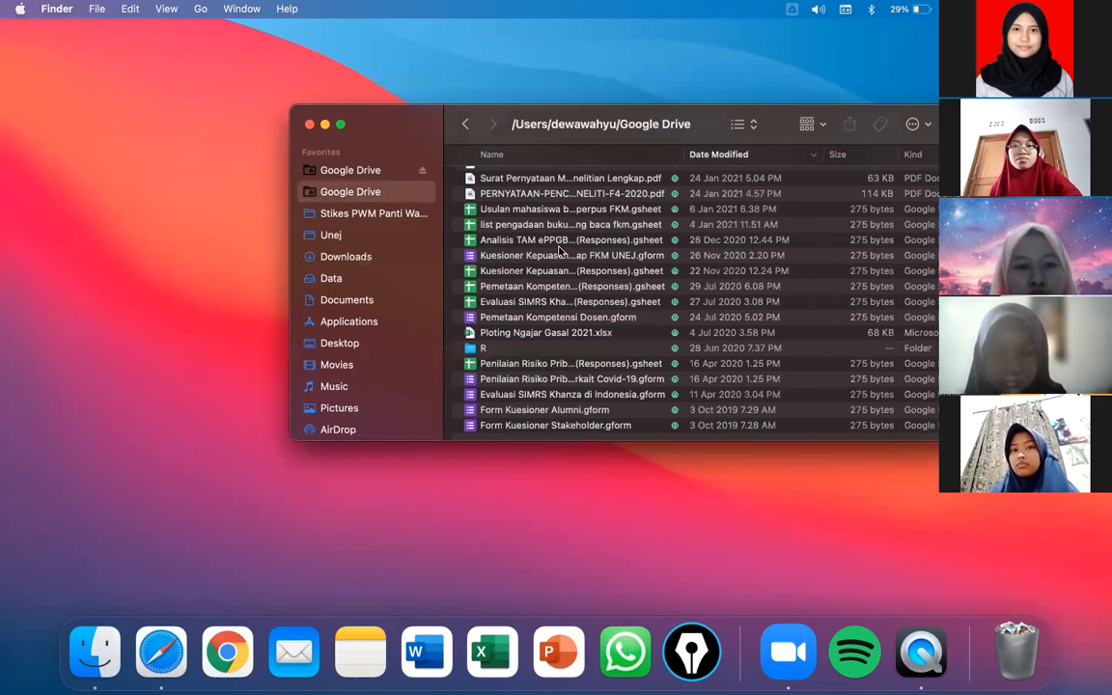
scroll(558, 249, "up", 10)
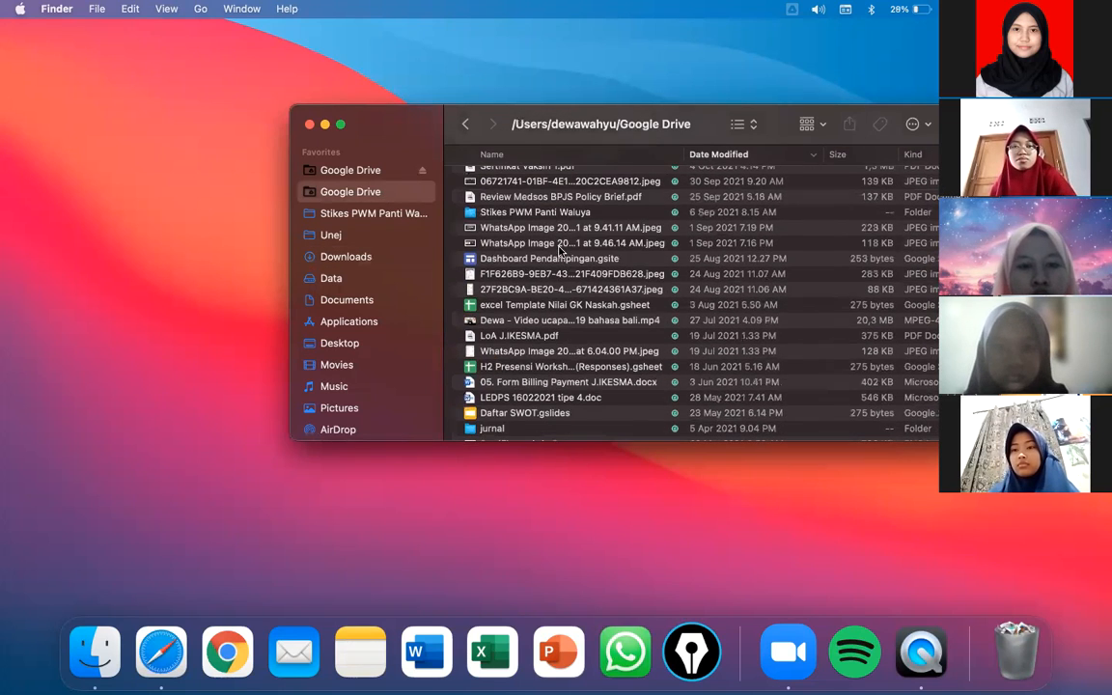
scroll(557, 249, "up", 8)
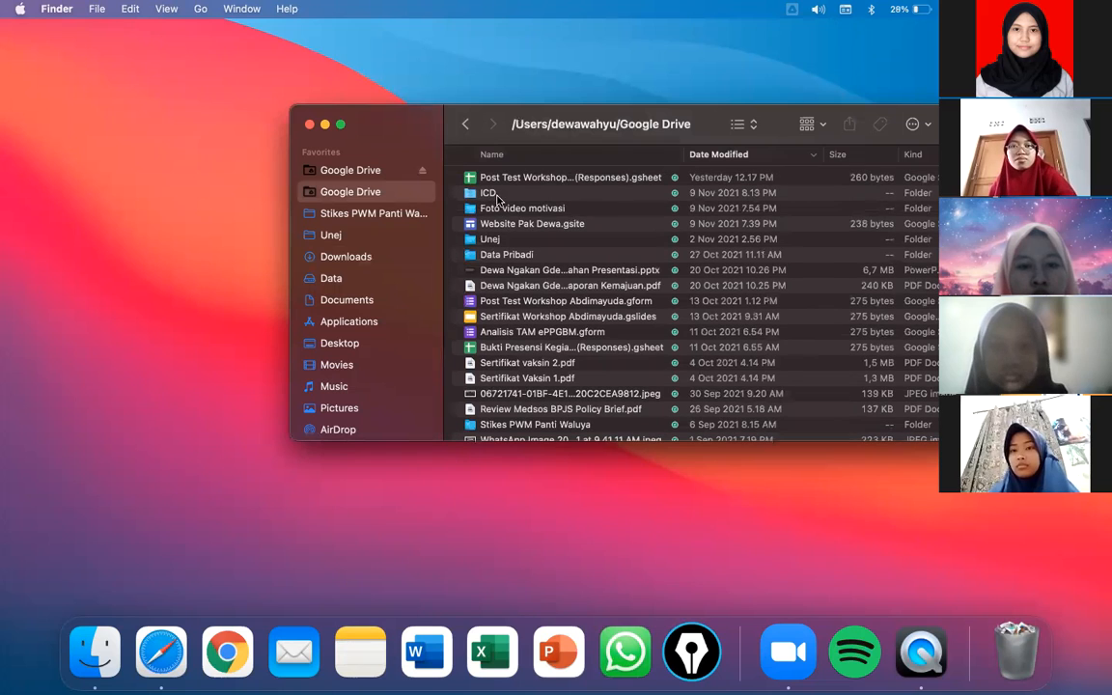
double_click(488, 208)
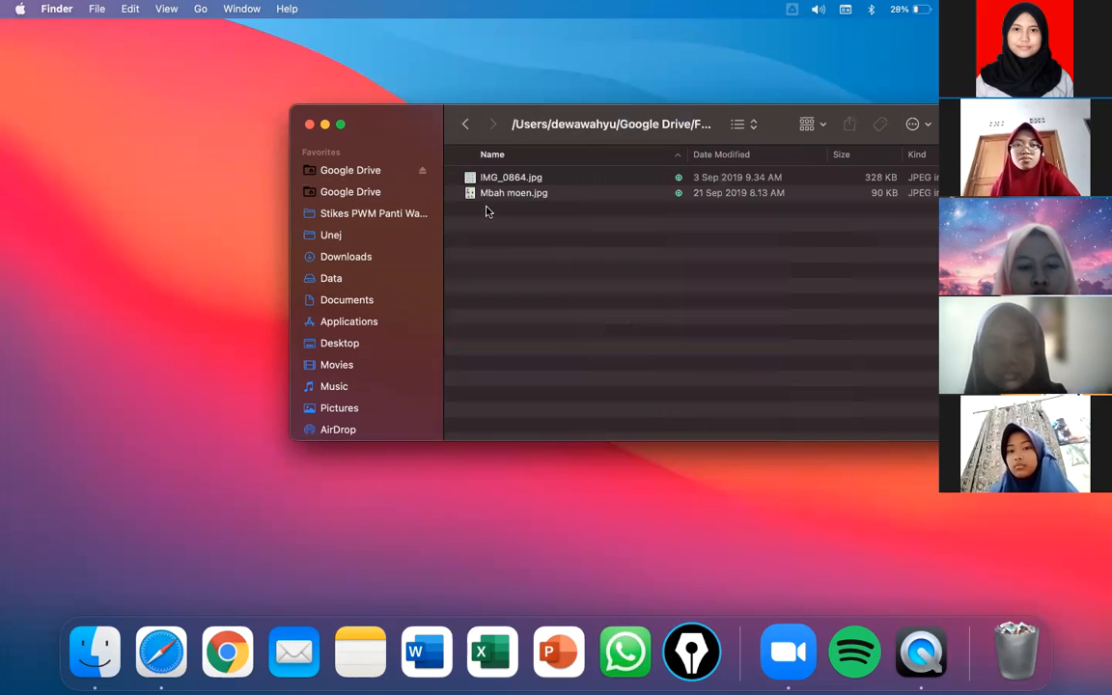
right_click(516, 287)
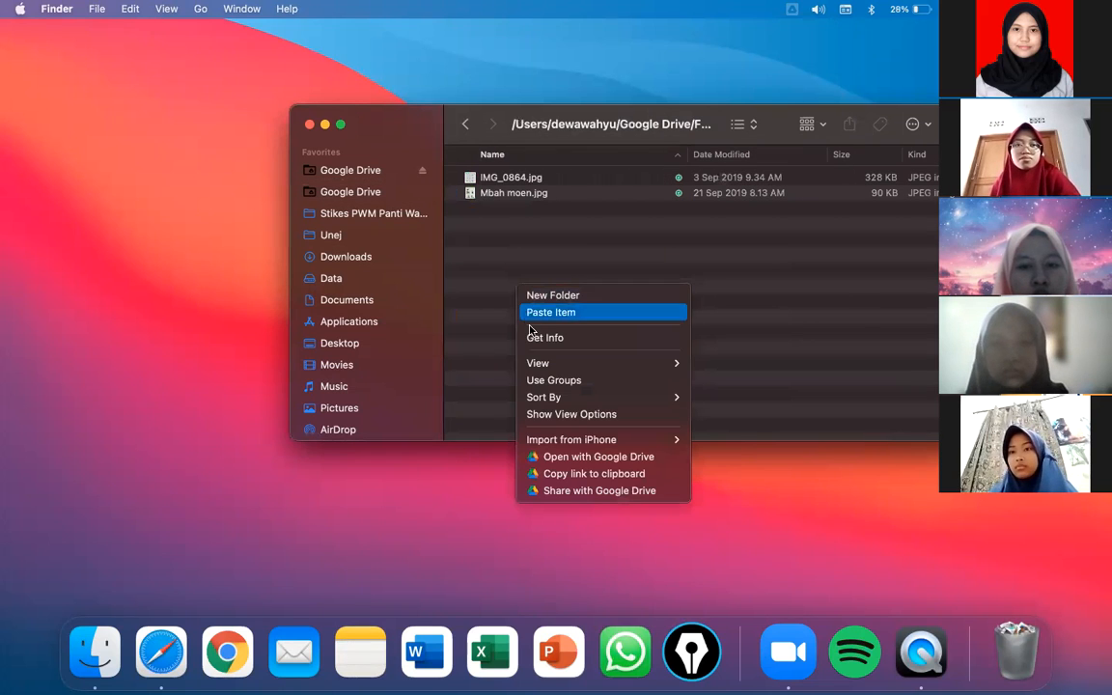
left_click(540, 312)
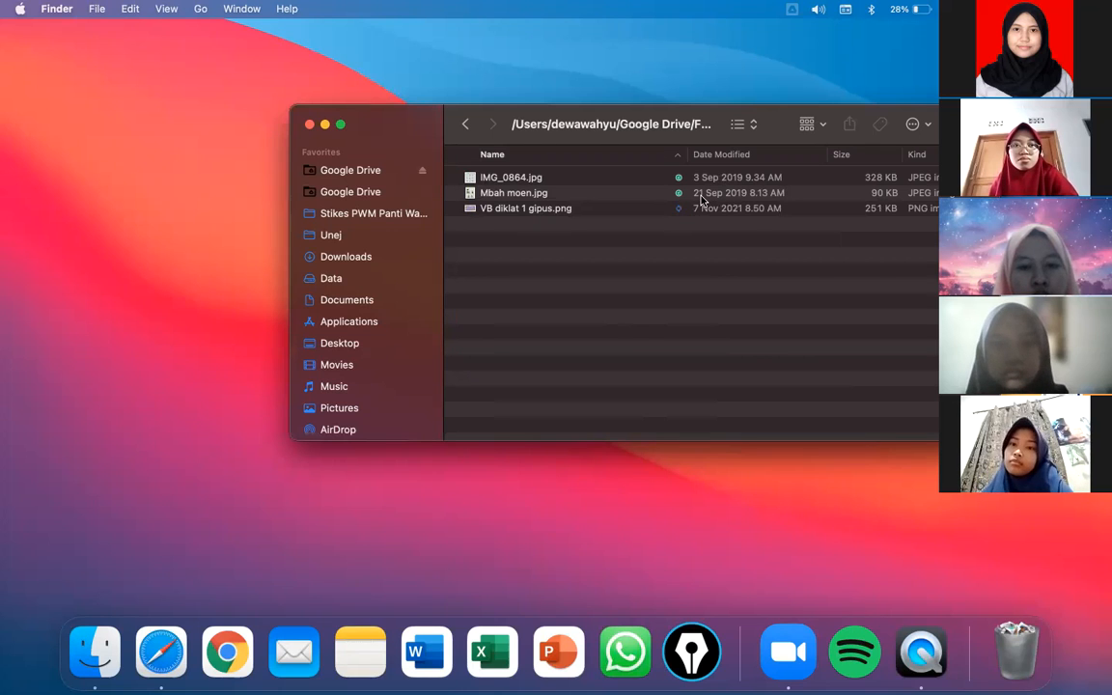
left_click(793, 9)
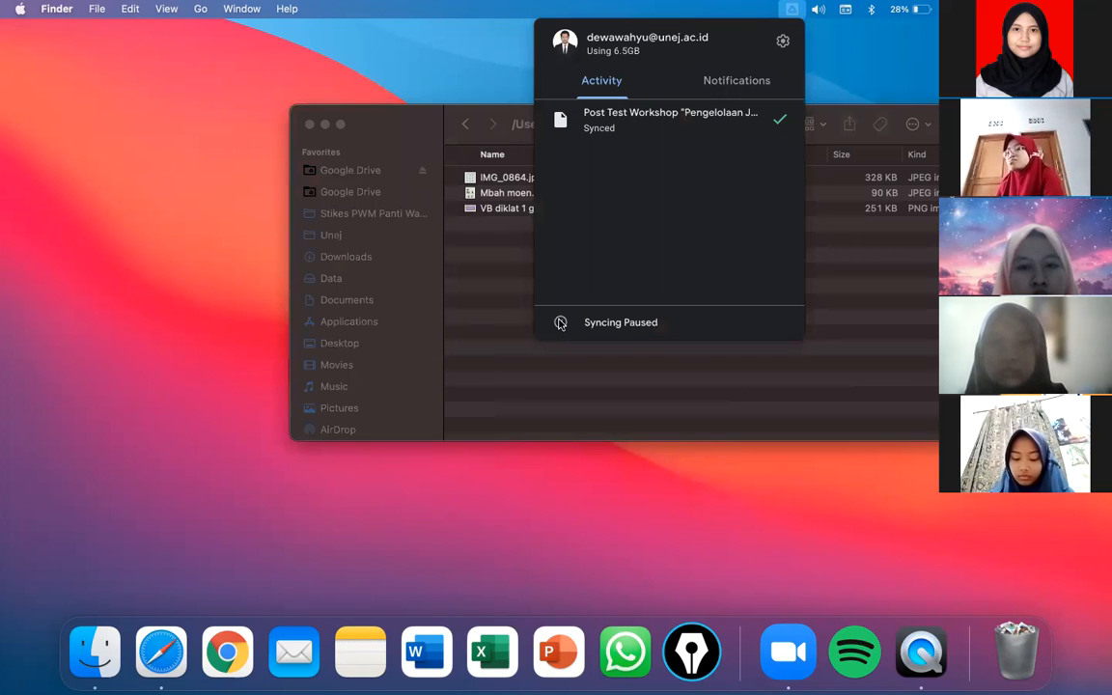
- Resume Google Drive for desktop syncing from its menu-bar panel
left_click(782, 41)
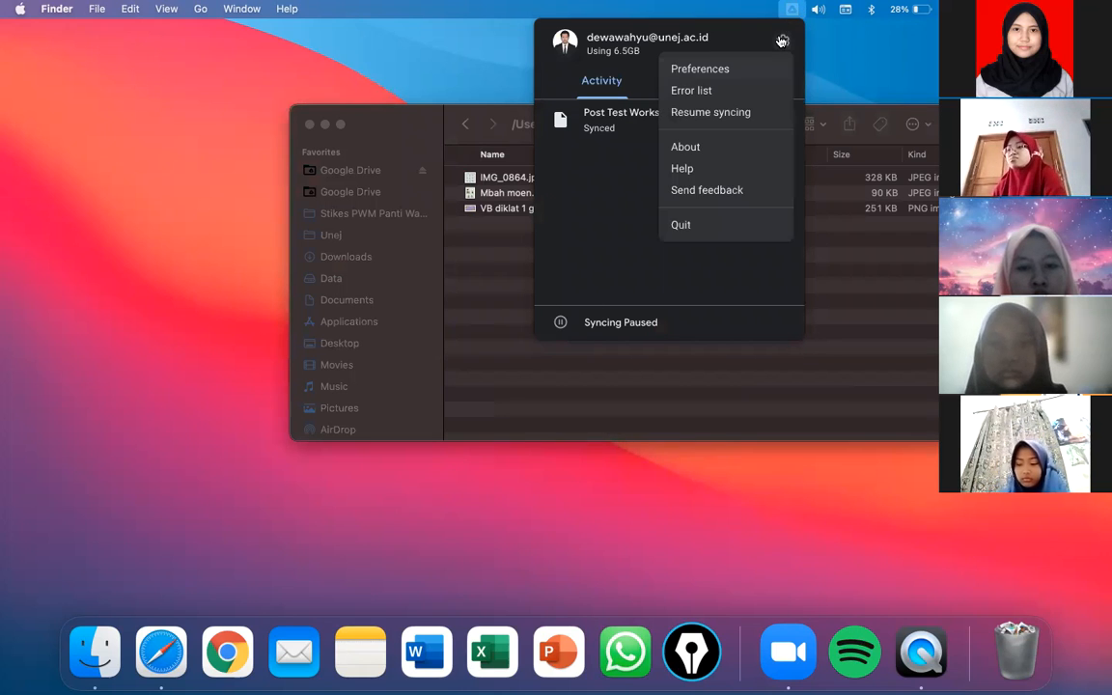
left_click(719, 113)
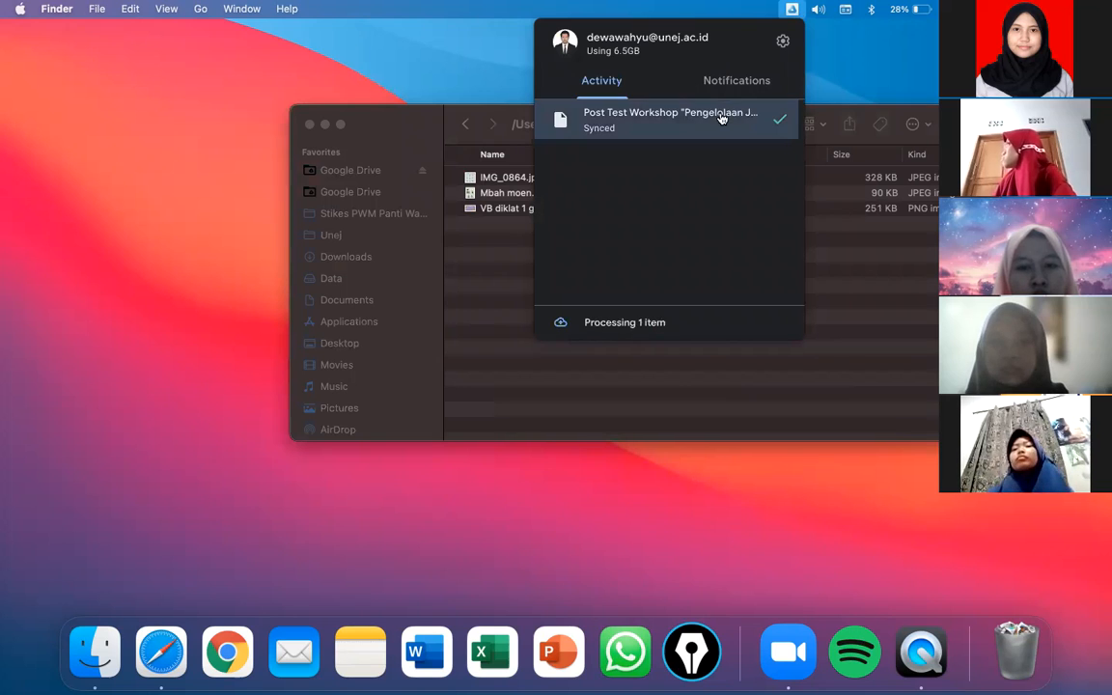
left_click(495, 258)
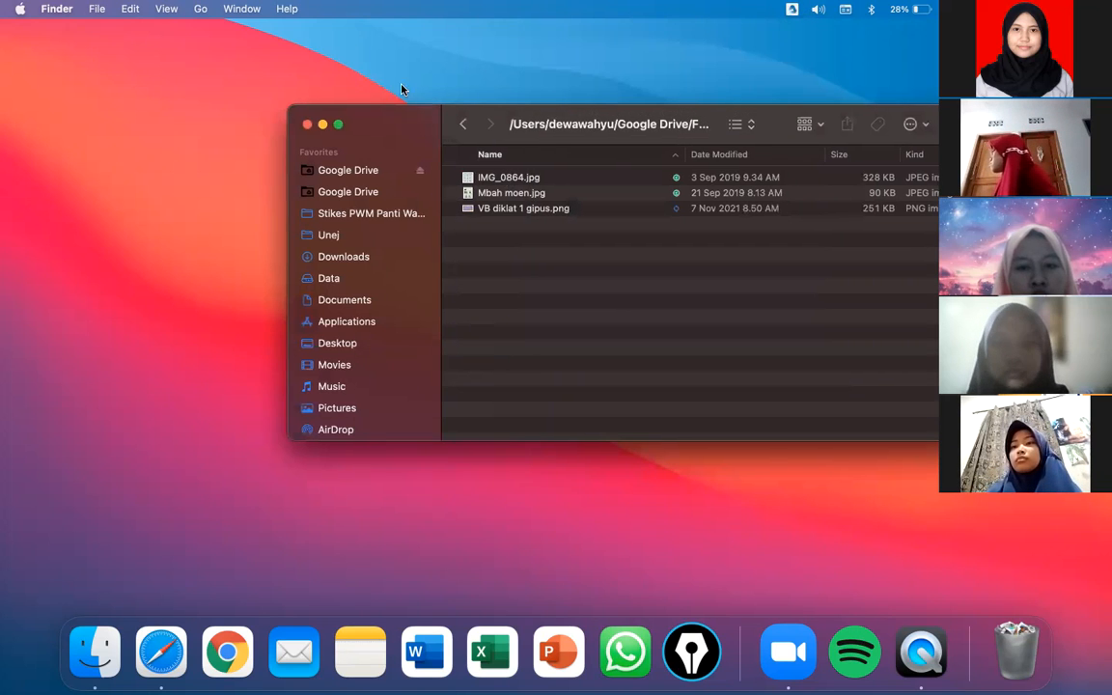
- Move the folder window aside, confirm VB diklat 1 gipus.png has synced, and return to Safari
left_click_drag(531, 111, 275, 77)
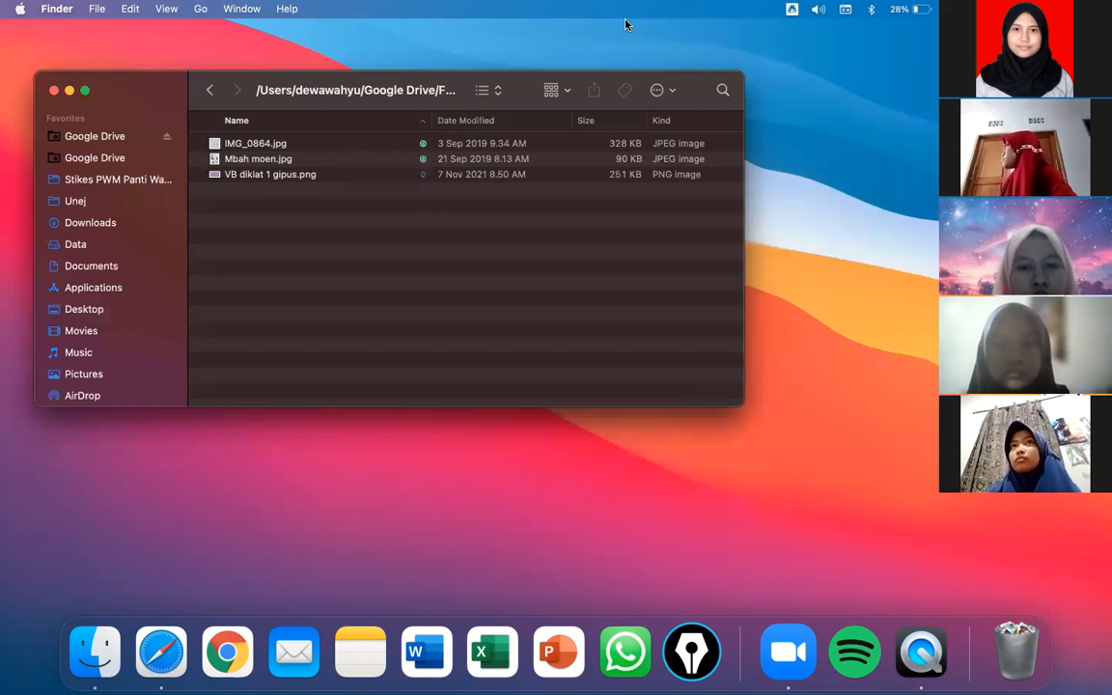
left_click(791, 8)
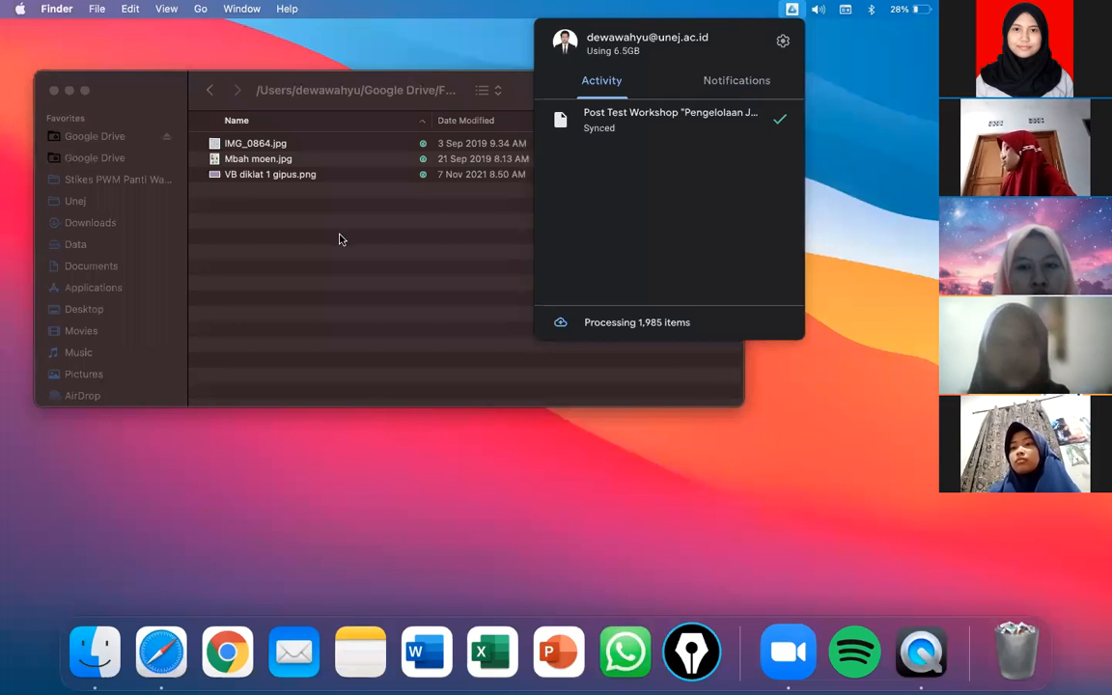
left_click(340, 239)
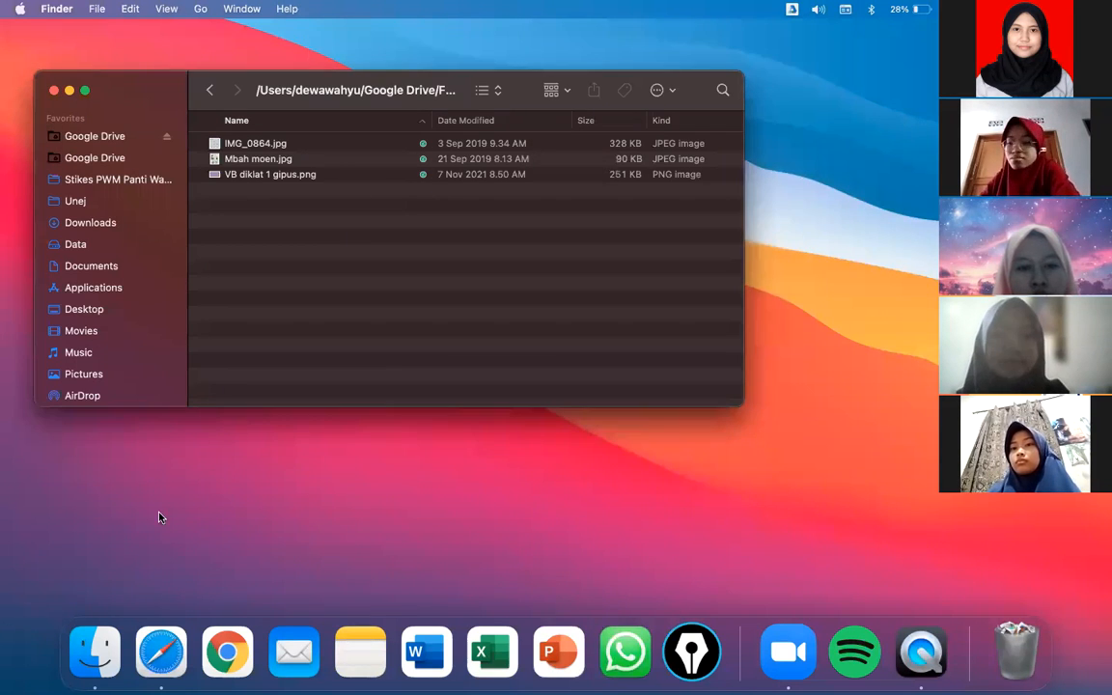
left_click(161, 645)
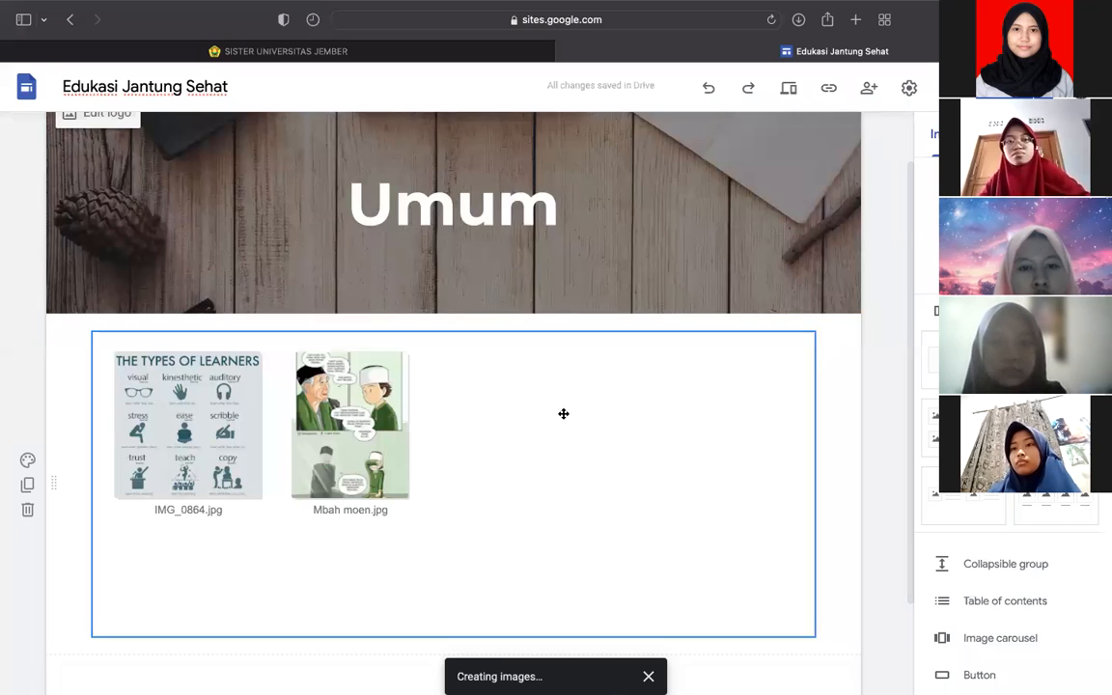
- Reload the Sites editor and permanently dismiss the Drive 'Items removed' notice
key("super+r")
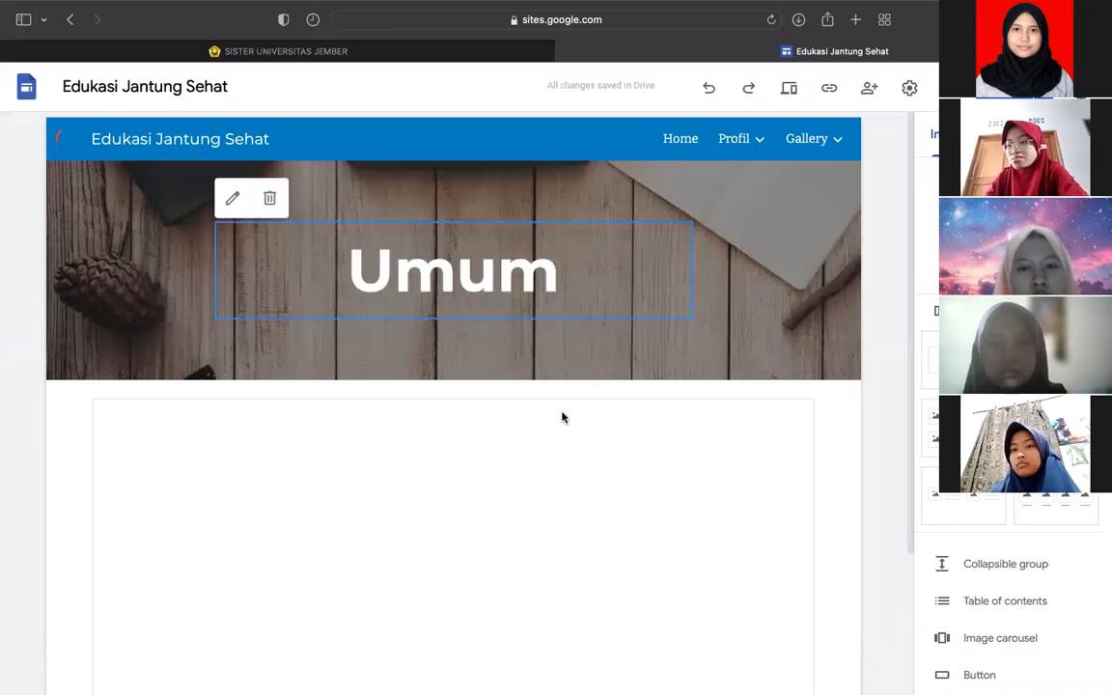
scroll(563, 417, "down", 2)
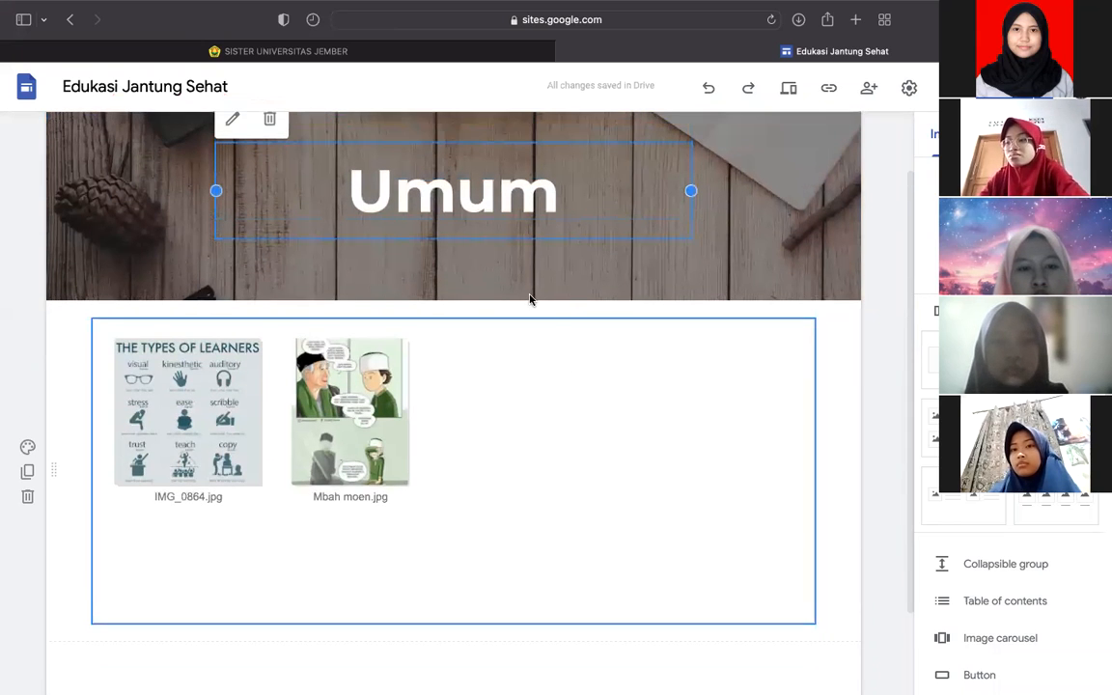
scroll(529, 301, "up", 2)
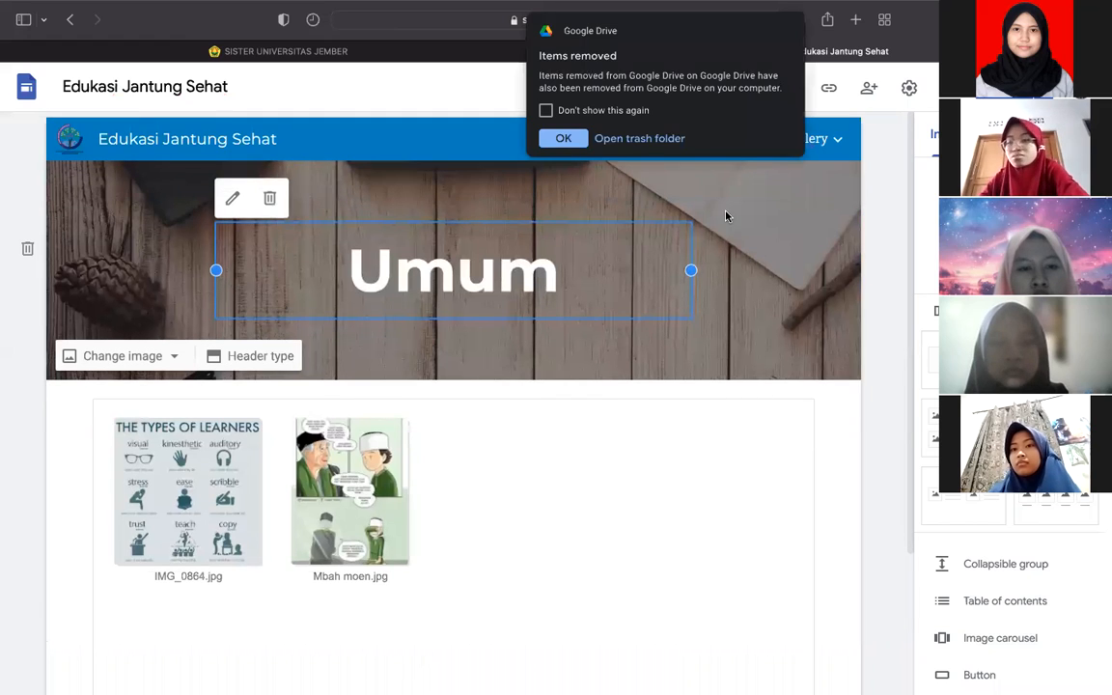
left_click(546, 110)
left_click(562, 138)
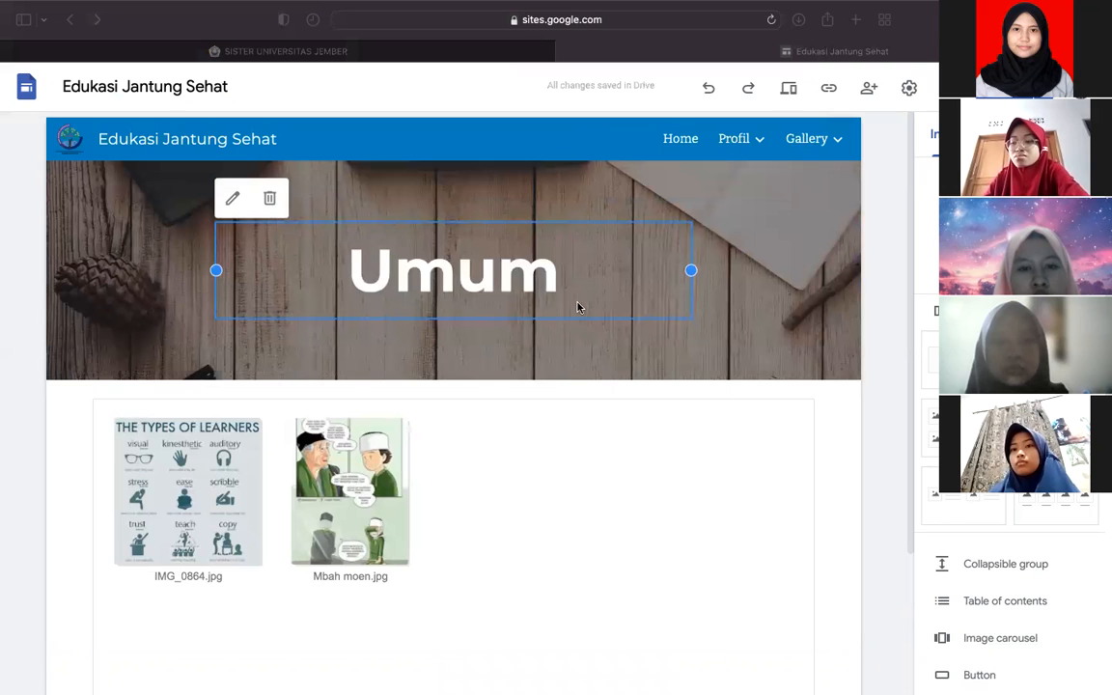
- Go to Gallery > Umum to see all three images in the embedded folder, then switch to the Finder desktop
left_click(838, 140)
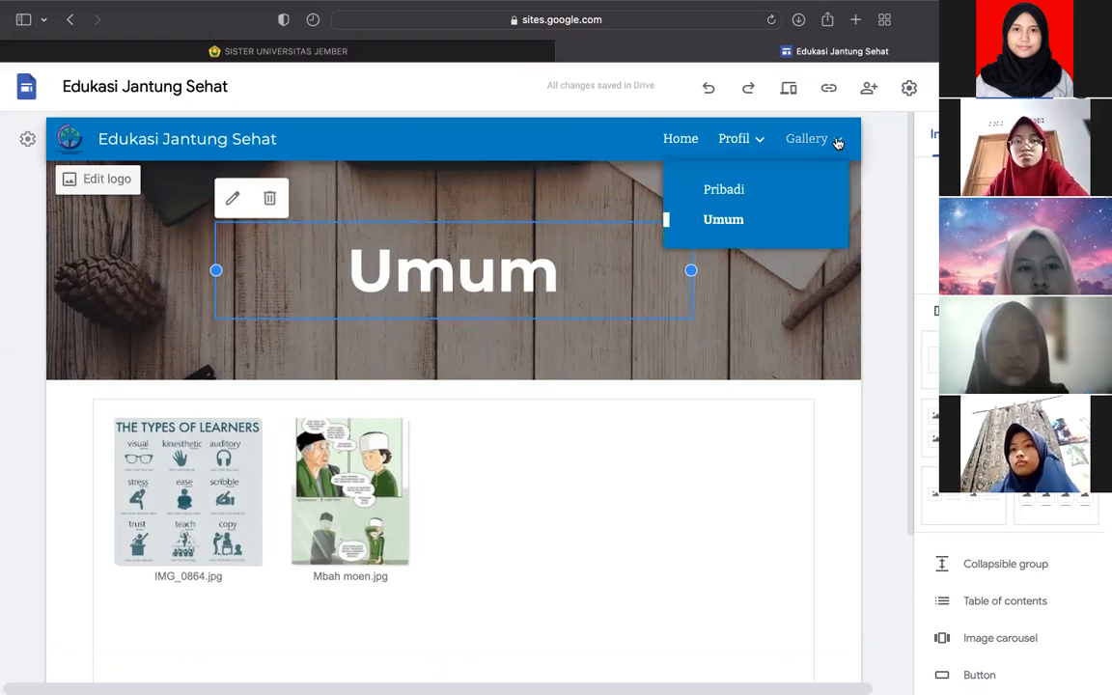
left_click(722, 225)
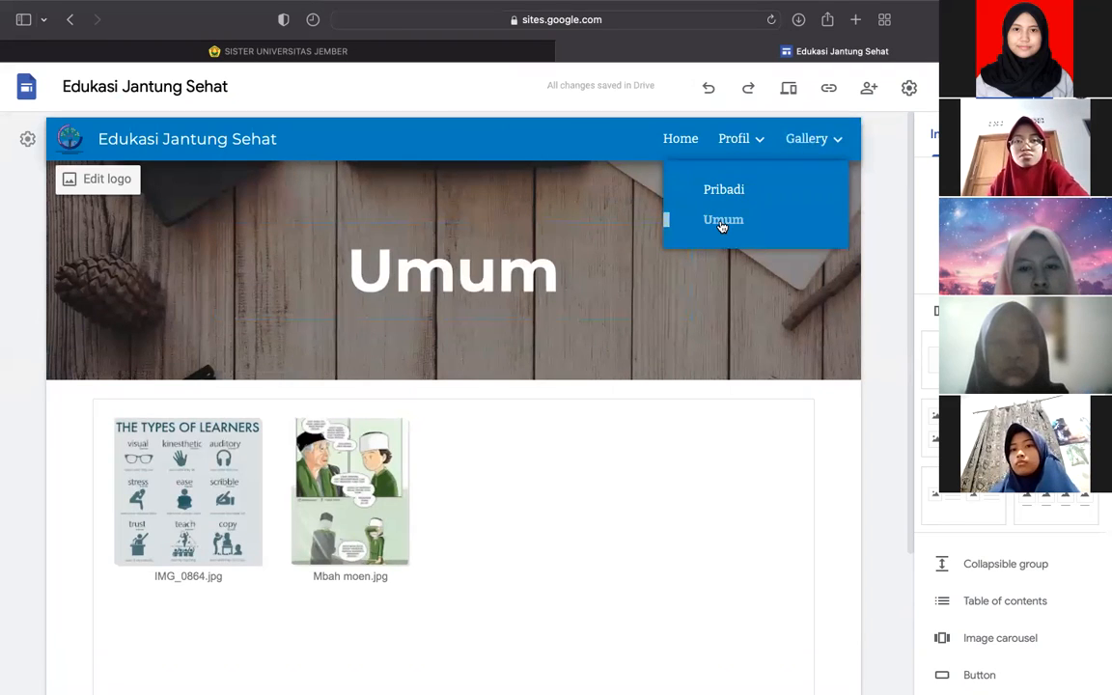
left_click(722, 189)
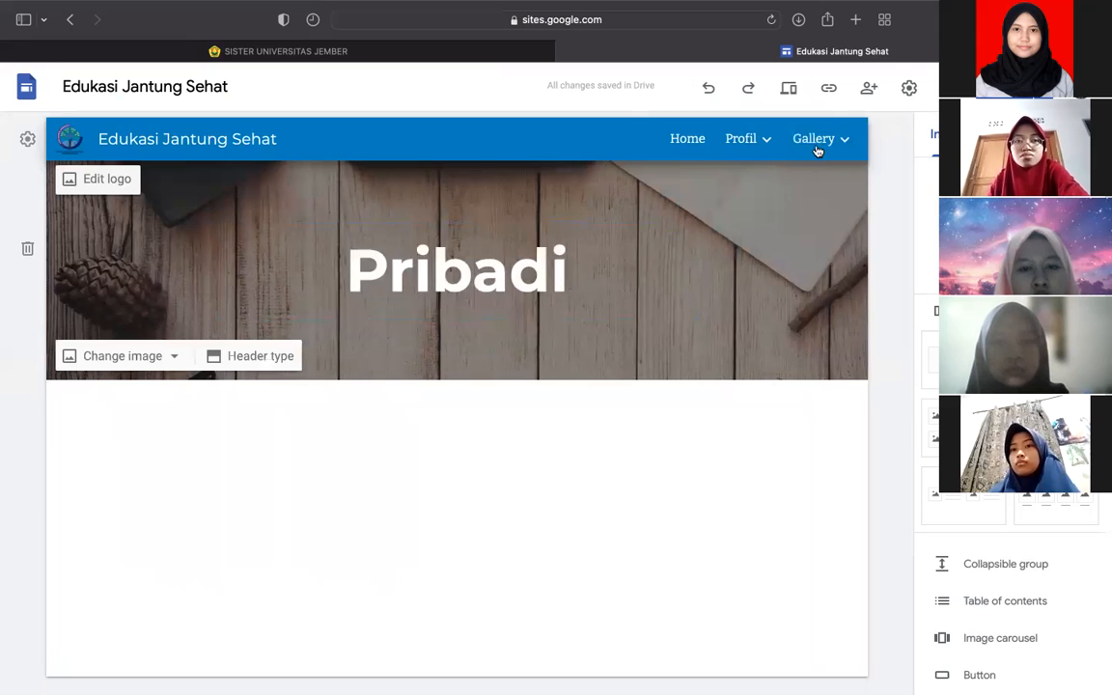
mouse_move(846, 143)
left_click(741, 223)
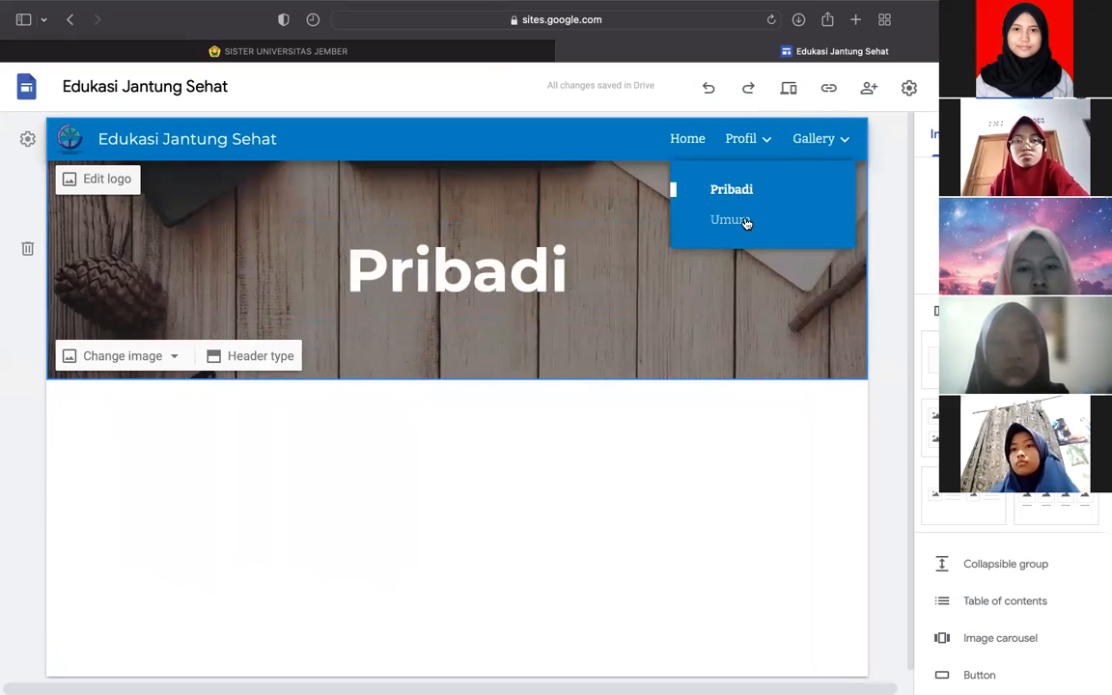
left_click(741, 221)
scroll(518, 323, "down", 3)
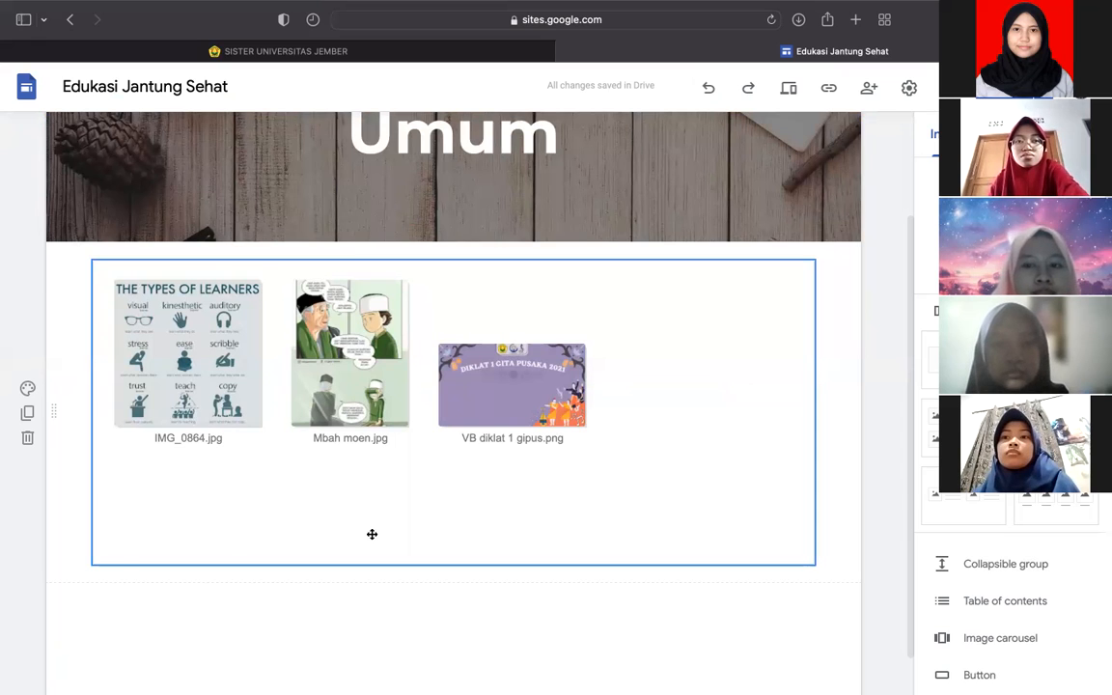
key("ctrl+Left")
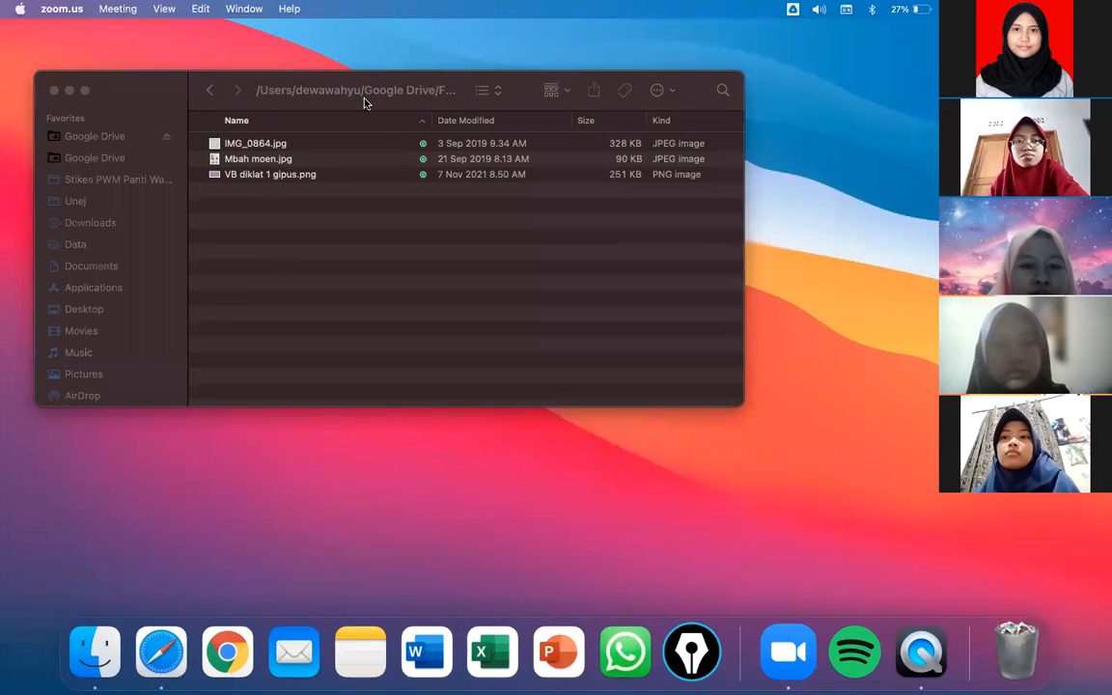
- Check IMG_0864.jpg, Mbah moen.jpg and VB diklat 1 gipus.png in Finder, then return to the Sites editor
left_click(251, 207)
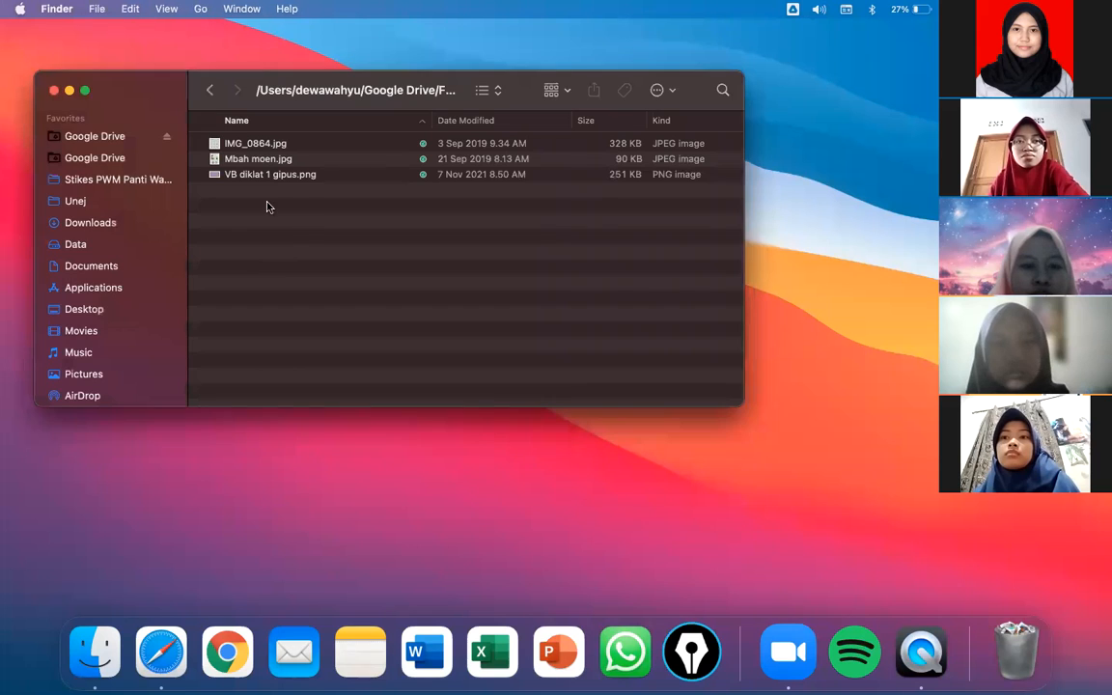
key("ctrl+Right")
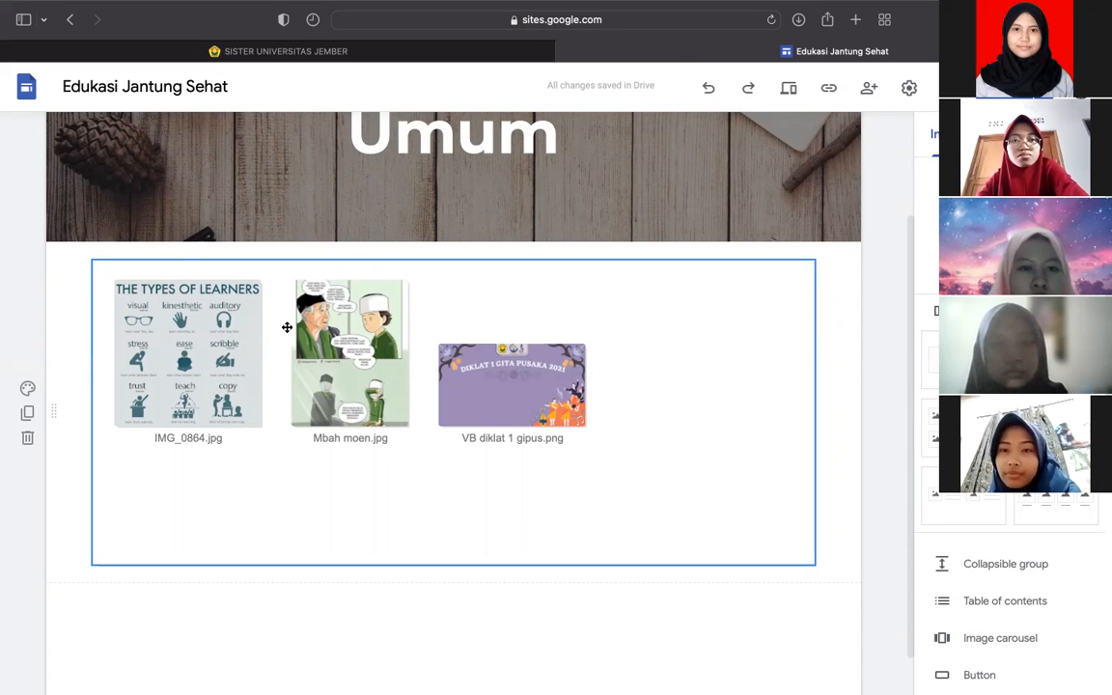
- Preview the site and open VB diklat 1 gipus.png from the Umum page's embedded folder
scroll(537, 330, "up", 3)
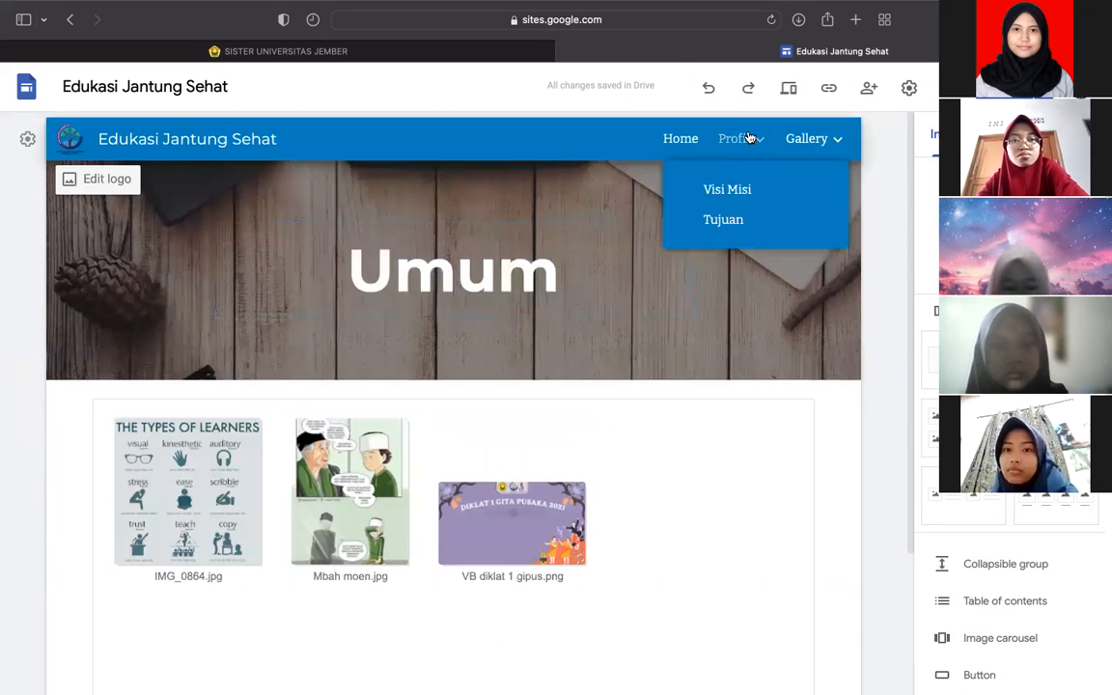
left_click(789, 90)
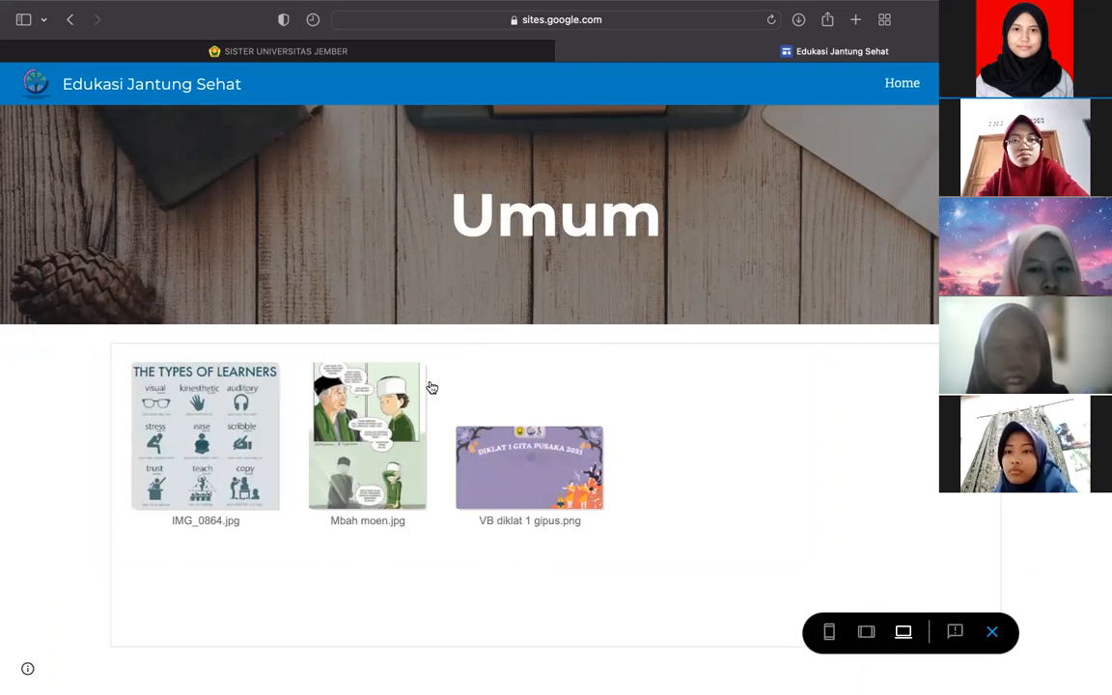
left_click(505, 466)
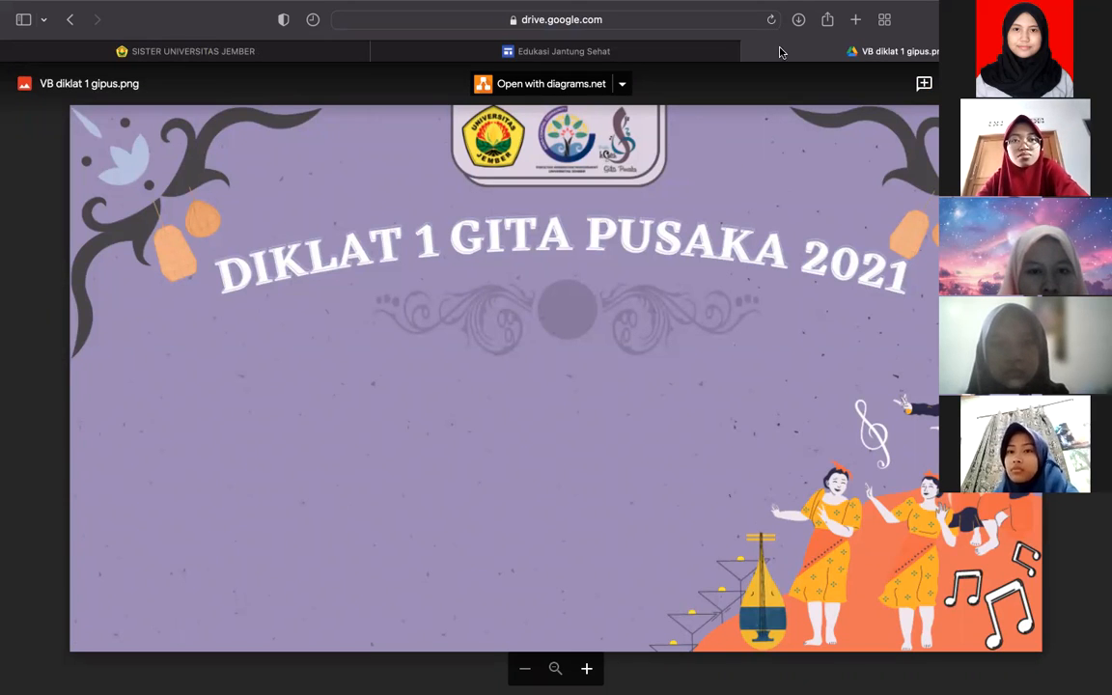
- Close the VB diklat 1 gipus.png Drive tab and open the Mbah moen.jpg thumbnail instead
left_click(751, 54)
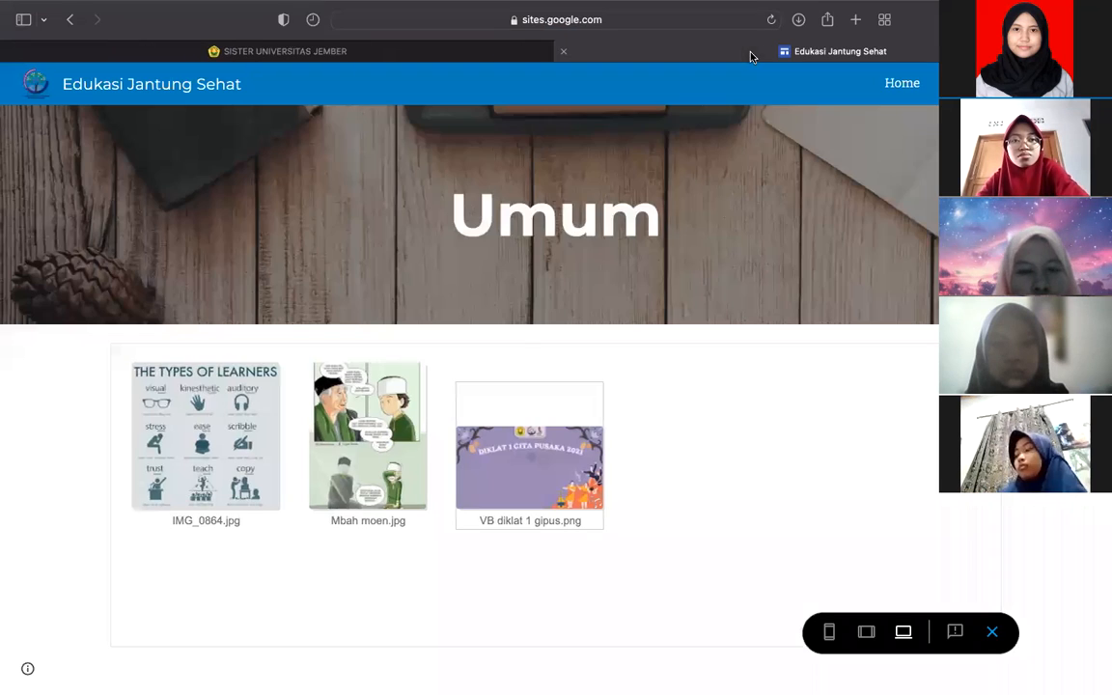
left_click(356, 399)
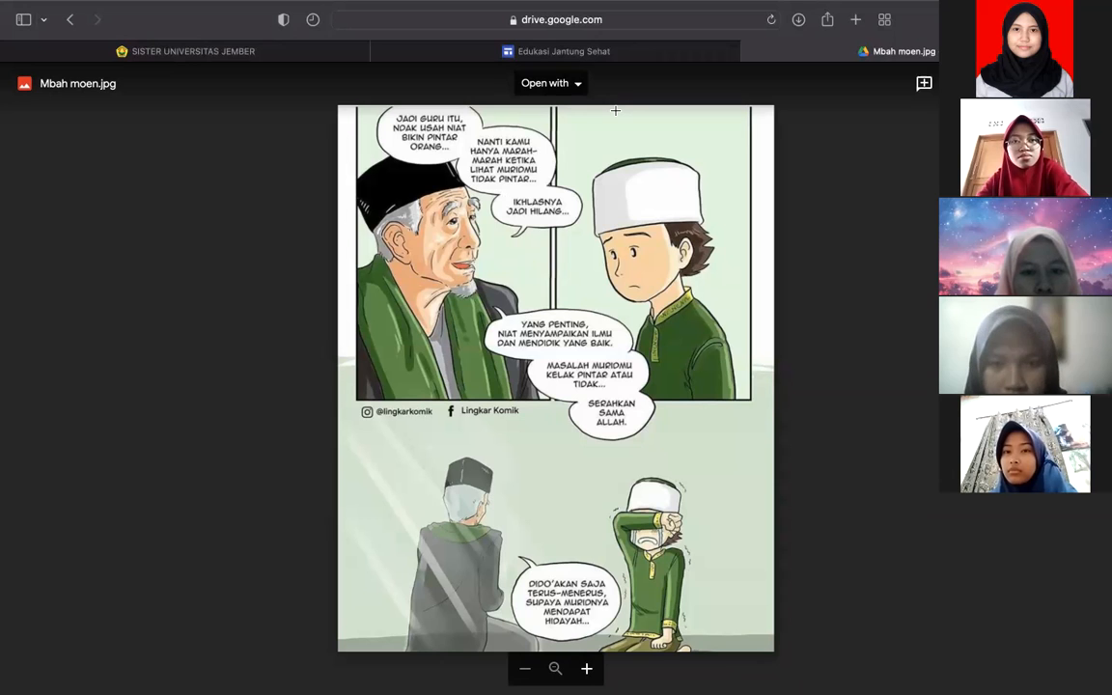
mouse_move(720, 5)
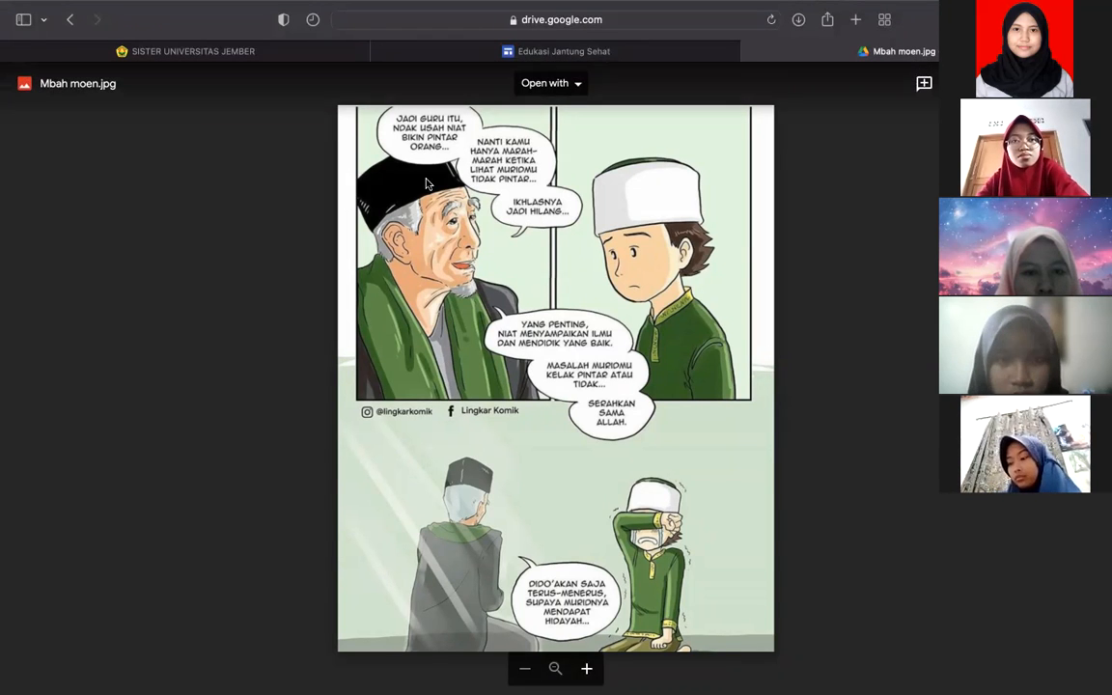
- Zoom into the Mbah moen.jpg comic and pan to bring its top speech bubbles into view
scroll(491, 355, "up", 5)
scroll(492, 355, "down", 4)
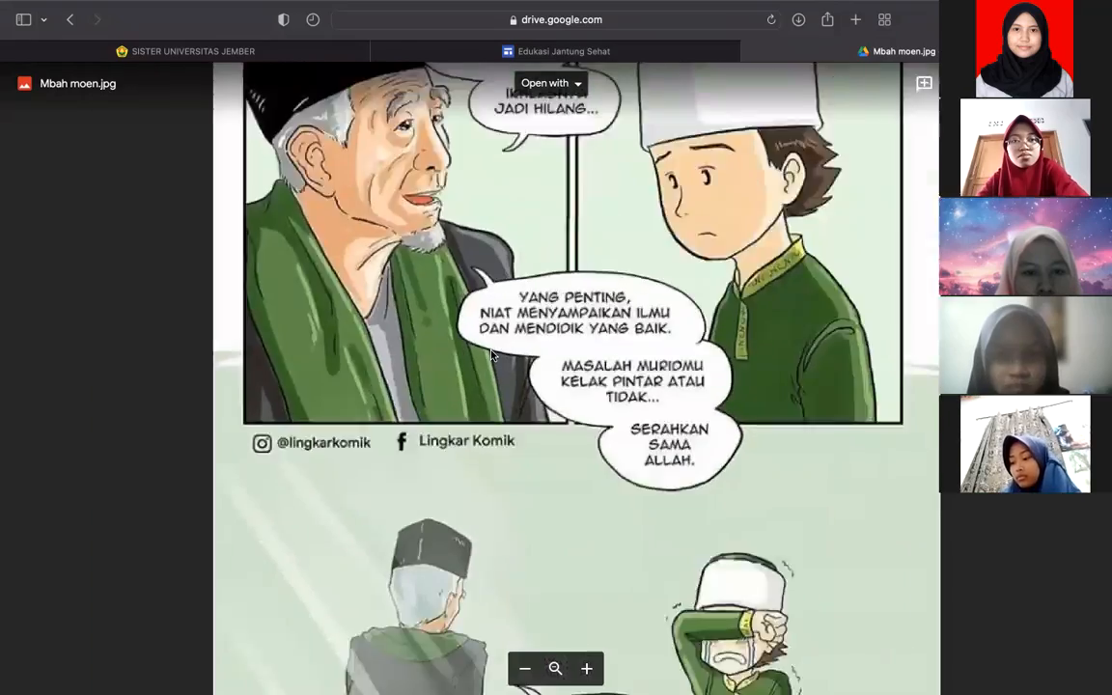
scroll(492, 355, "up", 4)
scroll(491, 355, "down", 3)
scroll(492, 355, "down", 2)
scroll(491, 355, "up", 4)
scroll(491, 355, "down", 4)
scroll(491, 352, "down", 1)
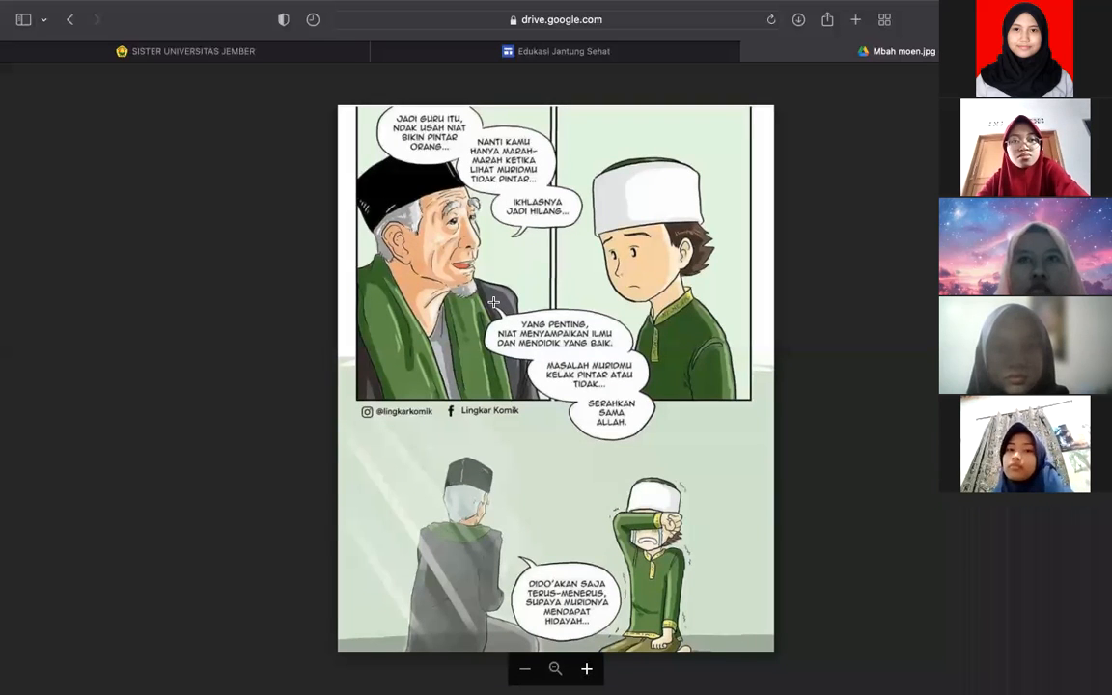
scroll(493, 303, "up", 2)
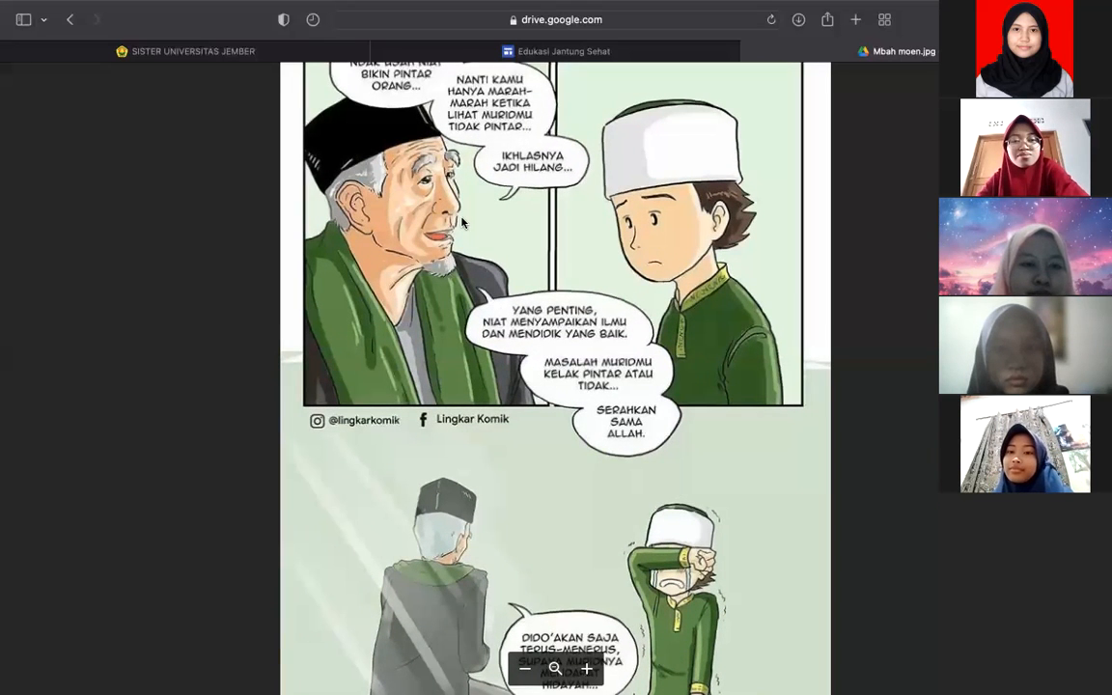
scroll(456, 282, "up", 1)
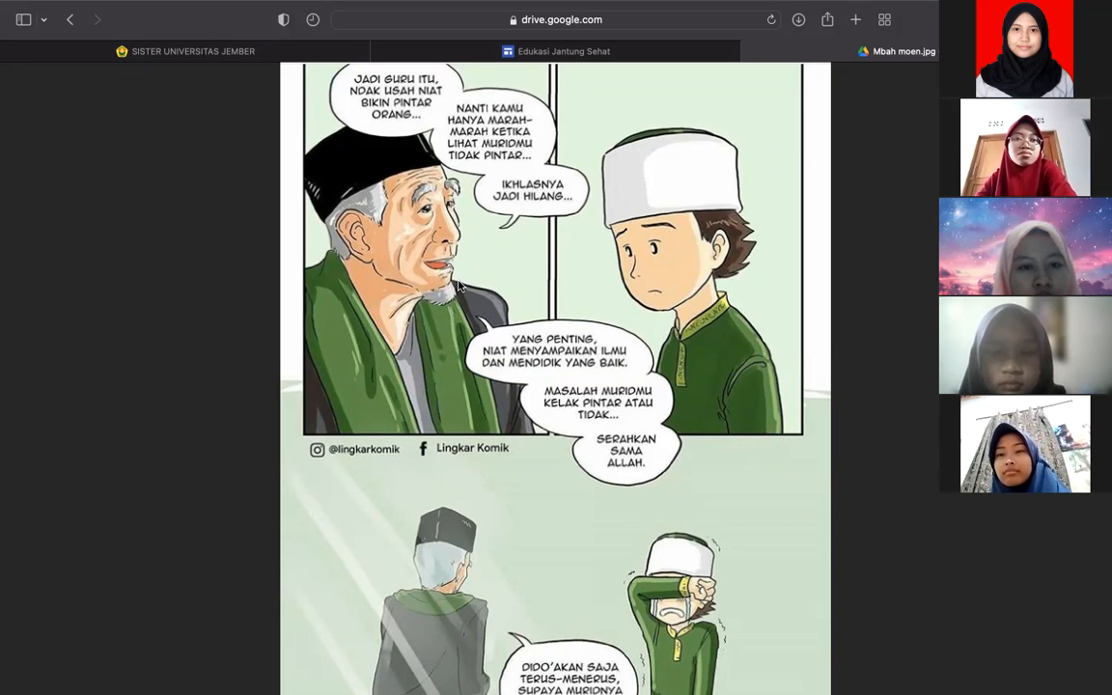
scroll(479, 417, "down", 2)
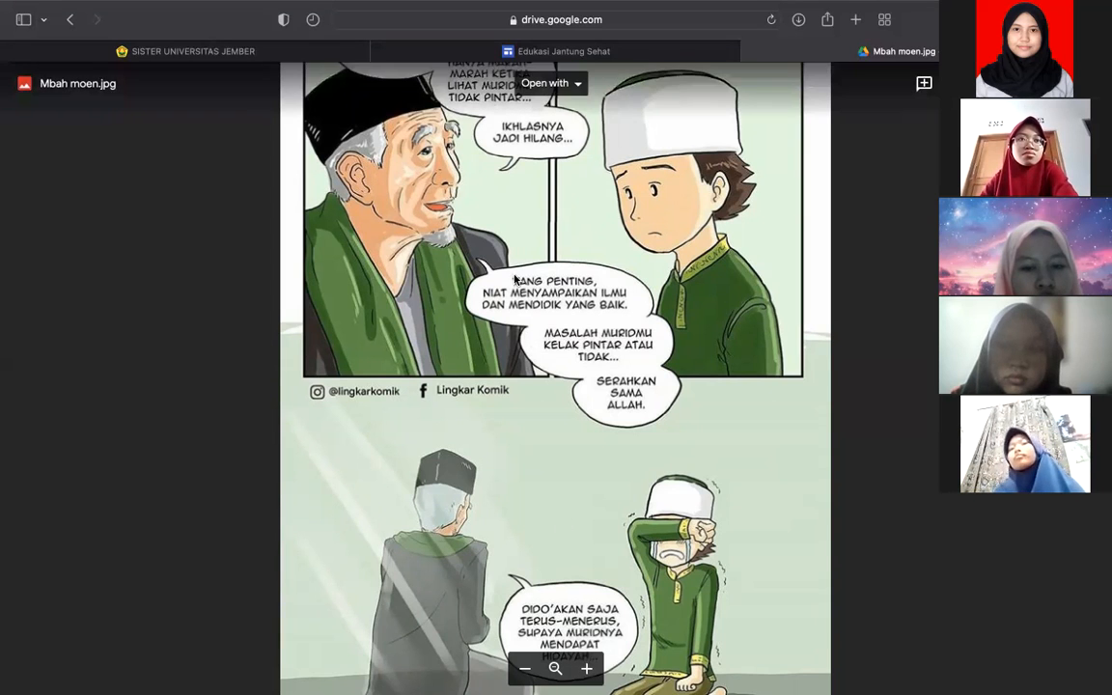
scroll(500, 305, "up", 1)
left_click_drag(500, 305, 500, 355)
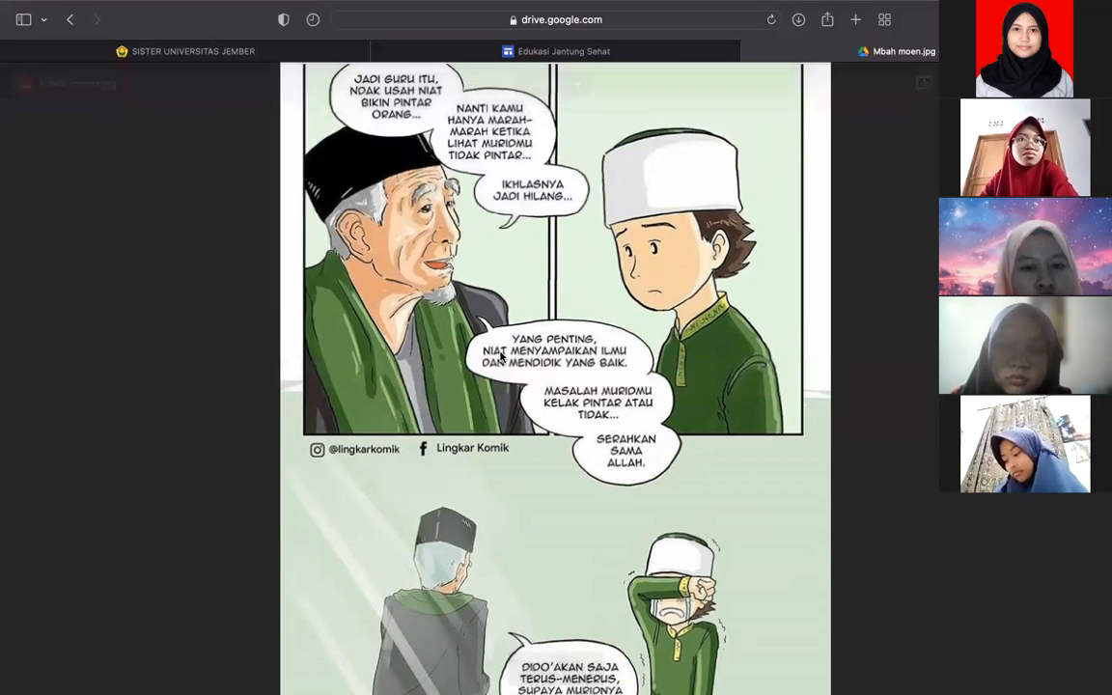
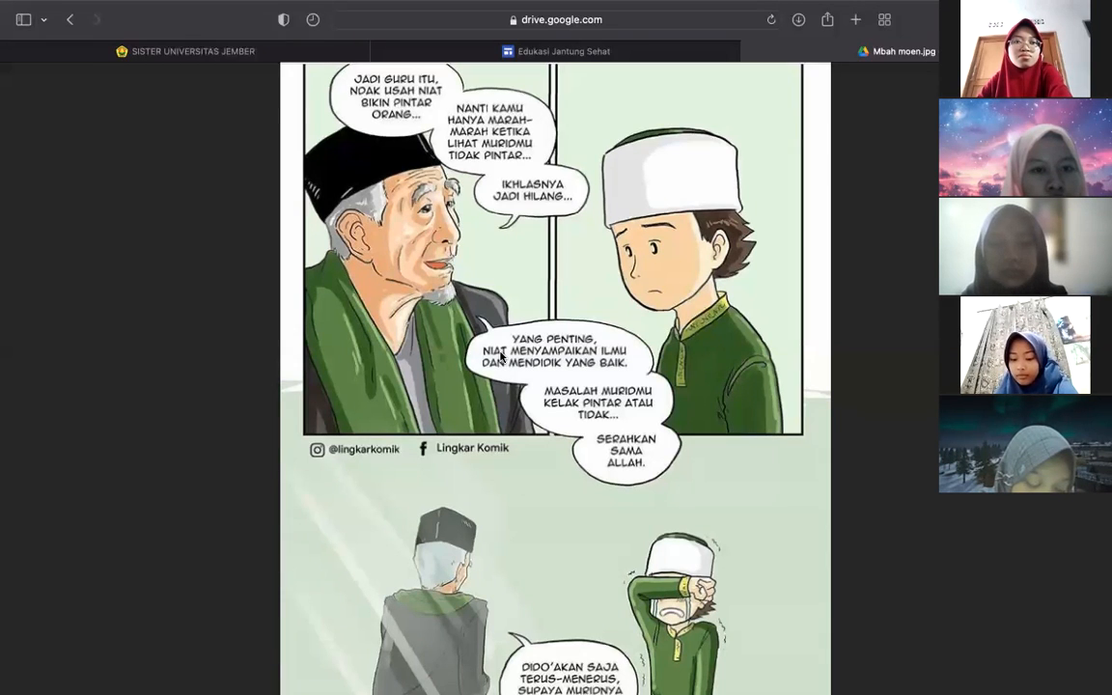
- Close the Mbah moen.jpg Drive tab to return to the site preview
left_click(750, 52)
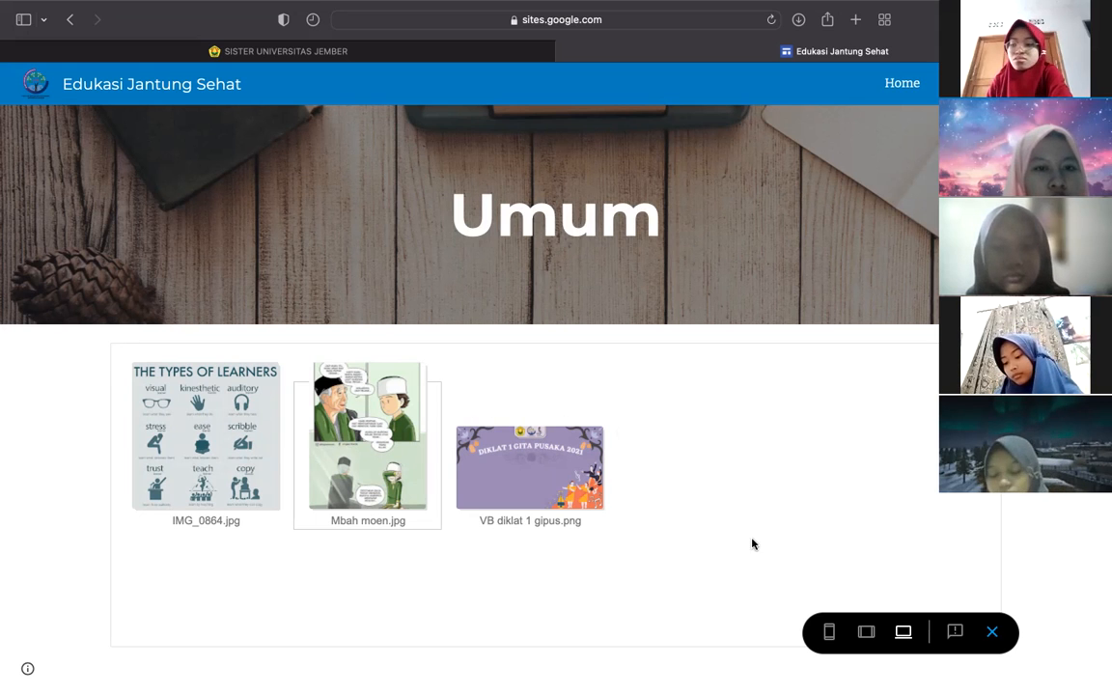
- Exit the preview and open the Home page in the editor
left_click(994, 631)
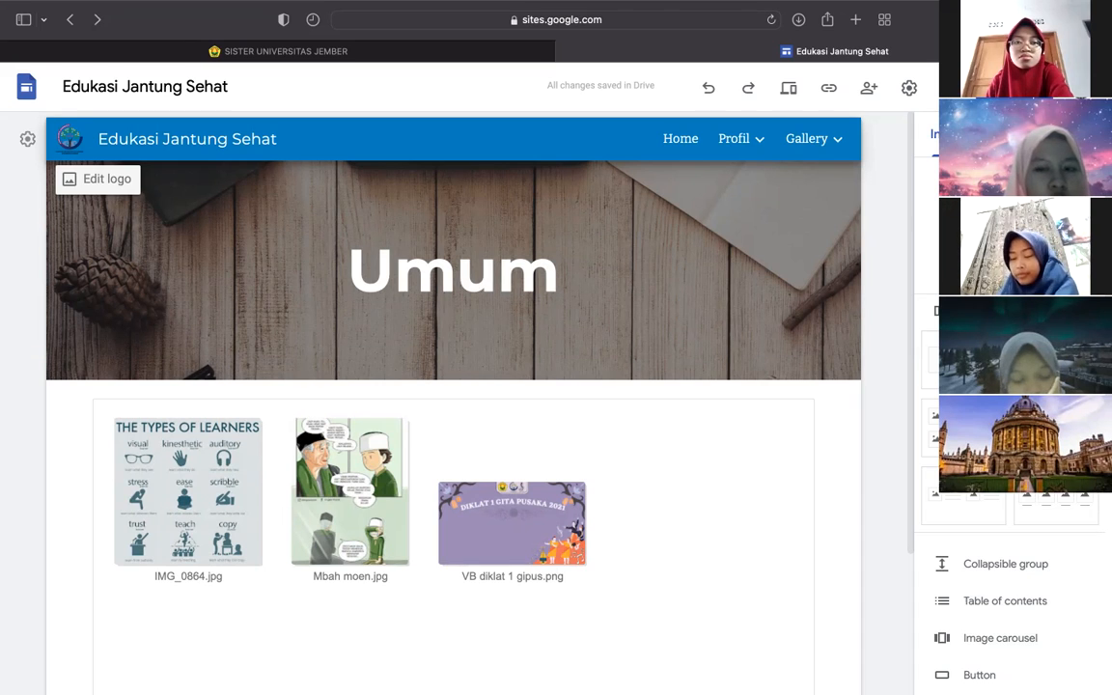
left_click(685, 145)
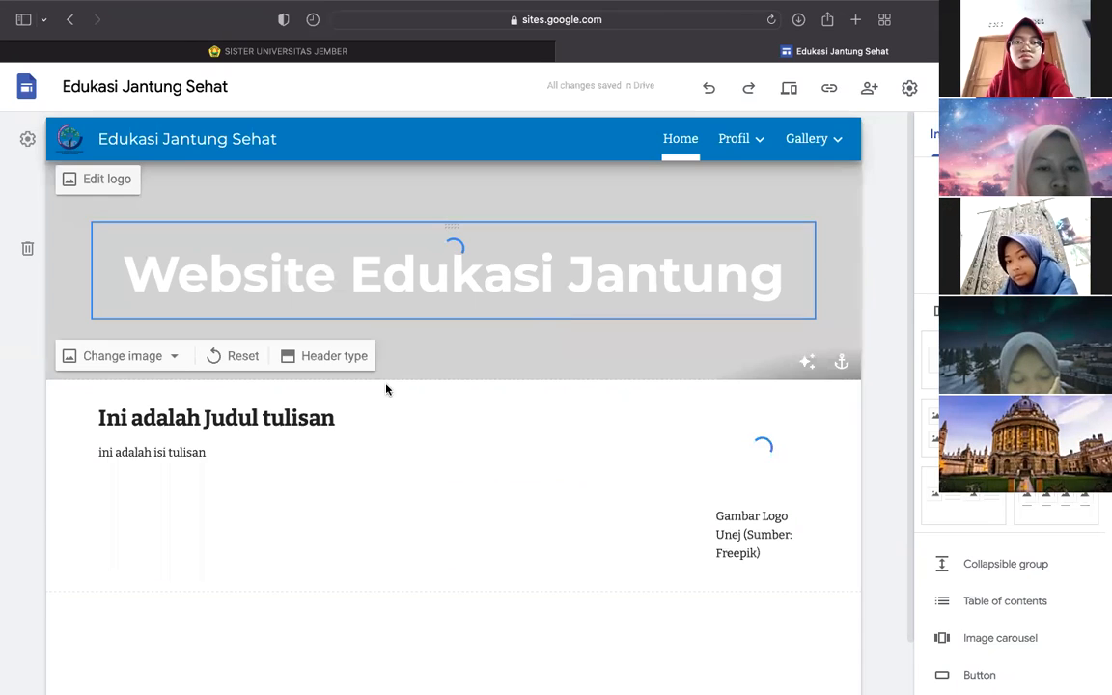
scroll(323, 427, "down", 1)
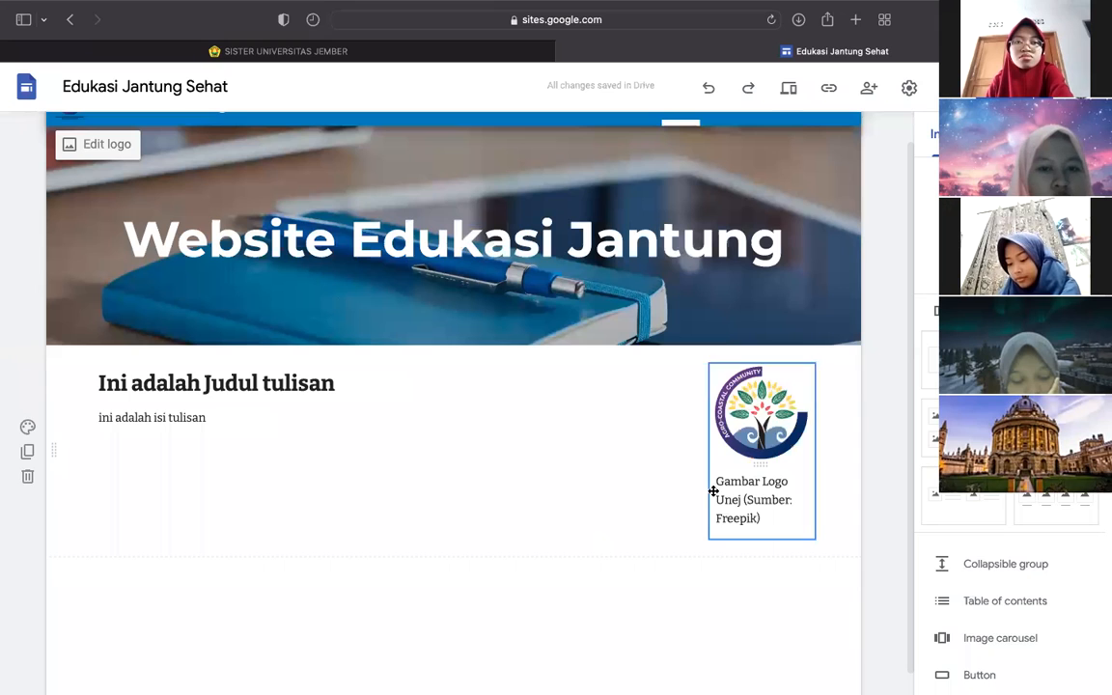
scroll(1009, 434, "down", 1)
scroll(1009, 434, "up", 1)
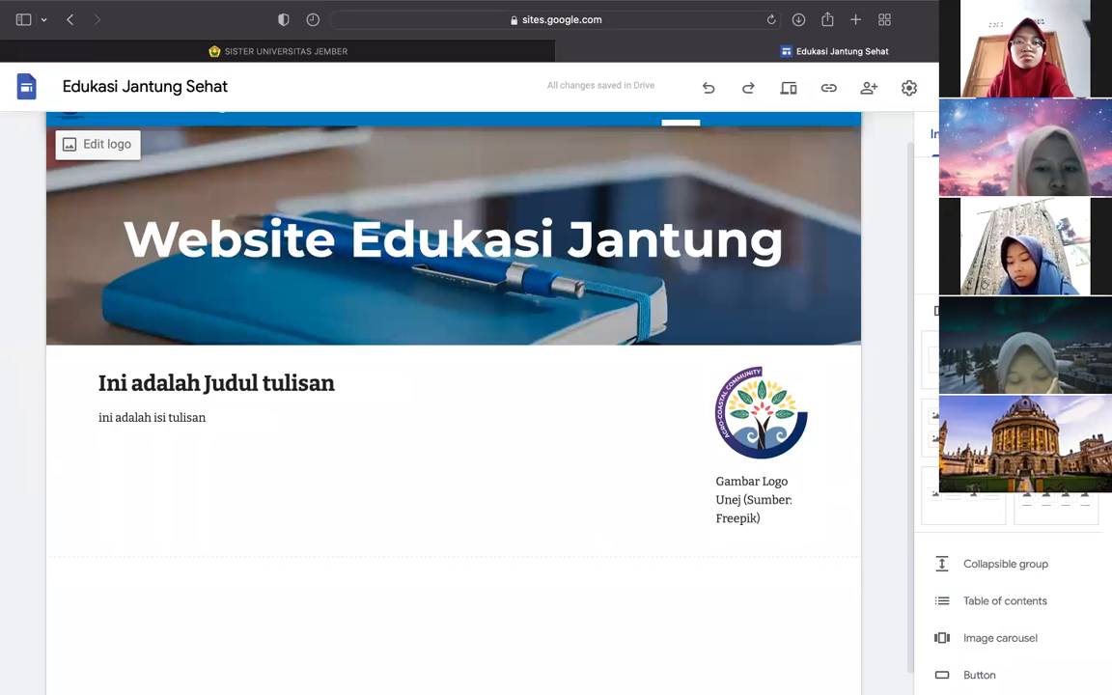
scroll(1008, 579, "down", 1)
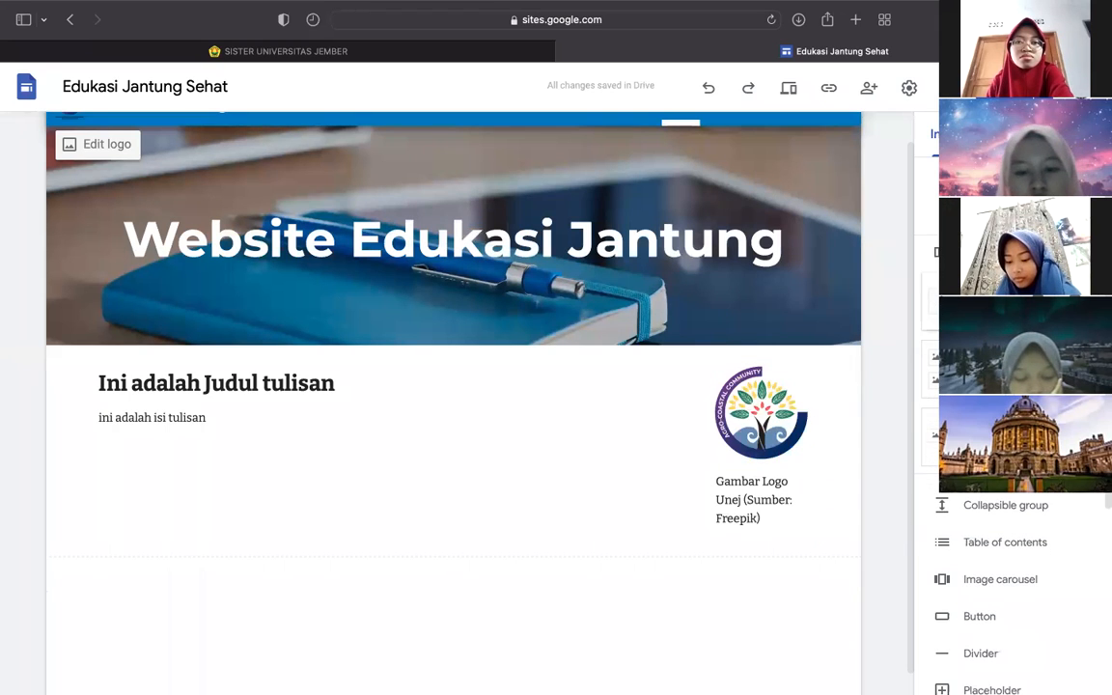
scroll(676, 328, "down", 1)
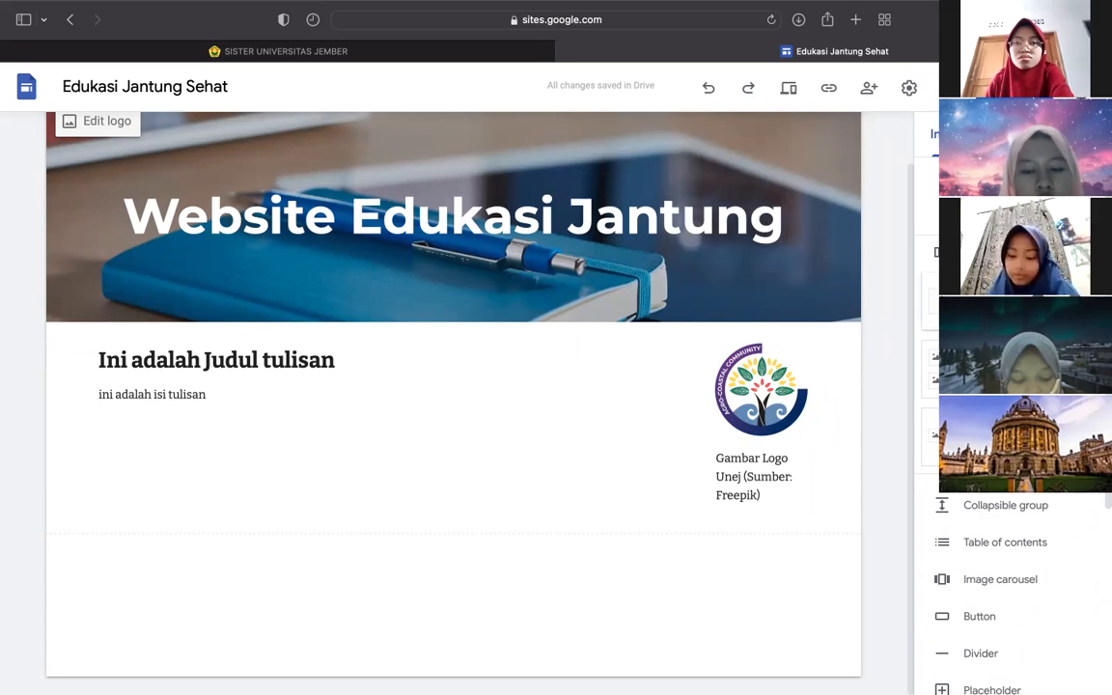
left_click(237, 436)
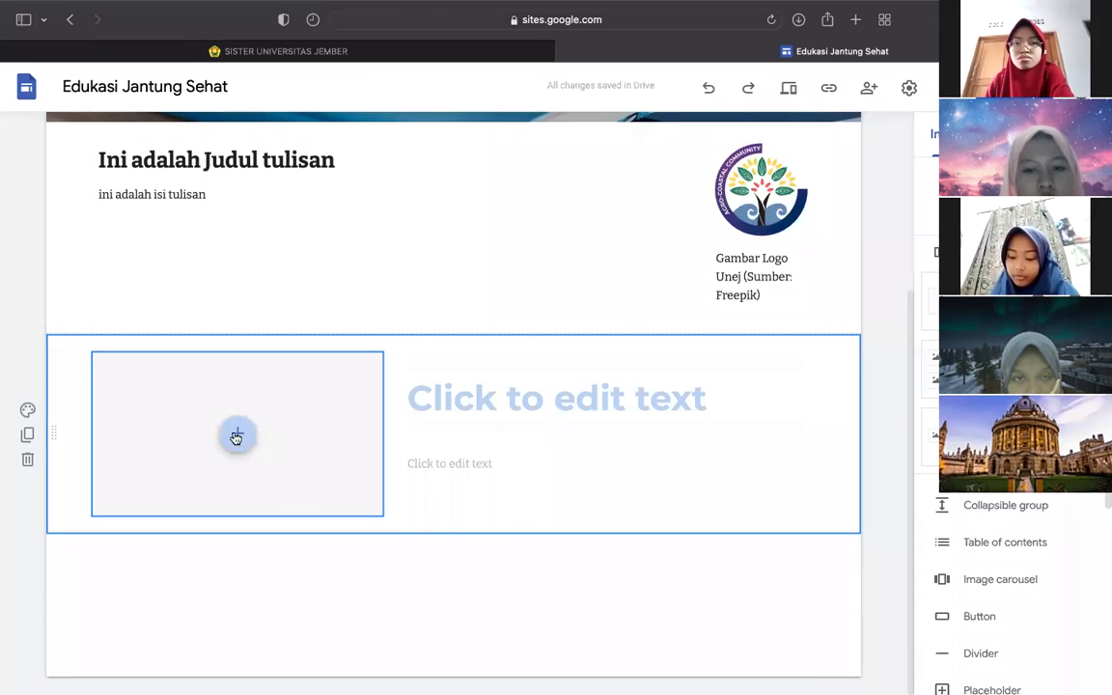
left_click(472, 402)
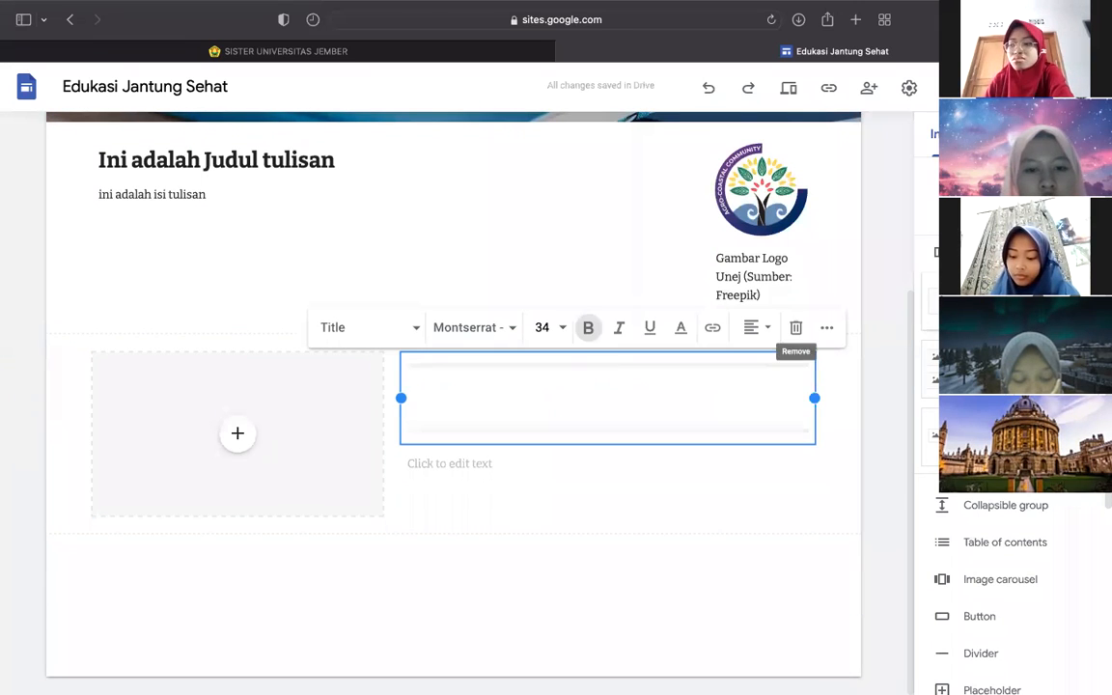
left_click(1059, 301)
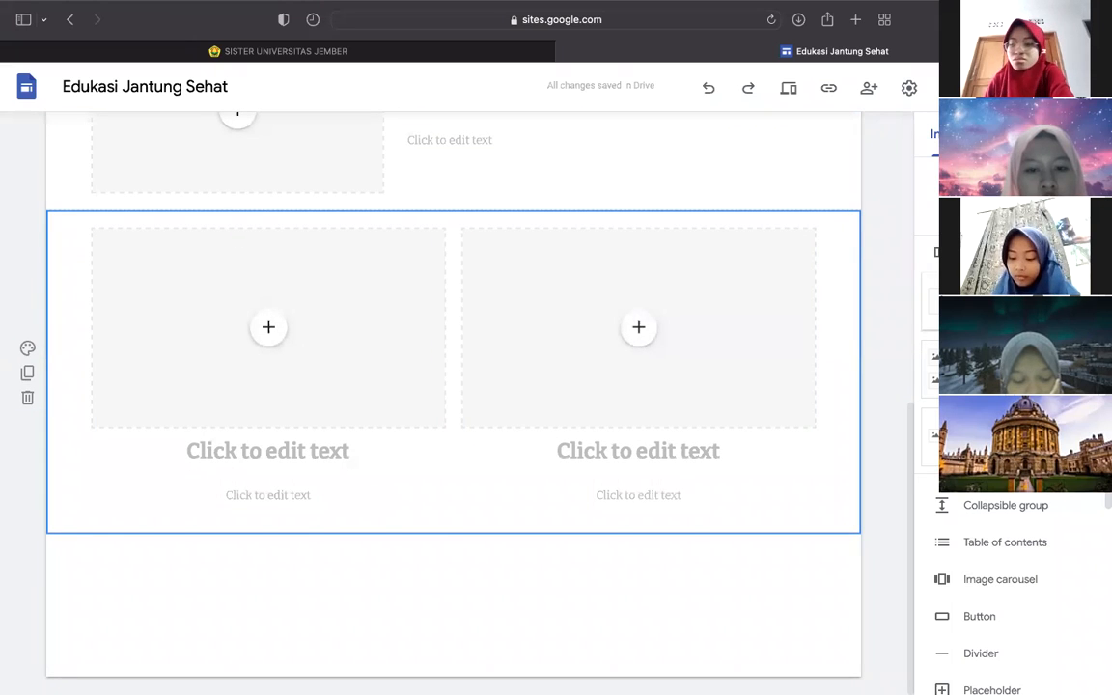
left_click(270, 329)
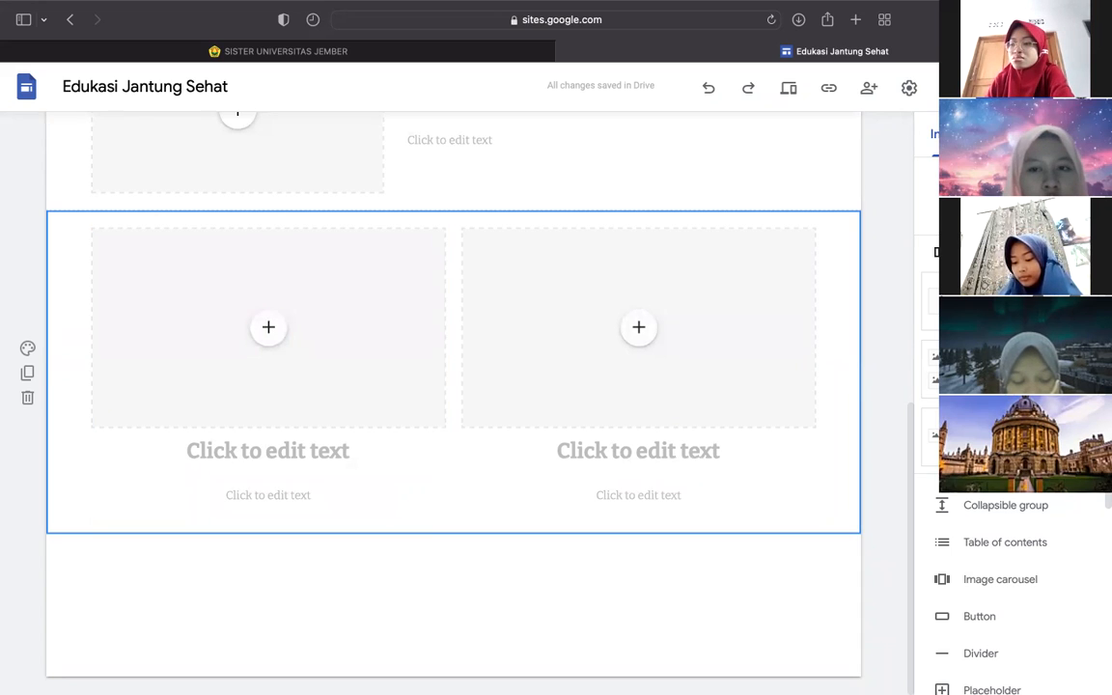
left_click(965, 437)
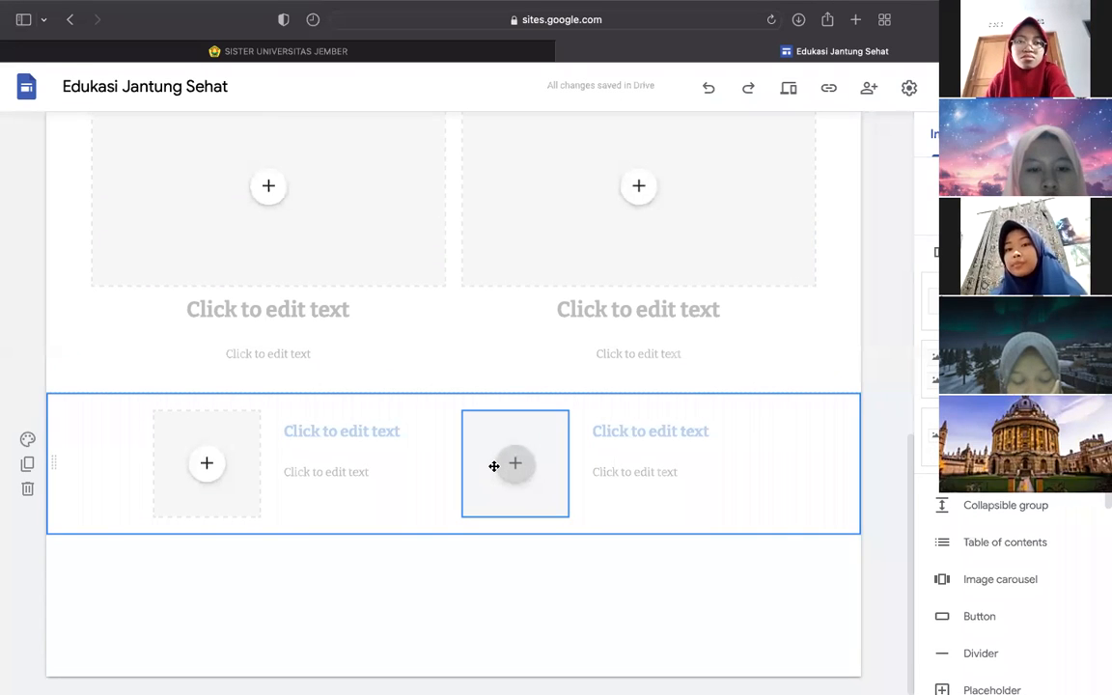
scroll(493, 466, "up", 5)
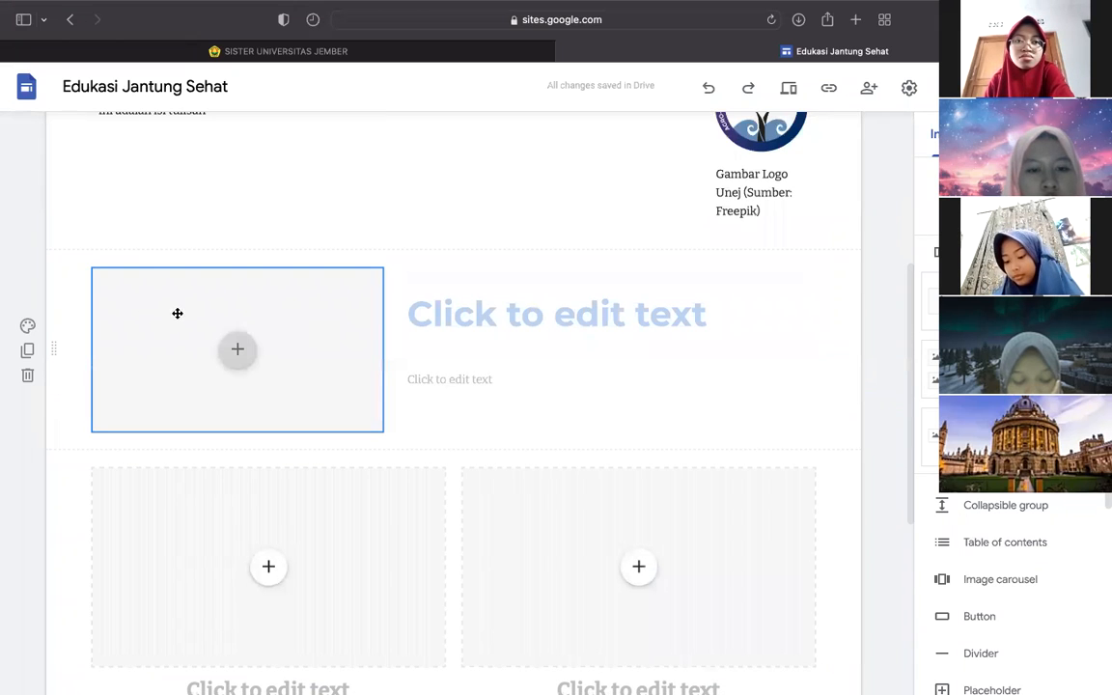
left_click(28, 377)
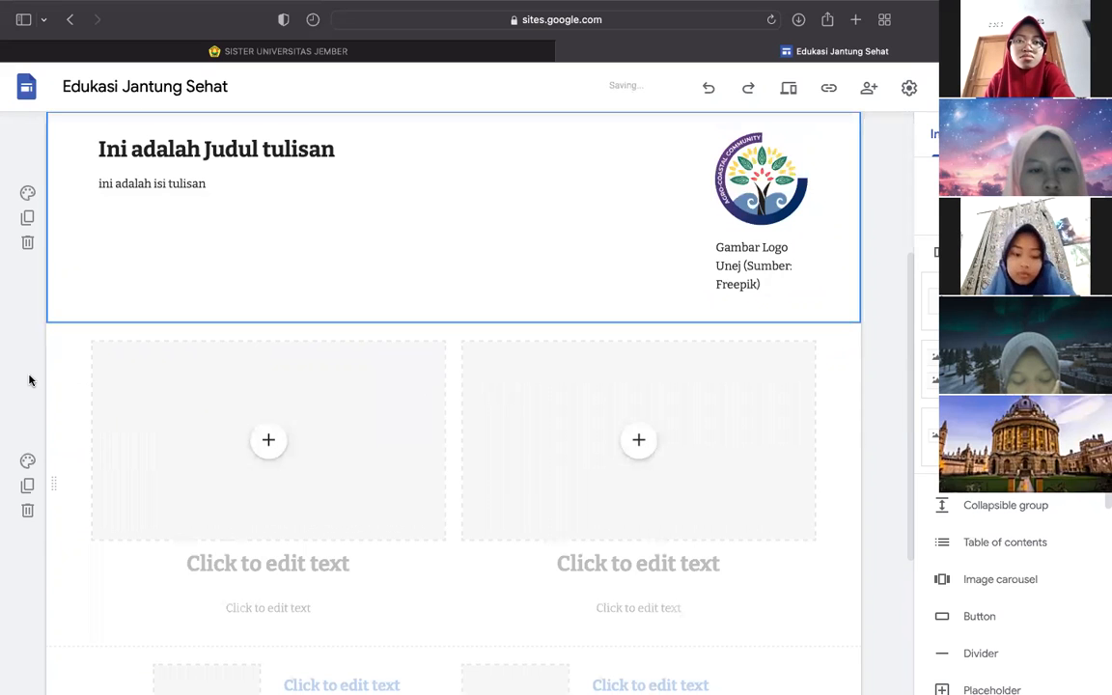
scroll(77, 299, "up", 2)
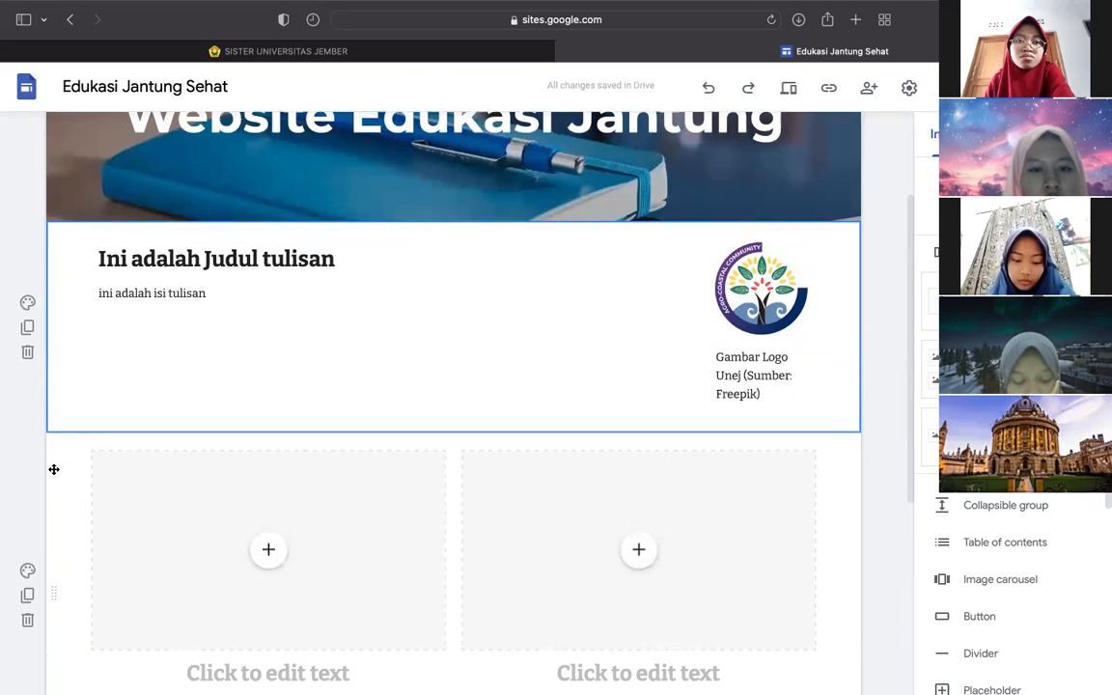
left_click(126, 475)
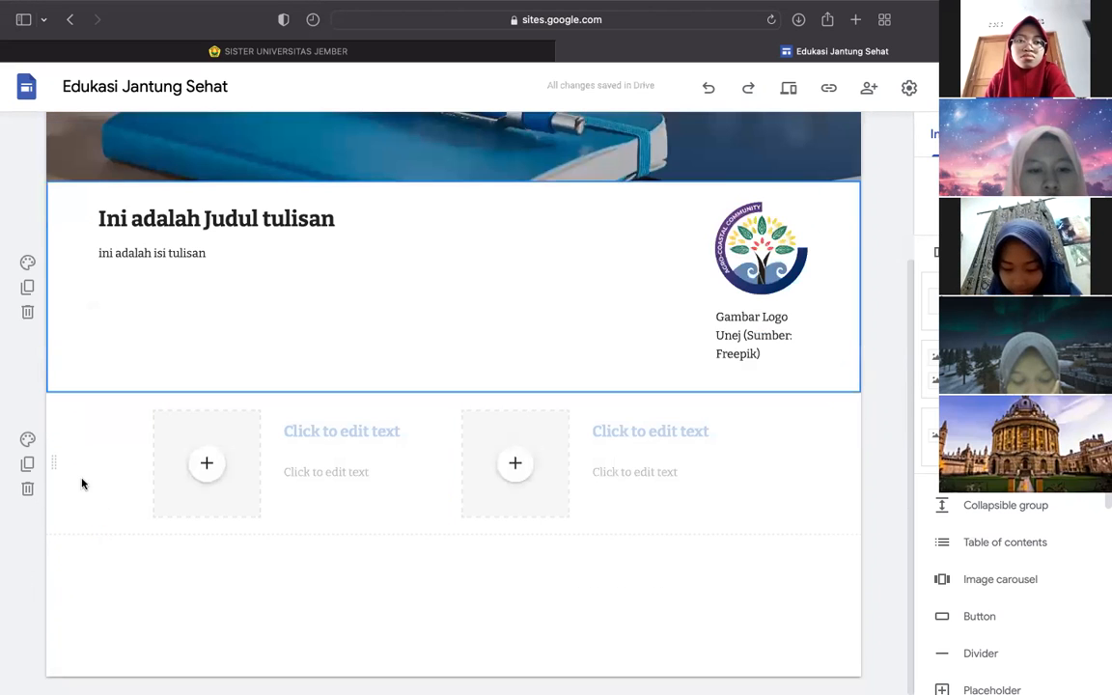
left_click(343, 464)
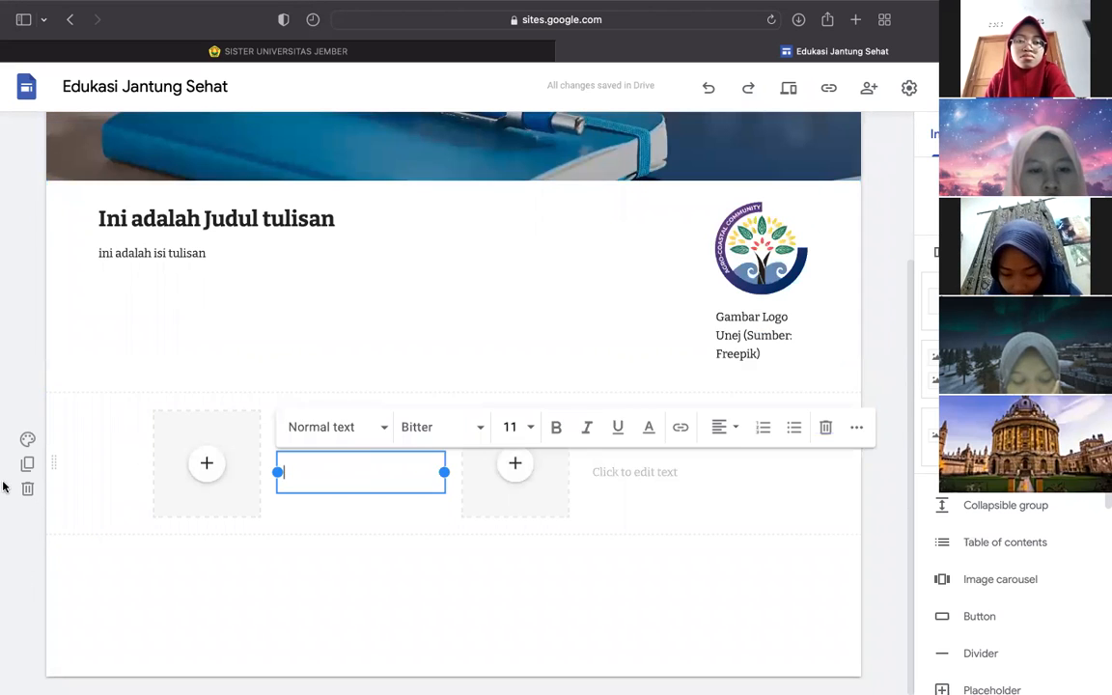
left_click(27, 490)
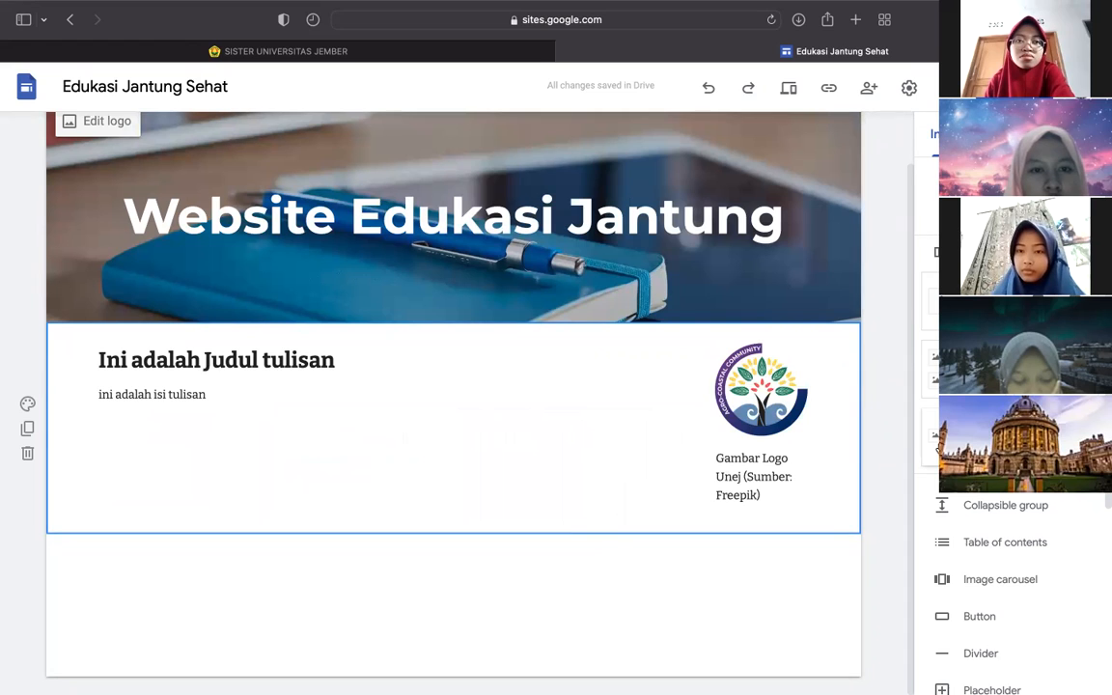
scroll(1013, 579, "down", 3)
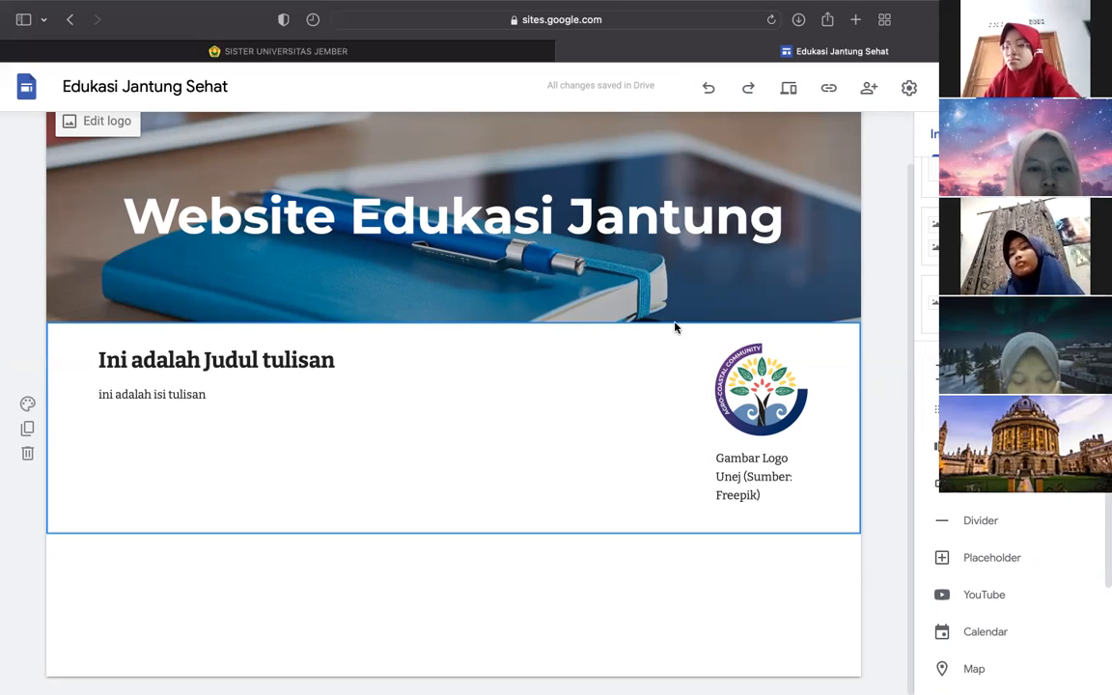
- Go to the Visi Misi page under Profil and insert a collapsible text group
scroll(674, 322, "up", 1)
mouse_move(731, 140)
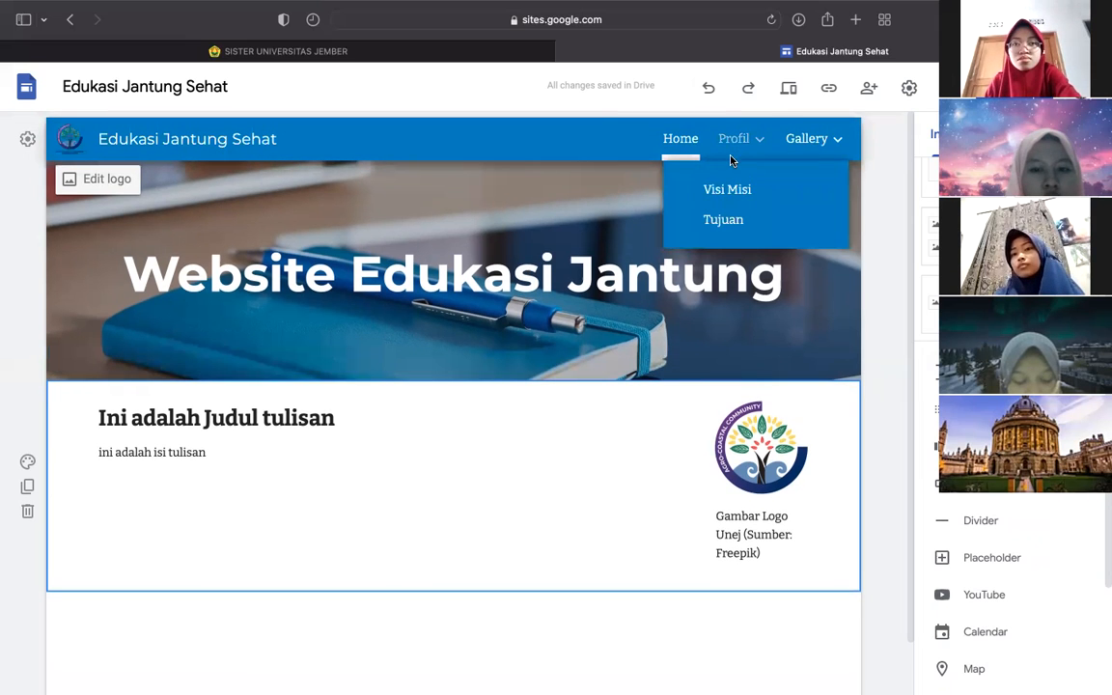
left_click(725, 189)
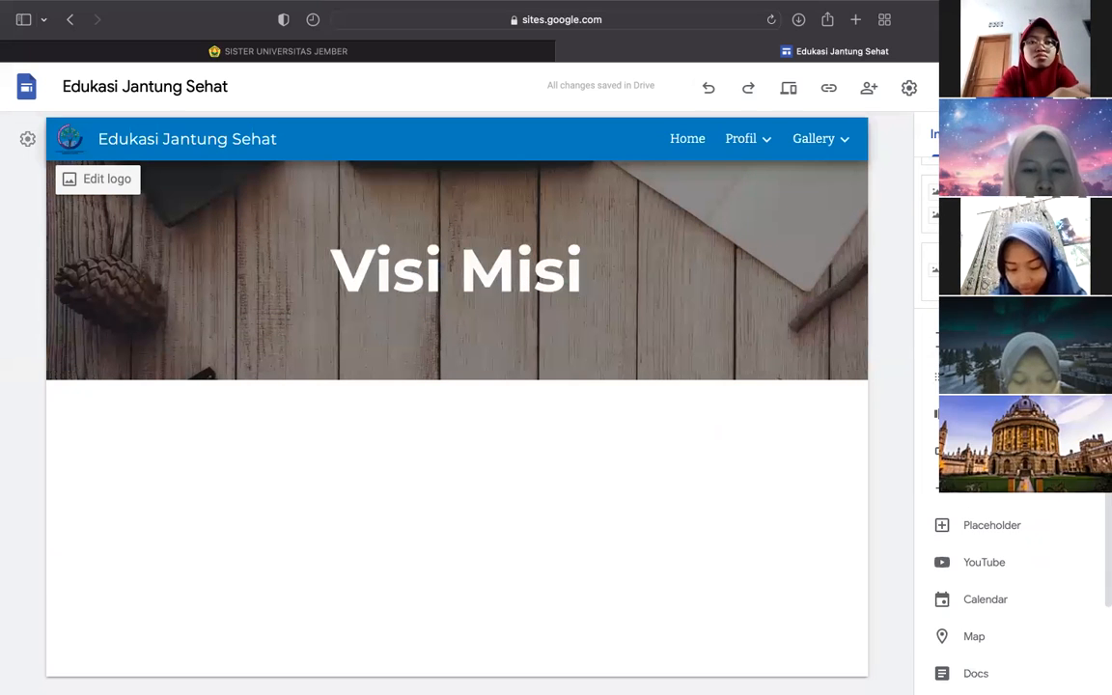
left_click(994, 340)
- Add a second collapsible group, title the first one 'Visi', and begin its body text
left_click(994, 339)
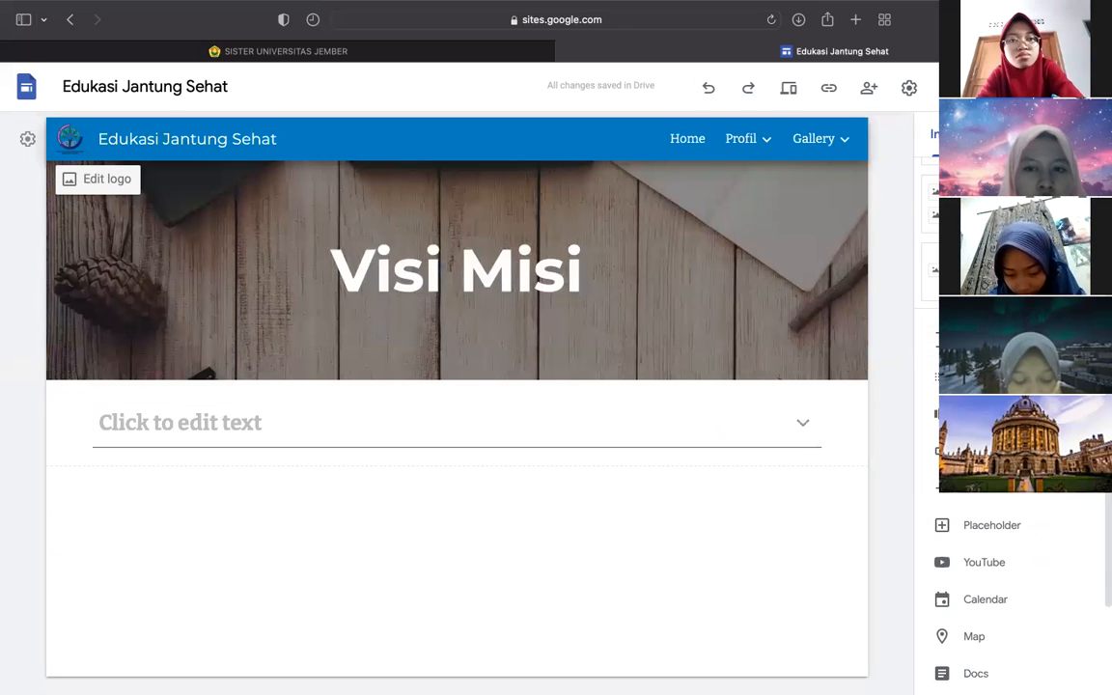
left_click(359, 419)
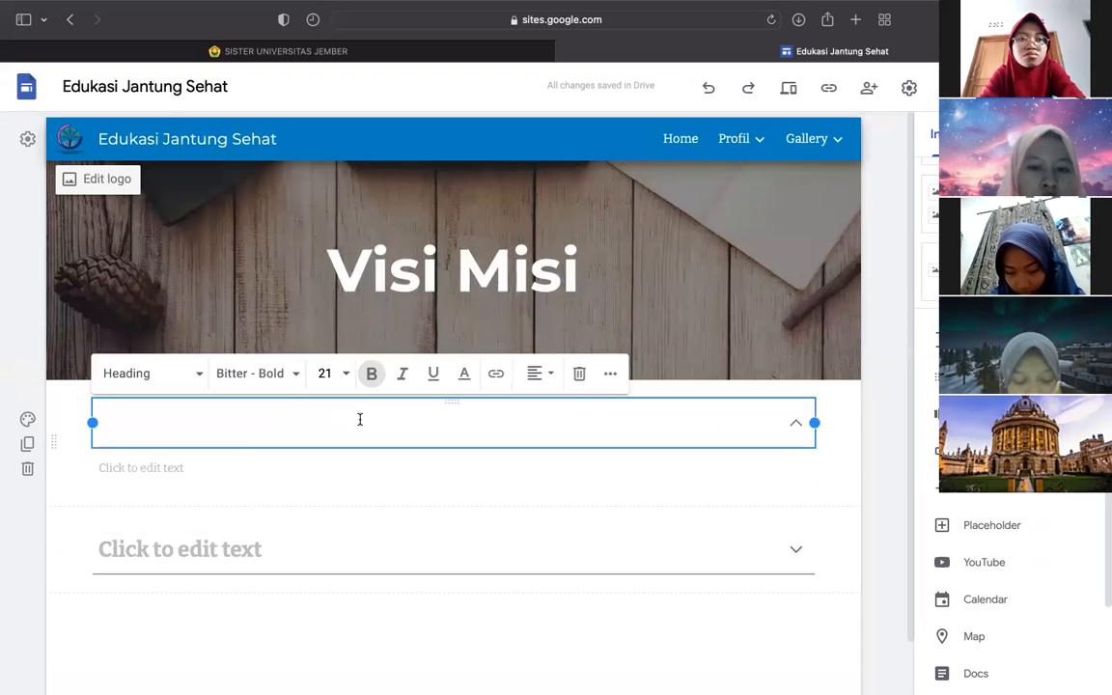
type("Visi")
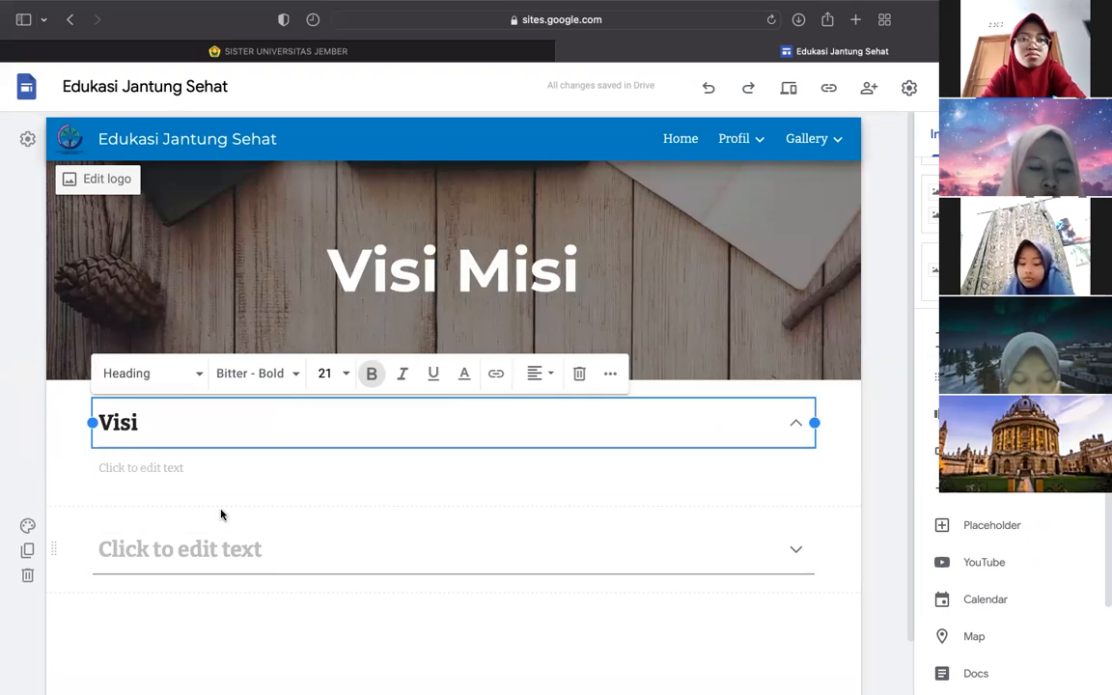
left_click(179, 526)
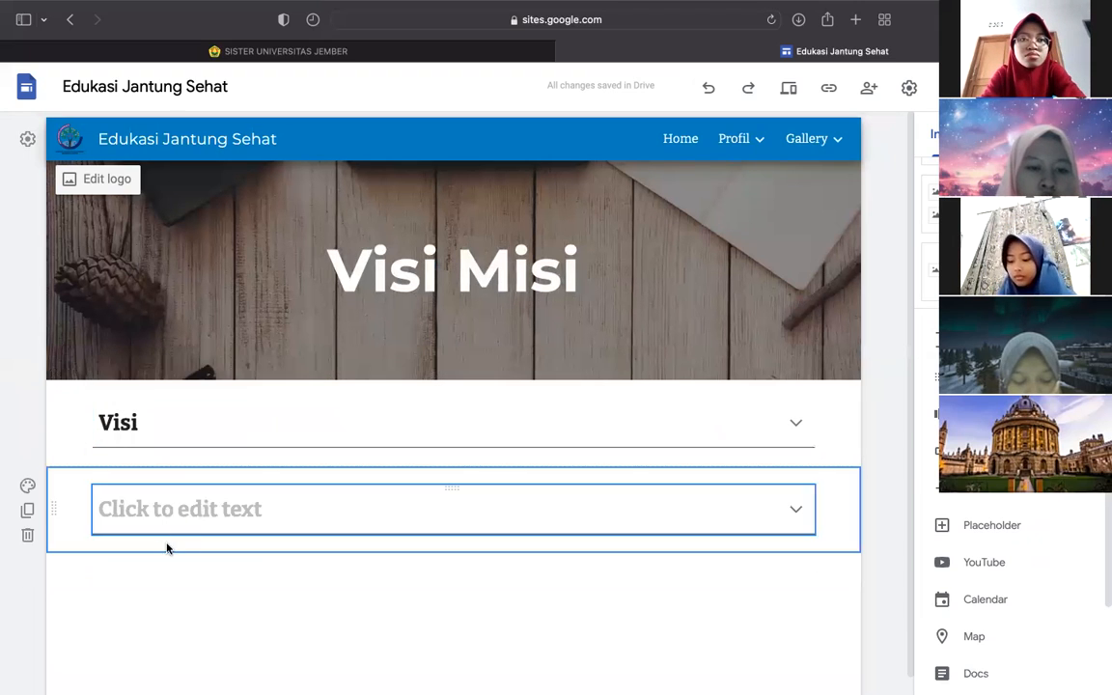
left_click(186, 434)
left_click(175, 469)
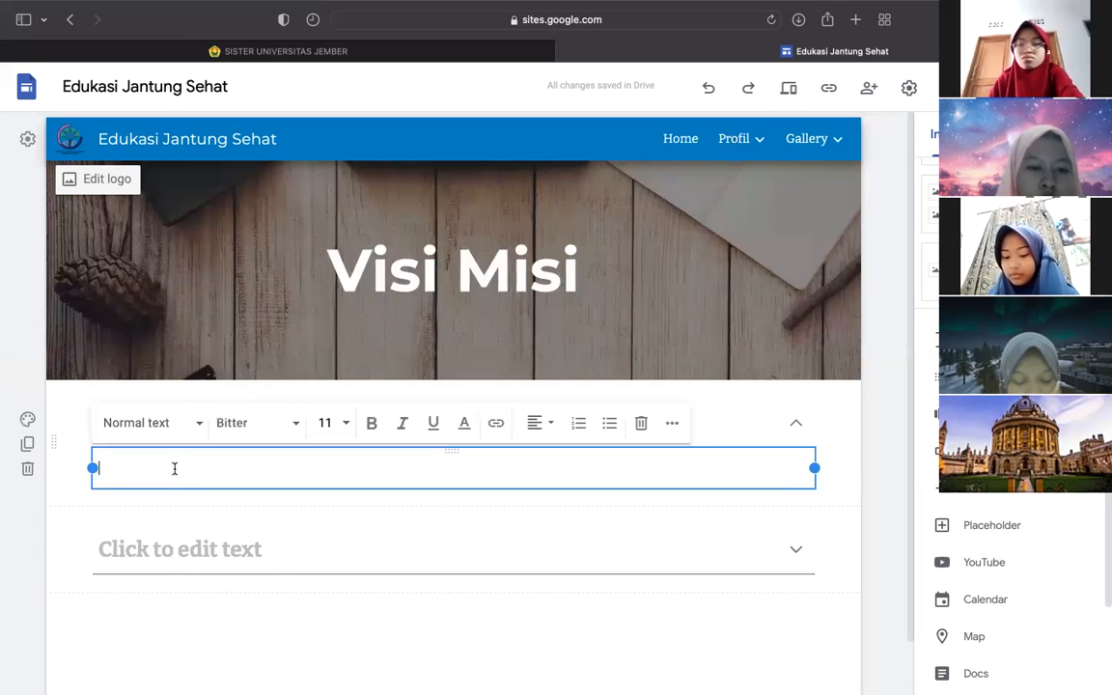
type("Ini adalah visi")
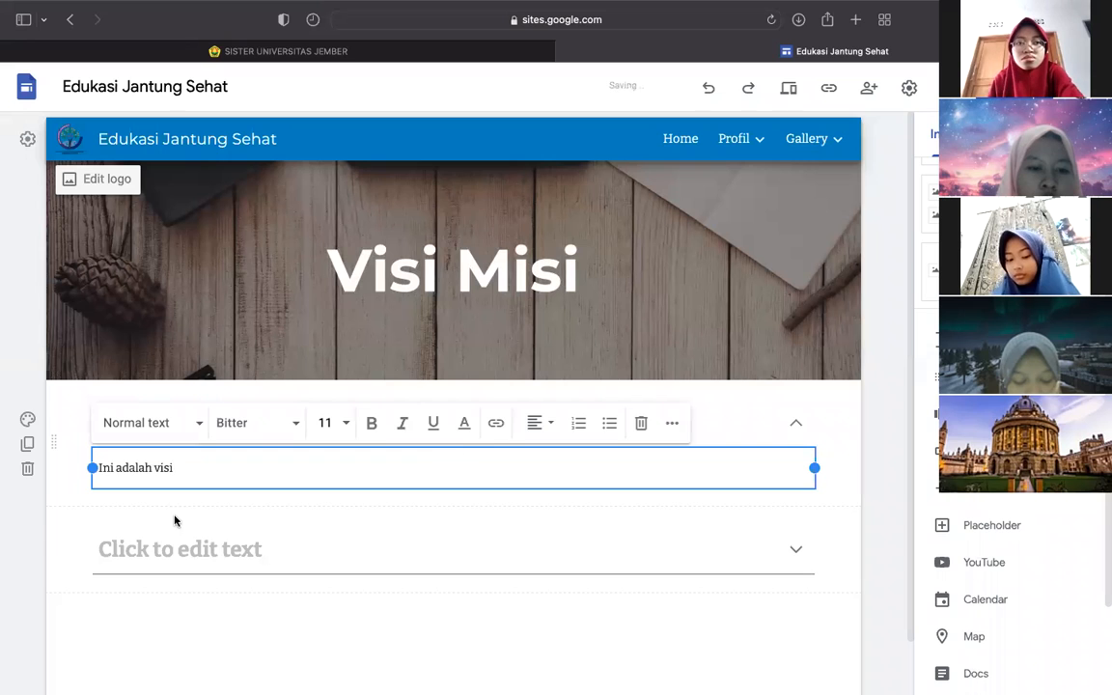
- Title the second group 'Misi' and fill its body with repeated 'Ini adalah Misi' lines
left_click(175, 521)
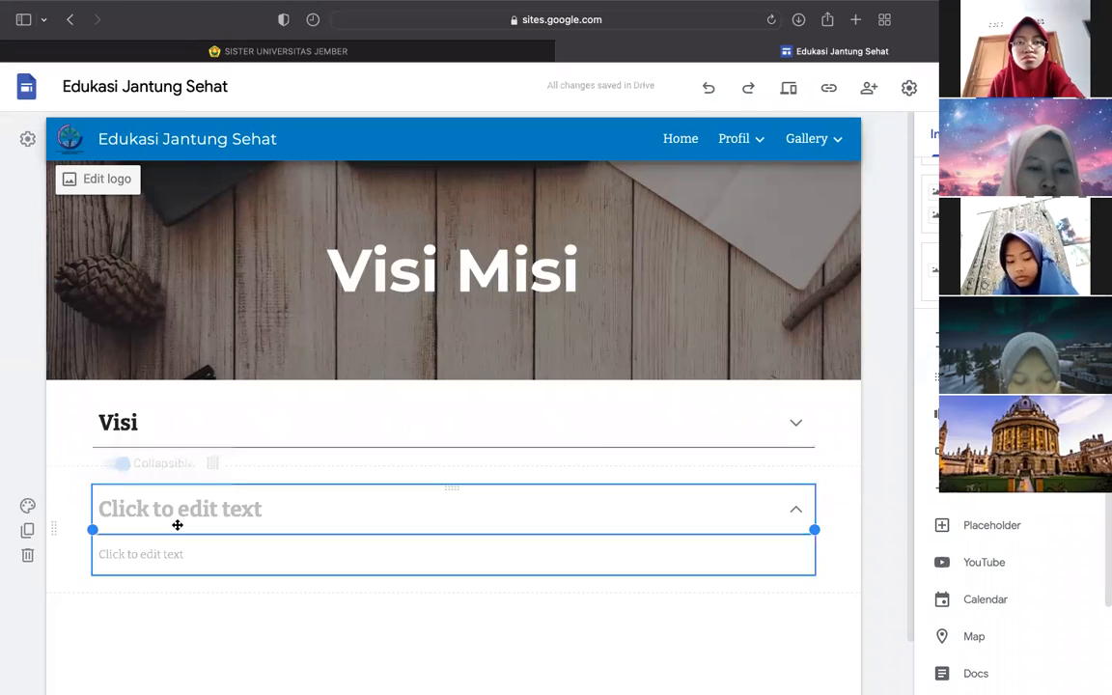
left_click(150, 514)
type("Misi")
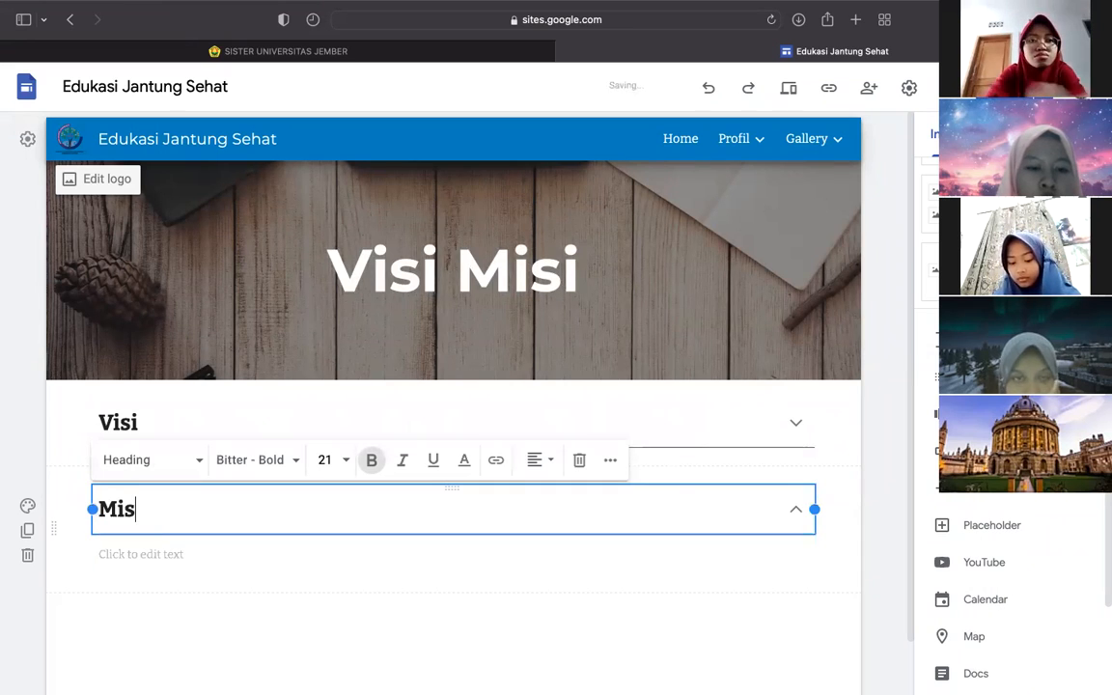
left_click(129, 557)
type("Ini")
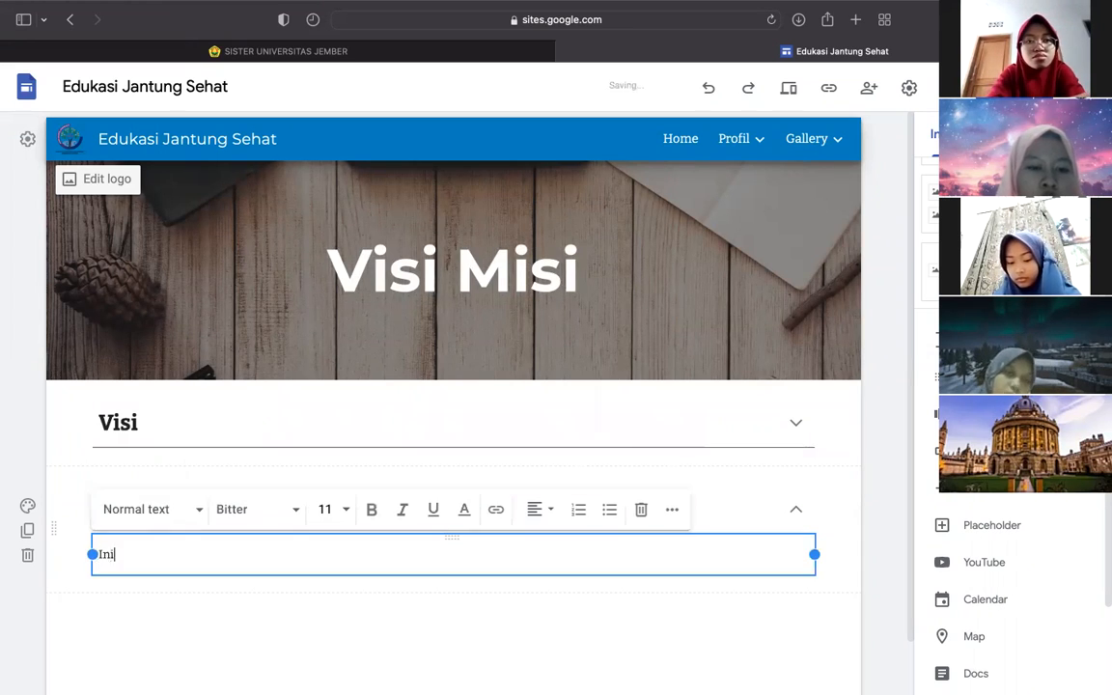
type(" adalah Misi")
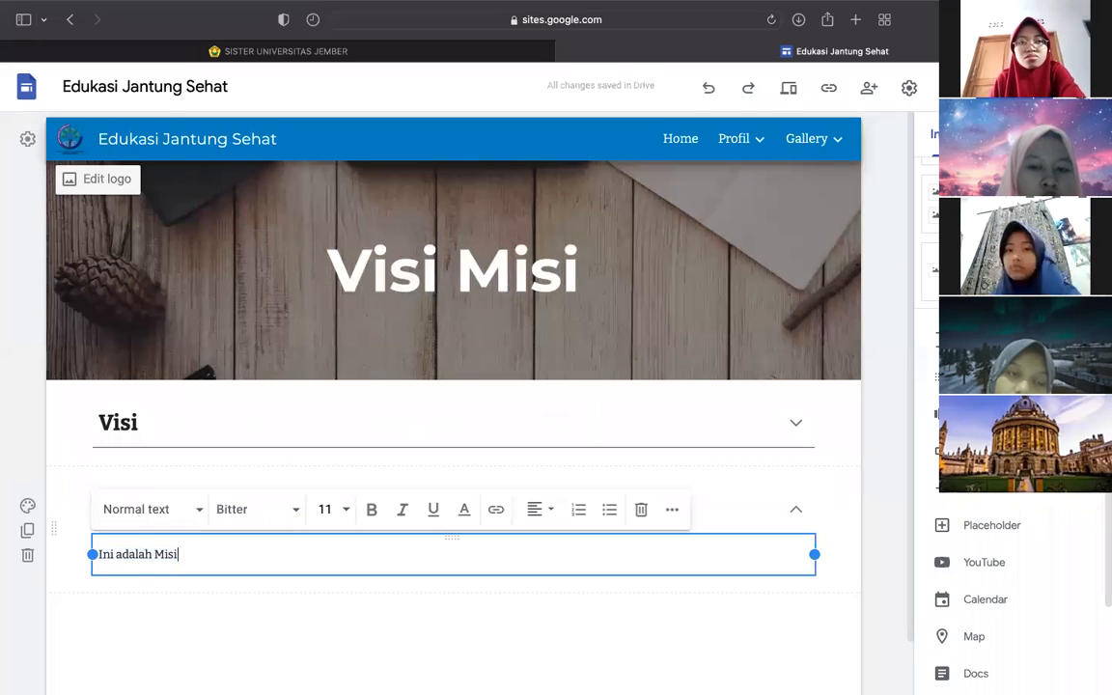
key("Return")
key("ctrl+a")
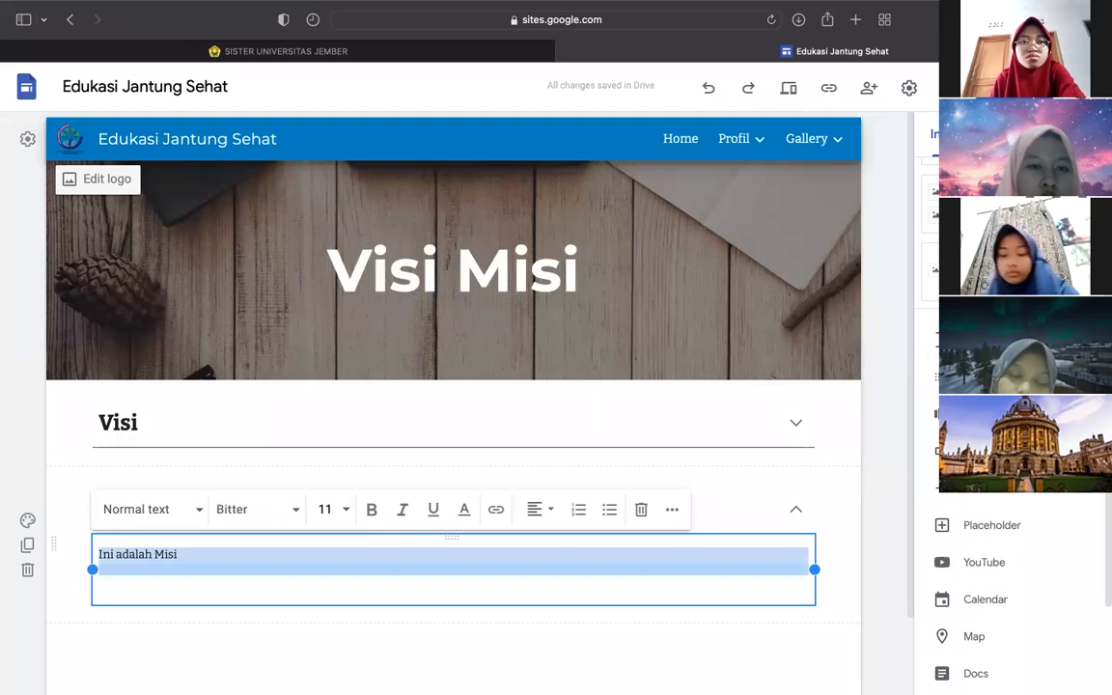
key("ctrl+c")
key("ctrl+v")
key("ctrl+v")
key("ctrl+v")
key("ctrl+v")
key("ctrl+v")
key("ctrl+v")
key("ctrl+v")
key("ctrl+v")
key("ctrl+v")
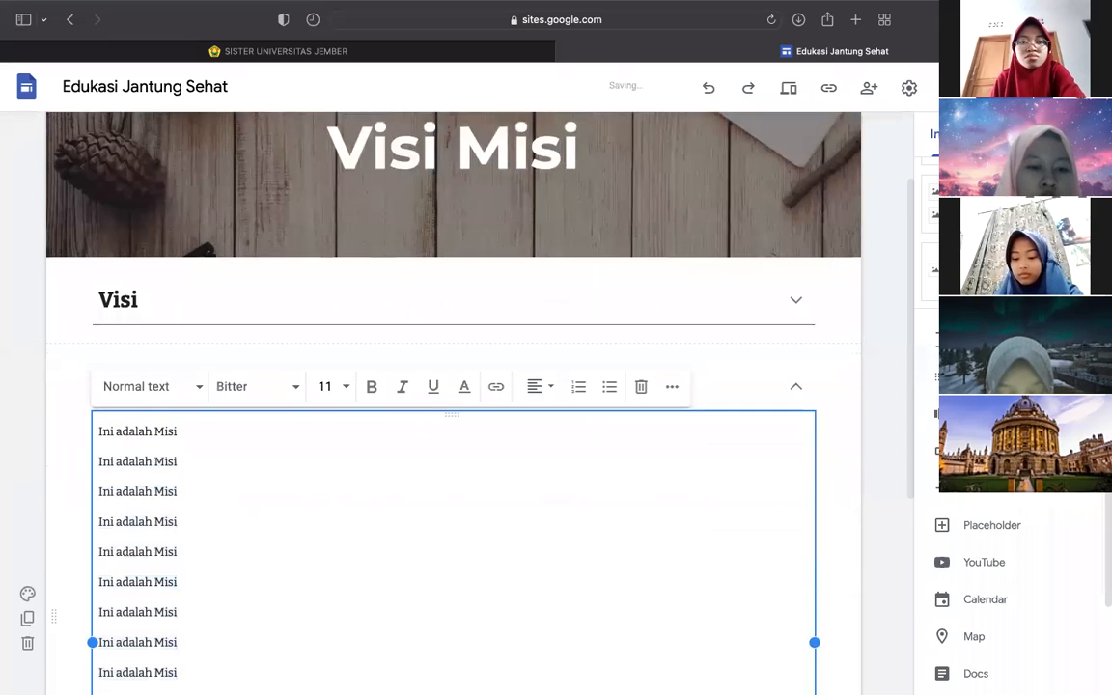
key("ctrl+v")
key("ctrl+v")
key("ctrl+v")
key("ctrl+v")
key("ctrl+v")
key("ctrl+v")
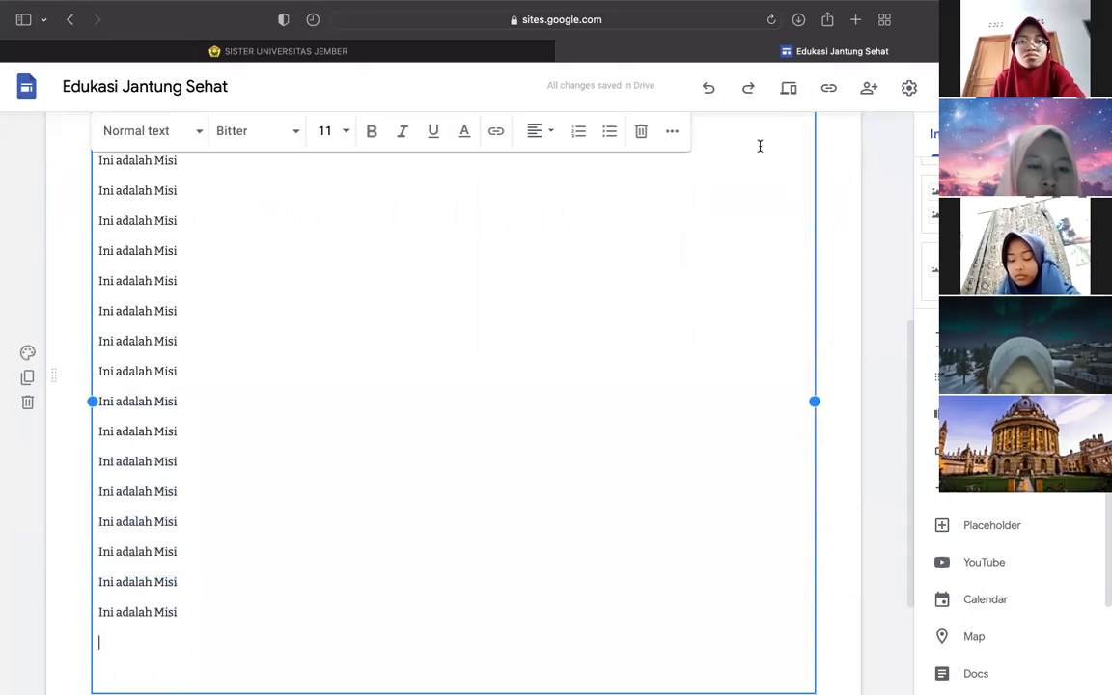
scroll(874, 324, "up", 10)
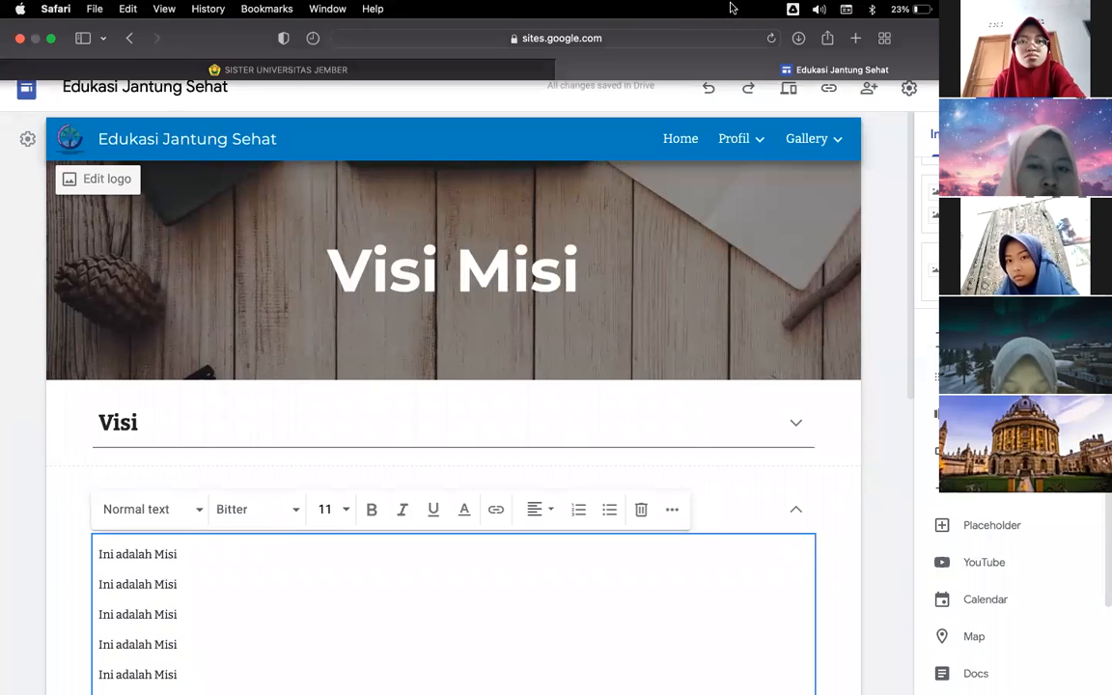
left_click(791, 88)
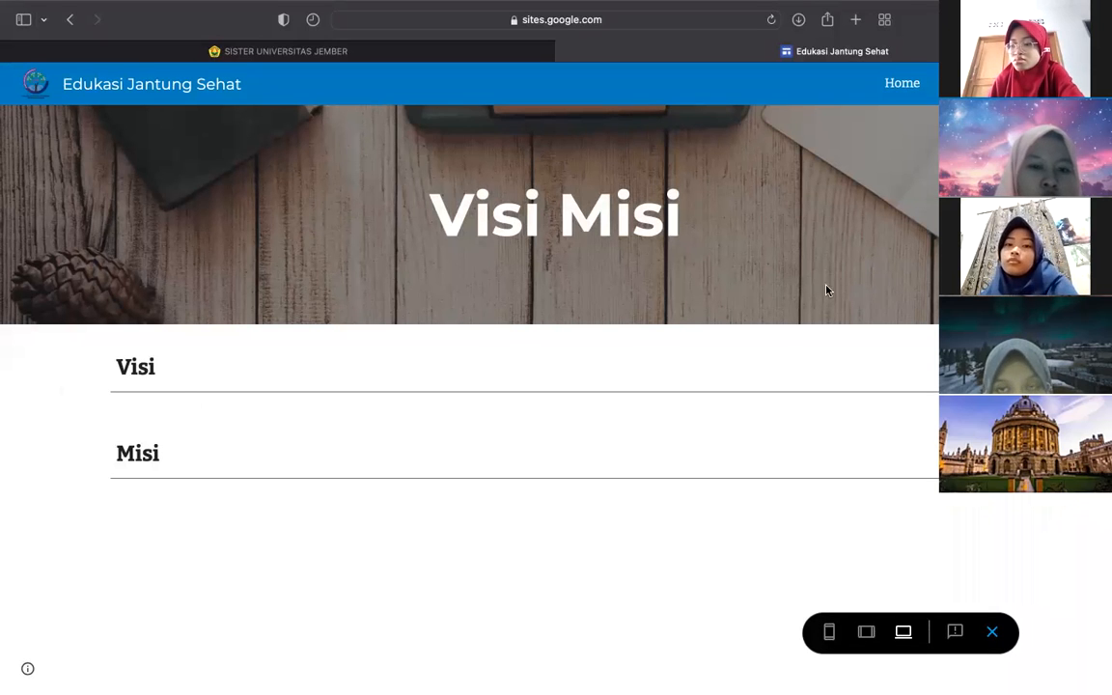
- Expand and collapse the Visi and Misi groups in preview, scrolling through Misi's lines
left_click(140, 368)
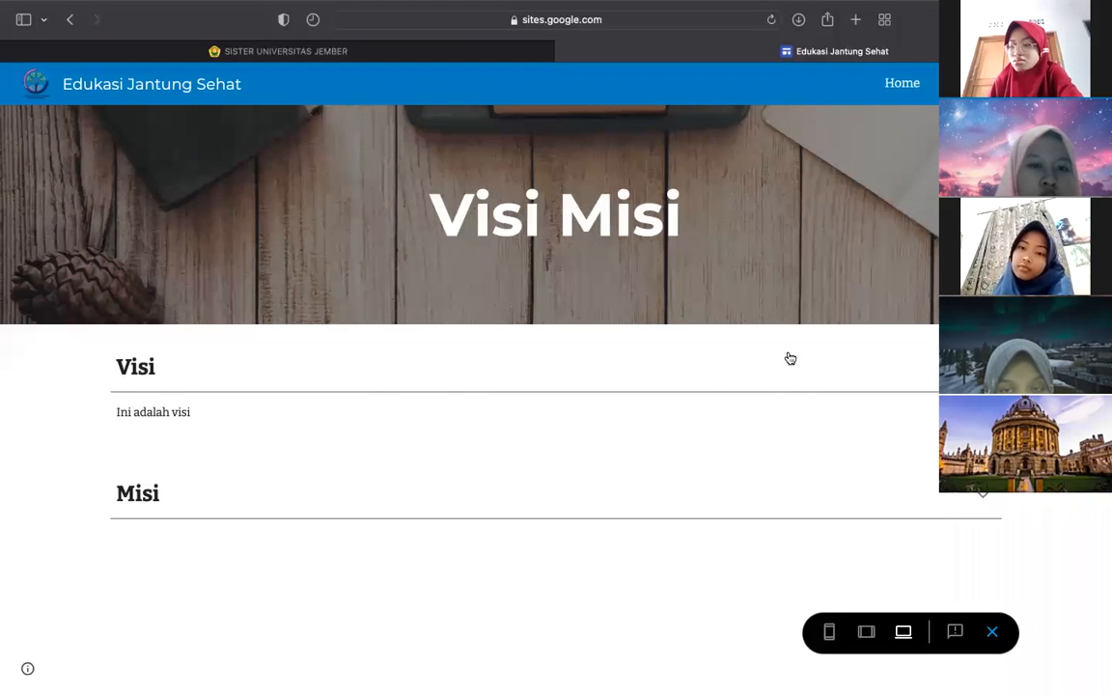
left_click(981, 367)
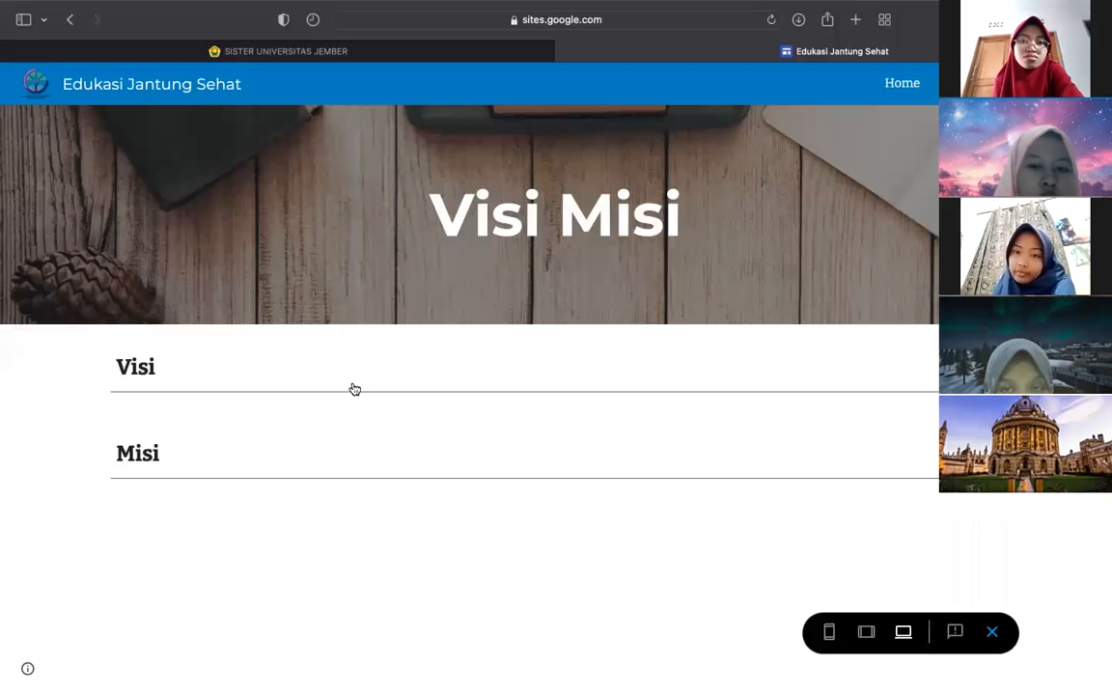
left_click(153, 461)
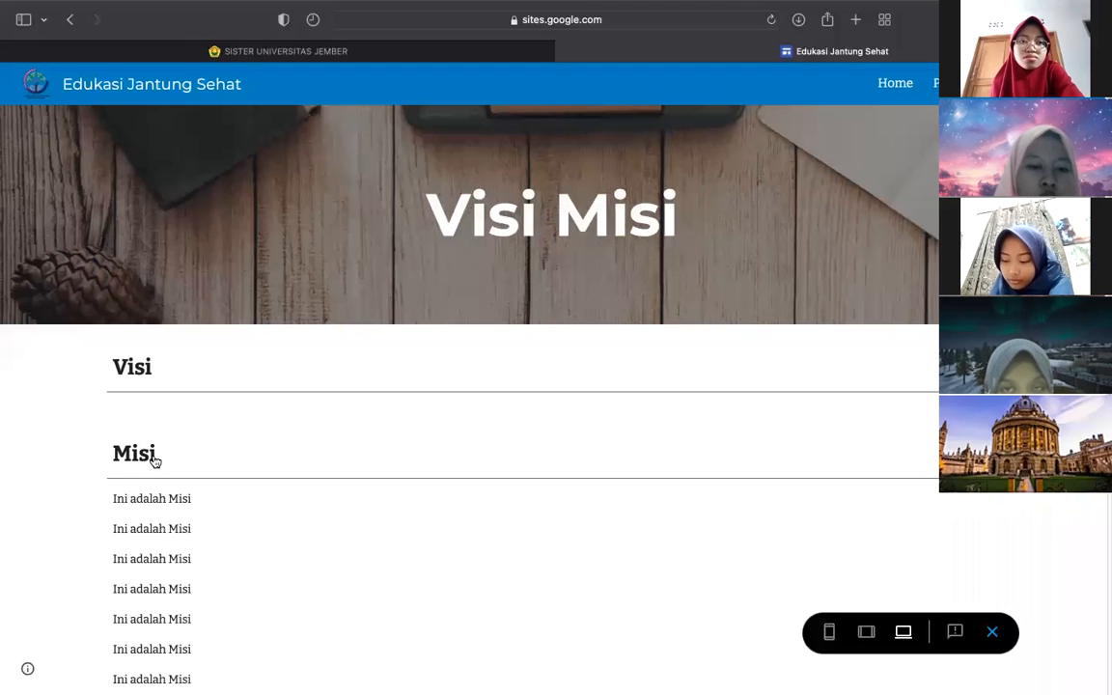
scroll(152, 460, "down", 3)
scroll(153, 460, "down", 2)
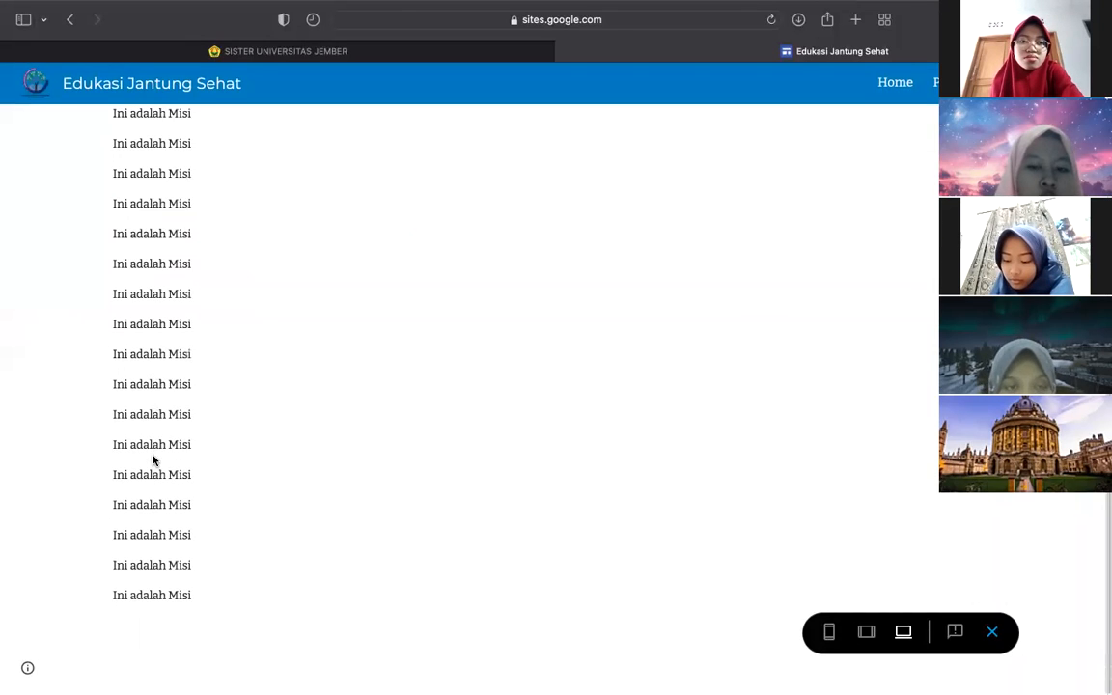
scroll(153, 461, "up", 5)
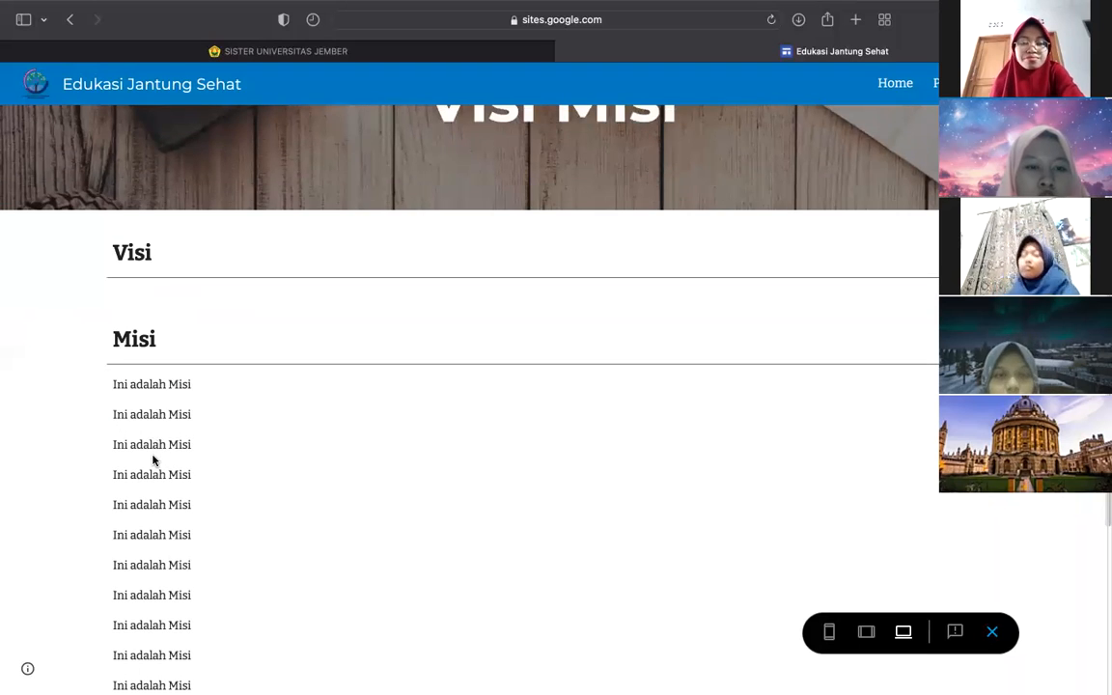
left_click(151, 342)
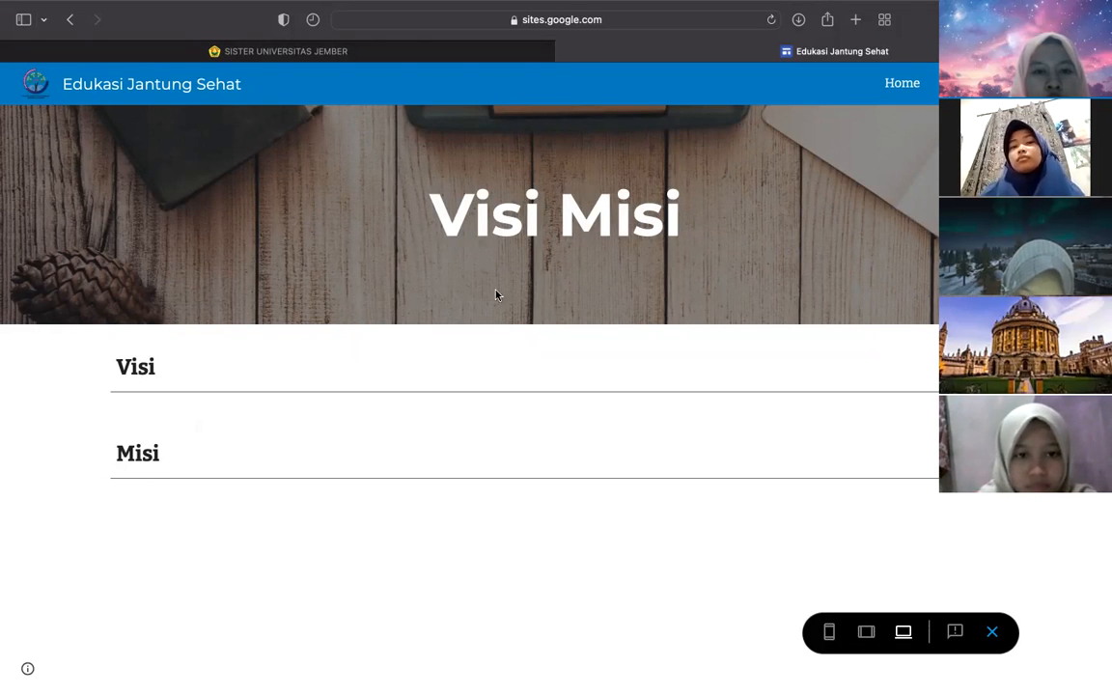
- Switch the preview to phone size and expand then collapse Visi and Misi
left_click(828, 631)
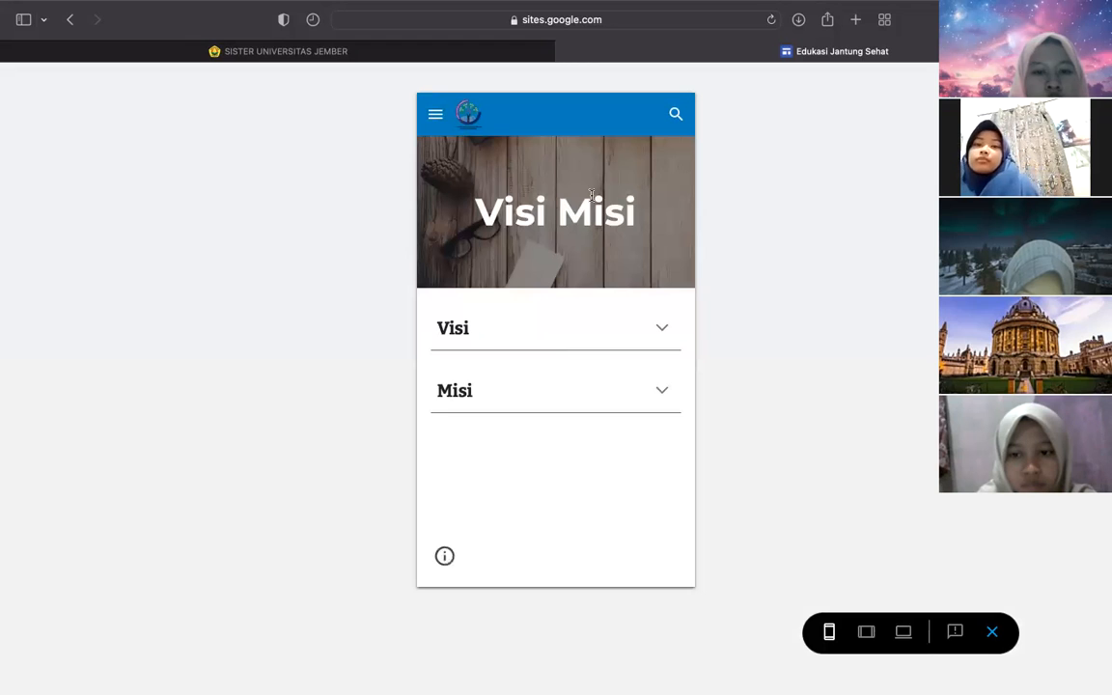
left_click(511, 329)
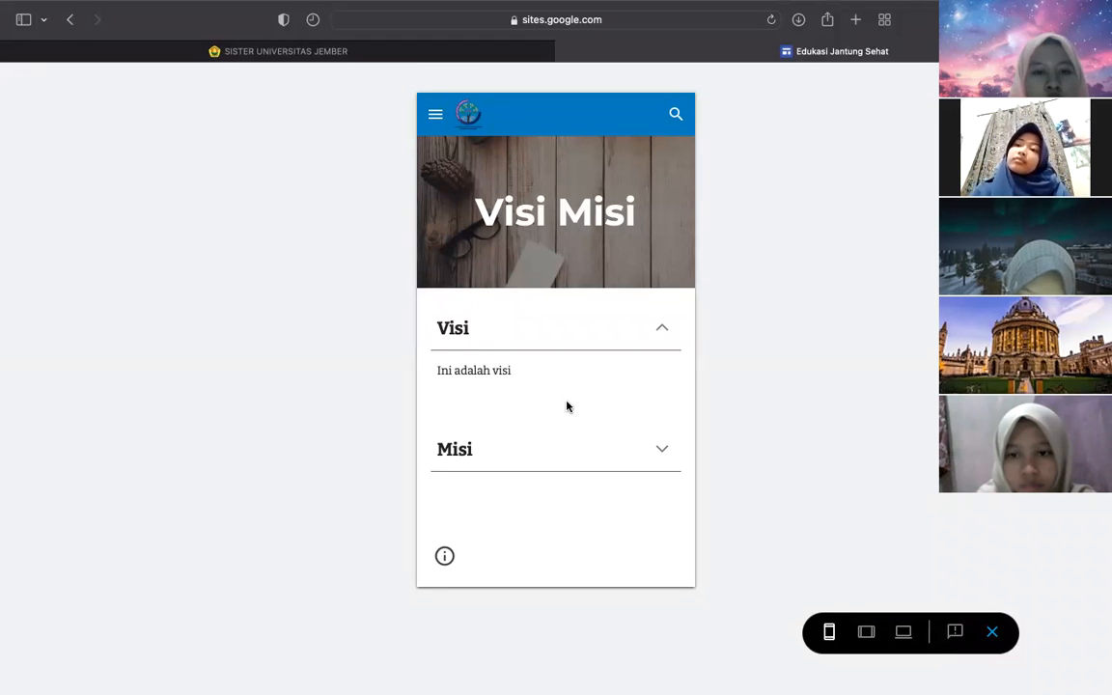
left_click(461, 329)
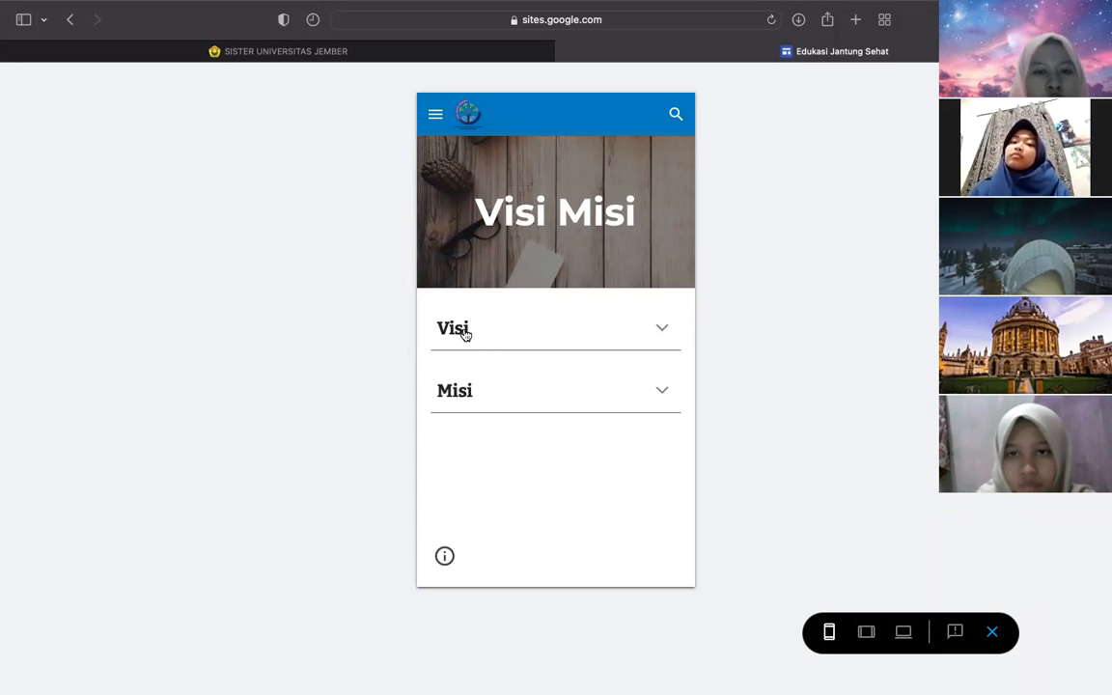
left_click(463, 386)
scroll(478, 434, "down", 1)
scroll(476, 436, "down", 10)
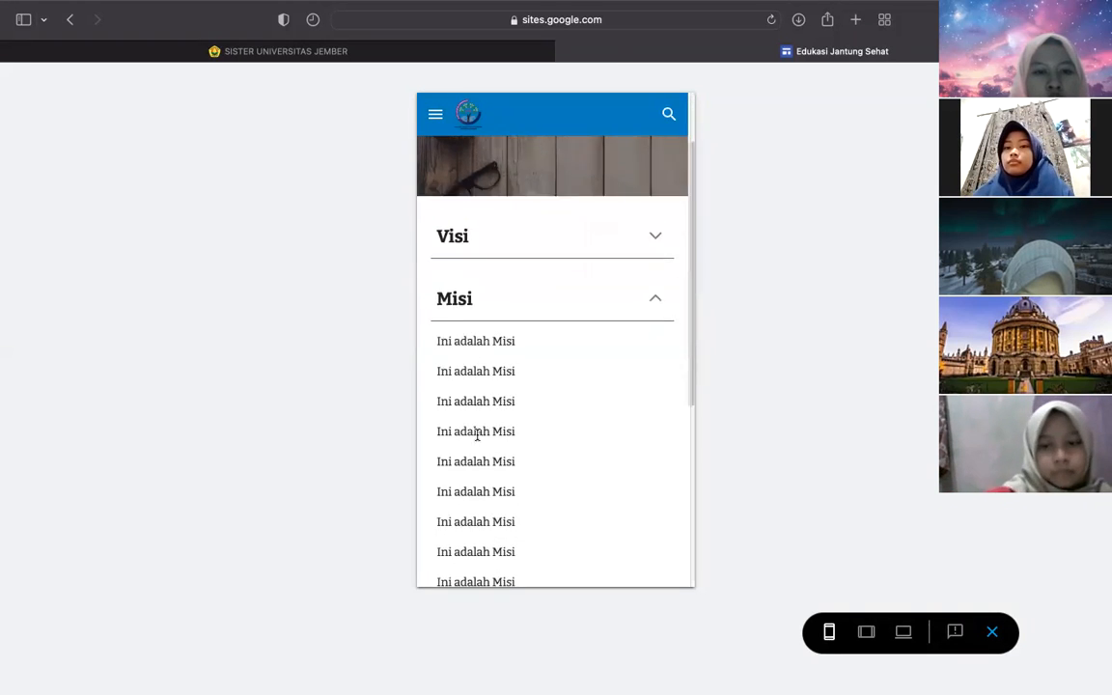
scroll(479, 440, "up", 10)
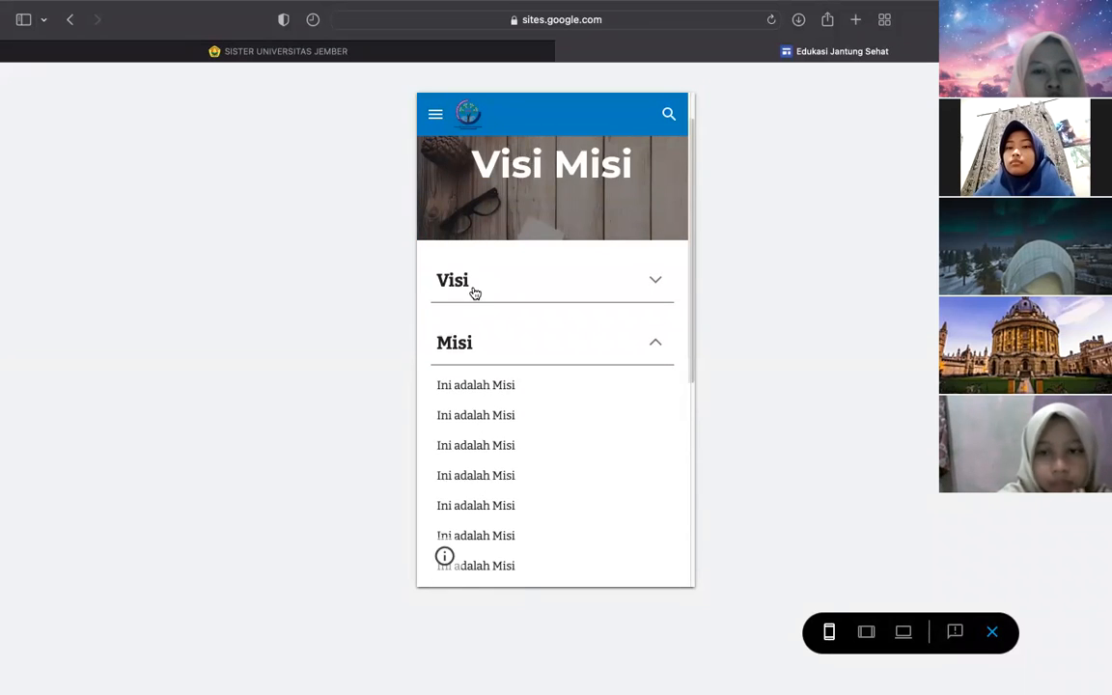
left_click(460, 342)
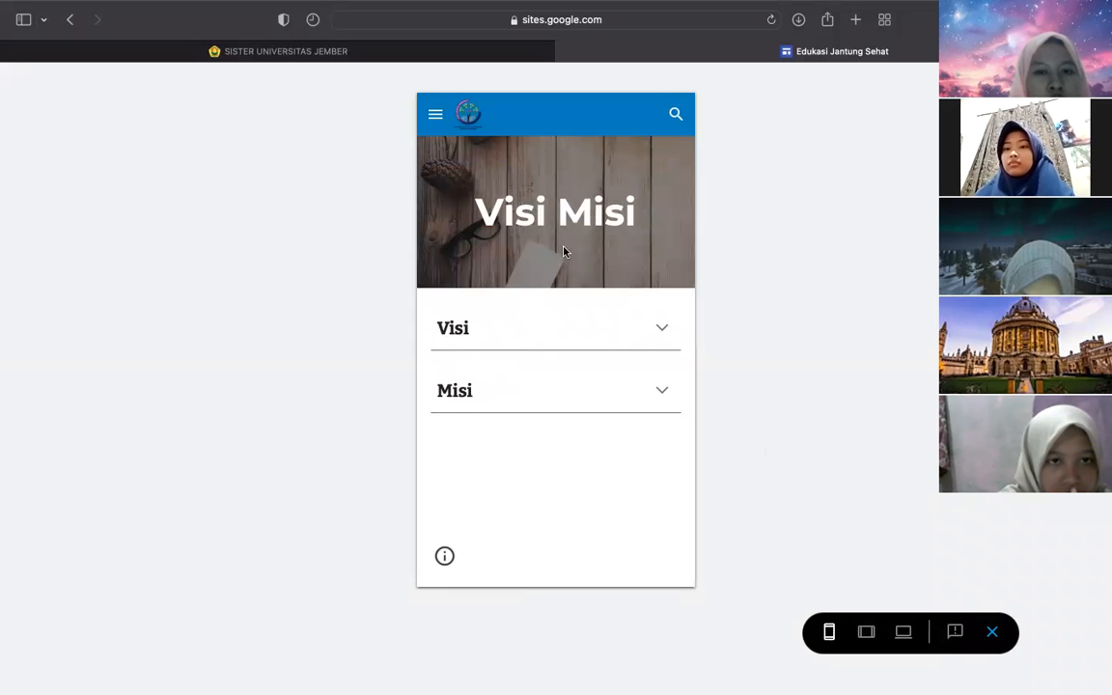
- Toggle the Visi and Misi groups once more, then exit the preview
left_click(446, 325)
left_click(450, 332)
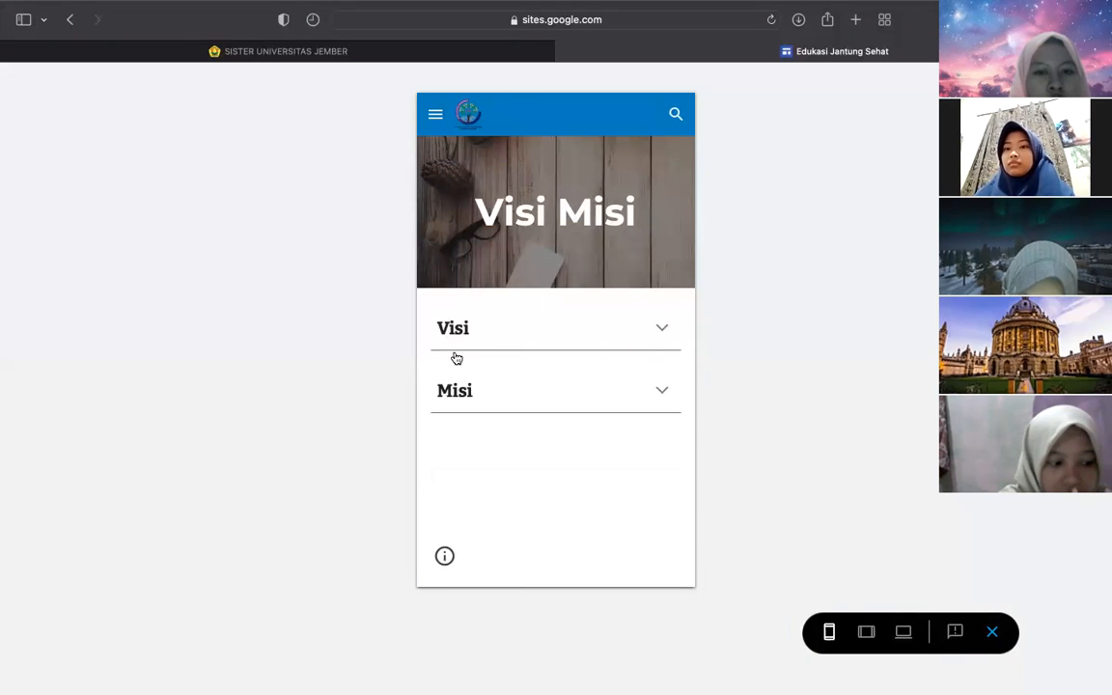
left_click(451, 385)
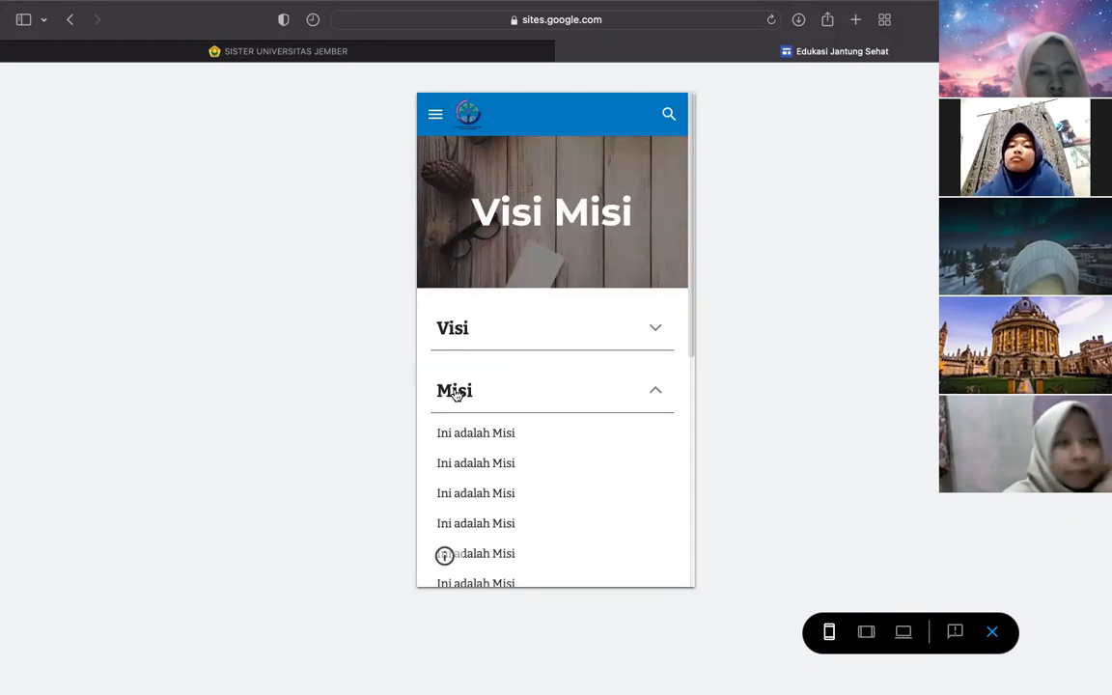
left_click(455, 386)
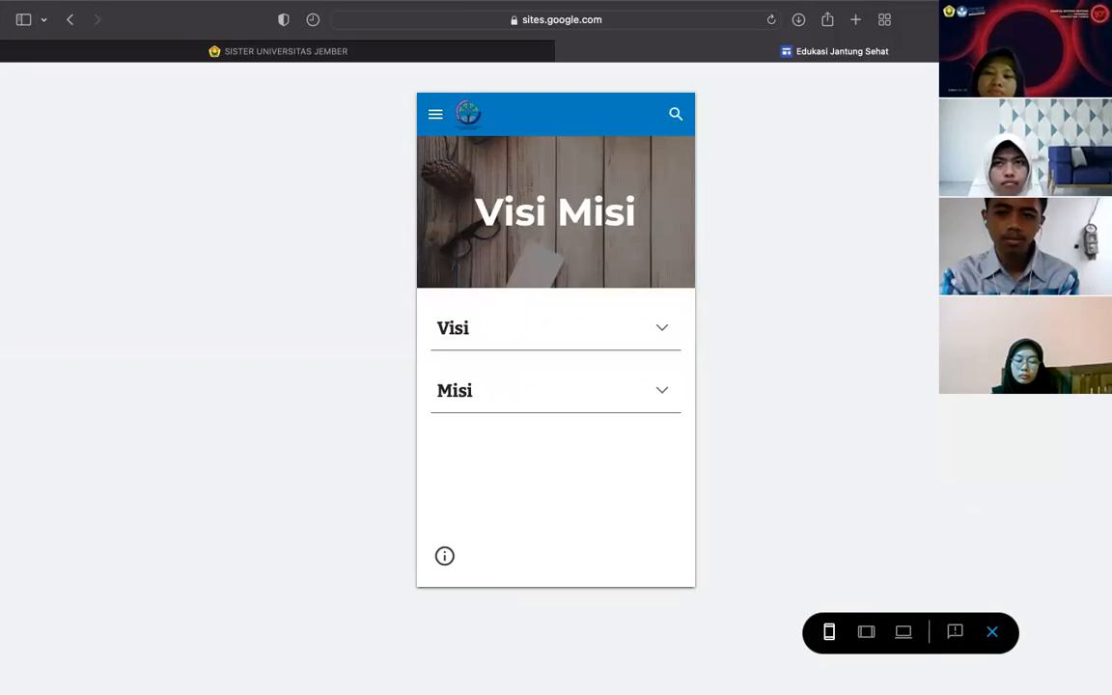
left_click(992, 632)
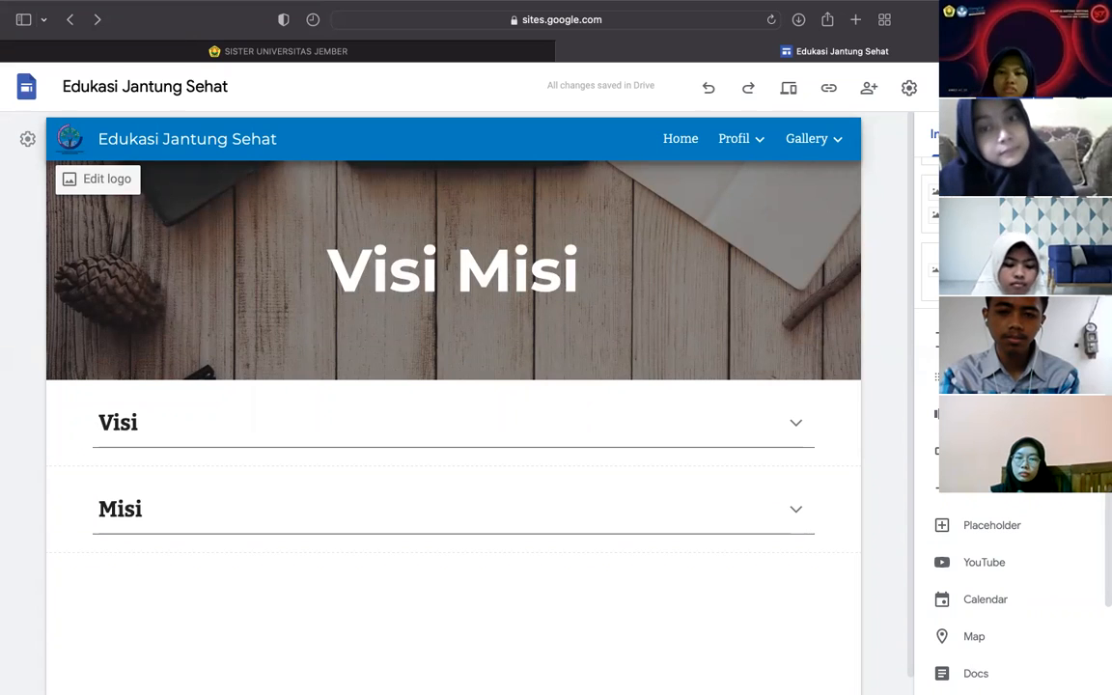
- Insert a table of contents under the header, delete it, and undo the deletion
left_click(999, 377)
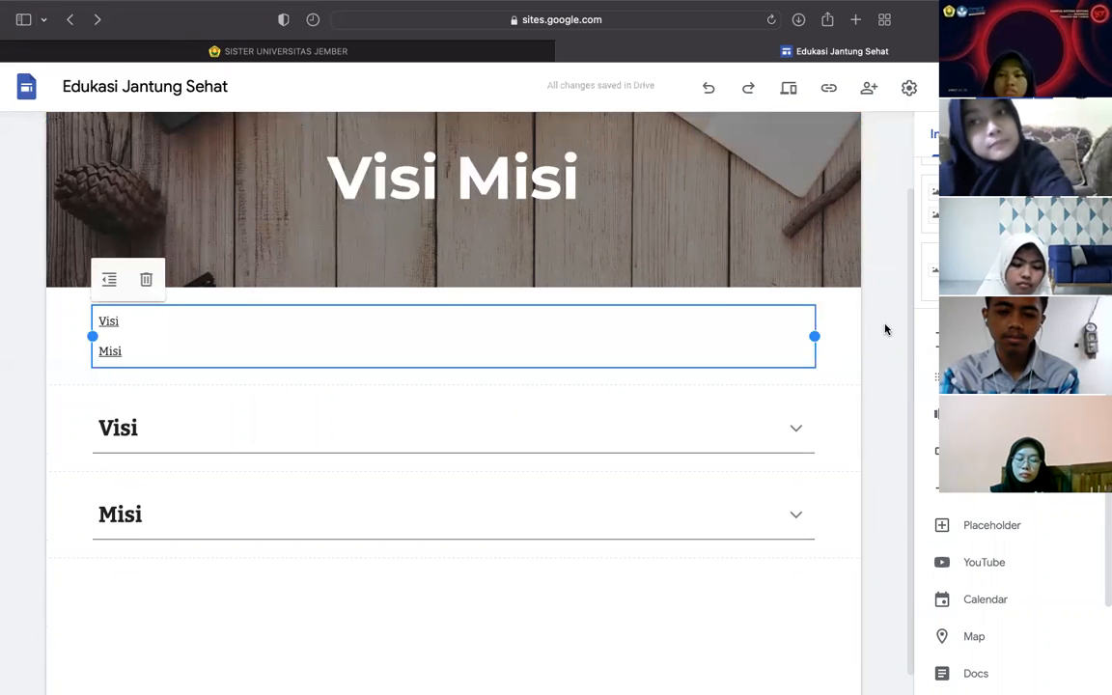
left_click(145, 279)
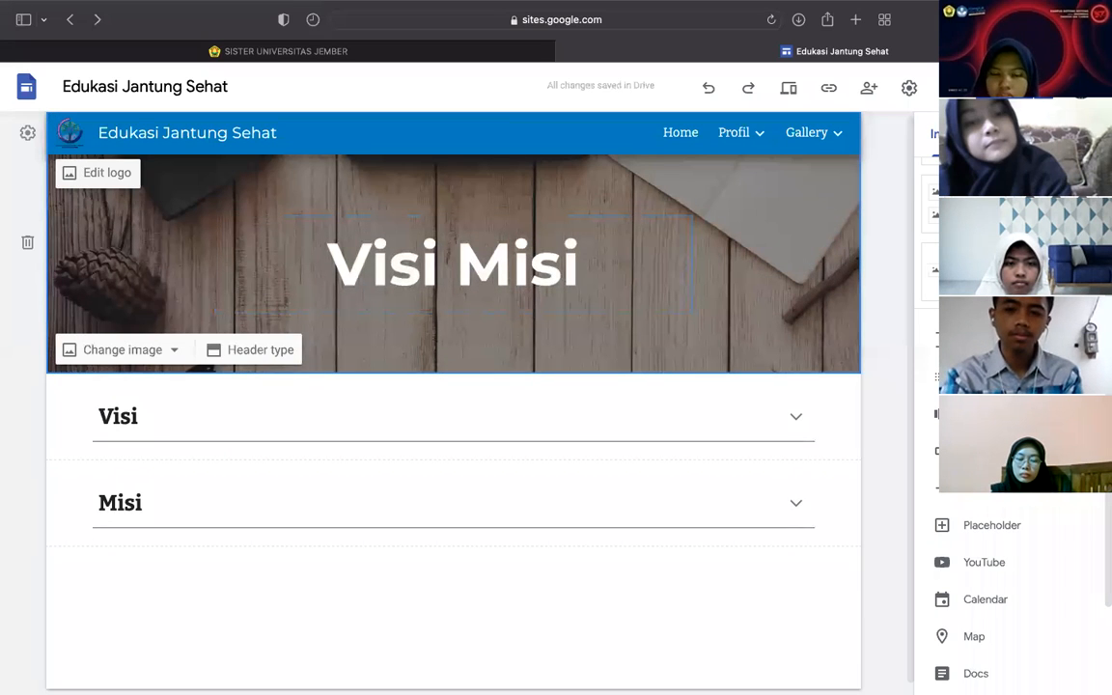
key("super+z")
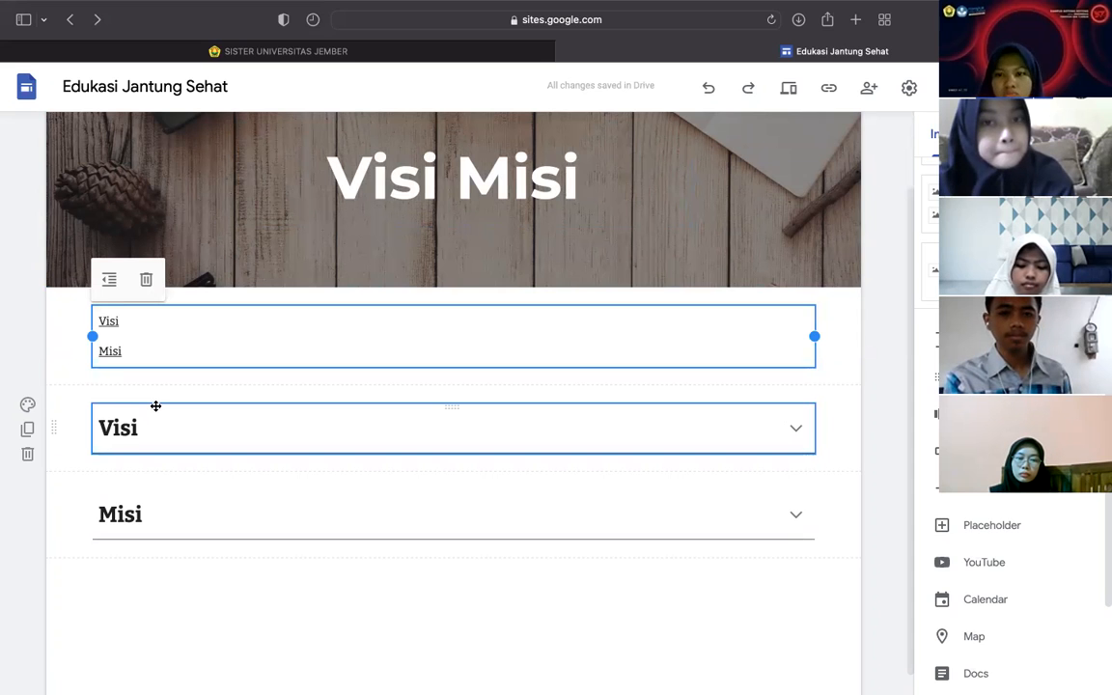
- Delete the Visi and Misi link-list block sitting below the header
scroll(386, 457, "down", 1)
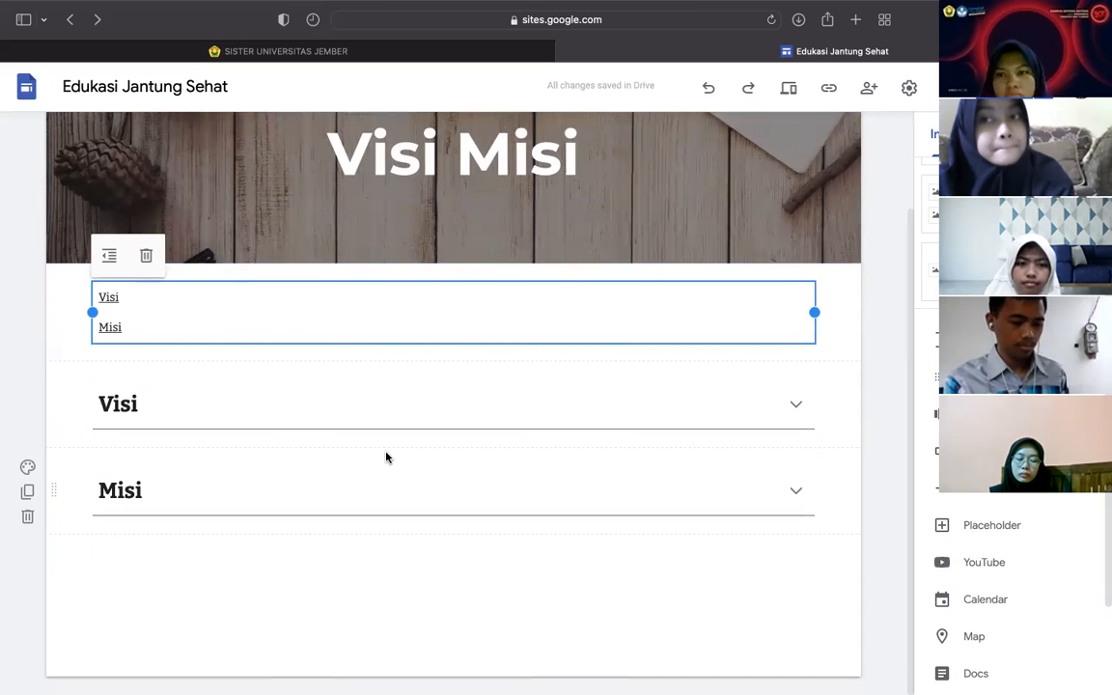
mouse_move(106, 296)
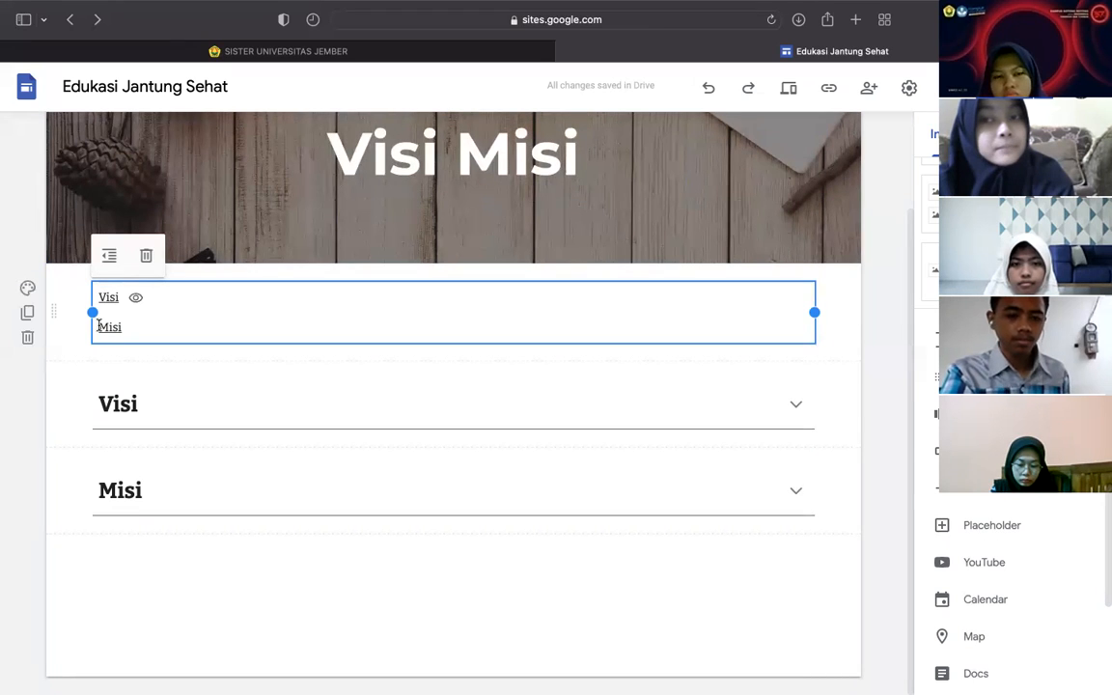
mouse_move(108, 329)
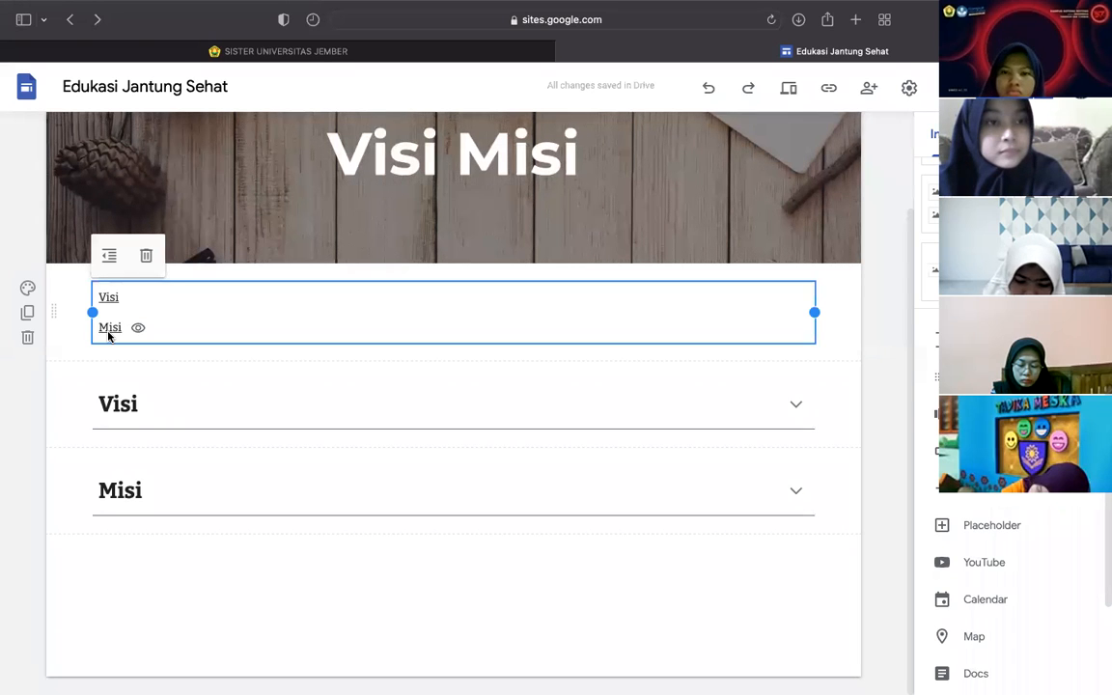
left_click(146, 255)
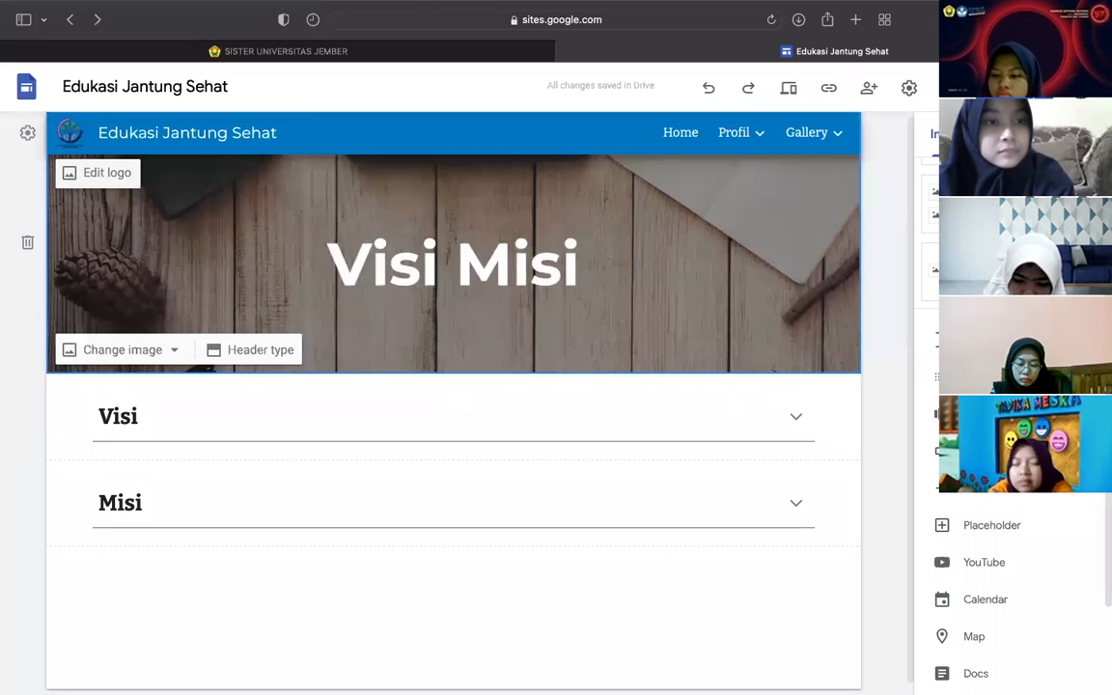
scroll(1011, 588, "down", 1)
scroll(1011, 588, "down", 2)
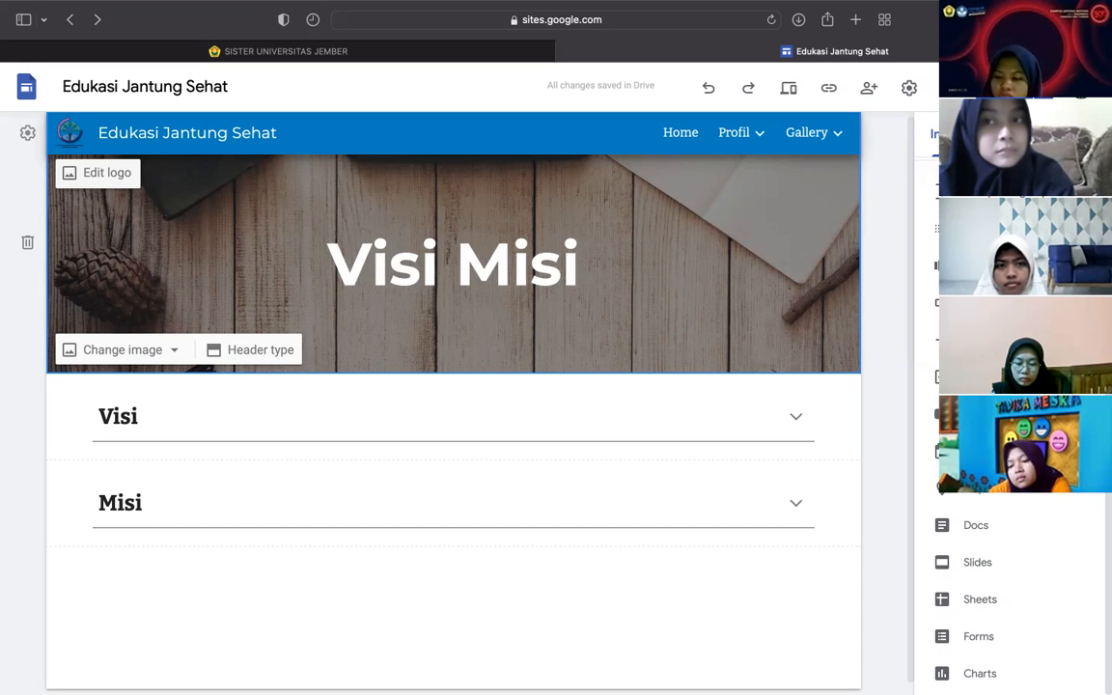
- Insert a table of contents above the groups, cancelling the accidental carousel and button dialogs
left_click(1003, 192)
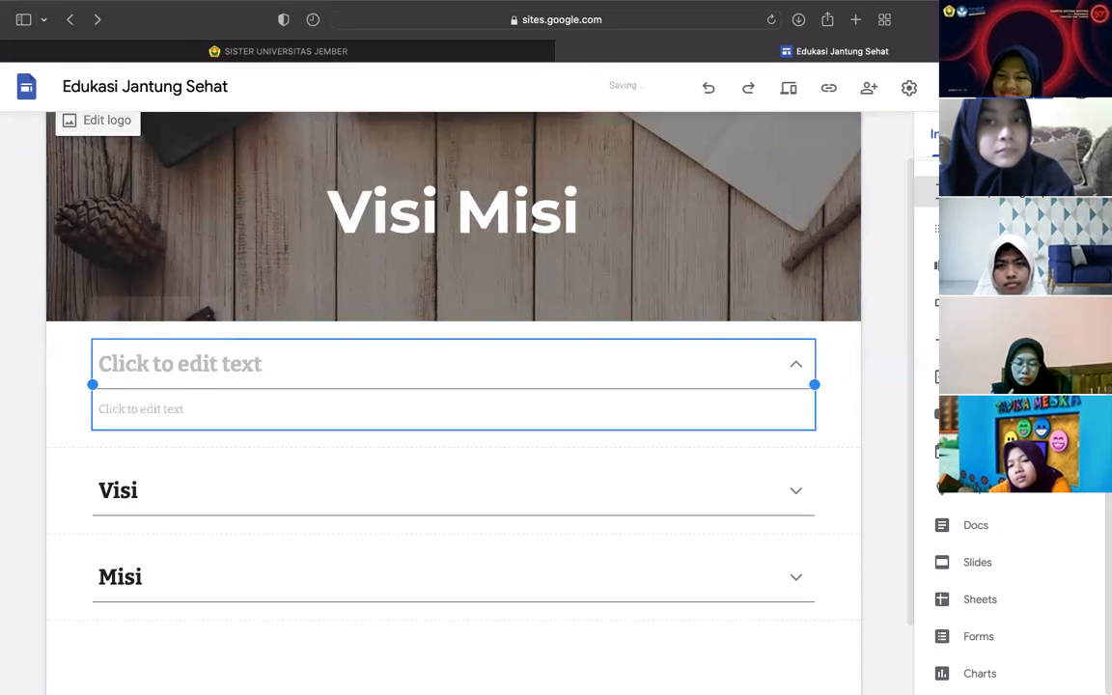
left_click(1004, 229)
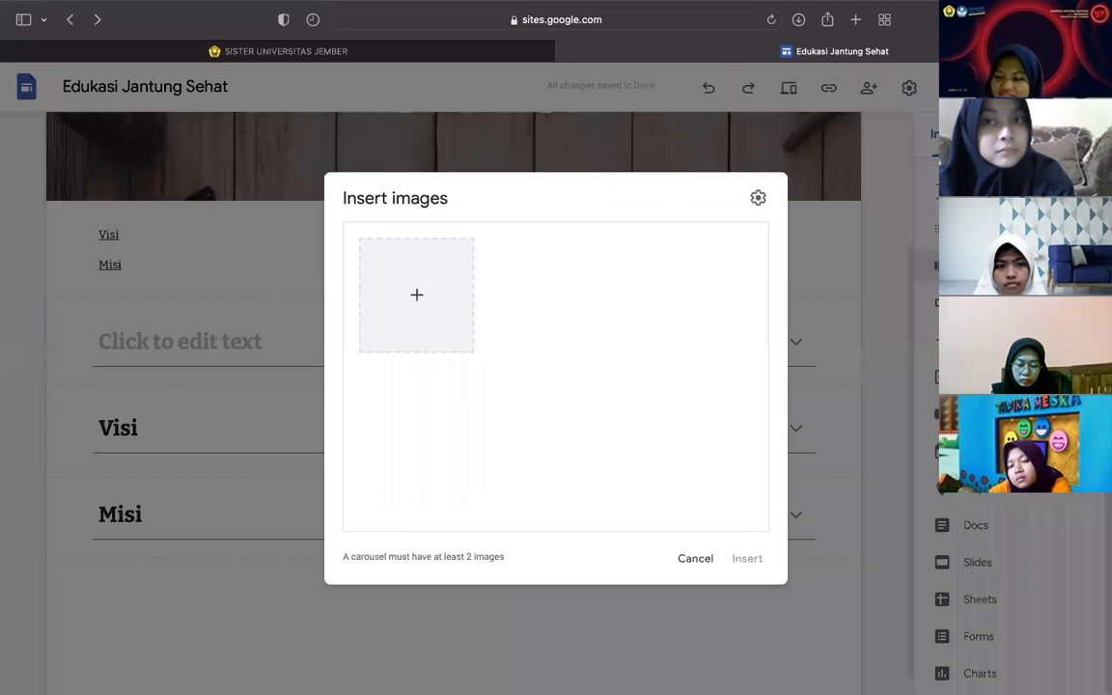
left_click(1003, 266)
left_click(695, 559)
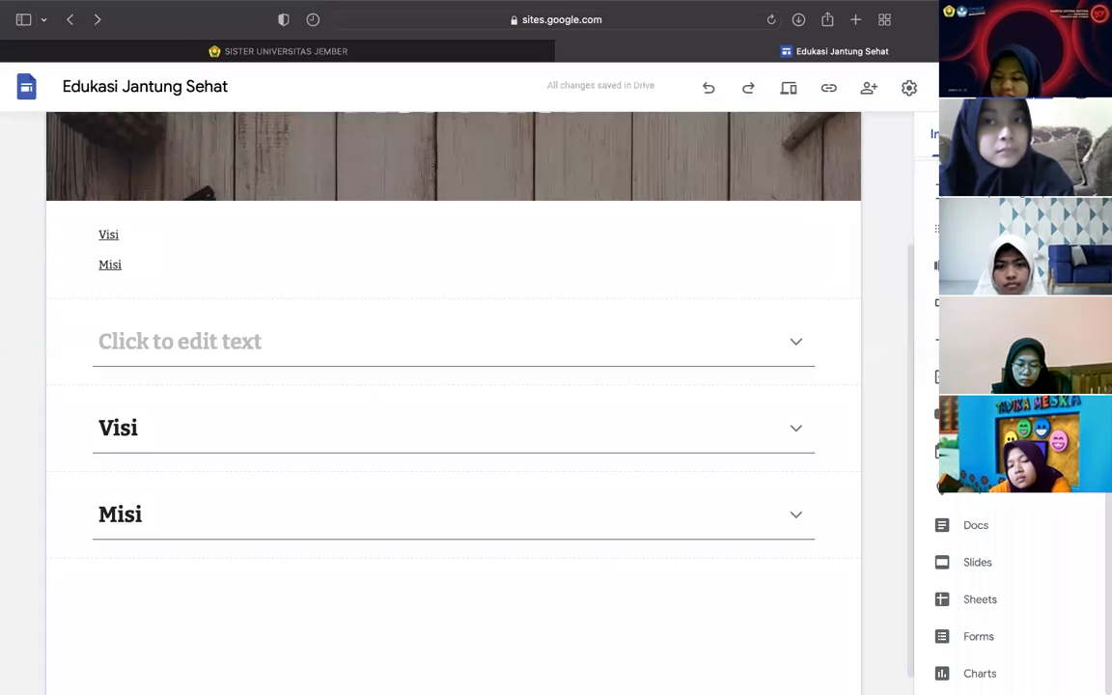
left_click(924, 385)
left_click(644, 463)
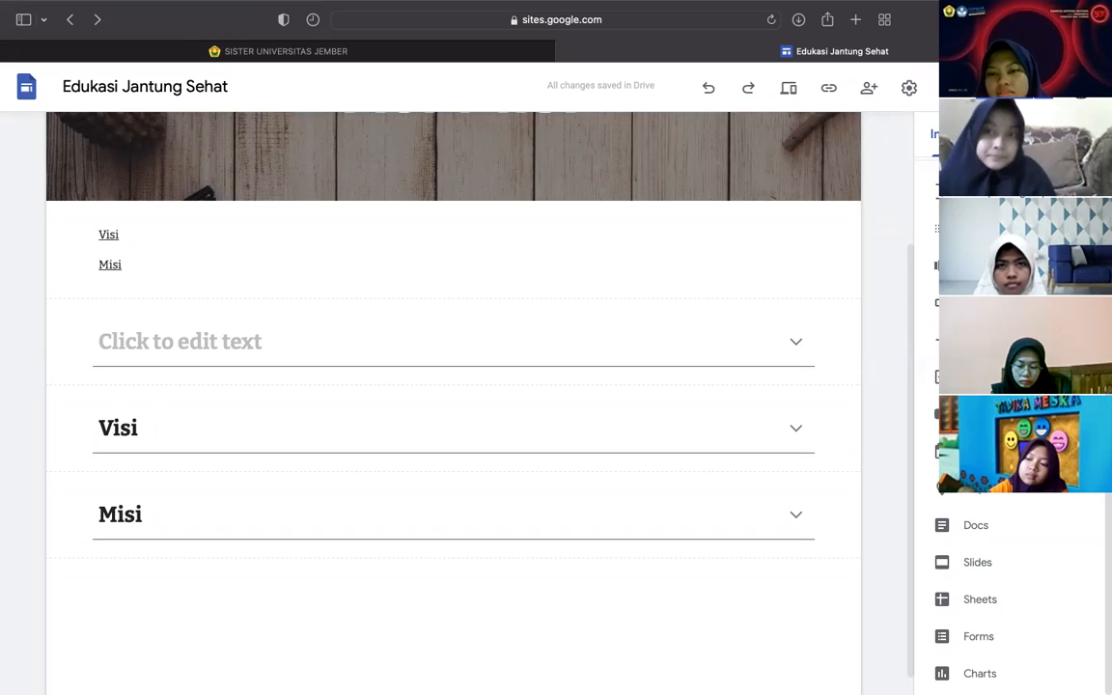
- Remove the stray empty collapsible group section
left_click(682, 344)
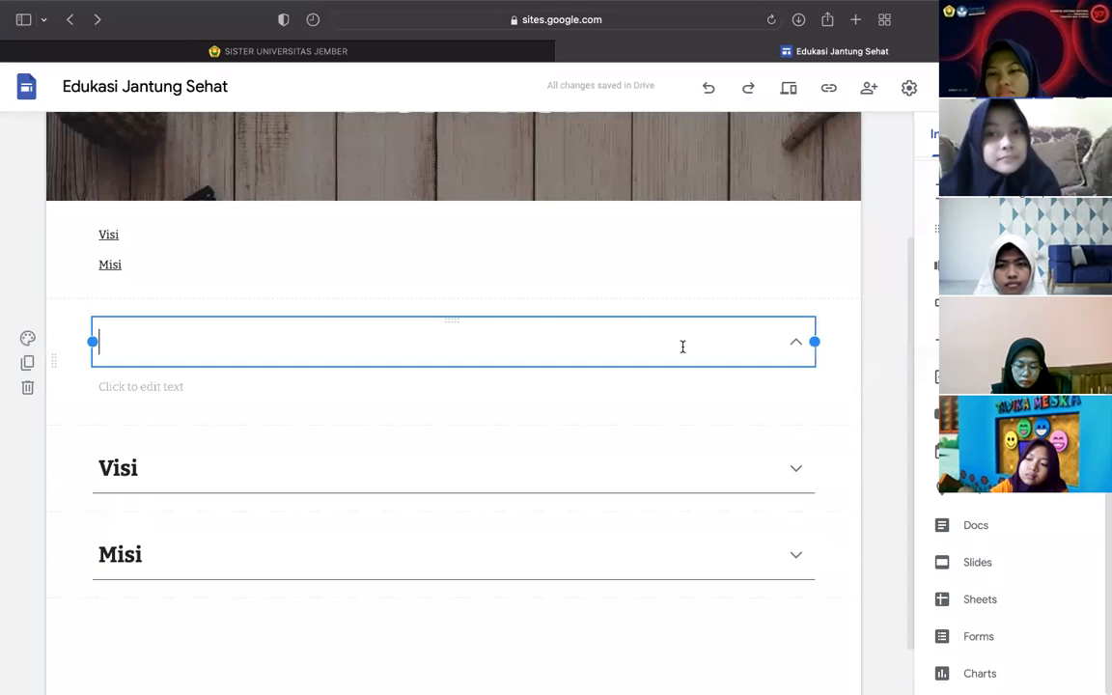
left_click(579, 292)
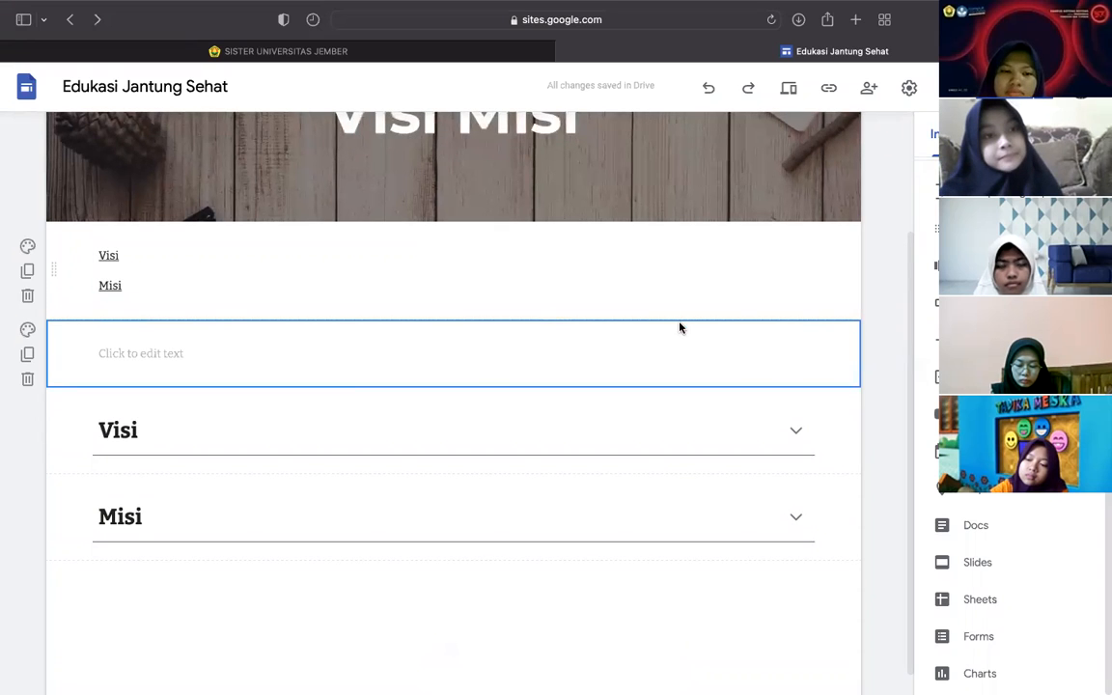
left_click(27, 378)
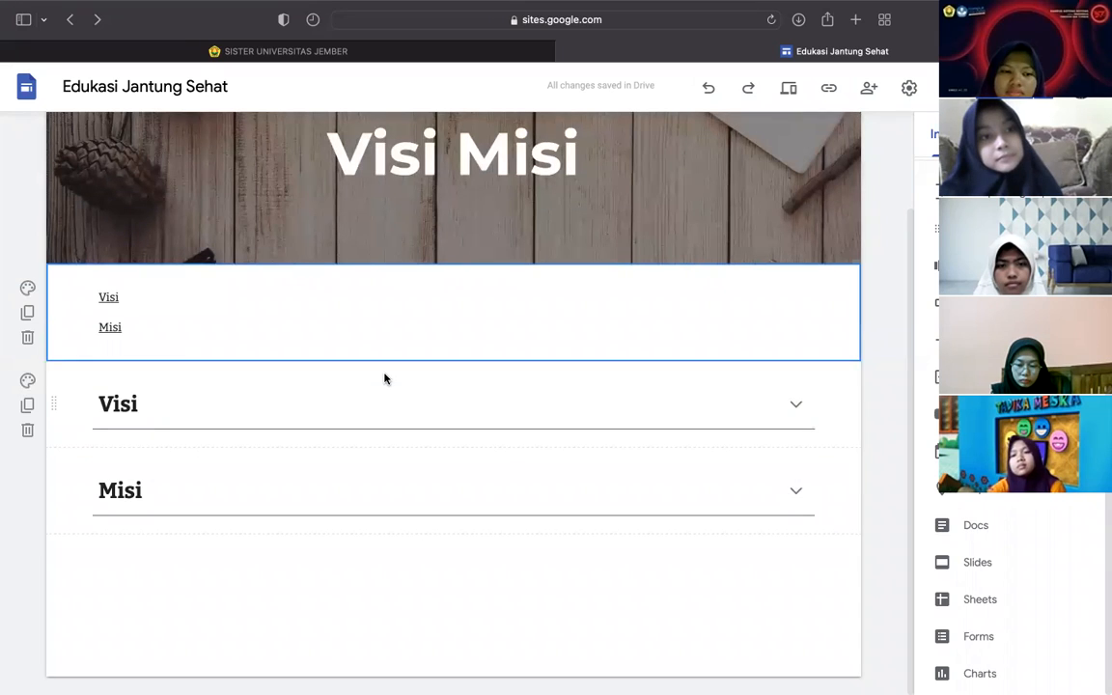
- Delete the section holding the Visi/Misi table of contents
scroll(926, 434, "up", 5)
scroll(1013, 579, "down", 1)
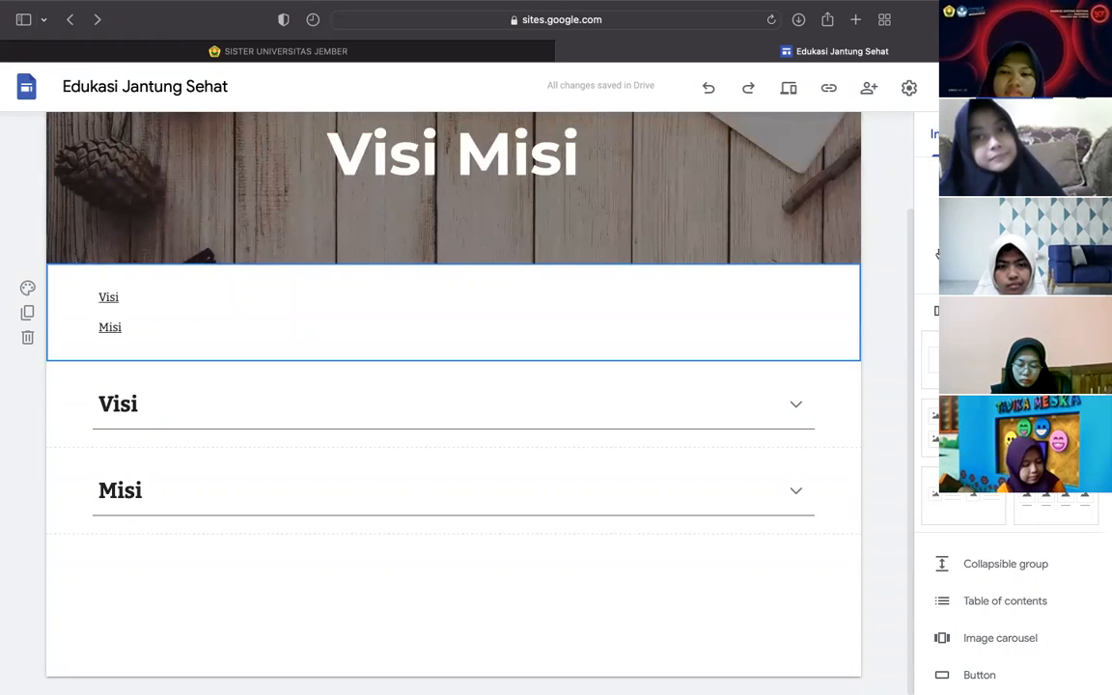
scroll(1013, 579, "down", 1)
scroll(1102, 503, "down", 8)
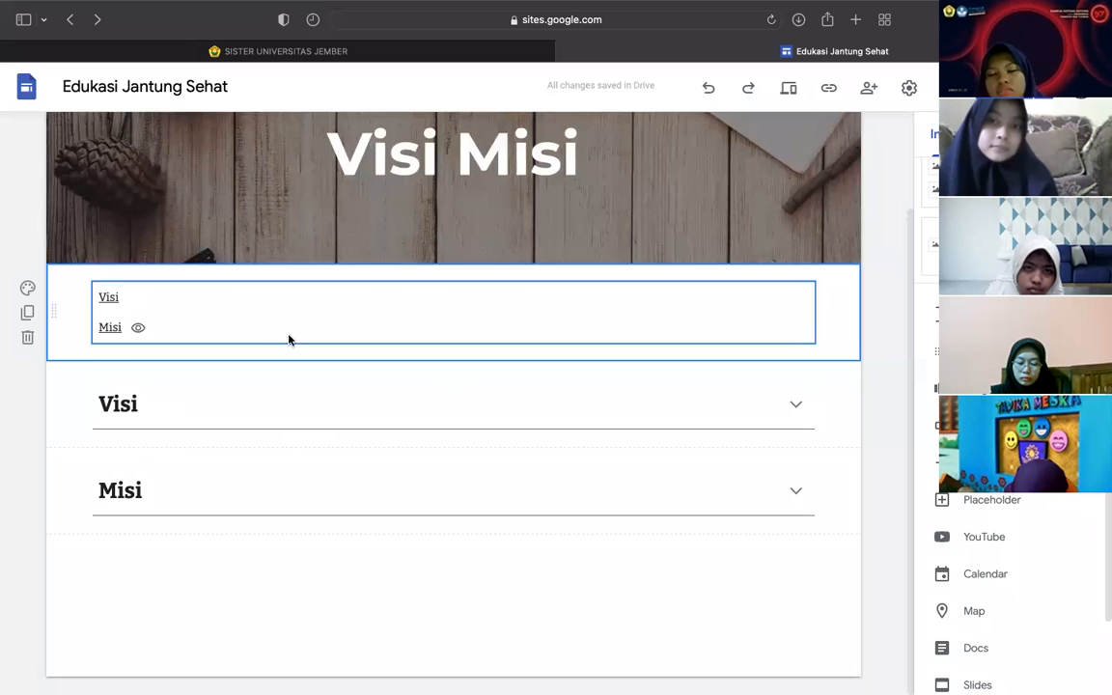
left_click(26, 337)
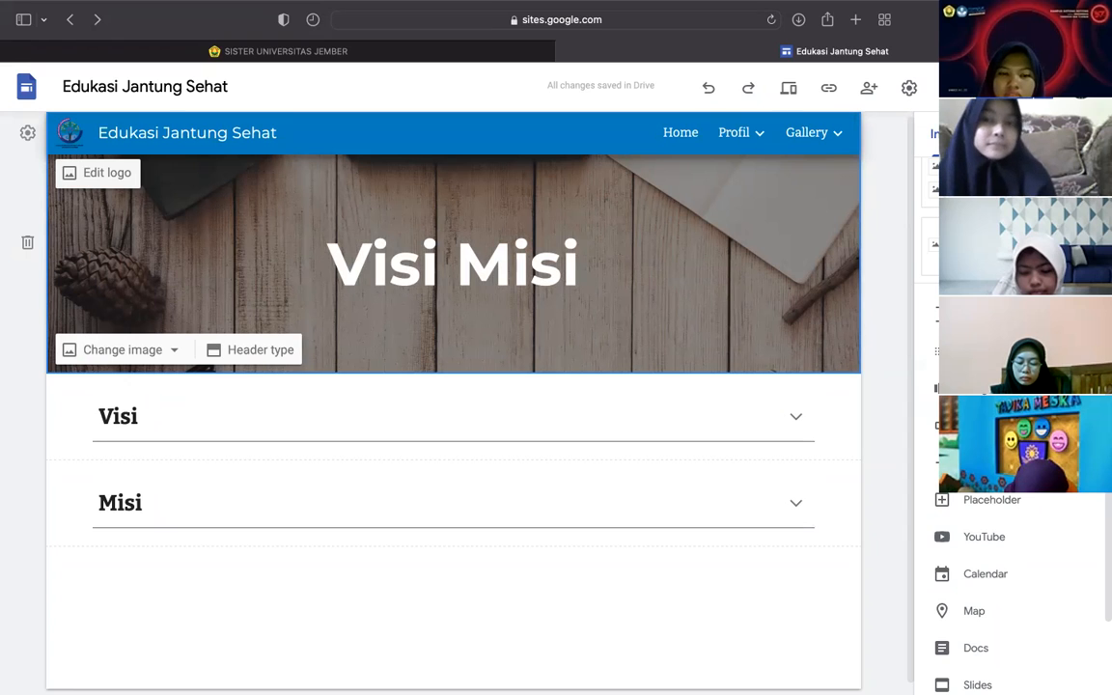
scroll(927, 502, "down", 1)
scroll(772, 521, "down", 1)
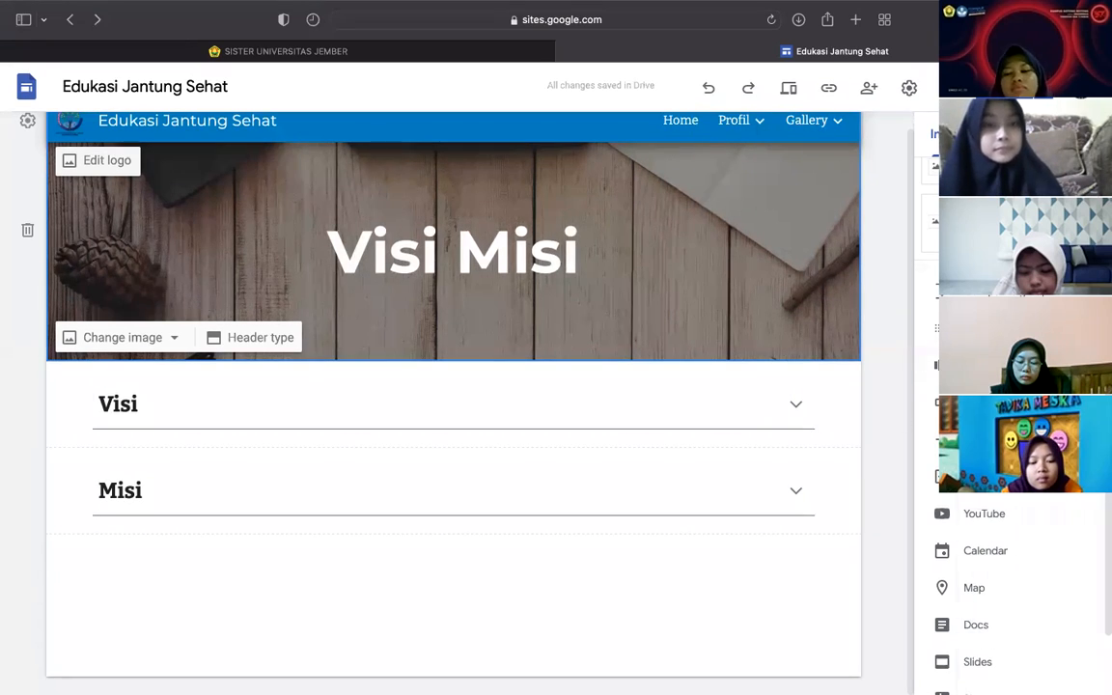
- Start an image carousel with three Drive images: the comic, purple diklat and blue assessment banners
left_click(984, 364)
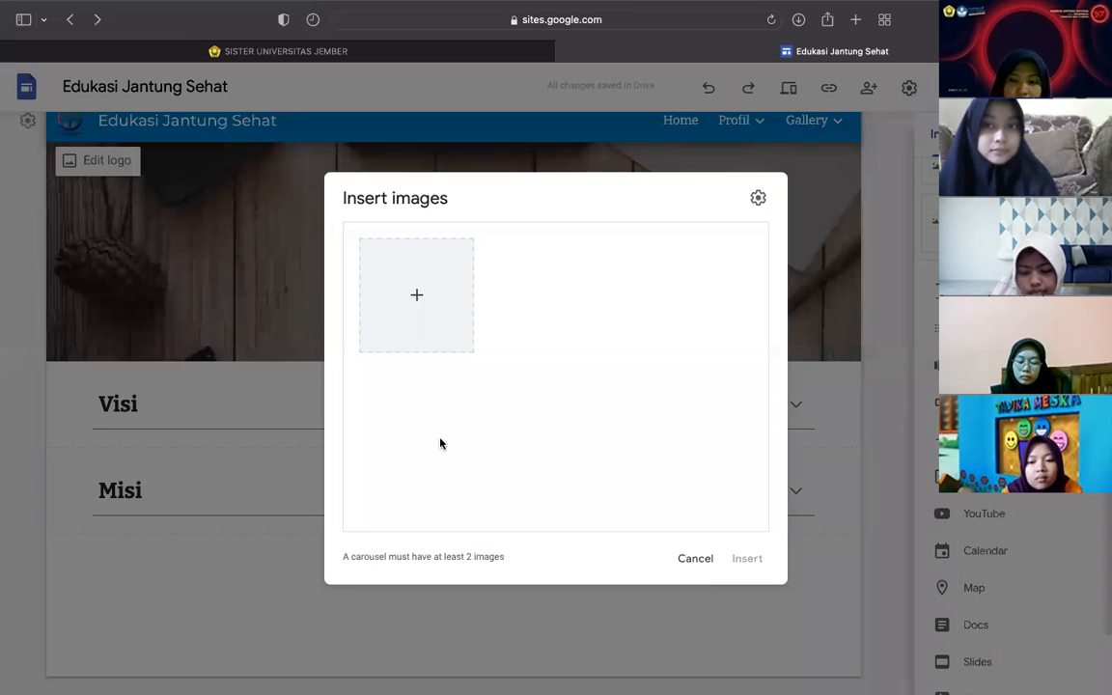
mouse_move(340, 556)
left_mouse_down()
mouse_move(495, 556)
mouse_move(327, 551)
mouse_move(351, 551)
left_mouse_up()
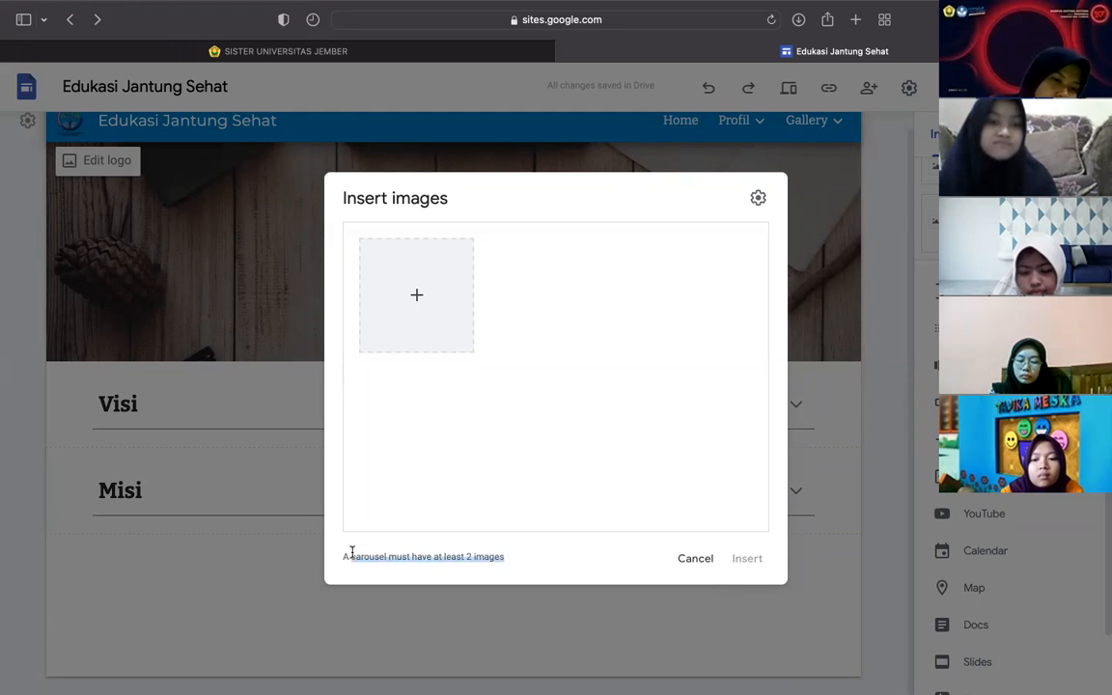
left_click(416, 294)
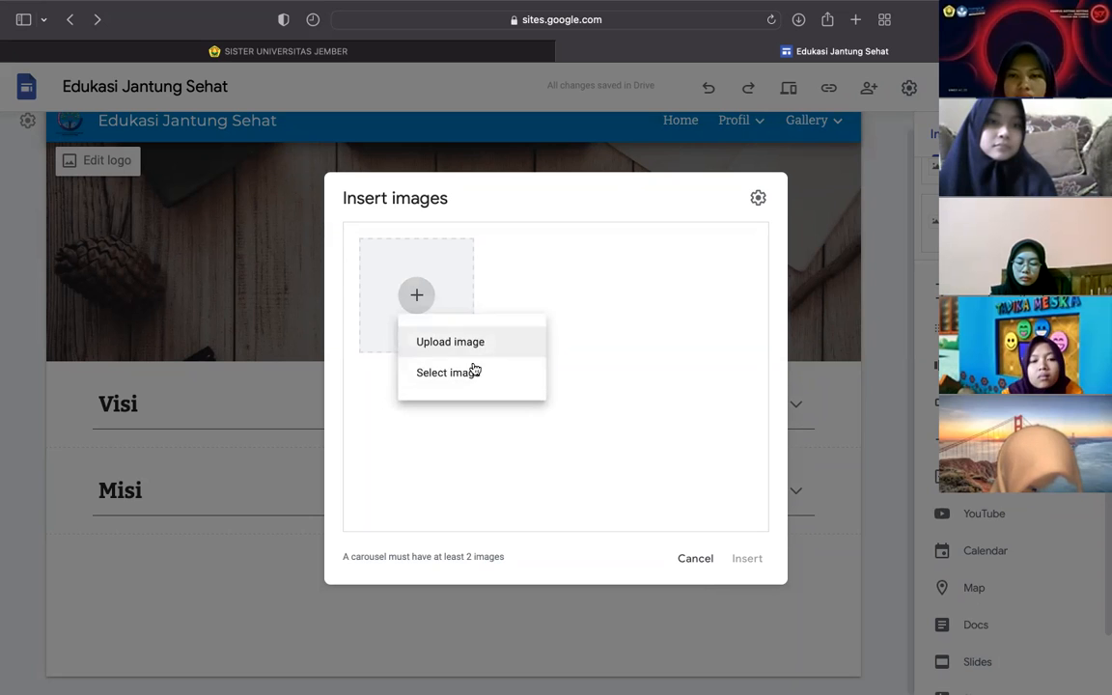
left_click(463, 379)
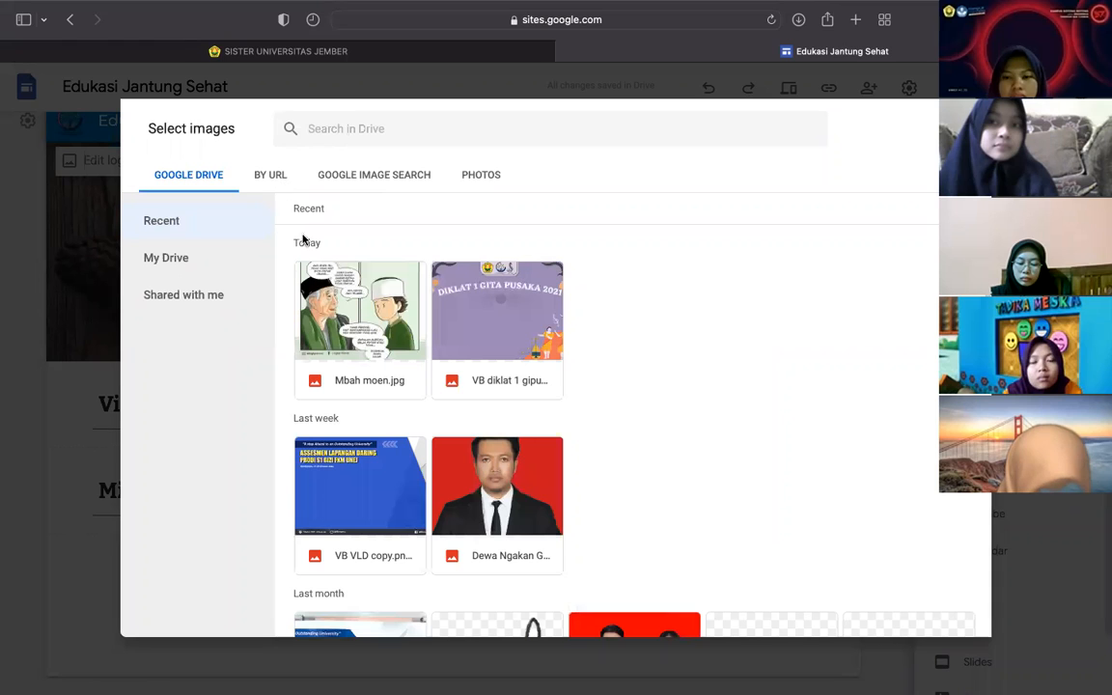
left_click(329, 307)
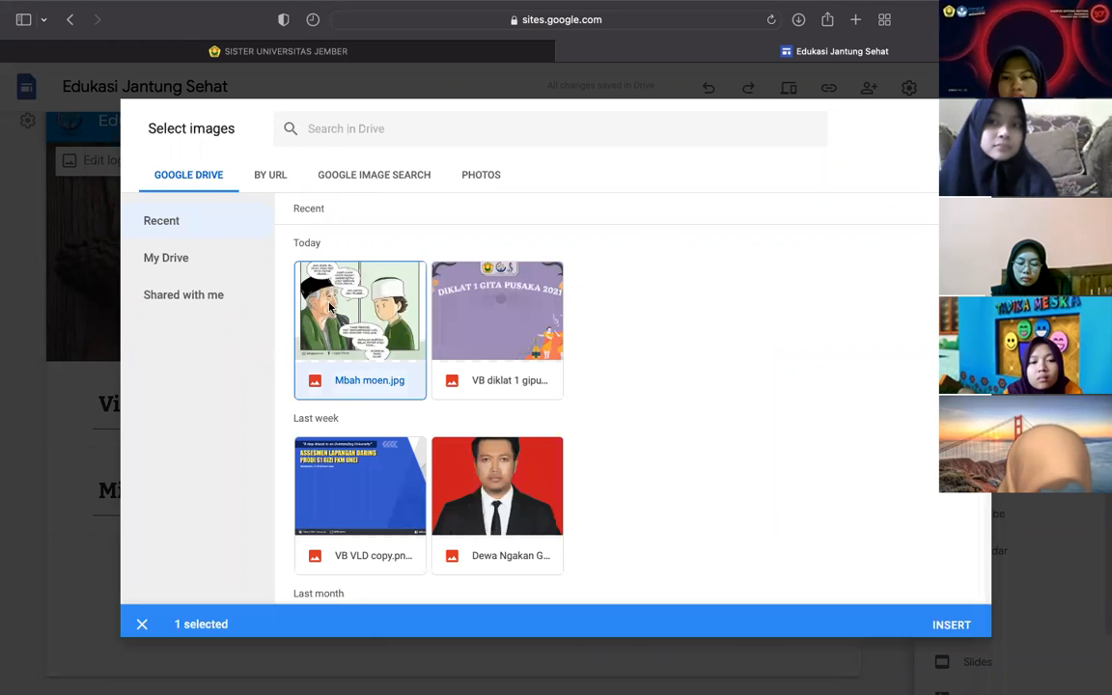
left_click(469, 331)
scroll(471, 328, "down", 2)
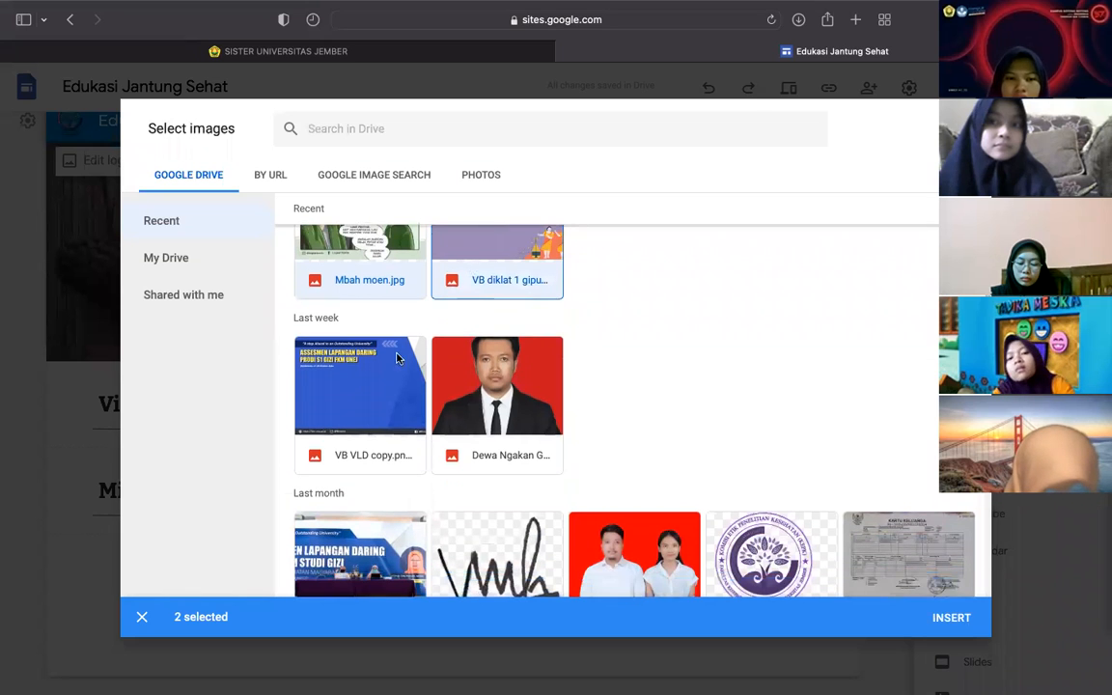
left_click(386, 360)
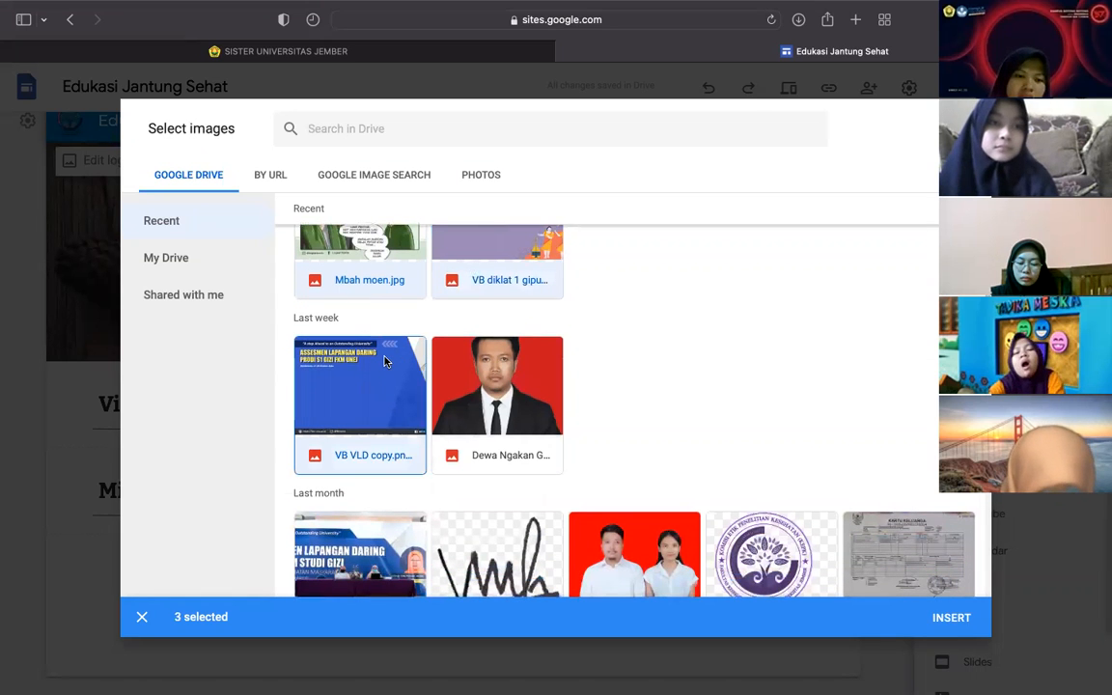
left_click(944, 619)
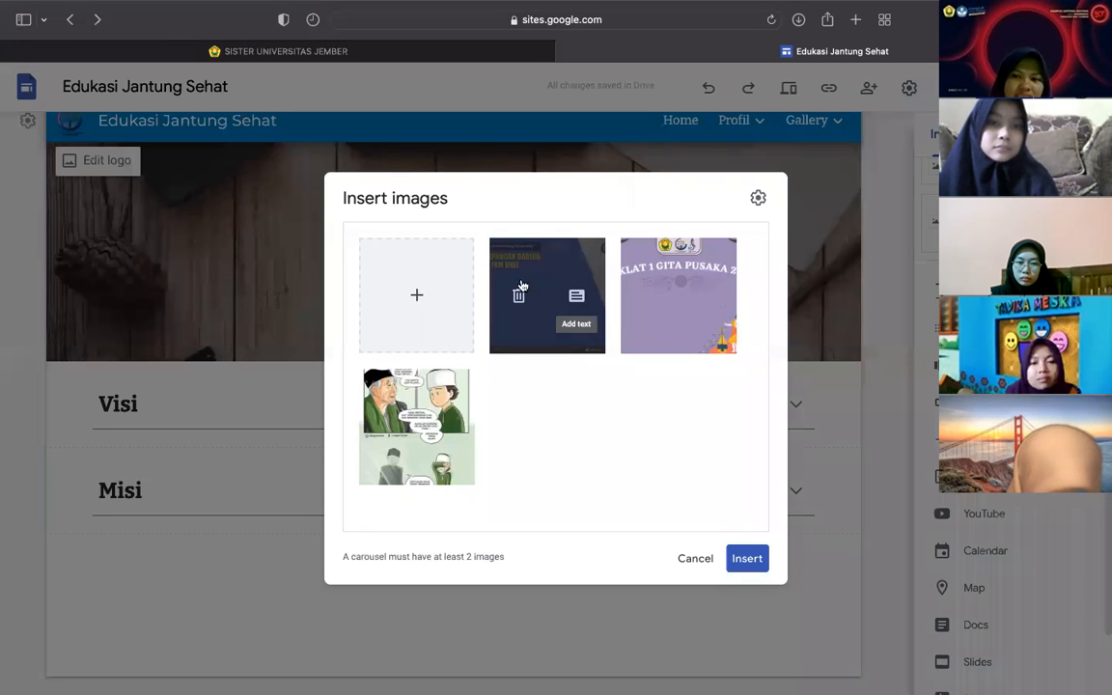
- Place the image carousel, stretch it across the full content width, and shorten its height
left_click(747, 558)
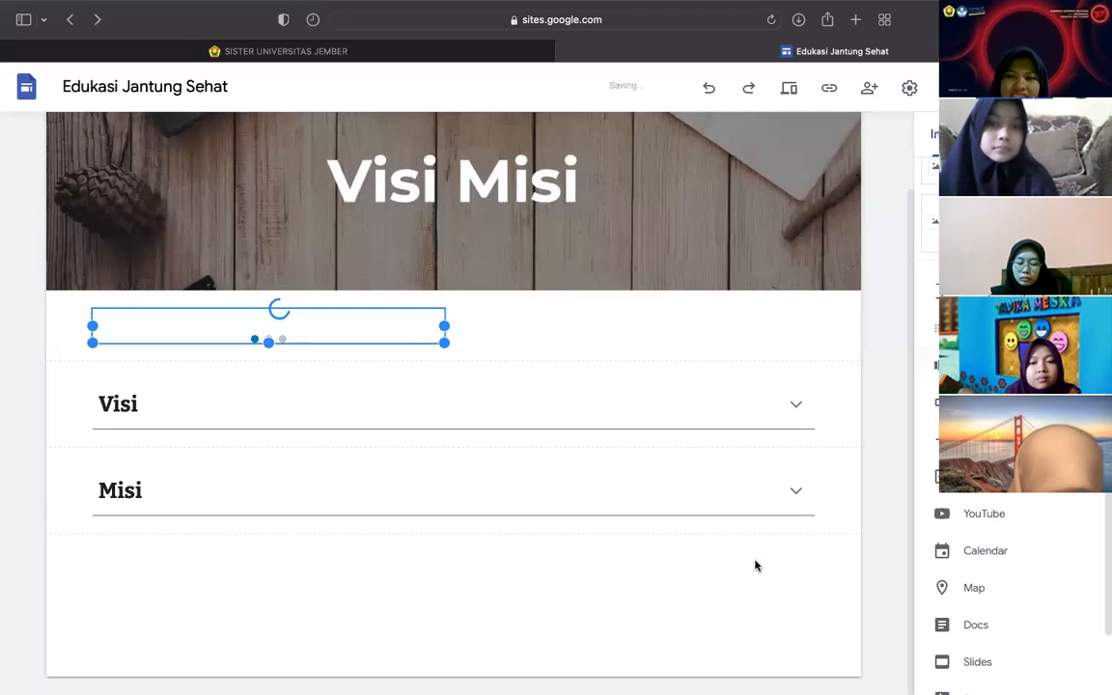
scroll(475, 389, "down", 2)
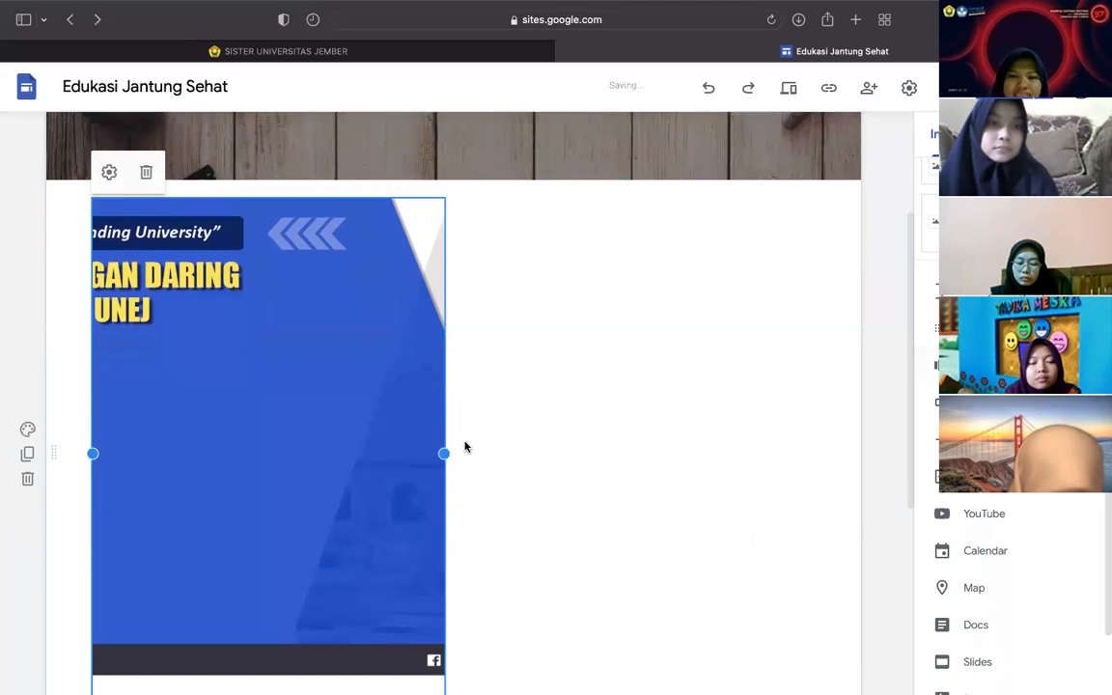
left_click_drag(446, 454, 880, 434)
left_click_drag(710, 370, 710, 365)
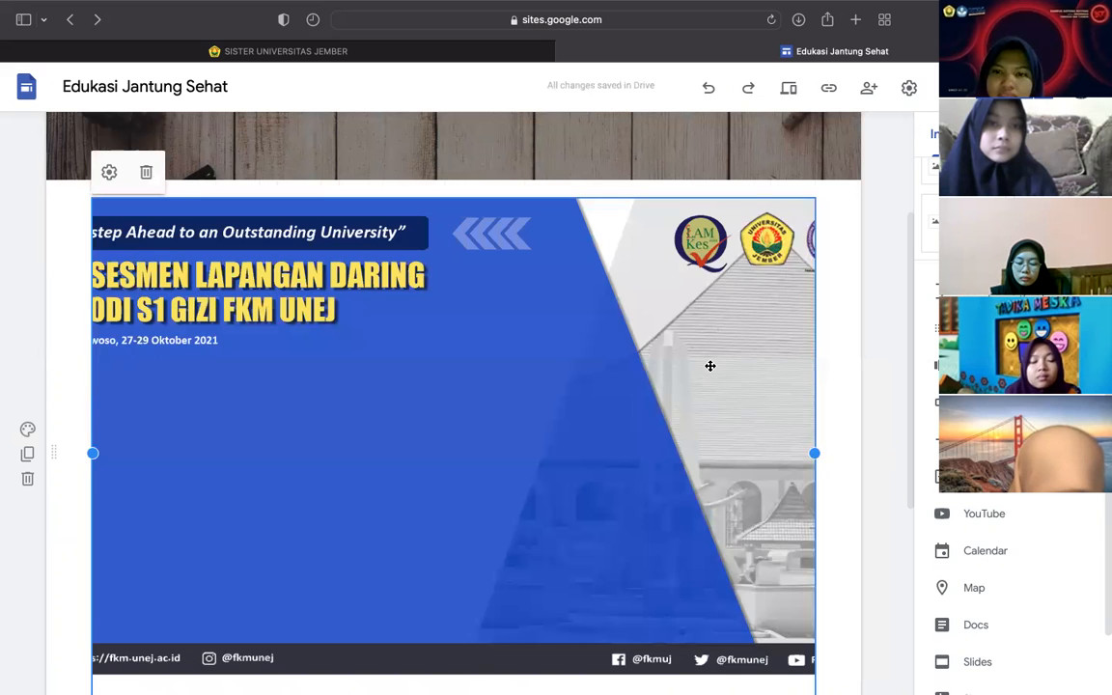
scroll(471, 557, "down", 2)
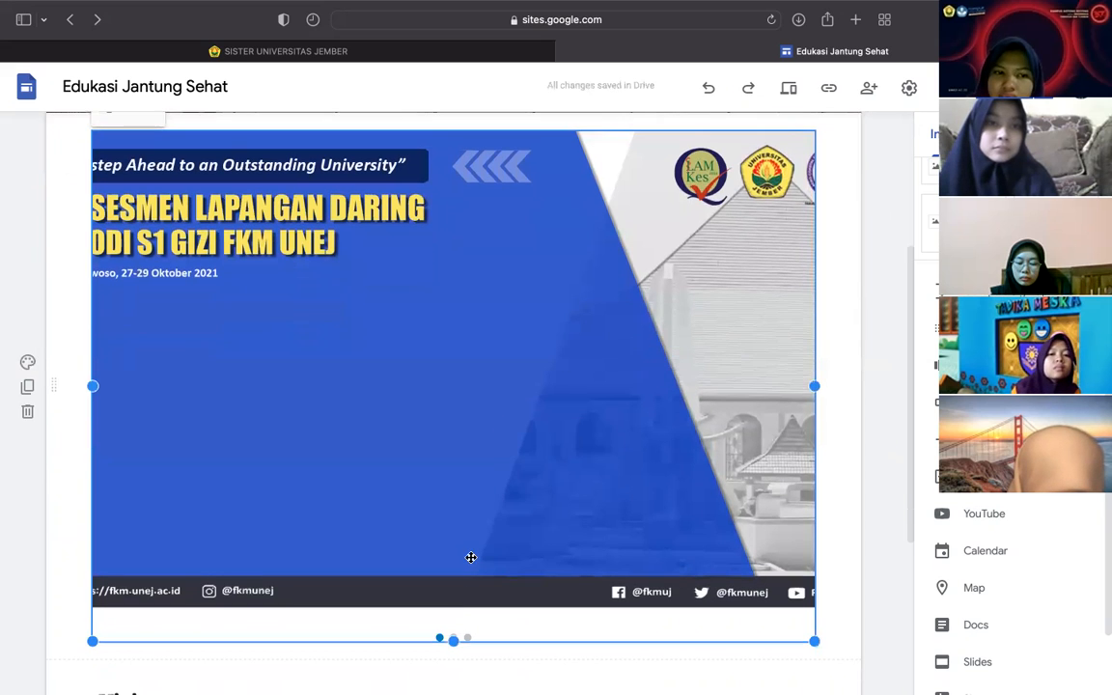
left_click_drag(454, 640, 439, 583)
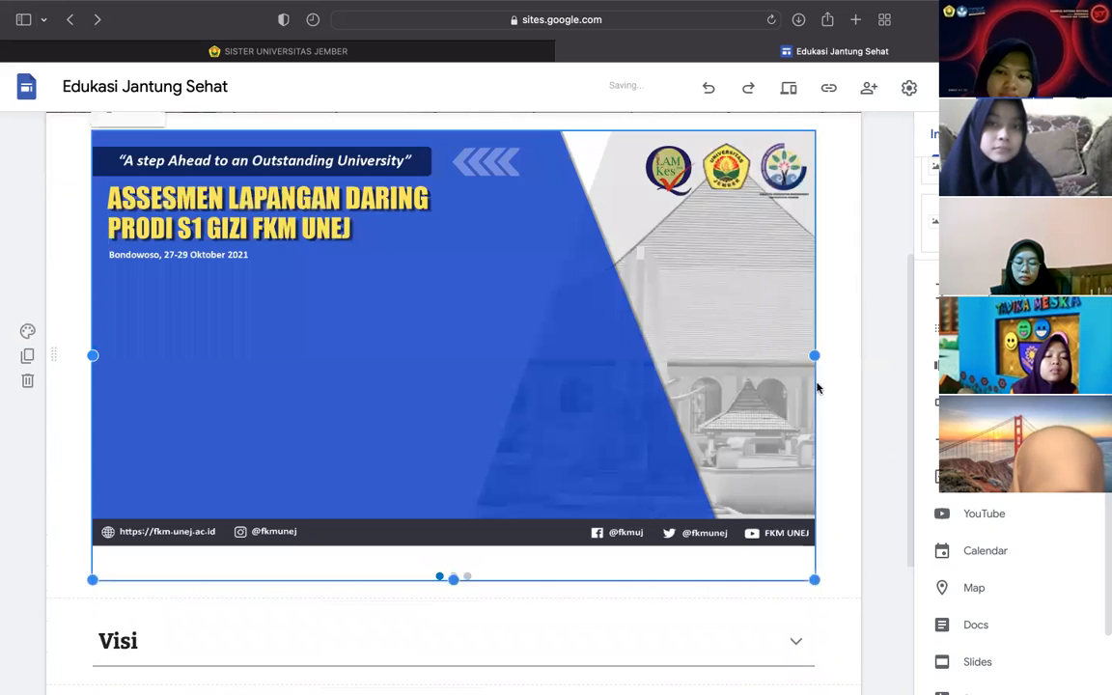
left_click(875, 351)
- Select the image carousel so its gear and trash toolbar appears
left_click(714, 270)
scroll(677, 256, "up", 2)
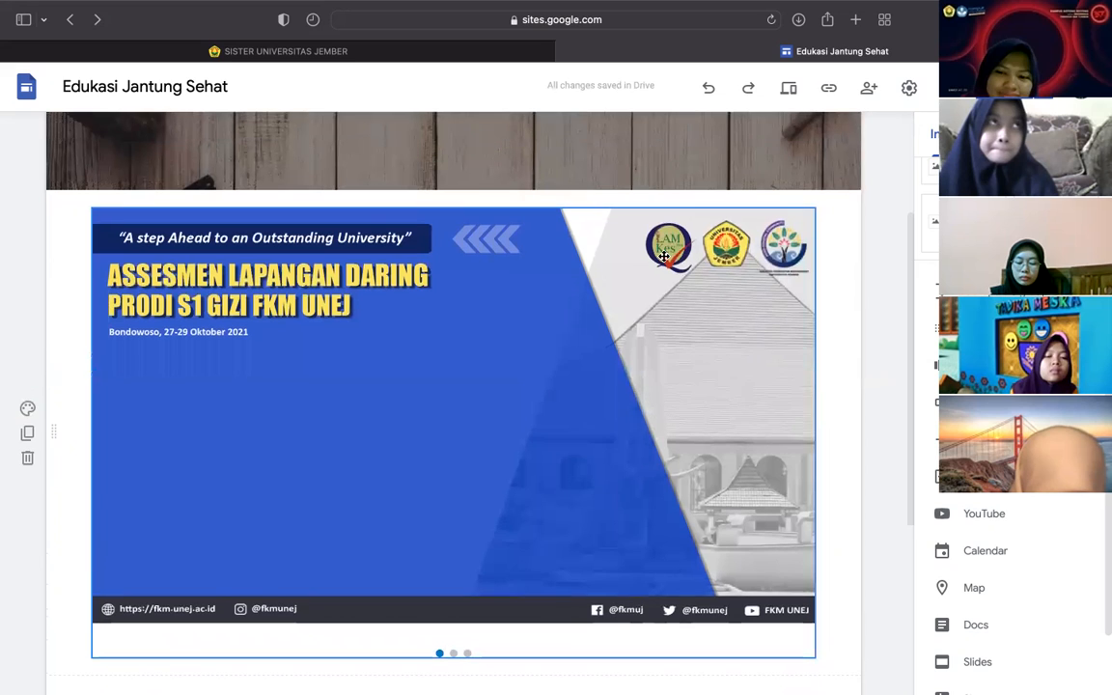
left_click(455, 321)
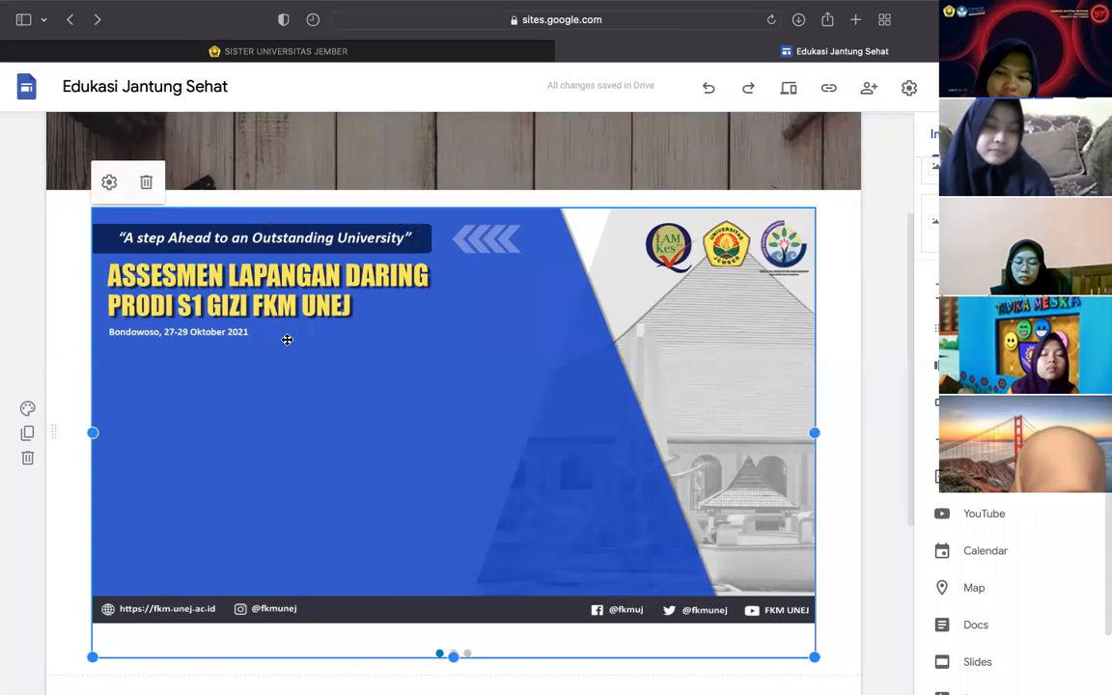
- Turn on Auto start and set the carousel's Transition speed to Slow
left_click(110, 183)
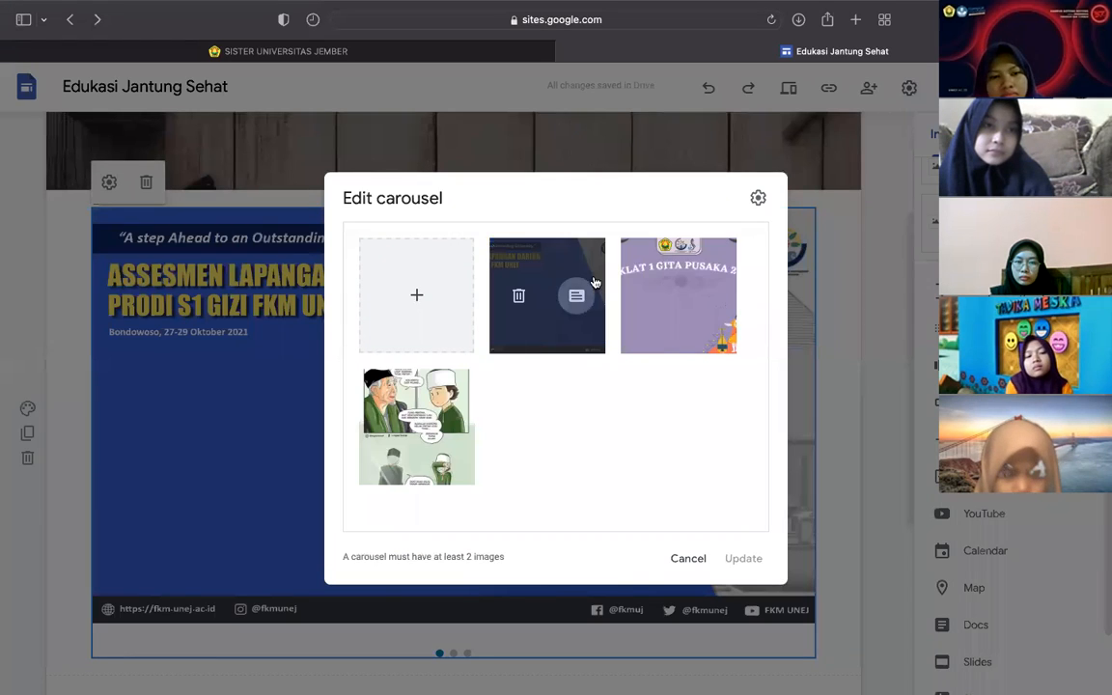
left_click(758, 199)
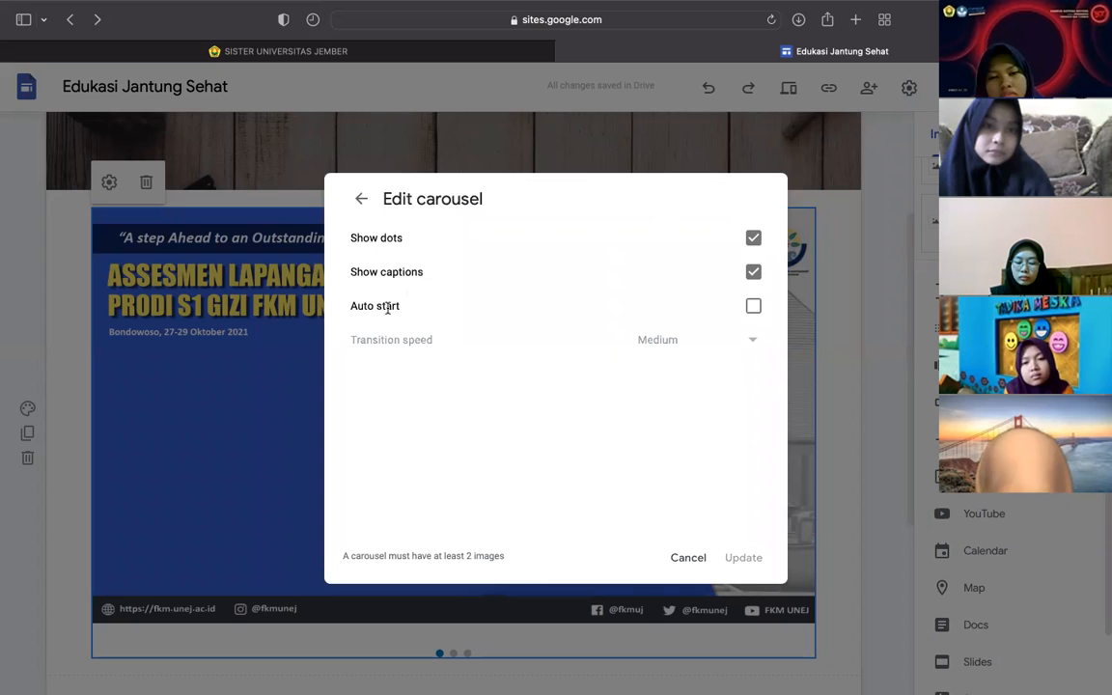
left_click(753, 306)
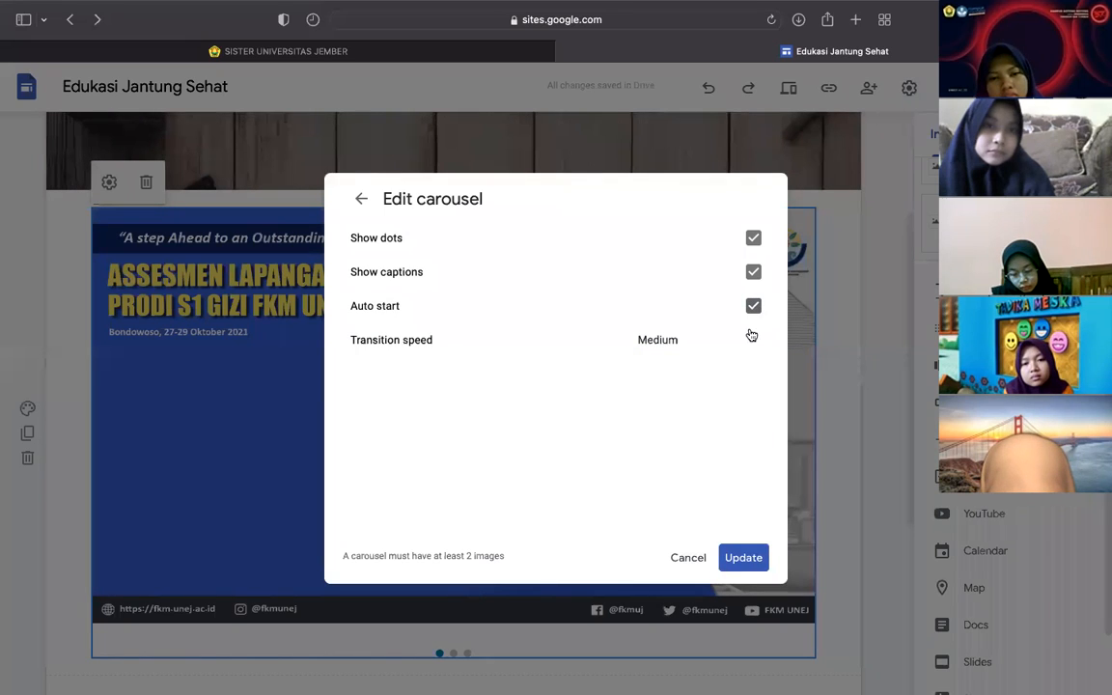
left_click(753, 344)
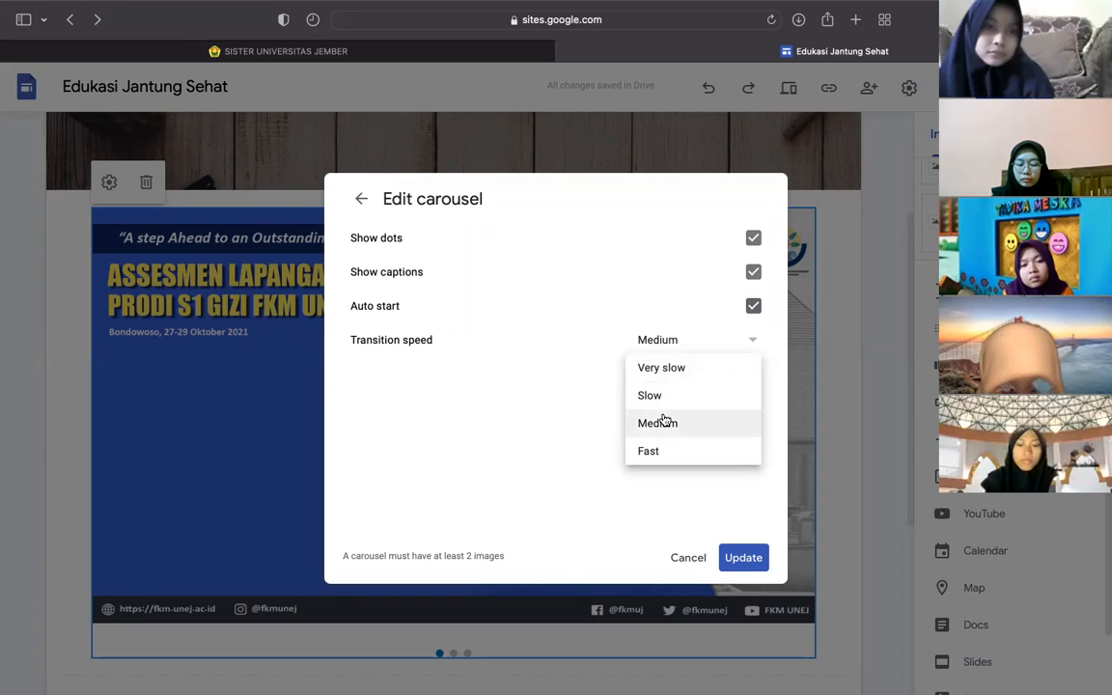
left_click(651, 398)
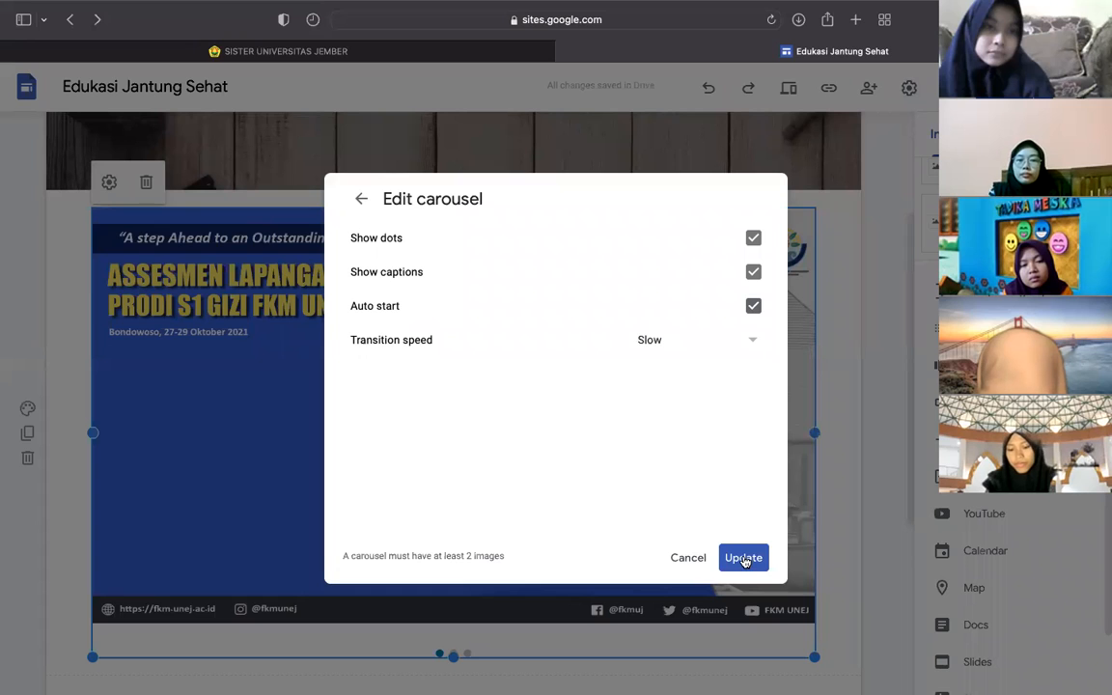
left_click(744, 561)
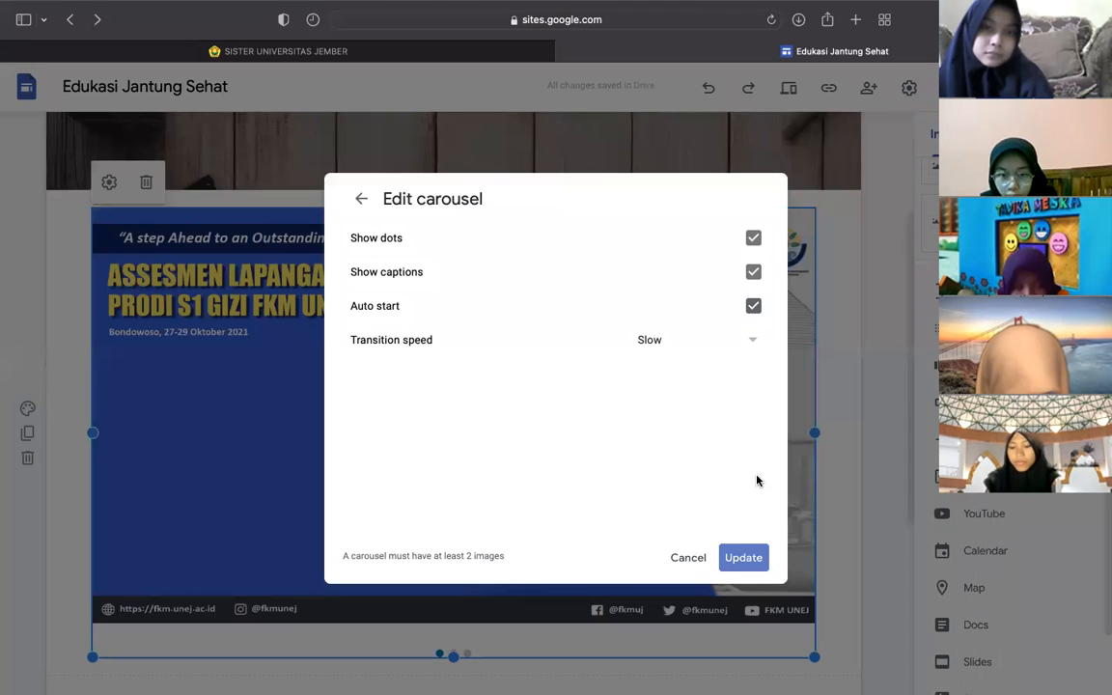
- Close the carousel editor and return to the Visi Misi page
left_click(362, 205)
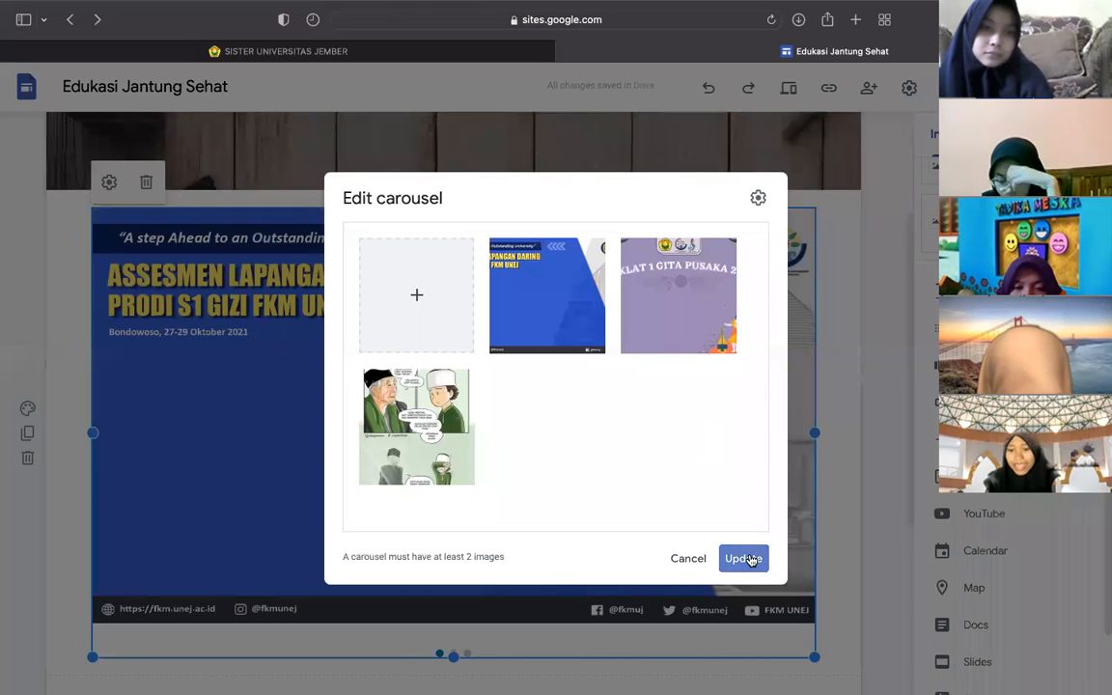
left_click(848, 318)
scroll(848, 317, "up", 2)
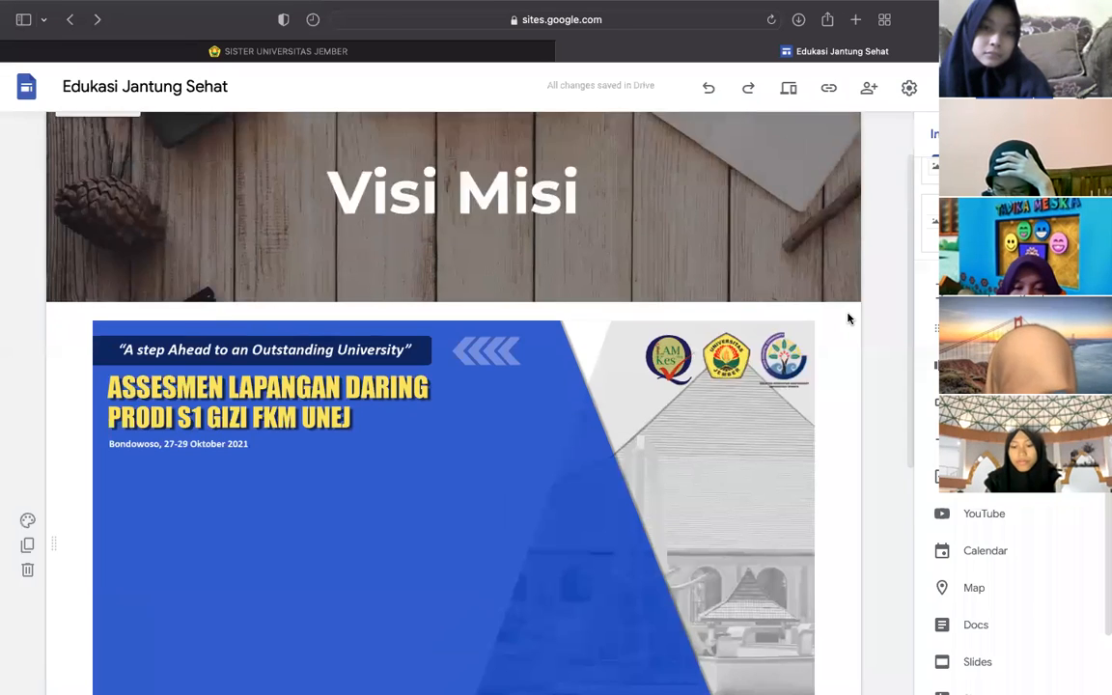
scroll(848, 317, "up", 2)
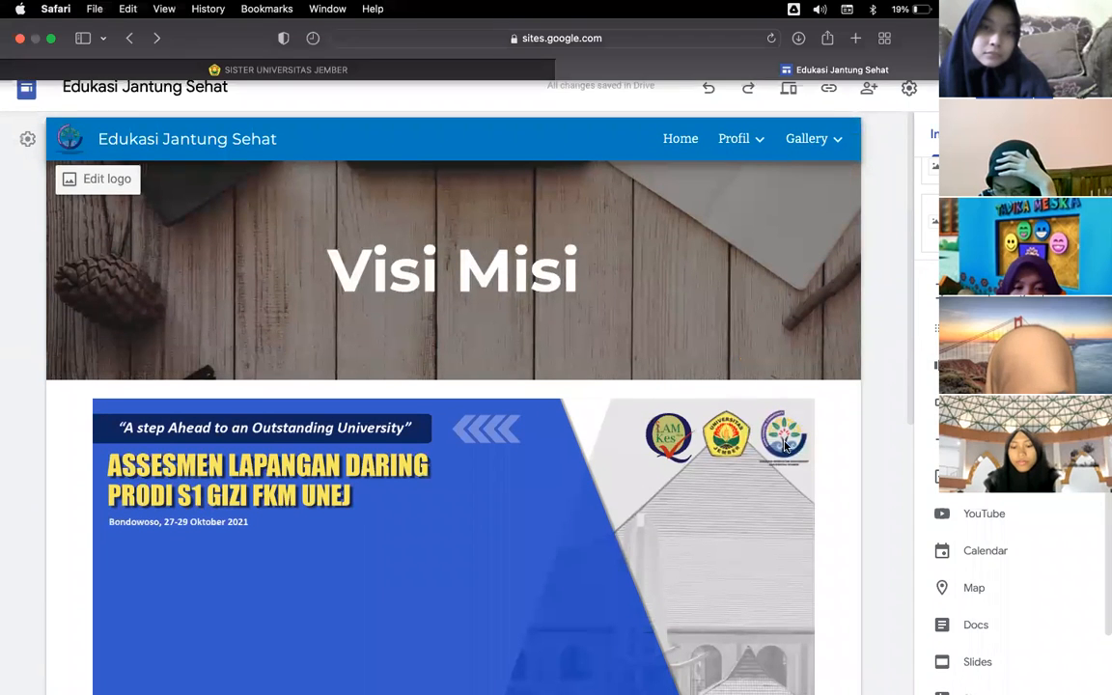
- Preview the page at phone size, cycle through all three carousel slides, then switch to Large screen
left_click(789, 91)
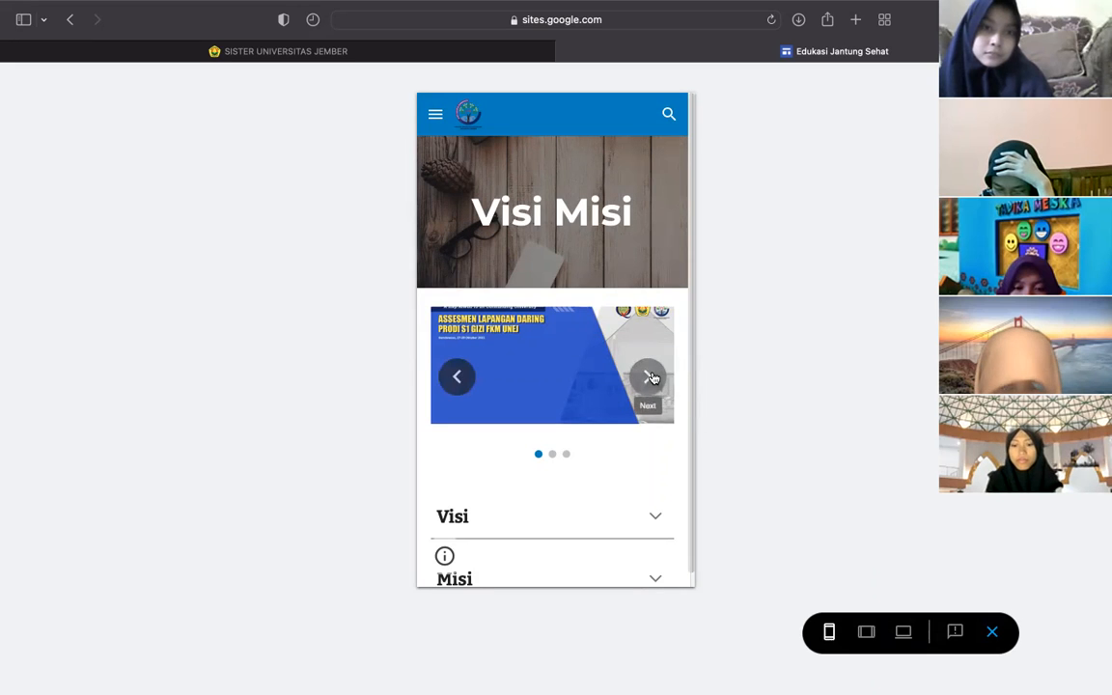
left_click(648, 377)
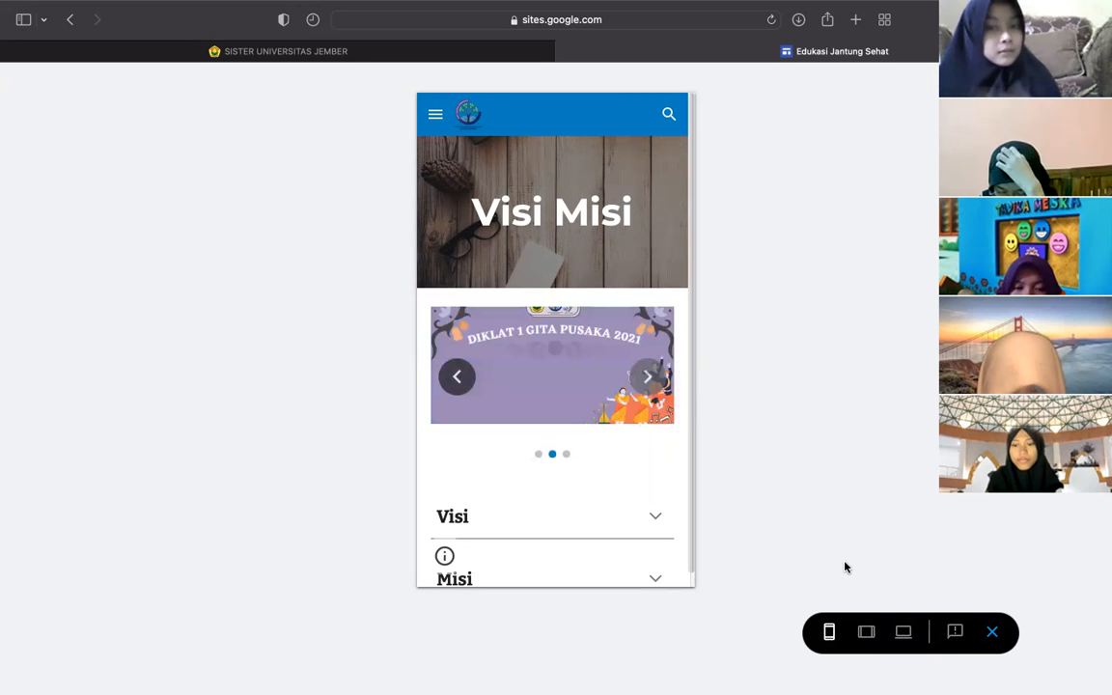
left_click(648, 377)
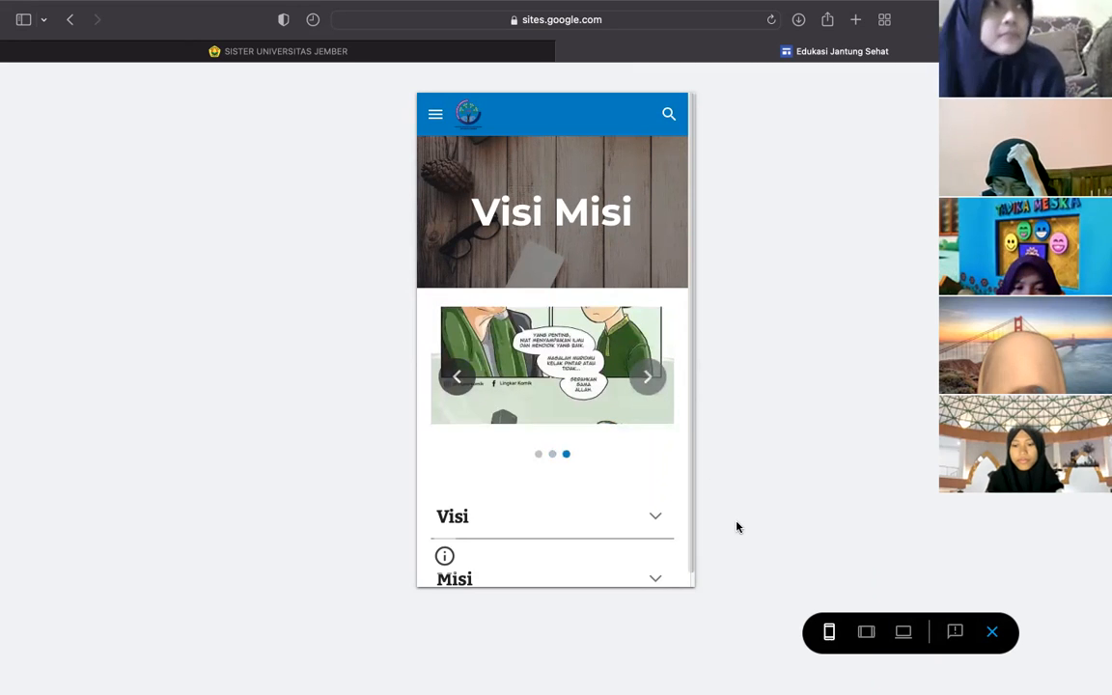
left_click(654, 383)
left_click(654, 383)
left_click(653, 383)
left_click(653, 383)
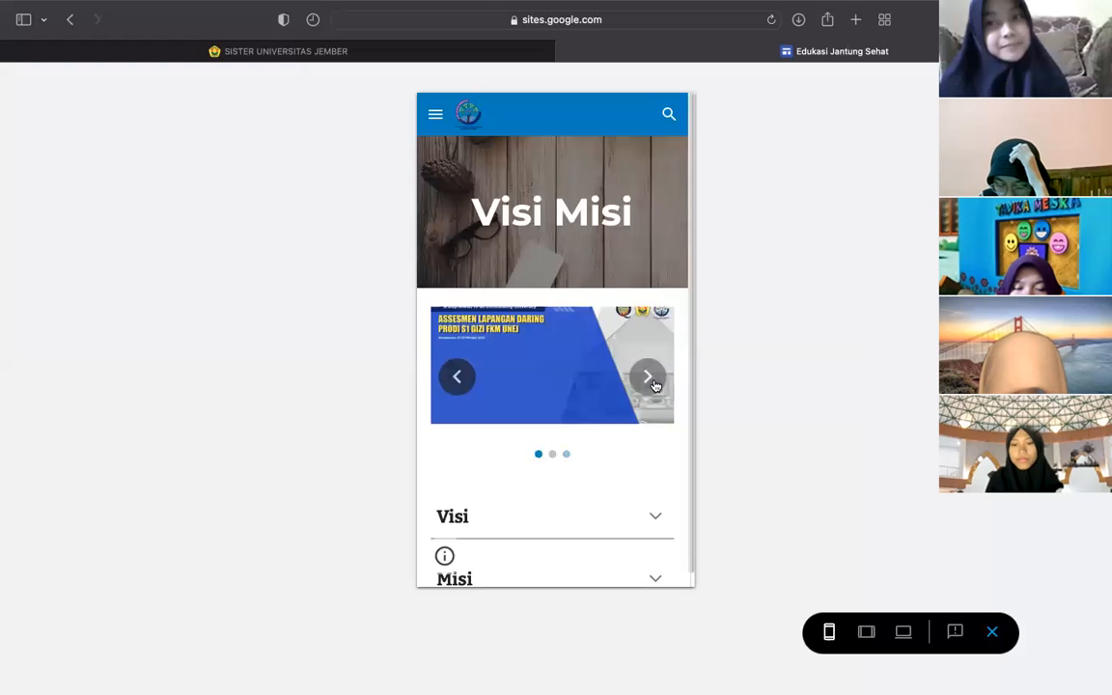
left_click(653, 383)
left_click(653, 383)
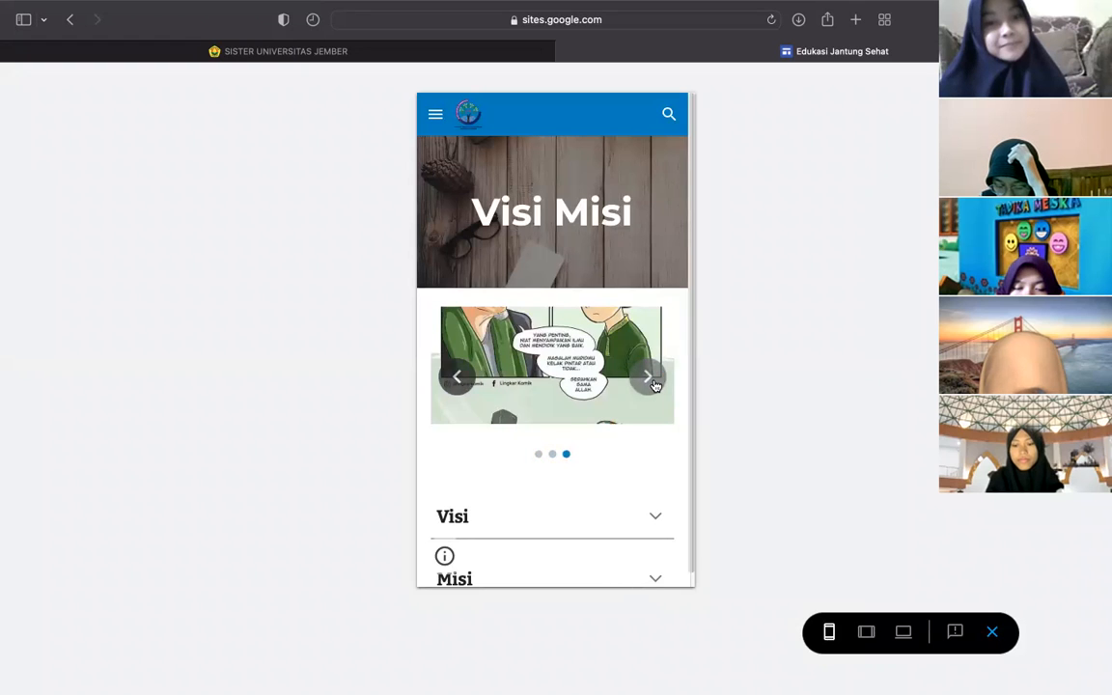
left_click(653, 383)
left_click(653, 383)
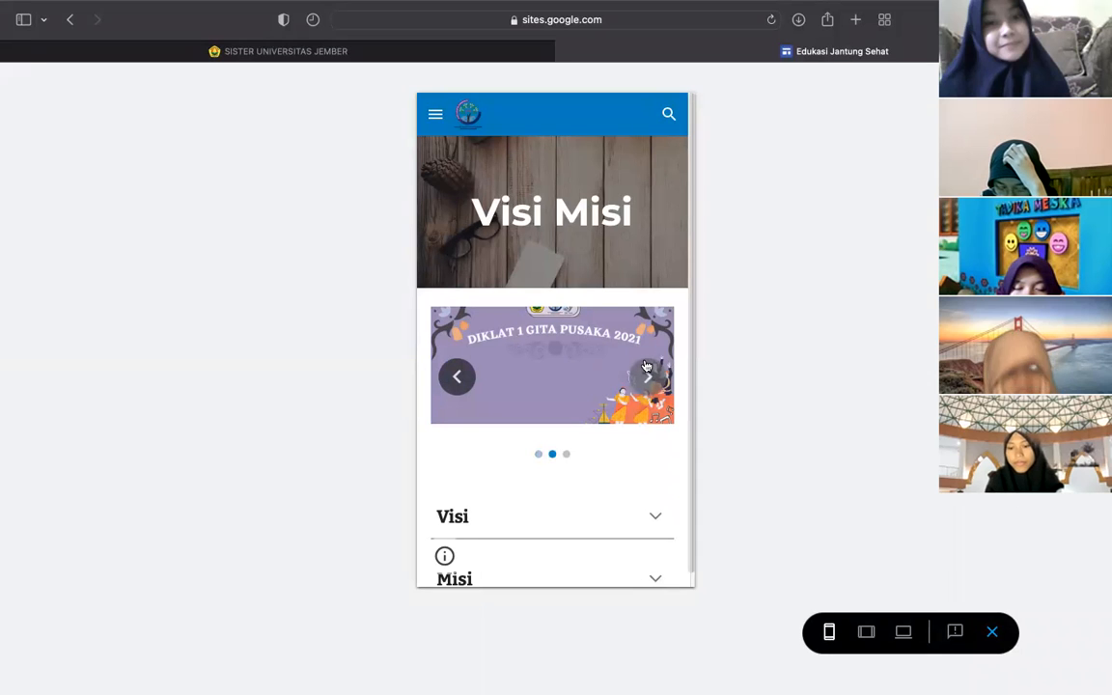
left_click(903, 633)
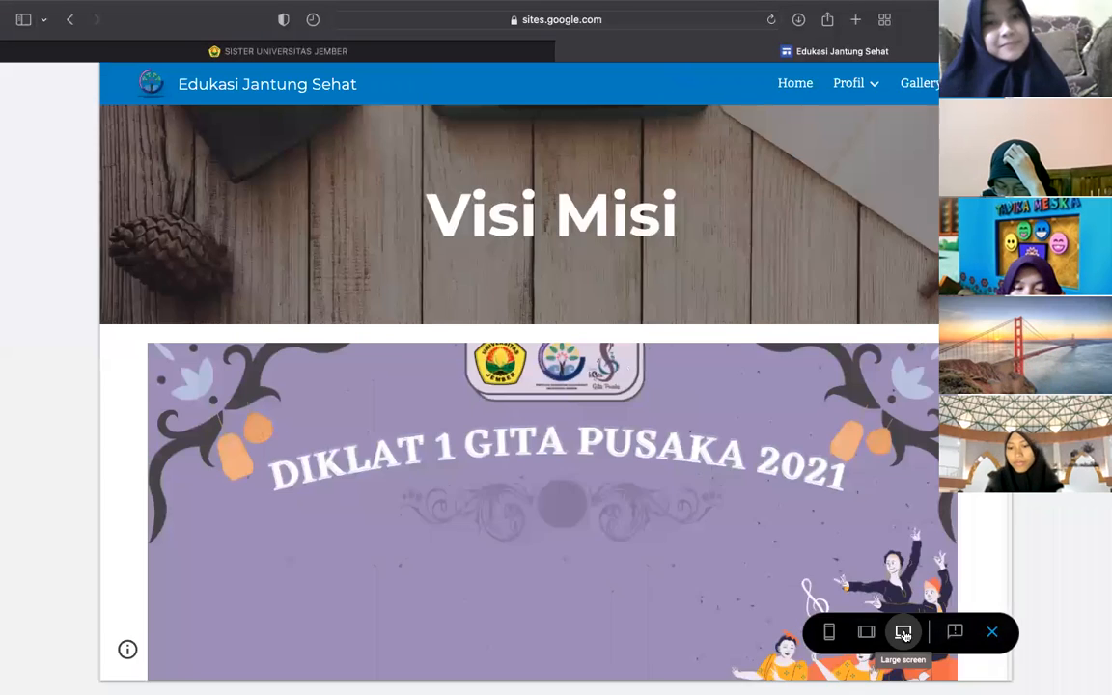
- Step back through the carousel slides at desktop width, then exit the preview
scroll(774, 392, "down", 2)
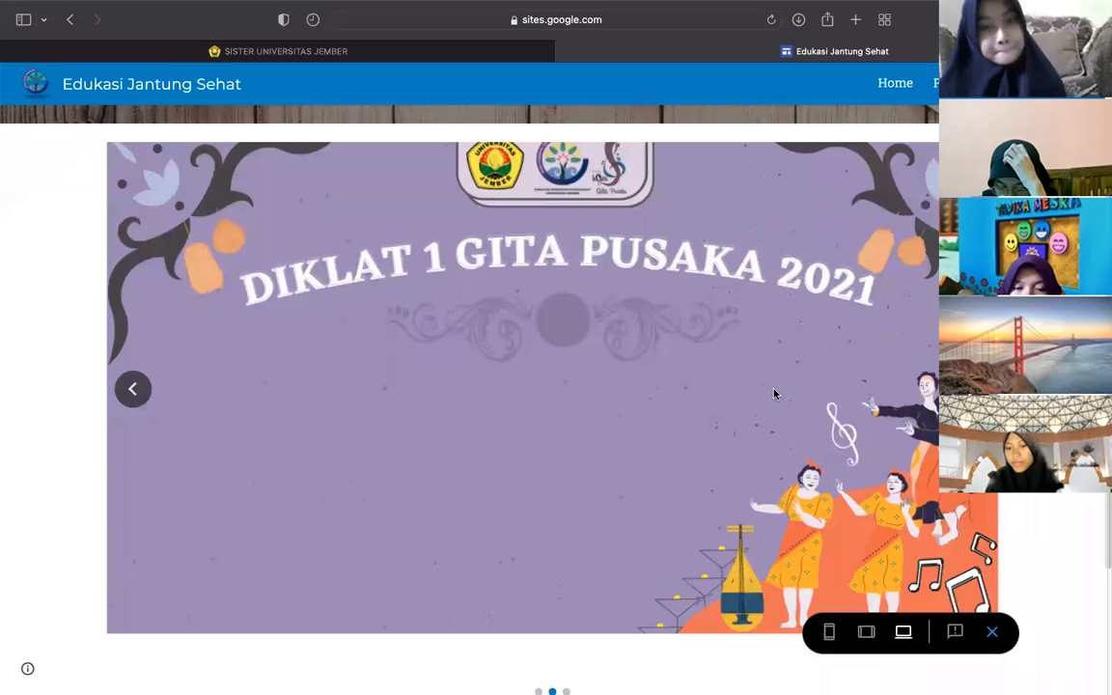
left_click(135, 448)
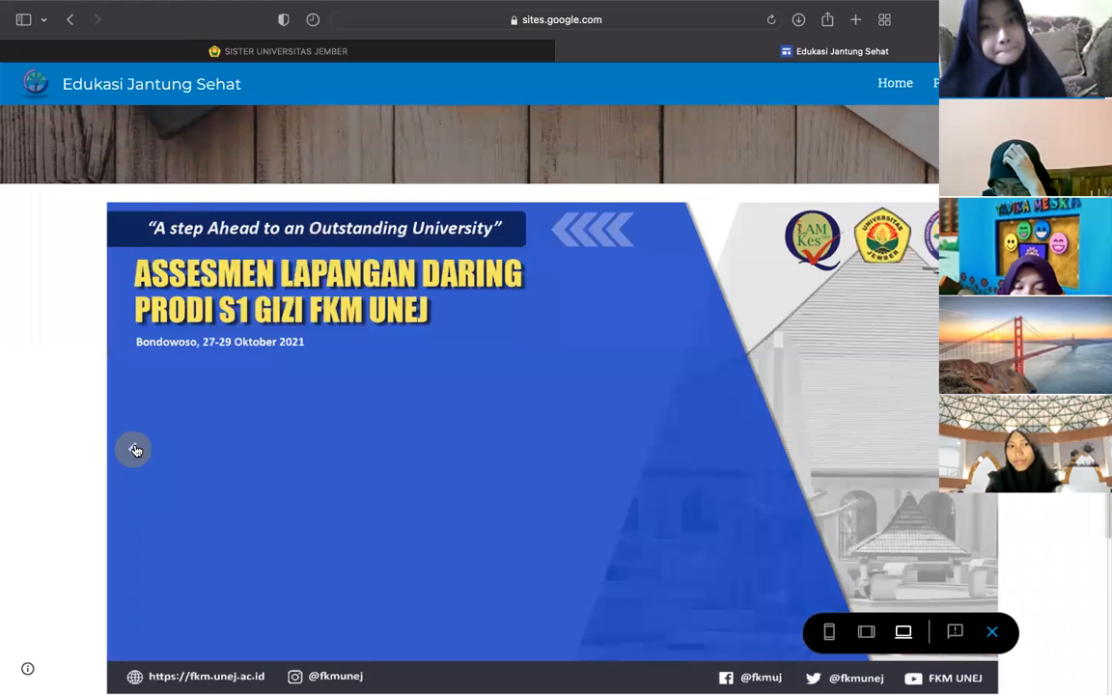
left_click(135, 449)
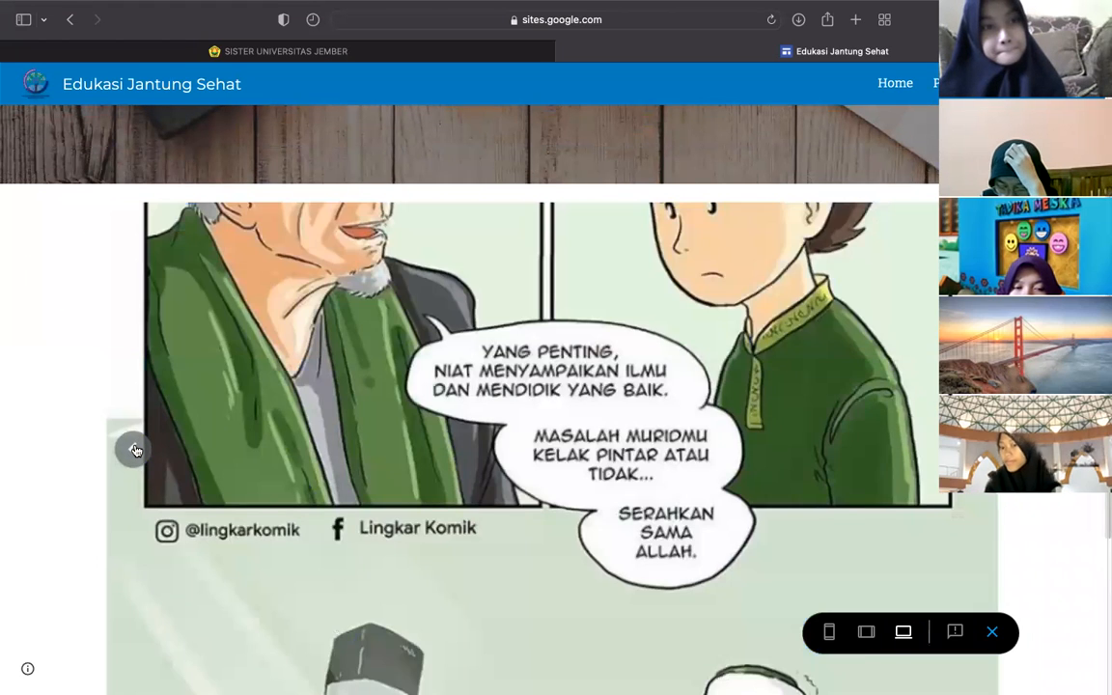
left_click(135, 449)
left_click(135, 448)
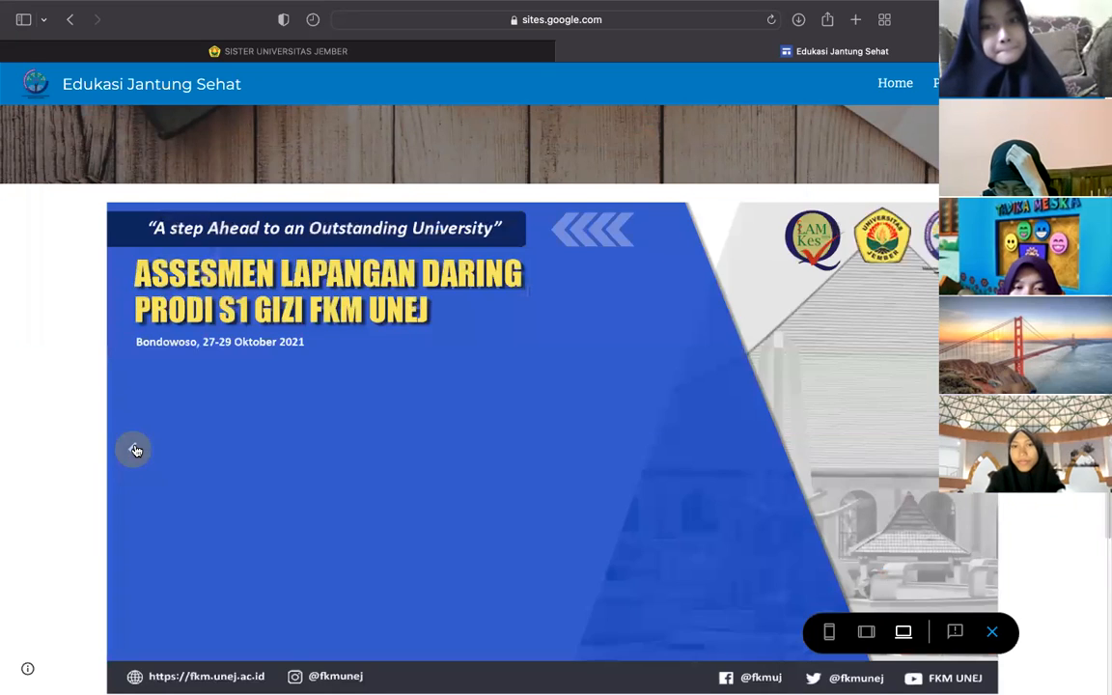
left_click(135, 449)
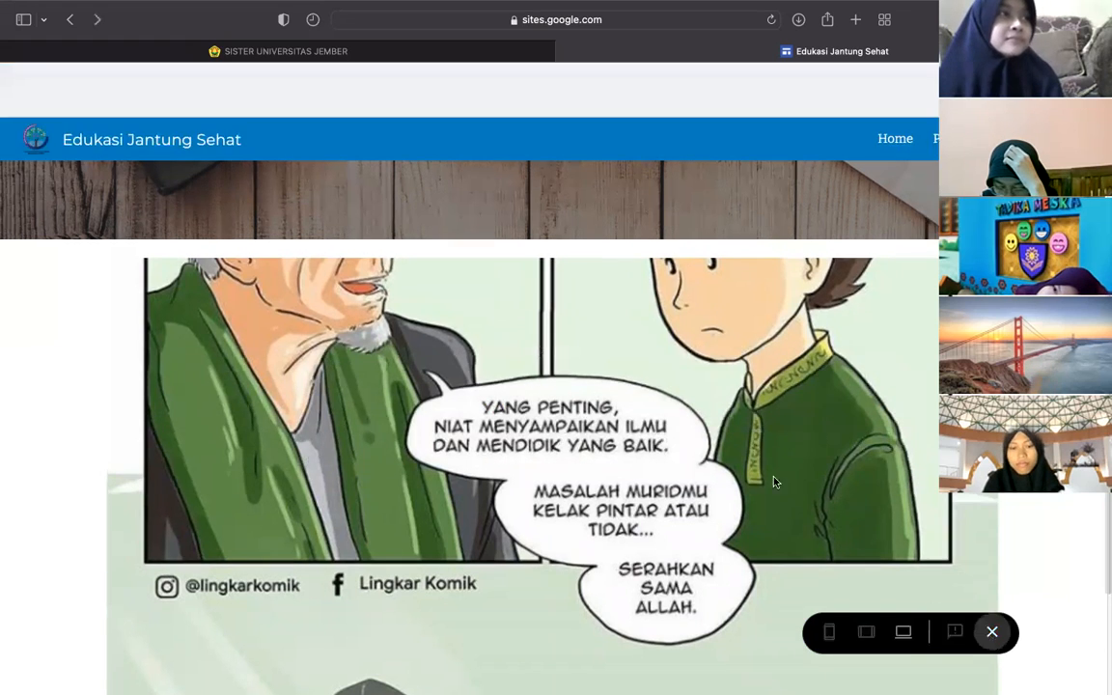
left_click(991, 633)
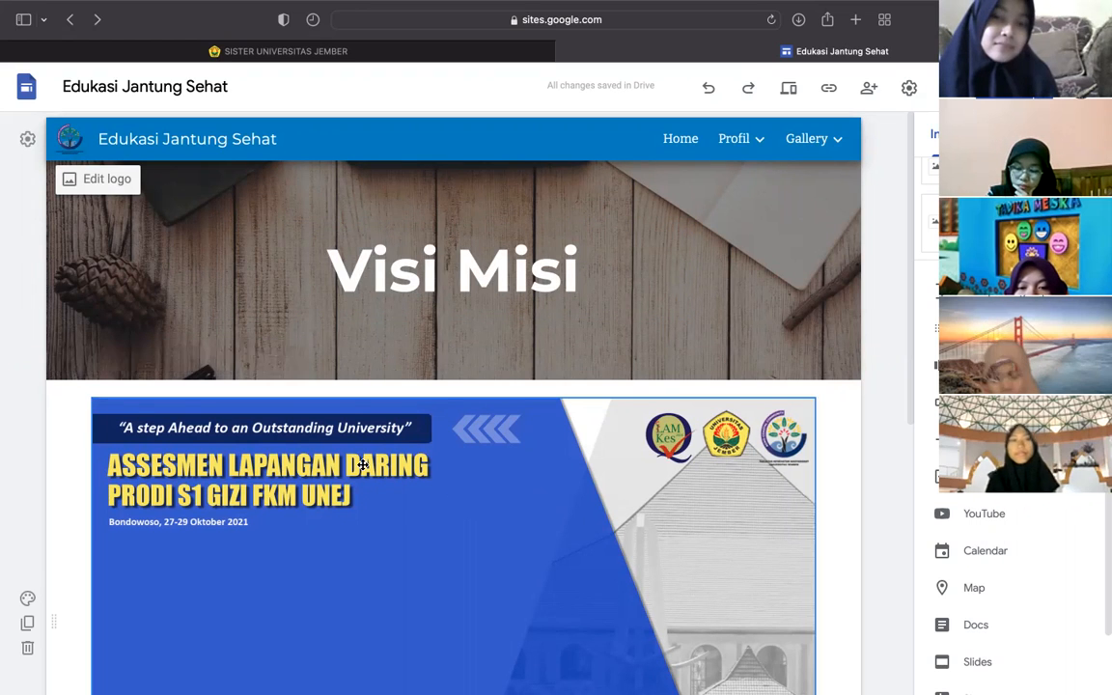
- Set the Visi Misi header type to Title only, removing the wood background
scroll(453, 493, "down", 1)
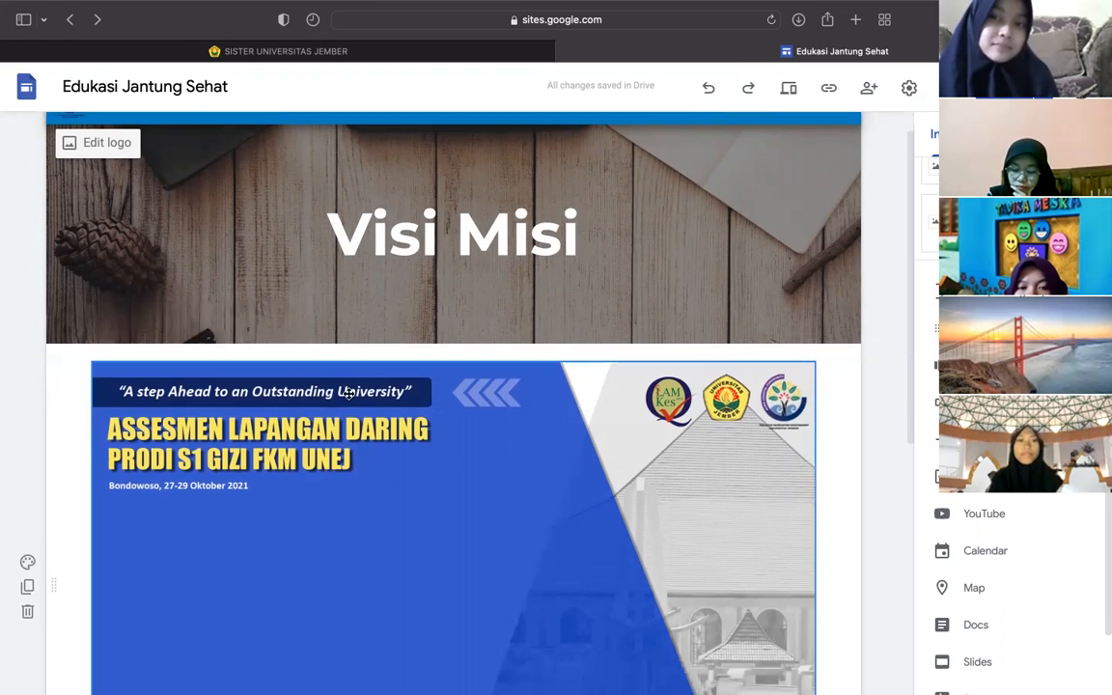
left_click(271, 329)
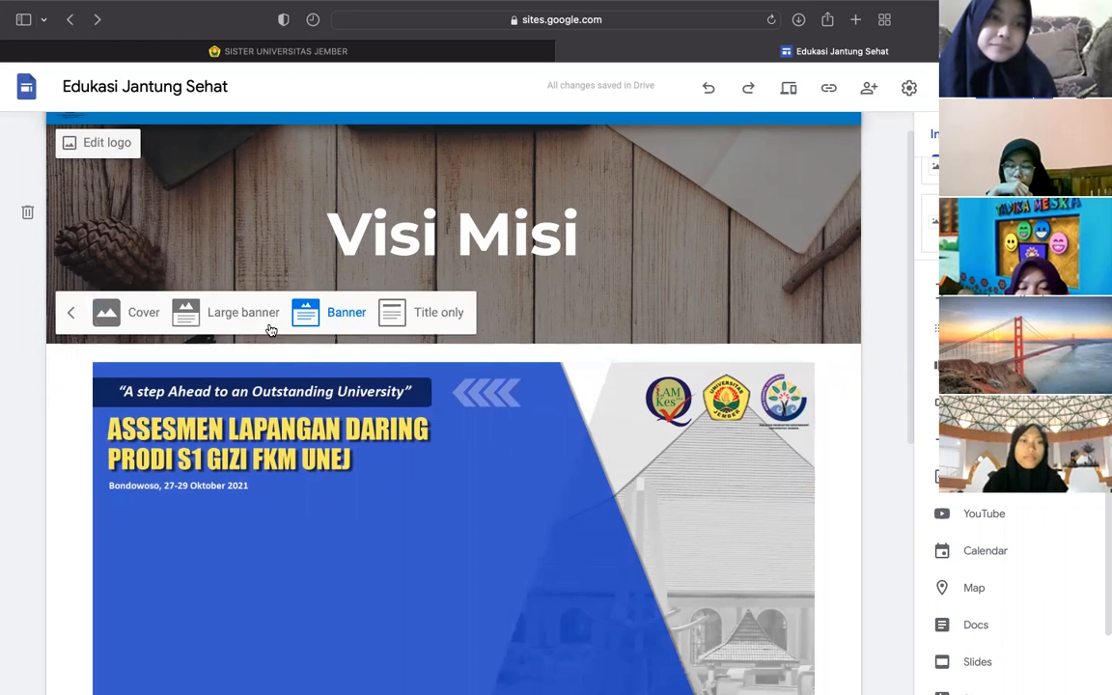
left_click(421, 322)
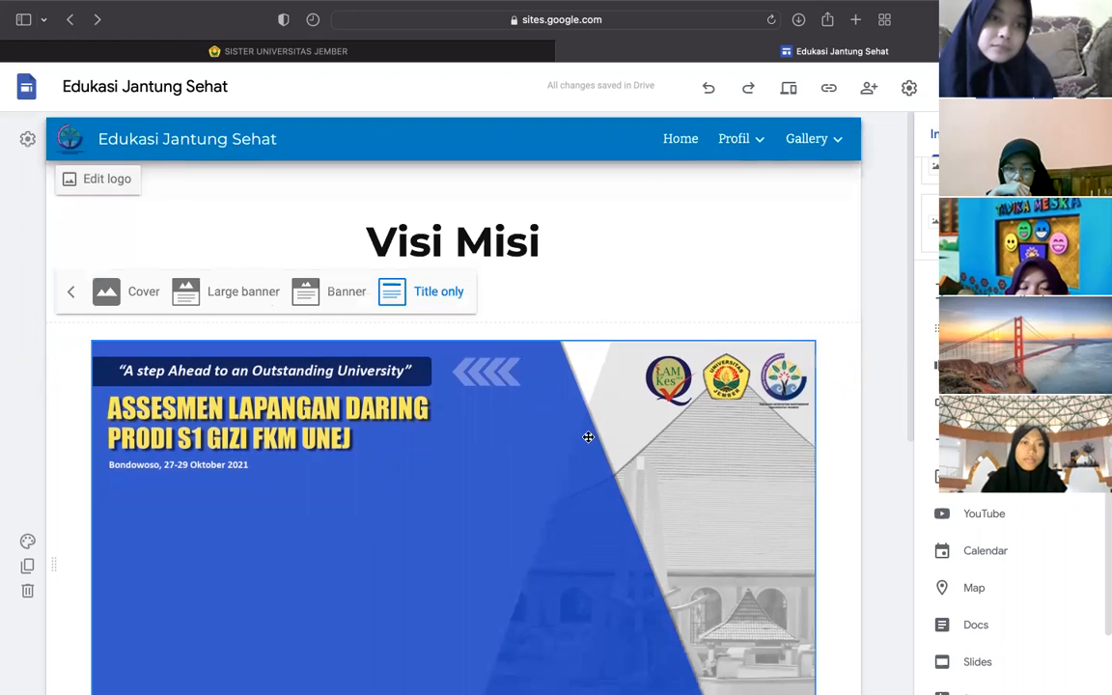
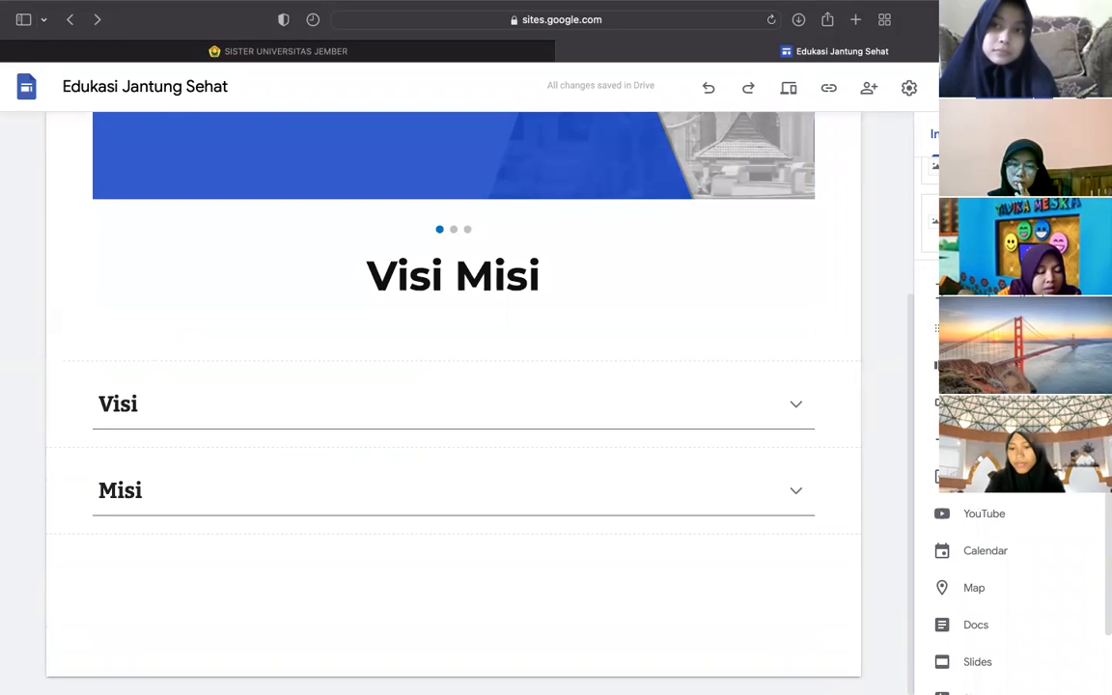
- Insert a button labelled 'Daftar' that links to form.google.com
left_click(979, 402)
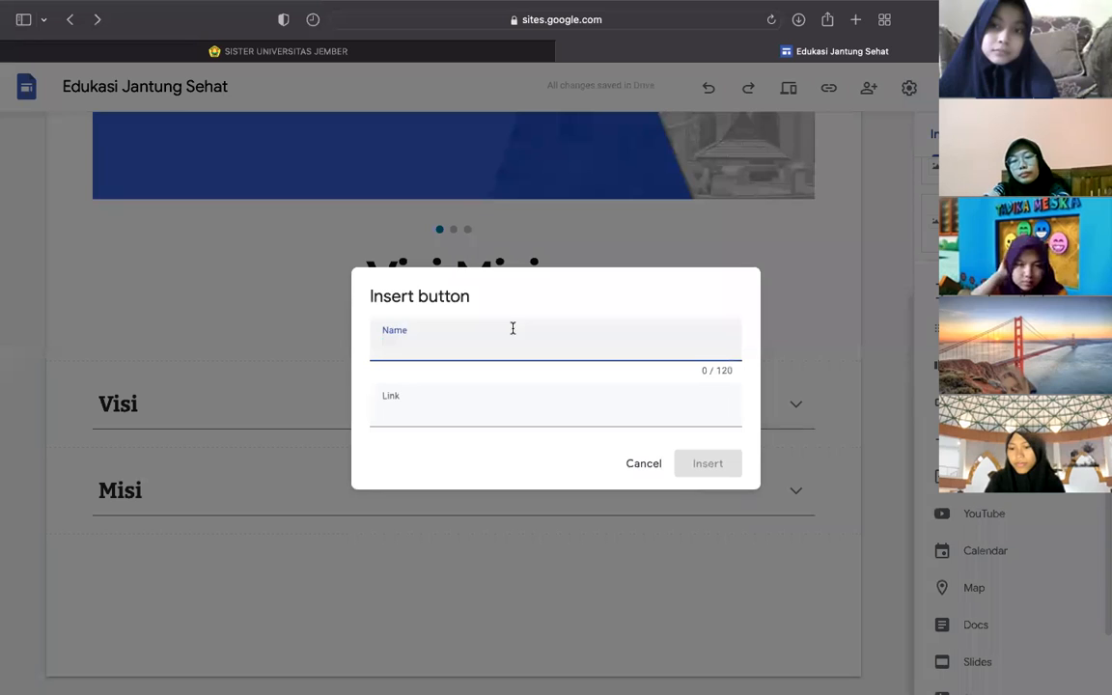
type("Daftar")
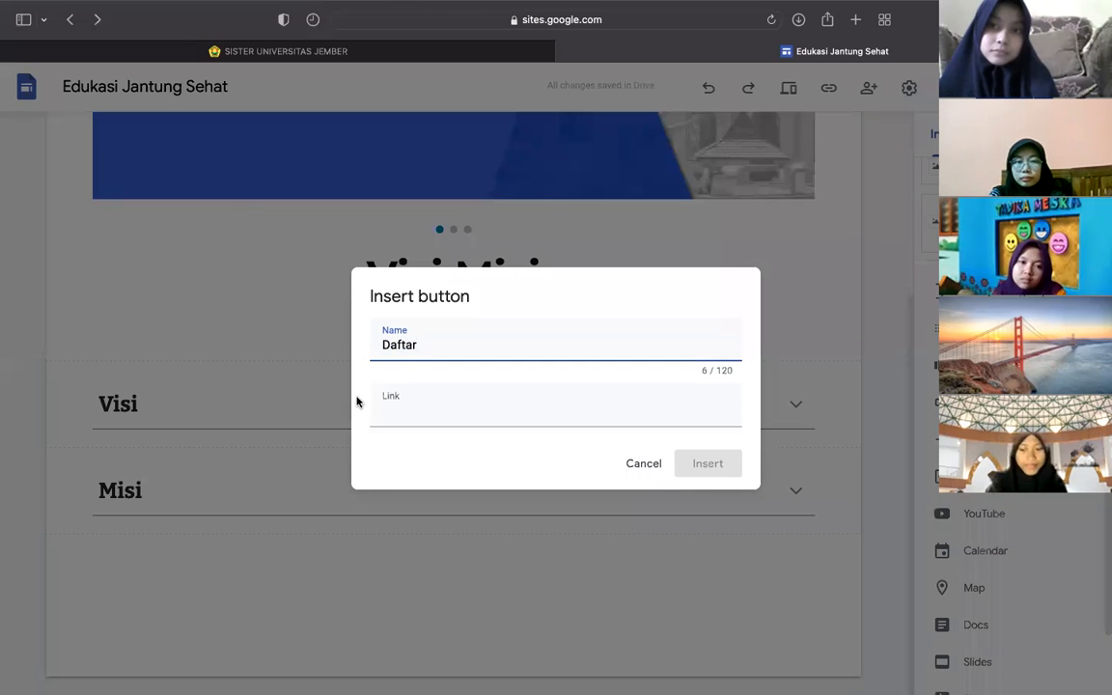
left_click(424, 409)
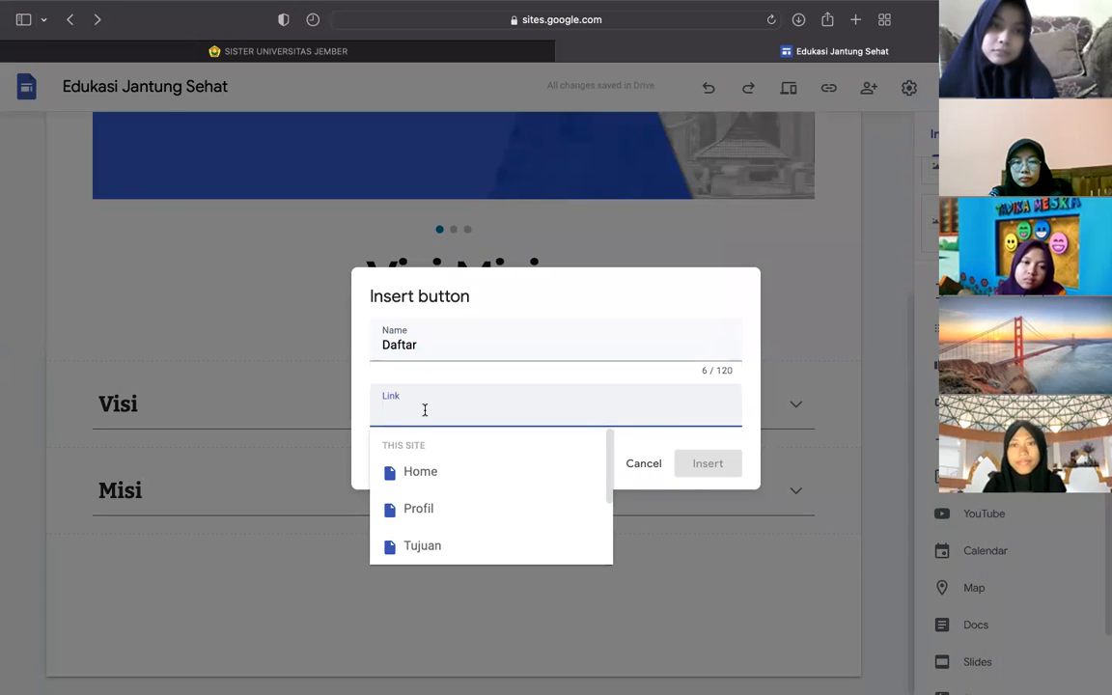
type("go")
key("BackSpace")
key("BackSpace")
type("form.google.com")
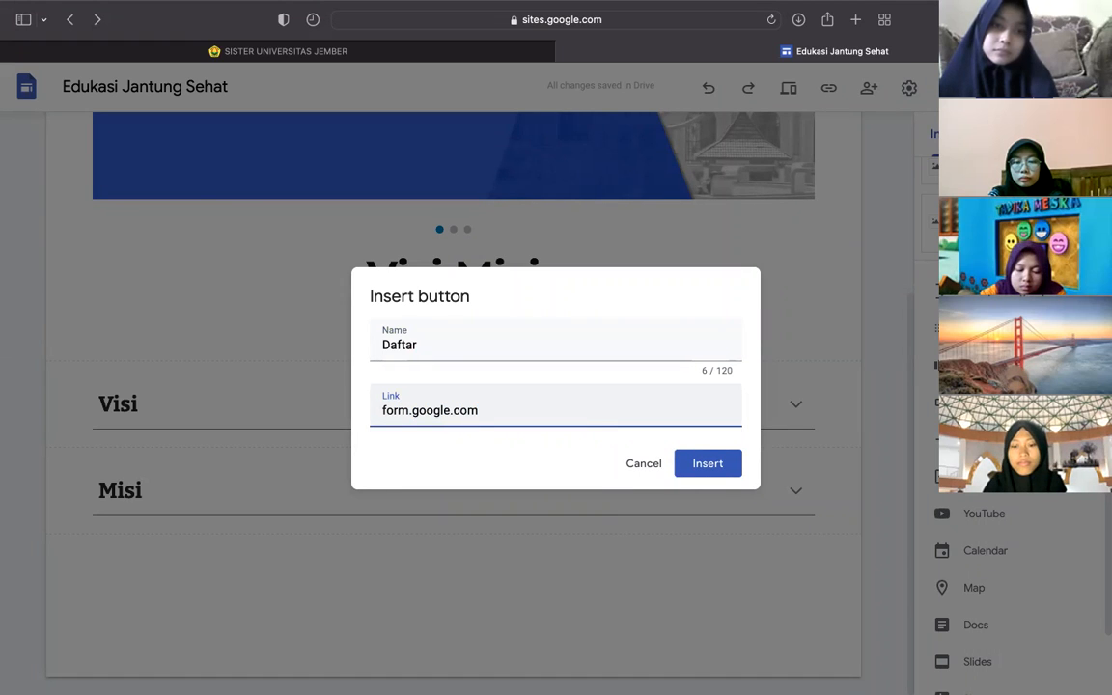
left_click(726, 468)
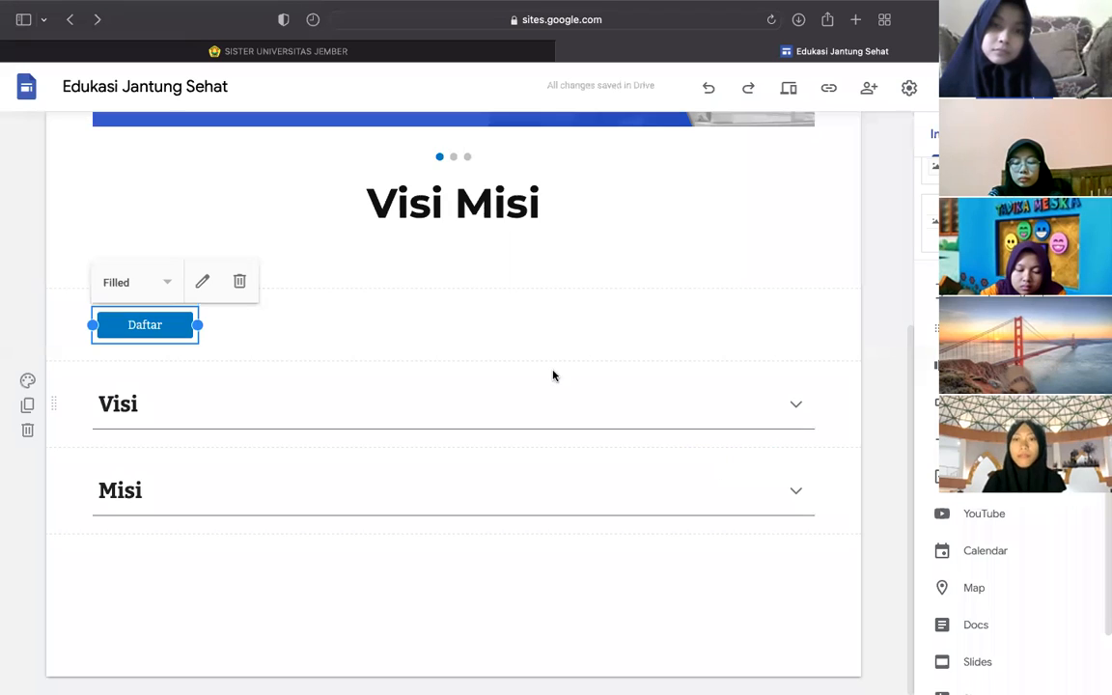
- Move the Daftar button to sit below the Misi section
left_click_drag(145, 324, 473, 562)
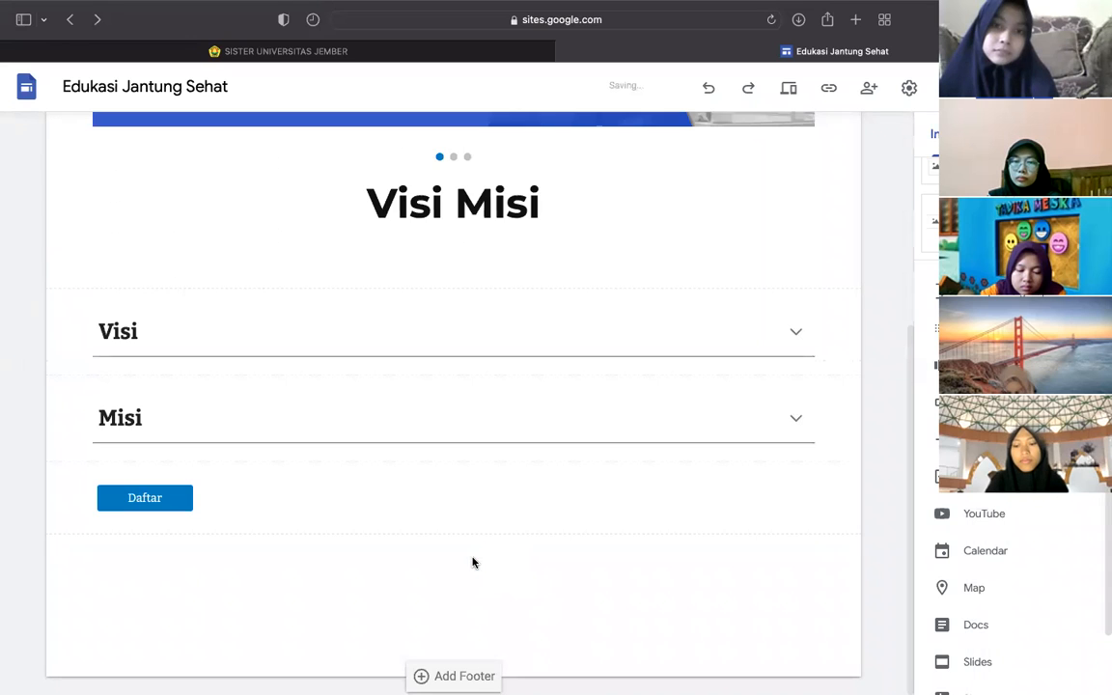
left_click_drag(155, 490, 456, 565)
left_click(399, 495)
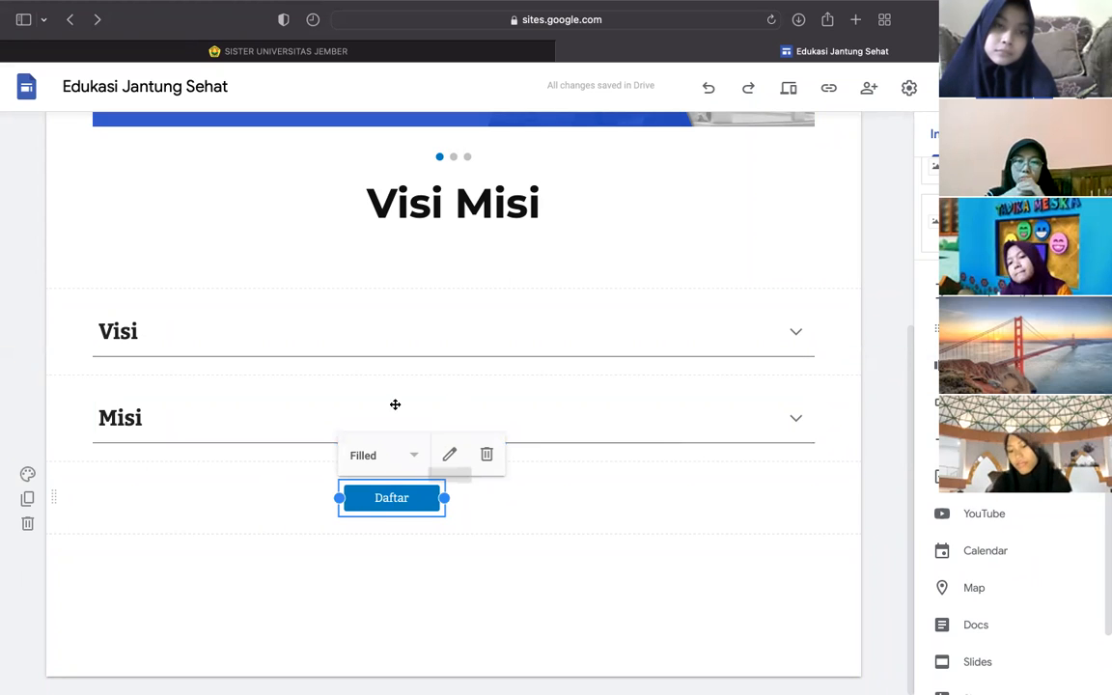
- Rename the button to 'Klik untuk W' and point its link to a wa.me WhatsApp number
left_click(451, 455)
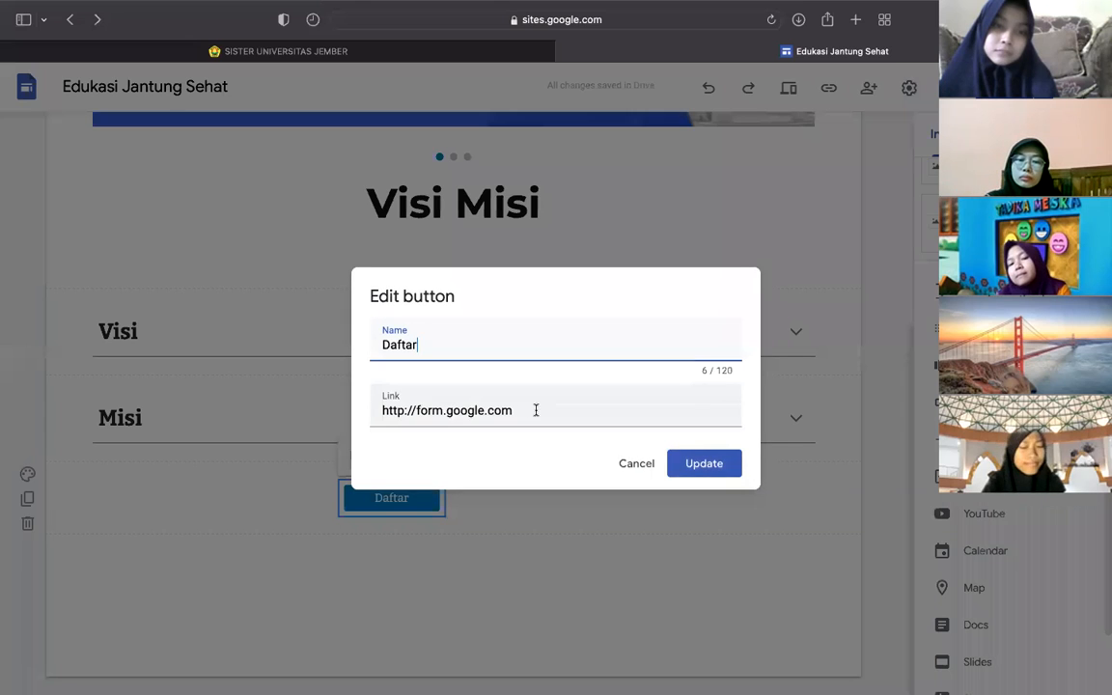
left_click_drag(533, 409, 360, 370)
double_click(394, 347)
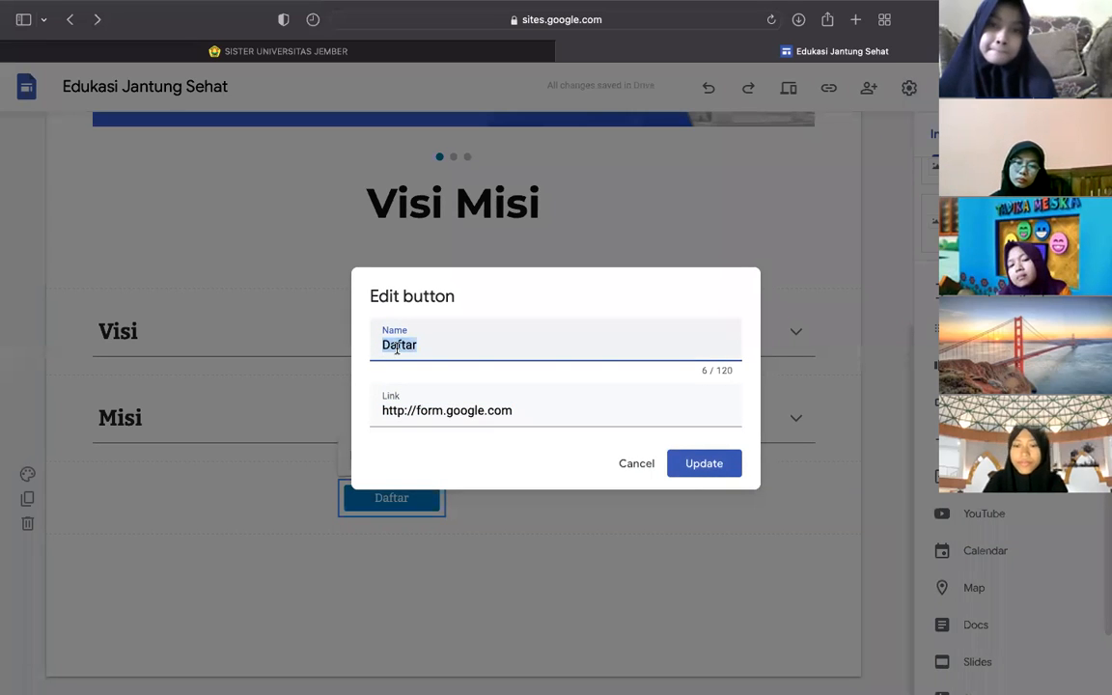
type("Klik untuk WA")
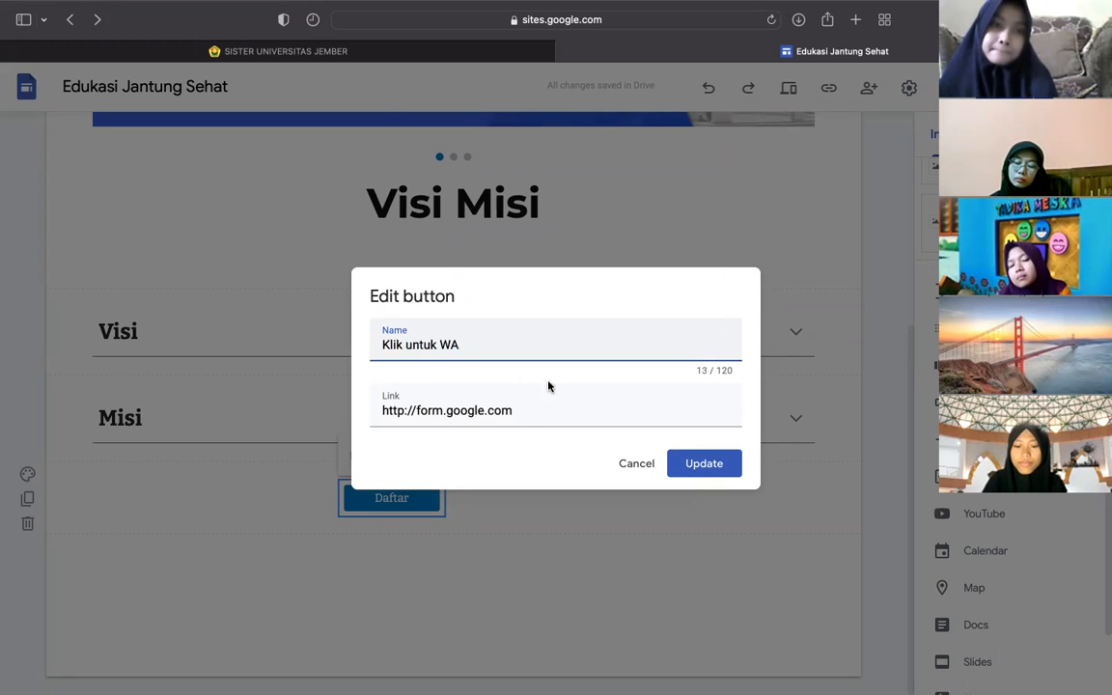
left_click_drag(529, 407, 334, 406)
type("https://")
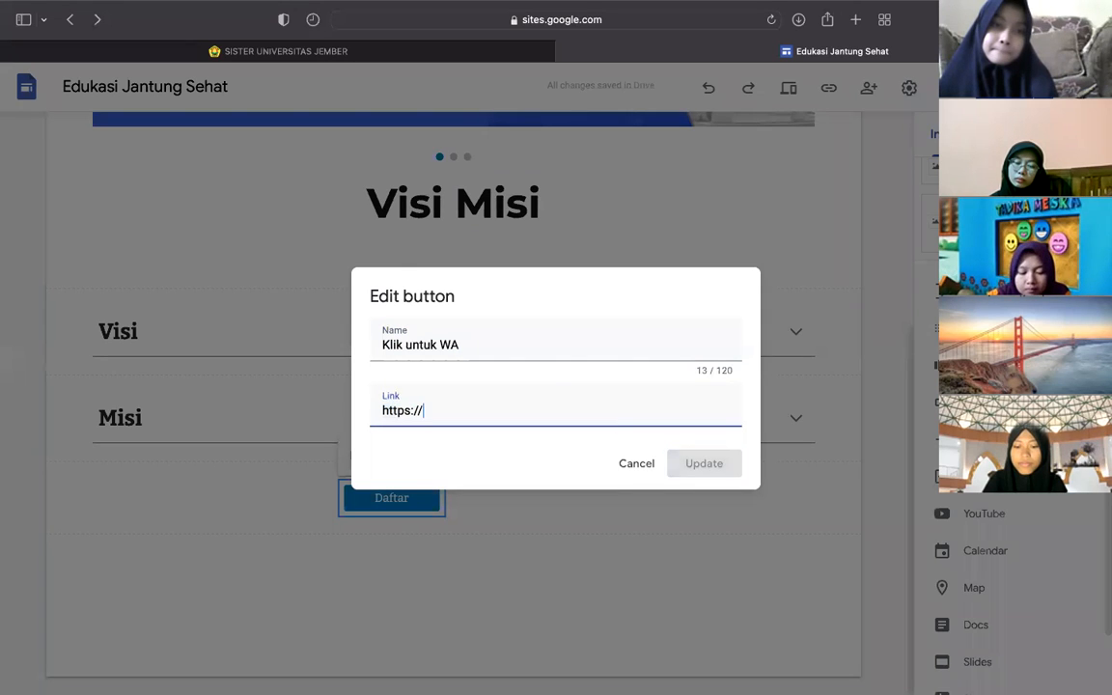
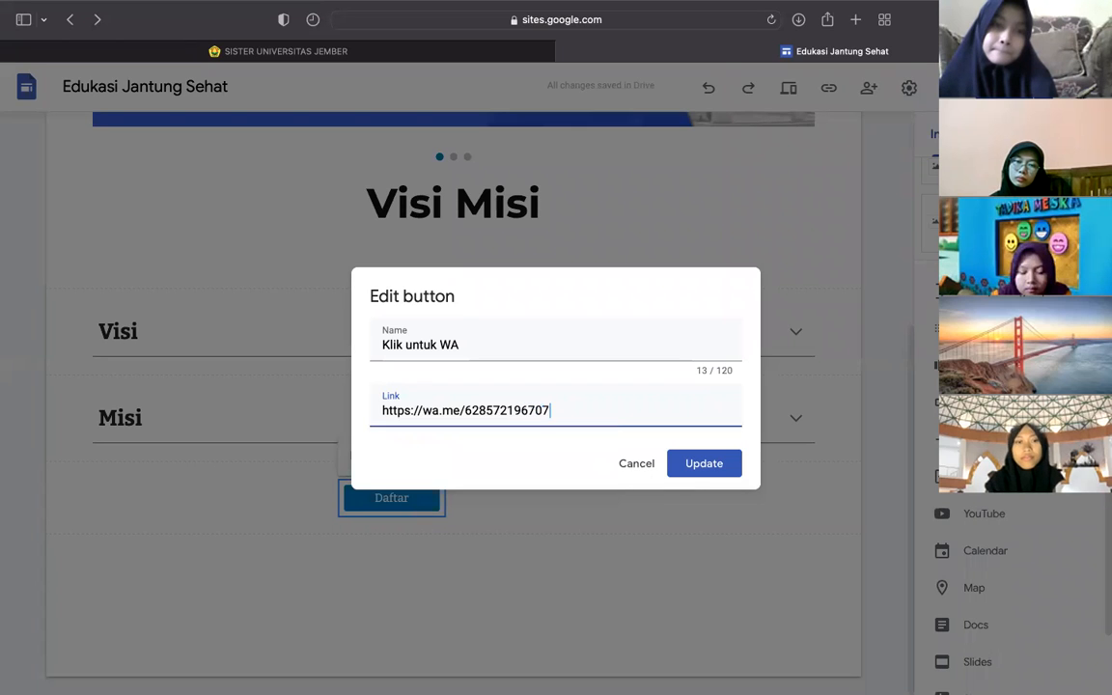
left_click(711, 463)
scroll(709, 466, "up", 5)
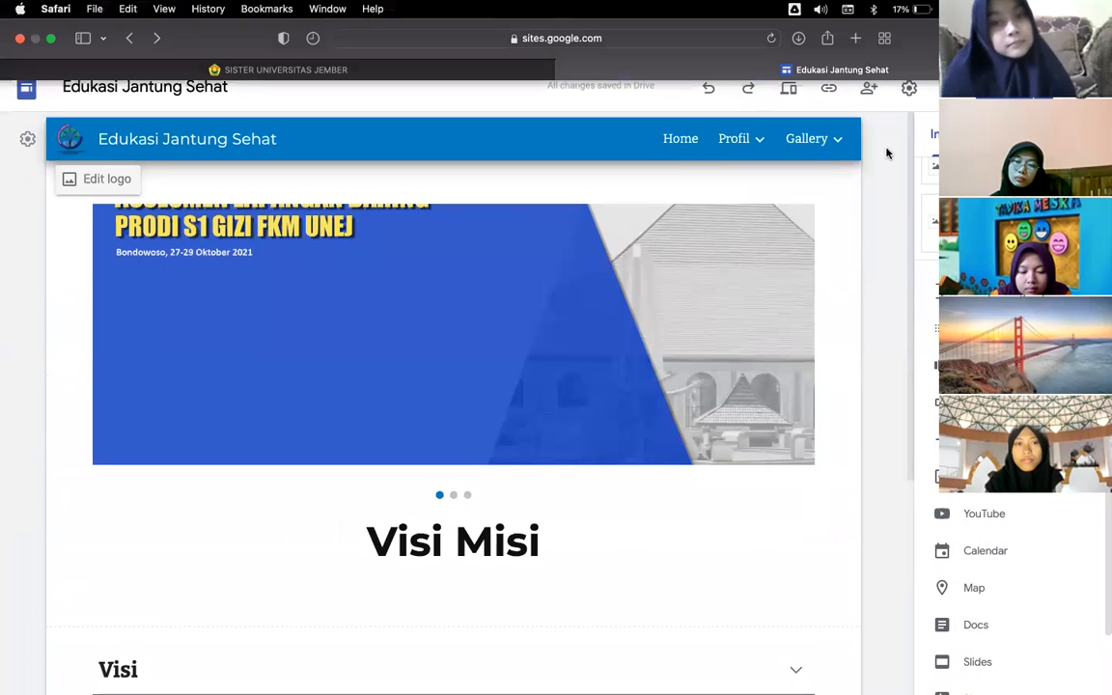
- Preview the site and test the Klik untuk WA button's WhatsApp link
left_click(789, 93)
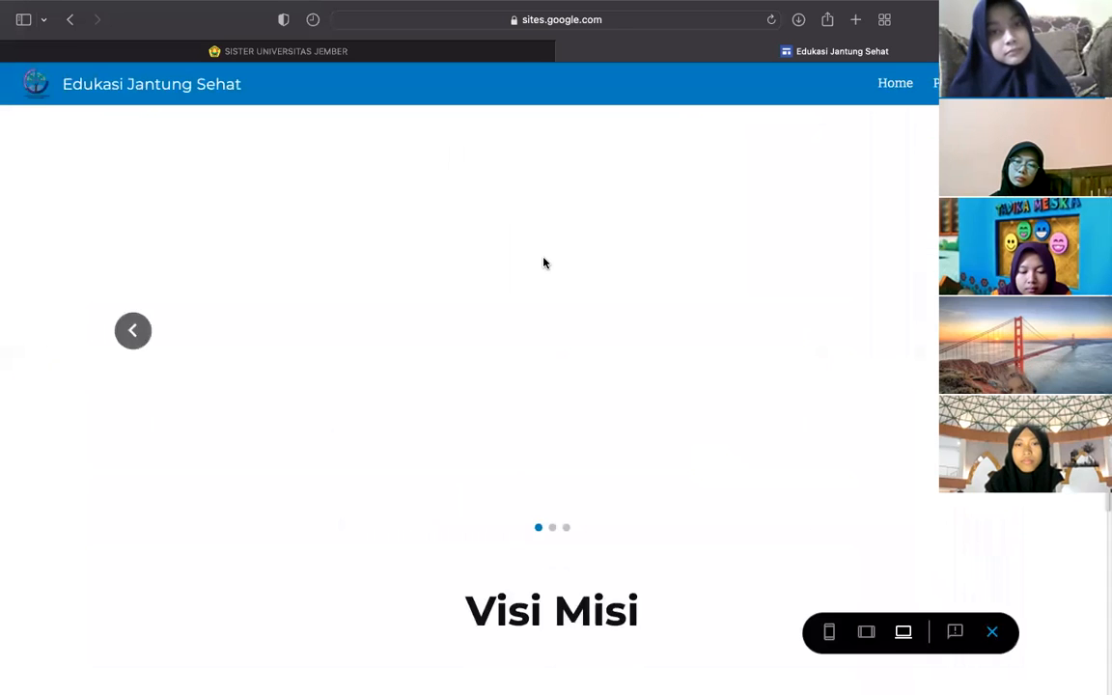
scroll(472, 533, "down", 2)
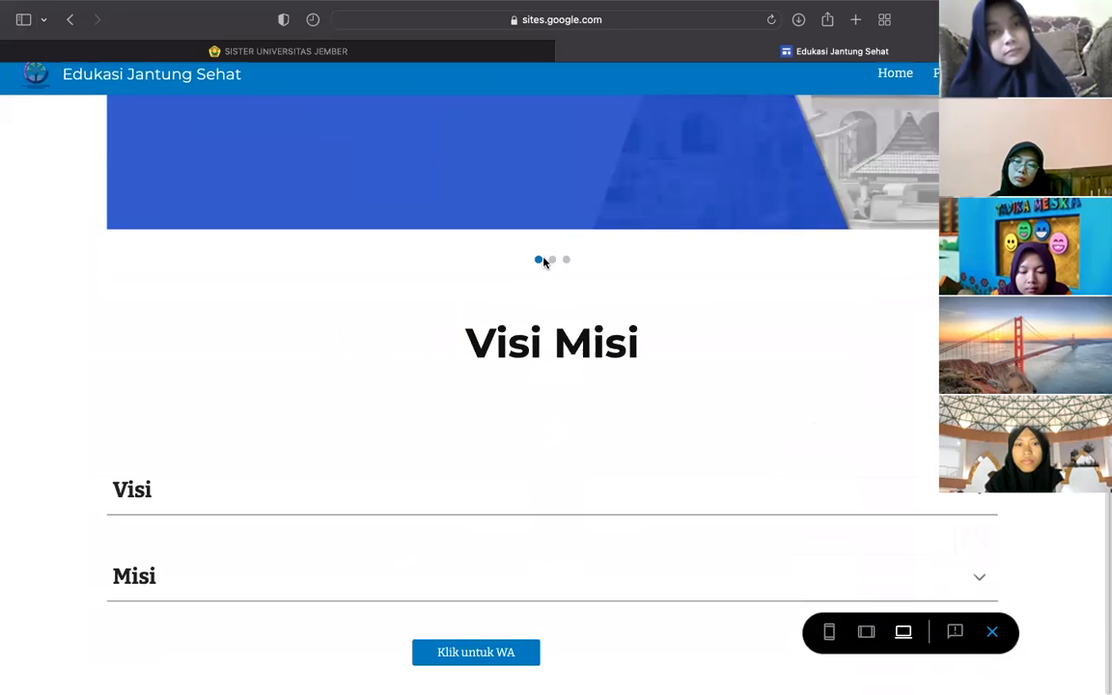
left_click(477, 660)
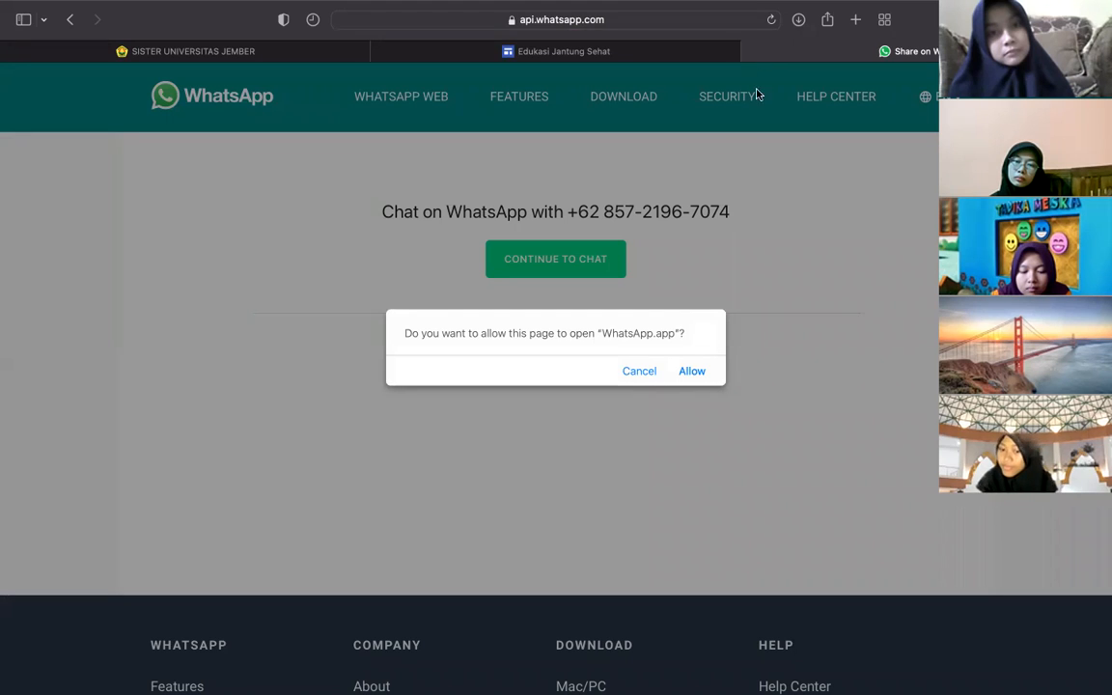
- Close the WhatsApp chat tab to get back to the Visi Misi preview
left_click(750, 52)
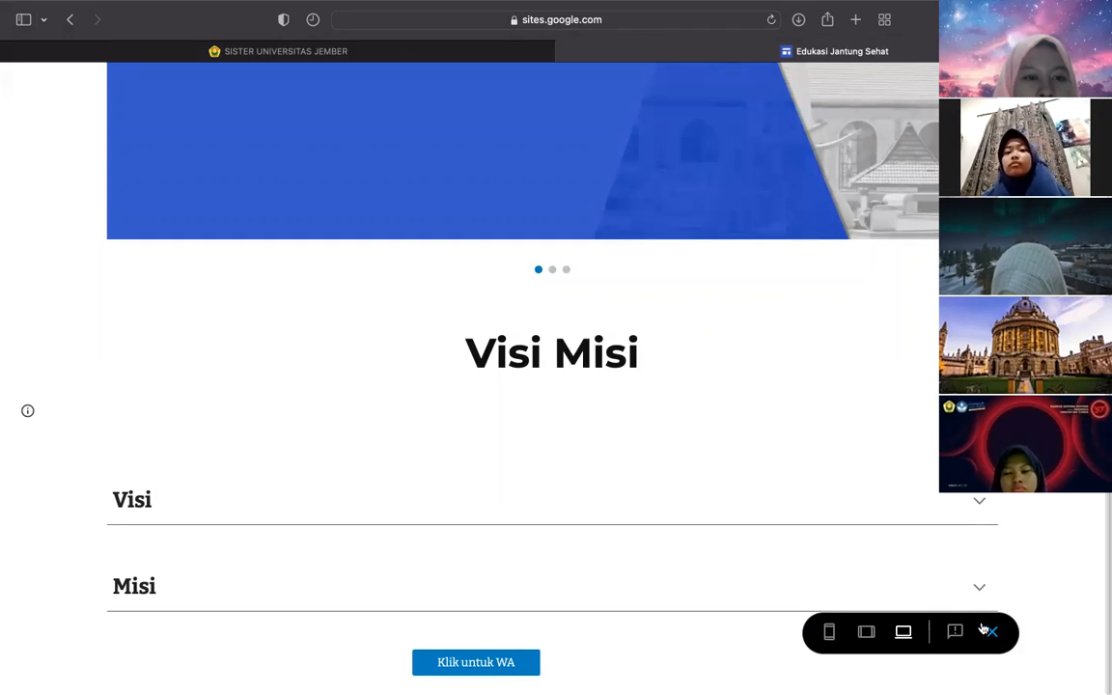
- Leave the preview and add a divider line below the Klik untuk WA button
left_click(992, 631)
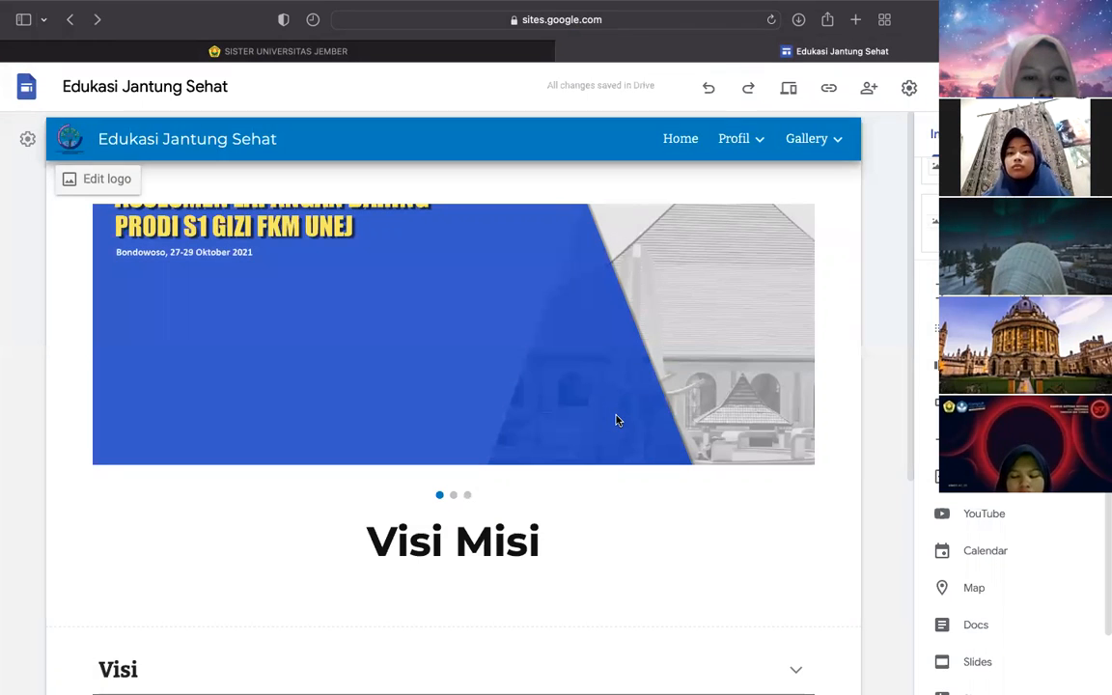
scroll(617, 420, "down", 3)
scroll(617, 420, "up", 2)
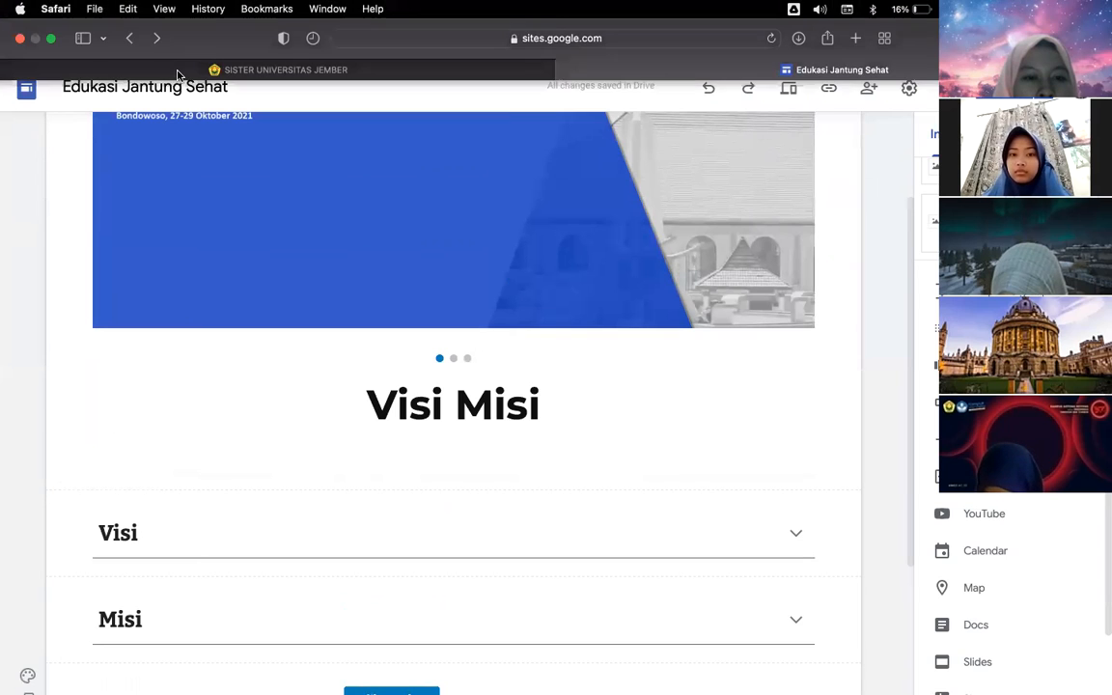
scroll(709, 463, "down", 2)
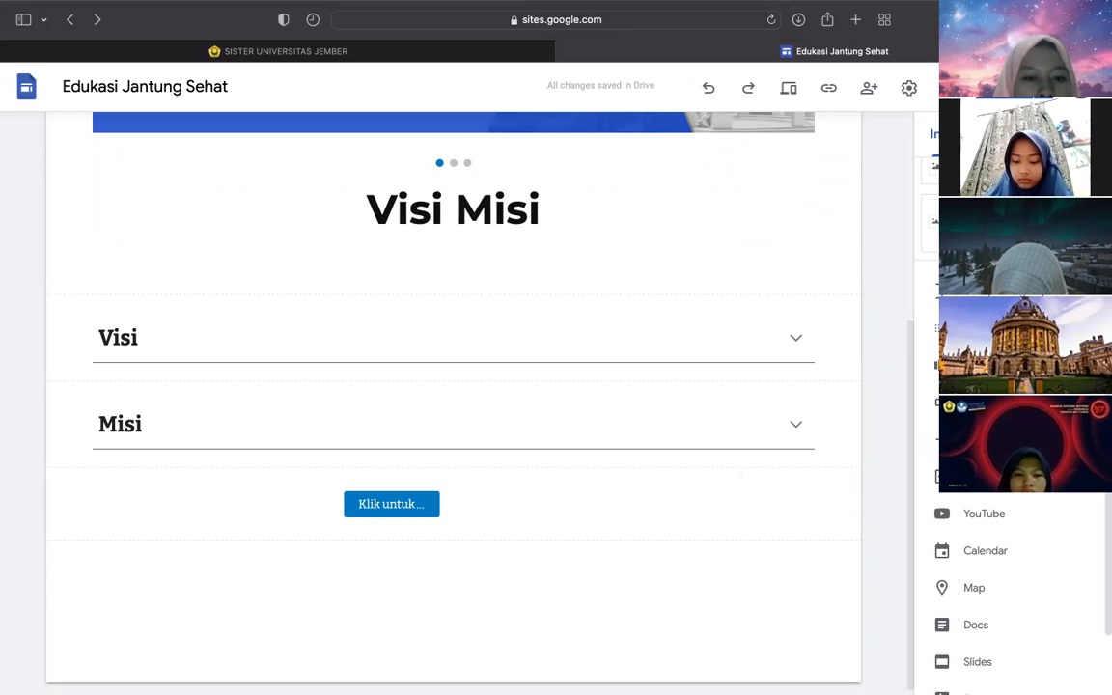
left_click(394, 516)
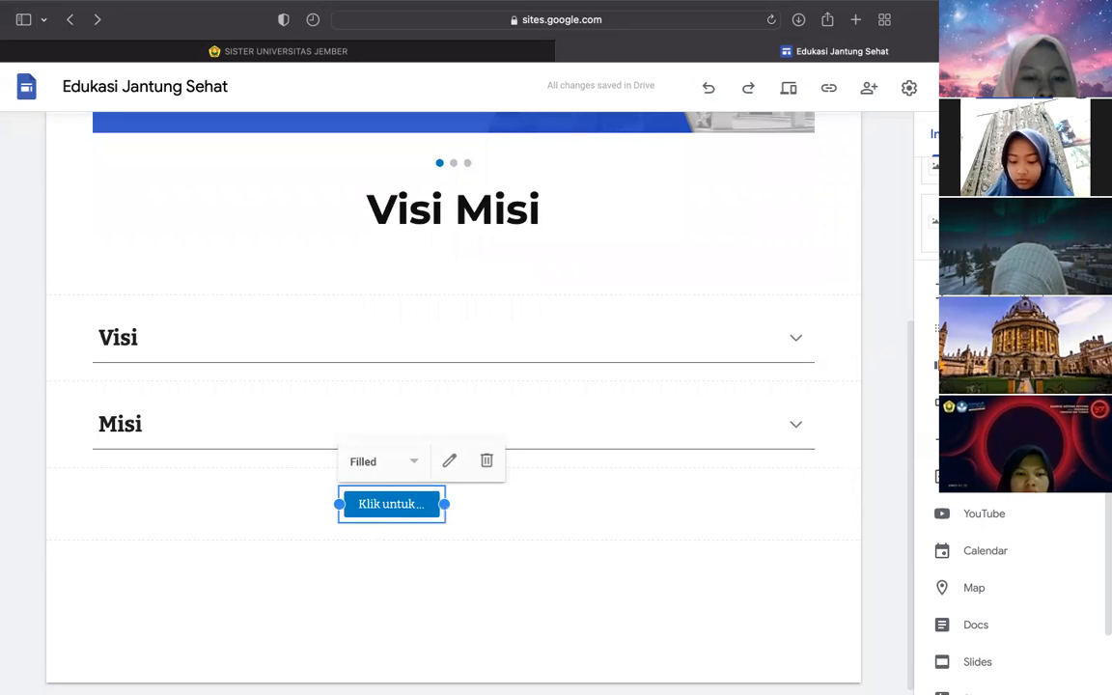
left_click(985, 439)
left_click(484, 598)
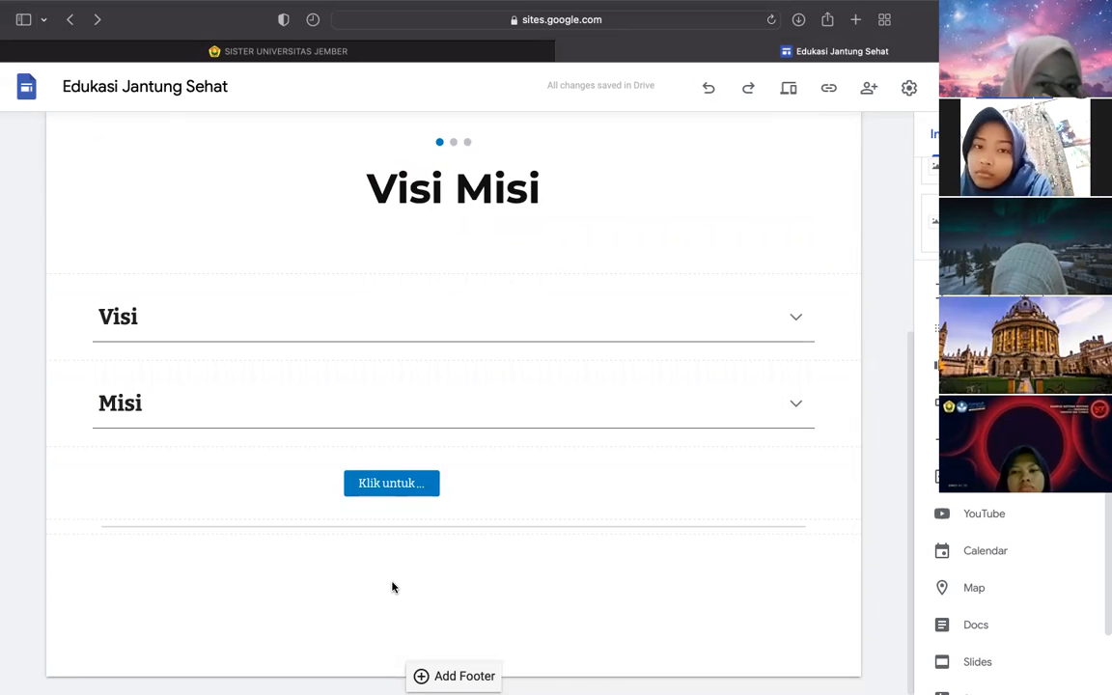
- Add an empty placeholder content block below the divider
scroll(1012, 426, "down", 1)
scroll(1012, 579, "down", 1)
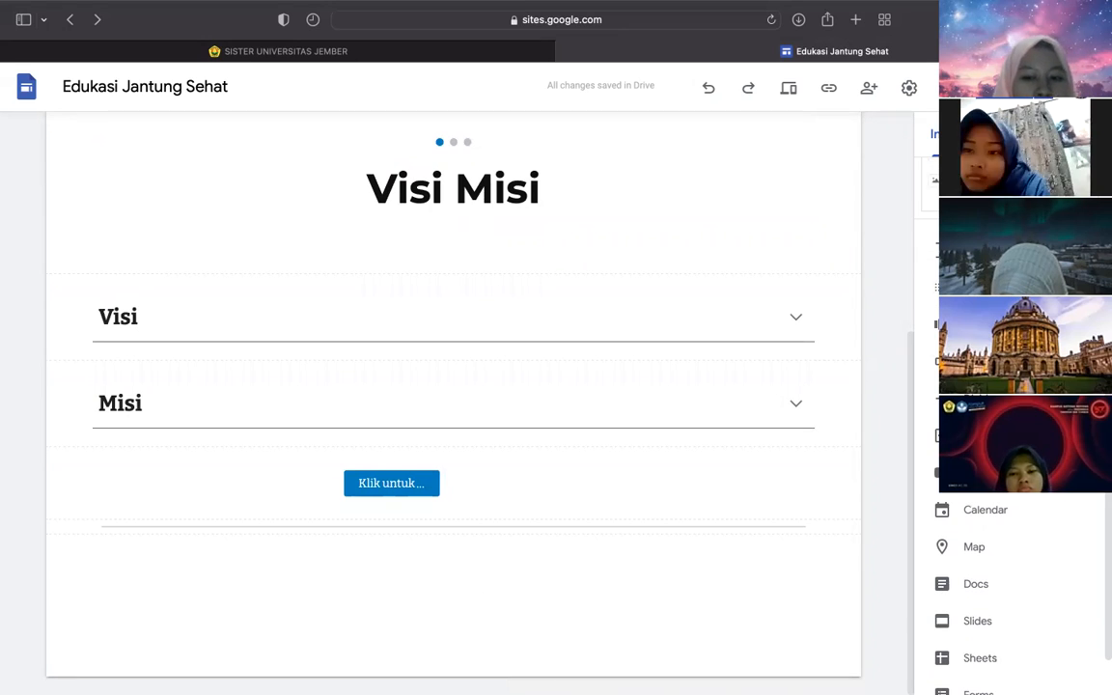
scroll(1012, 579, "down", 2)
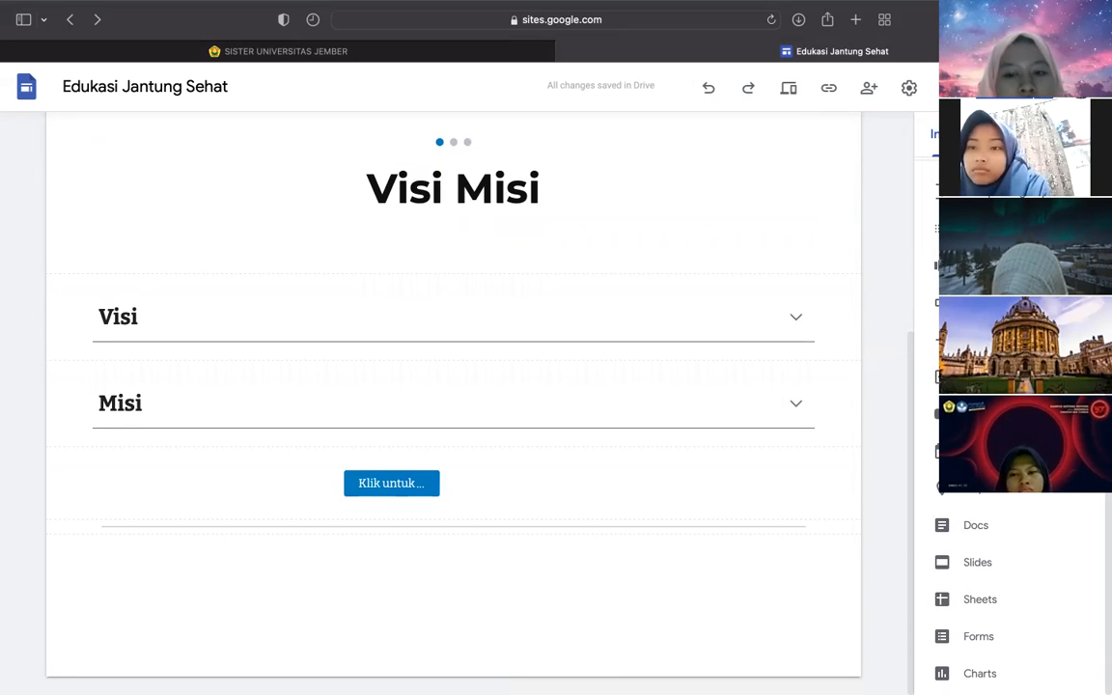
left_click(992, 377)
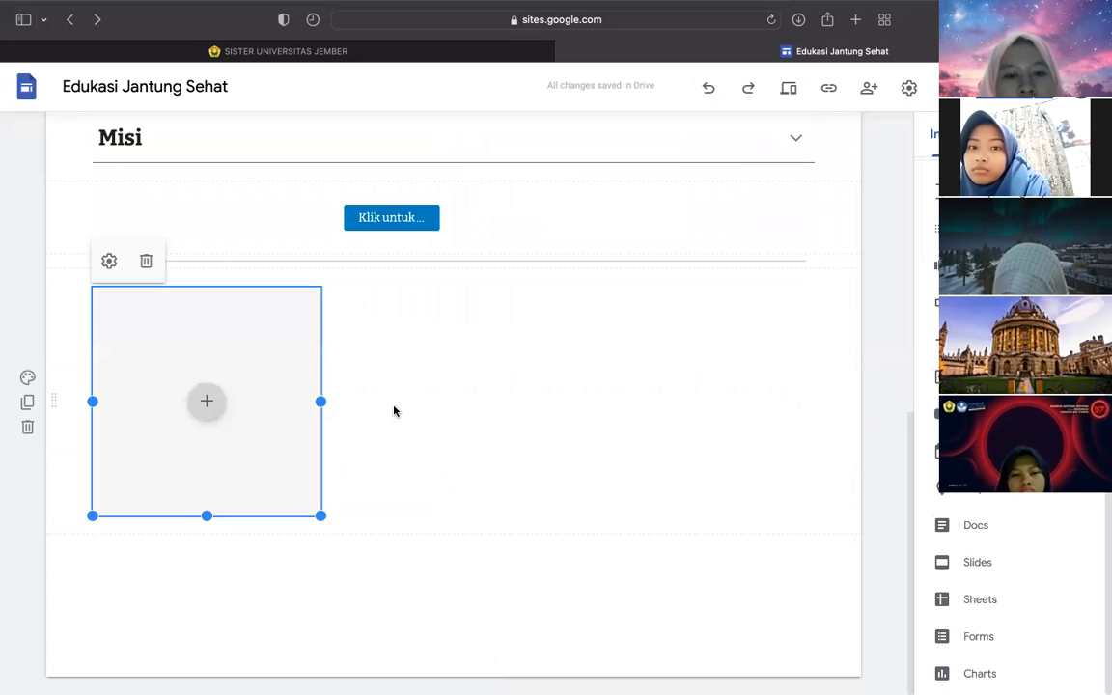
left_click(205, 400)
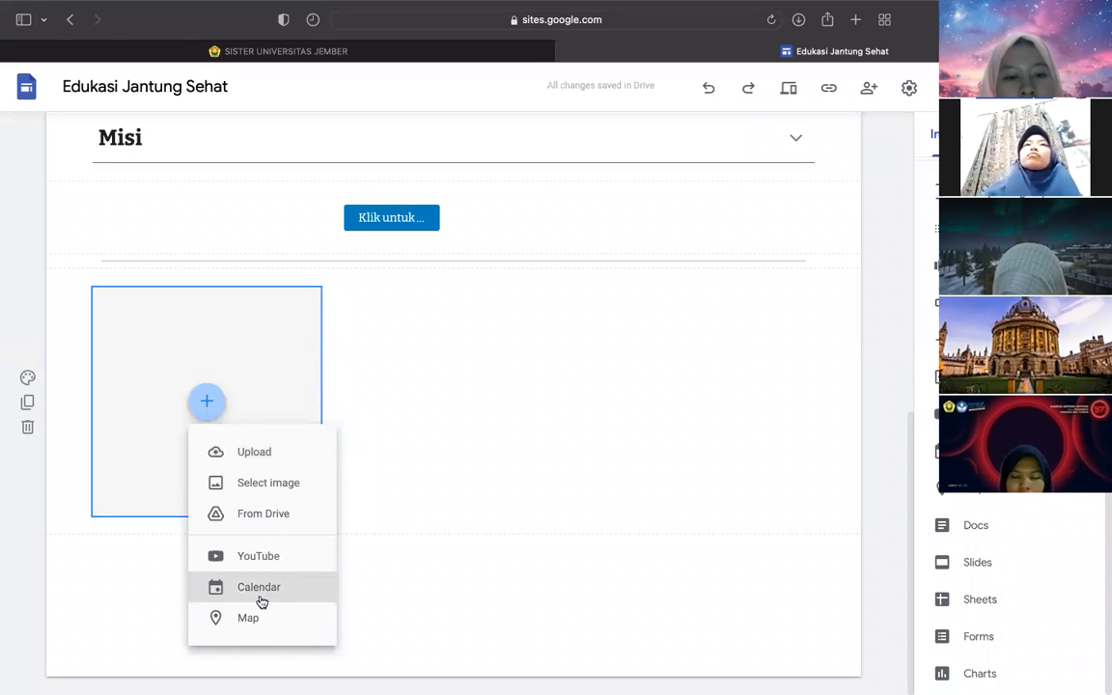
left_click(258, 347)
left_click(258, 347)
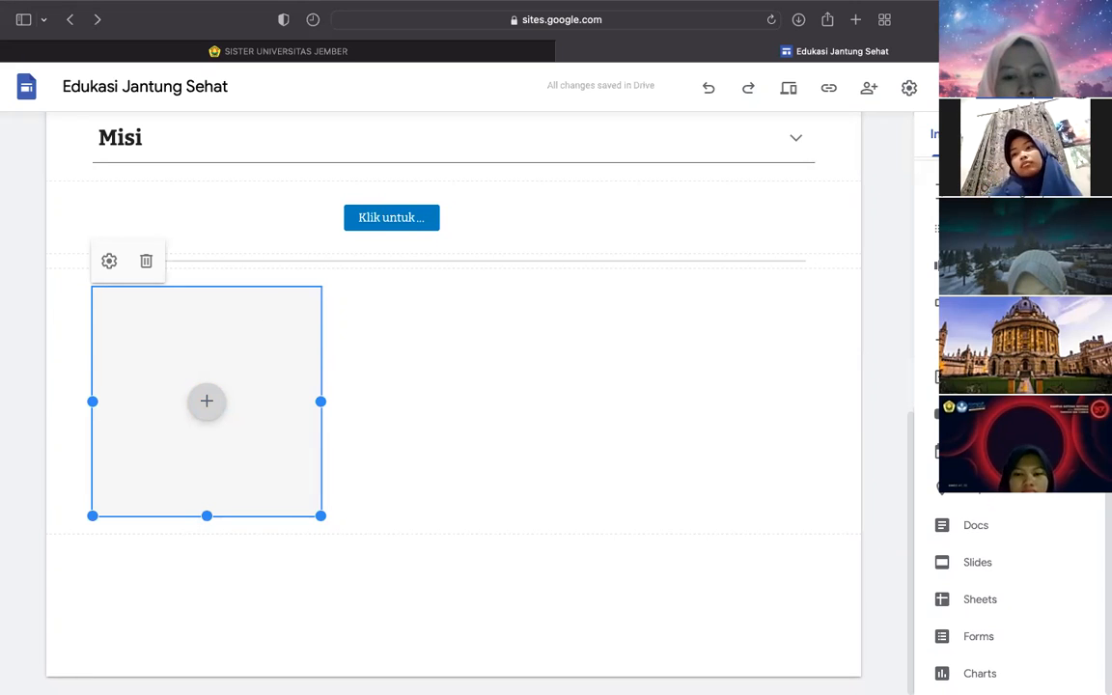
scroll(1108, 579, "down", 1)
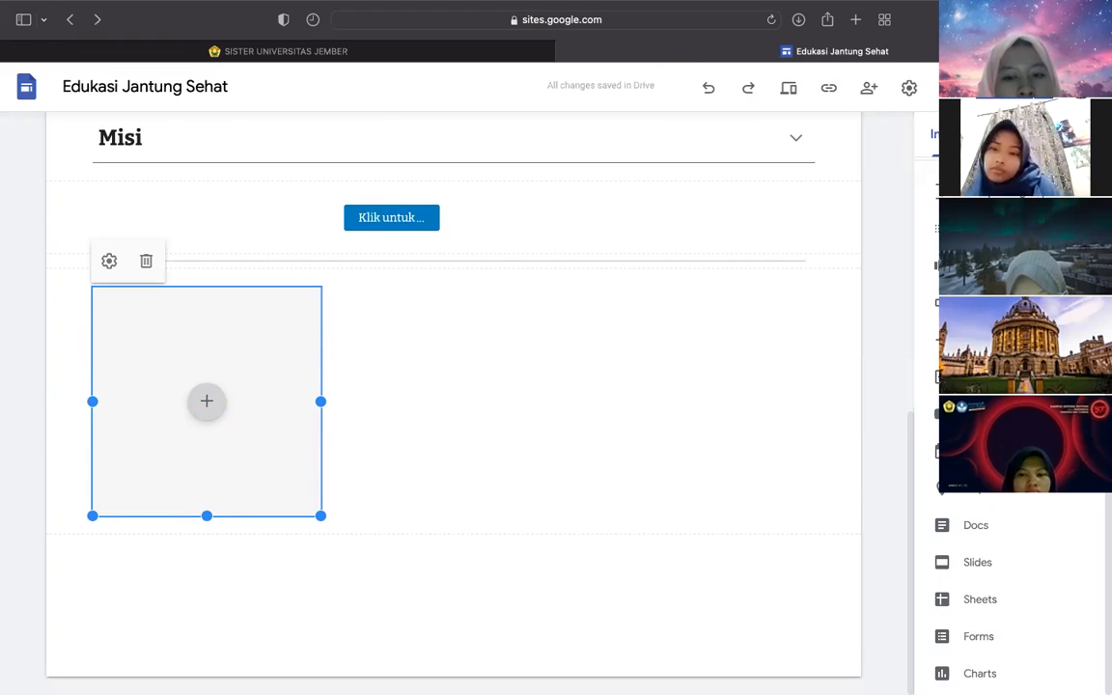
left_click(977, 414)
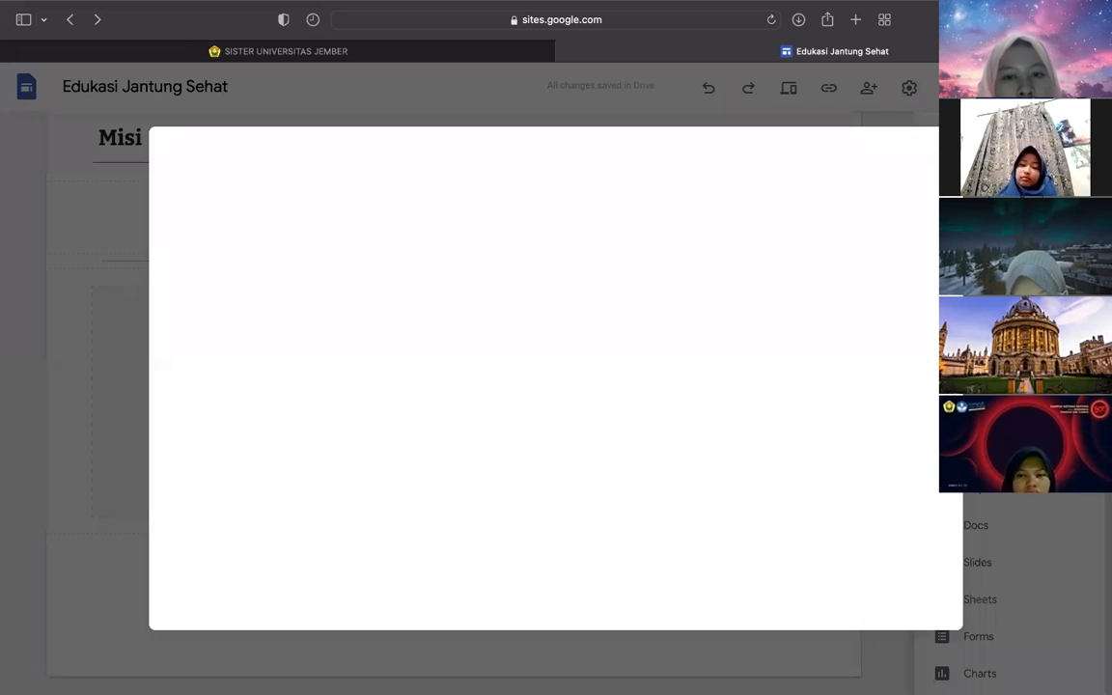
key("Escape")
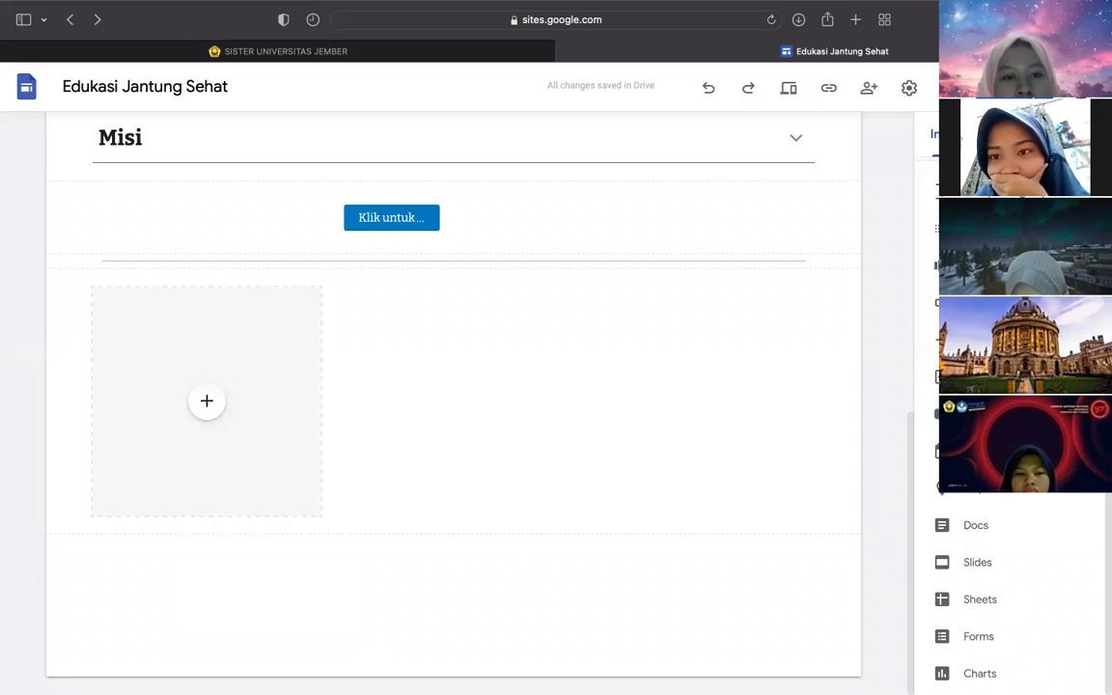
- Embed the LISA - 'LALISA' M/V YouTube video found by searching 'lalisa'
left_click(977, 414)
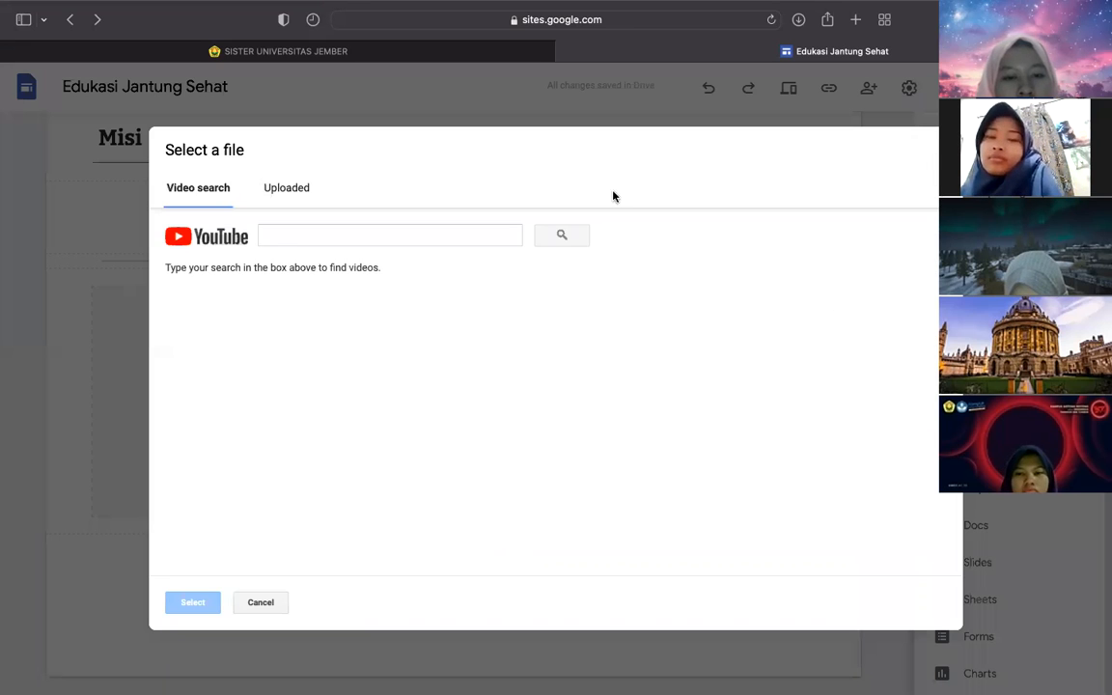
left_click(319, 236)
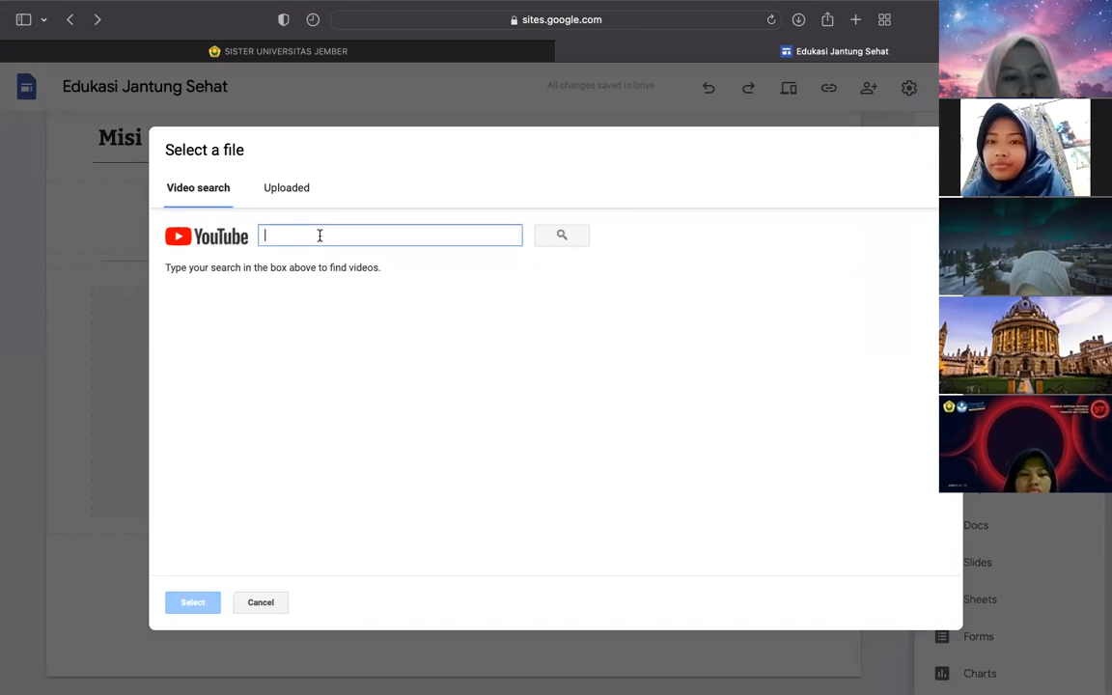
type("lalisa")
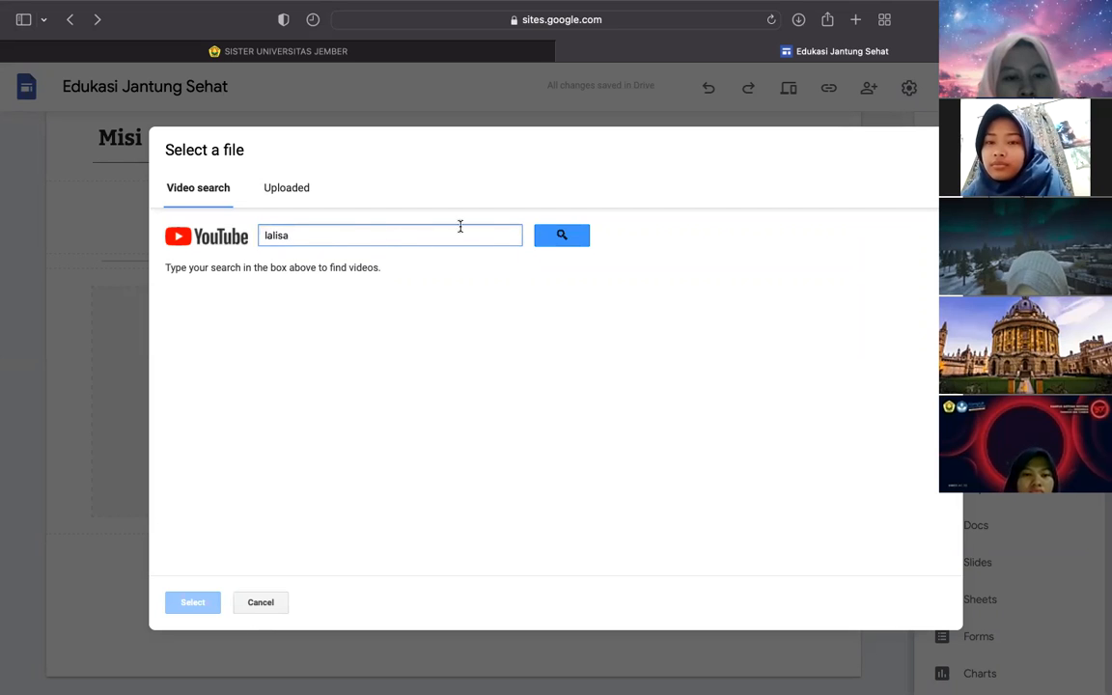
left_click(558, 235)
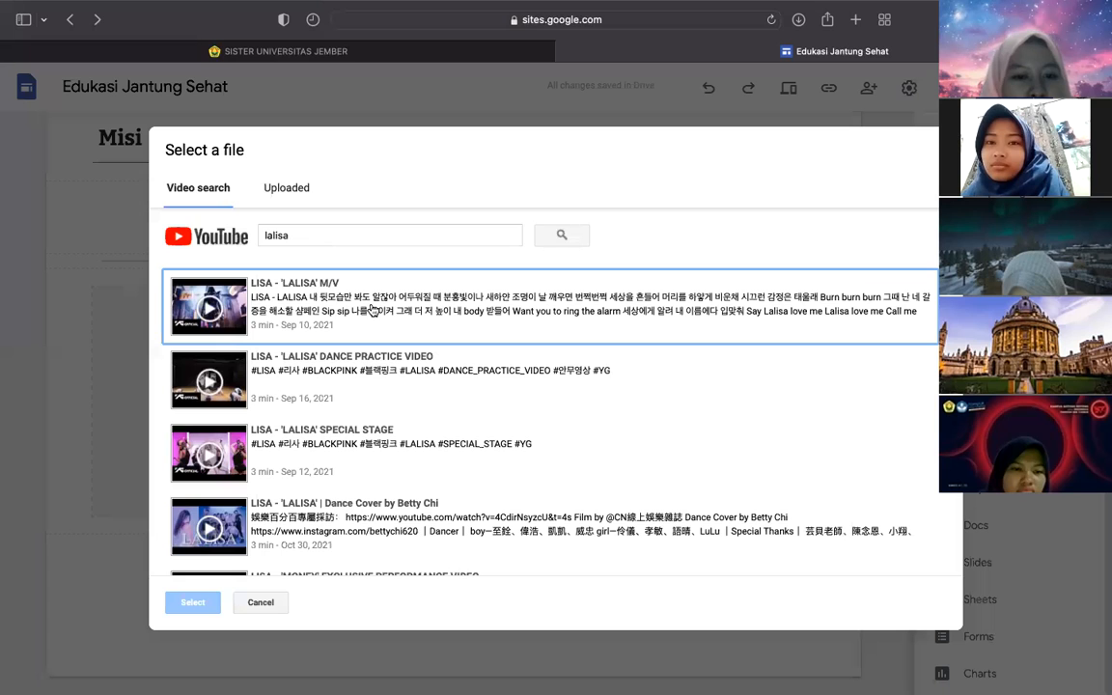
left_click(330, 304)
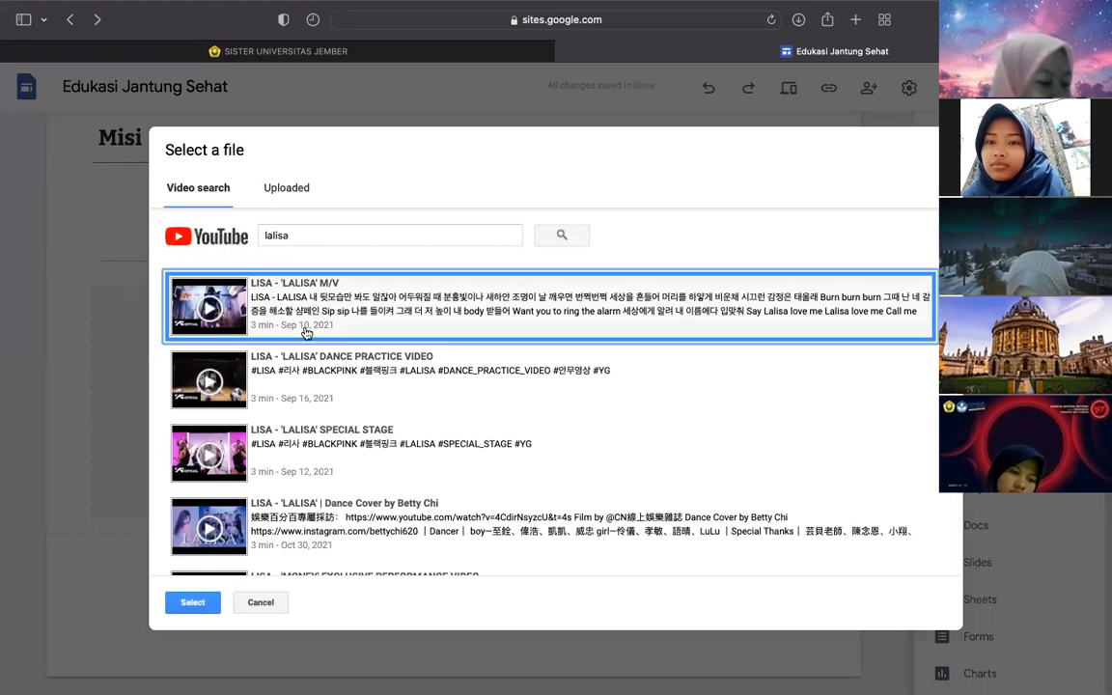
left_click(192, 601)
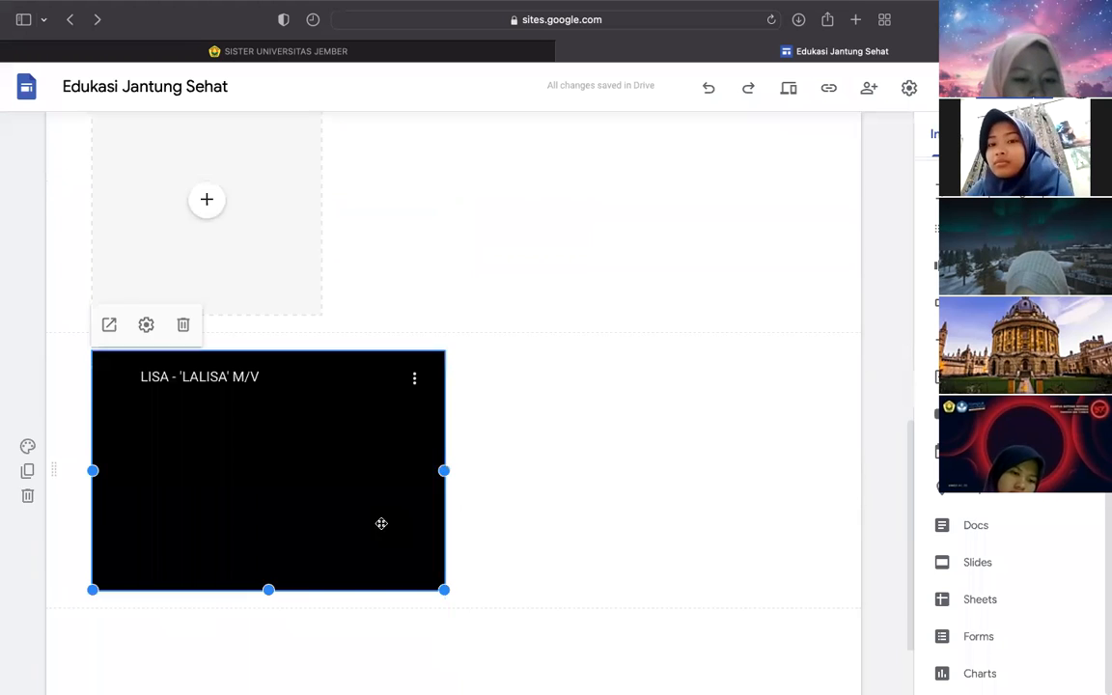
- Stretch the video embed to full content width and make it taller
left_click_drag(446, 442, 813, 440)
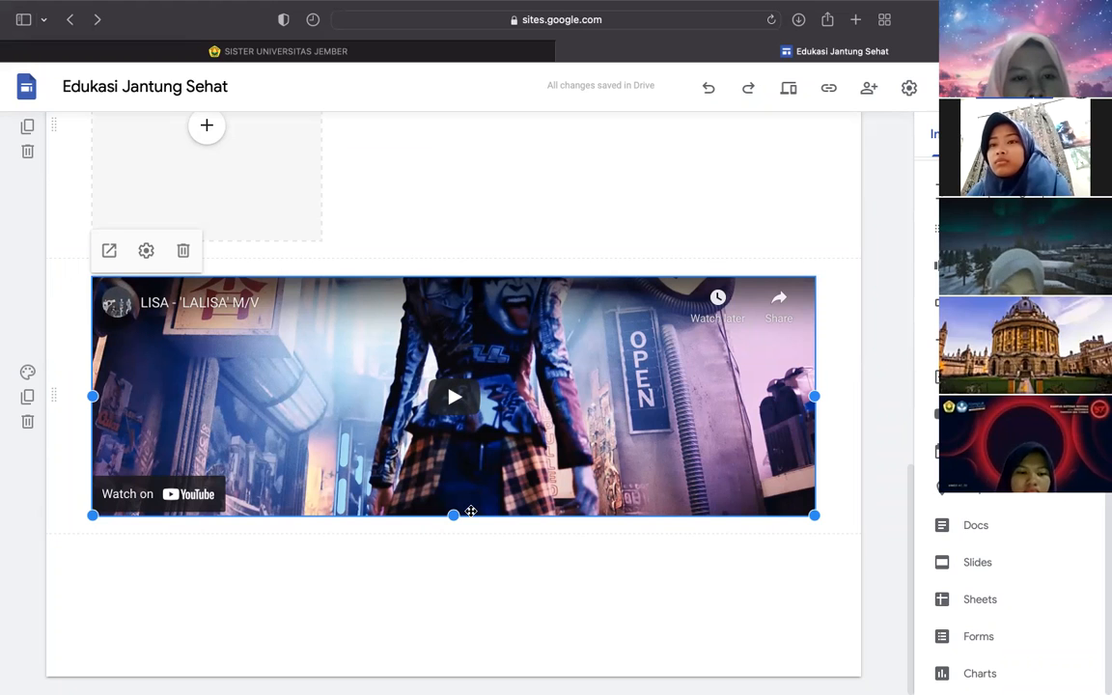
left_click_drag(455, 516, 454, 618)
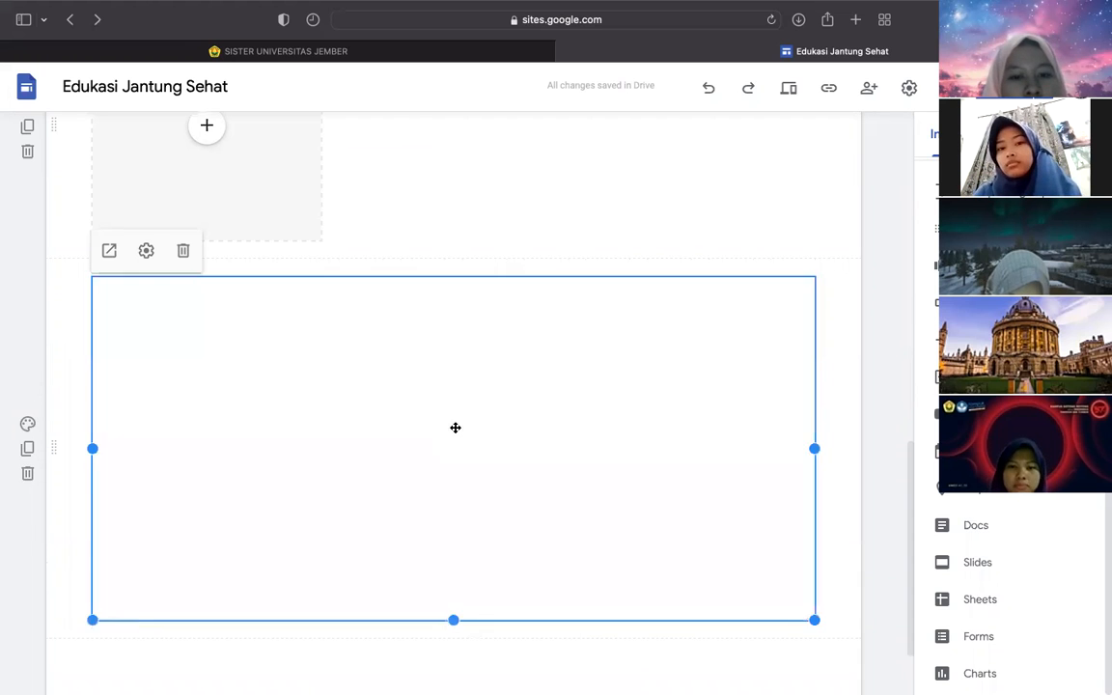
scroll(455, 428, "down", 1)
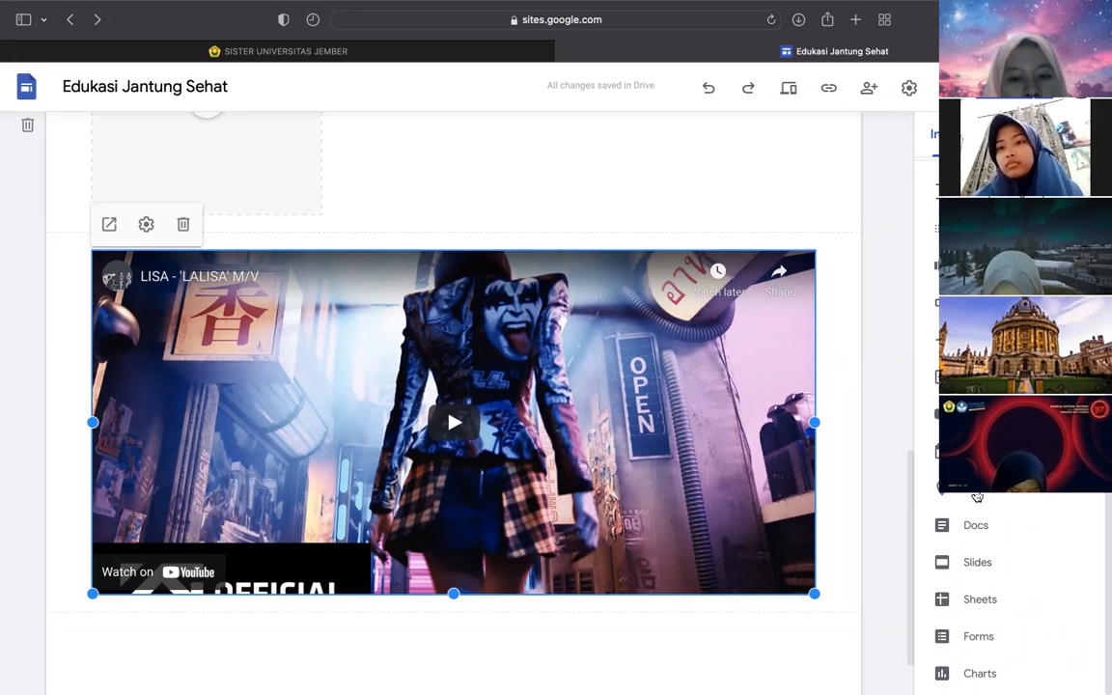
left_click(976, 496)
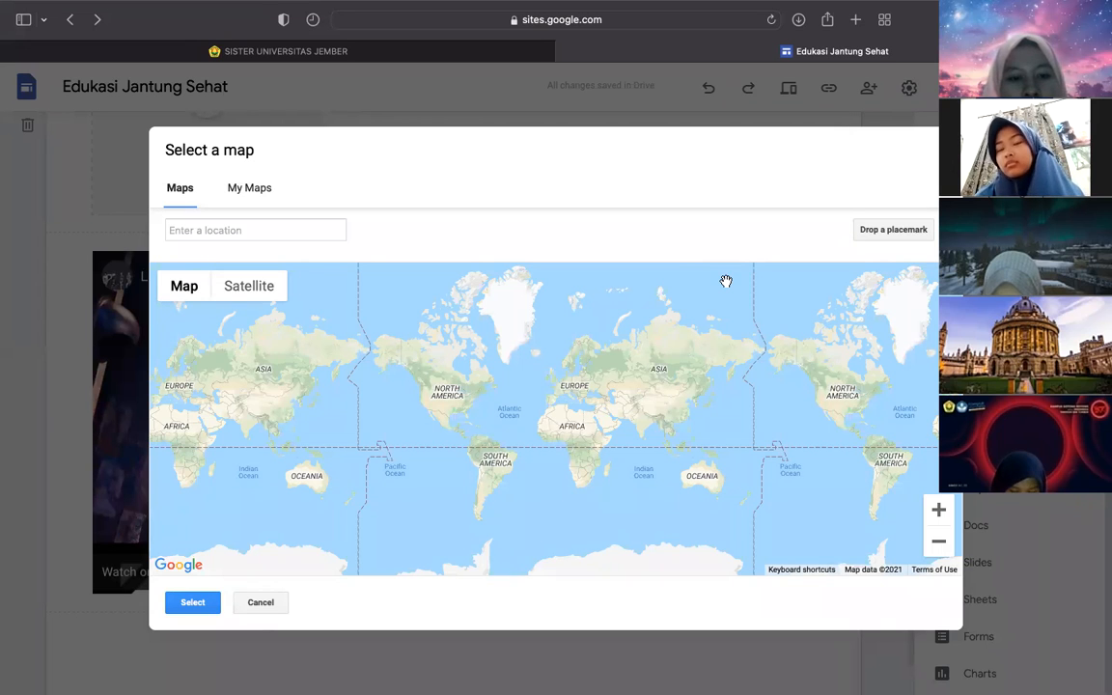
- Embed a map of Fakultas Kesehatan Masyarakat Universitas Jember ('fkm unej') and widen it to full width
left_click(242, 183)
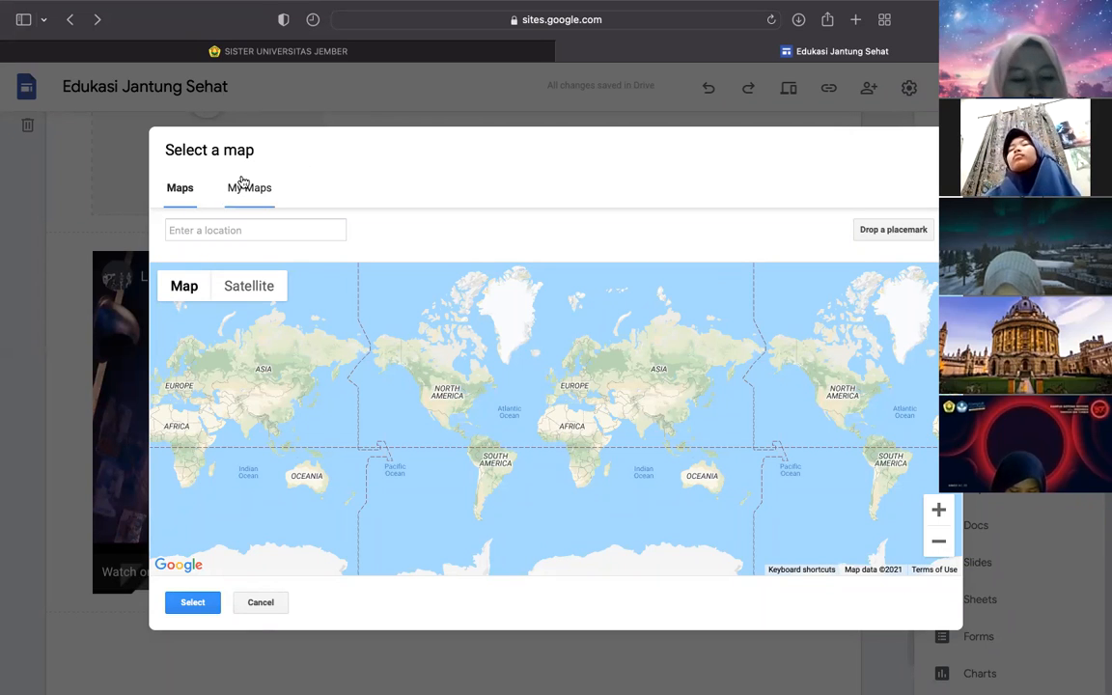
left_click(216, 229)
type("fkm")
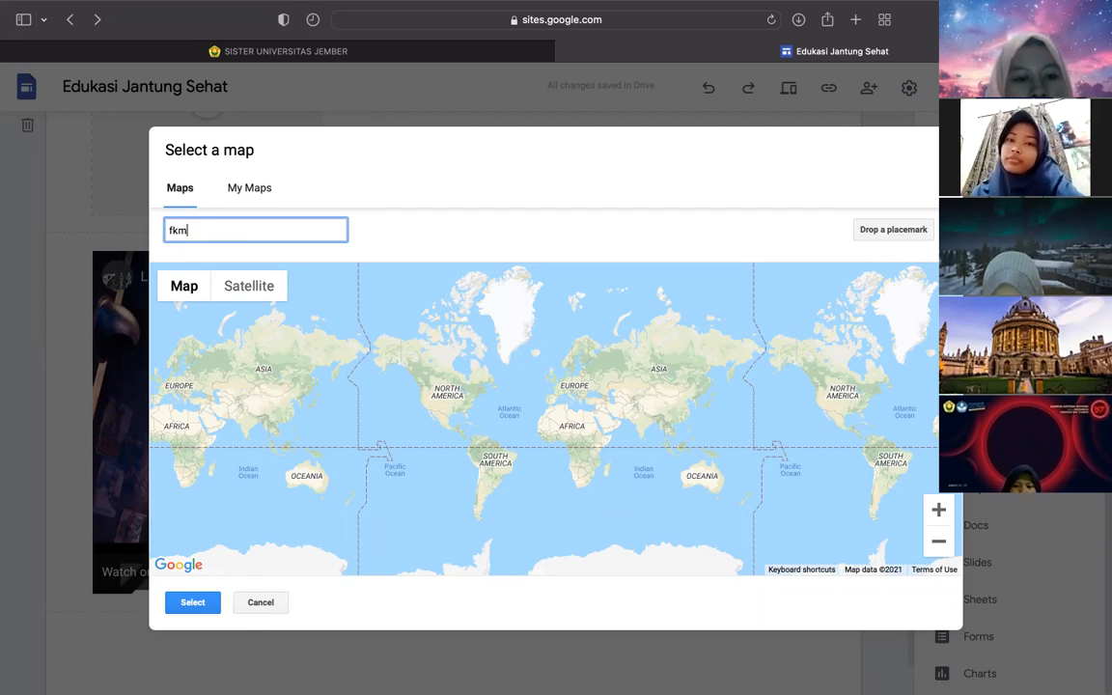
type(" une")
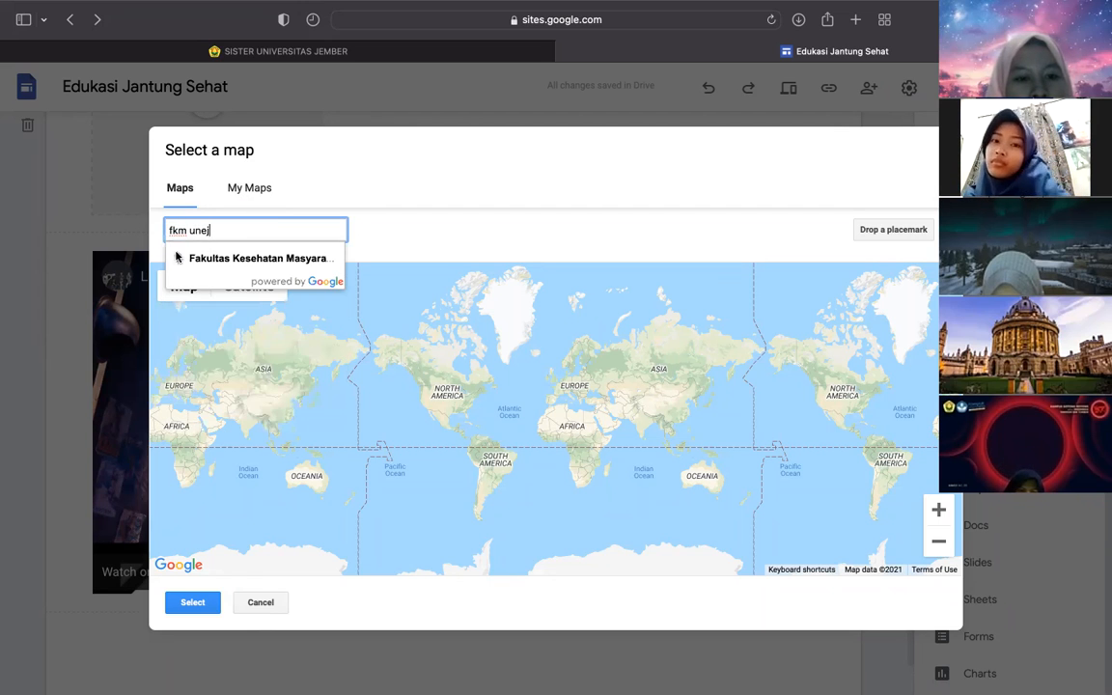
type("j")
left_click(196, 258)
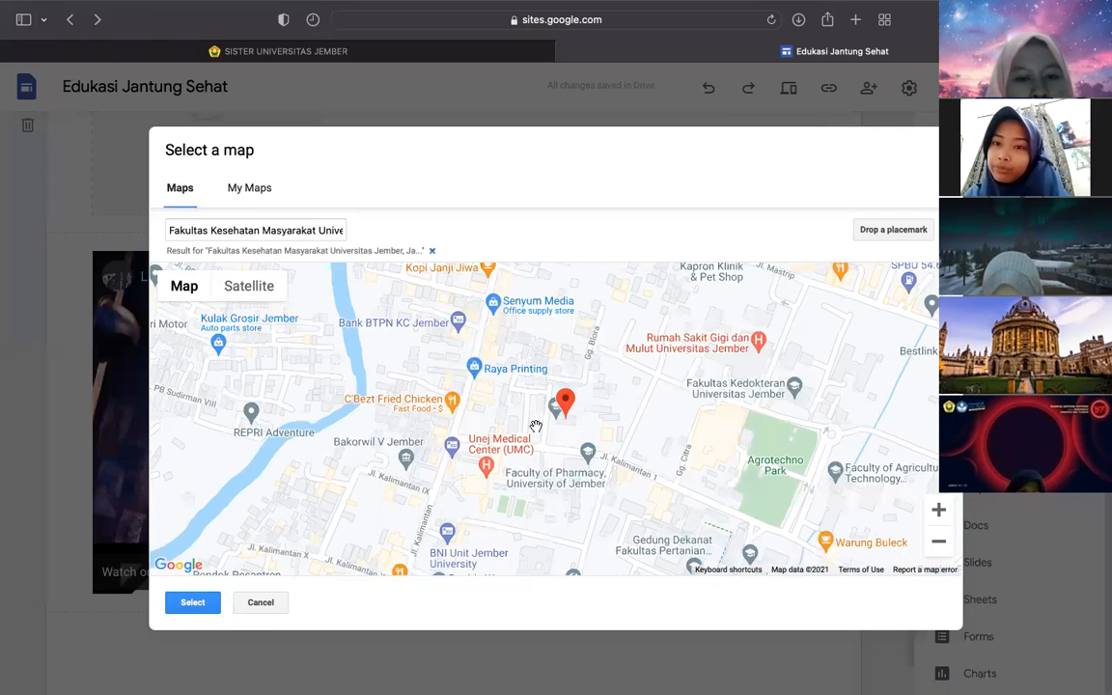
left_click(192, 604)
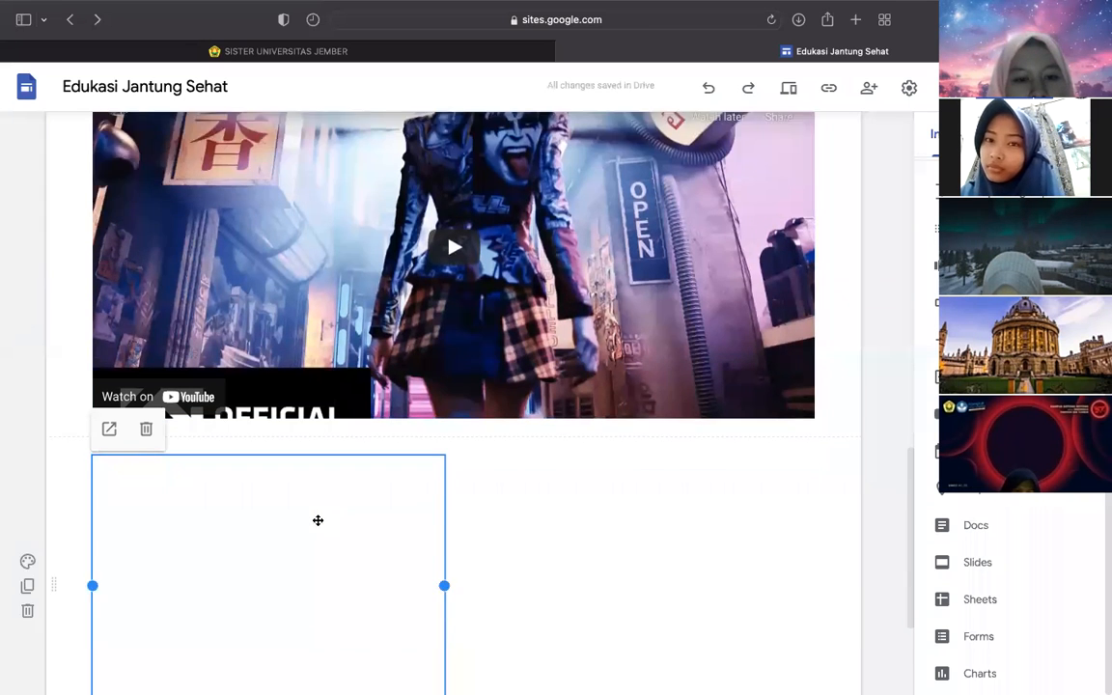
left_click_drag(446, 457, 828, 440)
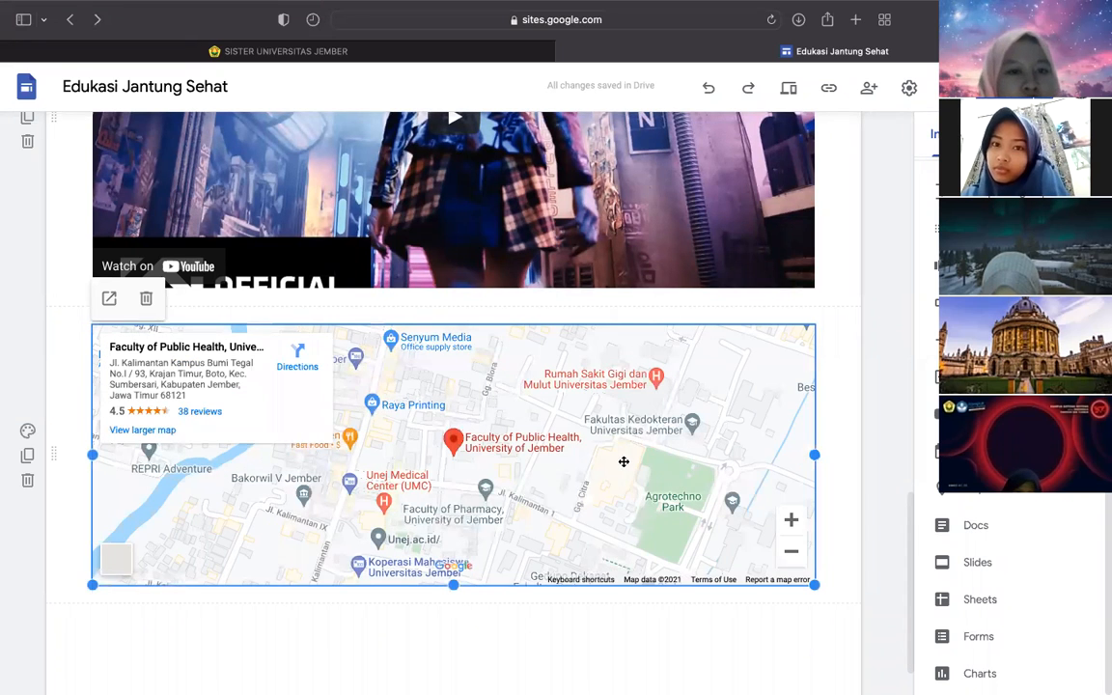
scroll(622, 461, "down", 1)
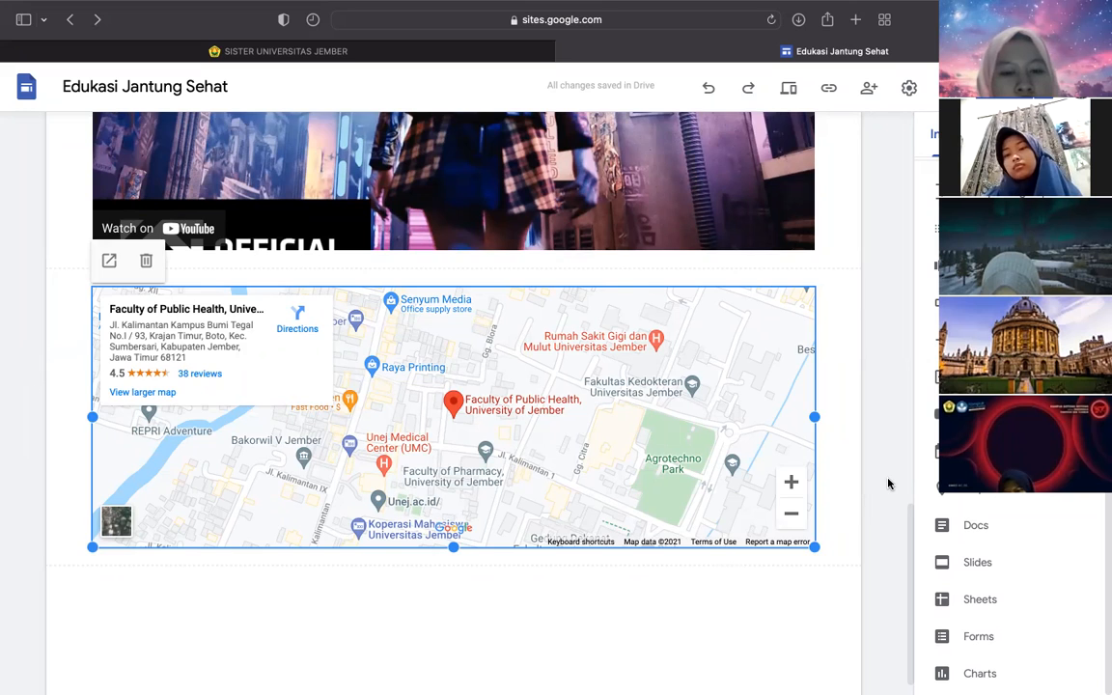
scroll(887, 484, "down", 2)
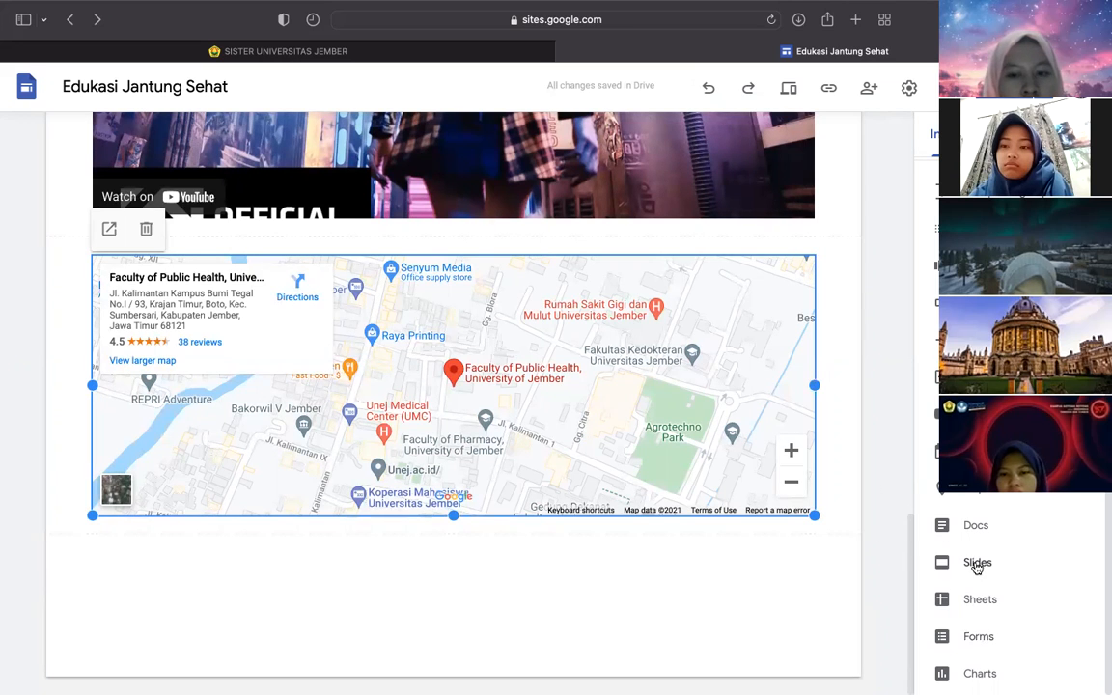
left_click(779, 603)
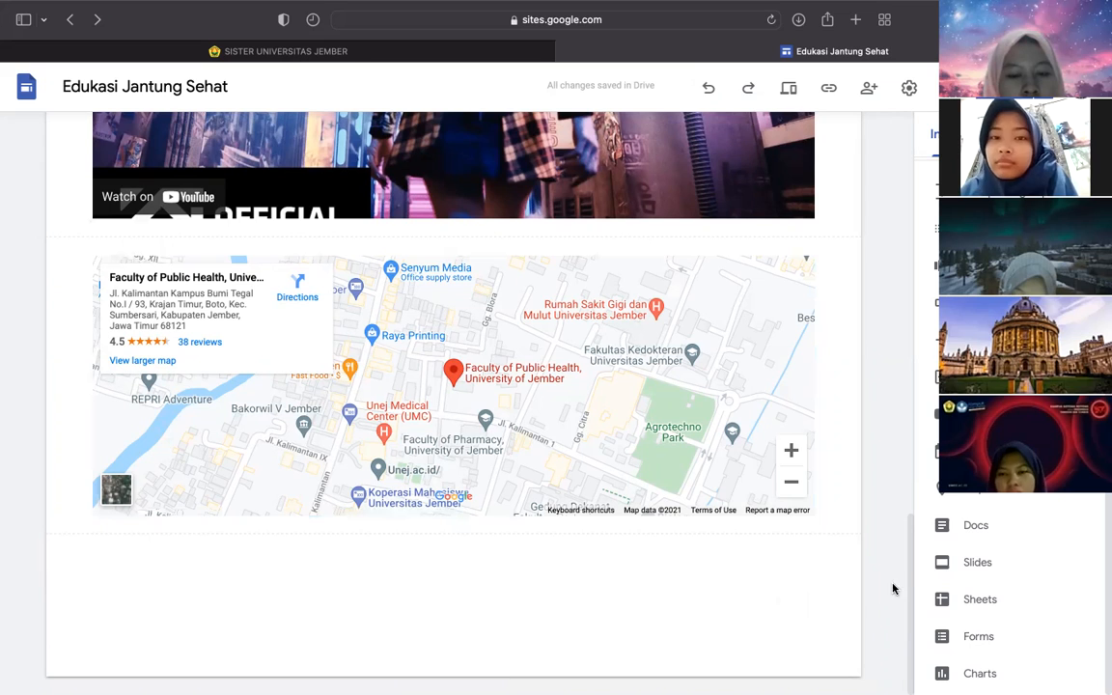
- Insert the Kuliah Vs. Keorganisasian Mahasiswa Slides presentation below the map
left_click(987, 569)
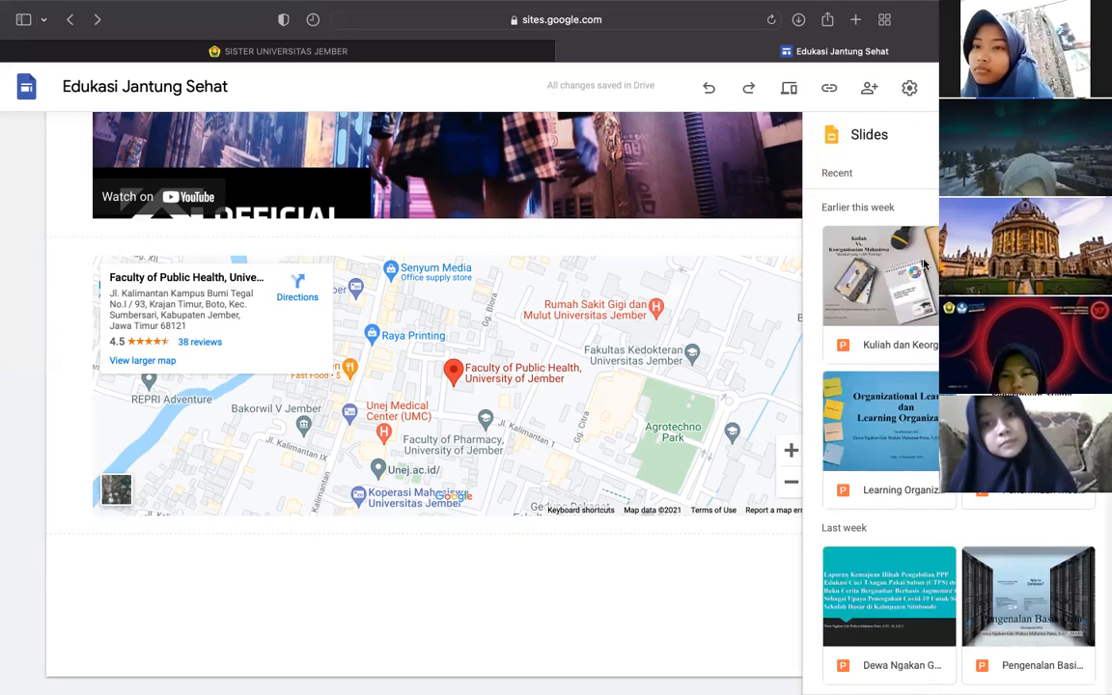
scroll(955, 434, "down", 10)
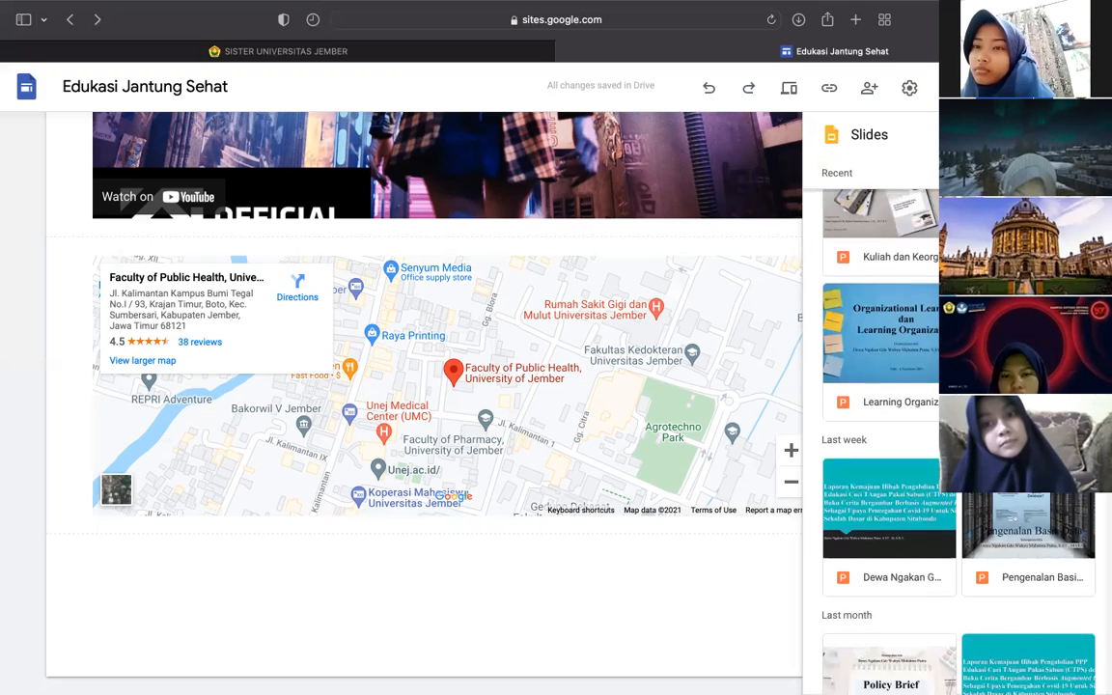
scroll(955, 434, "down", 2)
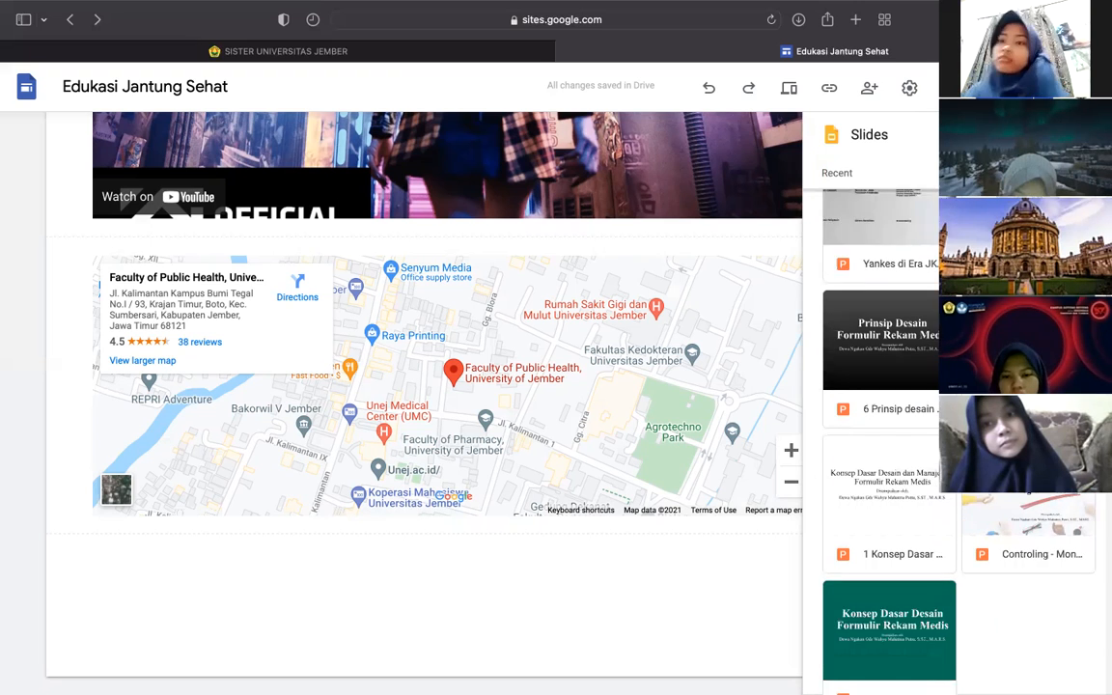
scroll(955, 434, "up", 6)
scroll(917, 274, "up", 2)
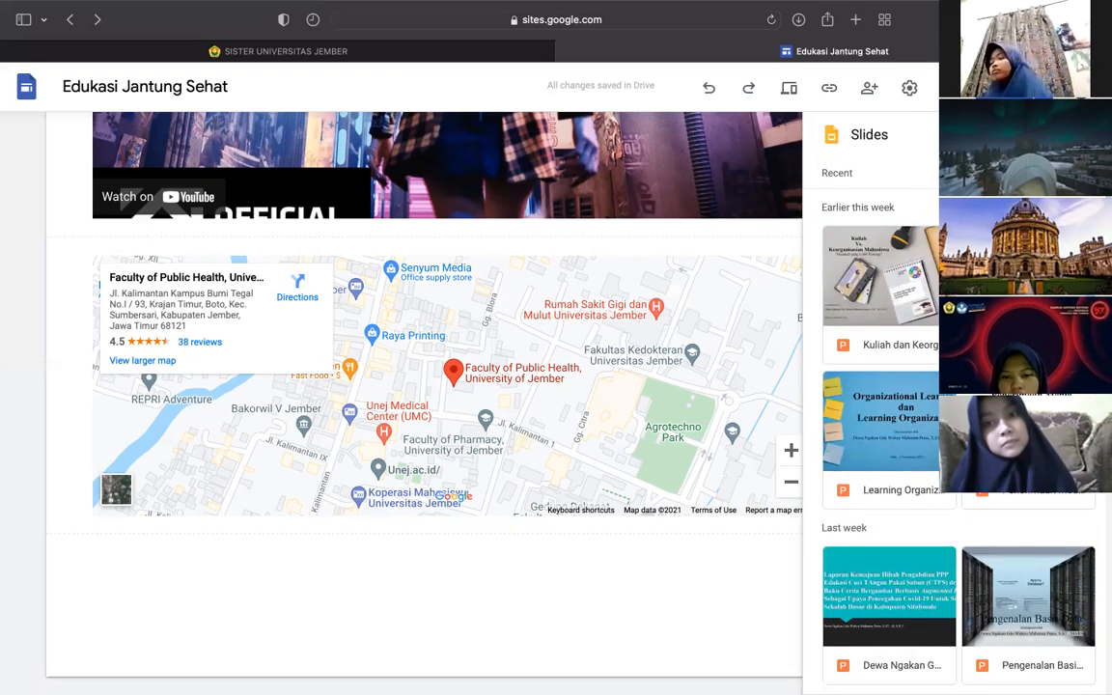
left_click(883, 277)
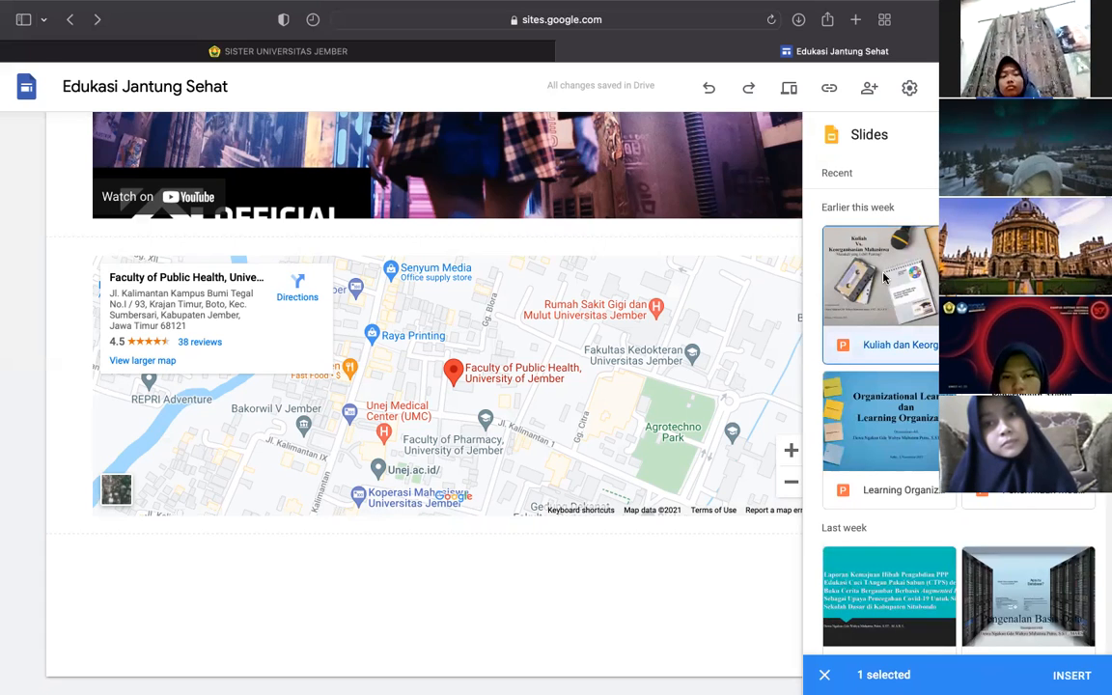
left_click(1052, 671)
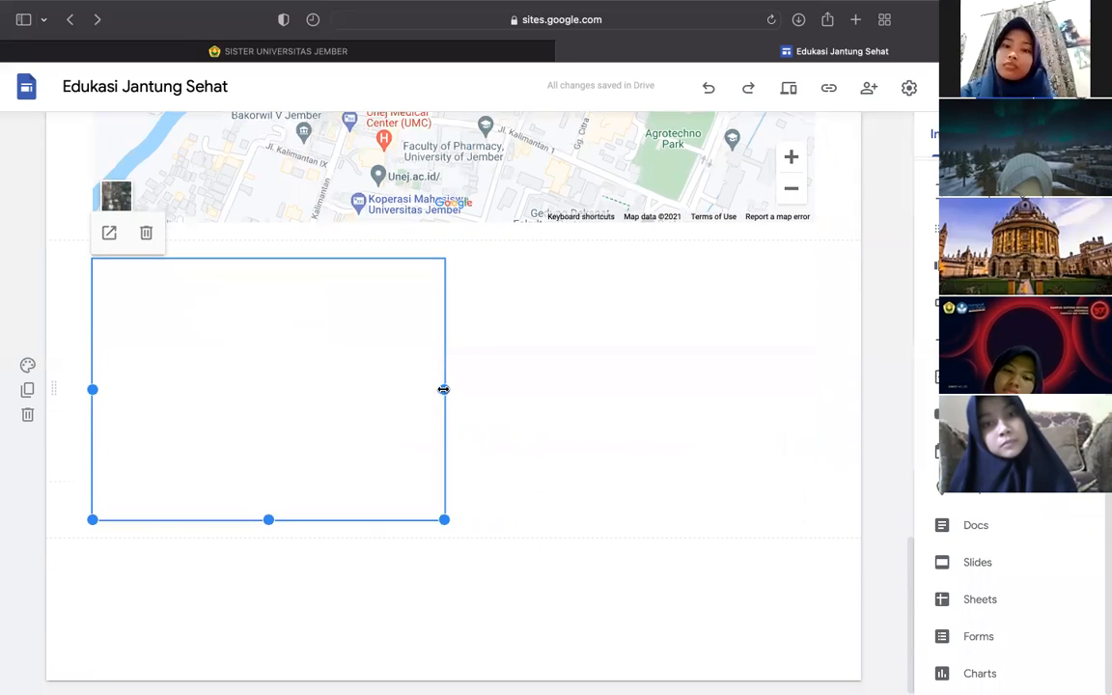
- Stretch the presentation embed to full content width and make it taller
left_click_drag(466, 393, 866, 391)
left_click_drag(566, 358, 567, 353)
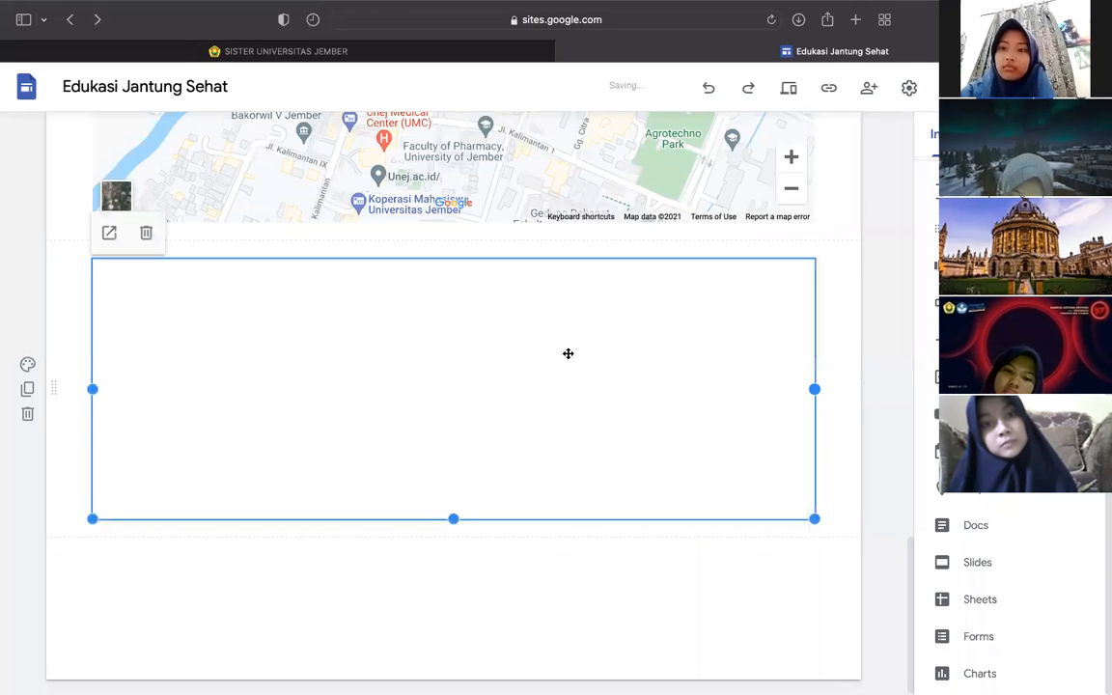
left_click_drag(453, 518, 440, 628)
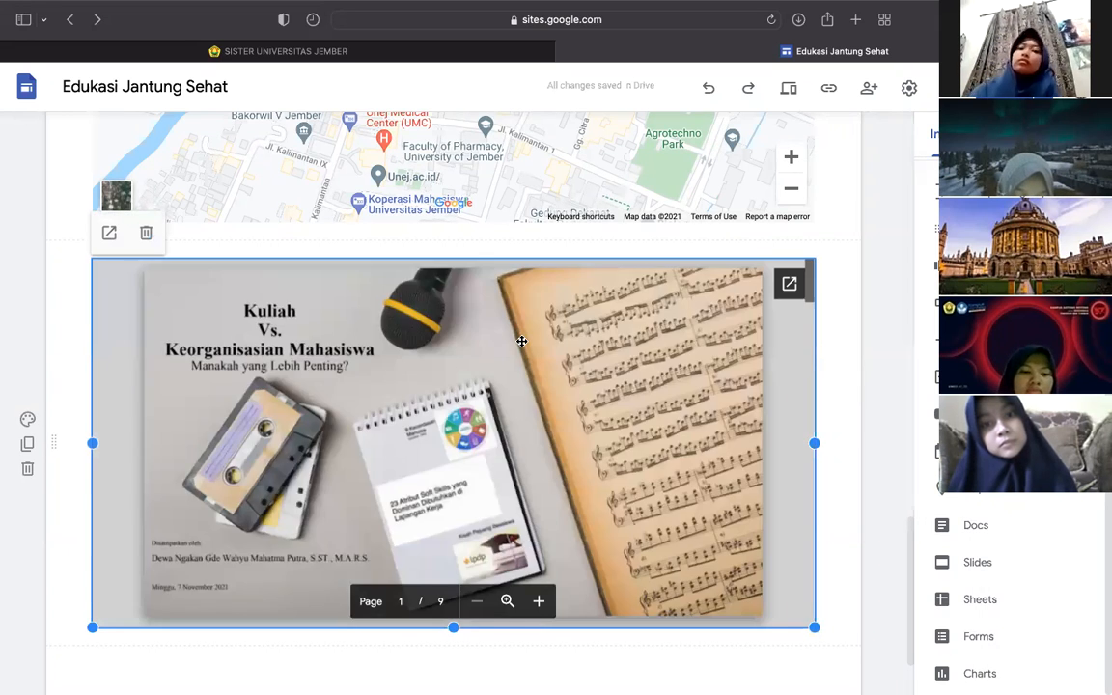
scroll(521, 340, "down", 1)
scroll(521, 341, "up", 1)
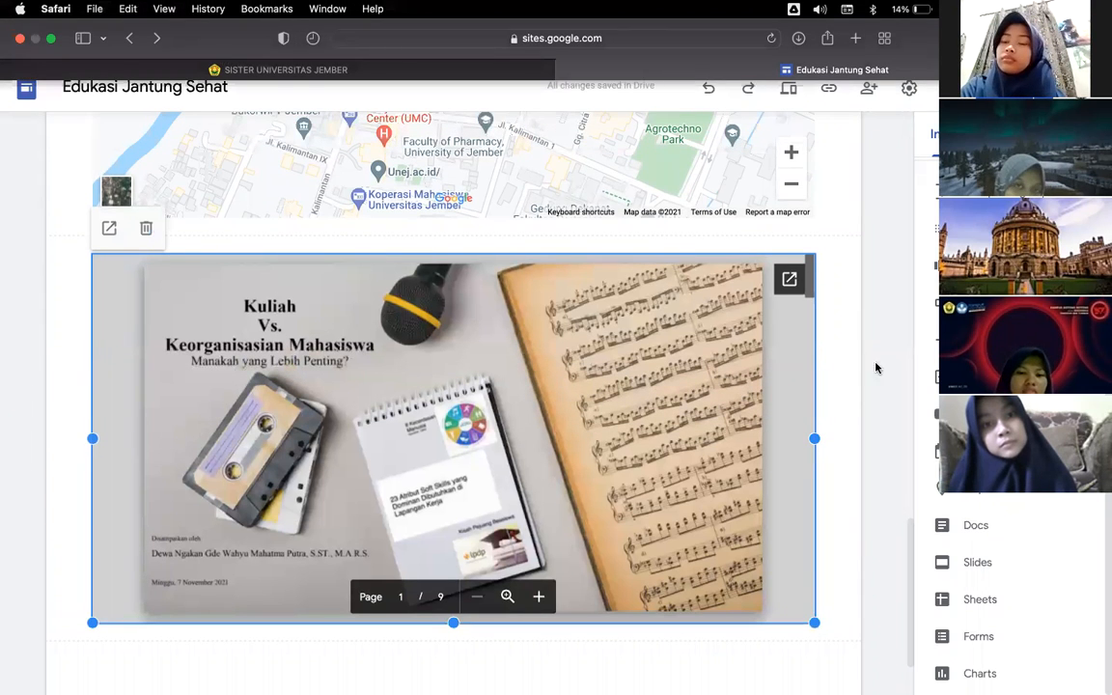
scroll(630, 212, "up", 5)
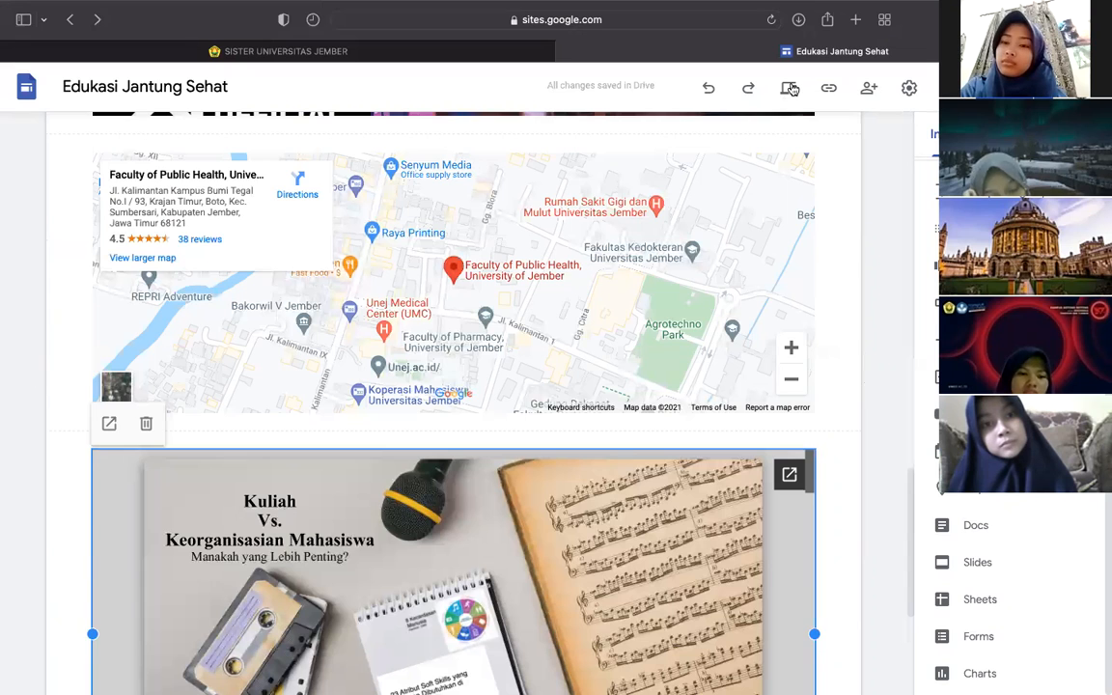
left_click(791, 88)
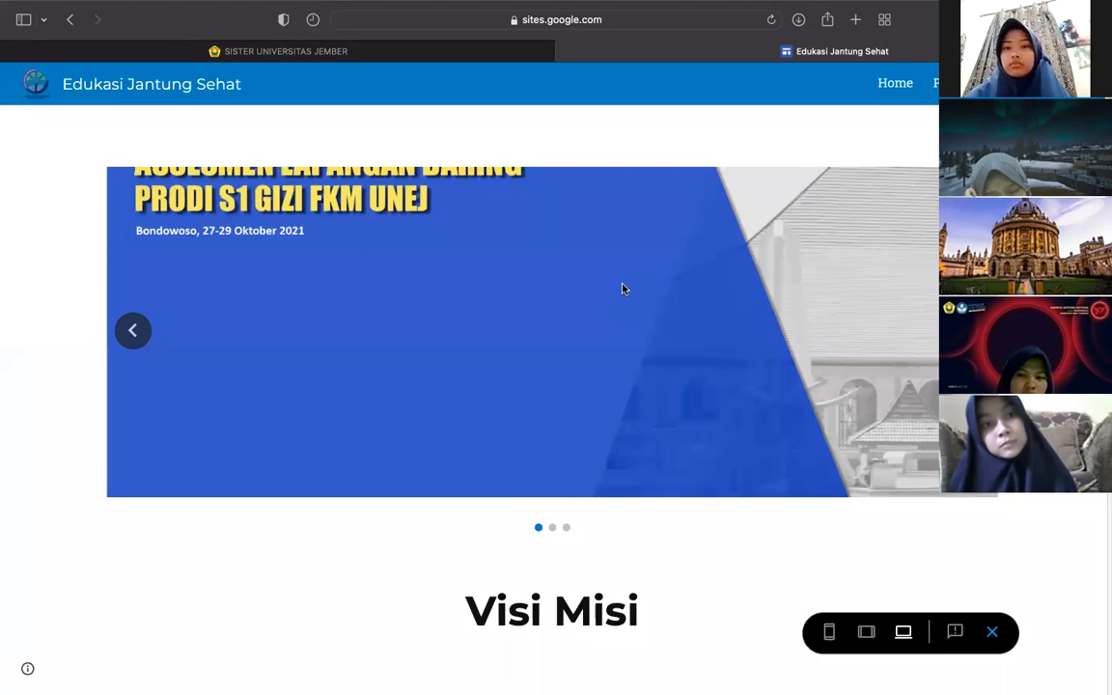
scroll(622, 289, "down", 2)
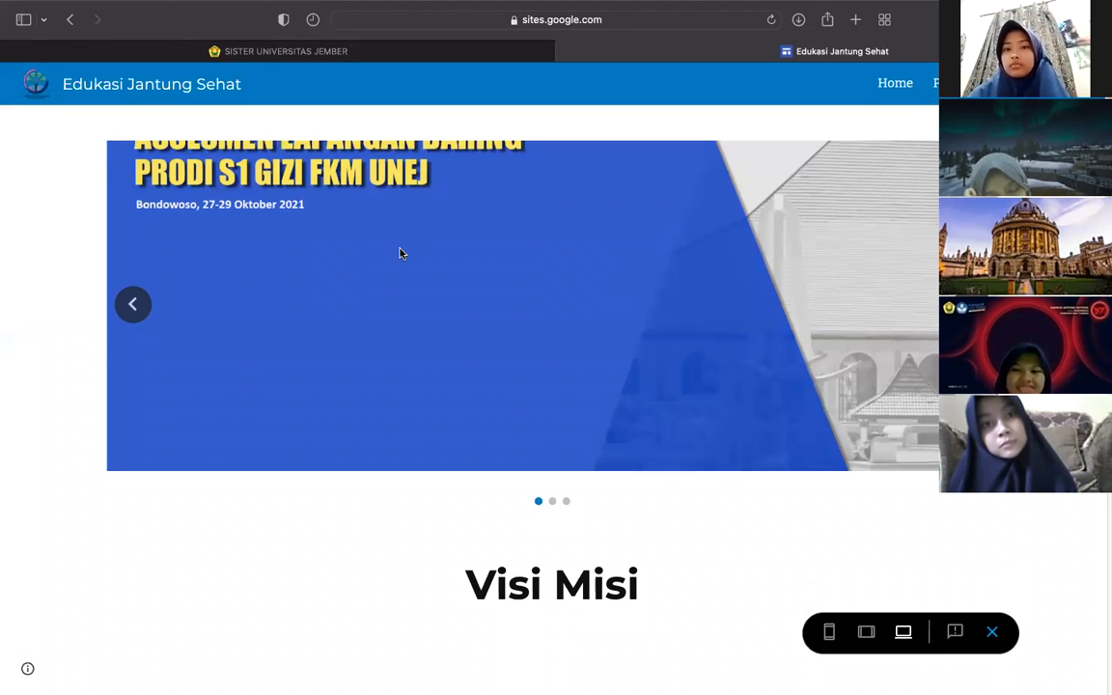
scroll(401, 253, "down", 10)
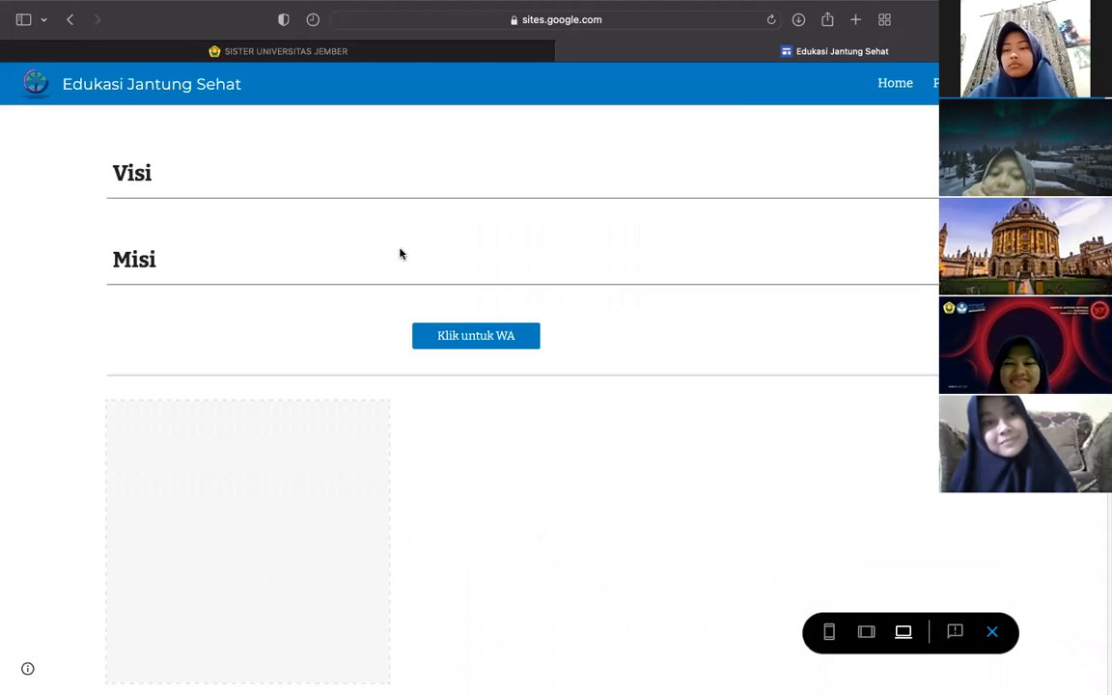
scroll(401, 253, "down", 2)
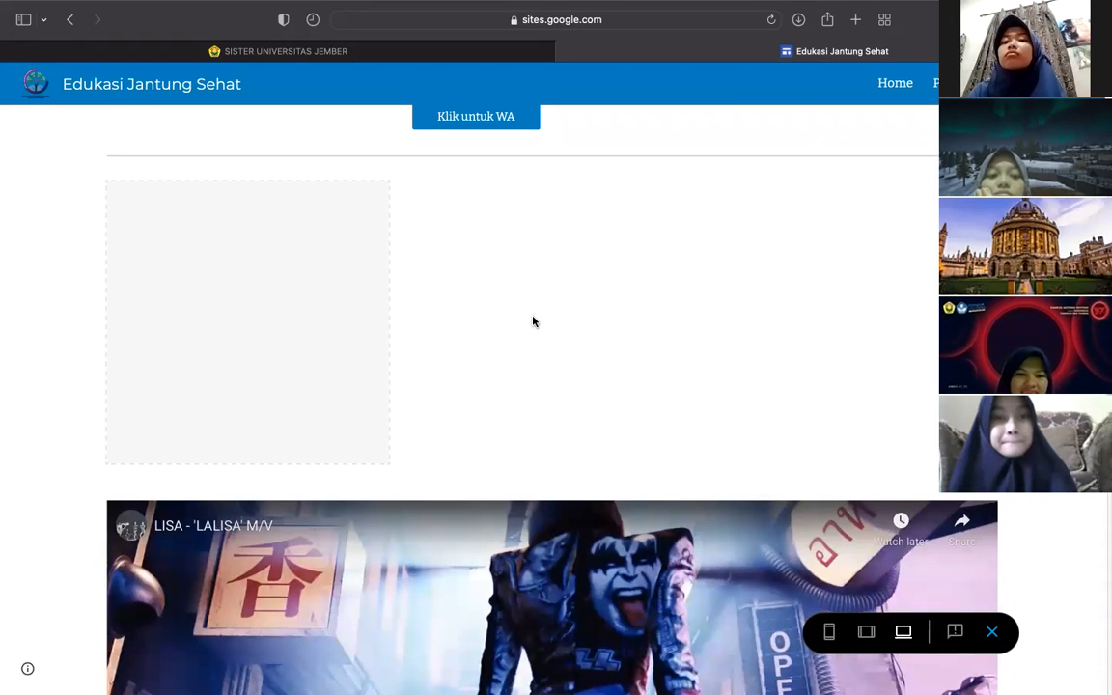
scroll(537, 320, "down", 8)
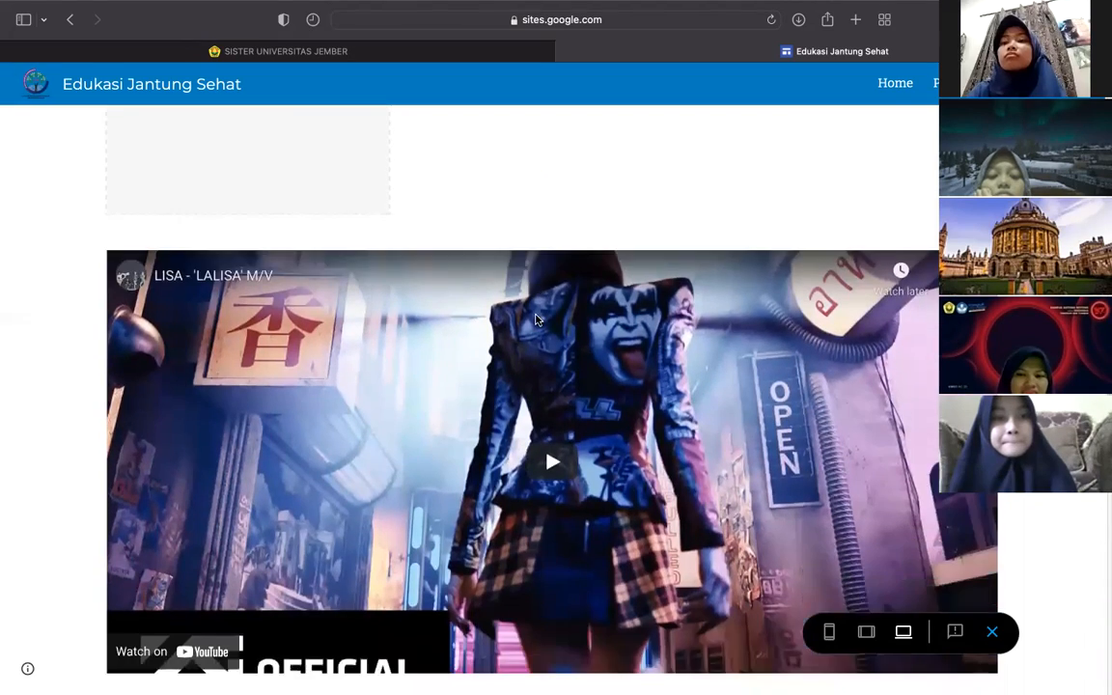
scroll(536, 319, "down", 3)
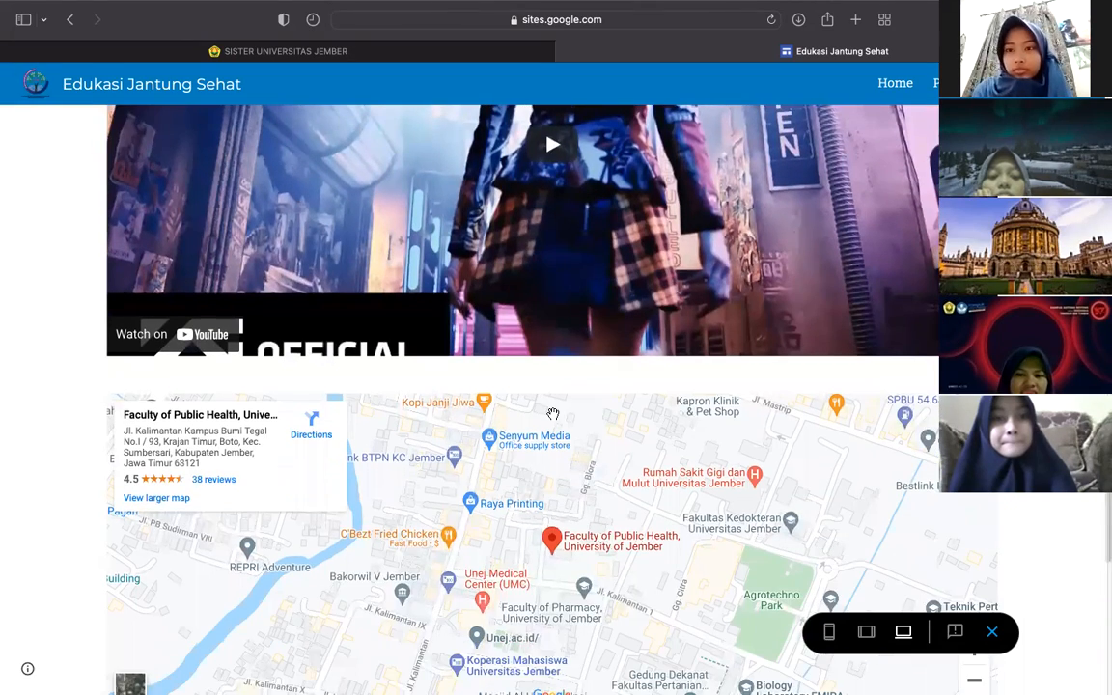
scroll(553, 413, "down", 4)
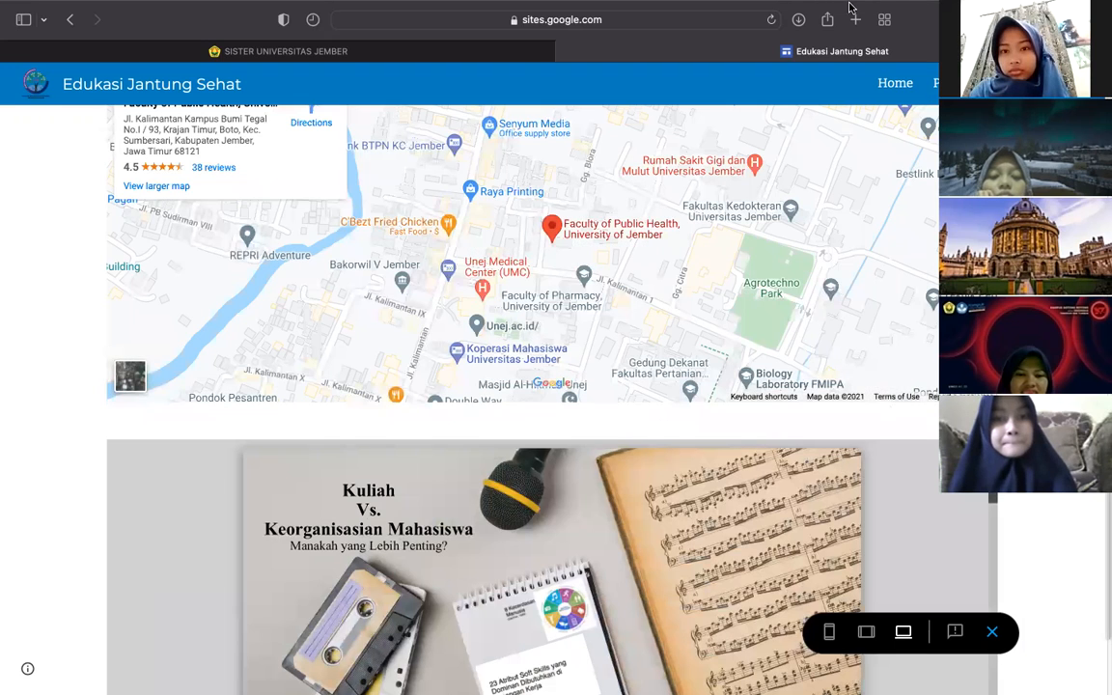
scroll(630, 570, "down", 3)
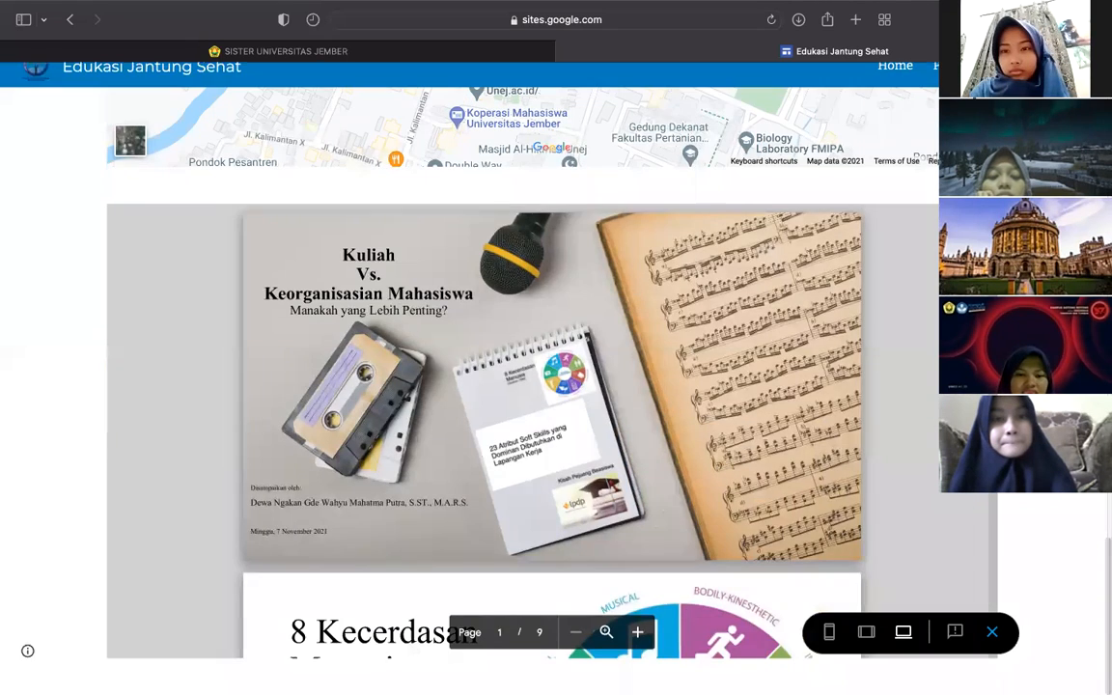
scroll(708, 279, "down", 5)
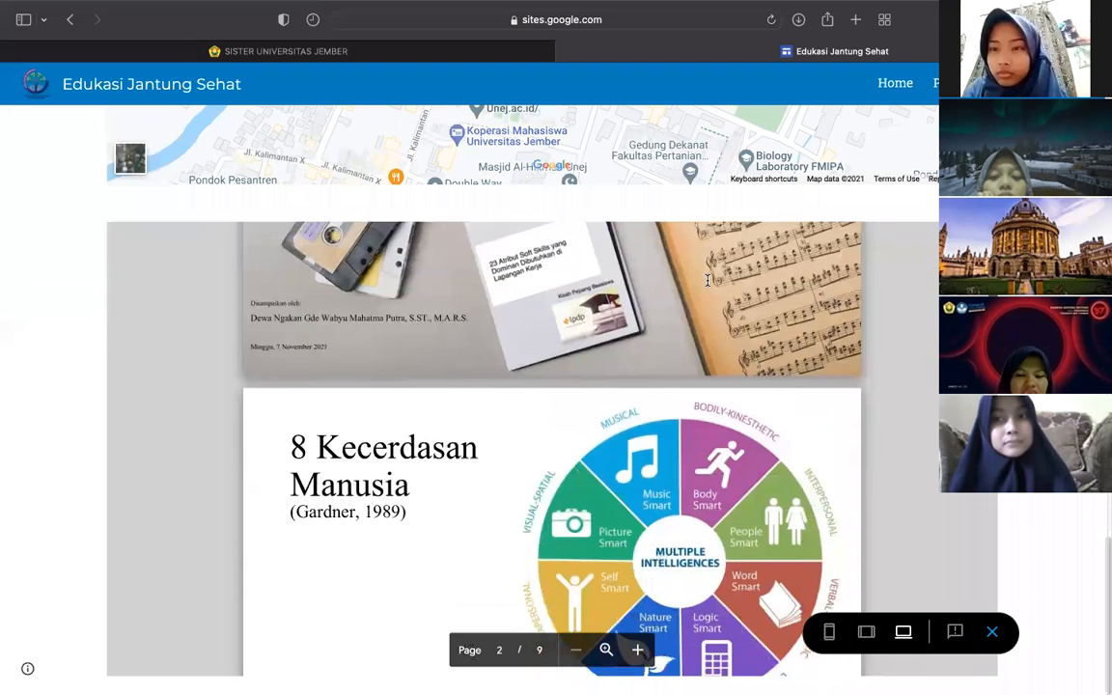
scroll(707, 280, "down", 7)
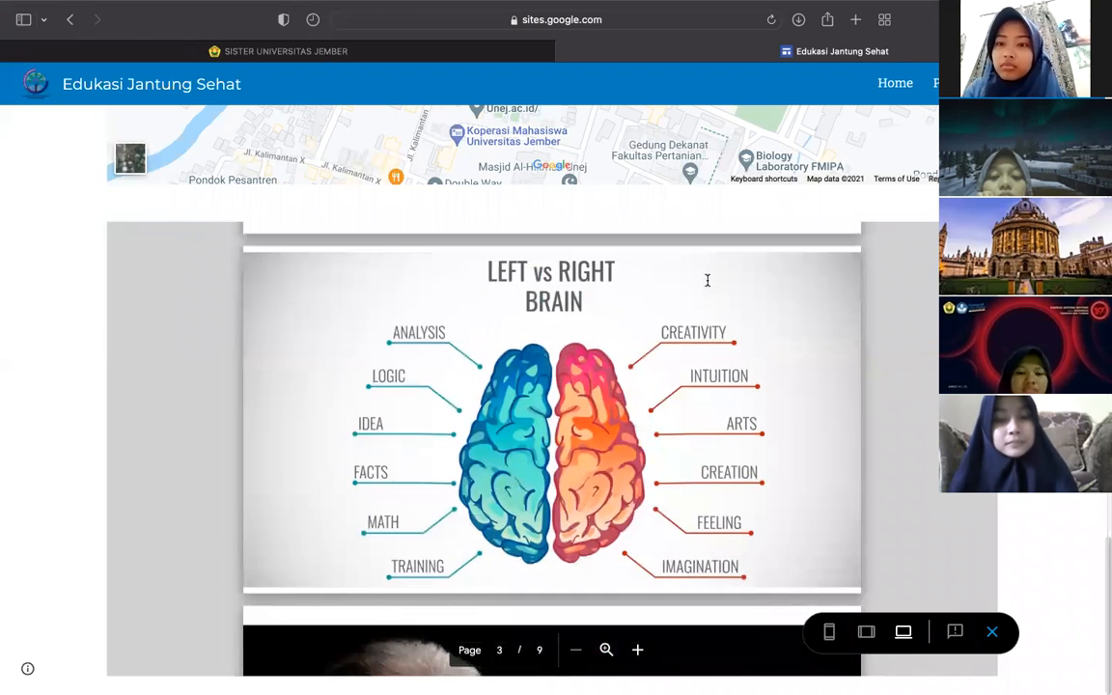
scroll(708, 280, "down", 10)
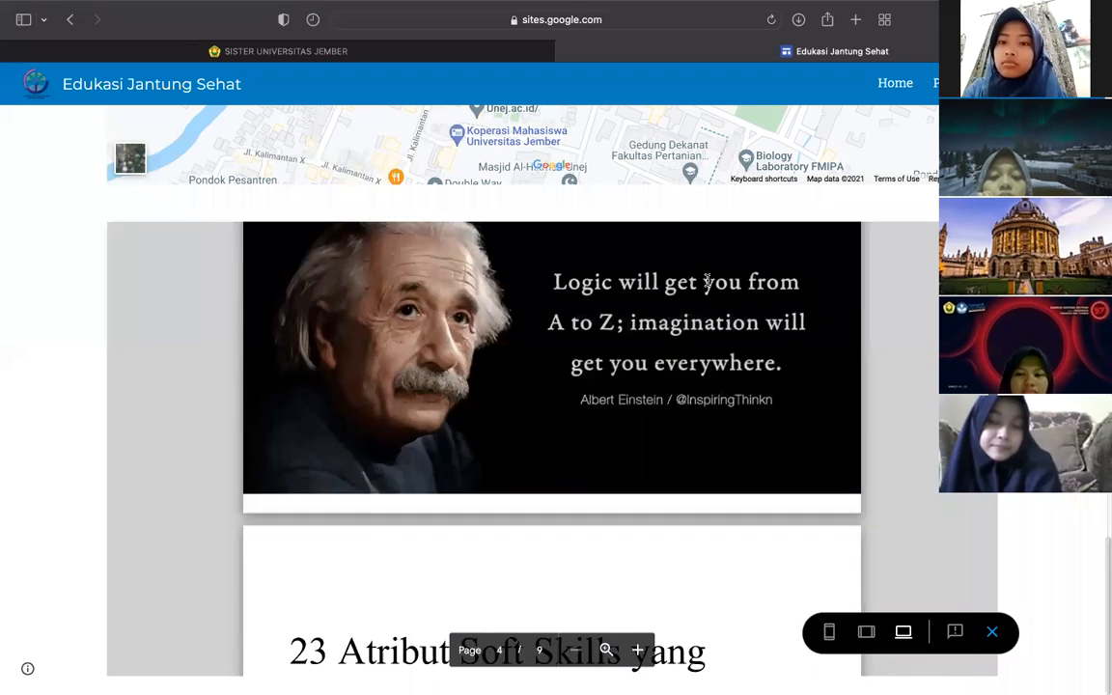
scroll(707, 280, "down", 10)
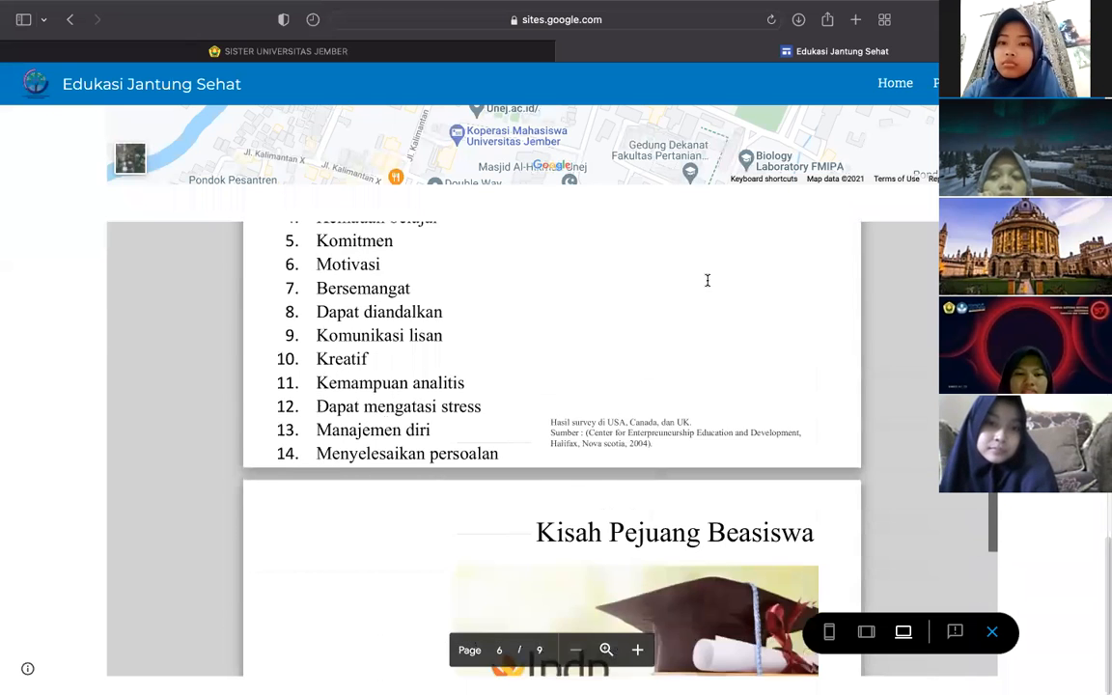
scroll(707, 280, "down", 10)
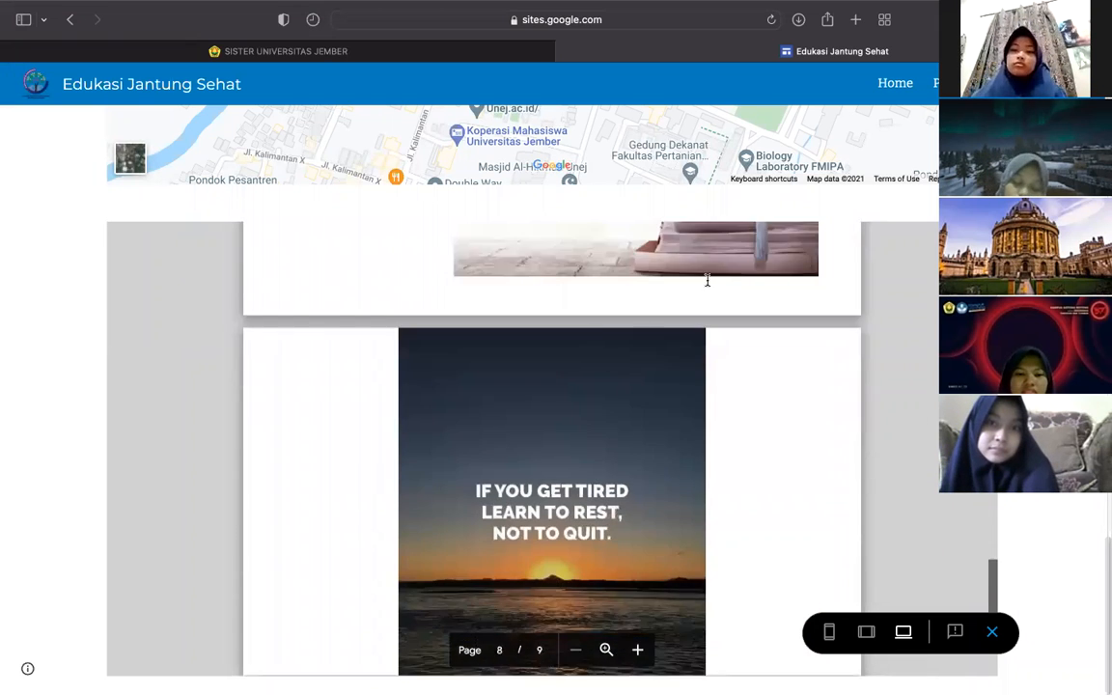
scroll(707, 280, "down", 4)
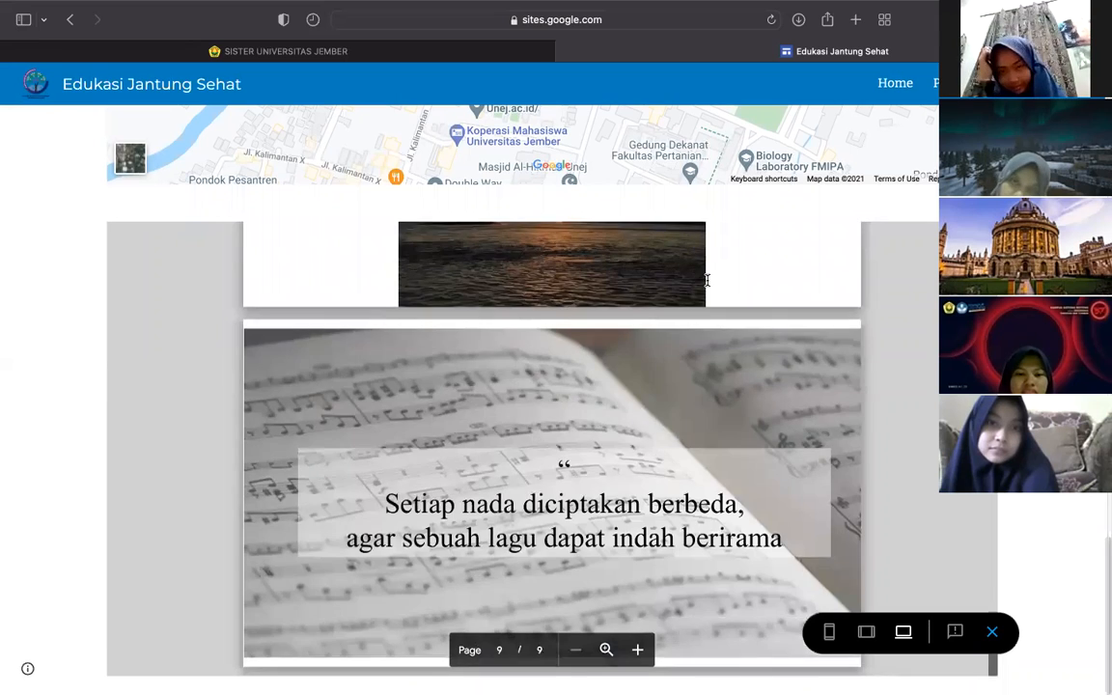
scroll(708, 280, "up", 10)
scroll(707, 280, "up", 20)
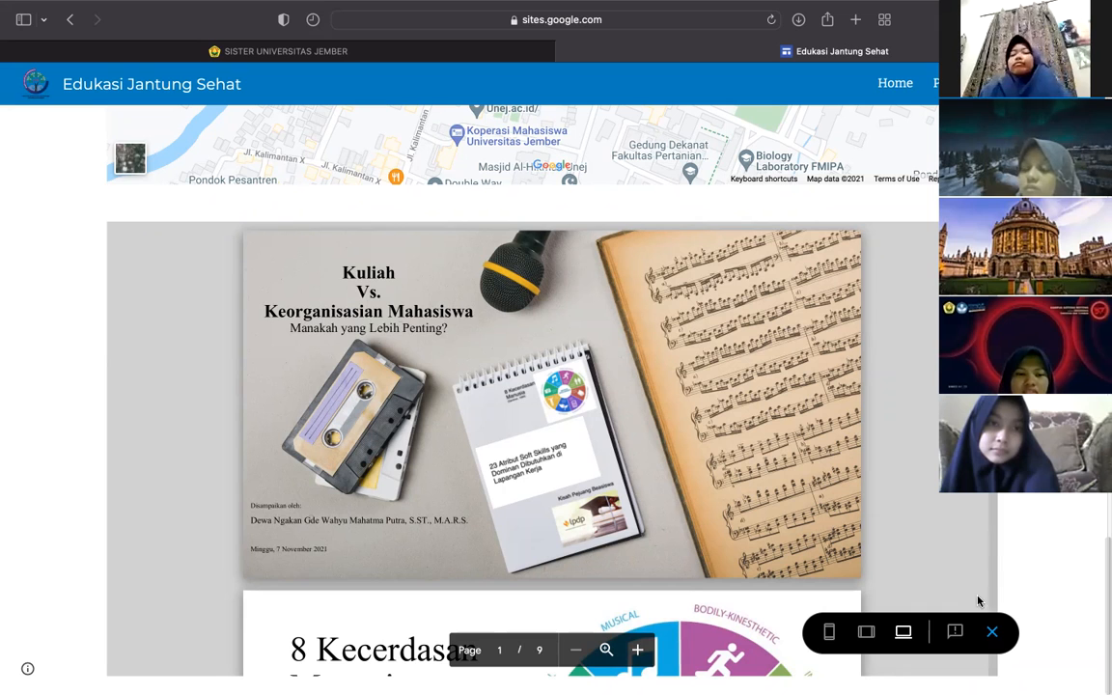
- Exit the site preview to resume editing the page with the map and slide deck
left_click(993, 633)
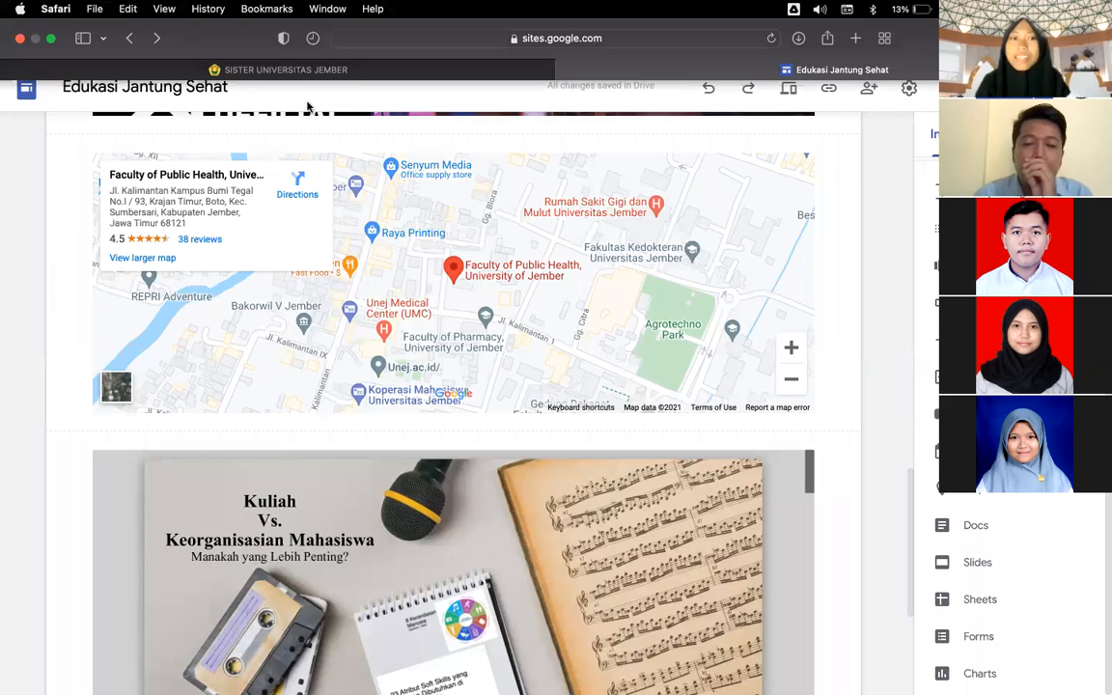
key("XF86AudioRaiseVolume")
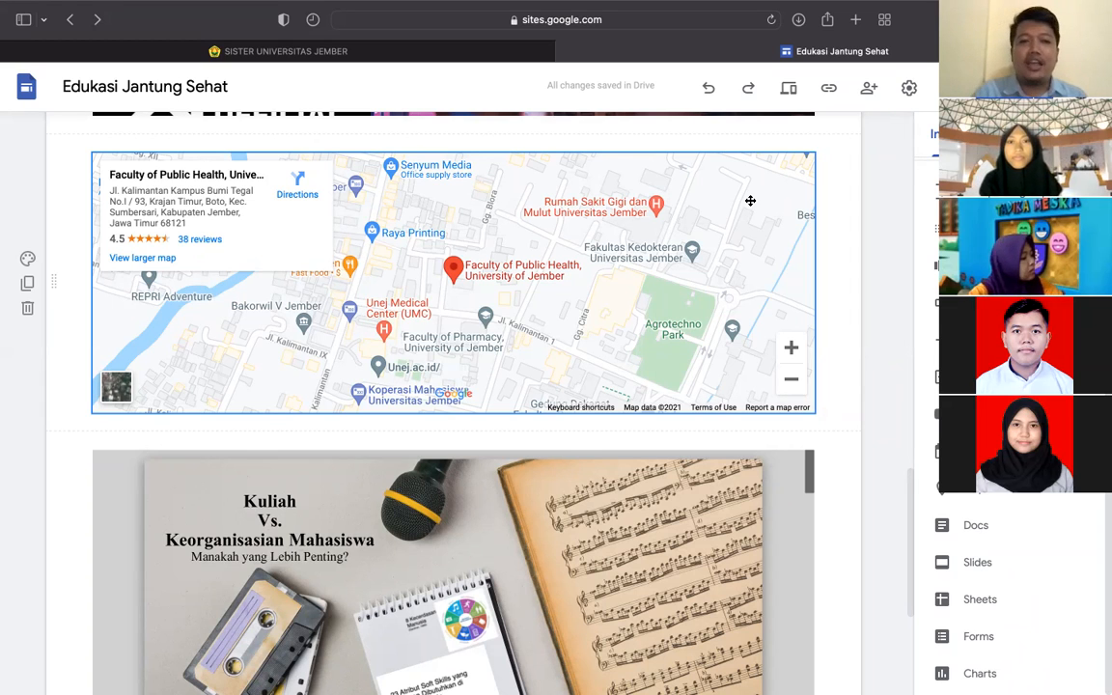
- Delete the empty placeholder block above the LALISA video, leaving it directly below the divider
scroll(752, 206, "down", 5)
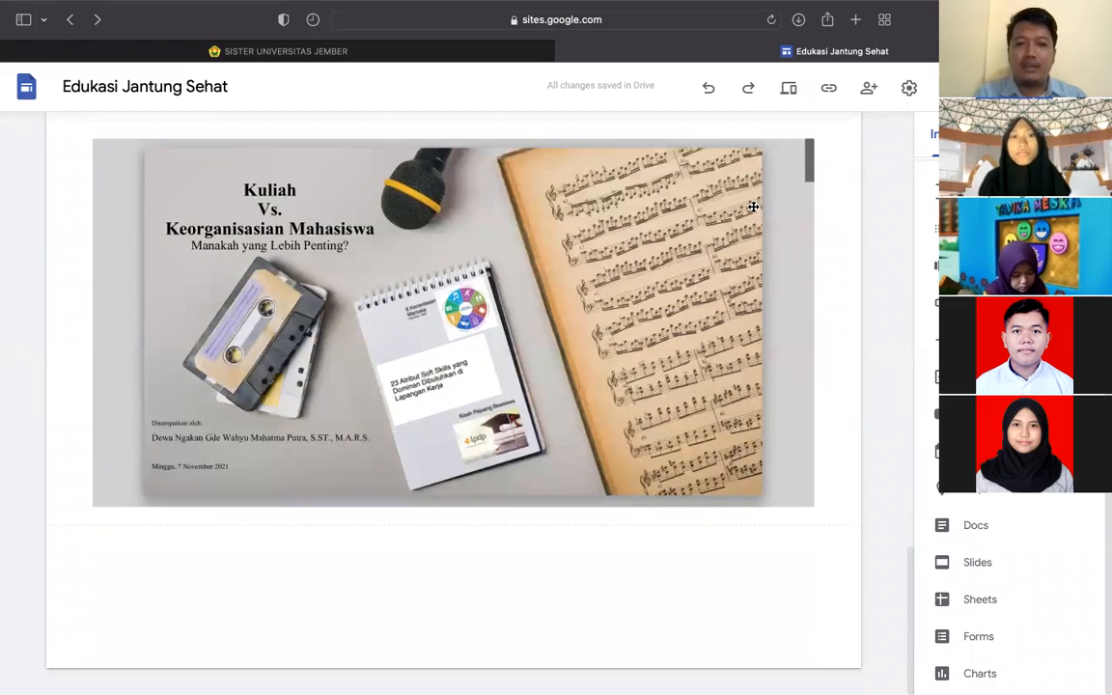
scroll(752, 206, "up", 3)
scroll(752, 207, "up", 5)
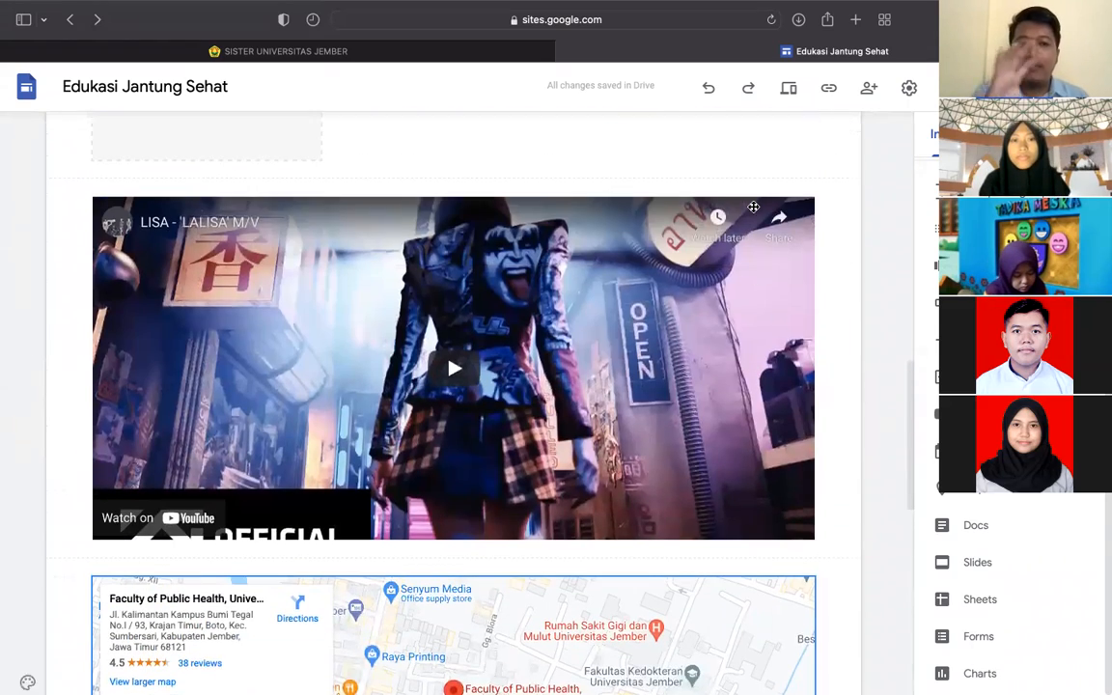
scroll(733, 183, "up", 2)
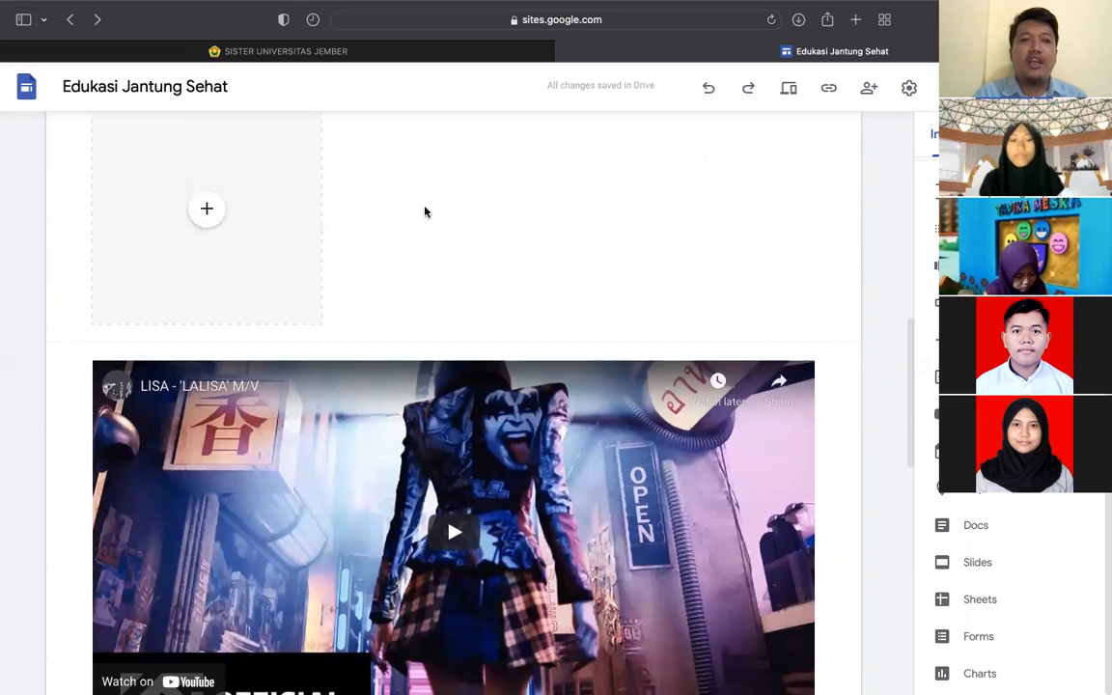
scroll(424, 210, "up", 1)
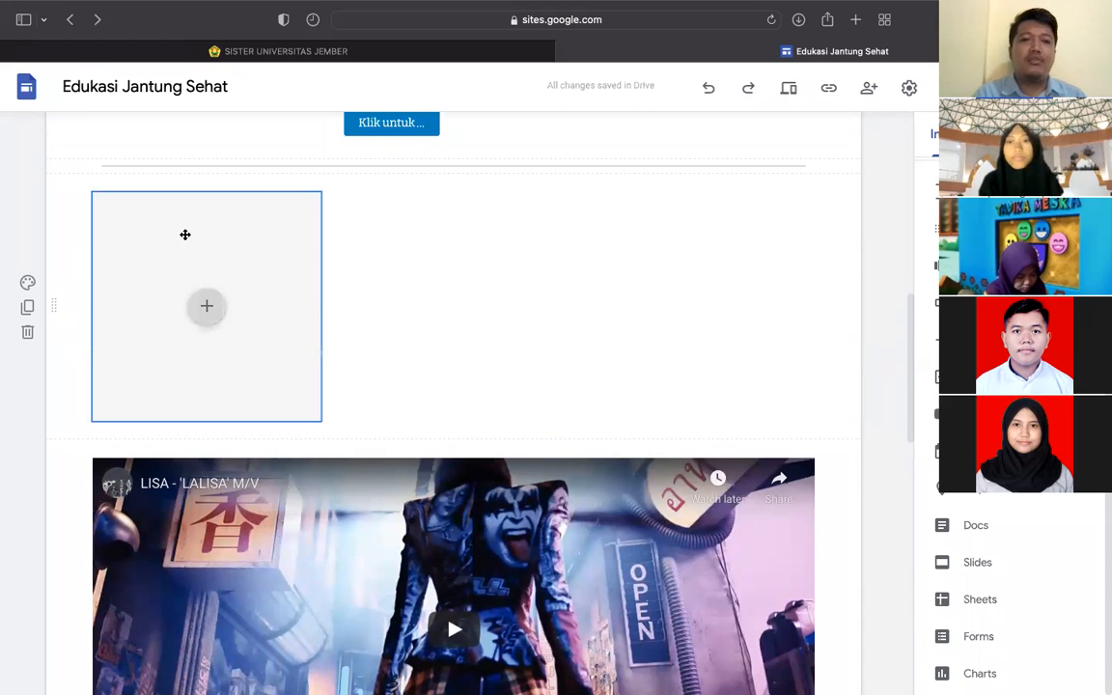
left_click(185, 235)
left_click(27, 331)
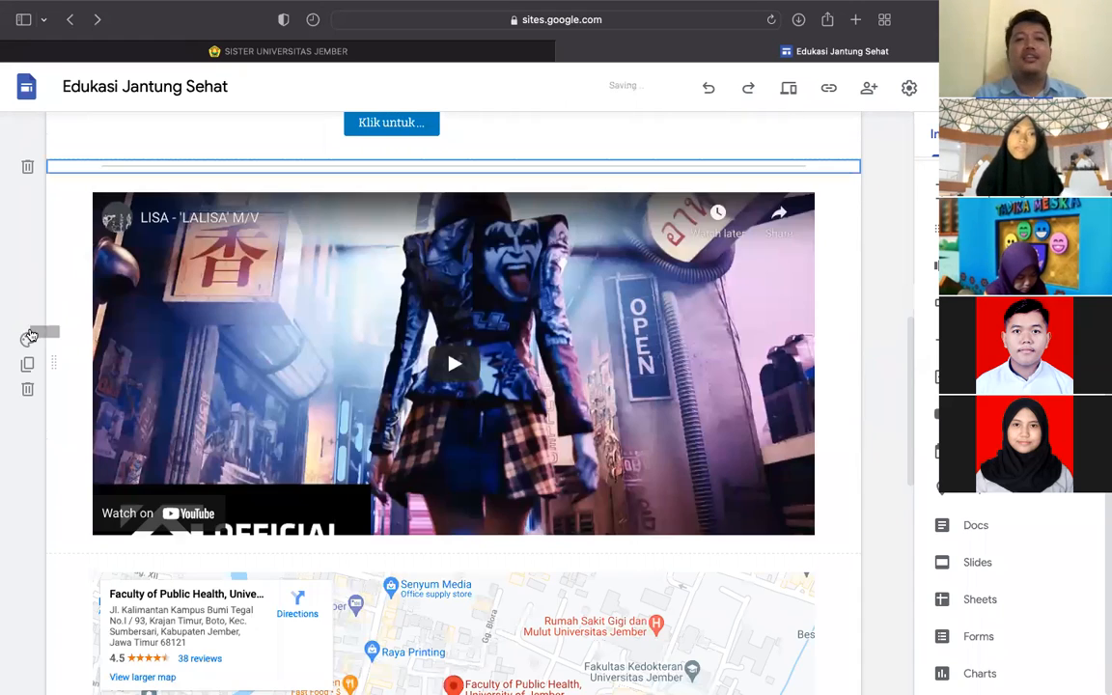
scroll(308, 253, "up", 5)
scroll(308, 254, "down", 8)
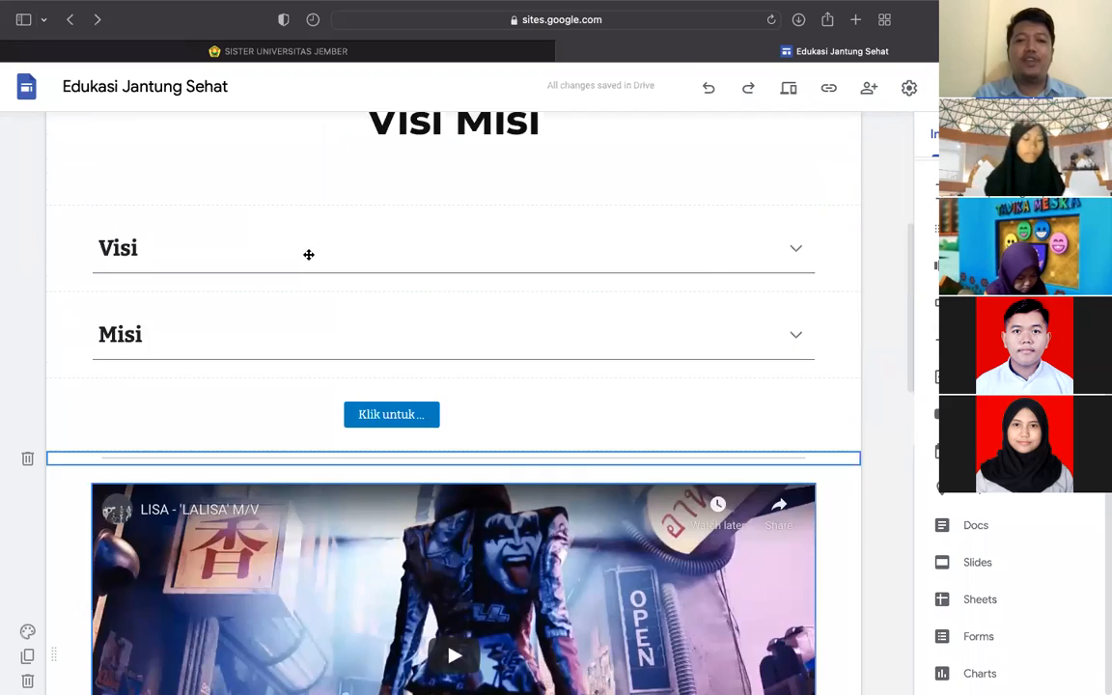
scroll(308, 253, "down", 2)
- Review the Home, Visi Misi and Umum page changes and publish the site
left_click(908, 88)
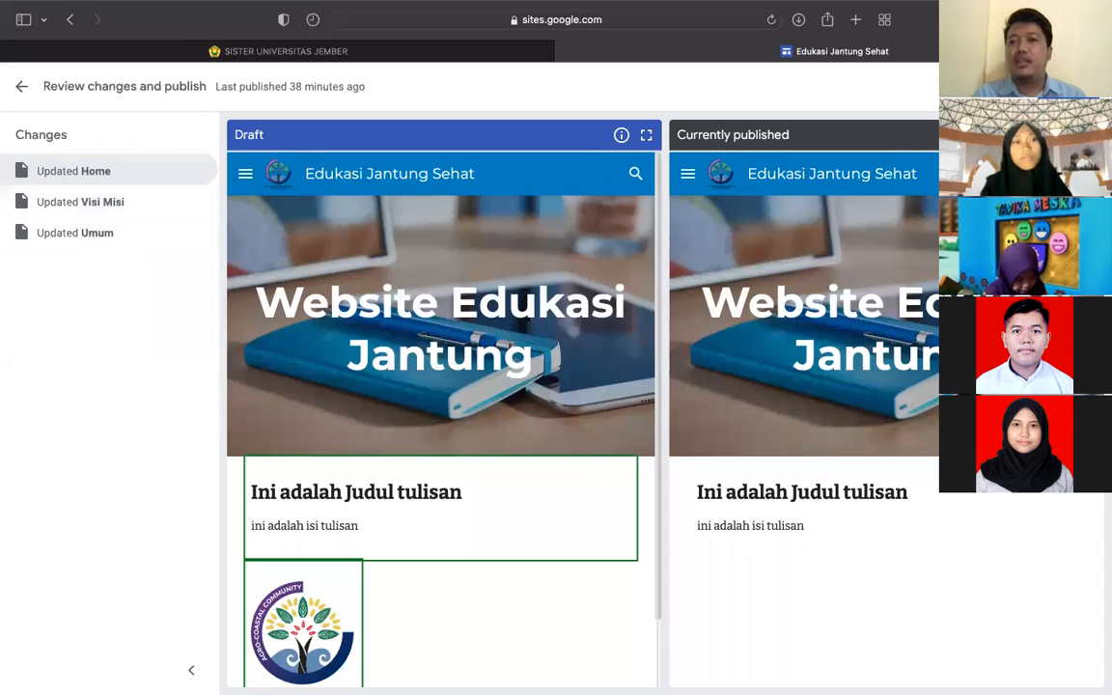
left_click(1059, 87)
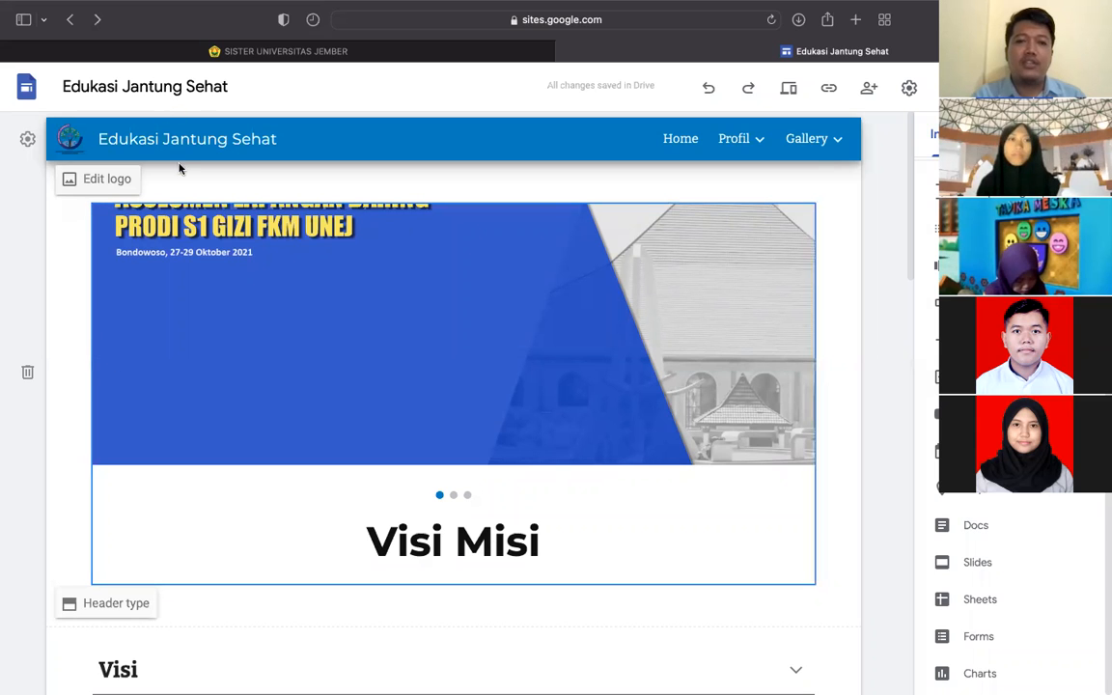
mouse_move(116, 8)
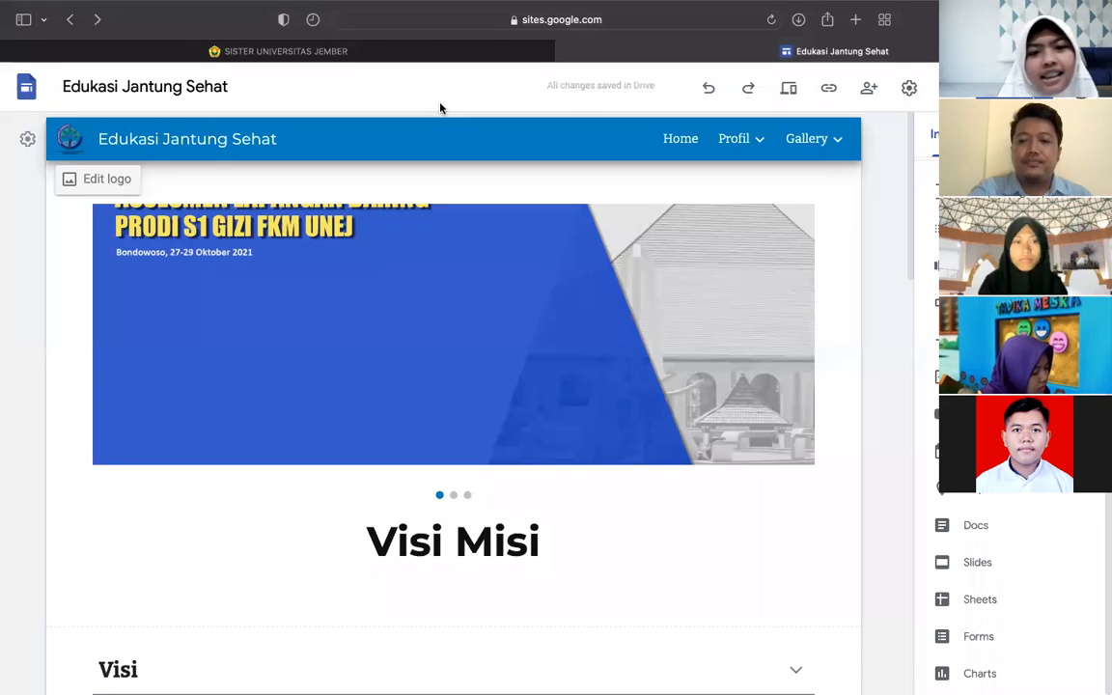
key("XF86AudioLowerVolume")
key("XF86AudioLowerVolume")
key("XF86AudioLowerVolume")
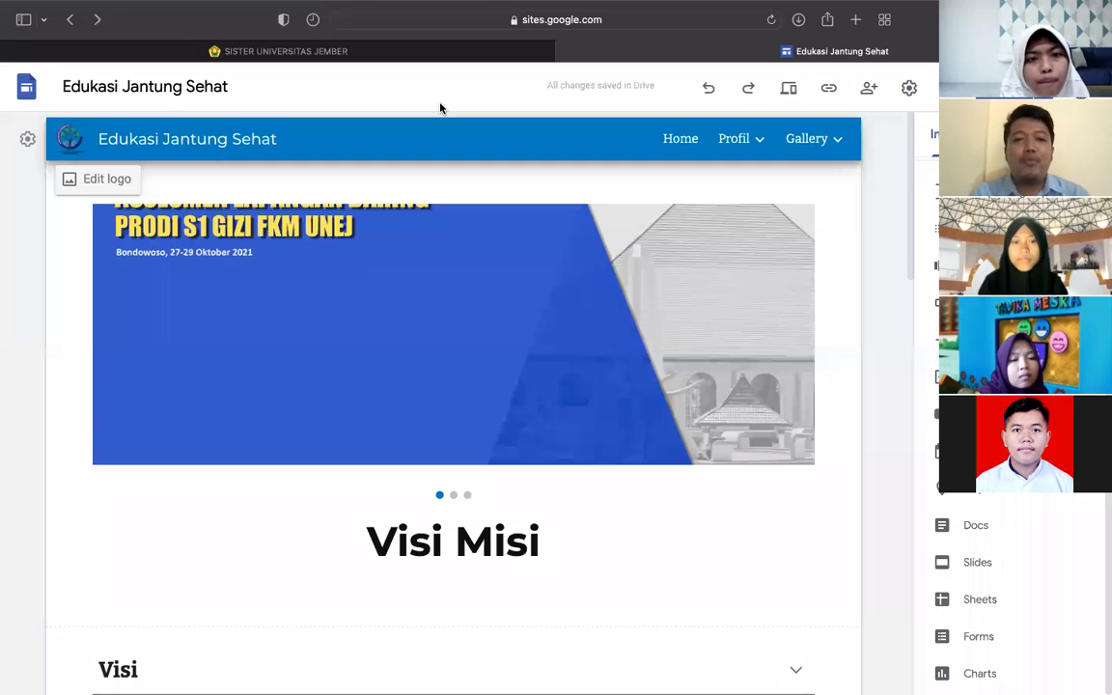
- Delete and retype the final 'i' of 'Misi' in the Visi Misi title
left_click(506, 541)
left_click(538, 540)
key("BackSpace")
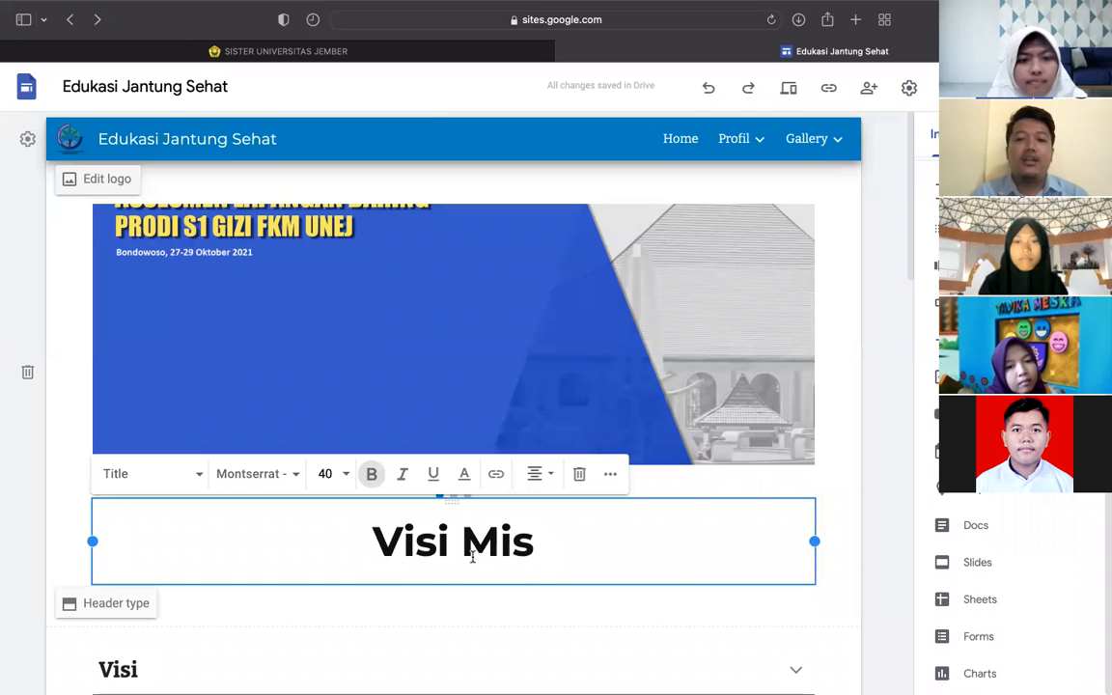
type("i")
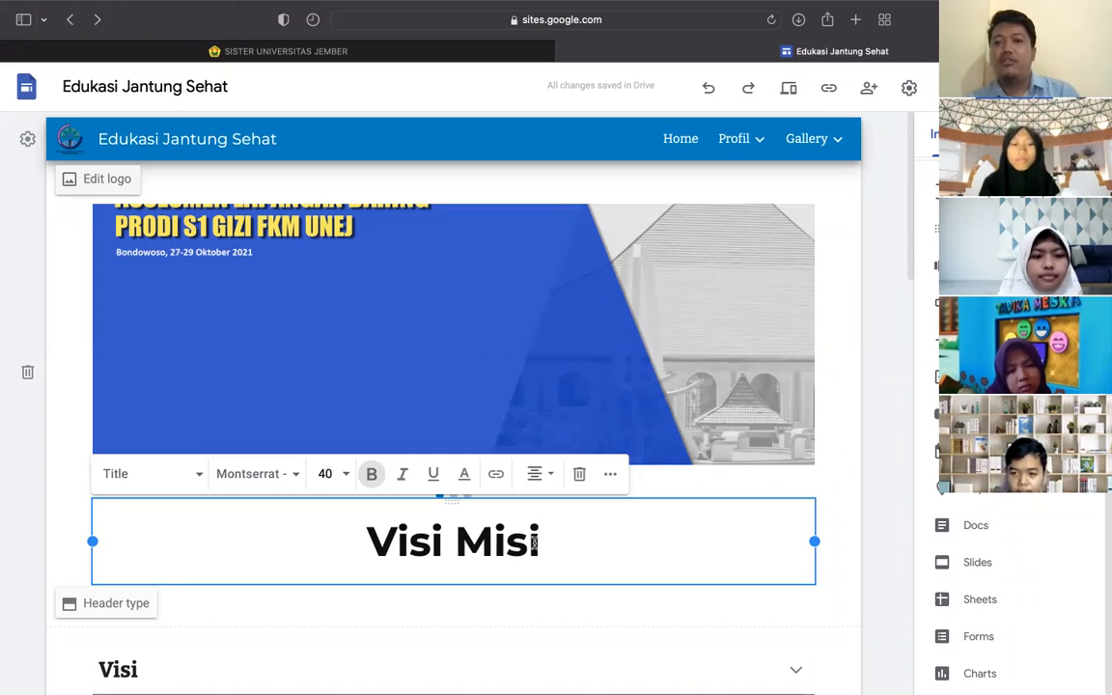
- Open the Tujuan subpage from the Profil navigation dropdown
mouse_move(541, 693)
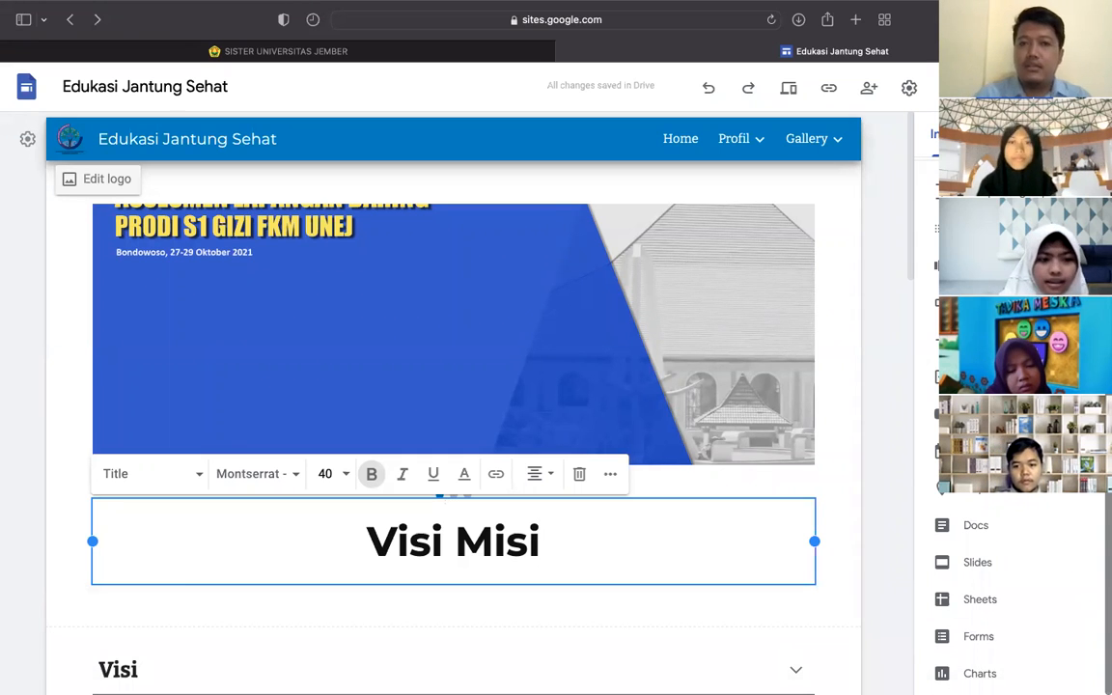
scroll(1009, 579, "up", 5)
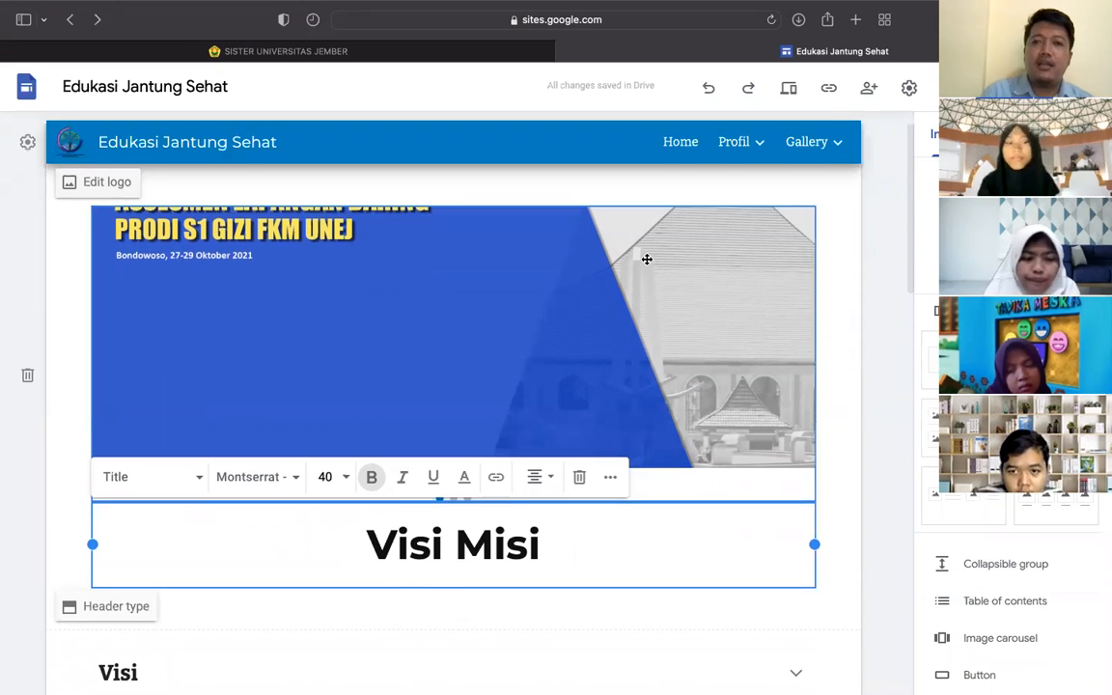
scroll(724, 353, "down", 5)
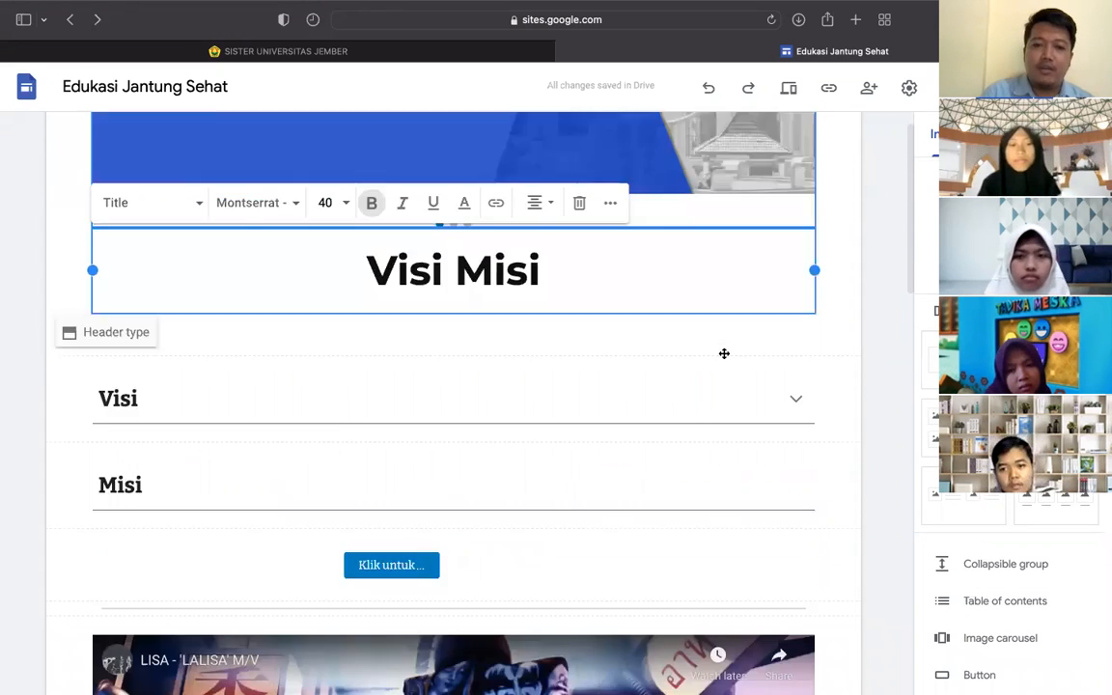
scroll(724, 353, "up", 5)
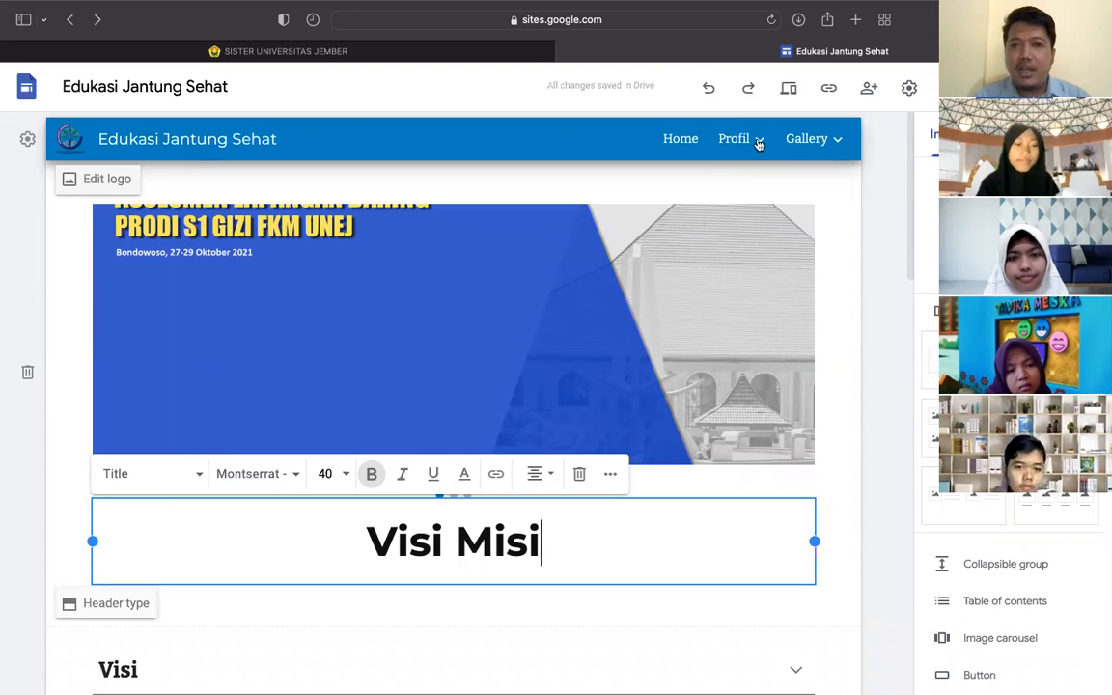
mouse_move(760, 142)
left_click_drag(761, 143, 729, 227)
left_click(728, 222)
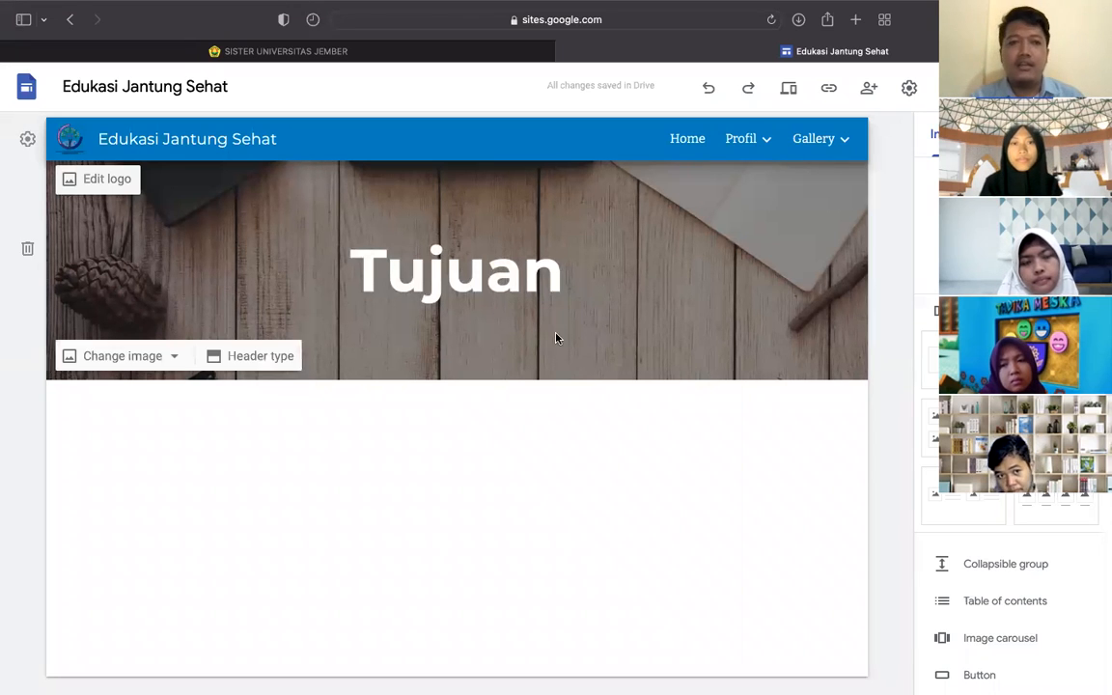
mouse_move(412, 671)
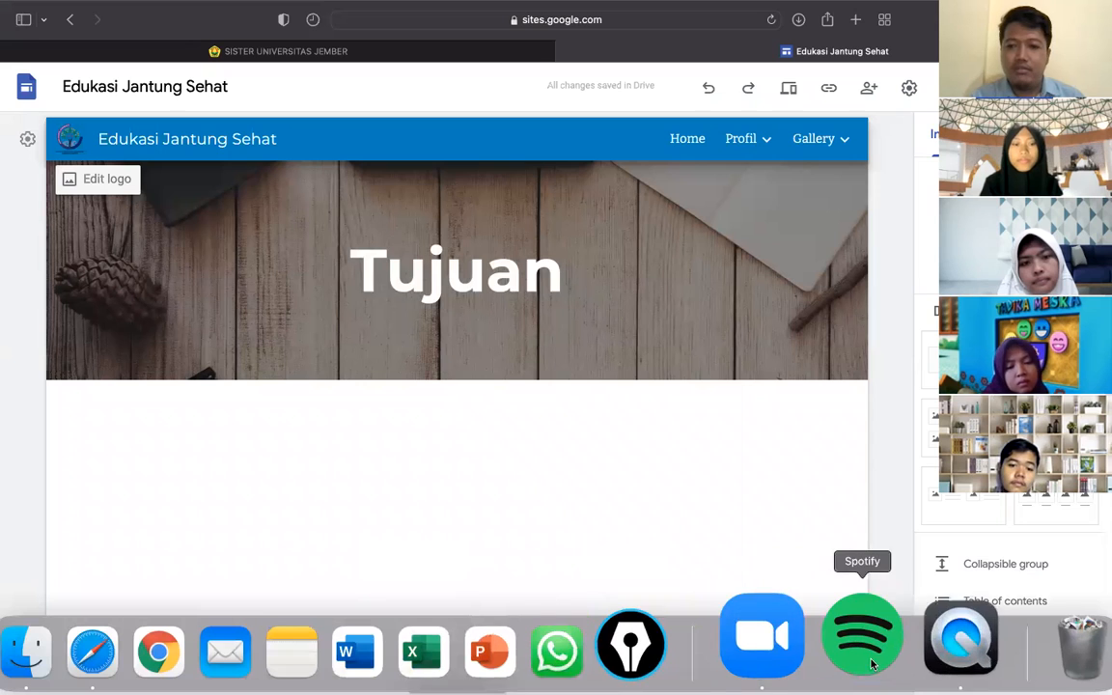
- Launch Spotify, take Safari out of full screen and move it aside to bring Spotify forward
left_click(868, 639)
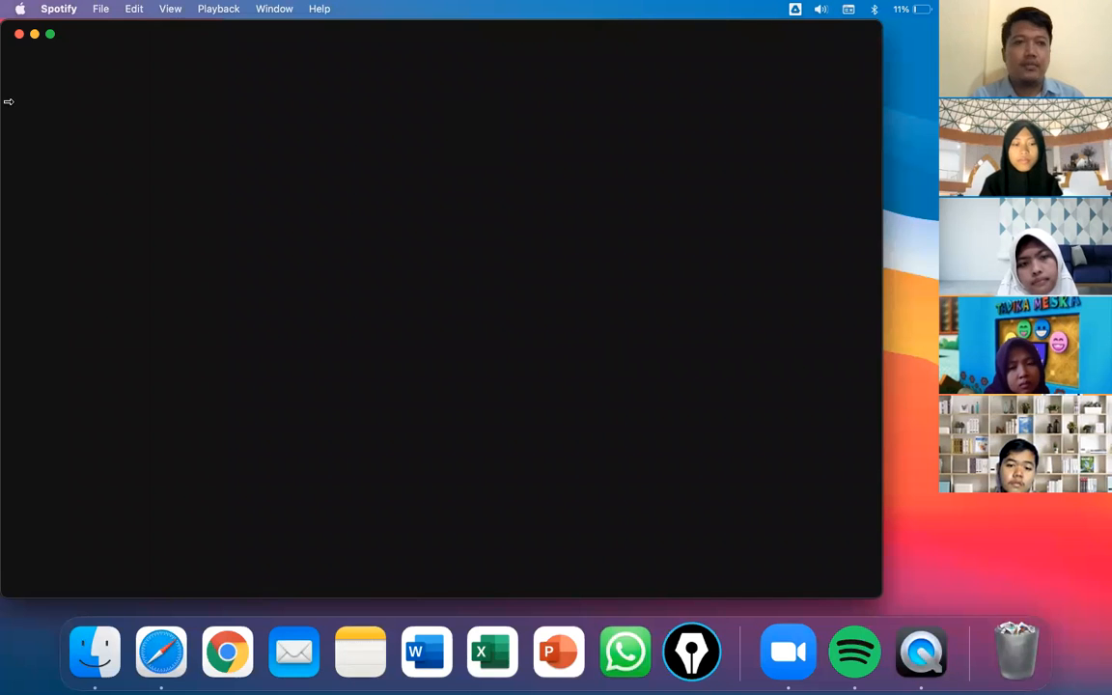
key("ctrl+Right")
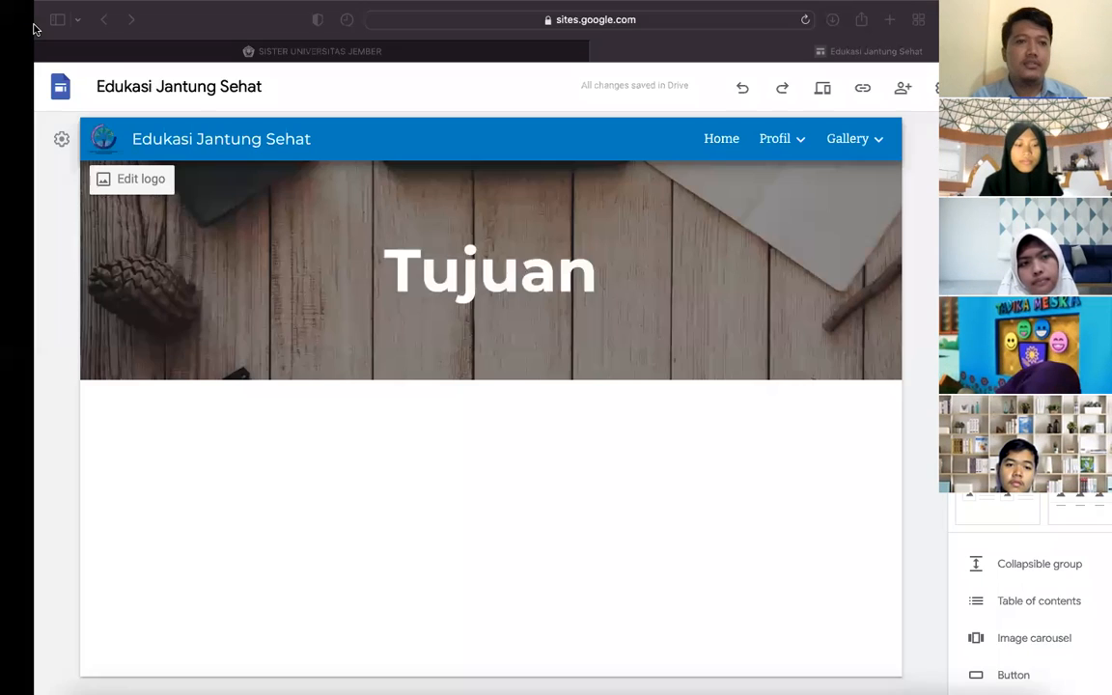
mouse_move(42, 44)
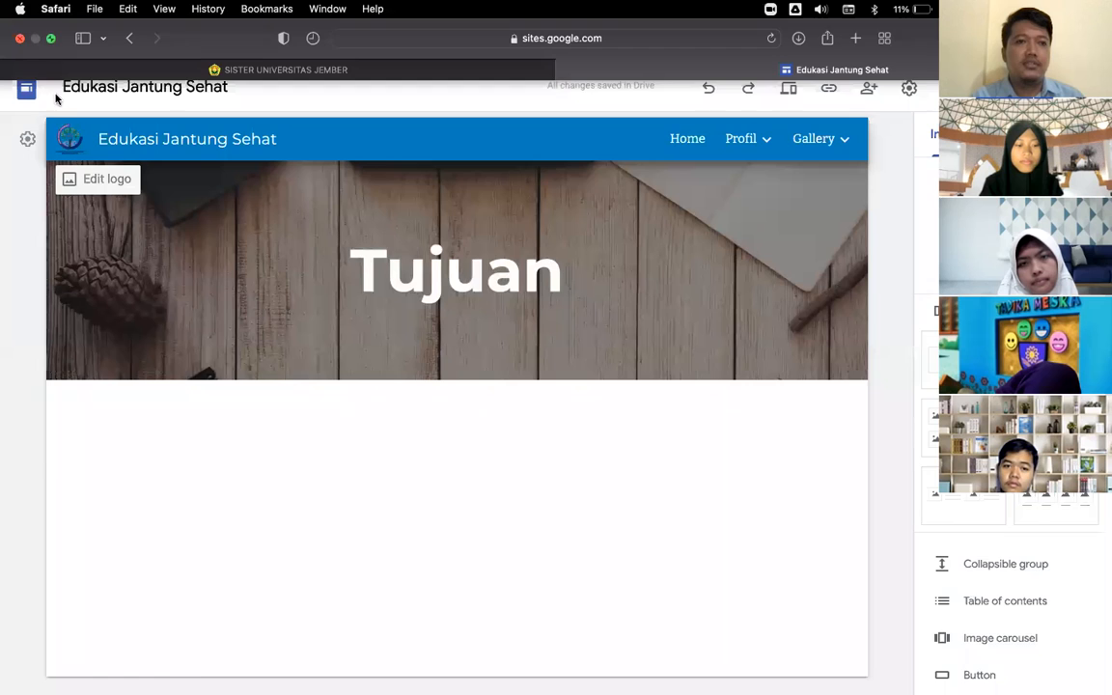
left_click(50, 39)
left_click_drag(74, 39, 291, 148)
left_click(203, 165)
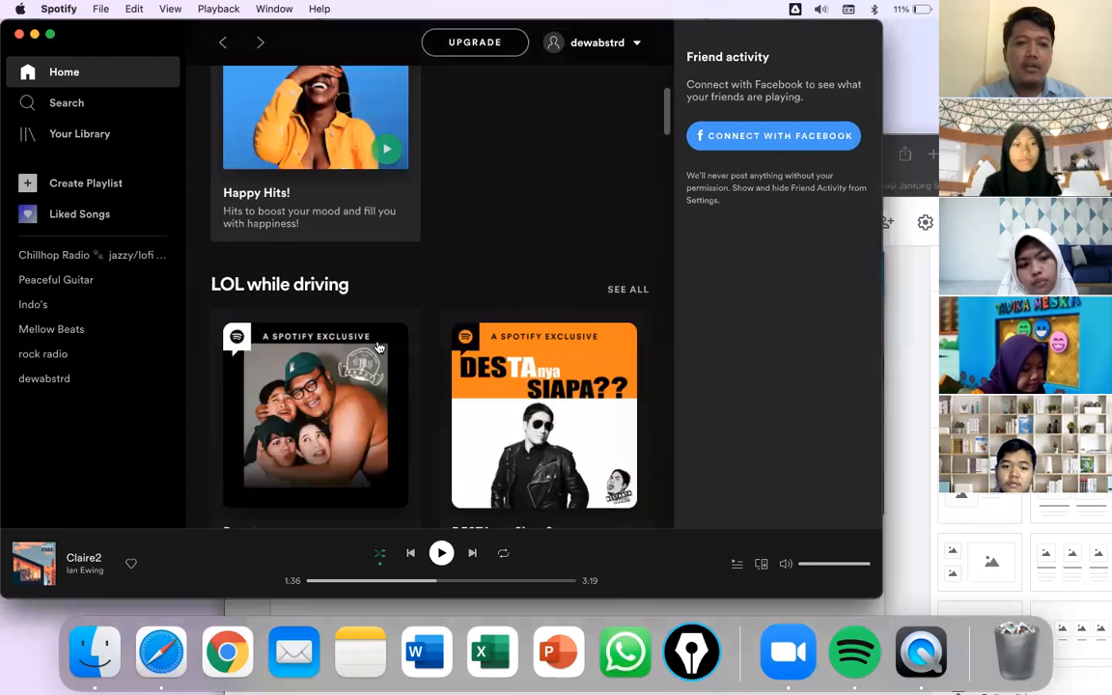
- Open the now-playing song's album, Chillhop Essentials Fall 2021, in Spotify
scroll(380, 347, "down", 1)
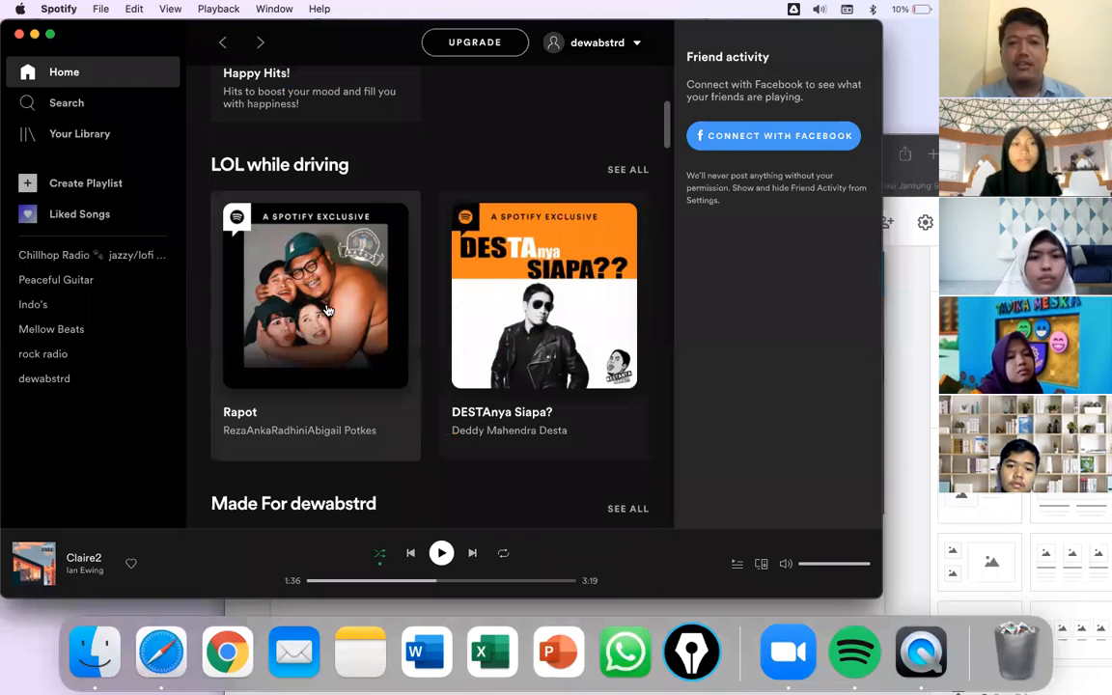
scroll(328, 310, "up", 3)
scroll(327, 309, "up", 3)
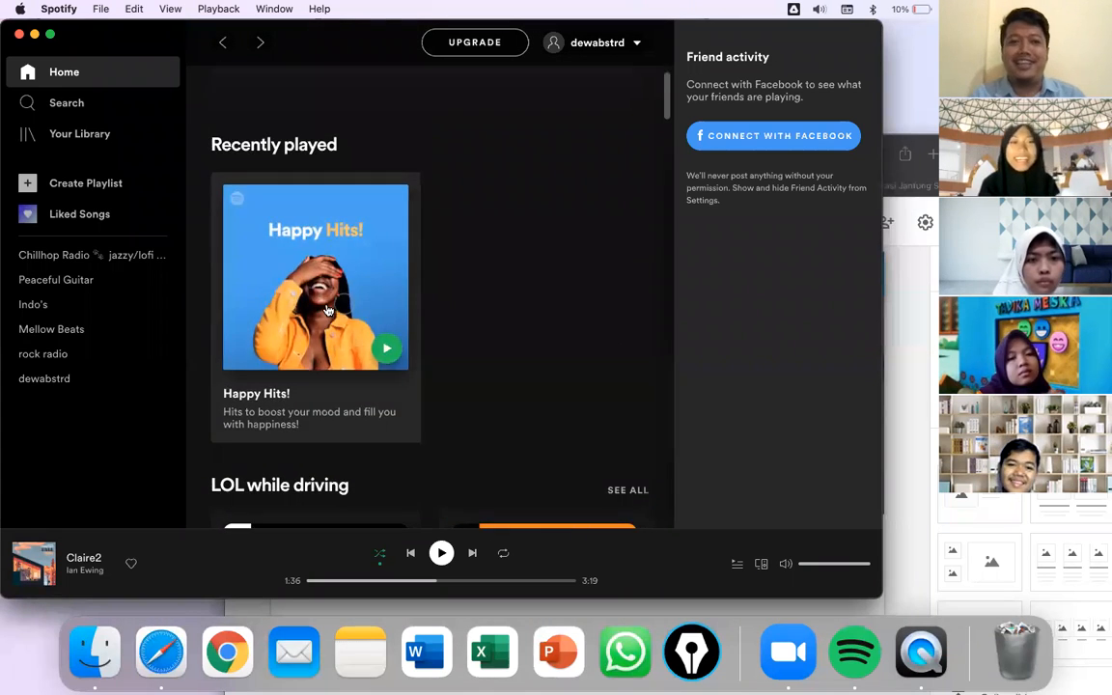
scroll(325, 308, "down", 3)
scroll(326, 275, "up", 1)
scroll(328, 208, "up", 4)
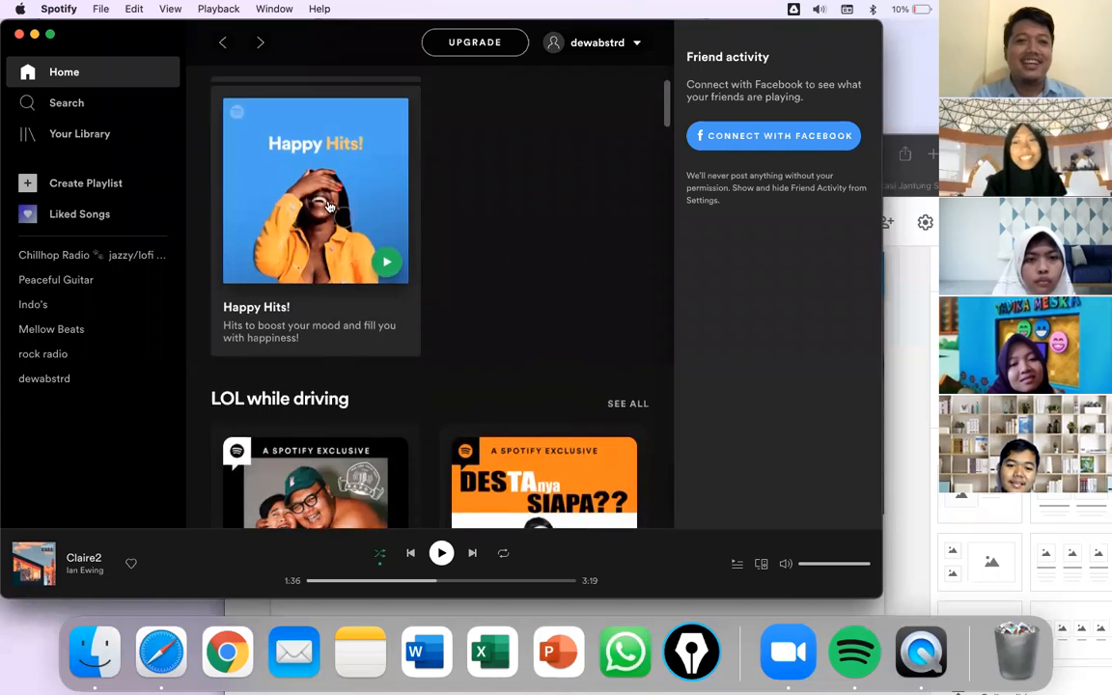
scroll(328, 208, "down", 5)
scroll(328, 208, "down", 5)
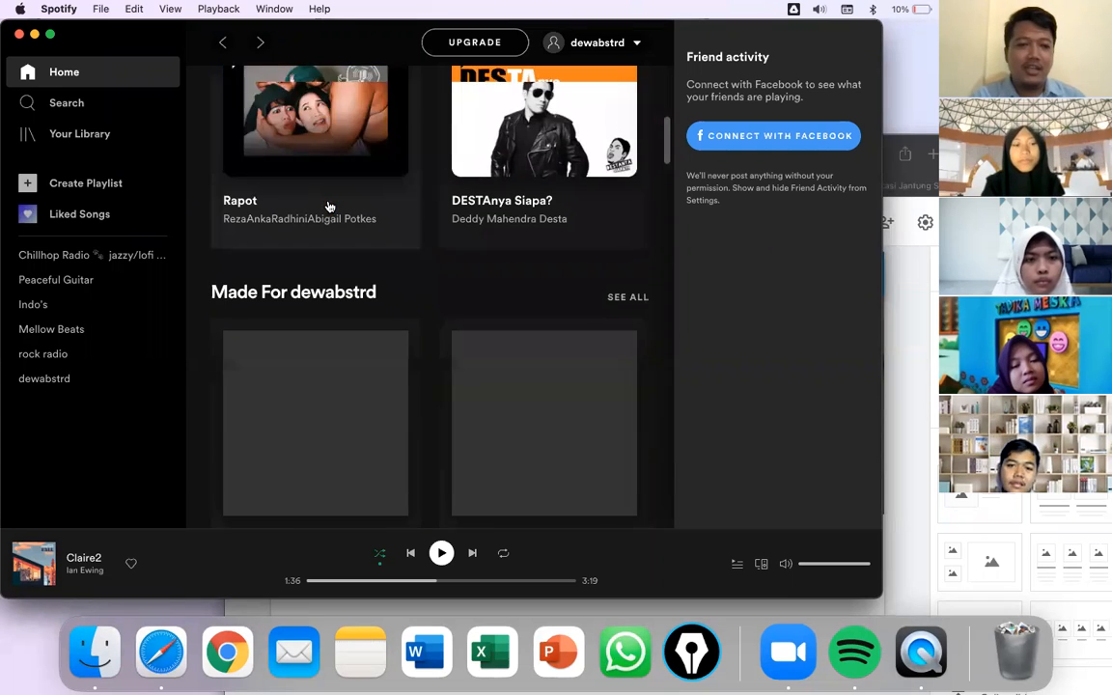
left_click(93, 559)
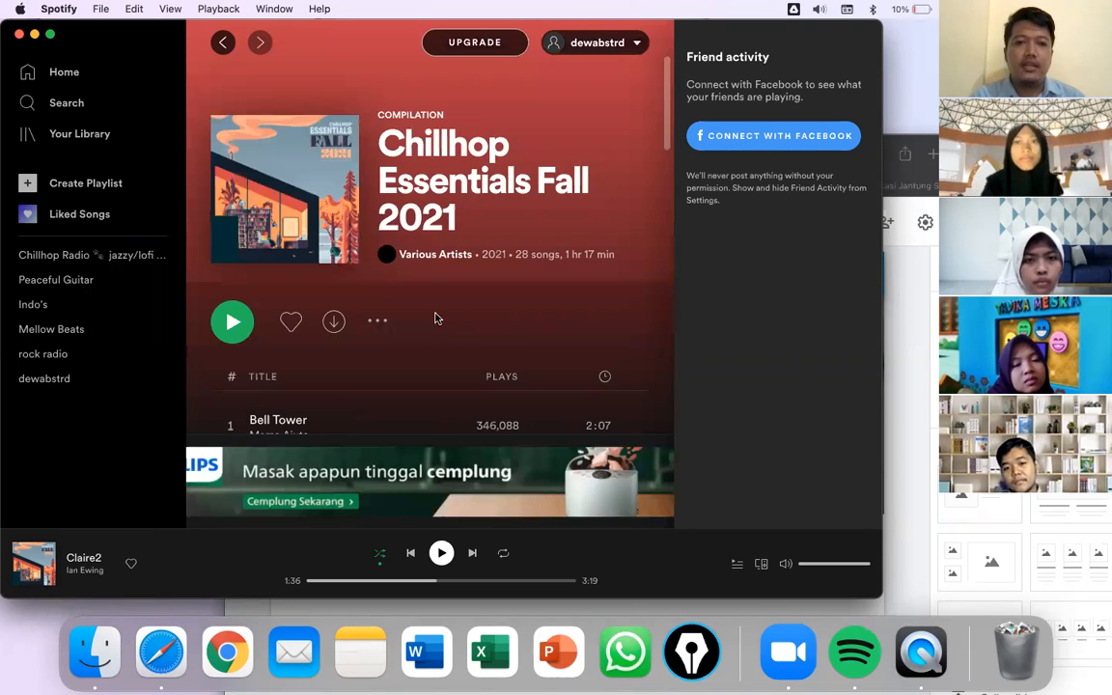
scroll(435, 319, "down", 5)
scroll(434, 319, "up", 5)
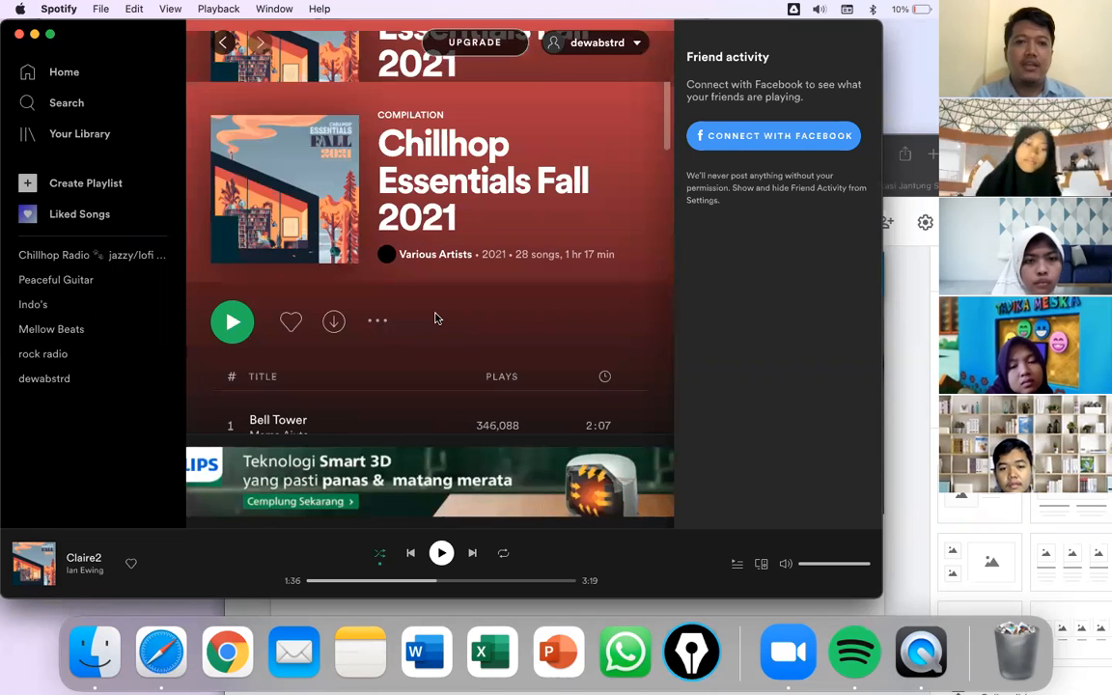
scroll(435, 318, "down", 3)
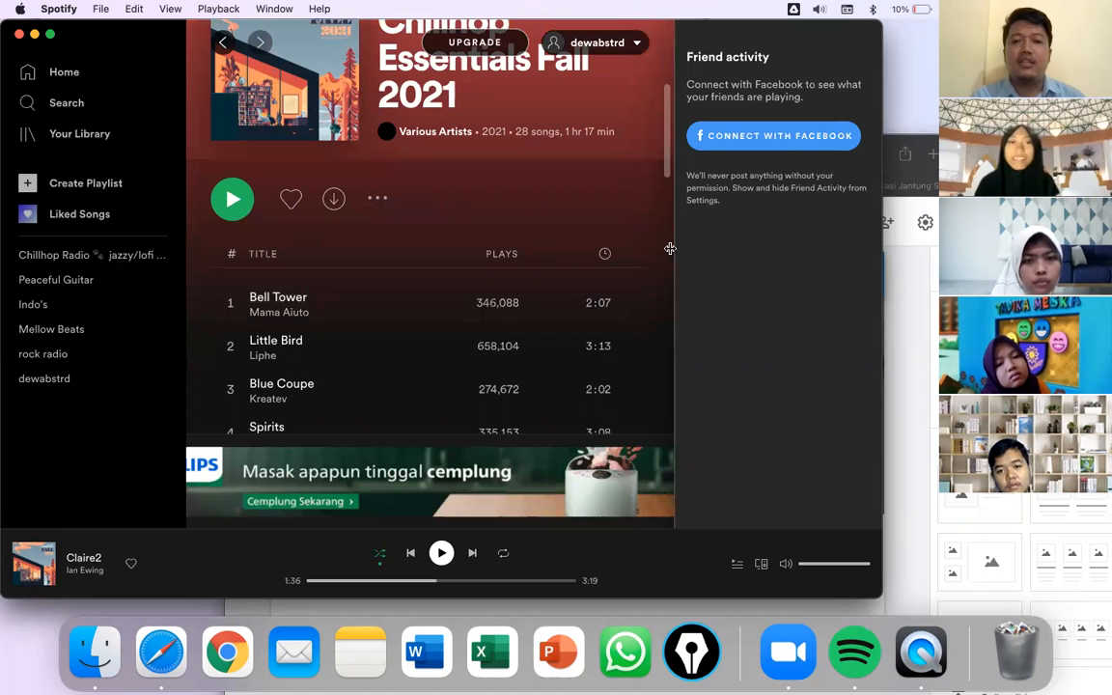
- Copy the Bell Tower track's Spotify iframe embed code and return to the Google Sites editor
left_click(630, 306)
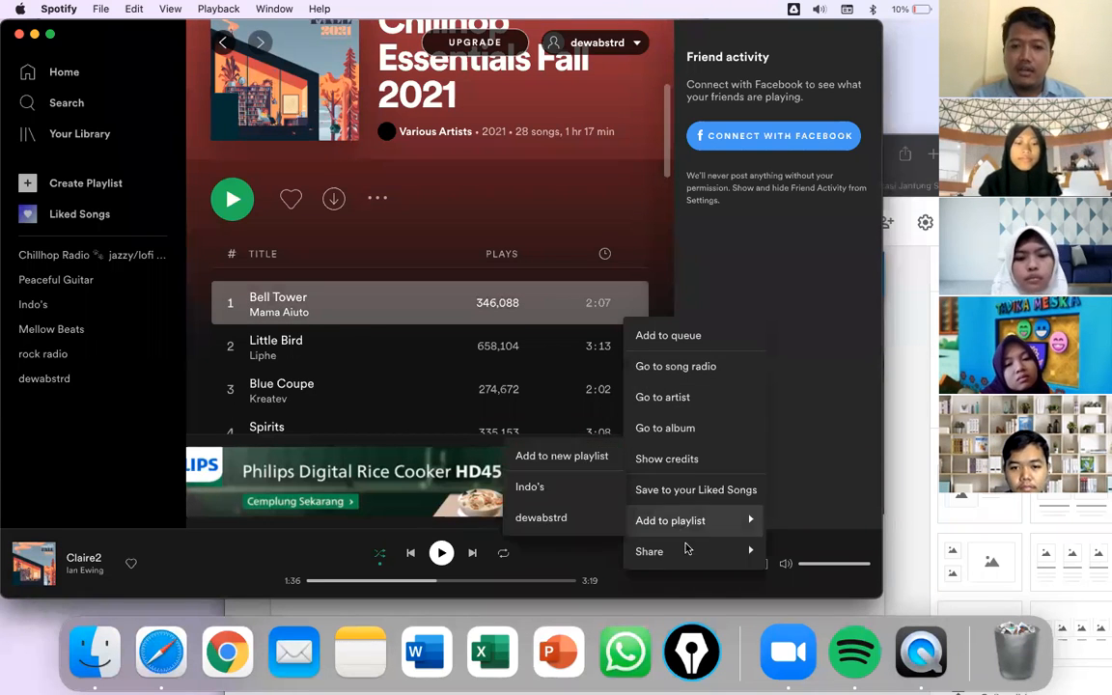
mouse_move(687, 553)
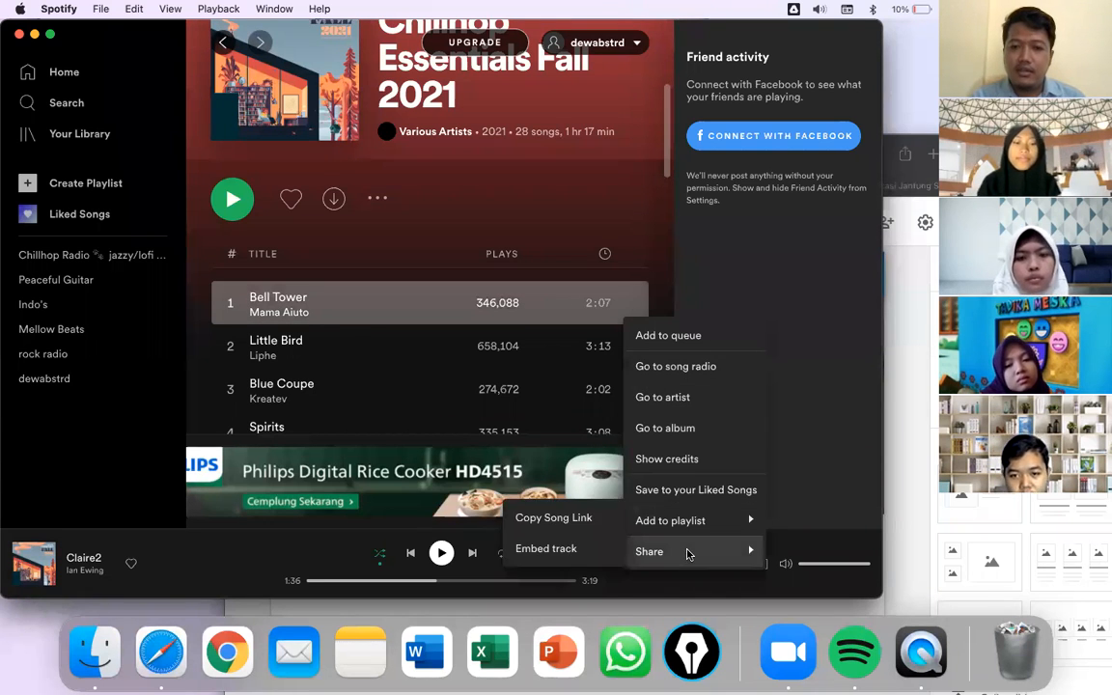
left_click(557, 550)
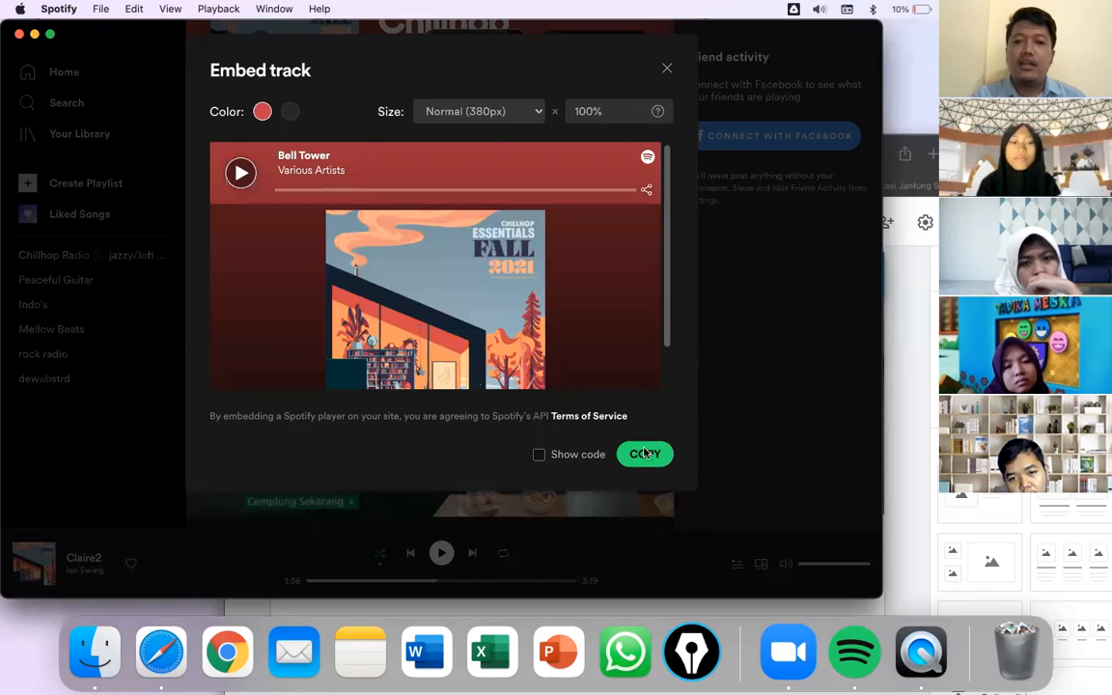
left_click(646, 455)
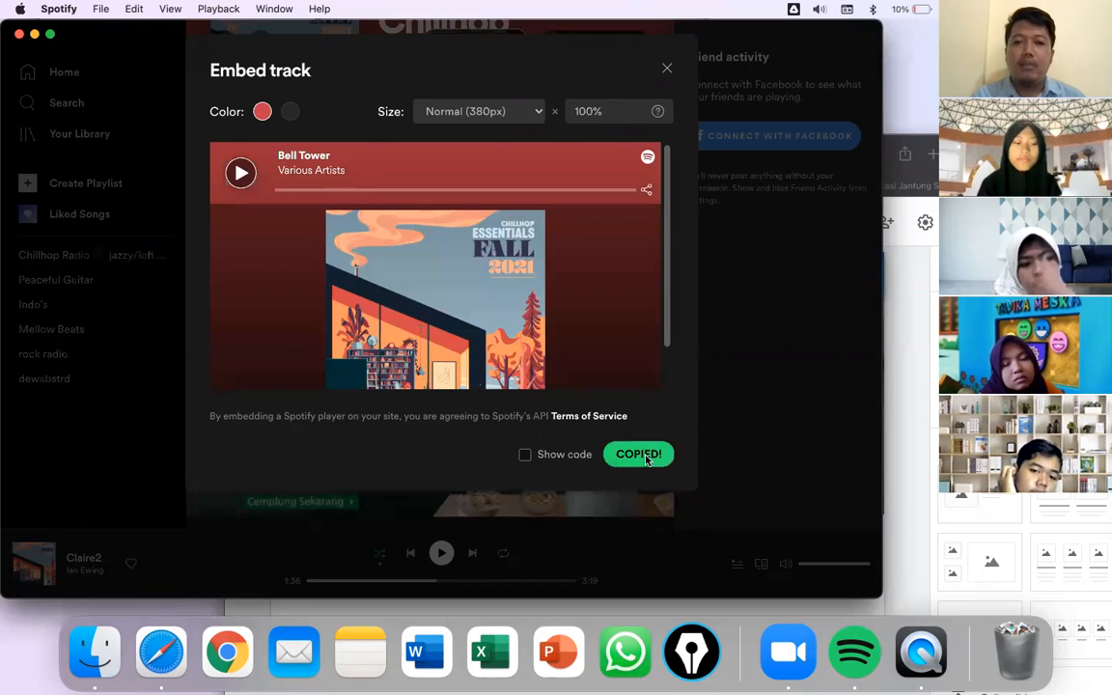
left_click(525, 456)
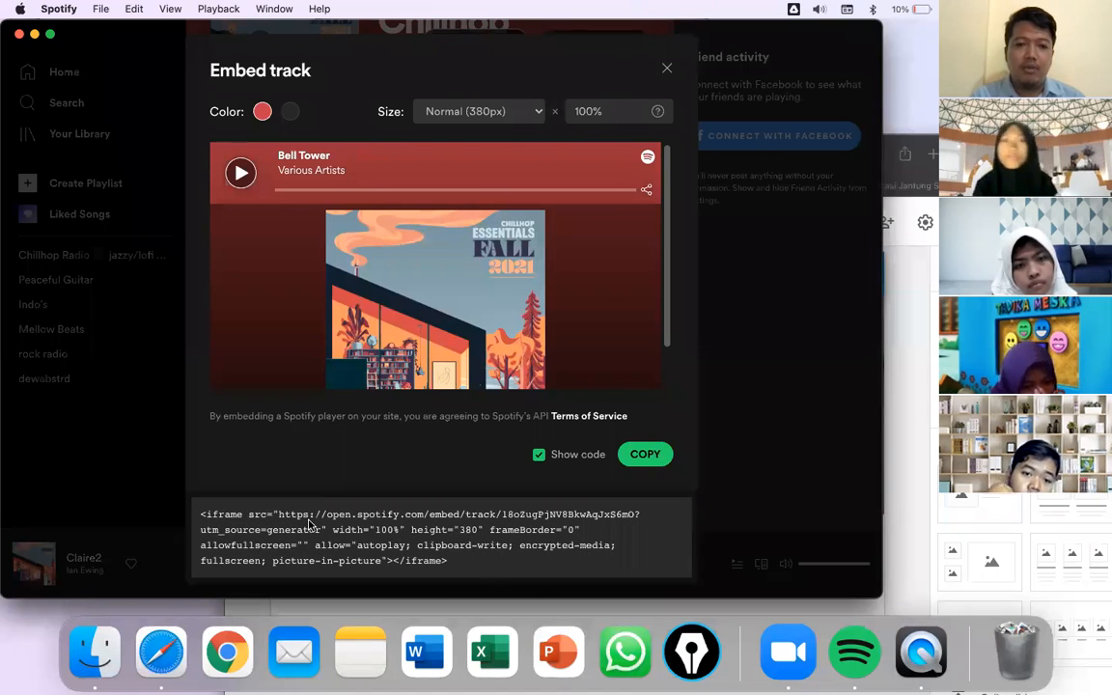
left_click(655, 461)
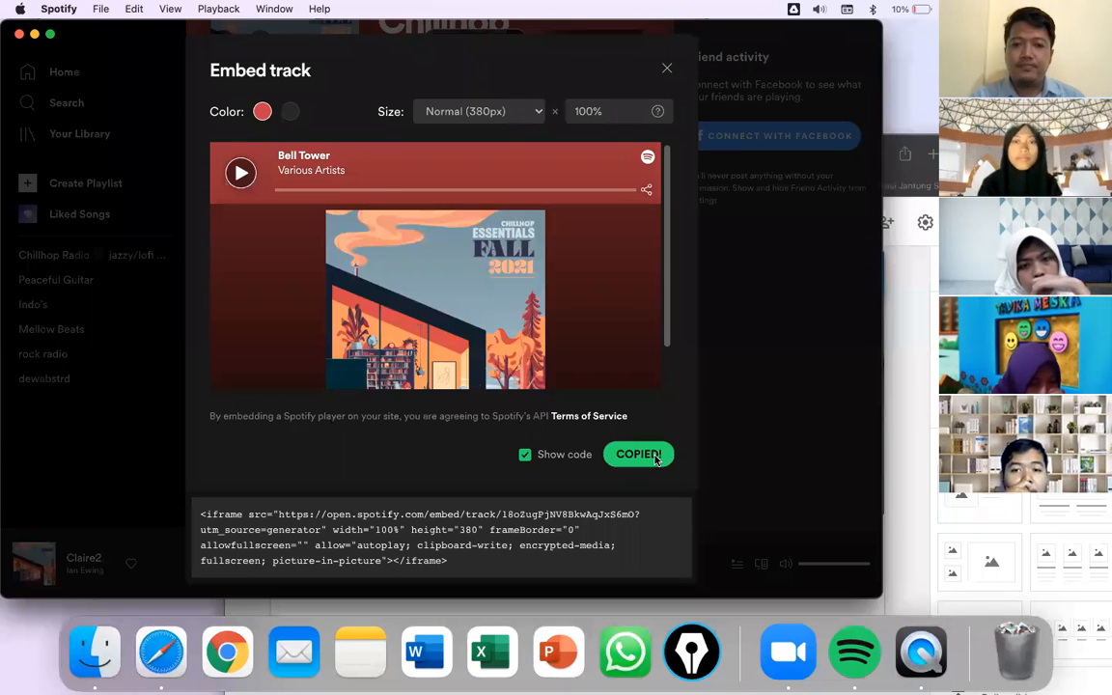
left_click(907, 370)
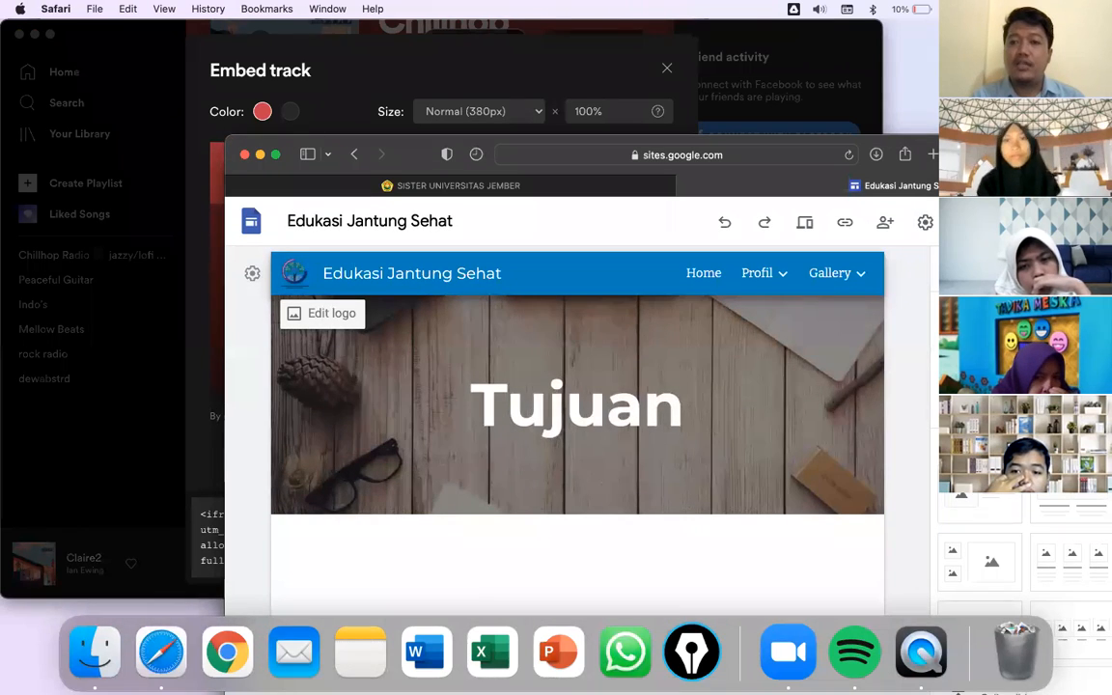
- Paste the Spotify embed code into a new Embed code block and preview it
left_click(983, 391)
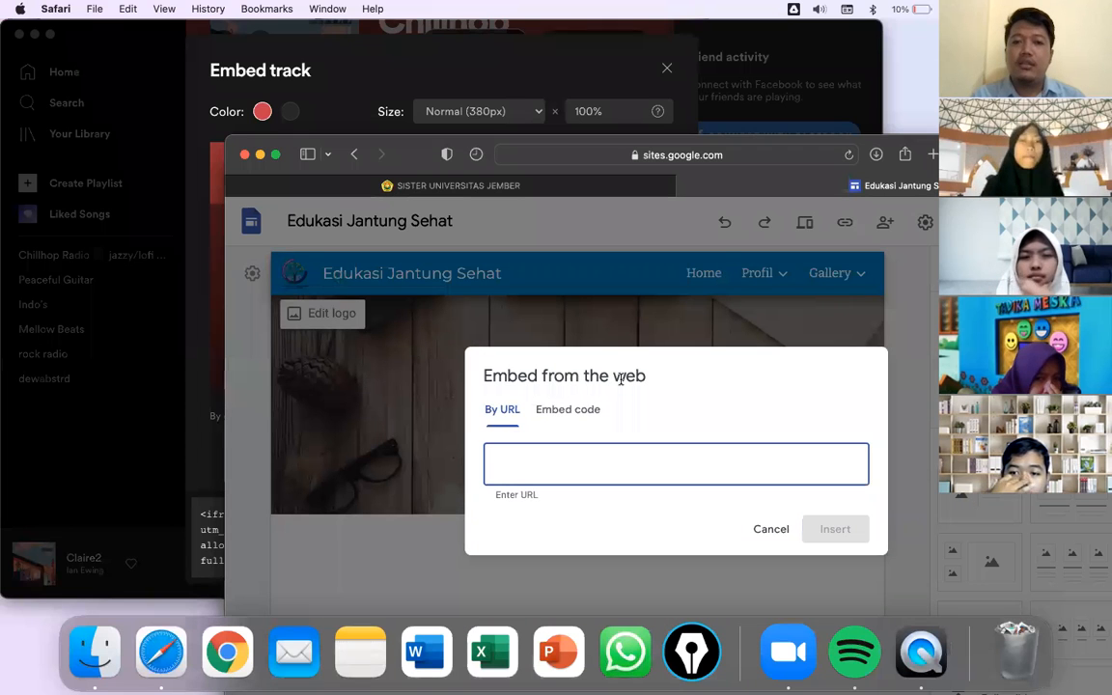
left_click(565, 412)
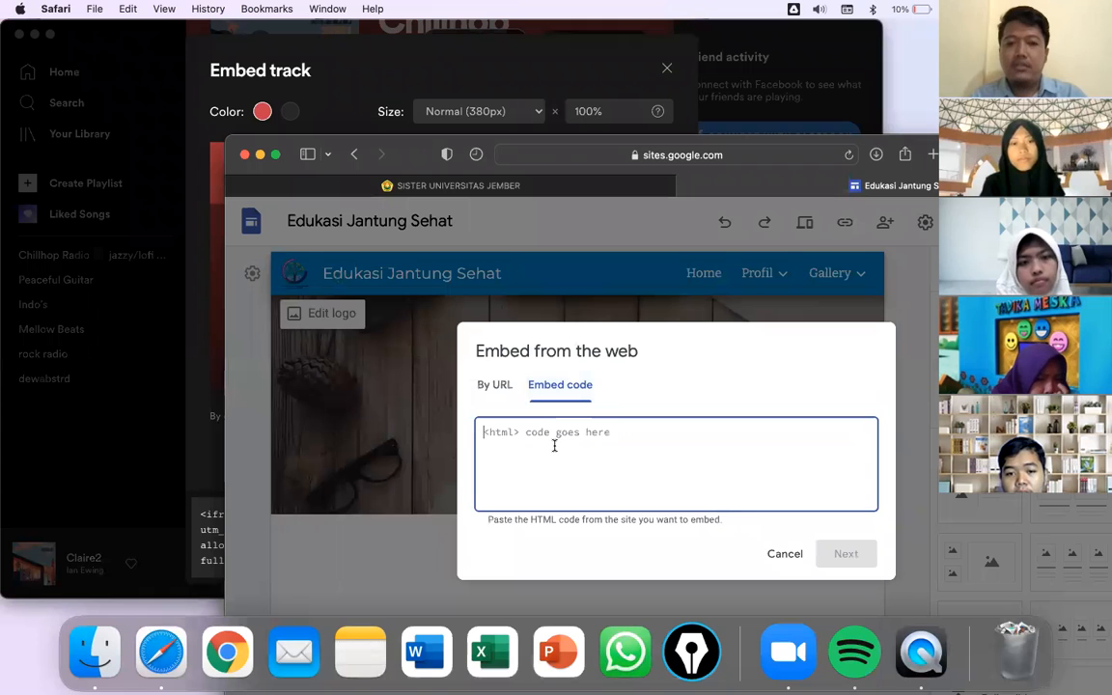
key("super+v")
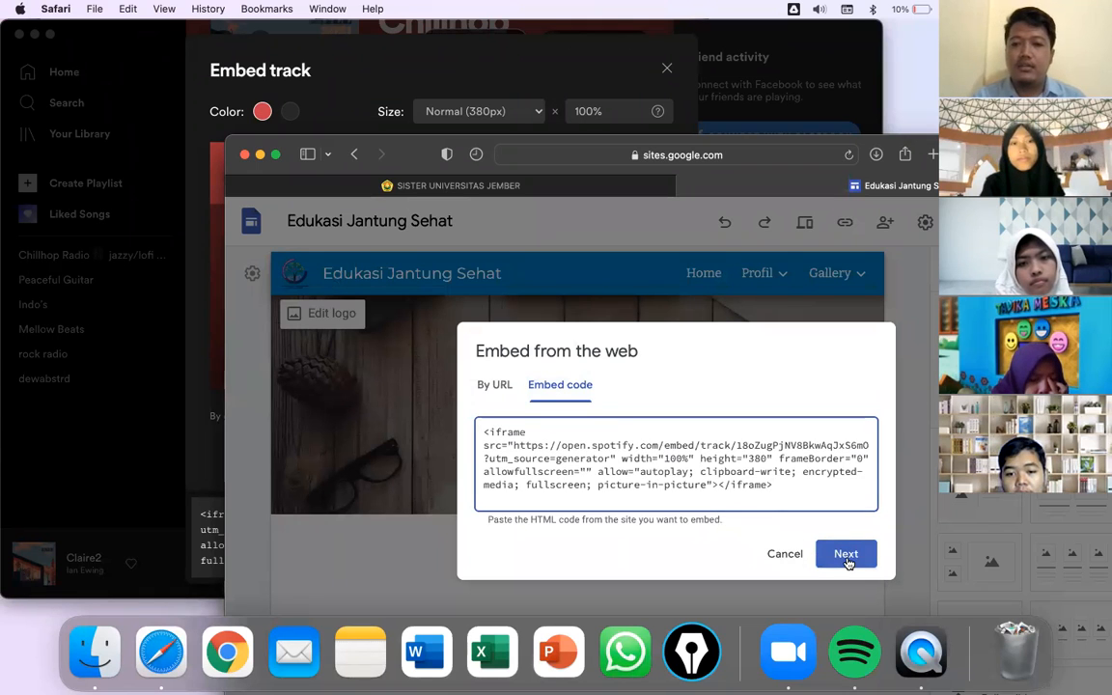
left_click(845, 557)
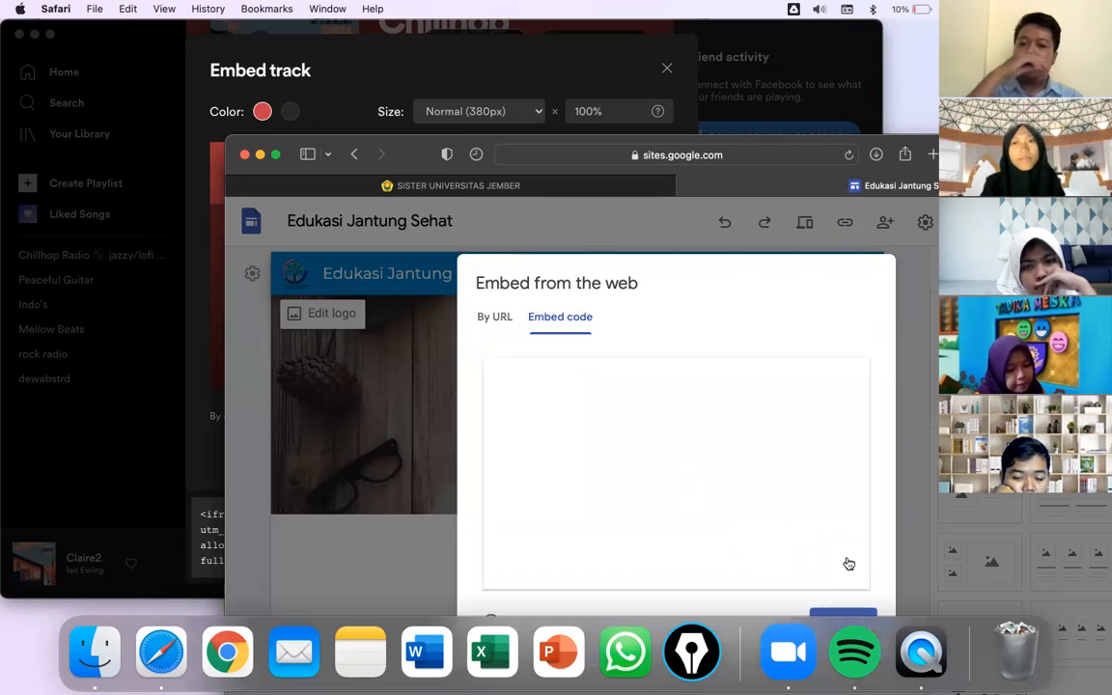
- Insert the Bell Tower player on the Tujuan page and widen it across the page
scroll(798, 406, "down", 3)
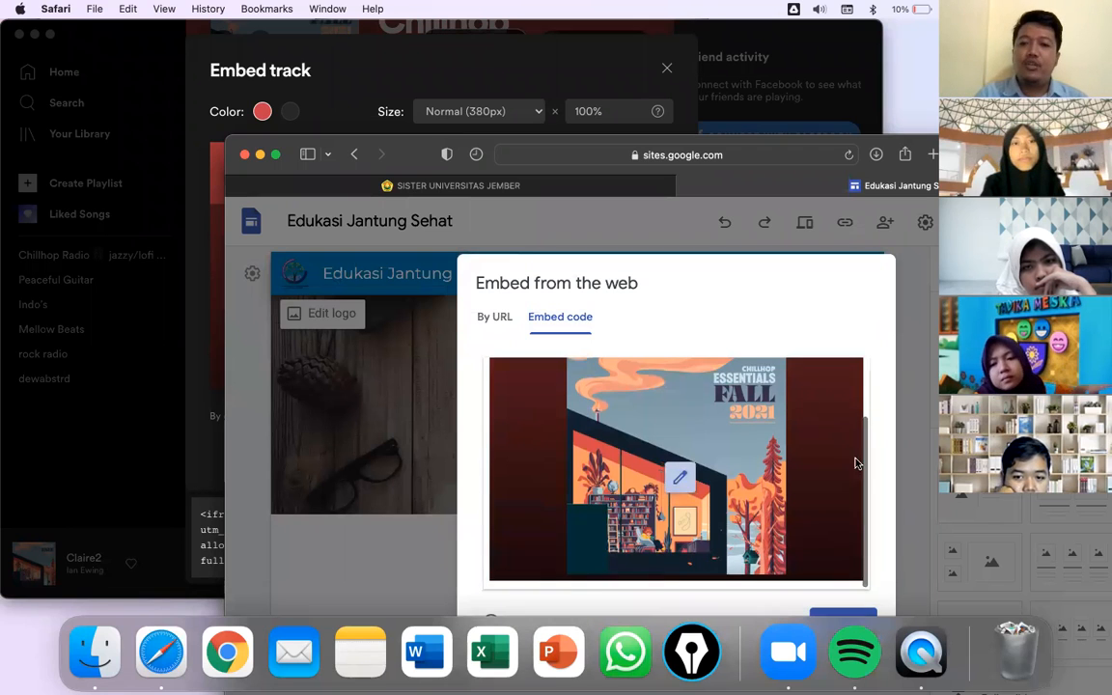
left_click_drag(830, 265, 832, 343)
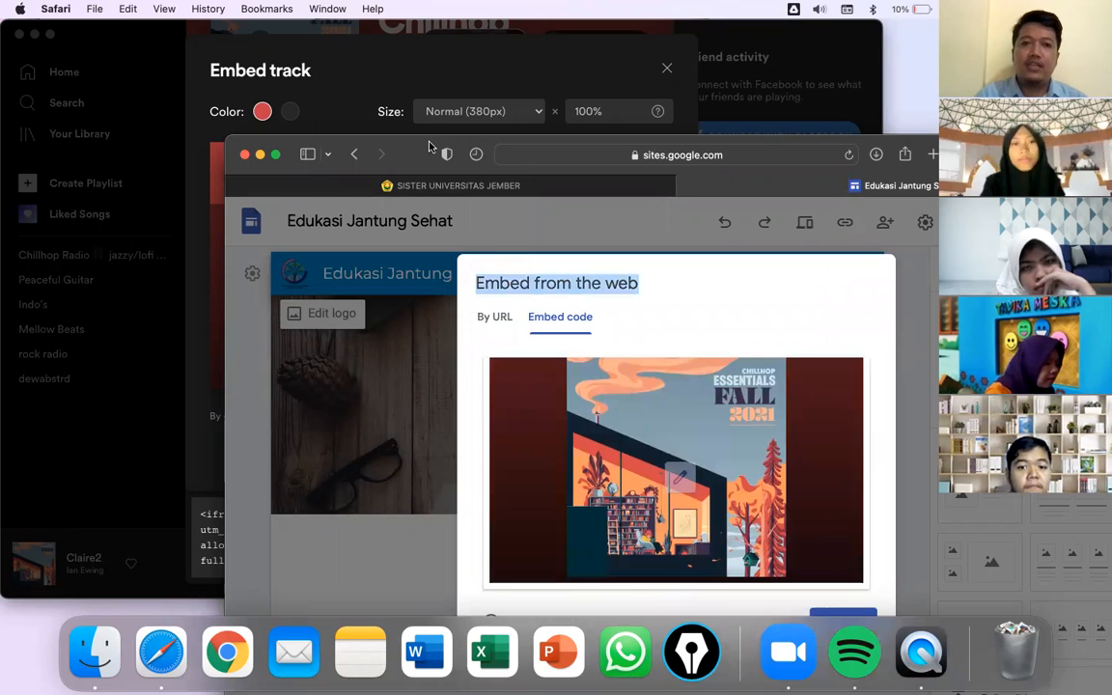
left_click_drag(408, 150, 273, 57)
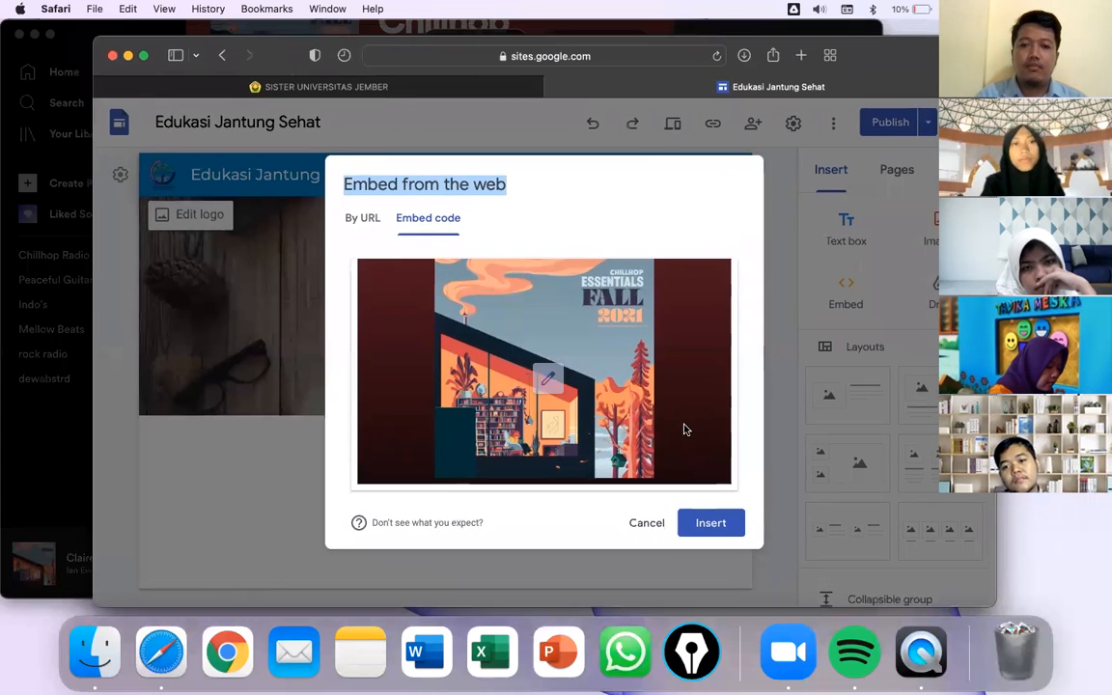
left_click(706, 522)
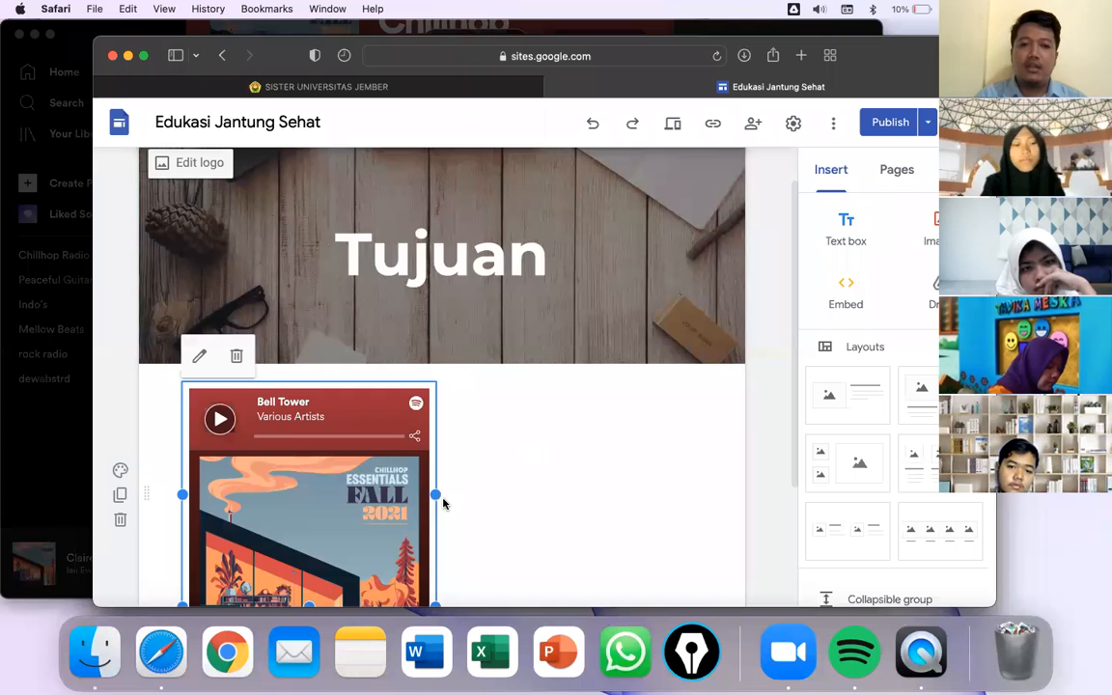
left_click_drag(435, 494, 662, 503)
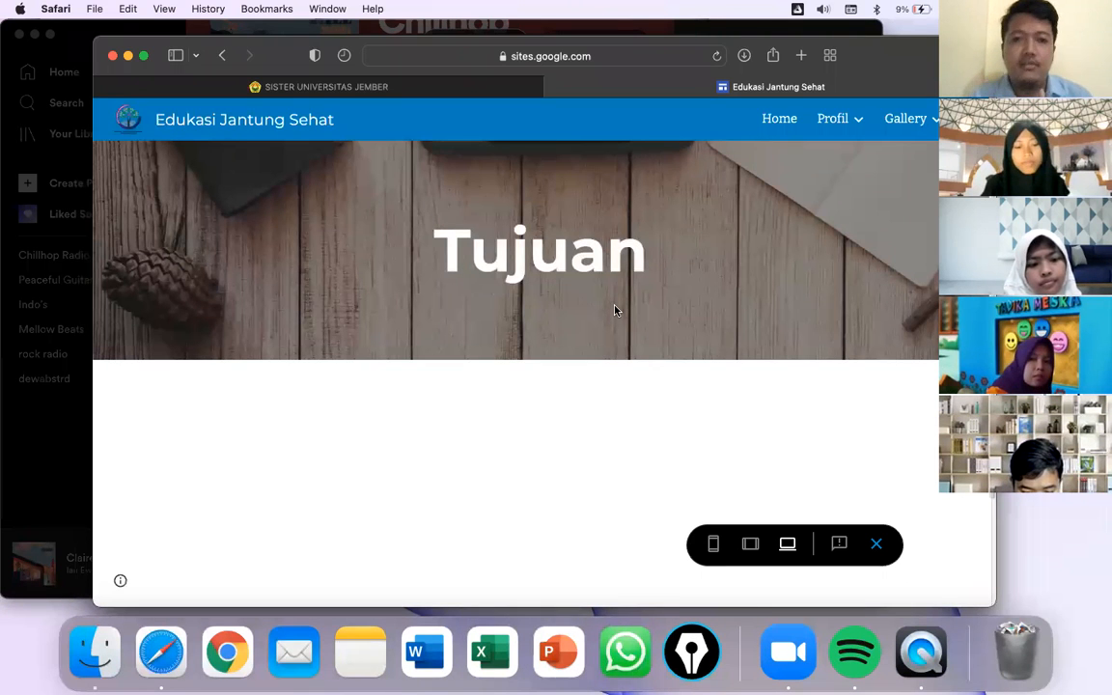
- Play the Bell Tower clip in the previewed Spotify player and adjust the system volume
scroll(615, 310, "down", 3)
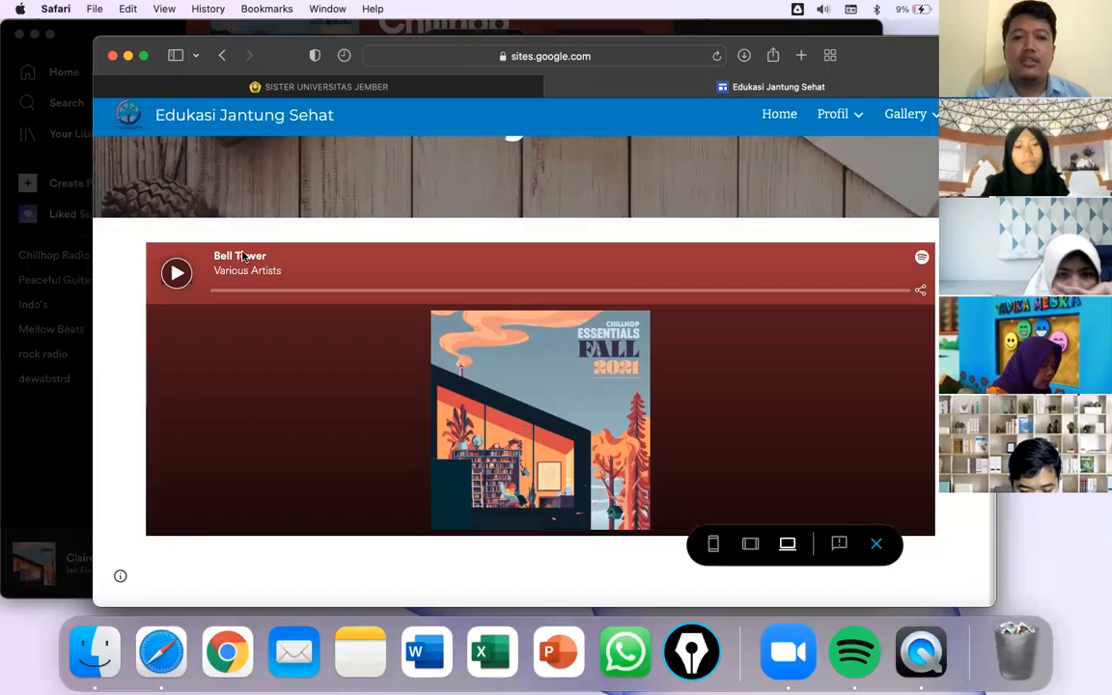
left_click(176, 277)
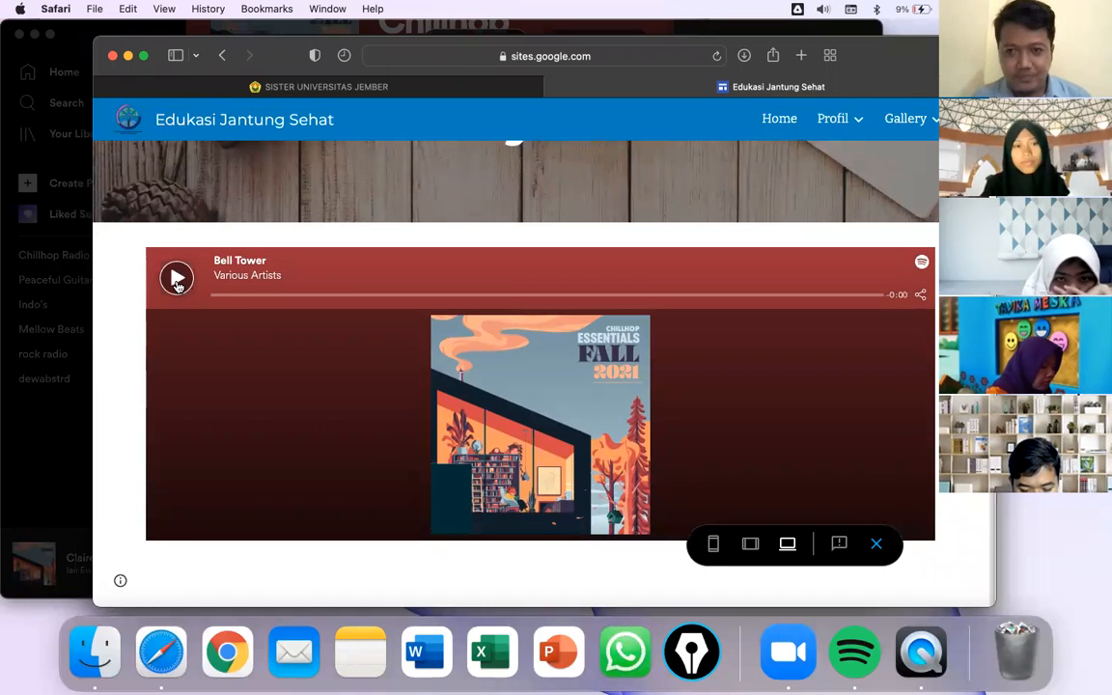
key("XF86AudioRaiseVolume")
key("XF86AudioLowerVolume")
key("XF86AudioLowerVolume")
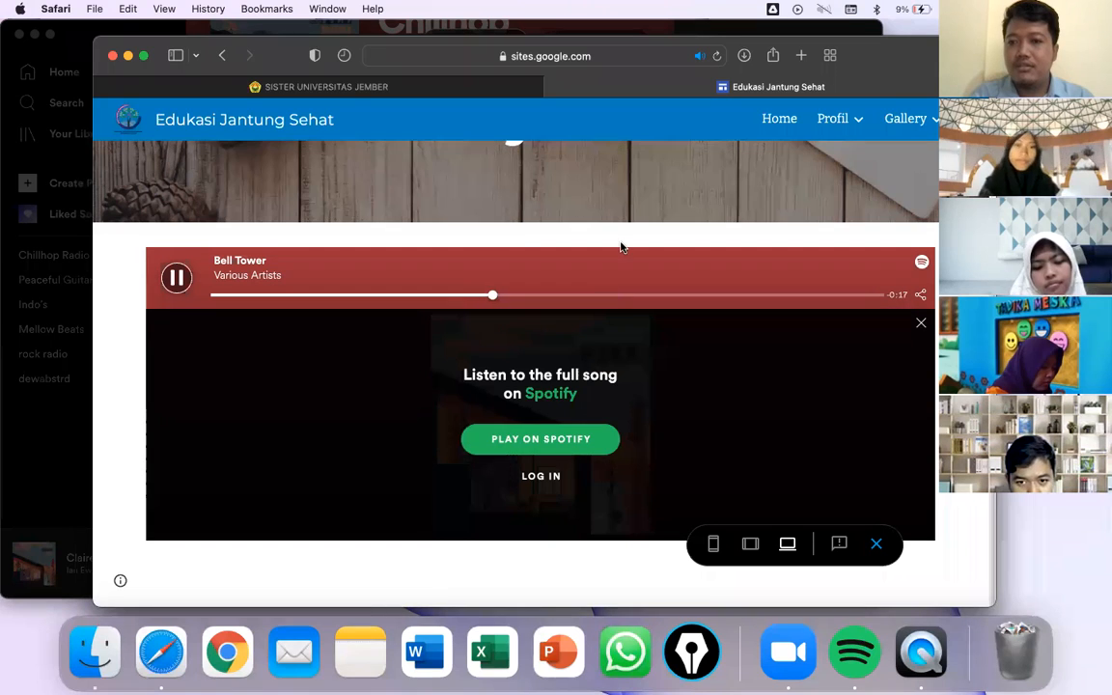
- Open SoundCloud in a new tab and pause the Spotify preview on the site tab
left_click(801, 57)
type("sound")
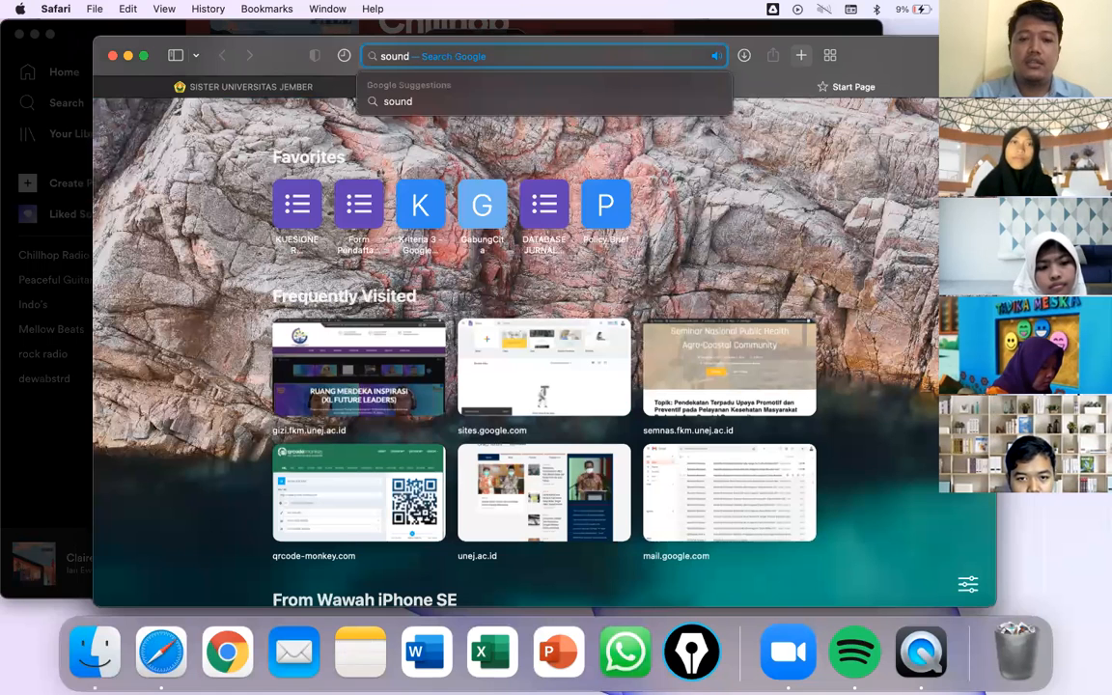
type("cloud.com")
key("Return")
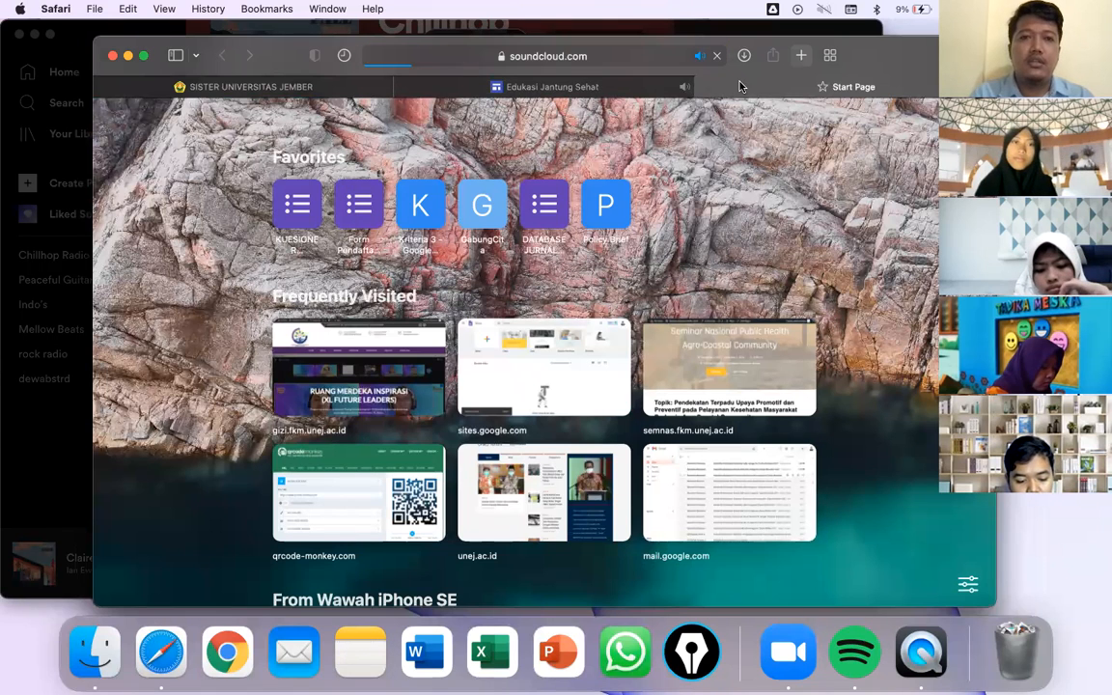
left_click(526, 87)
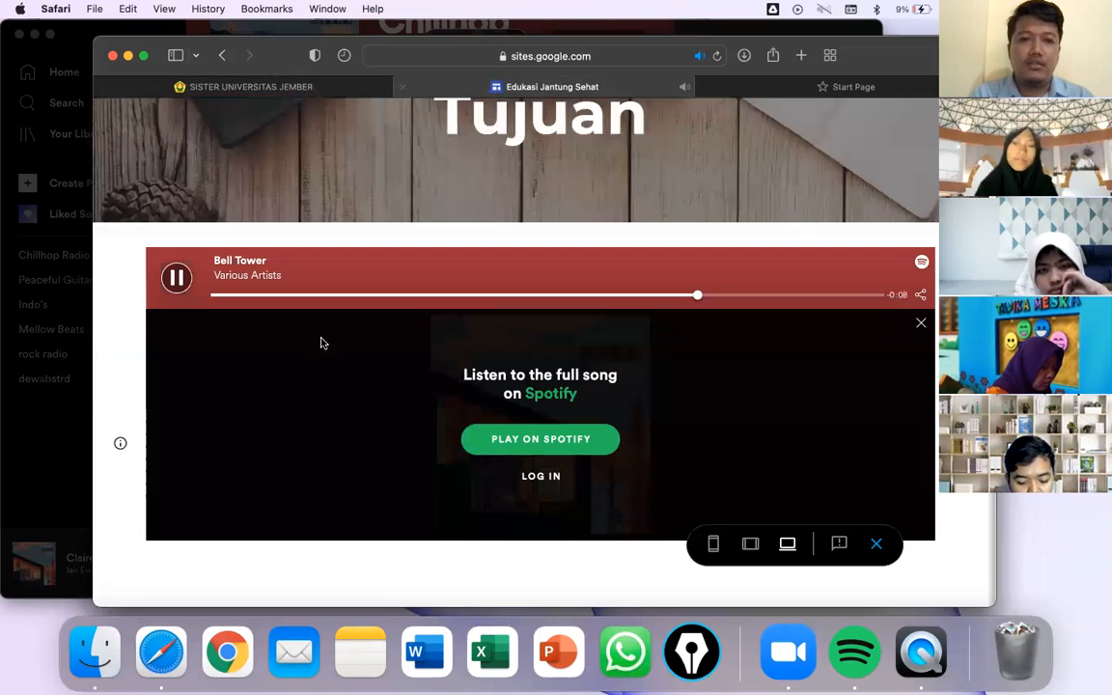
left_click(176, 279)
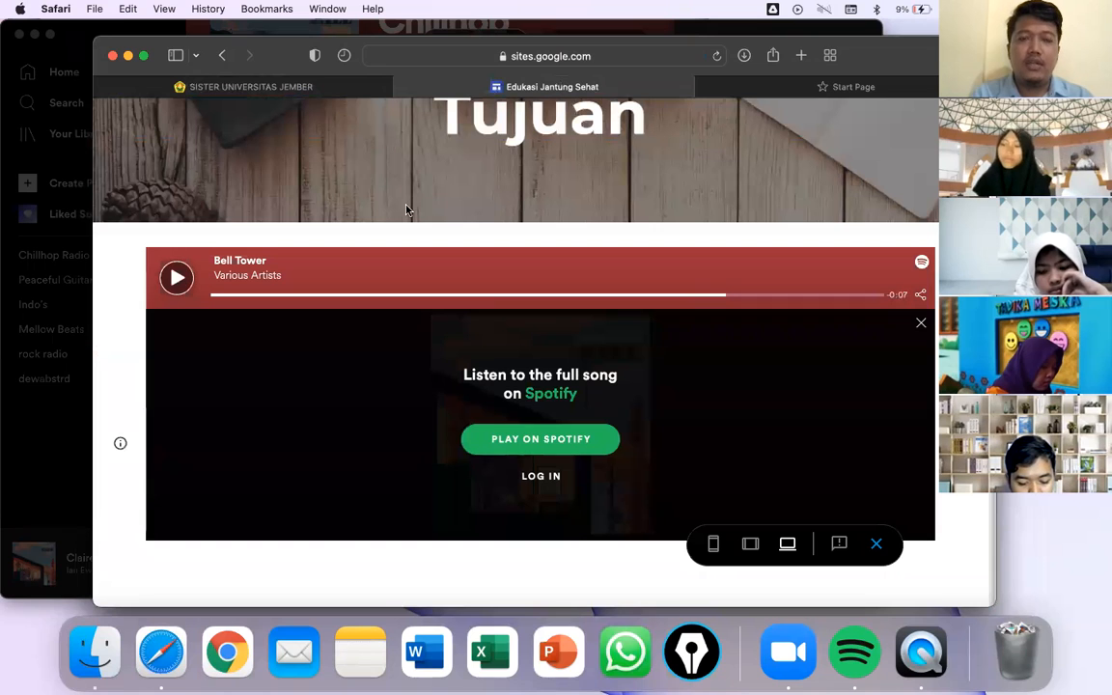
- Find the DENNY CAKNAN Feat GUYON WATON - WIDODARI track in trending and open its share options
left_click(794, 89)
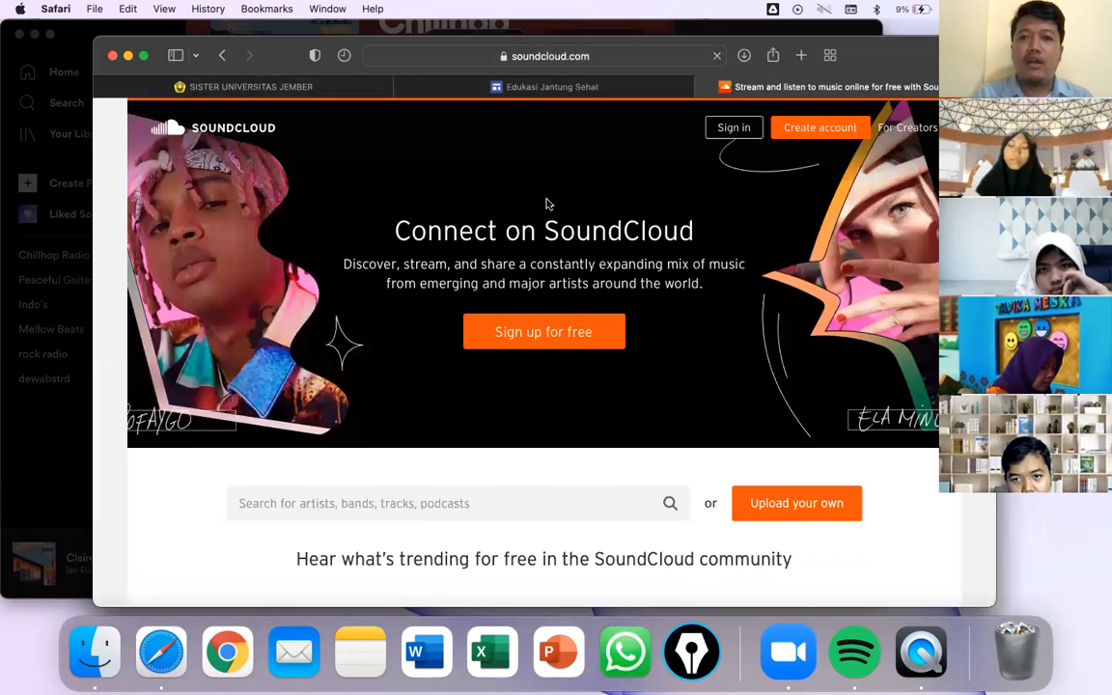
scroll(547, 204, "down", 5)
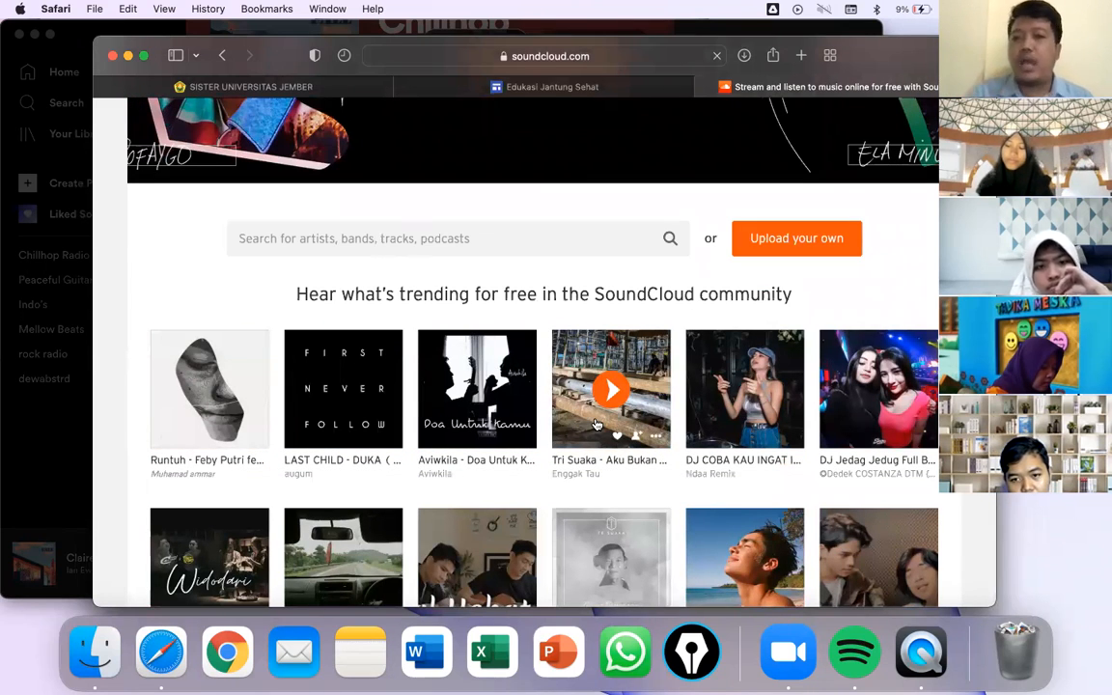
scroll(424, 461, "down", 3)
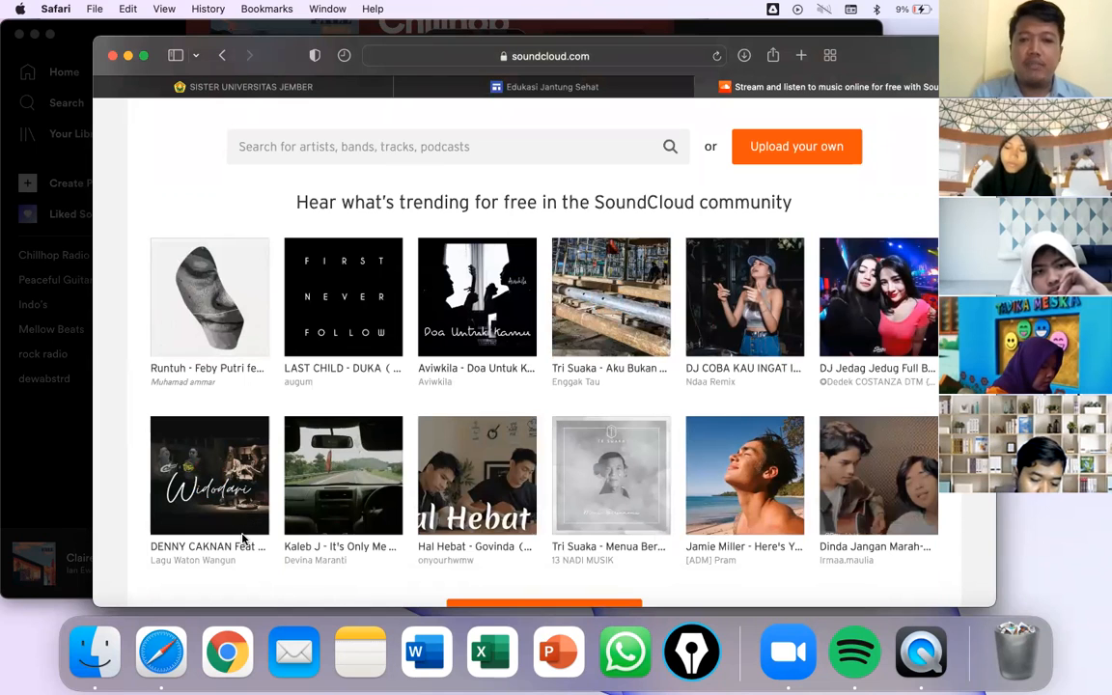
scroll(241, 536, "down", 1)
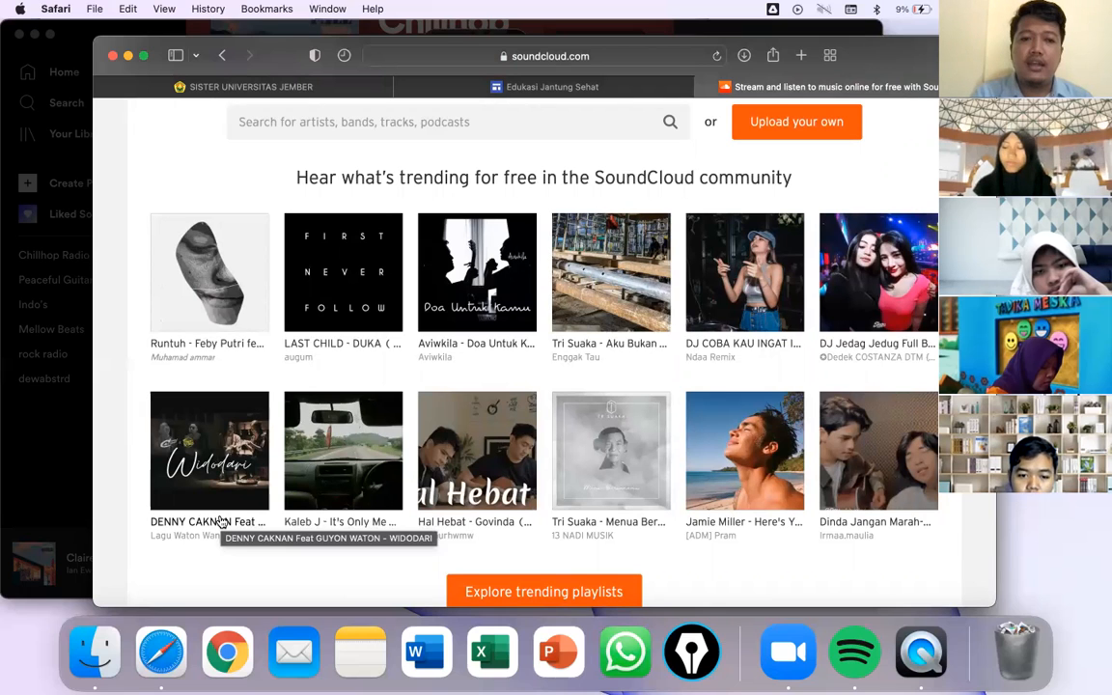
left_click(221, 521)
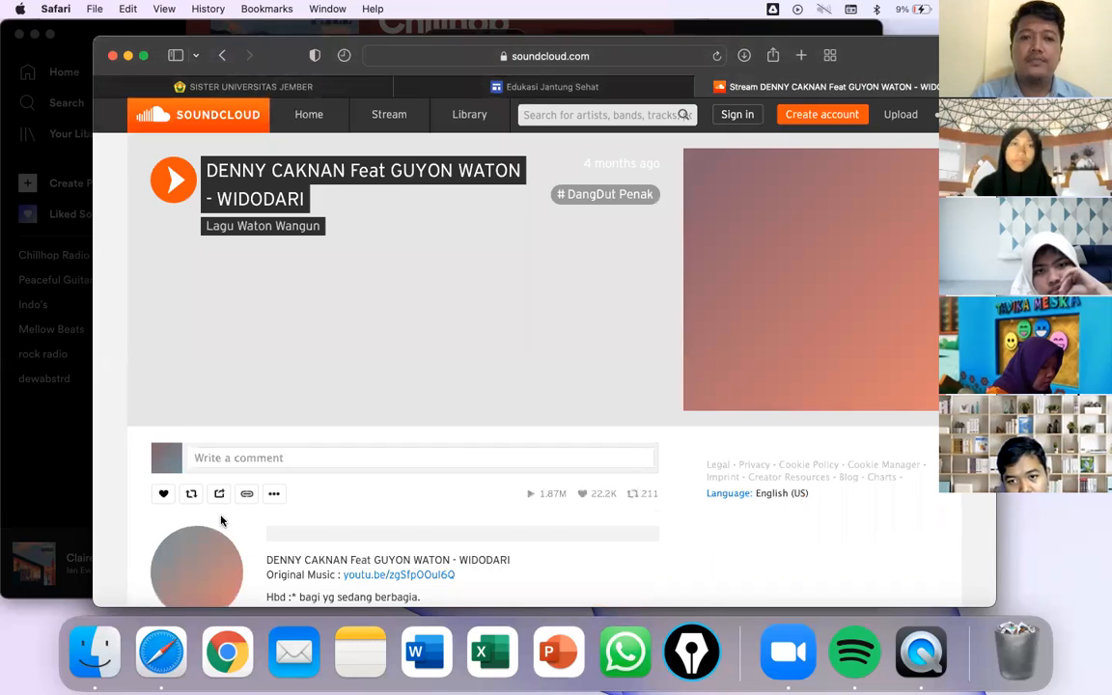
scroll(376, 300, "down", 1)
scroll(376, 299, "down", 3)
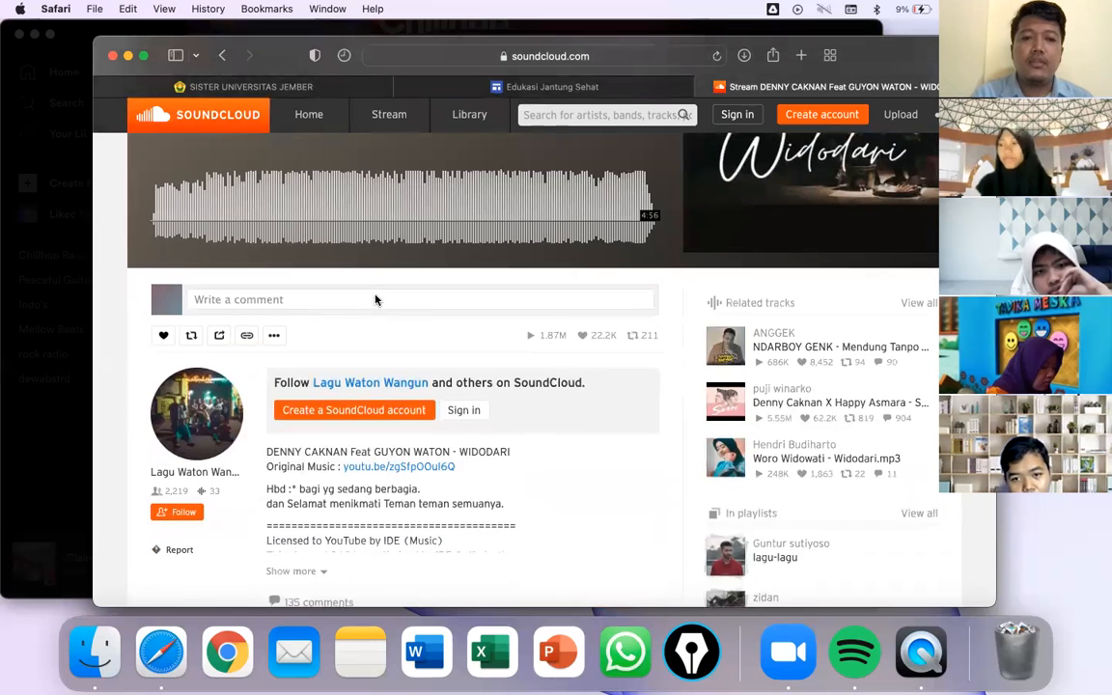
scroll(381, 299, "up", 2)
scroll(381, 298, "up", 1)
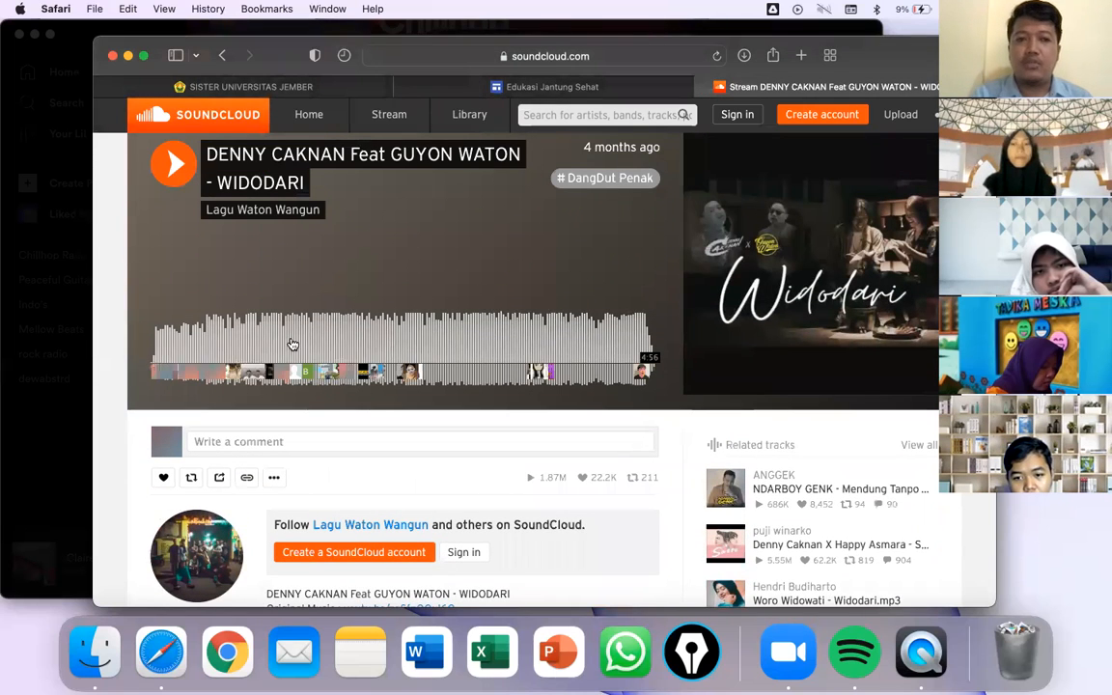
scroll(190, 453, "down", 1)
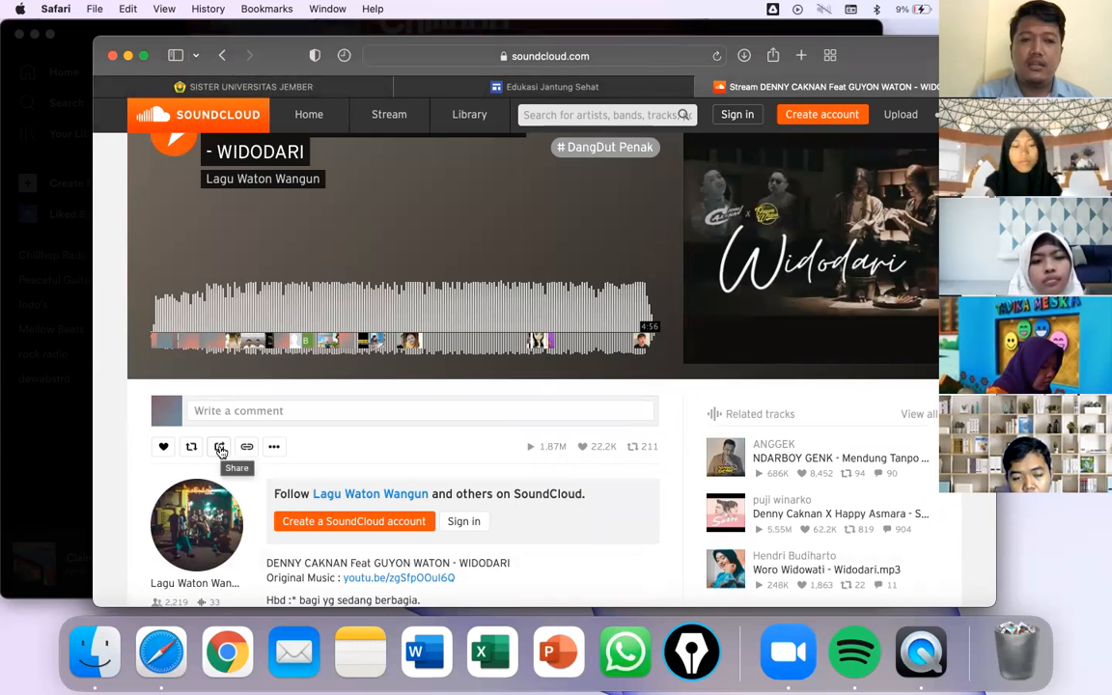
left_click(220, 448)
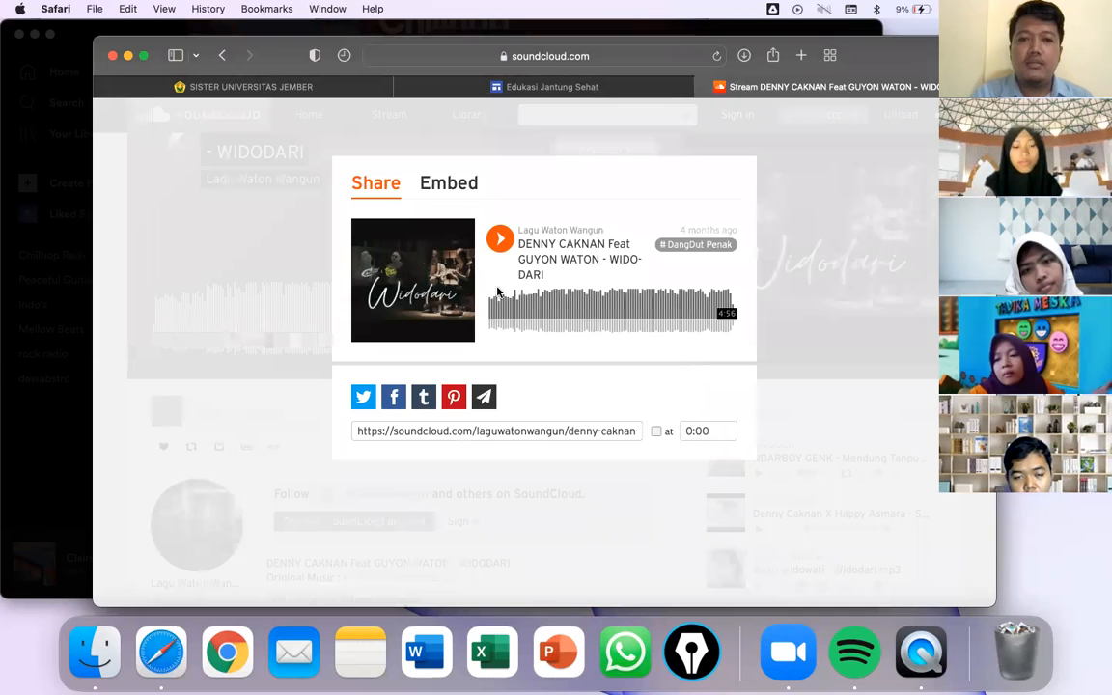
- Copy the WIDODARI track's iframe embed code and return to the Edukasi Jantung Sehat tab
left_click(452, 188)
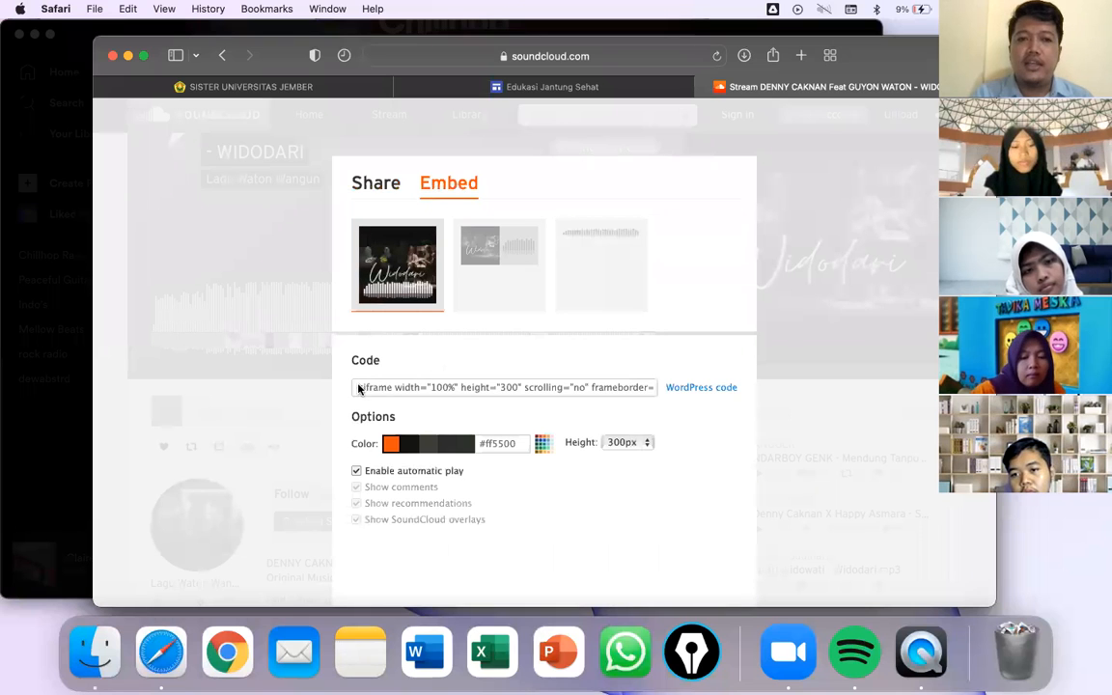
left_click(450, 383)
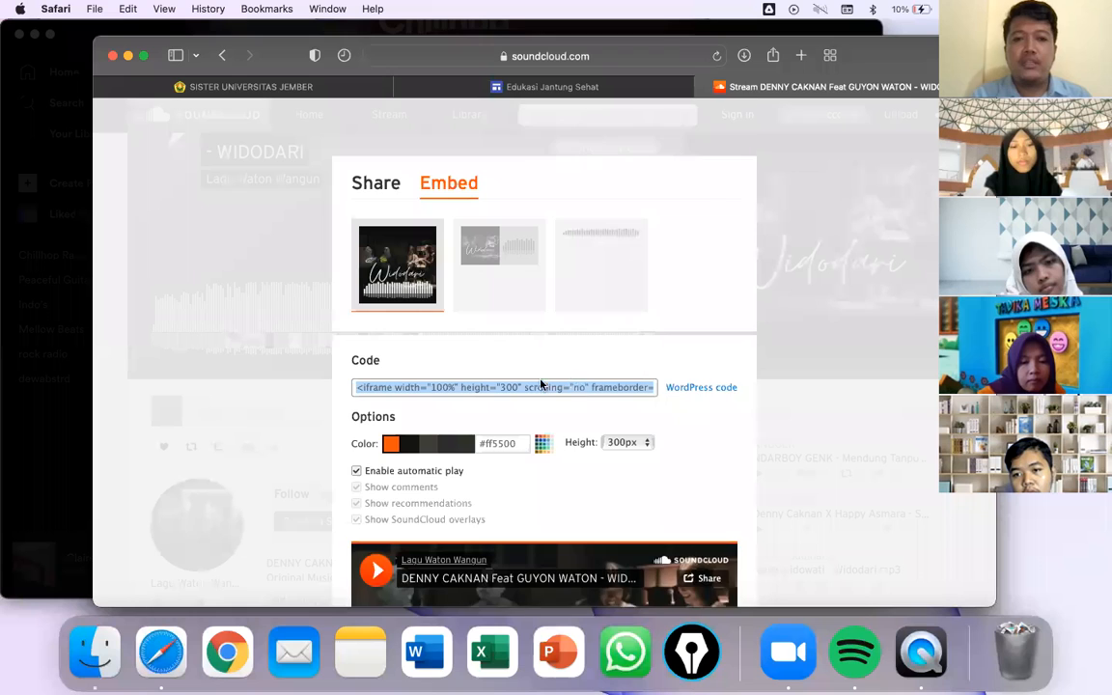
scroll(434, 405, "down", 1)
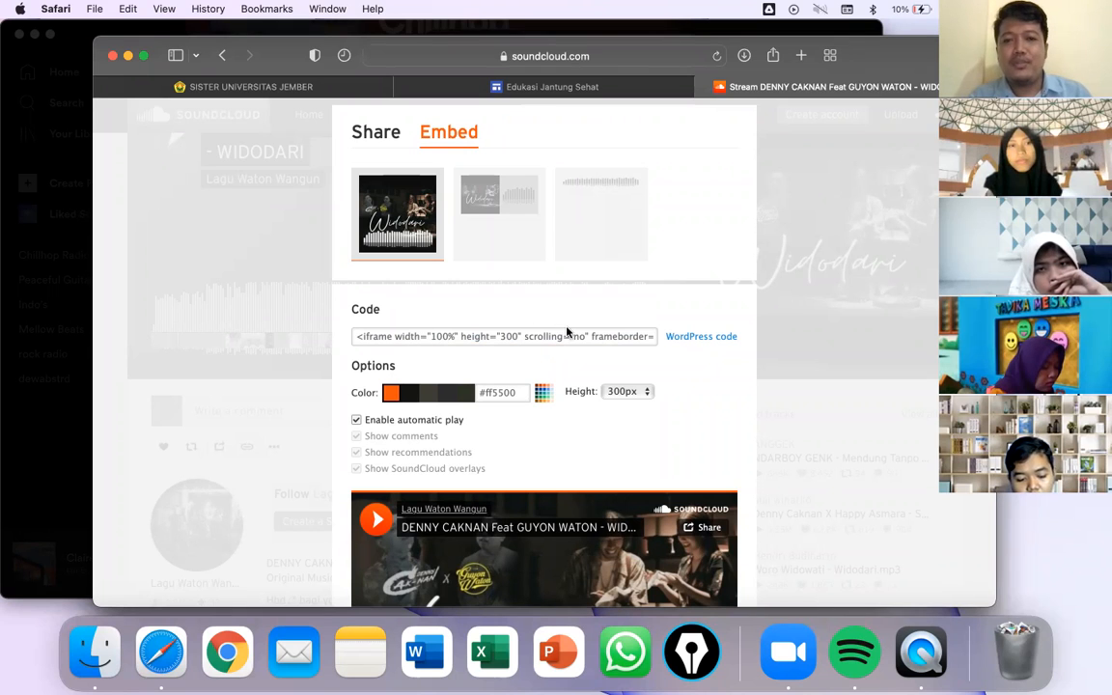
left_click(496, 333)
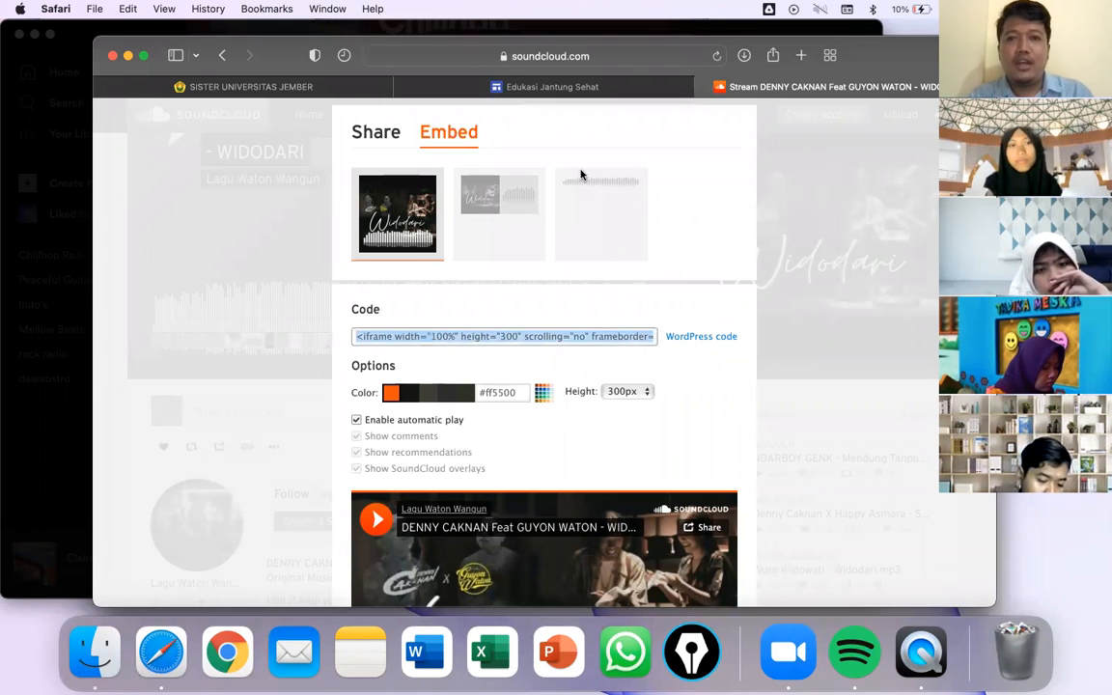
left_click(521, 87)
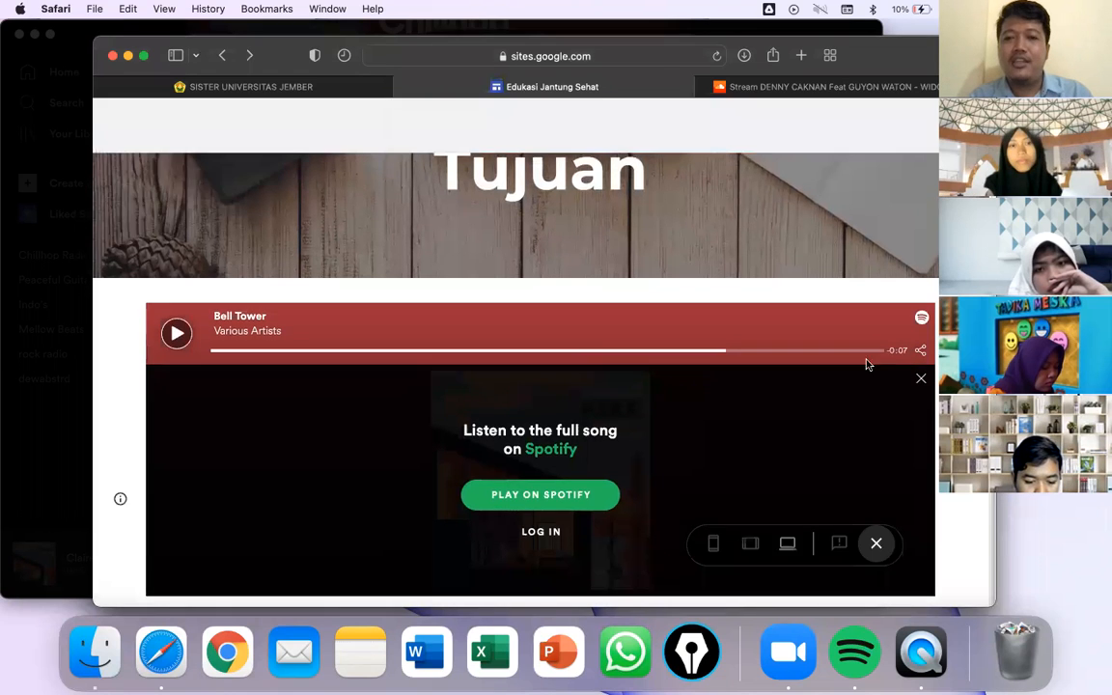
- Embed the SoundCloud code below the Spotify player and widen it to match the Spotify player
left_click(875, 543)
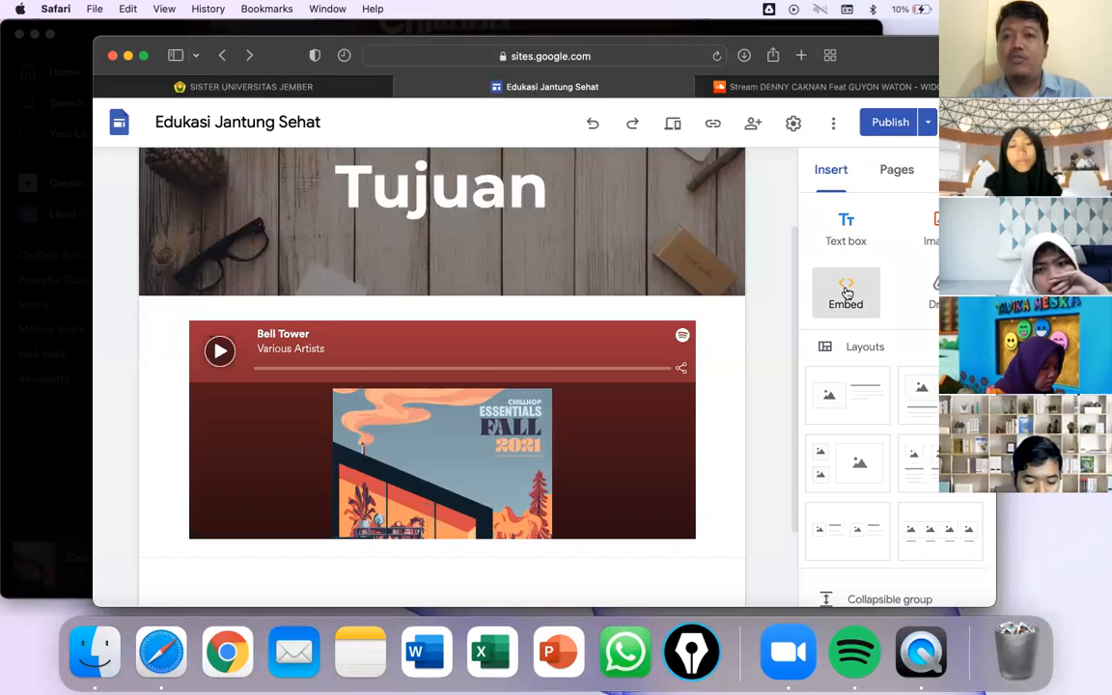
left_click(845, 292)
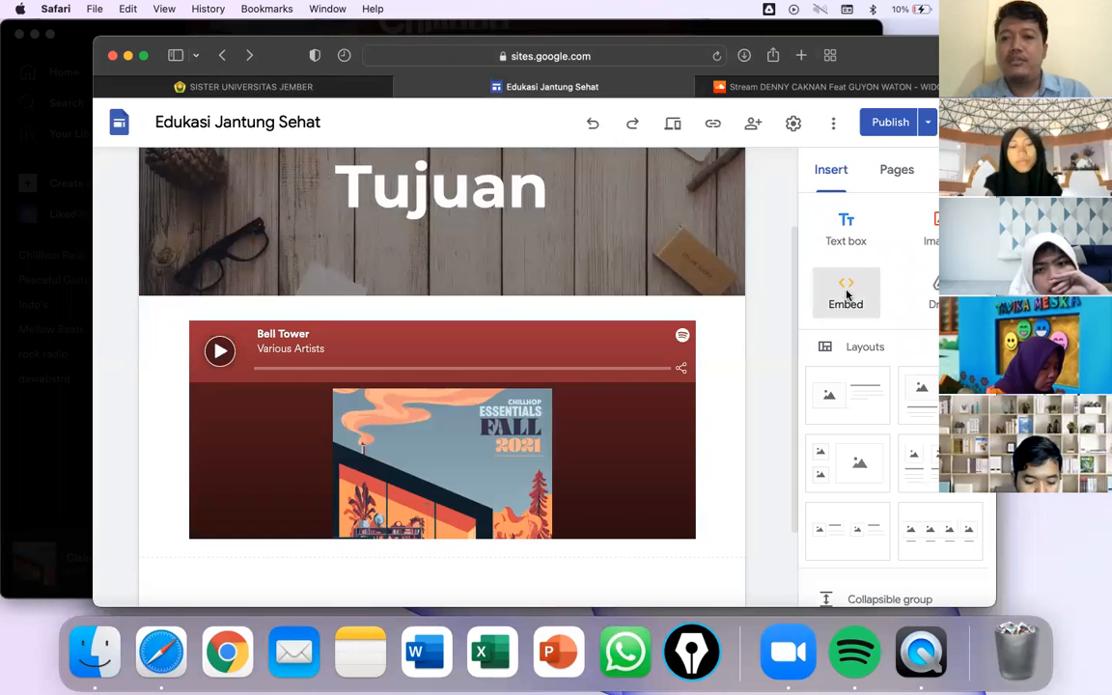
left_click(453, 311)
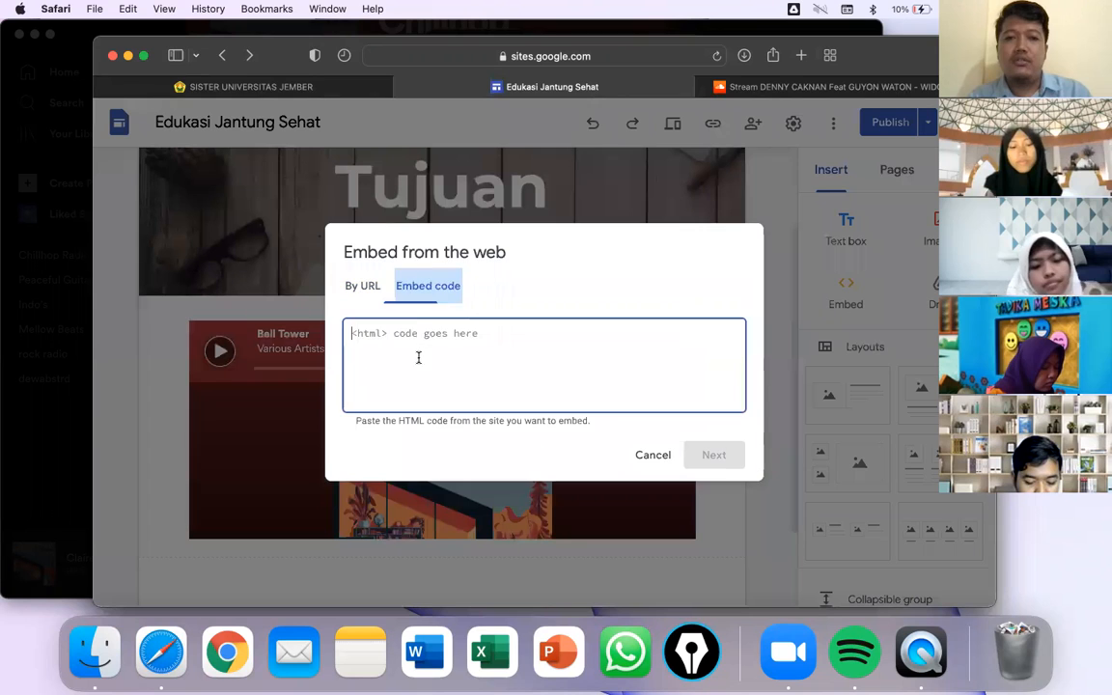
key("super+v")
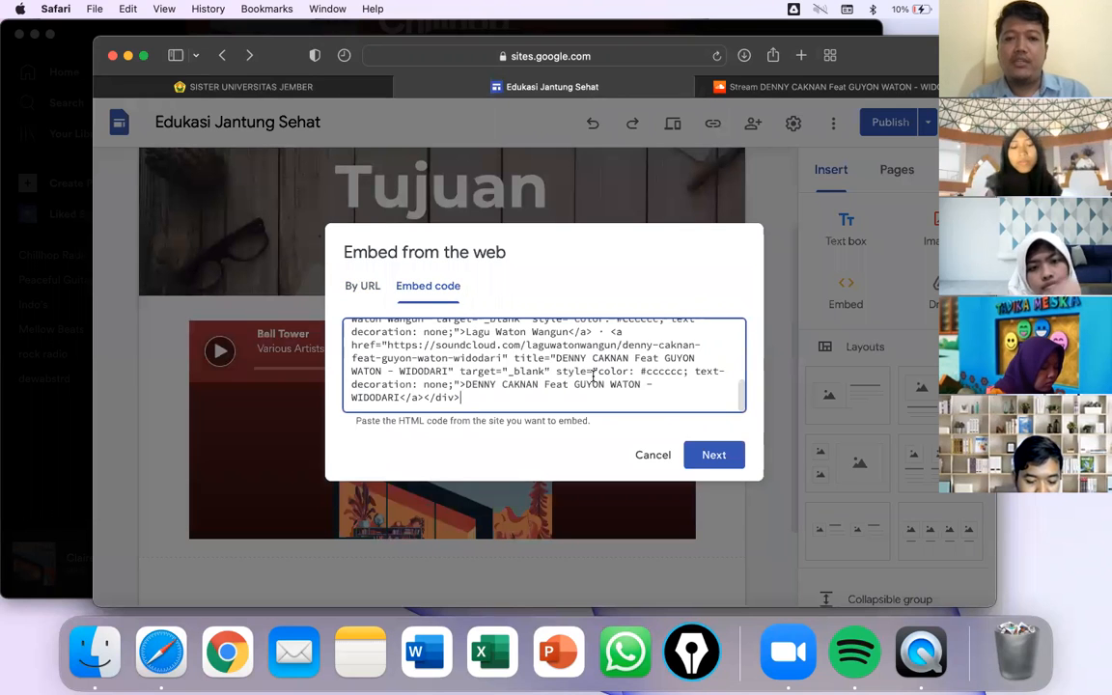
left_click(713, 459)
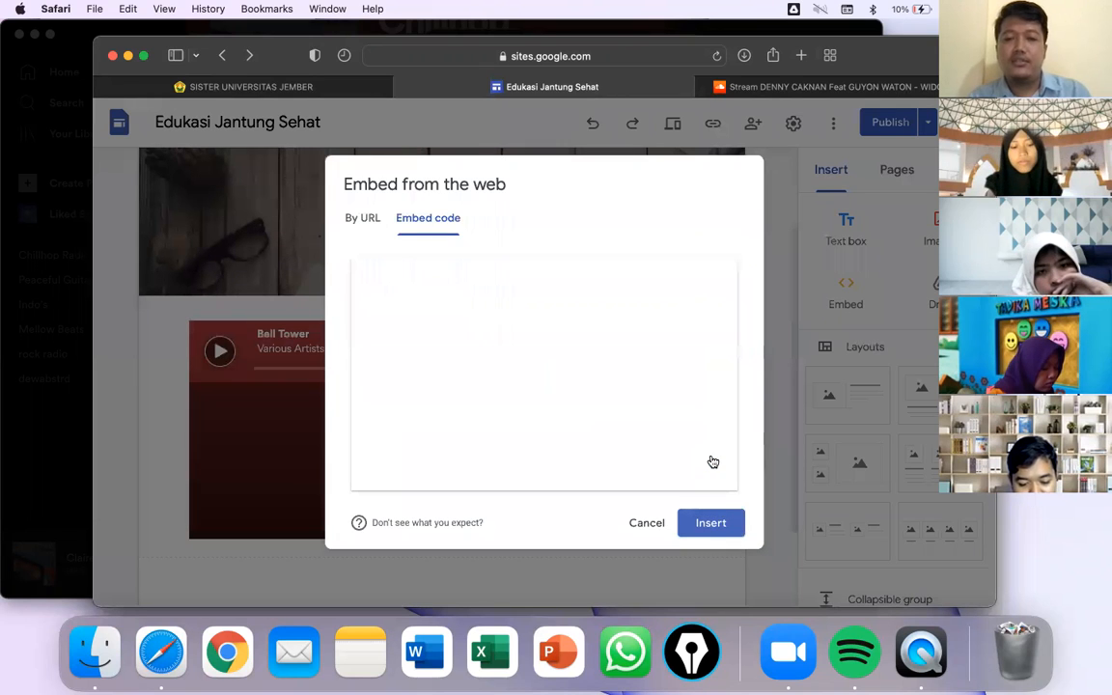
left_click(713, 525)
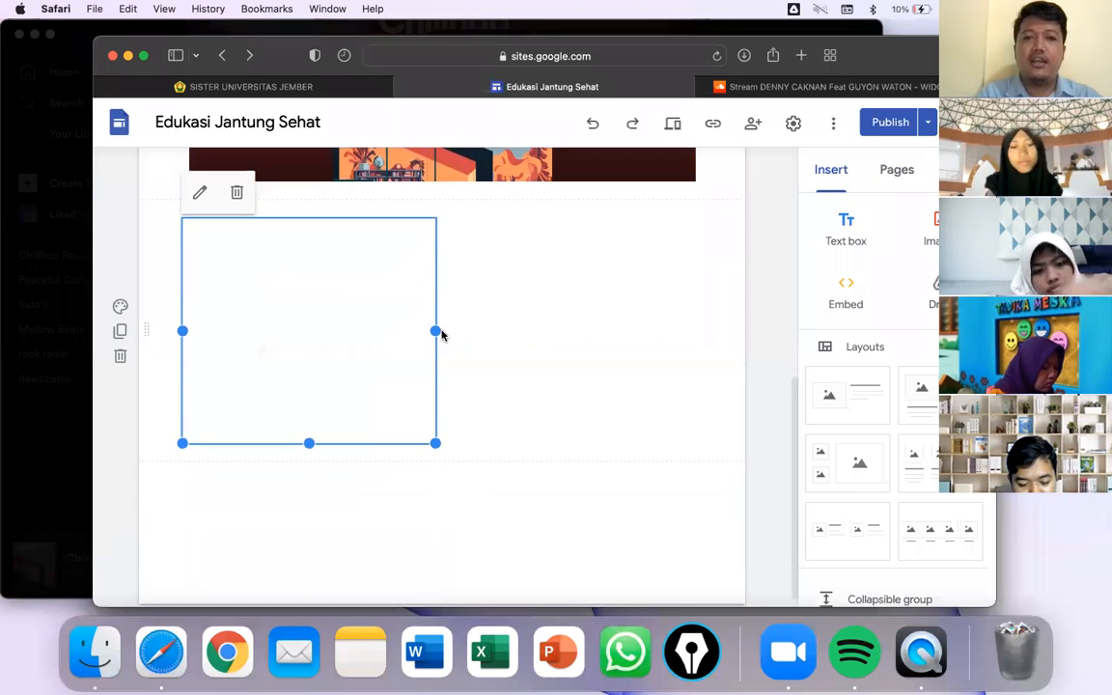
left_click_drag(437, 330, 714, 316)
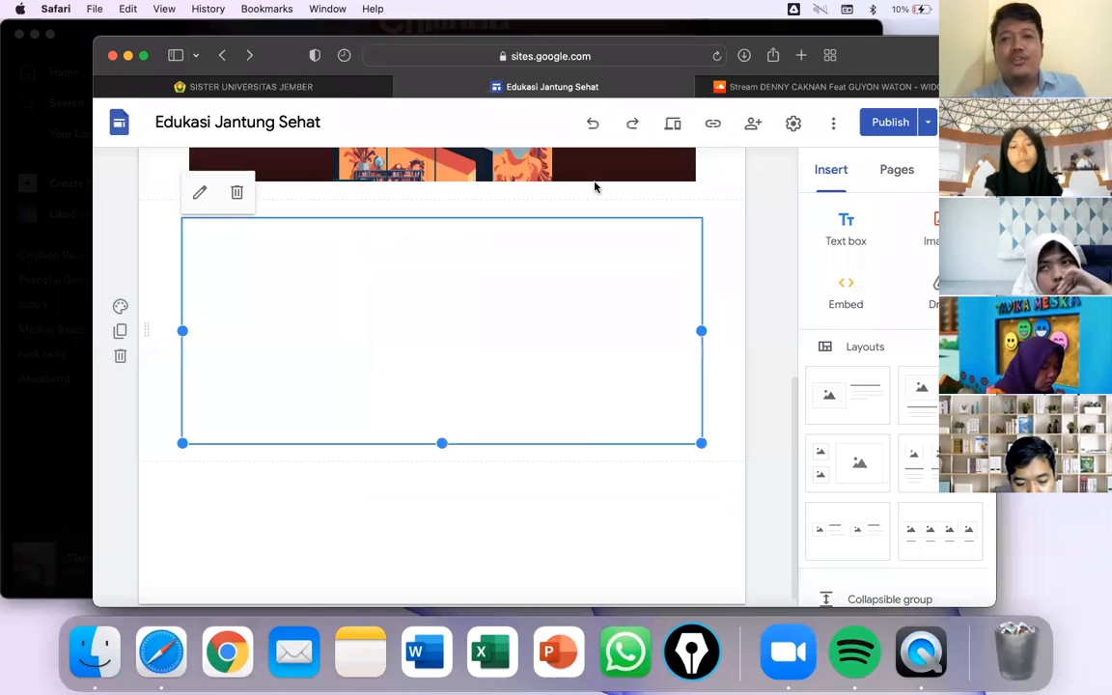
left_click(677, 125)
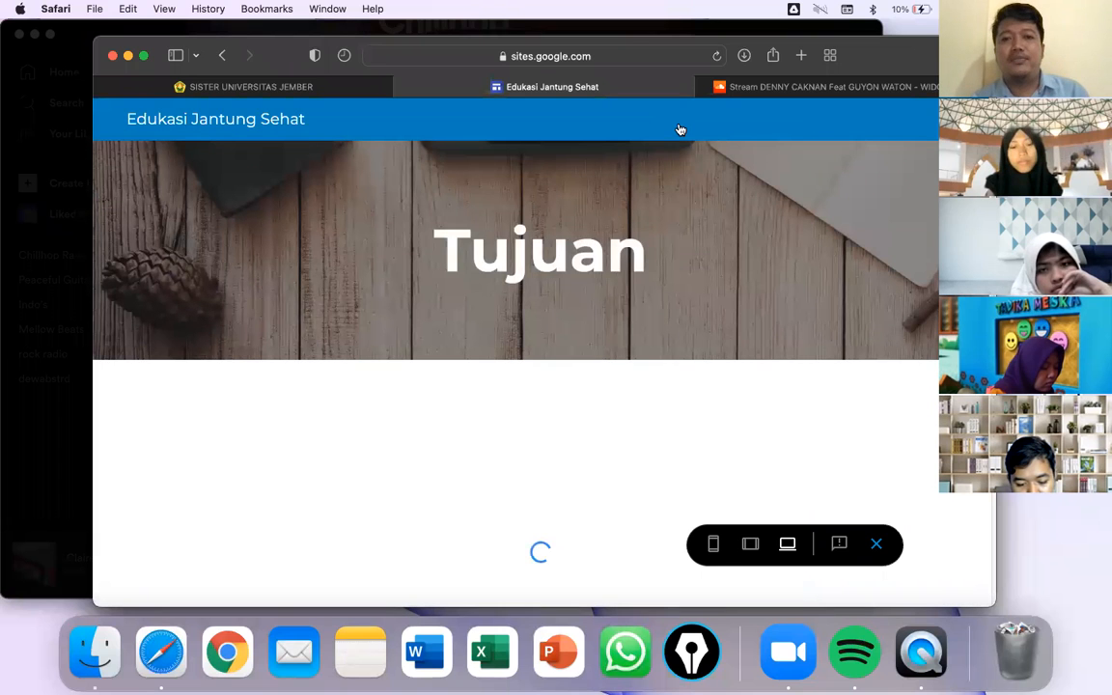
- Check both players in the Tujuan preview, close the SoundCloud tab and exit preview
scroll(638, 218, "down", 10)
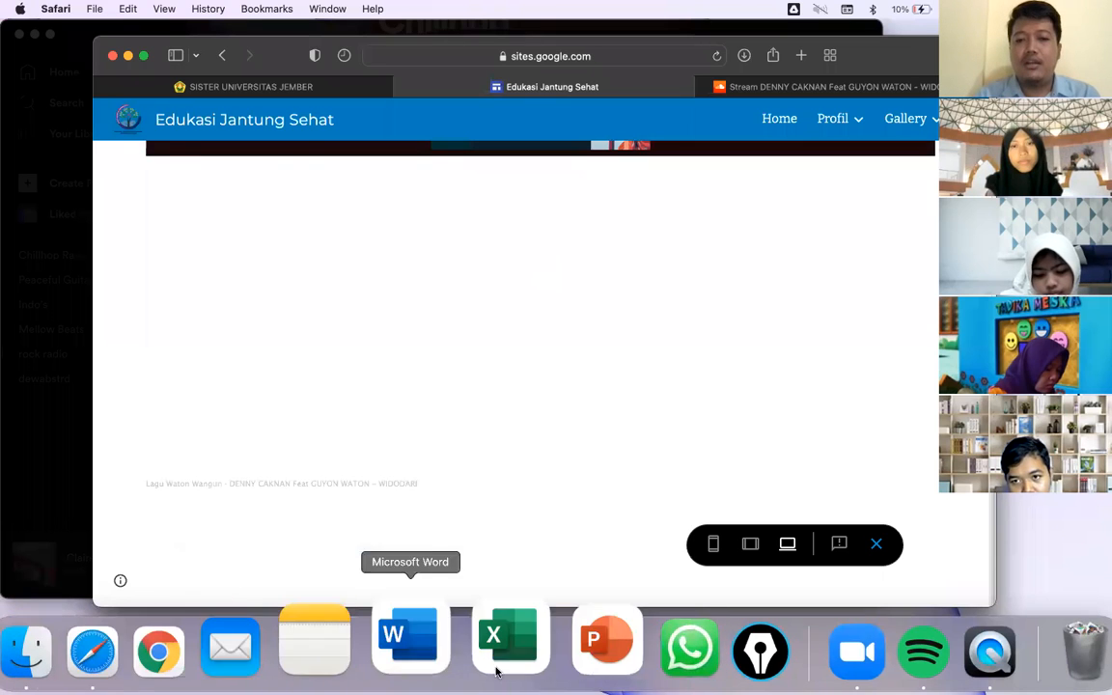
scroll(561, 388, "up", 5)
scroll(561, 388, "up", 3)
scroll(561, 386, "down", 10)
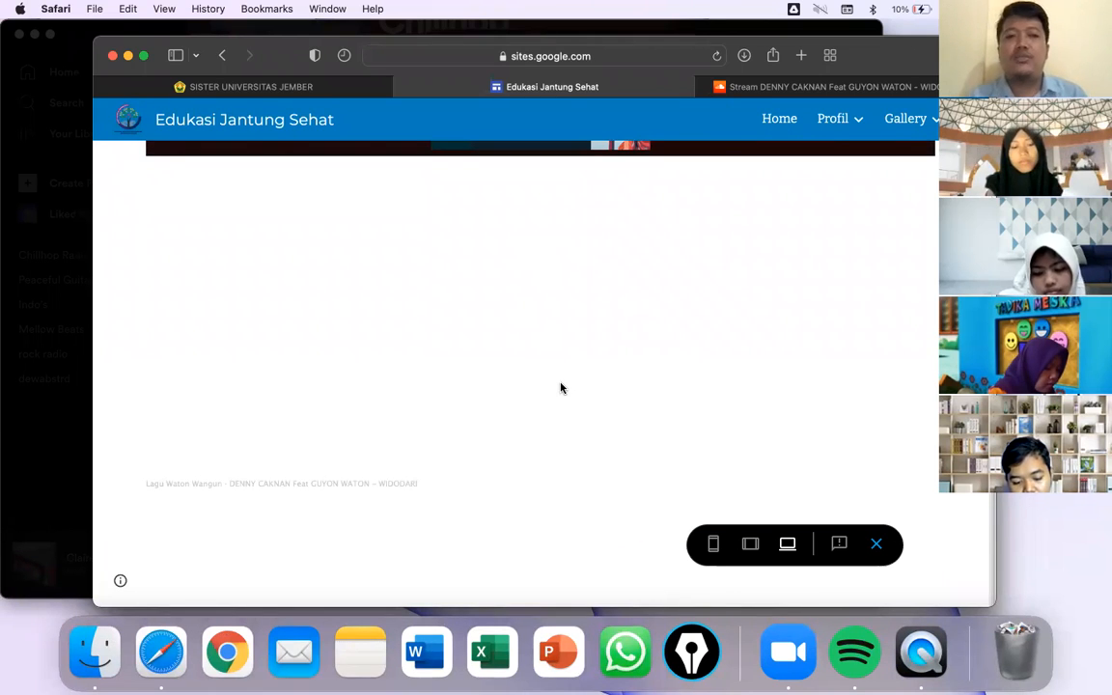
left_click(706, 88)
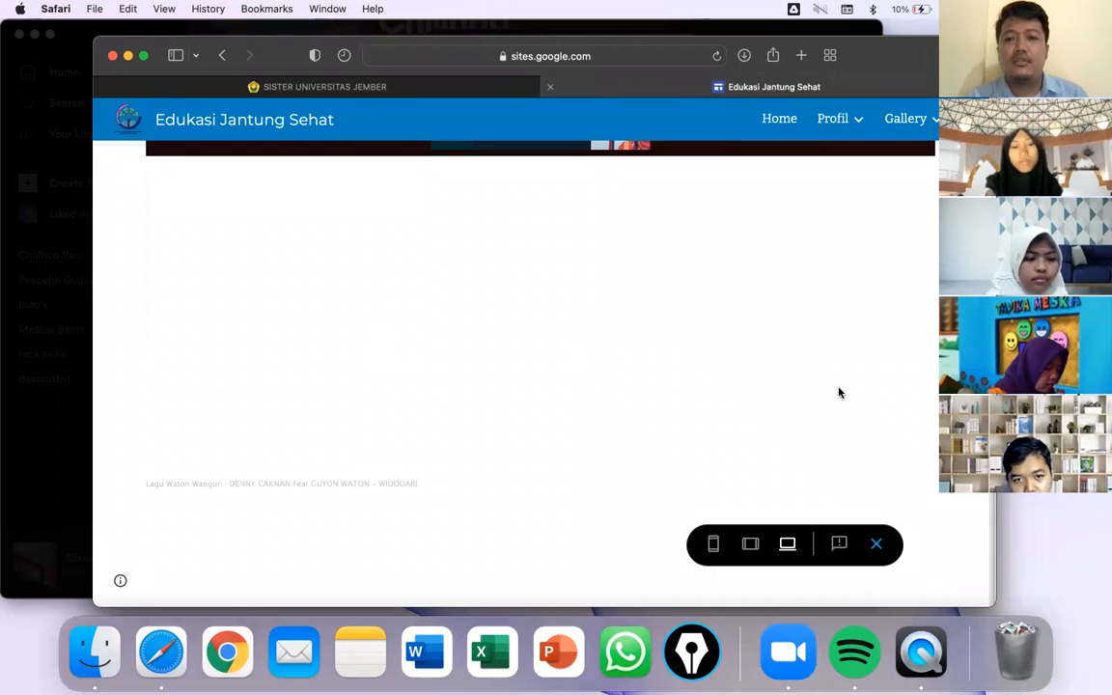
left_click(877, 546)
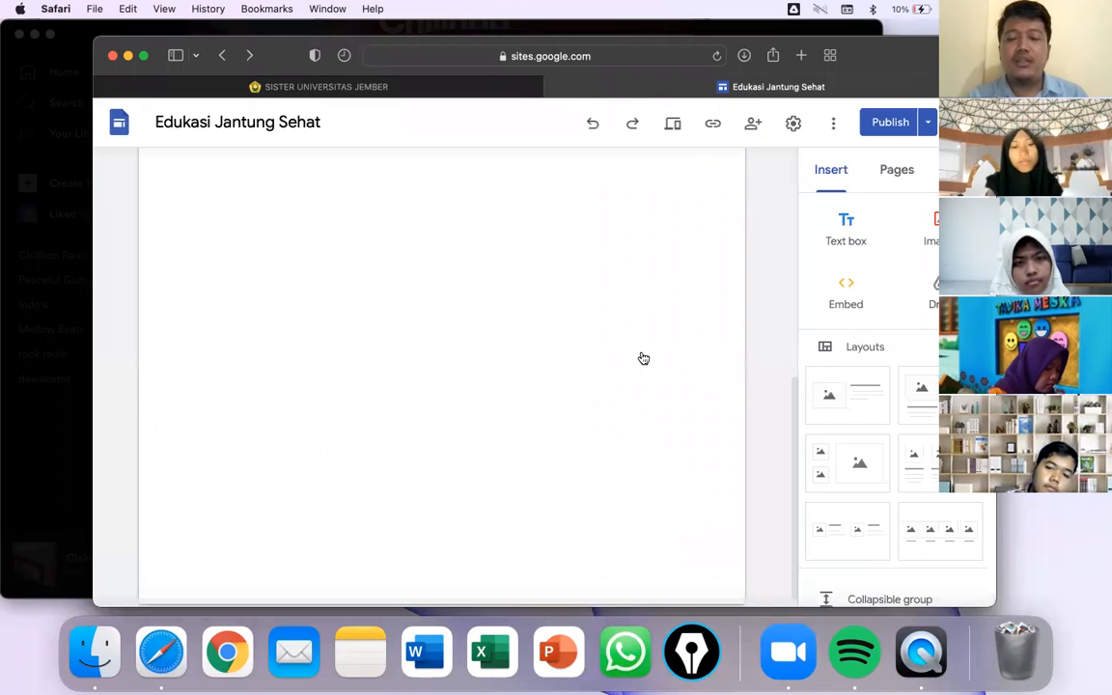